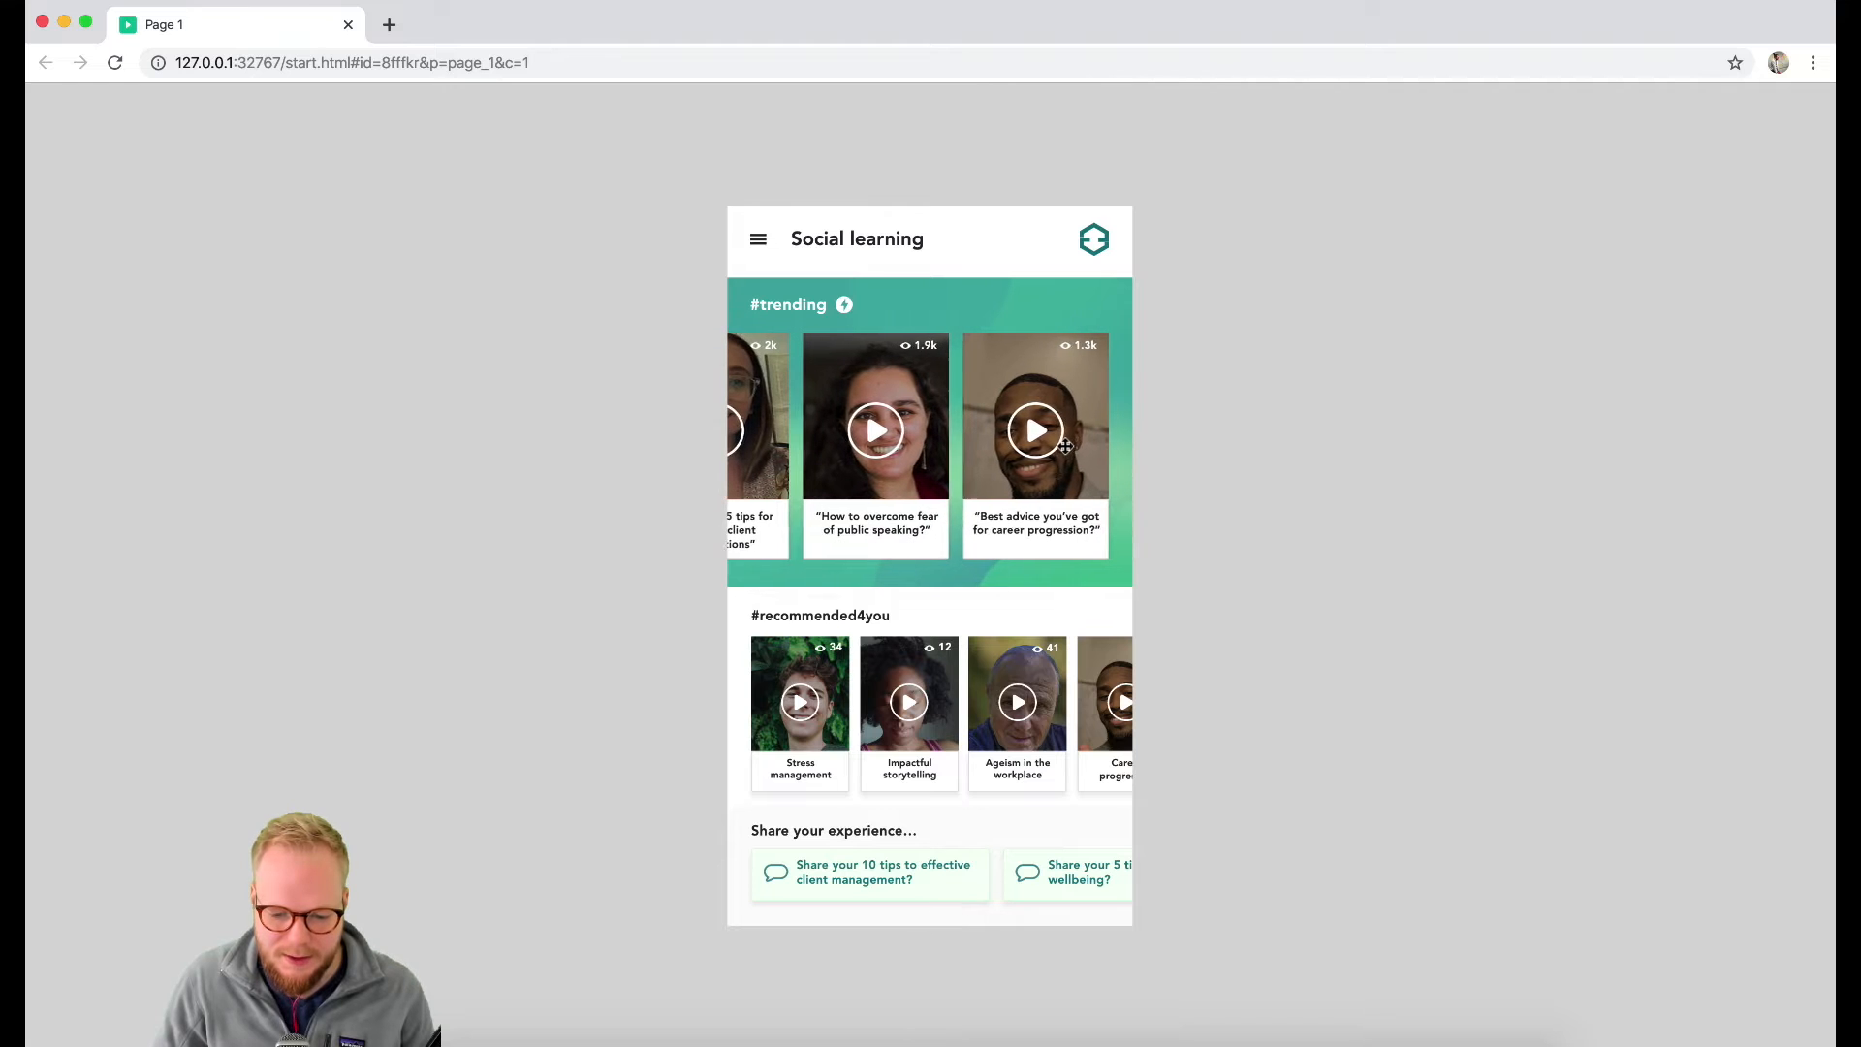
Step: Swipe the #trending video shelf in the browser preview to check its horizontal movement
{"action": "left_click_drag", "start_coordinate": [791, 417], "coordinate": [1124, 423]}
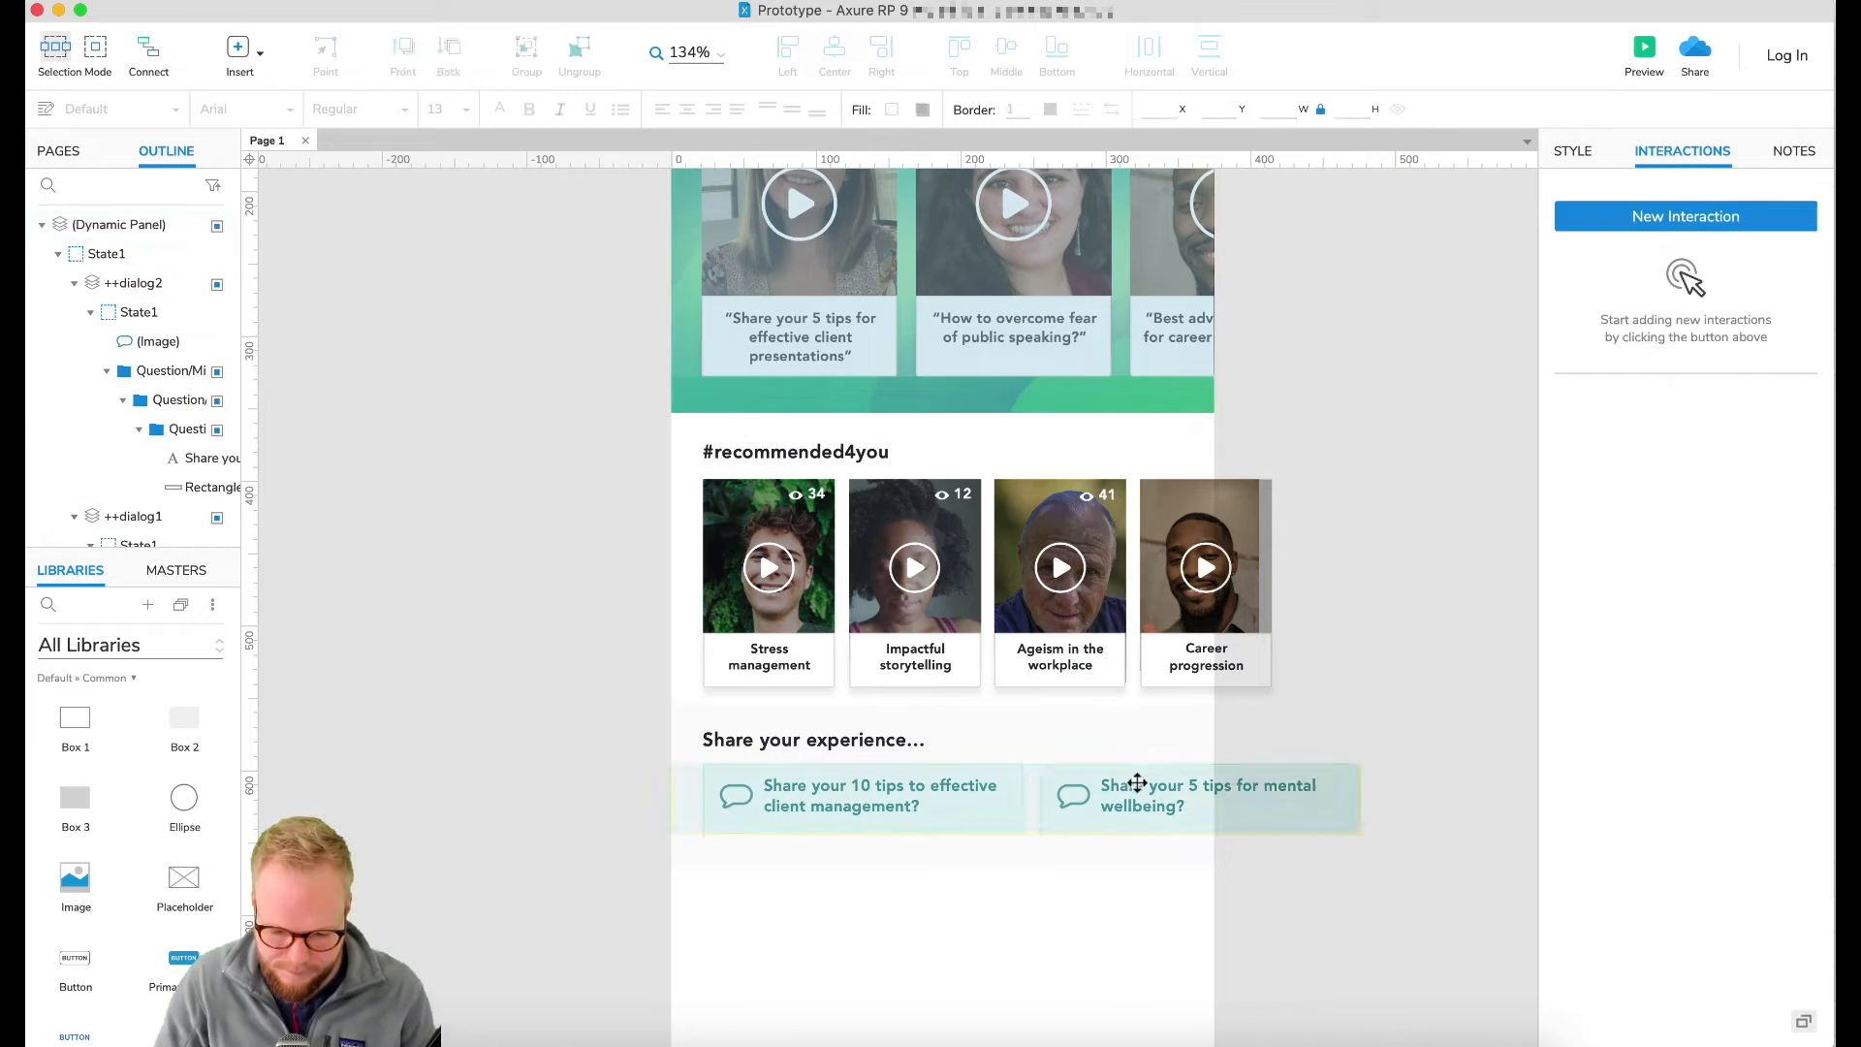
Step: Name the dynamic panel that holds the share-your-experience question cards ++questionsConte
{"action": "type", "text": "++questionsConte"}
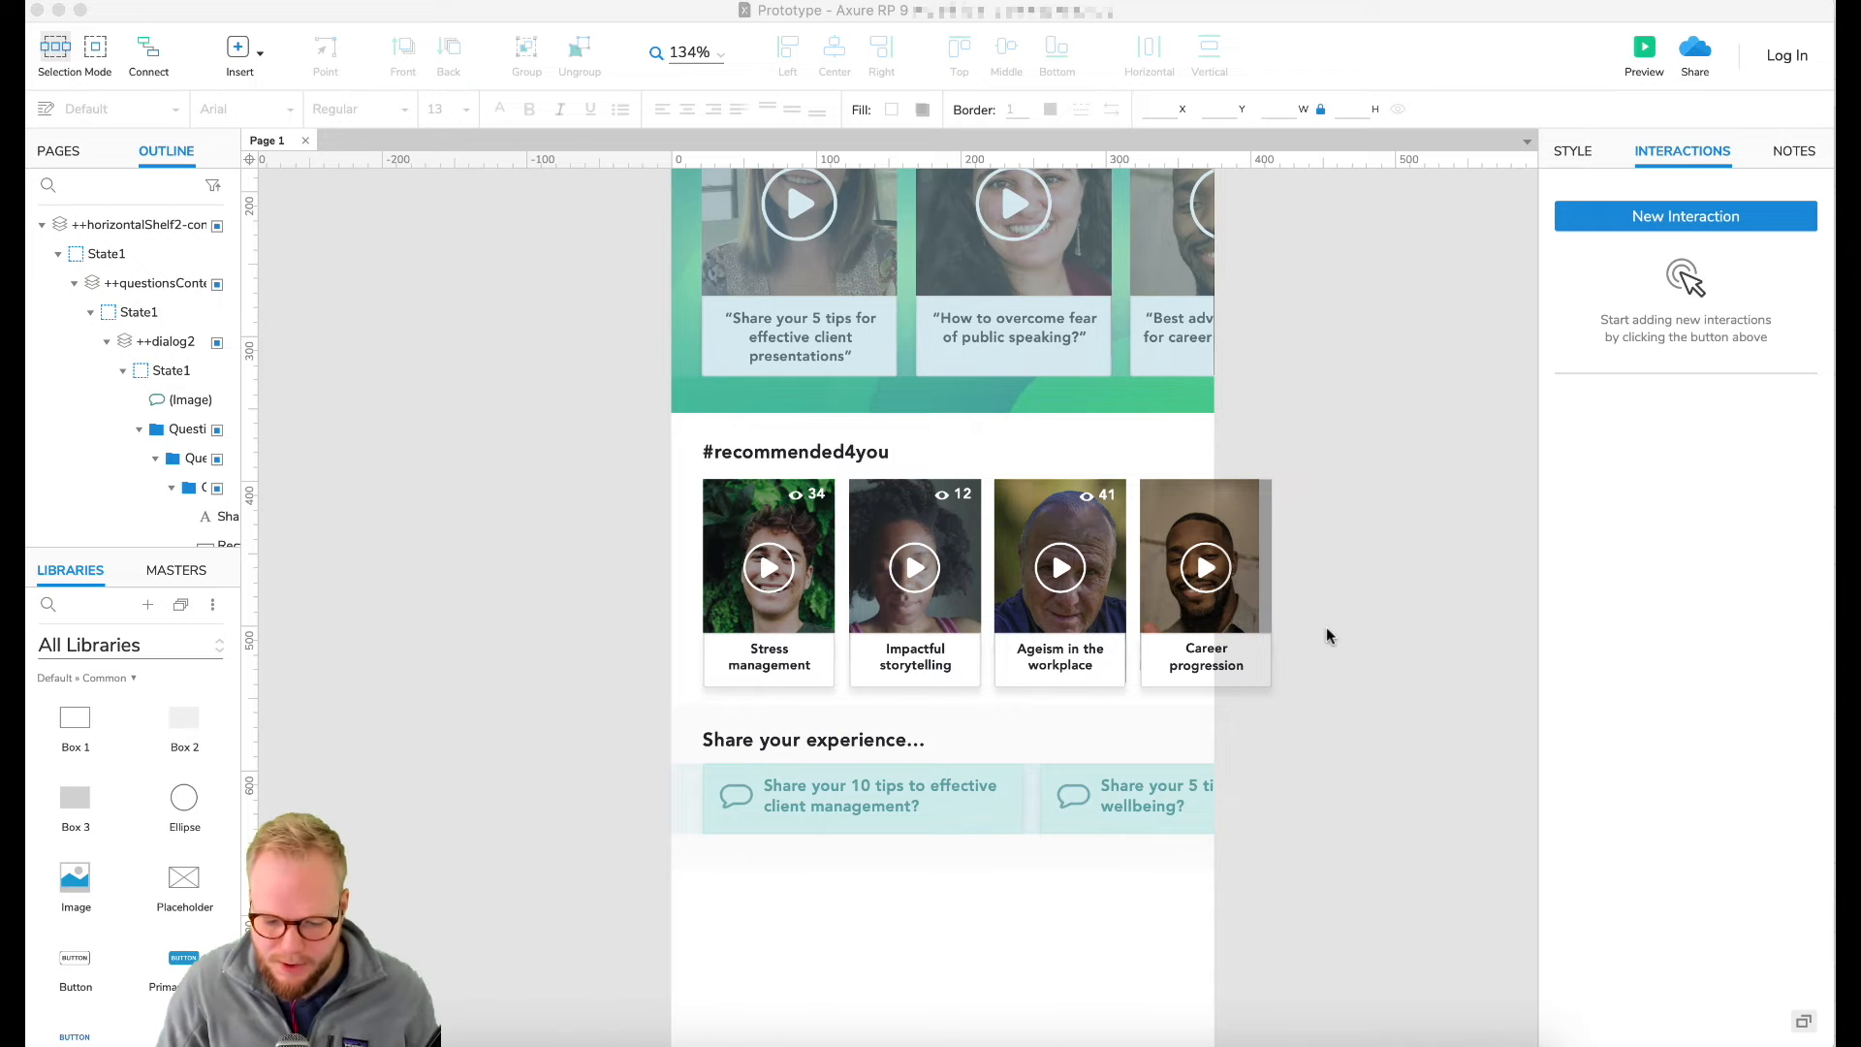
{"action": "left_click", "coordinate": [1326, 626]}
Step: Convert all widgets of the Social learning screen into one dynamic panel and narrow it to 375 px wide
{"action": "scroll", "coordinate": [1328, 621], "scroll_direction": "down", "scroll_amount": 4}
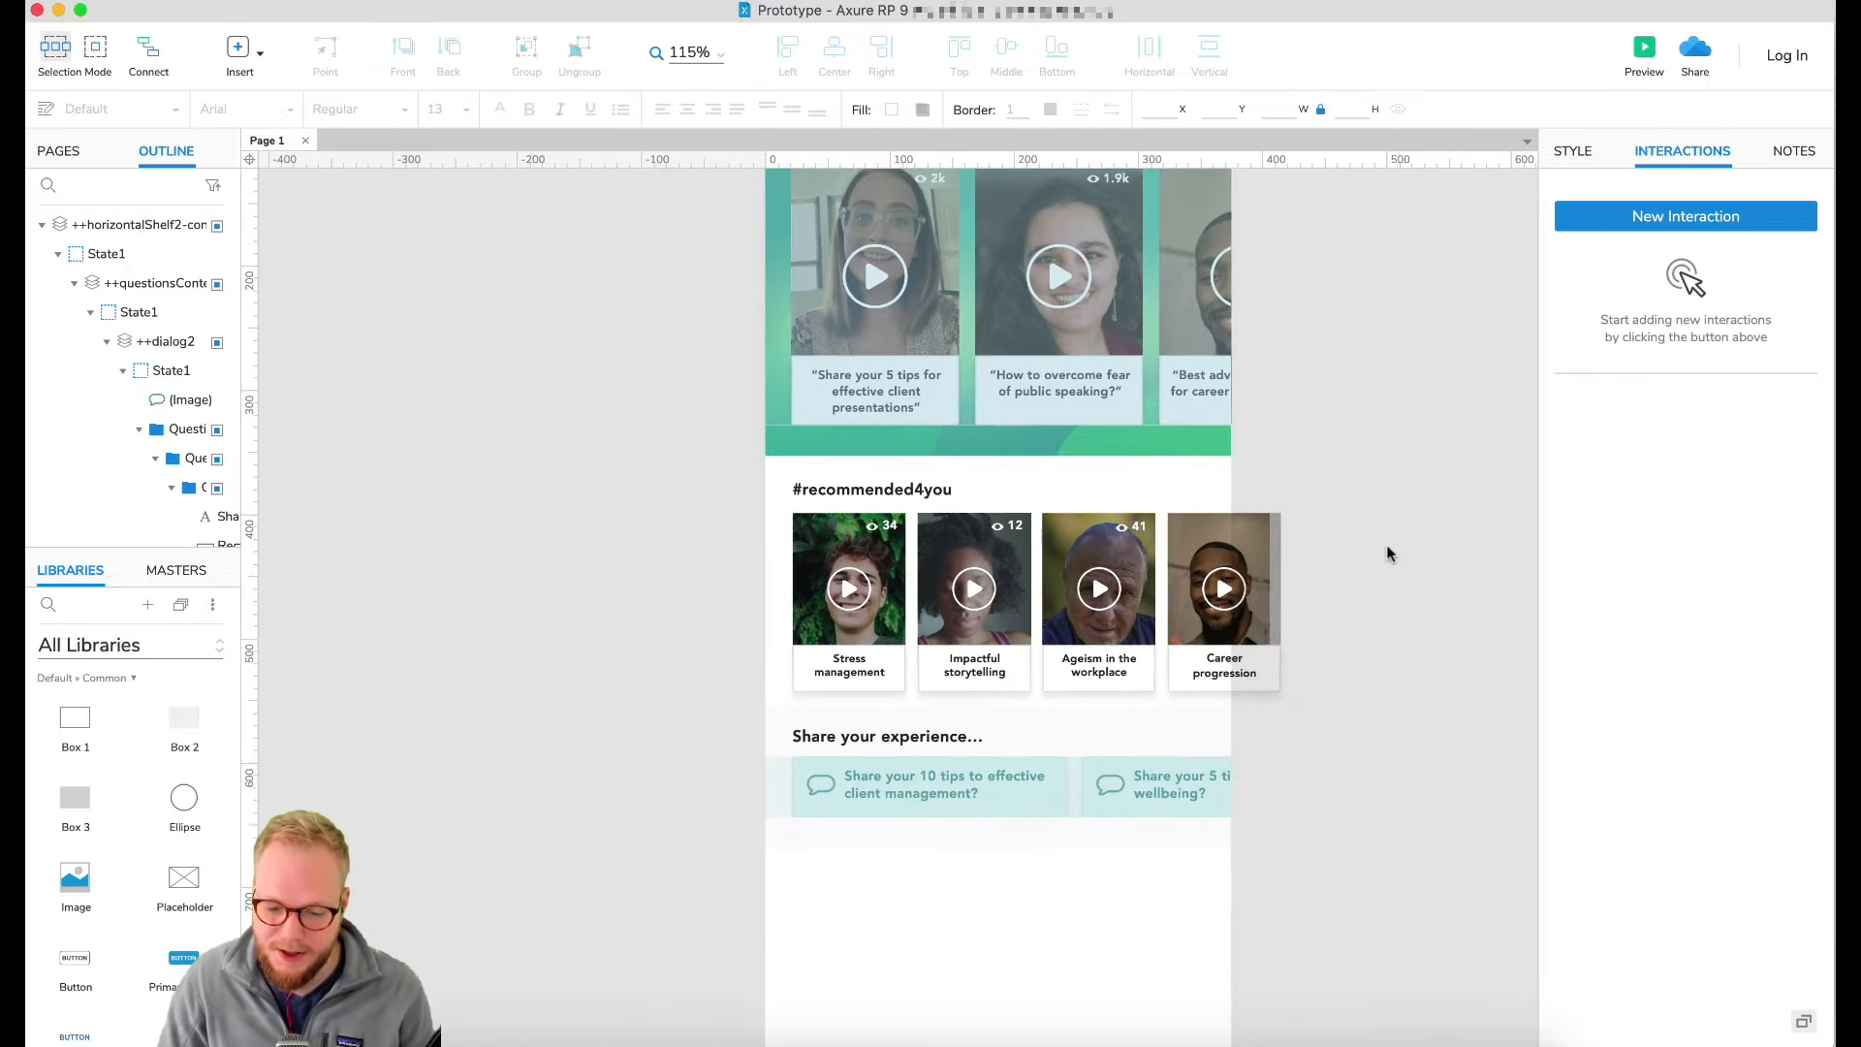
{"action": "scroll", "coordinate": [1386, 553], "scroll_direction": "up", "scroll_amount": 5}
{"action": "left_click_drag", "start_coordinate": [1364, 212], "coordinate": [677, 850]}
{"action": "right_click", "coordinate": [981, 660]}
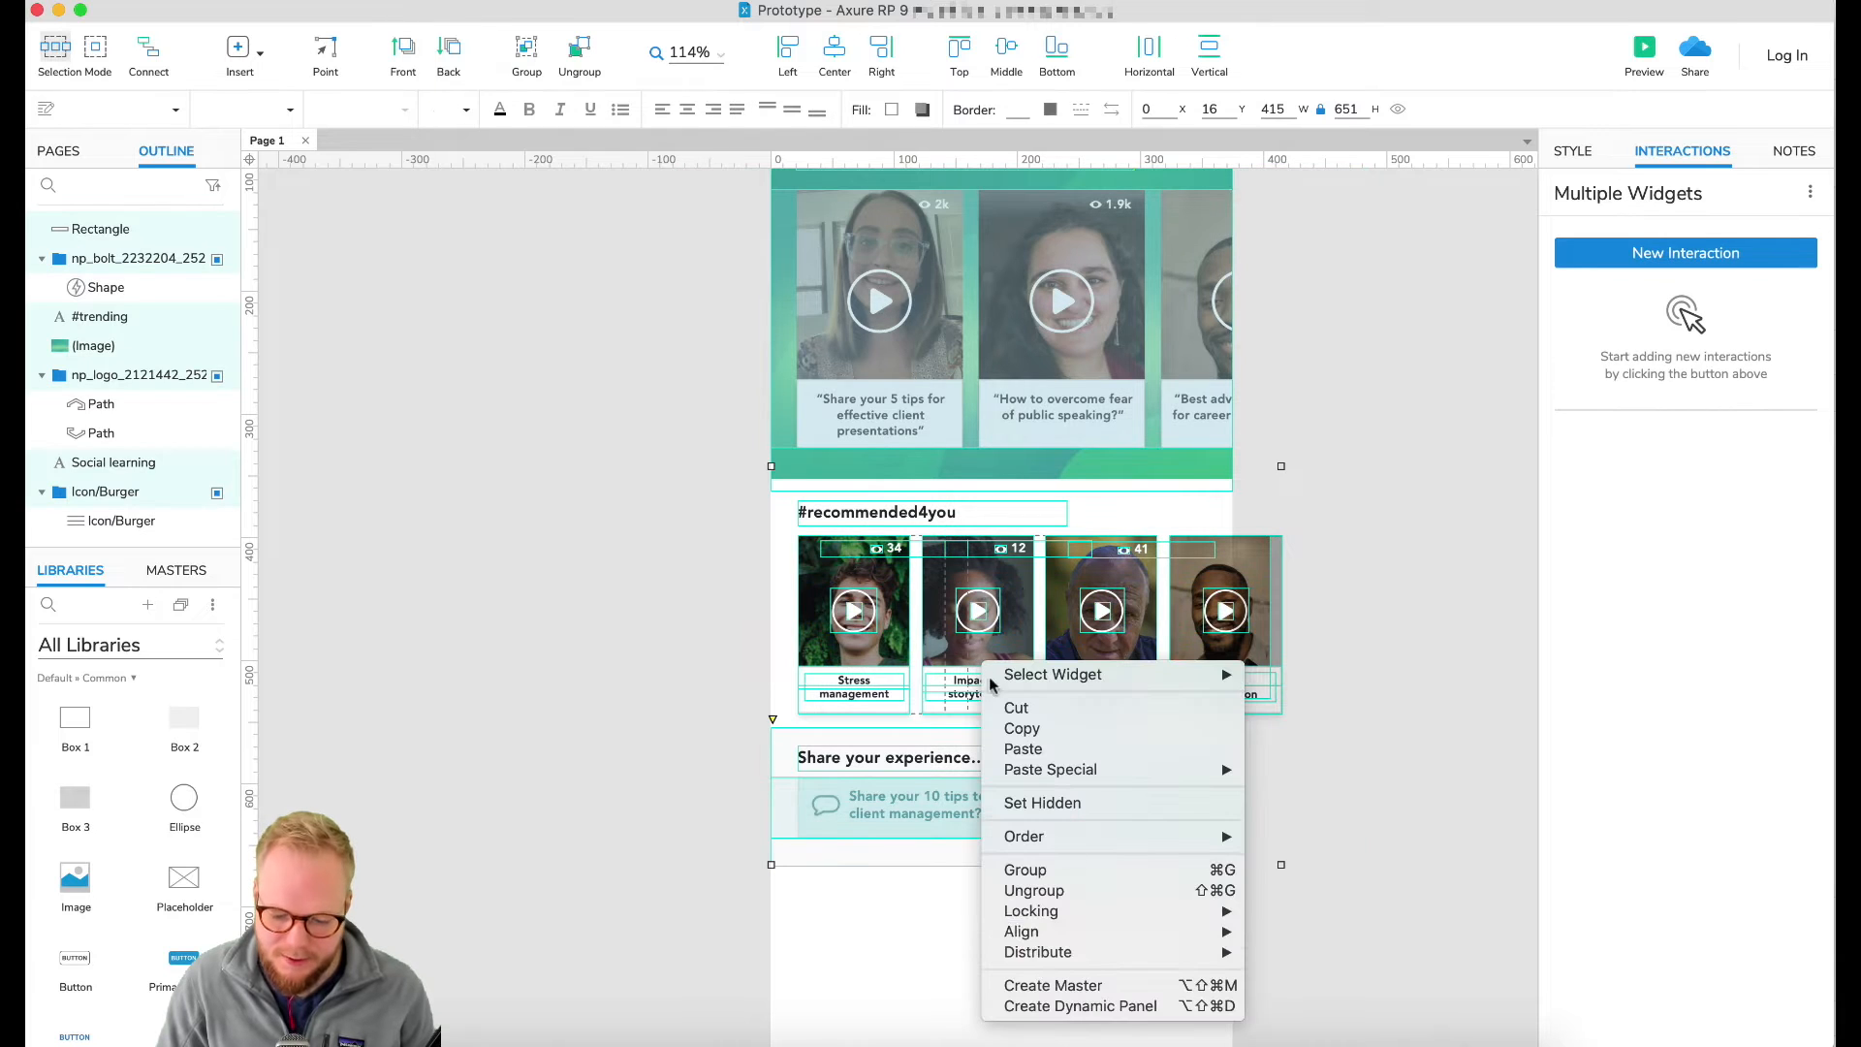
{"action": "left_click", "coordinate": [1103, 1008]}
{"action": "left_click_drag", "start_coordinate": [1280, 465], "coordinate": [1234, 469]}
{"action": "left_click", "coordinate": [1371, 538]}
{"action": "scroll", "coordinate": [1371, 543], "scroll_direction": "up", "scroll_amount": 2}
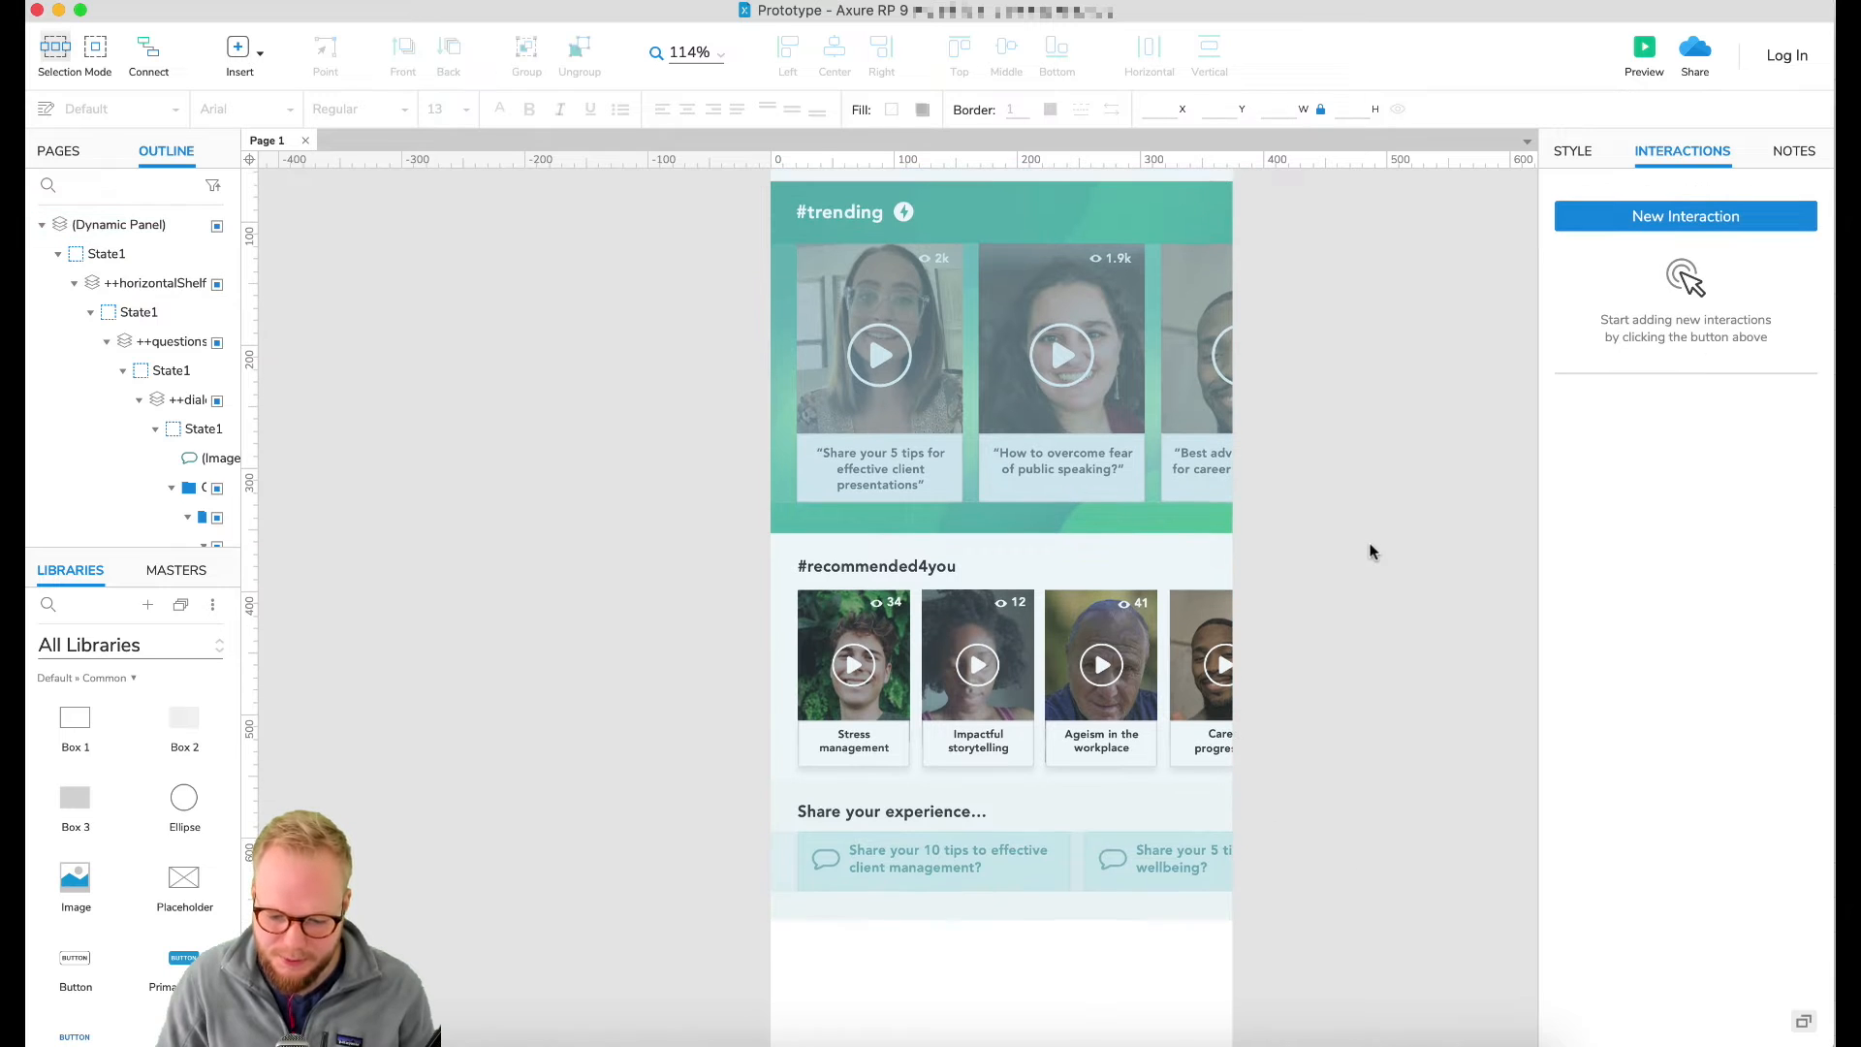
Step: Name the dynamic panel that wraps the whole Social learning screen ++App
{"action": "scroll", "coordinate": [1370, 551], "scroll_direction": "up", "scroll_amount": 3}
{"action": "left_click", "coordinate": [1035, 281]}
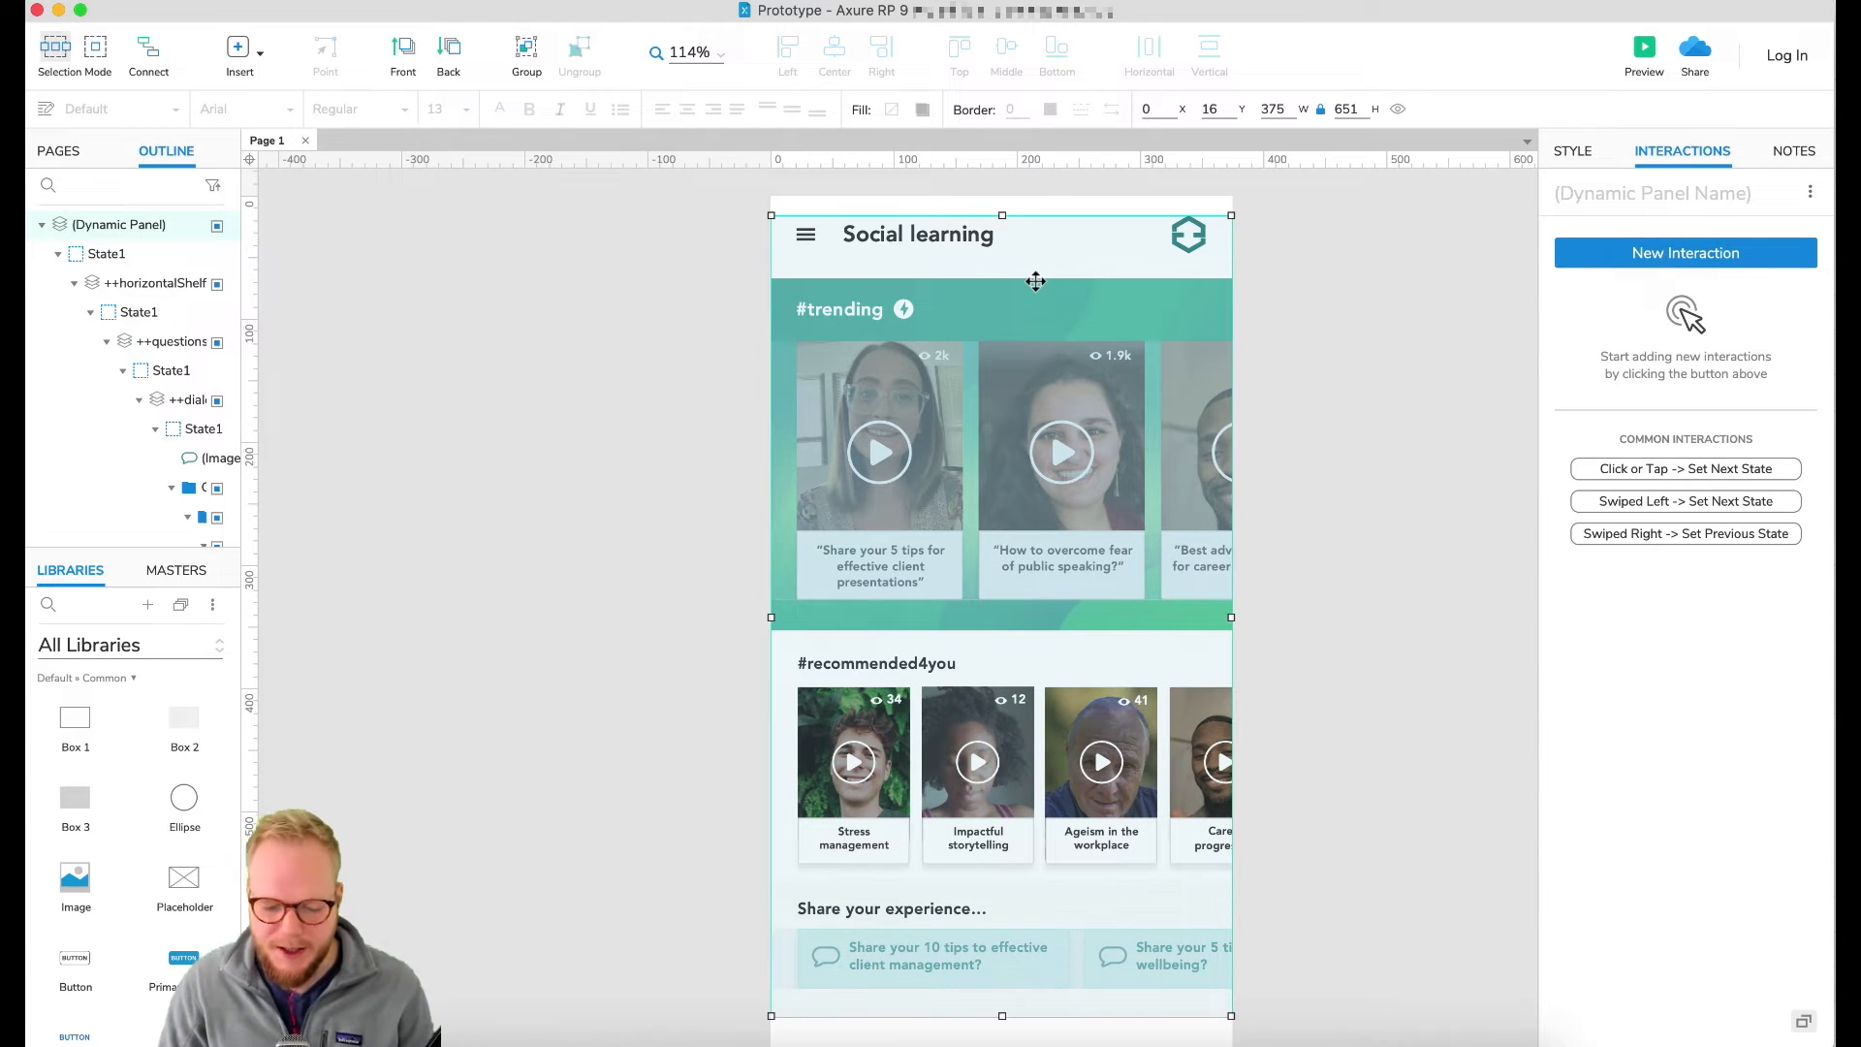
{"action": "left_click", "coordinate": [1340, 441]}
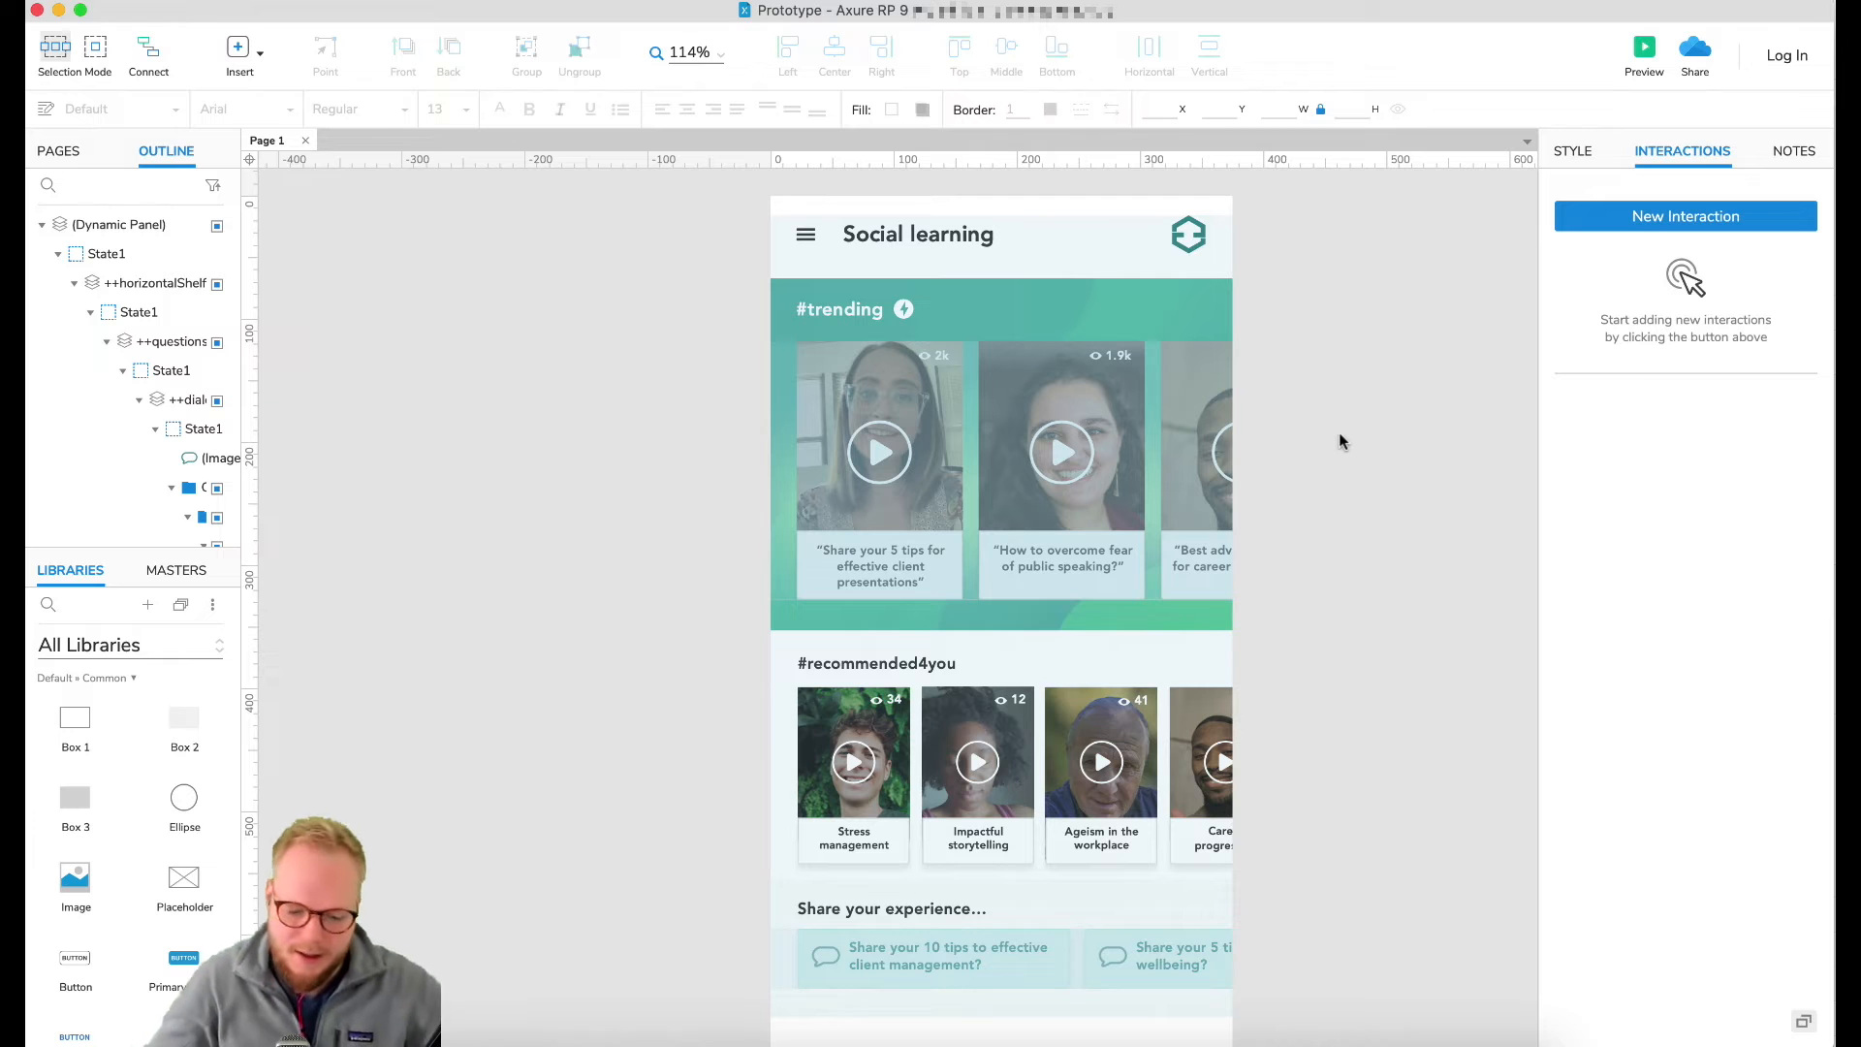
{"action": "left_click", "coordinate": [1038, 504]}
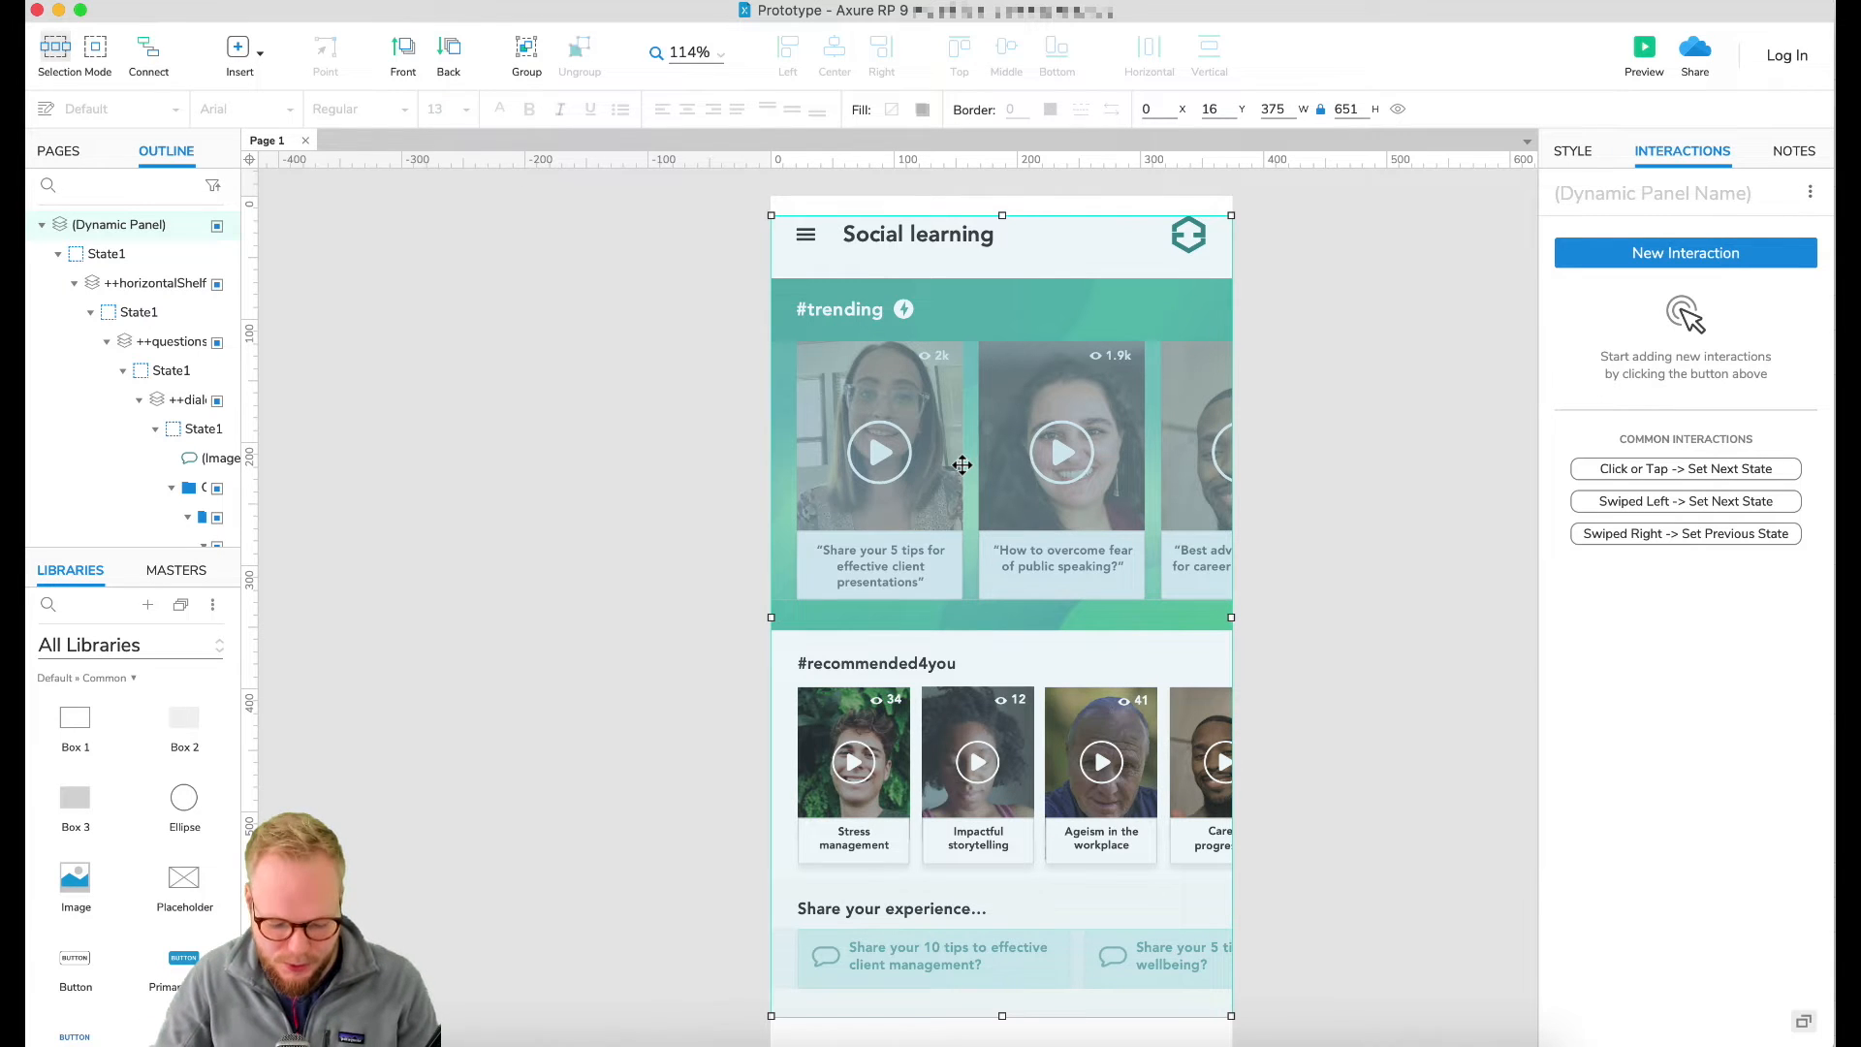
{"action": "scroll", "coordinate": [962, 464], "scroll_direction": "down", "scroll_amount": 1}
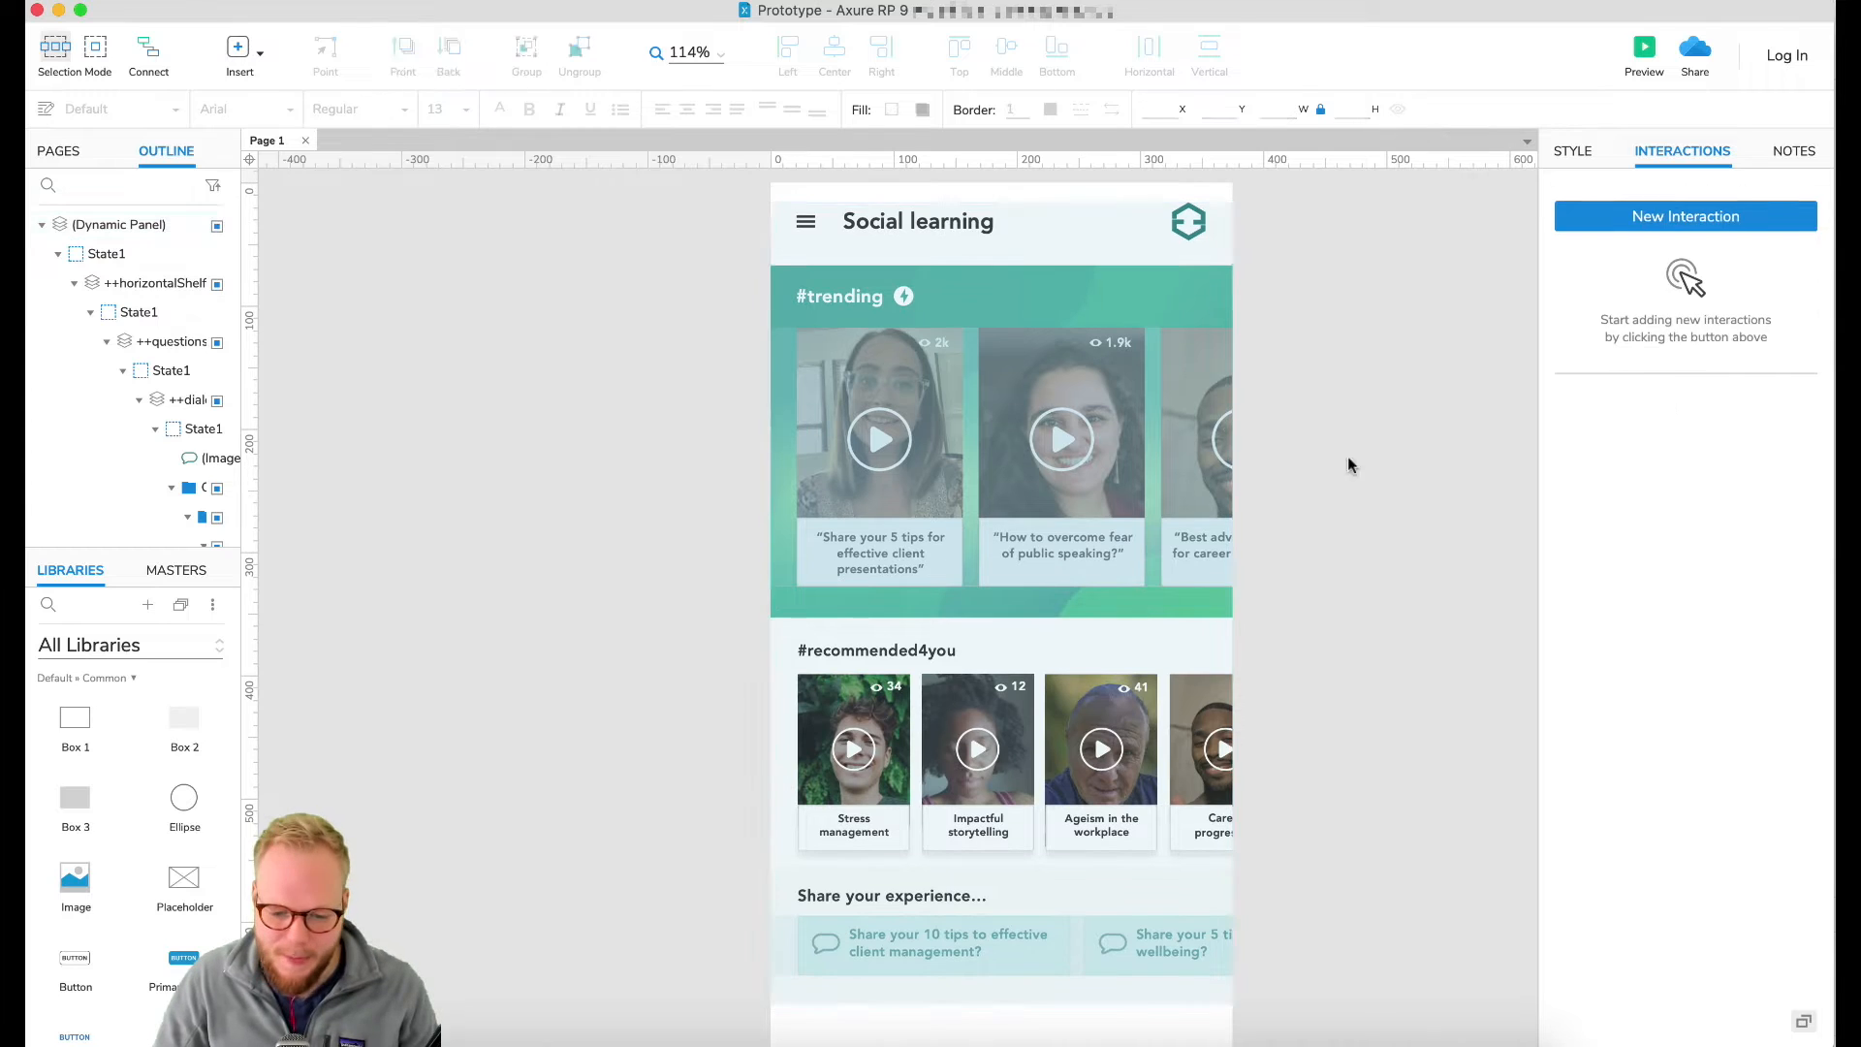
{"action": "left_click", "coordinate": [1593, 195]}
{"action": "type", "text": "++"}
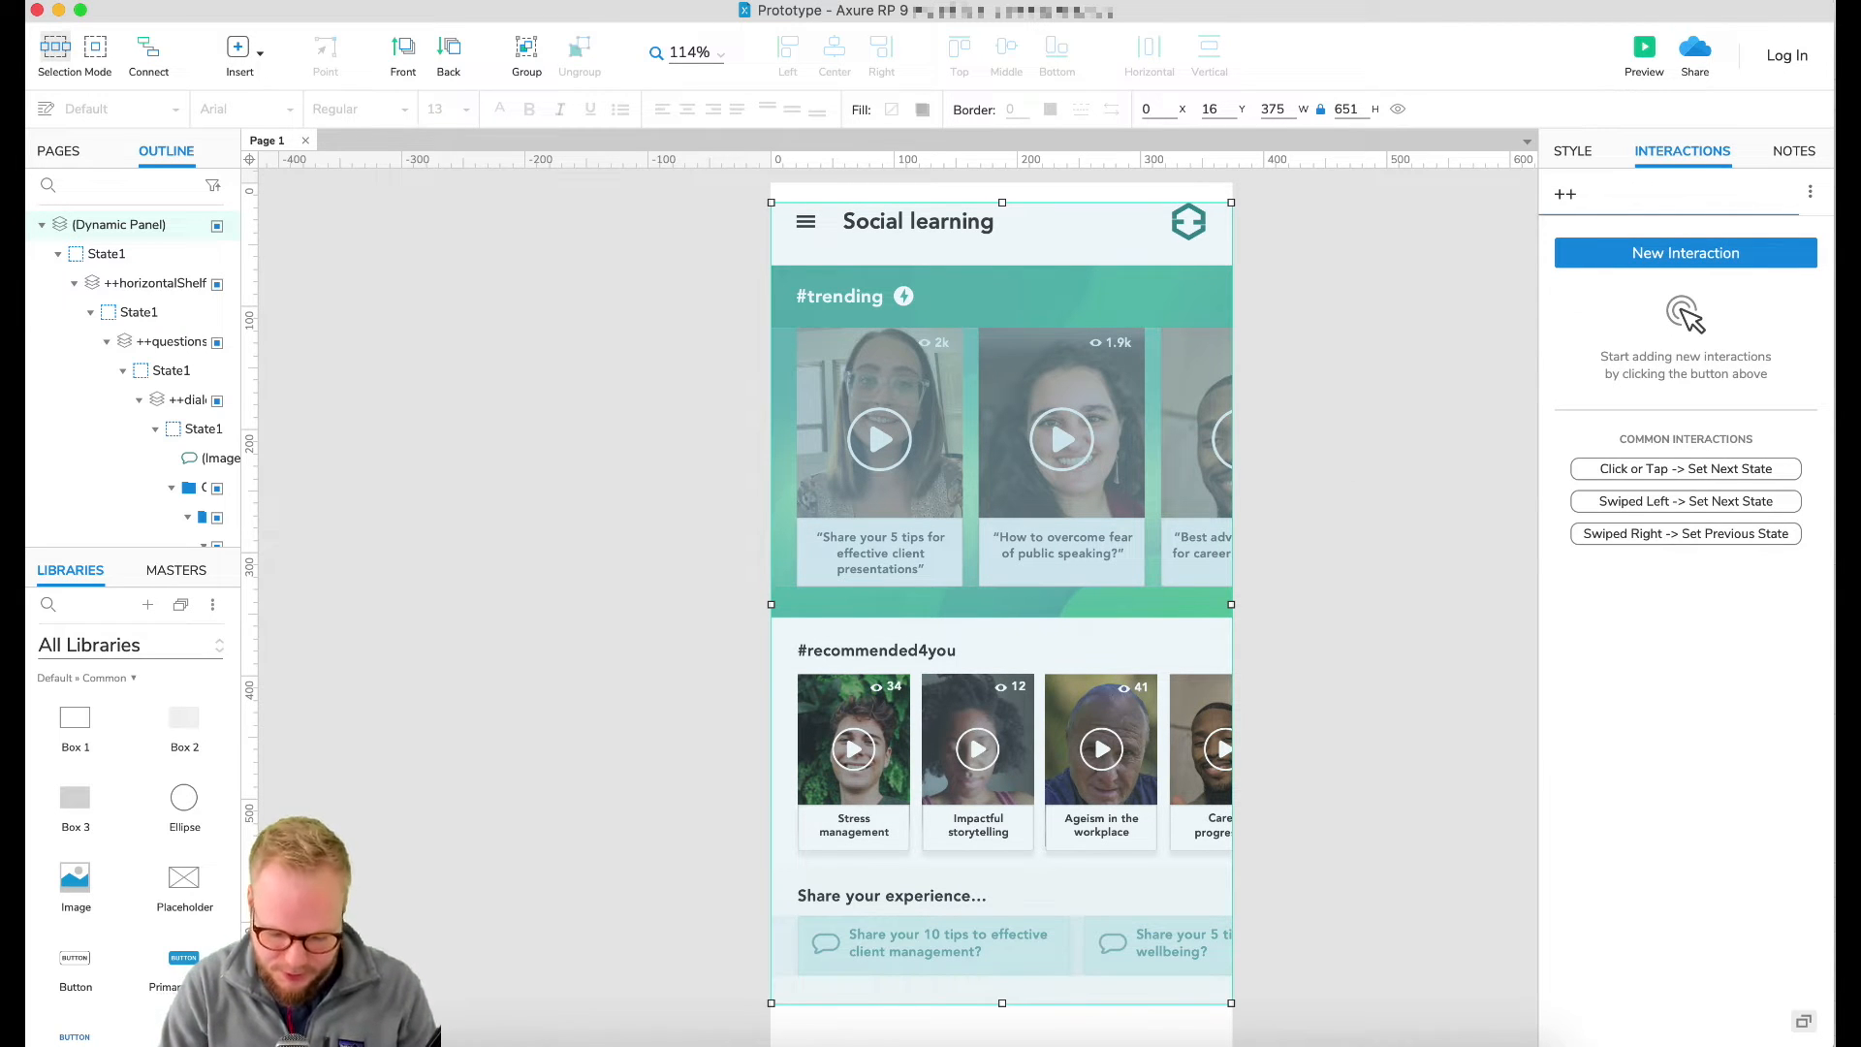
{"action": "type", "text": "App"}
{"action": "left_click", "coordinate": [1329, 382]}
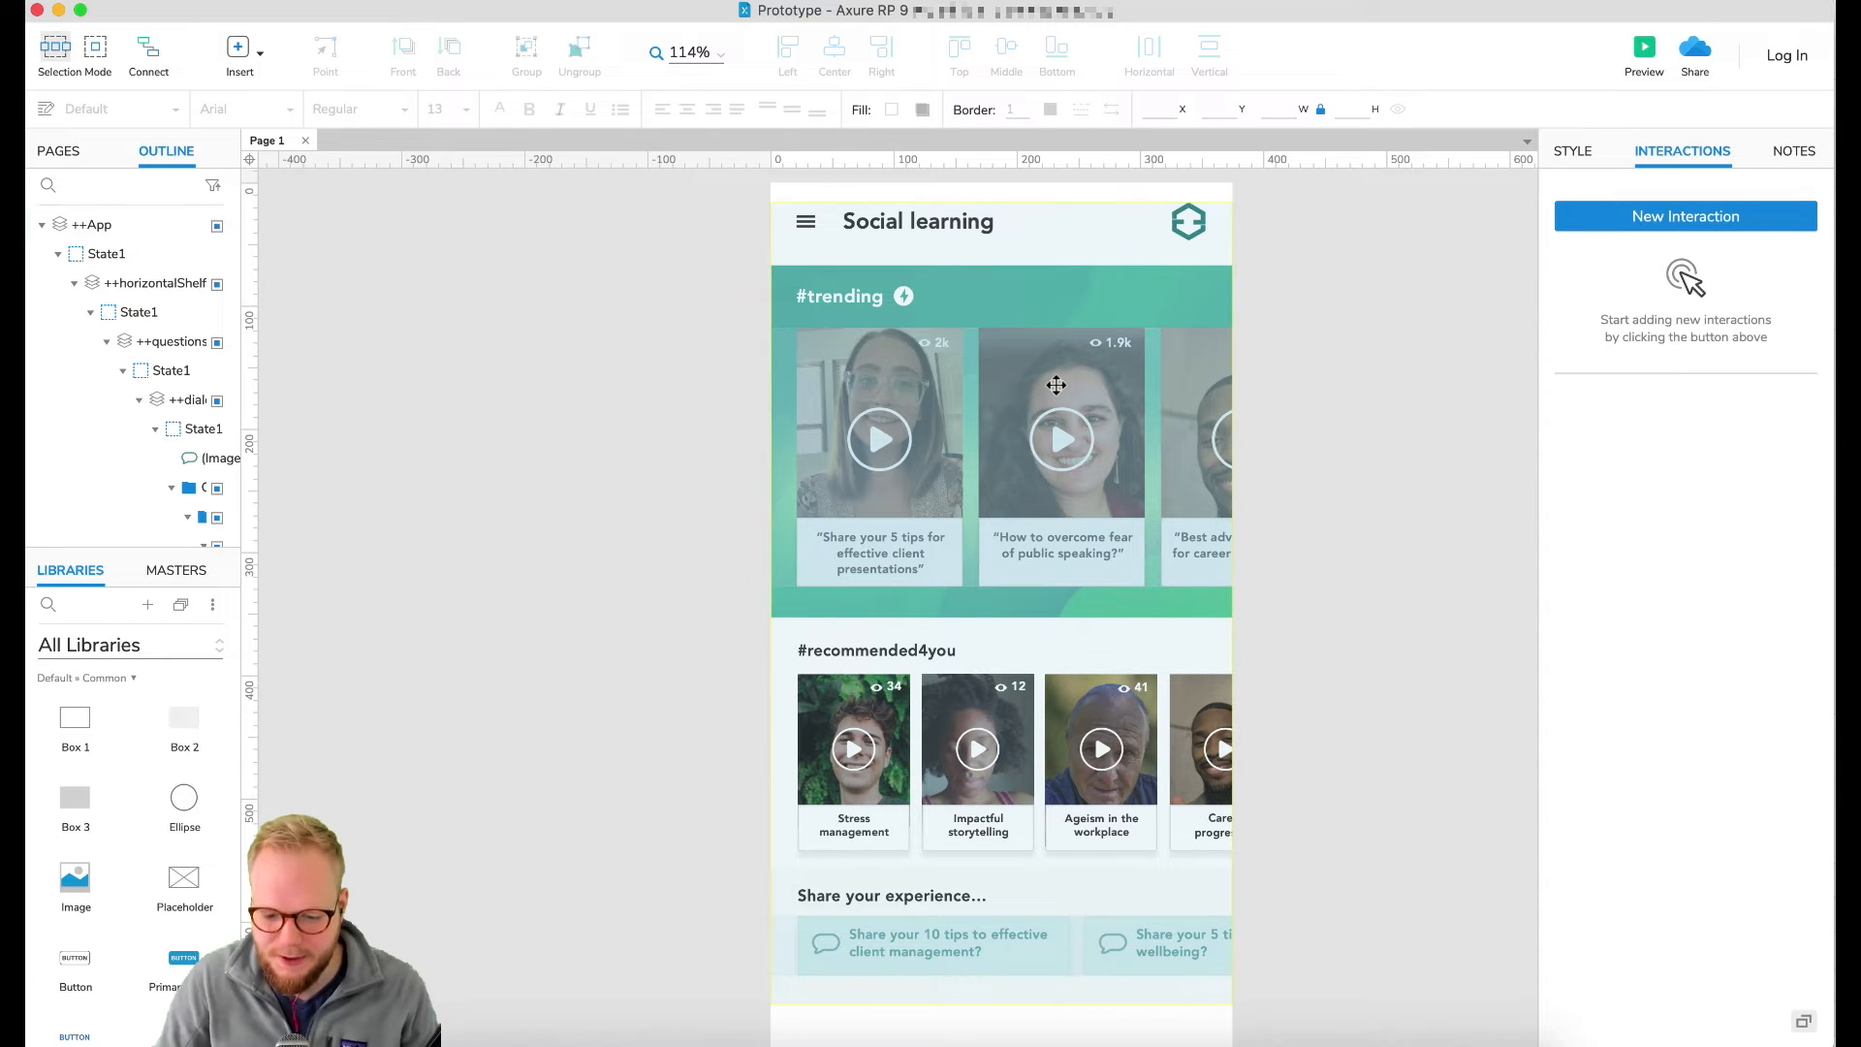
Step: Extend the ++App panel's upper edge to Y 0 so its height becomes 667 px
{"action": "left_click", "coordinate": [1056, 385]}
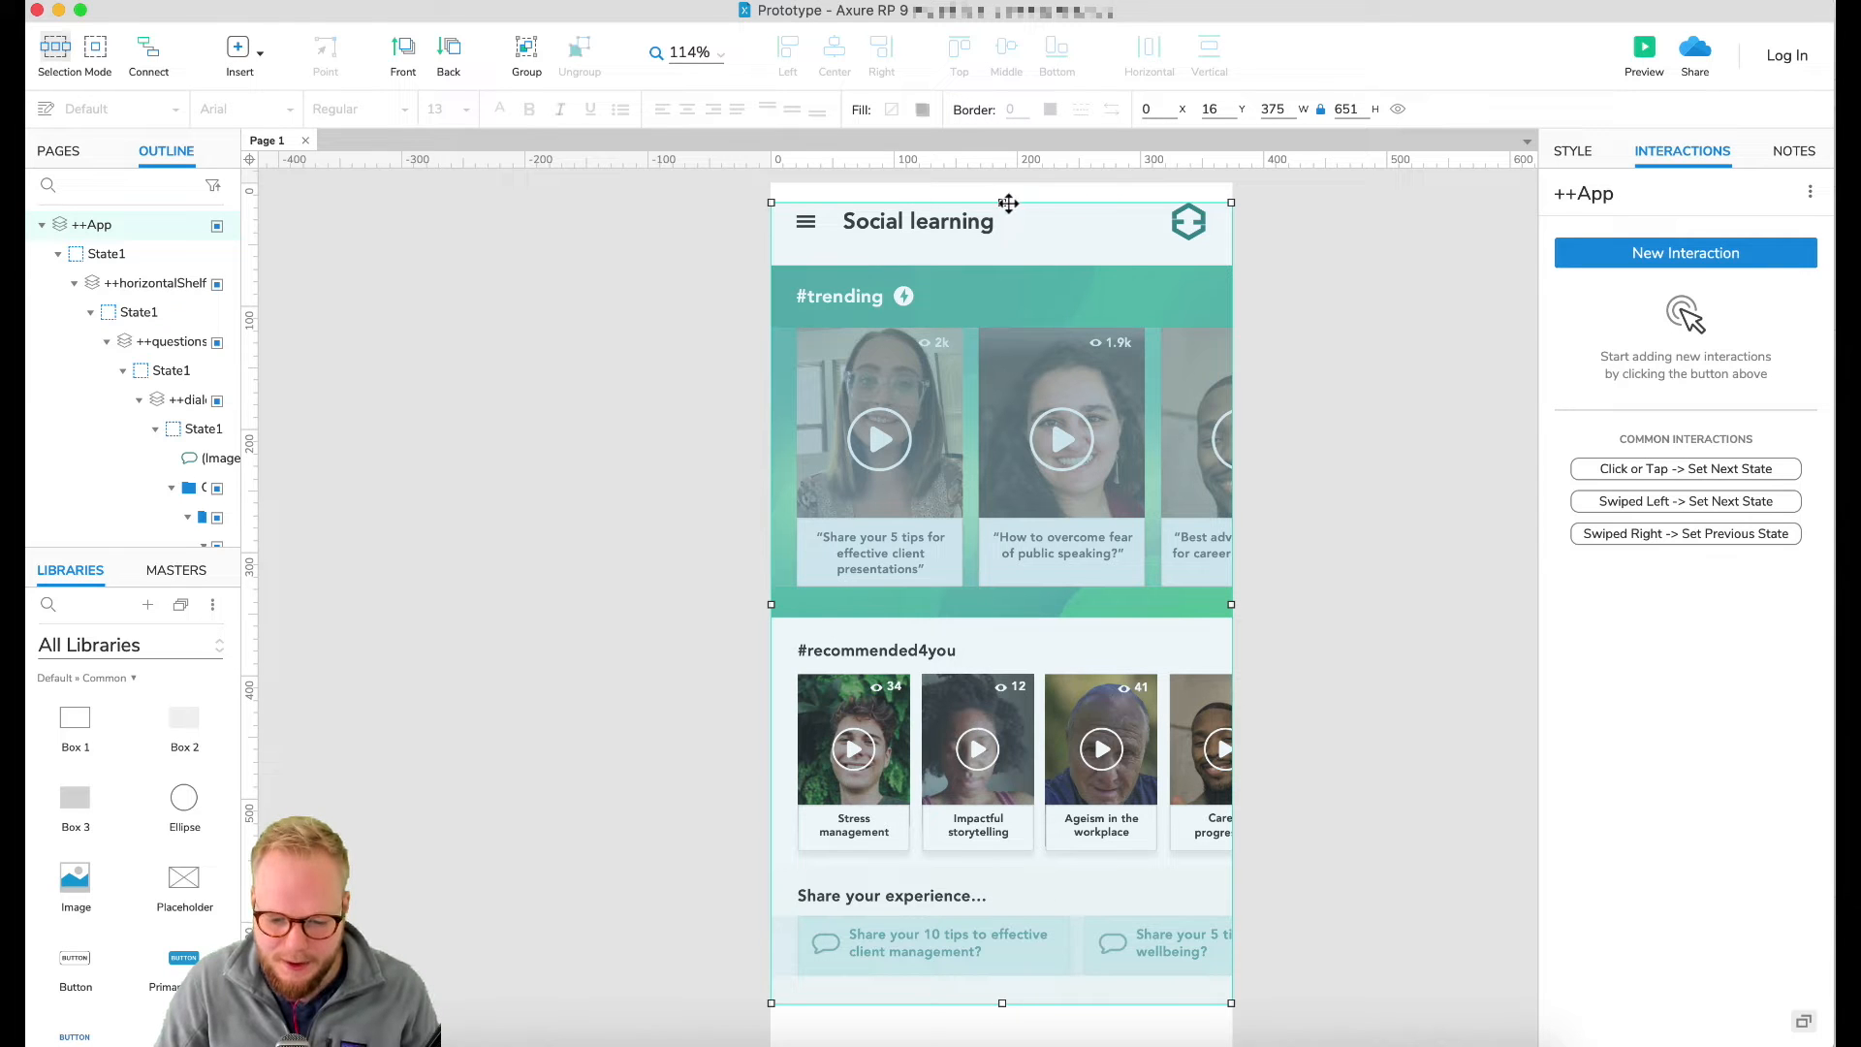
{"action": "left_click_drag", "start_coordinate": [1002, 203], "coordinate": [1002, 184]}
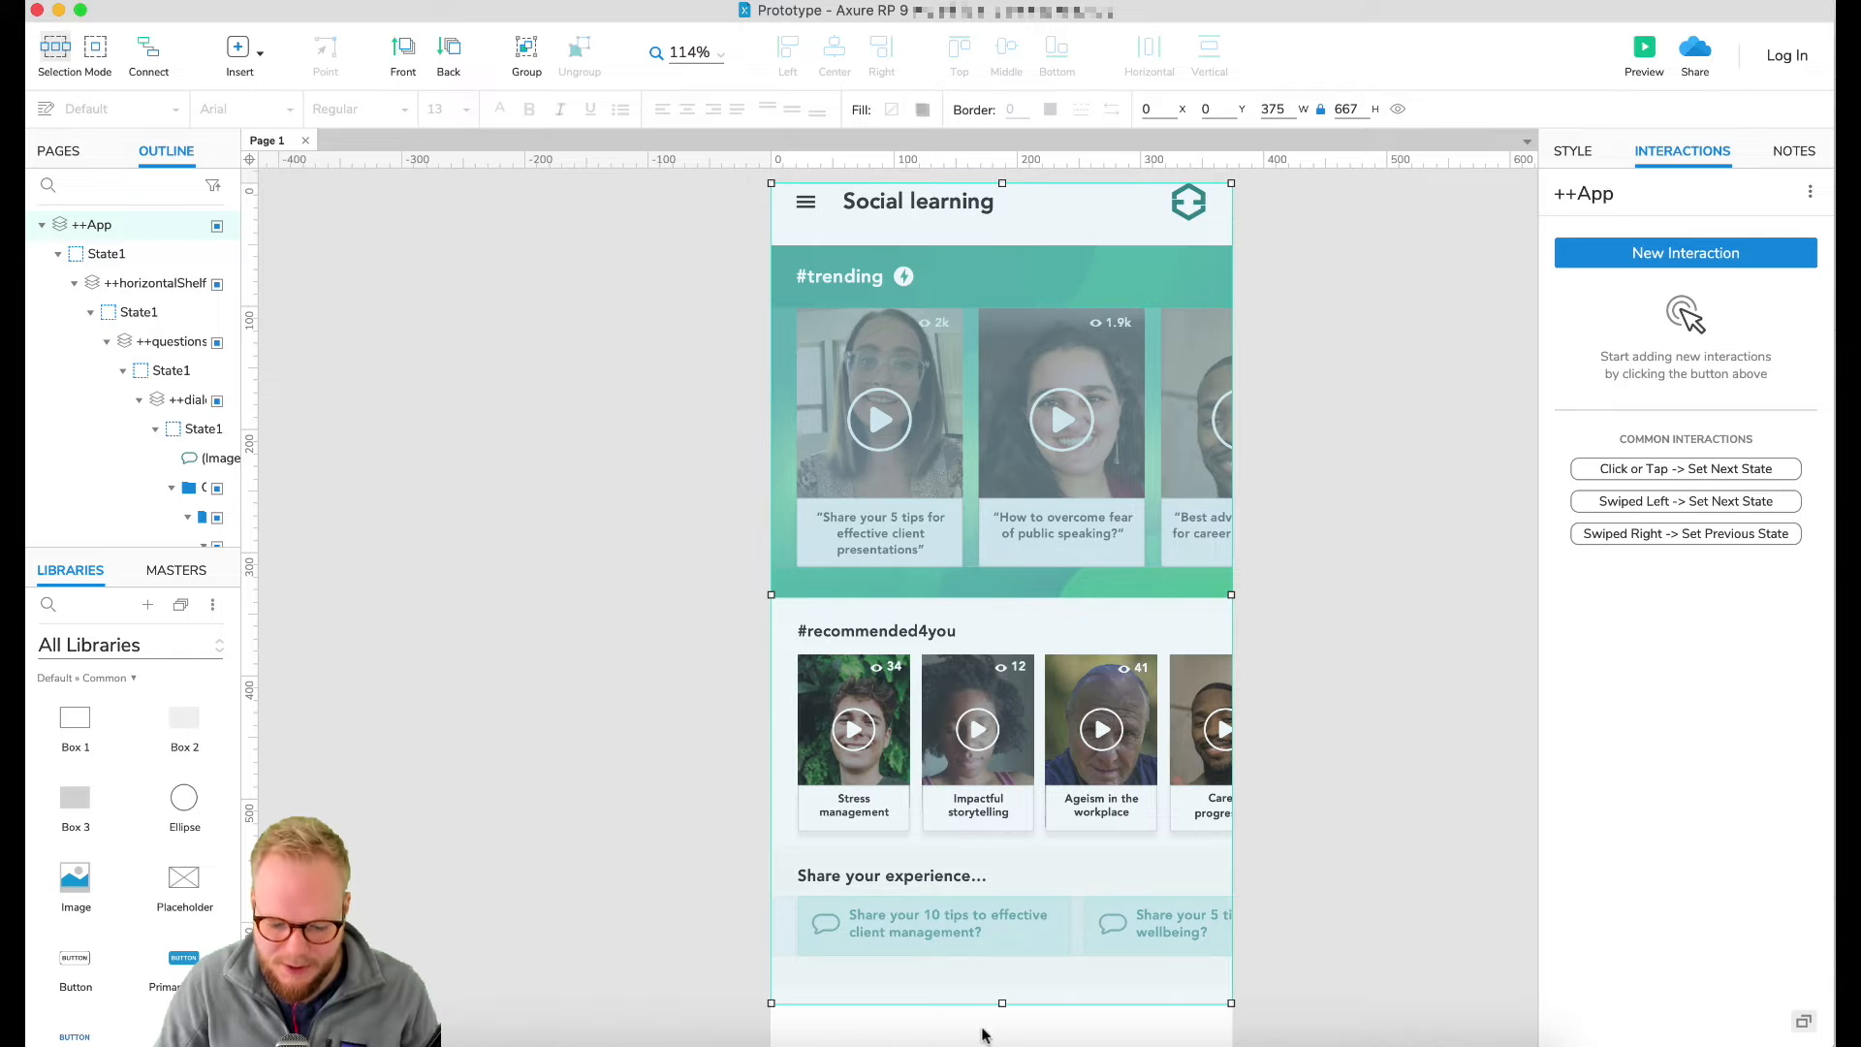
Step: Move all contents of the ++App panel's State1 down to the panel's lower edge, and leave the state
{"action": "scroll", "coordinate": [998, 1009], "scroll_direction": "down", "scroll_amount": 4}
{"action": "double_click", "coordinate": [947, 685]}
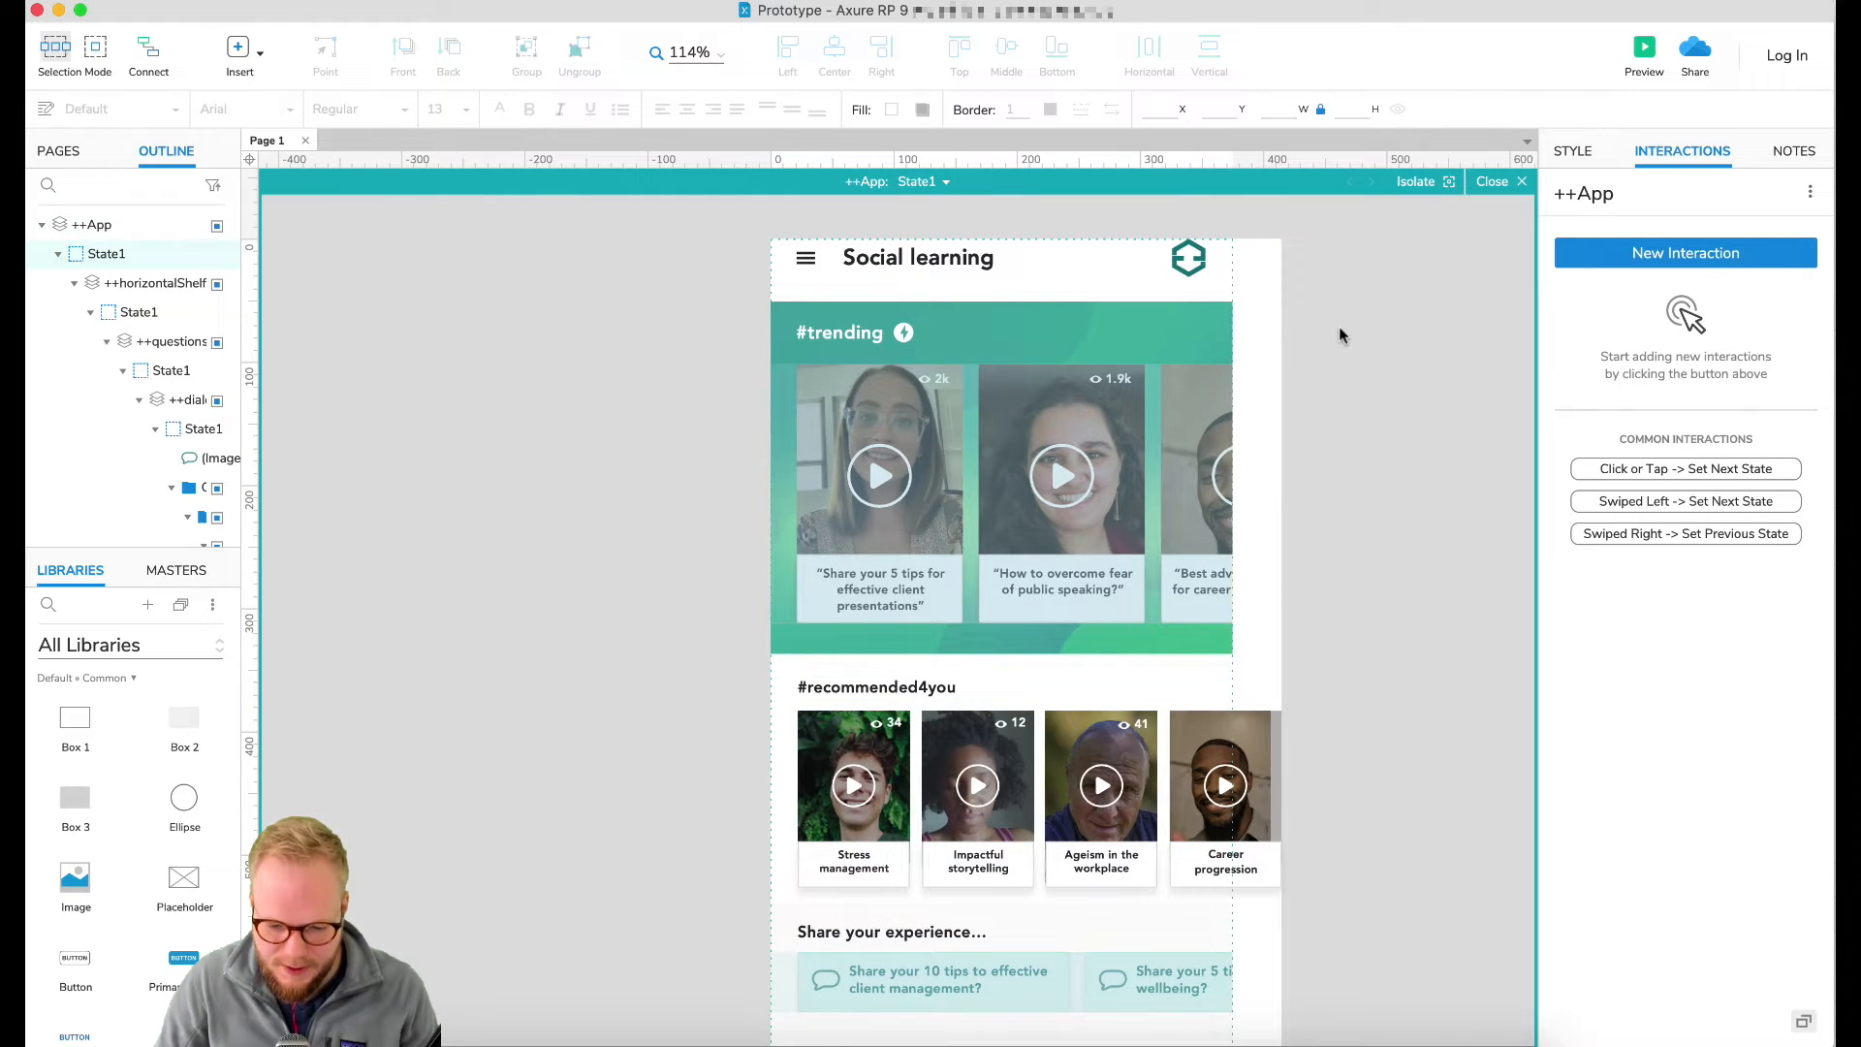
{"action": "scroll", "coordinate": [592, 912], "scroll_direction": "down", "scroll_amount": 5}
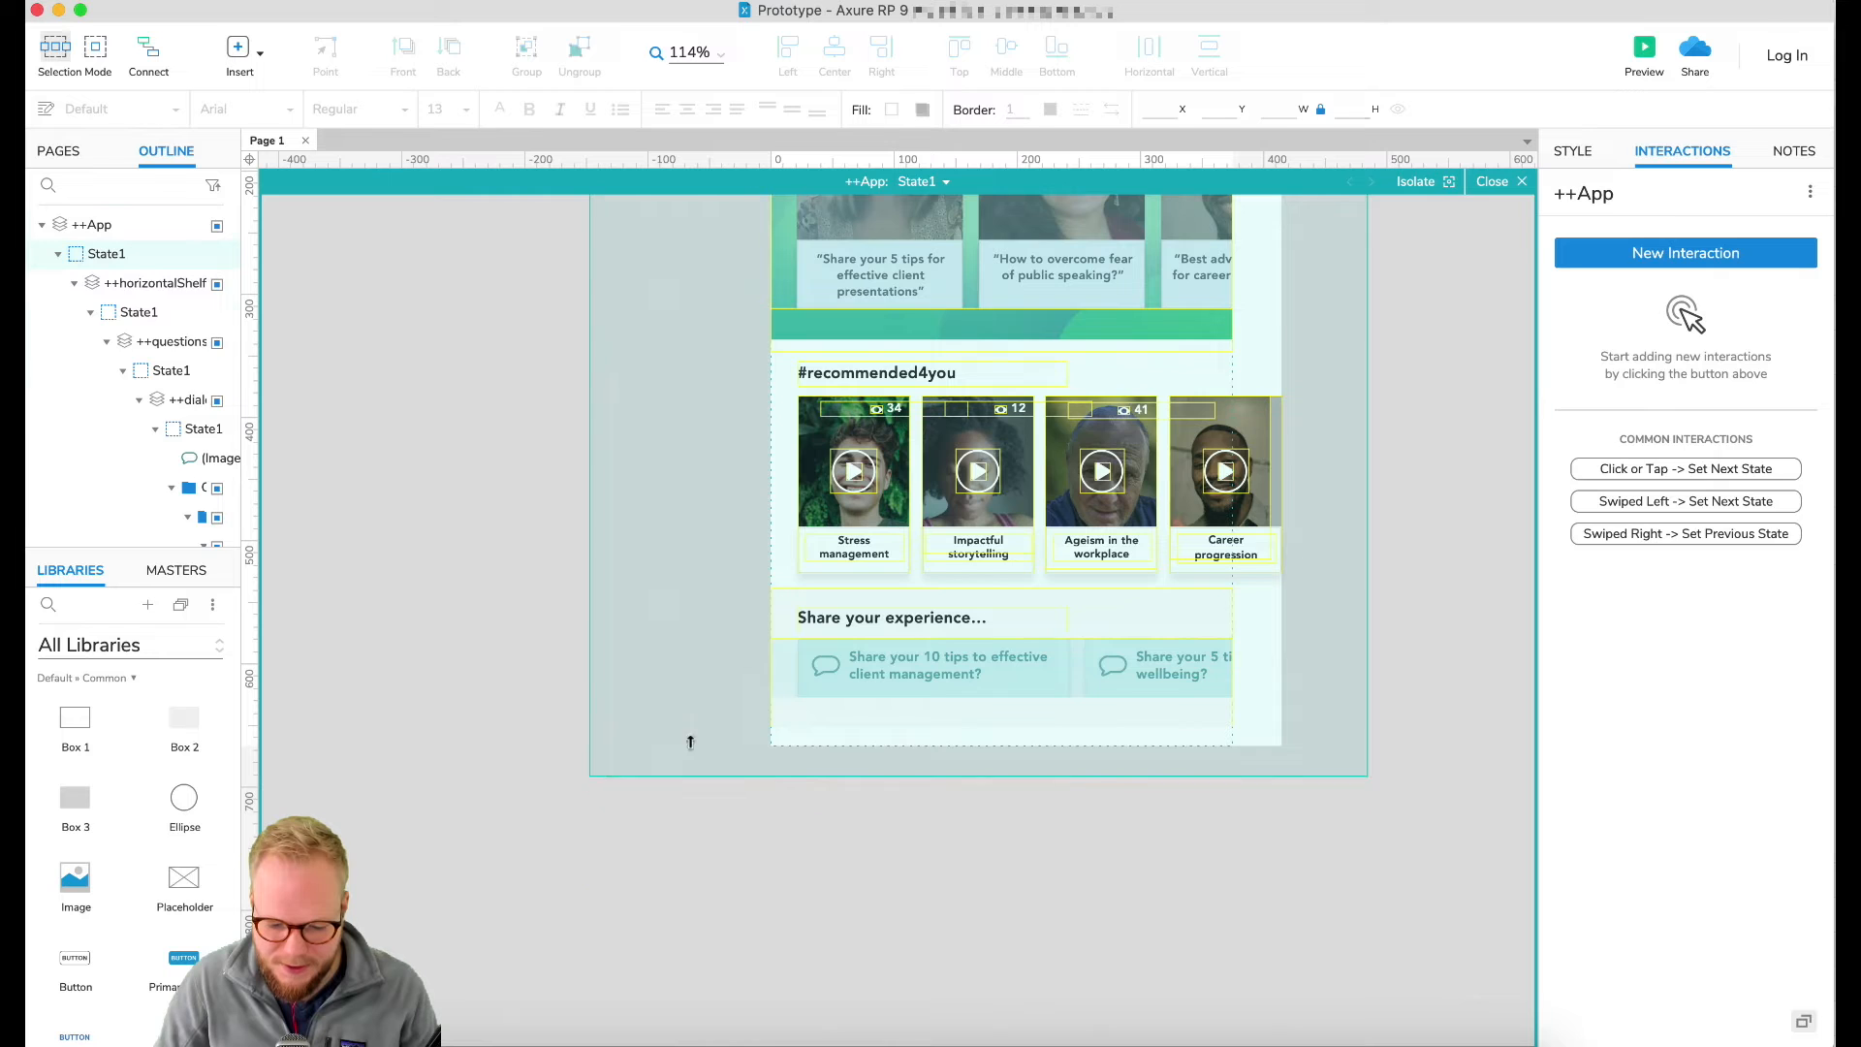
{"action": "key", "text": "super+a"}
{"action": "key", "text": "Down"}
{"action": "key", "text": "Down"}
{"action": "key", "text": "Down"}
{"action": "key", "text": "Down"}
{"action": "key", "text": "Down"}
{"action": "key", "text": "Down"}
{"action": "key", "text": "Down"}
{"action": "key", "text": "Down"}
{"action": "key", "text": "Down"}
{"action": "key", "text": "Down"}
{"action": "key", "text": "Down"}
{"action": "key", "text": "Down"}
{"action": "key", "text": "Down"}
{"action": "key", "text": "Down"}
{"action": "key", "text": "Down"}
{"action": "key", "text": "Down"}
{"action": "key", "text": "Down"}
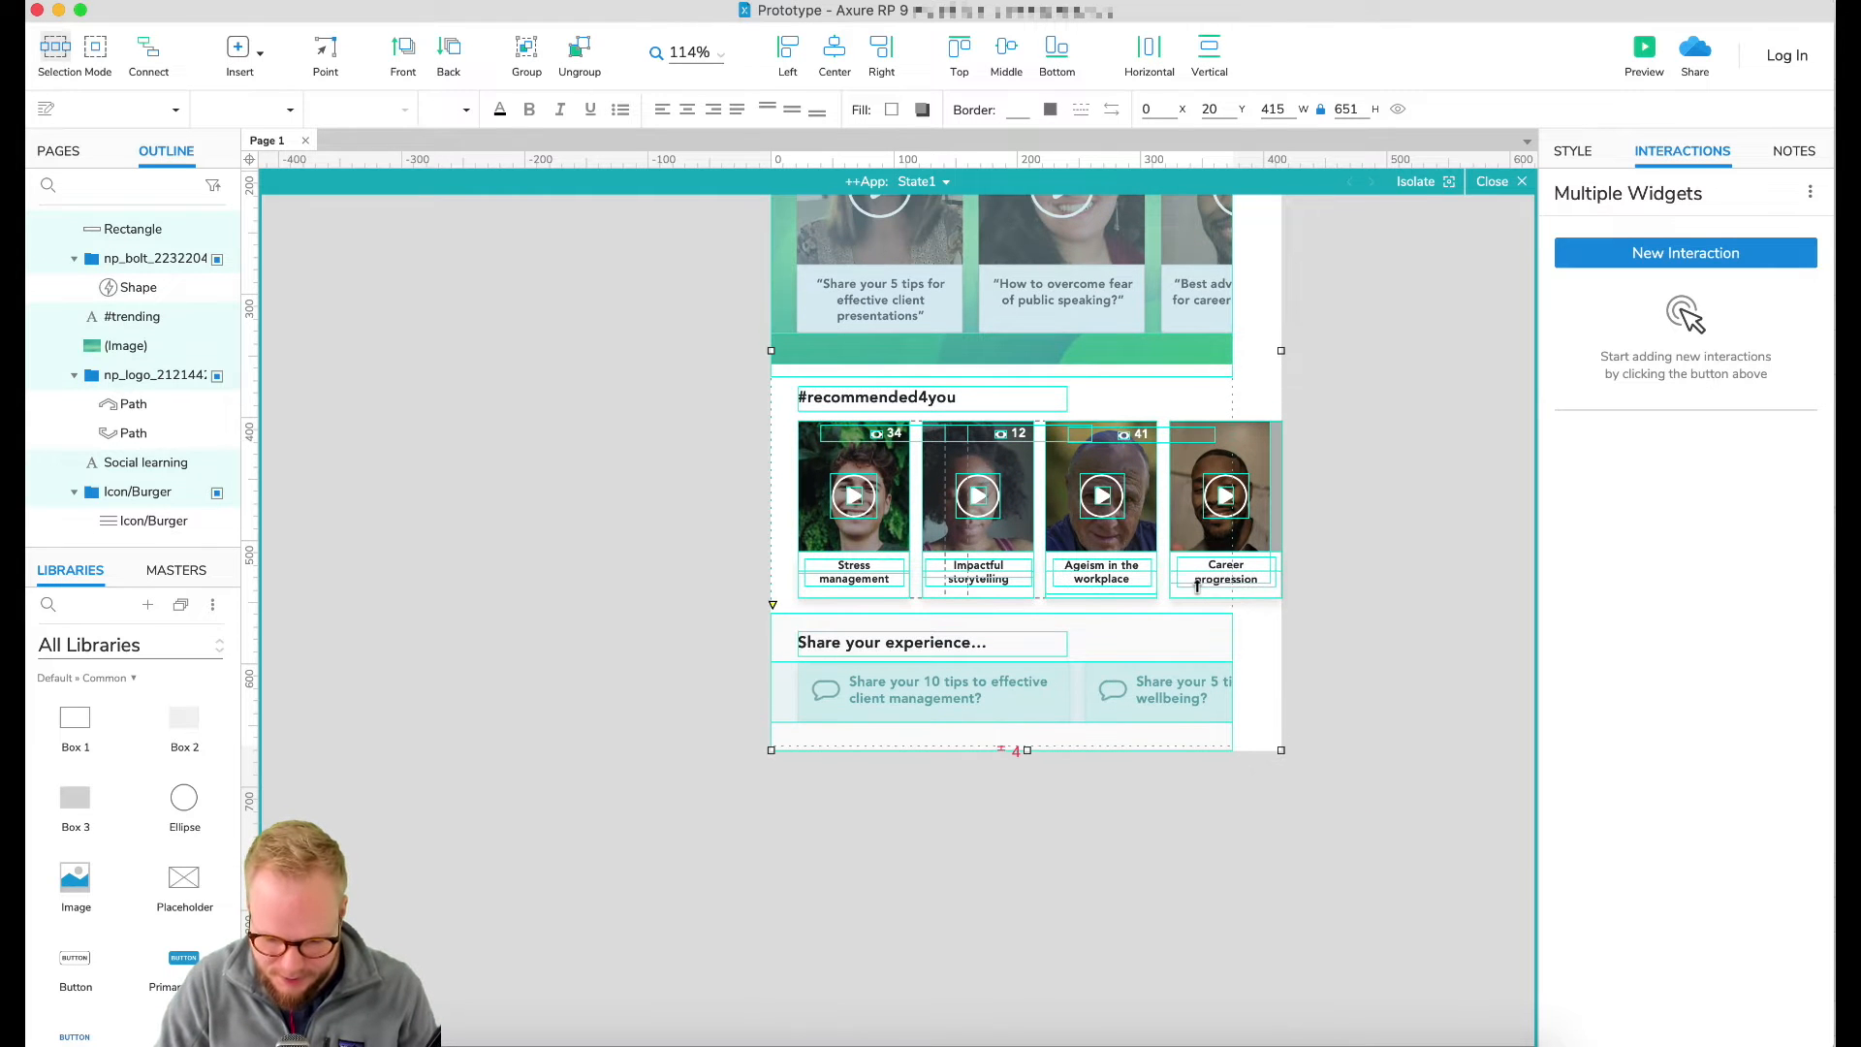
{"action": "left_click", "coordinate": [1367, 436]}
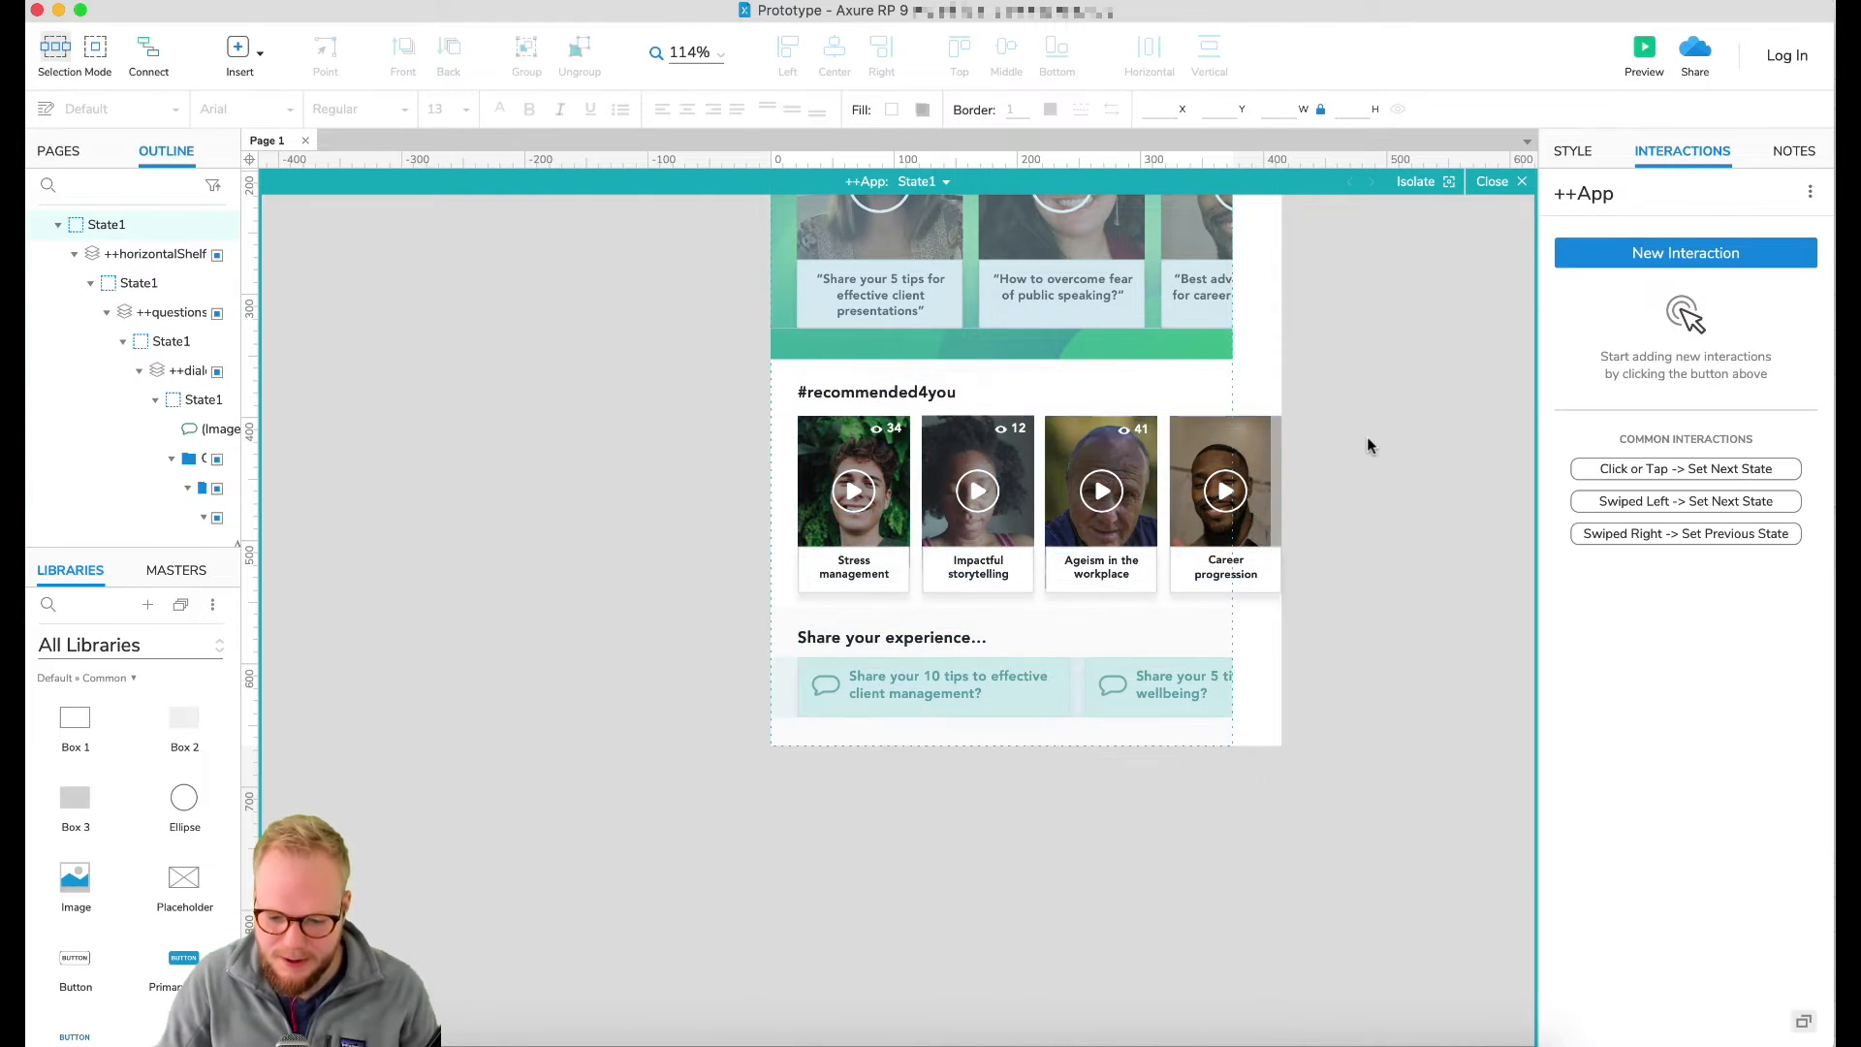
{"action": "scroll", "coordinate": [1367, 441], "scroll_direction": "up", "scroll_amount": 7}
{"action": "left_click", "coordinate": [1495, 180]}
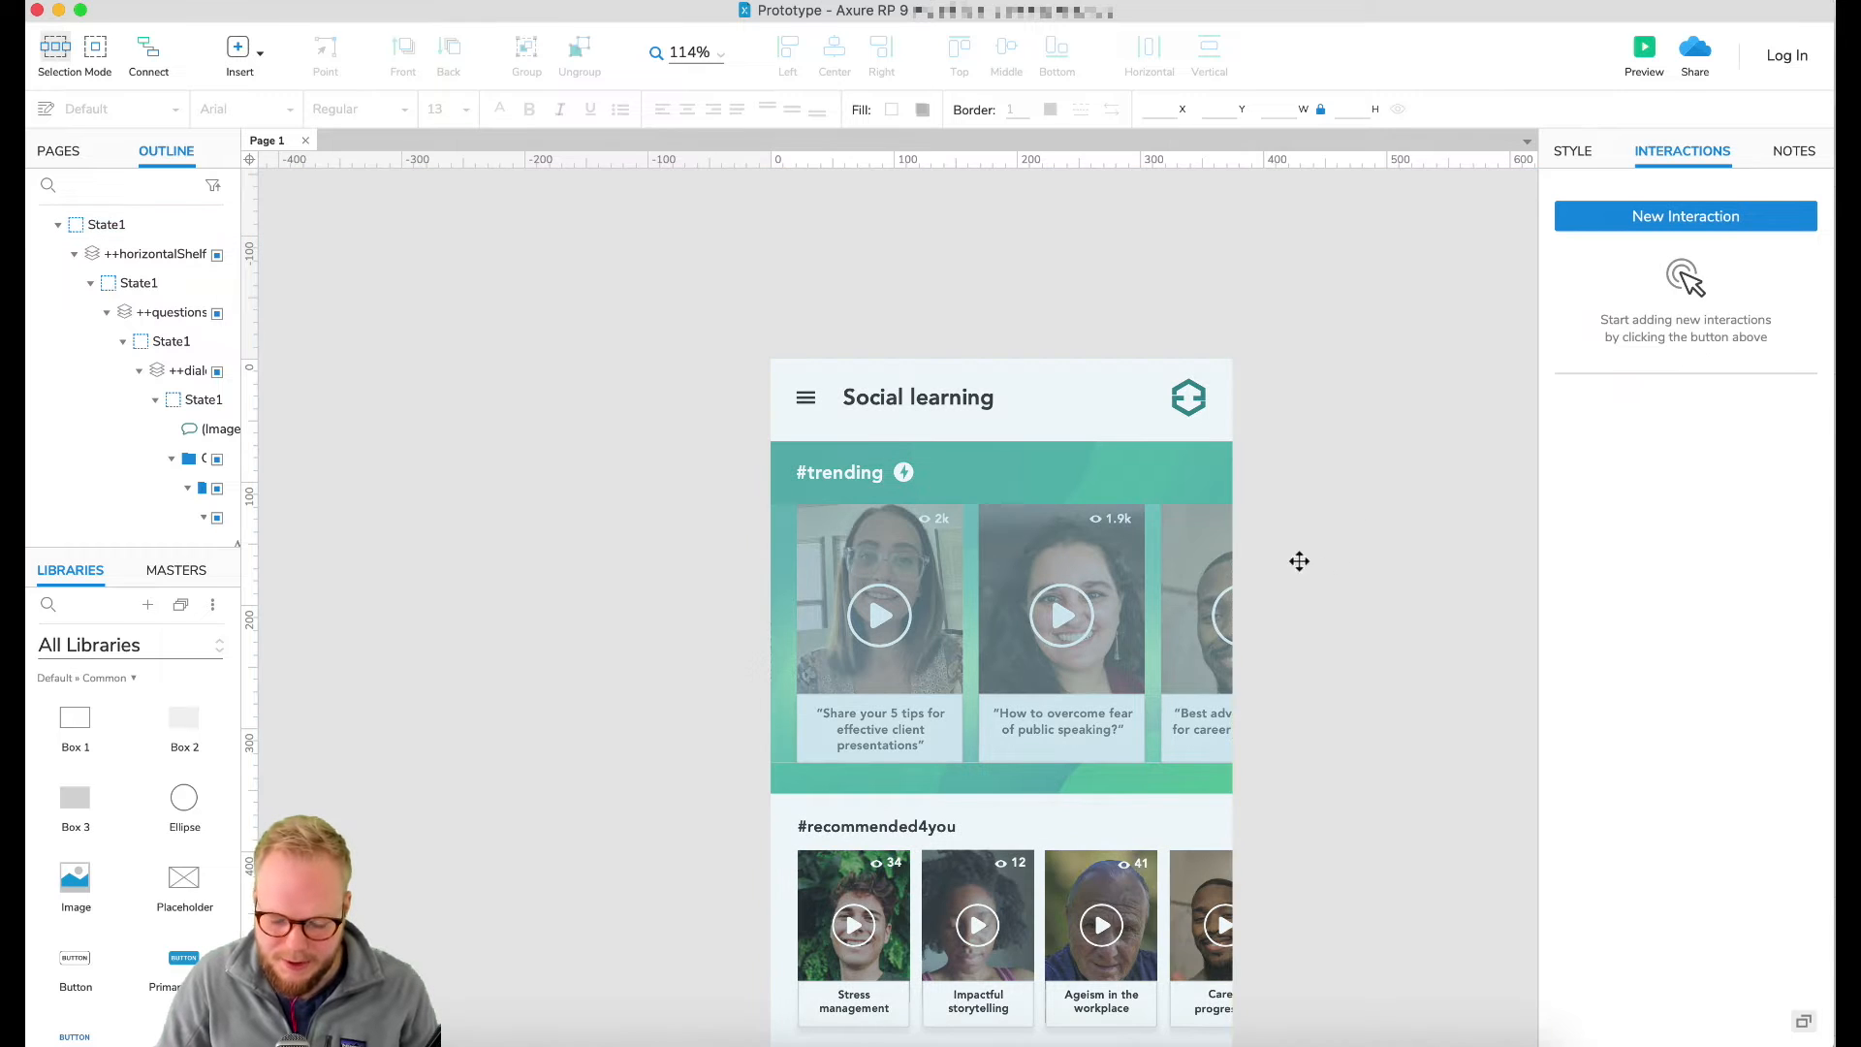
Step: Rename State1 of the ++App panel to Landing
{"action": "scroll", "coordinate": [1069, 520], "scroll_direction": "down", "scroll_amount": 4}
{"action": "scroll", "coordinate": [1069, 520], "scroll_direction": "up", "scroll_amount": 3}
{"action": "left_click", "coordinate": [1069, 521]}
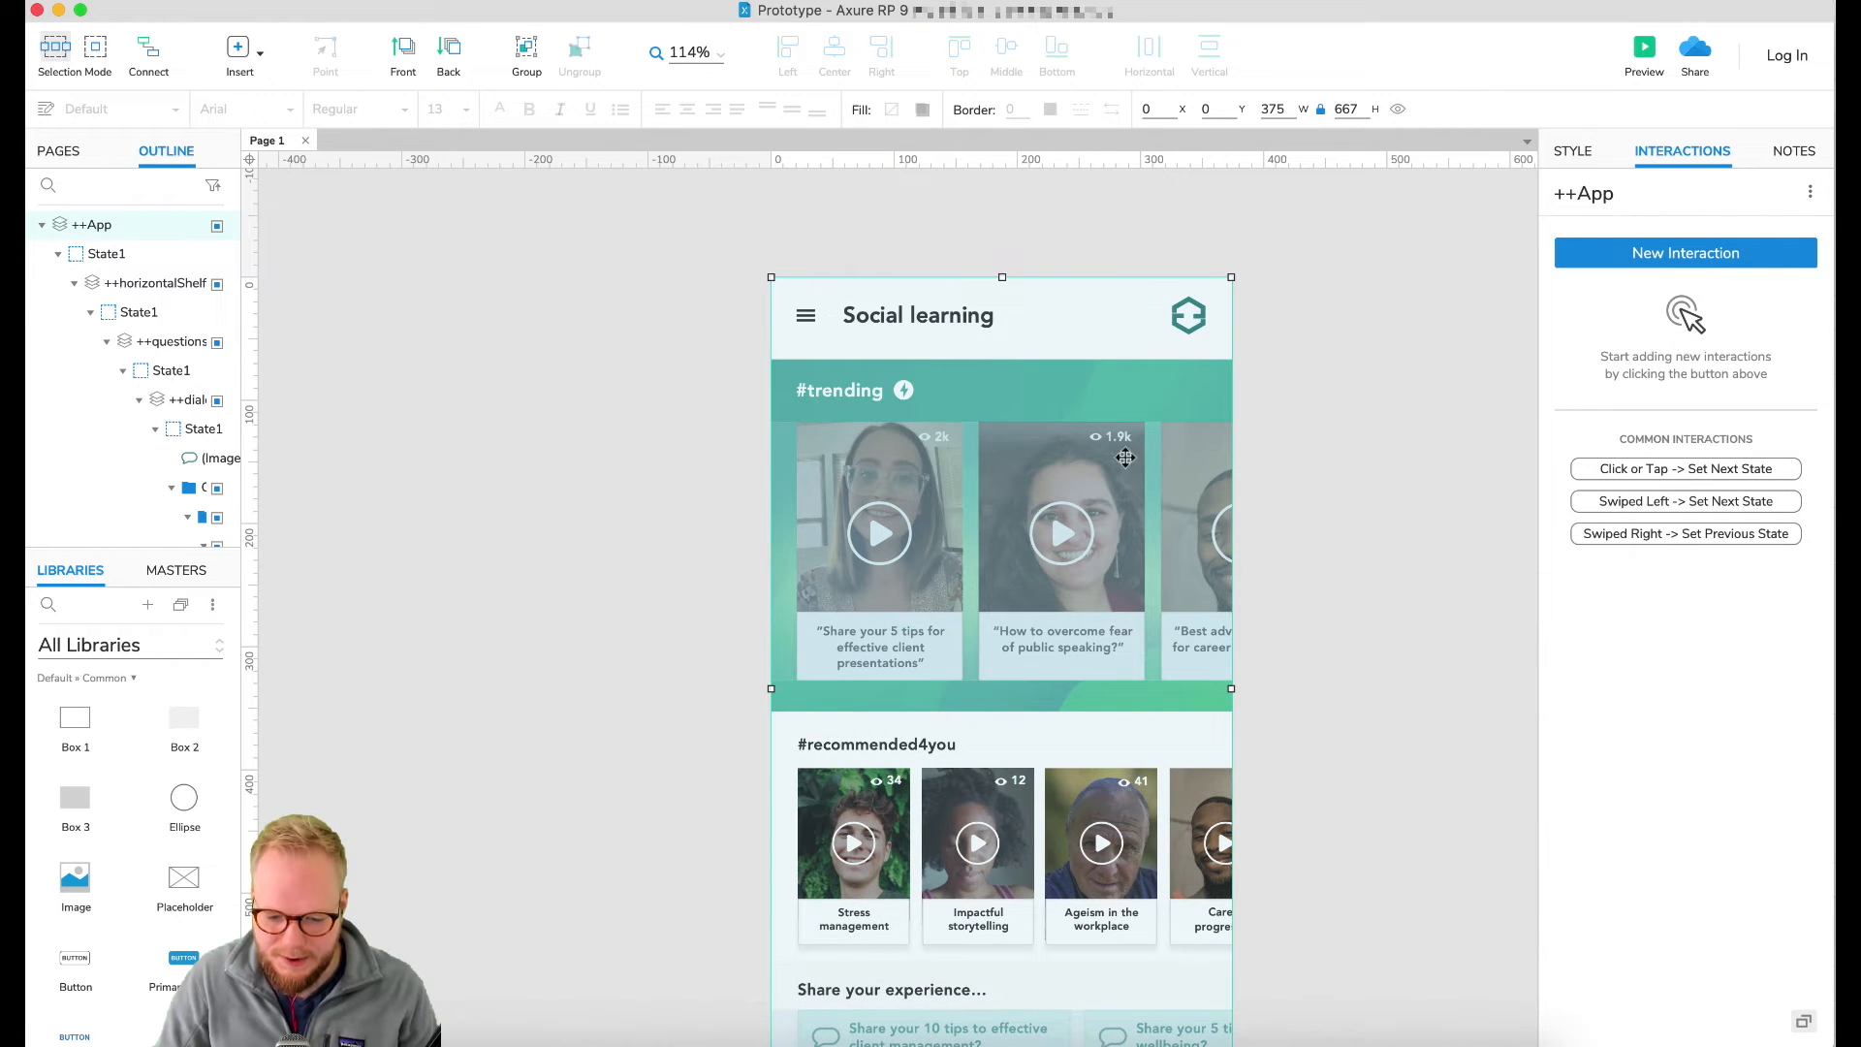
{"action": "scroll", "coordinate": [1025, 504], "scroll_direction": "down", "scroll_amount": 1}
{"action": "double_click", "coordinate": [1028, 509]}
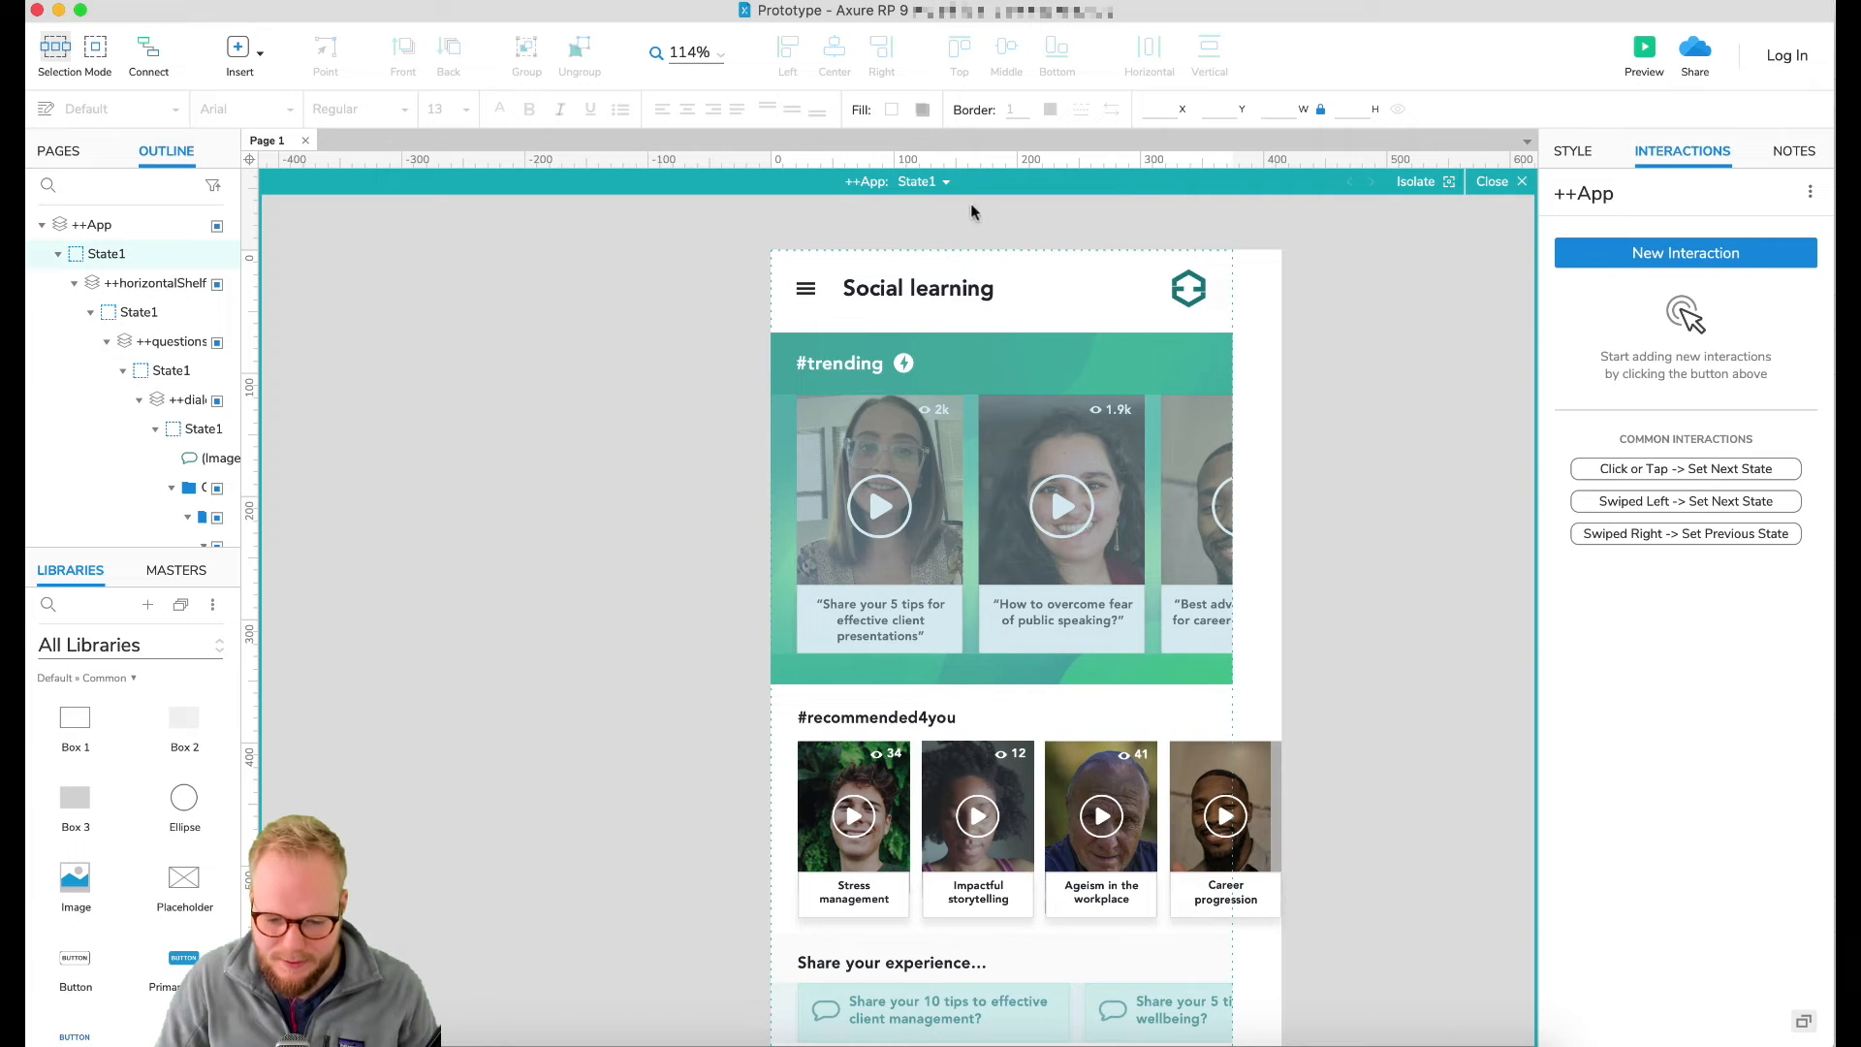
{"action": "left_click", "coordinate": [938, 184]}
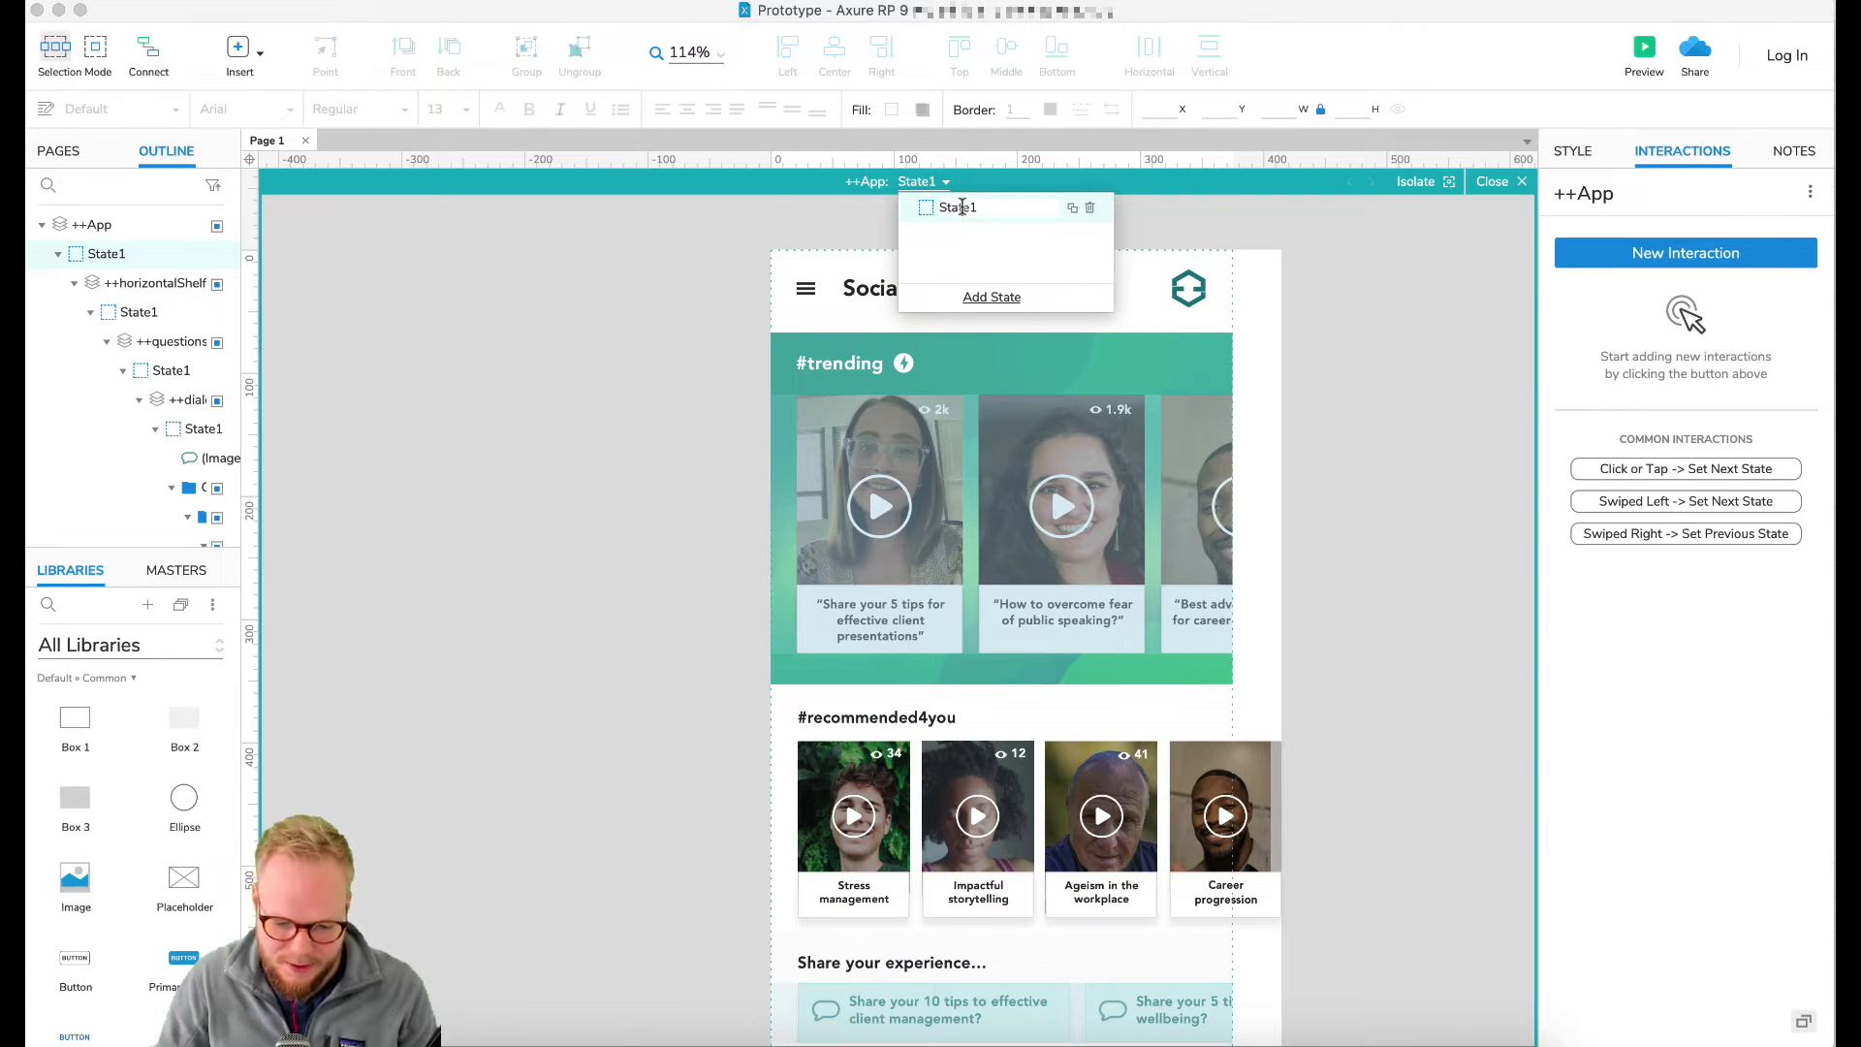
{"action": "double_click", "coordinate": [962, 207]}
{"action": "type", "text": "Landing"}
{"action": "key", "text": "Return"}
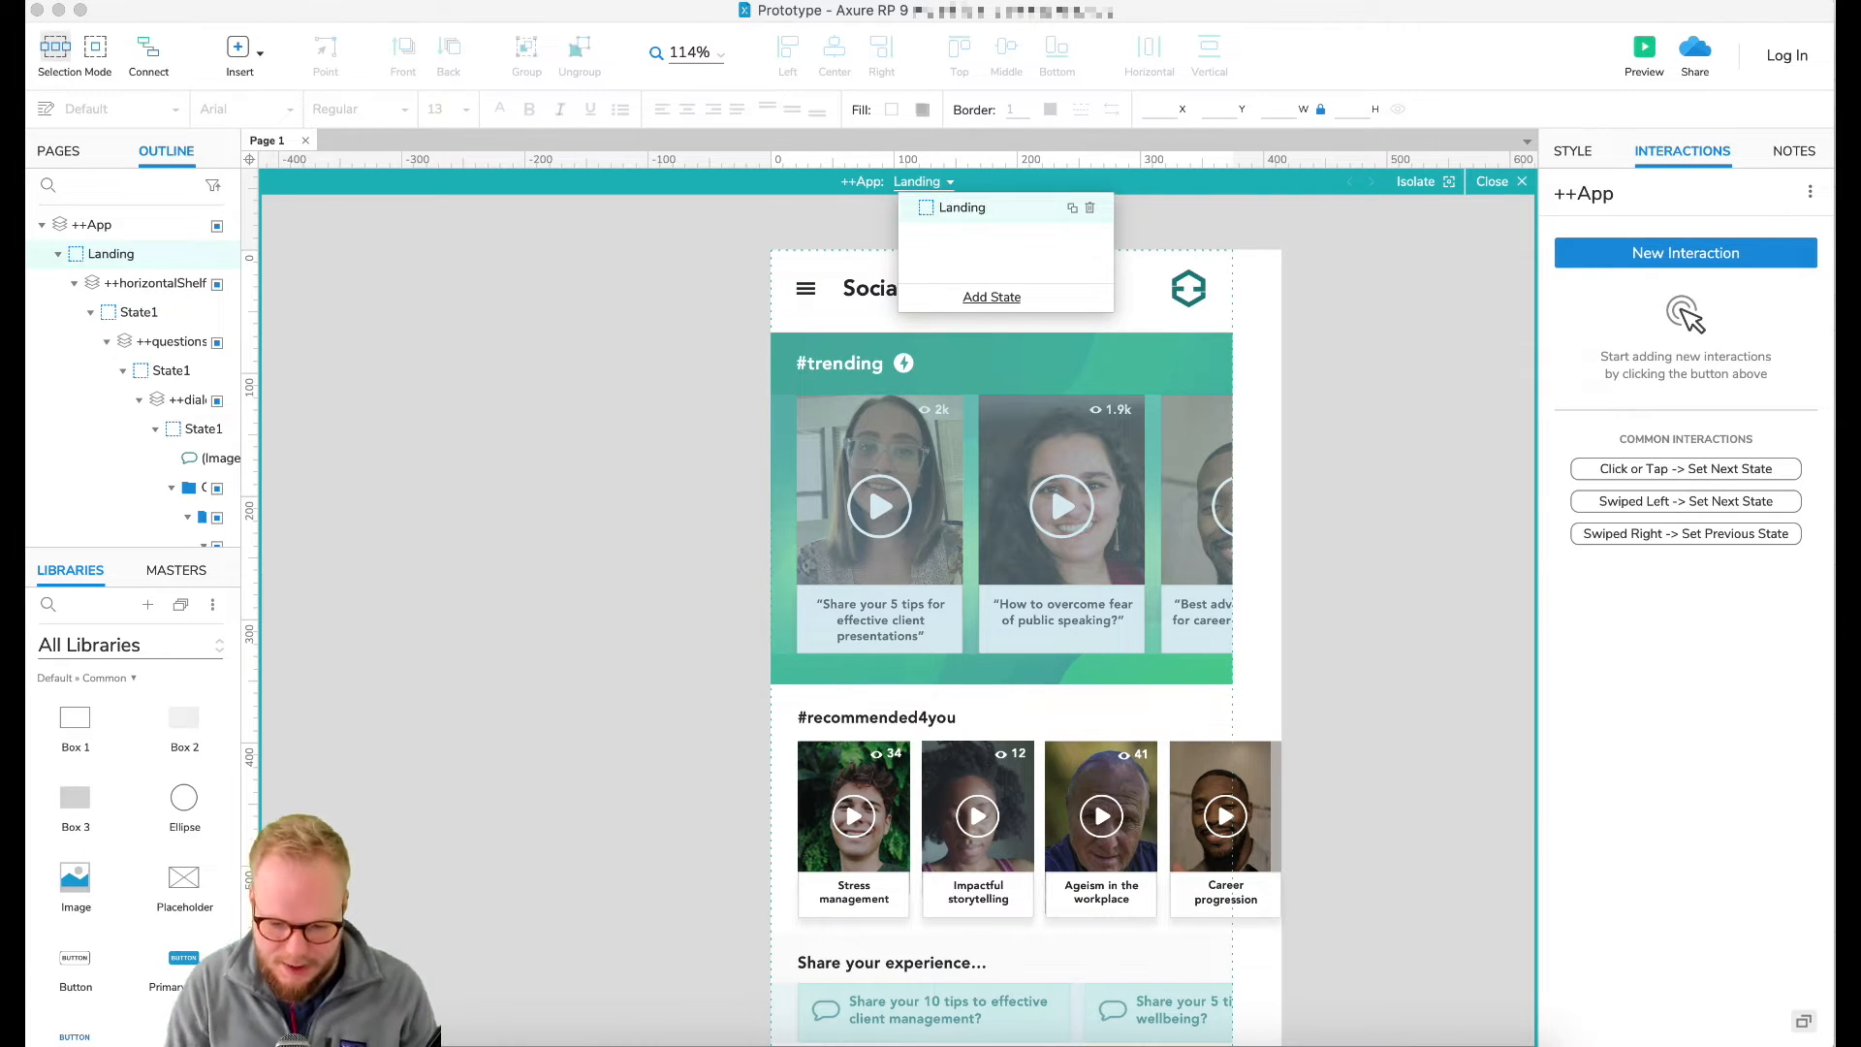
Step: Duplicate the Landing state as Recording and as Publish, with Publish ordered after Recording
{"action": "left_click", "coordinate": [1070, 211]}
{"action": "type", "text": "Recording"}
{"action": "key", "text": "Return"}
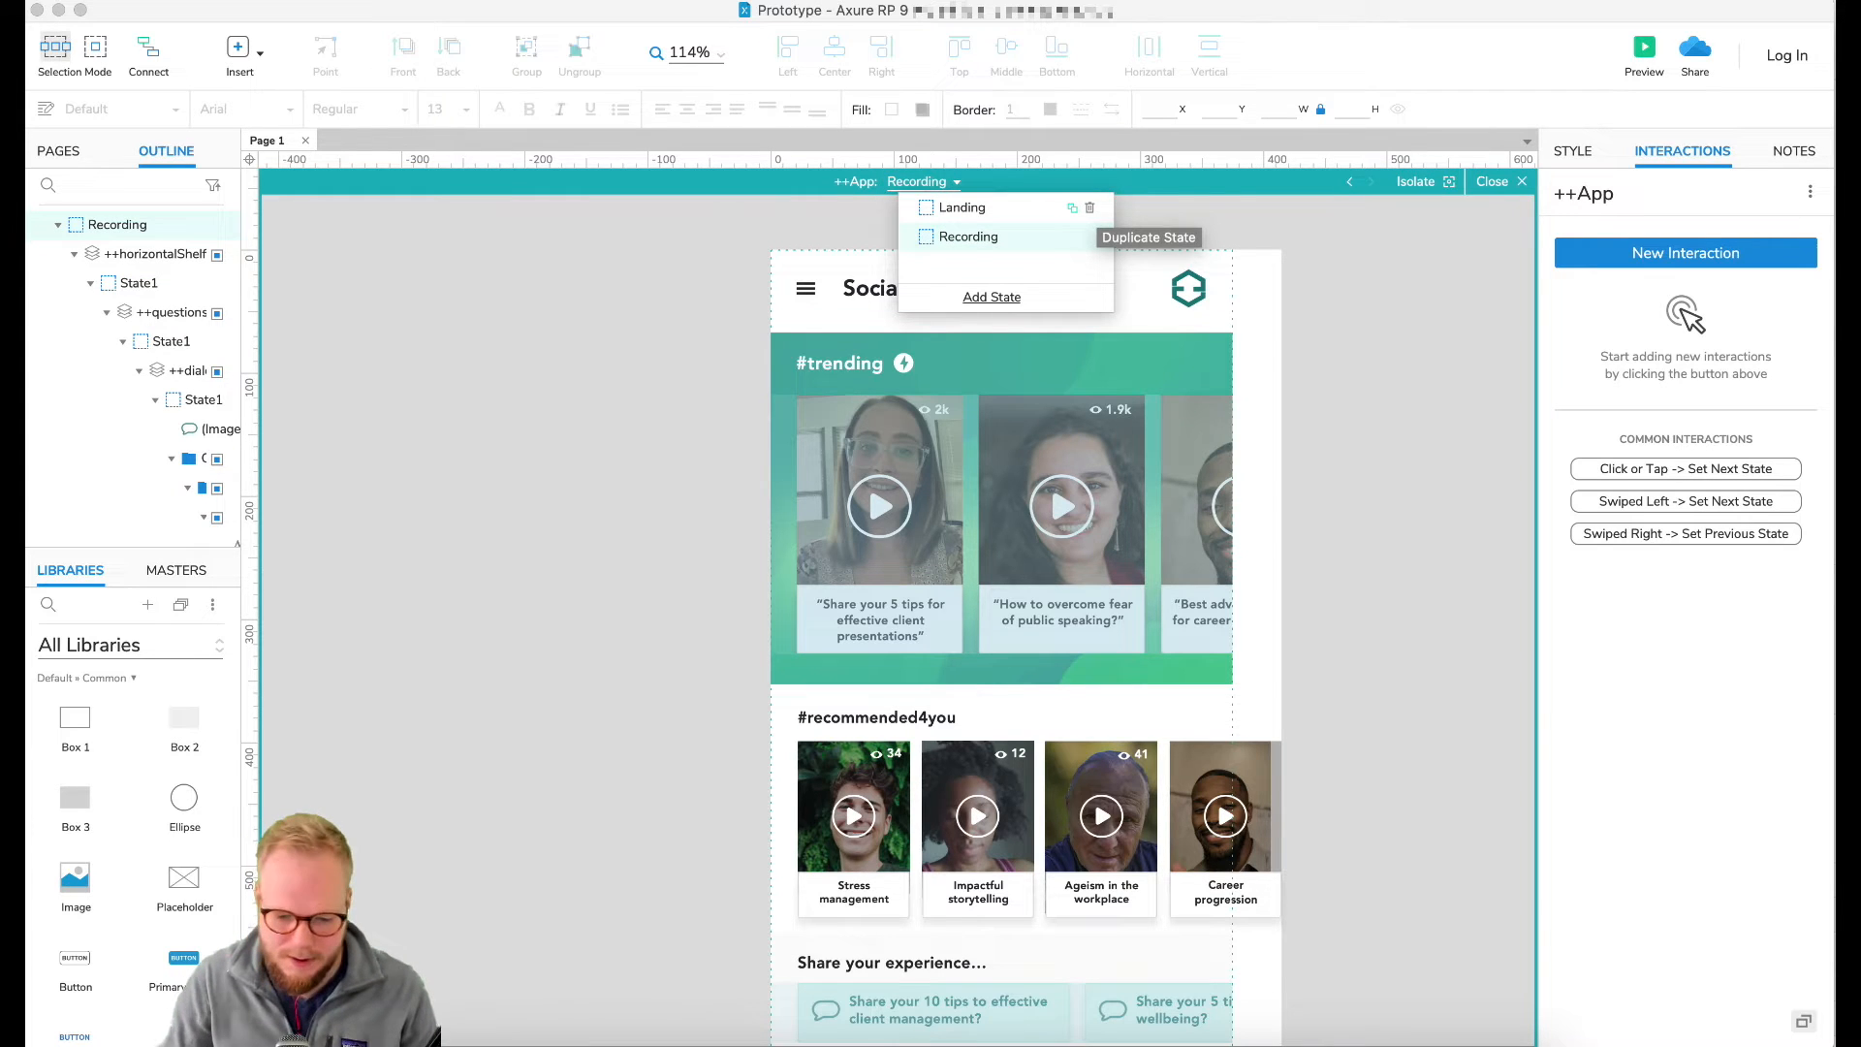
{"action": "left_click", "coordinate": [1072, 208]}
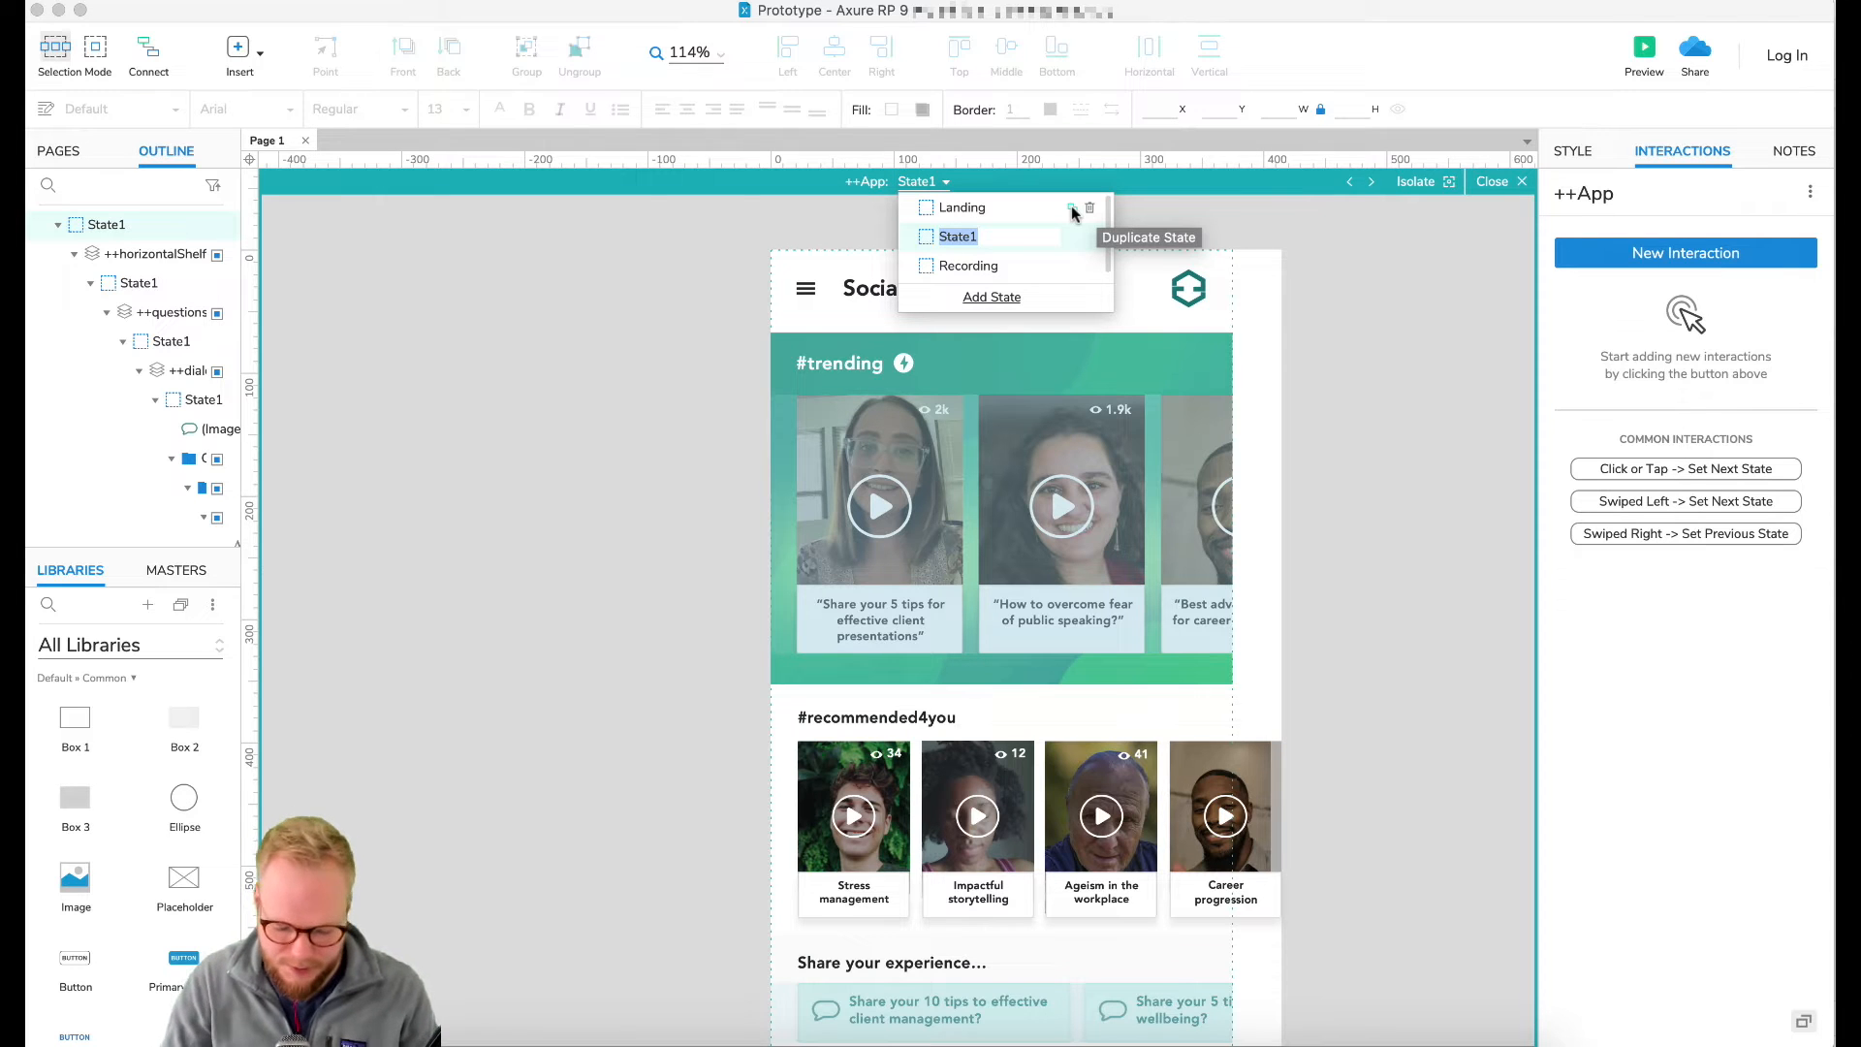
{"action": "type", "text": "Publish"}
{"action": "key", "text": "Return"}
{"action": "left_click_drag", "start_coordinate": [964, 240], "coordinate": [984, 275]}
Step: Delete all contents of the ++App panel's Recording state
{"action": "left_click", "coordinate": [1018, 235]}
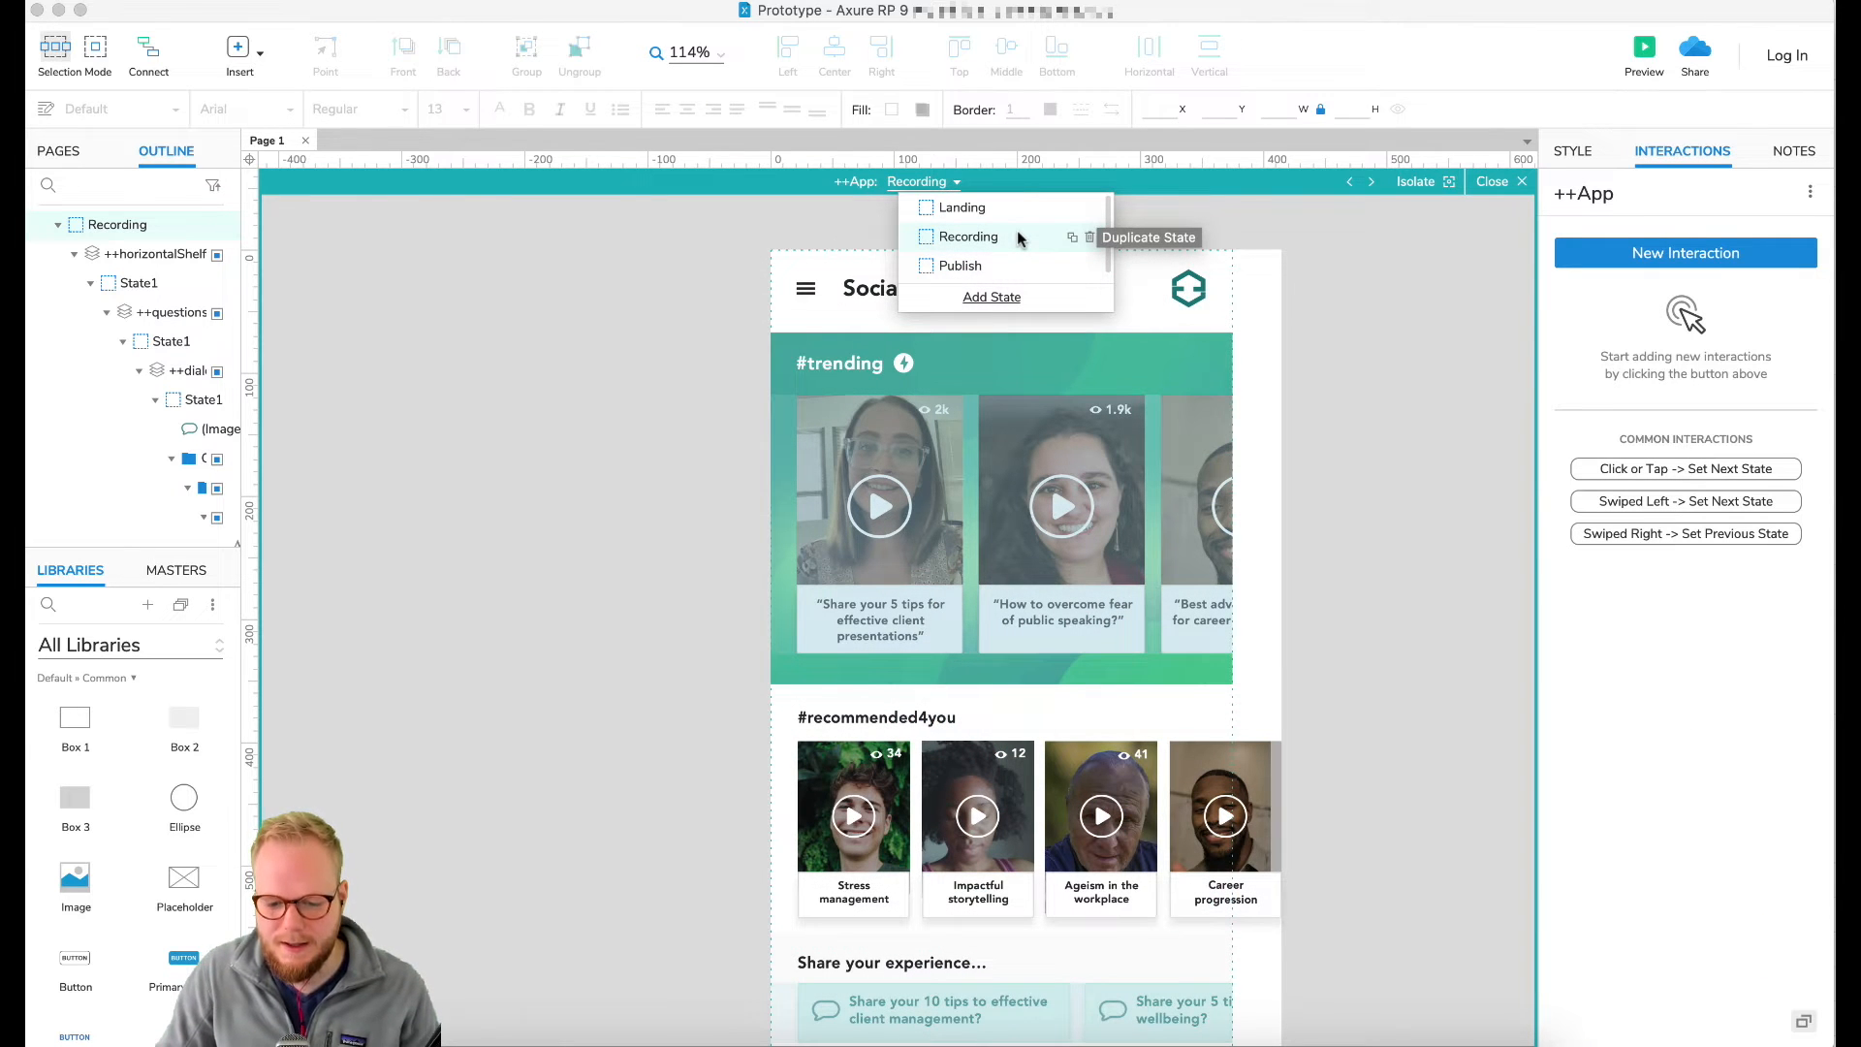
{"action": "left_click", "coordinate": [1425, 491]}
{"action": "scroll", "coordinate": [1141, 433], "scroll_direction": "up", "scroll_amount": 1}
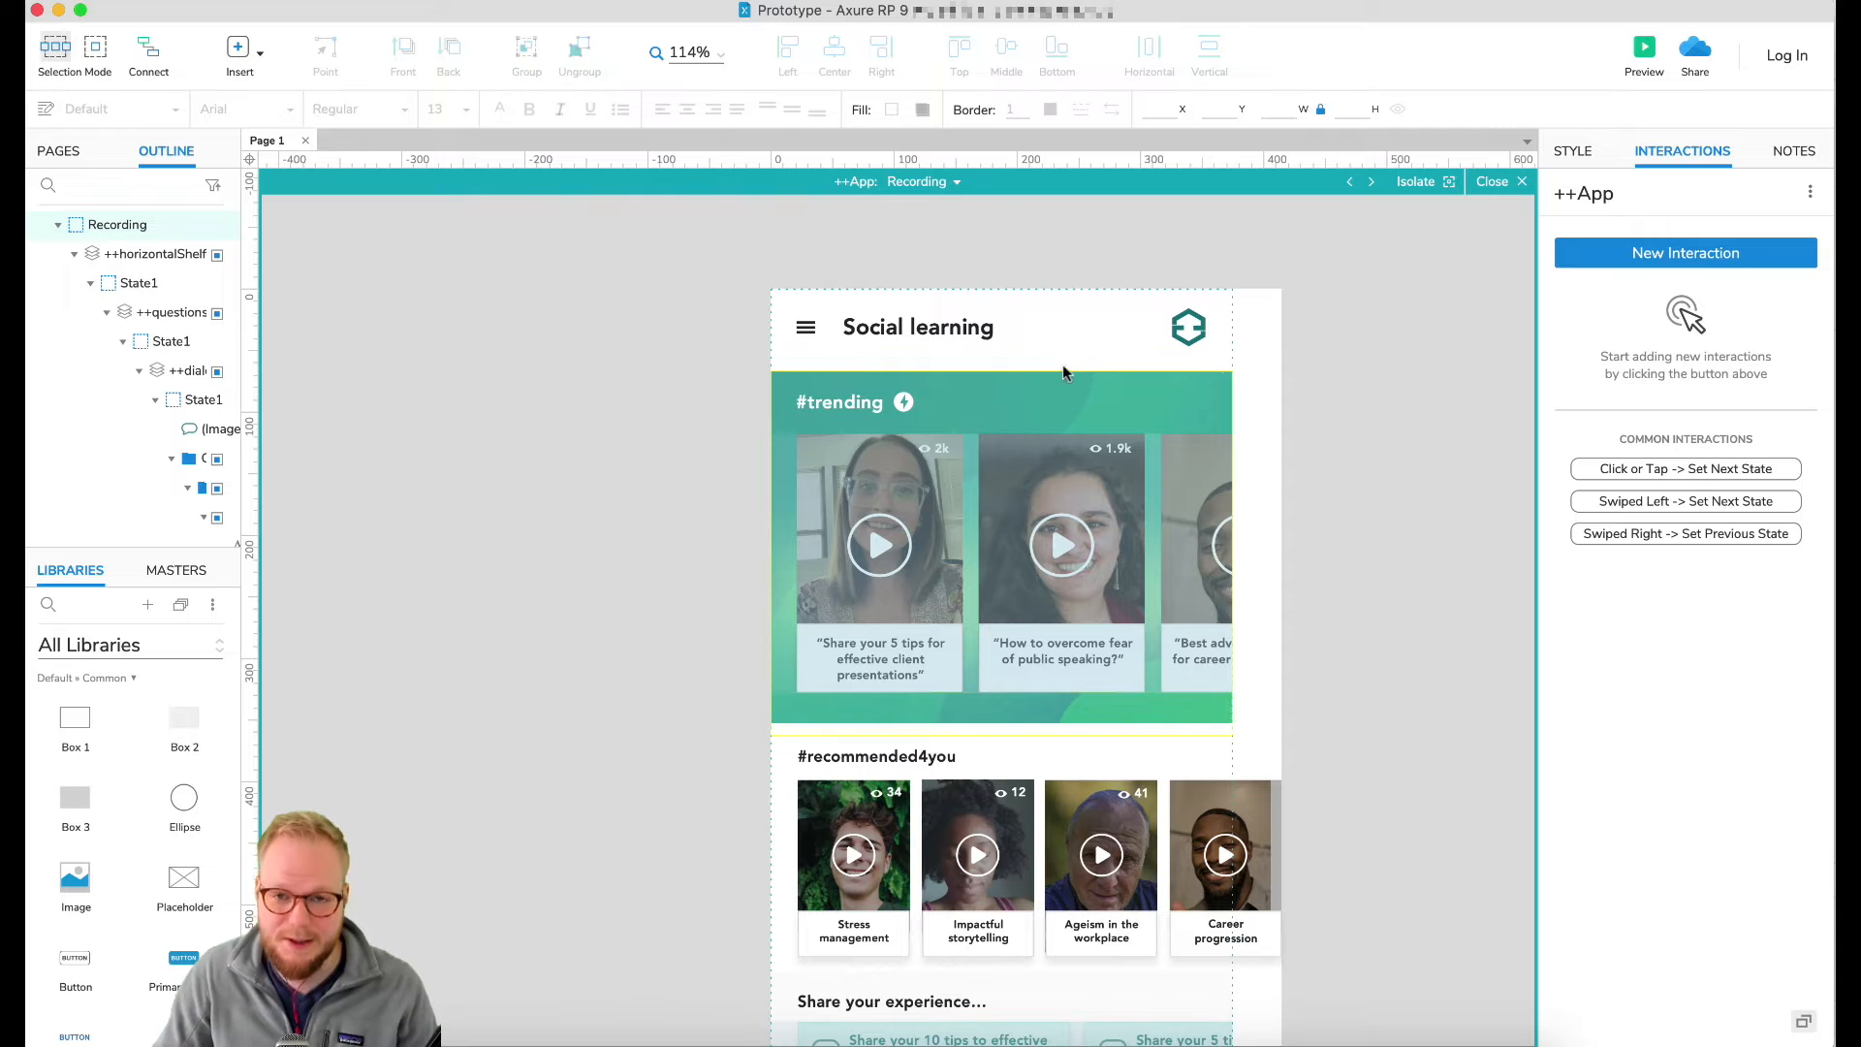
{"action": "left_click_drag", "start_coordinate": [1355, 275], "coordinate": [649, 809]}
{"action": "key", "text": "Delete"}
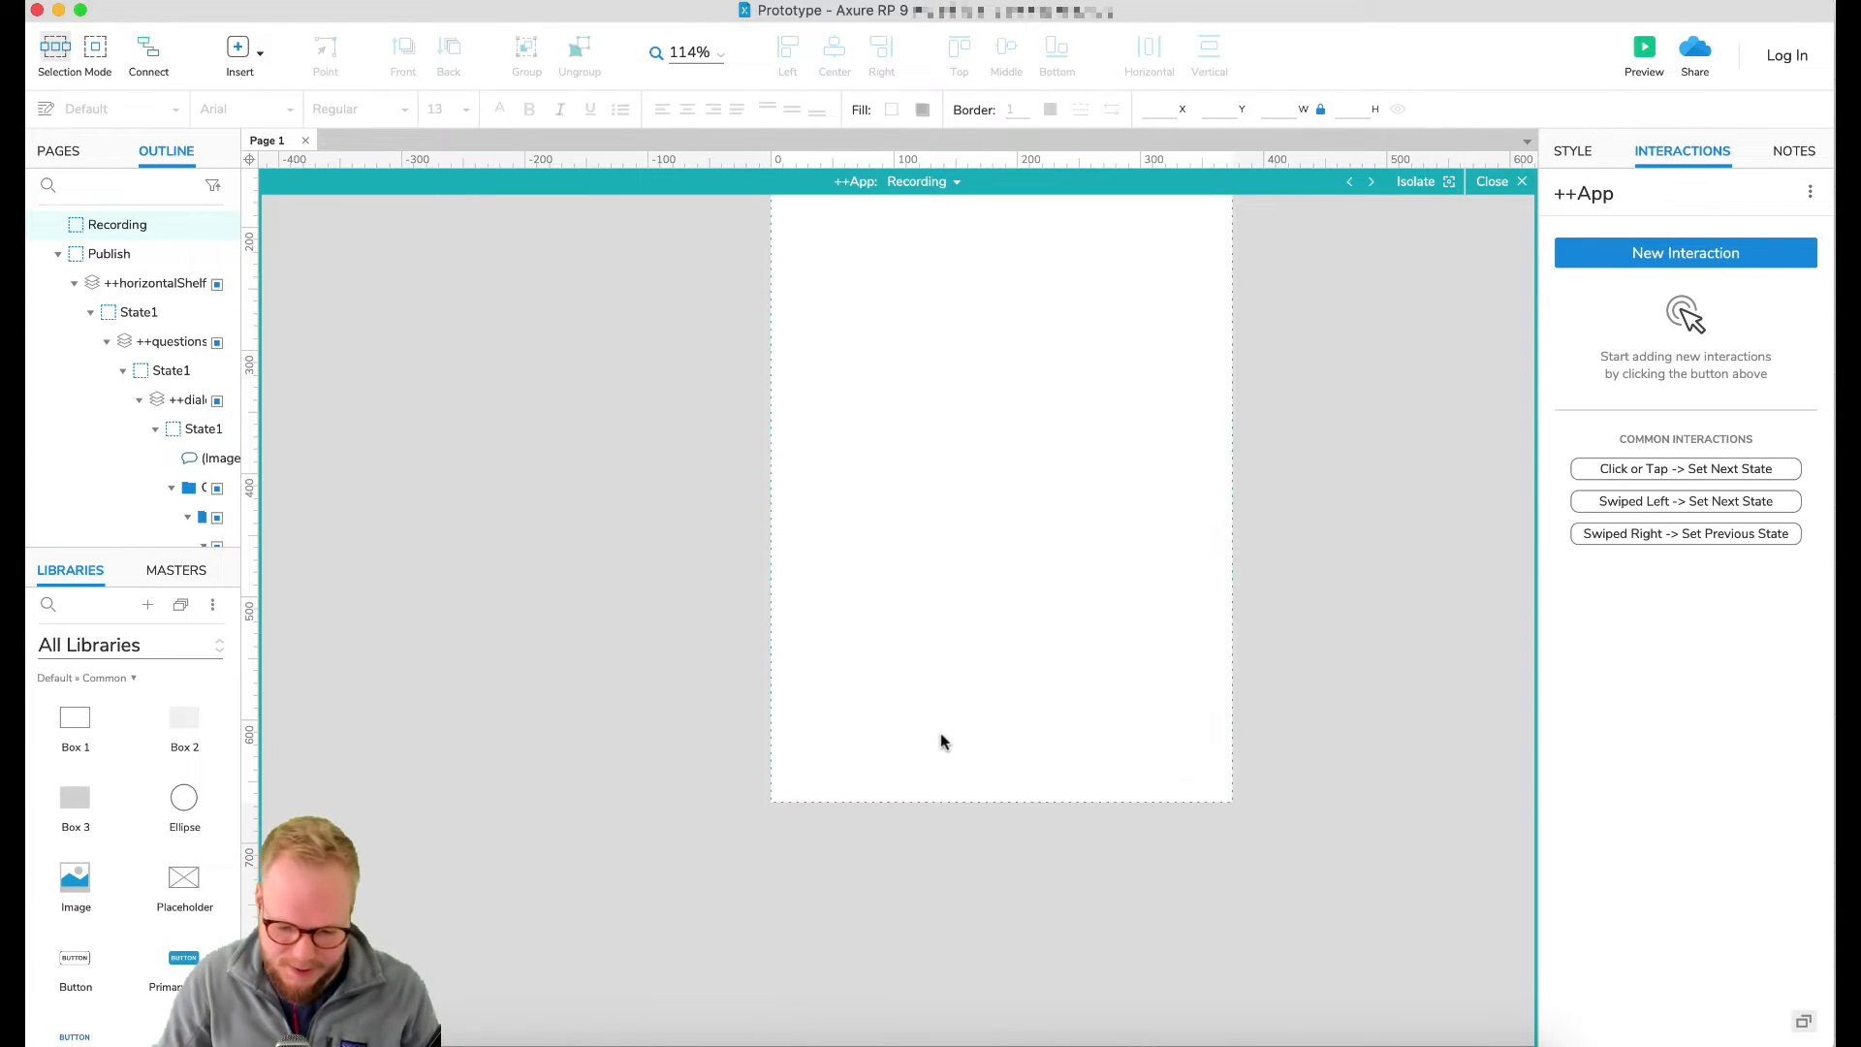
{"action": "scroll", "coordinate": [942, 734], "scroll_direction": "up", "scroll_amount": 1}
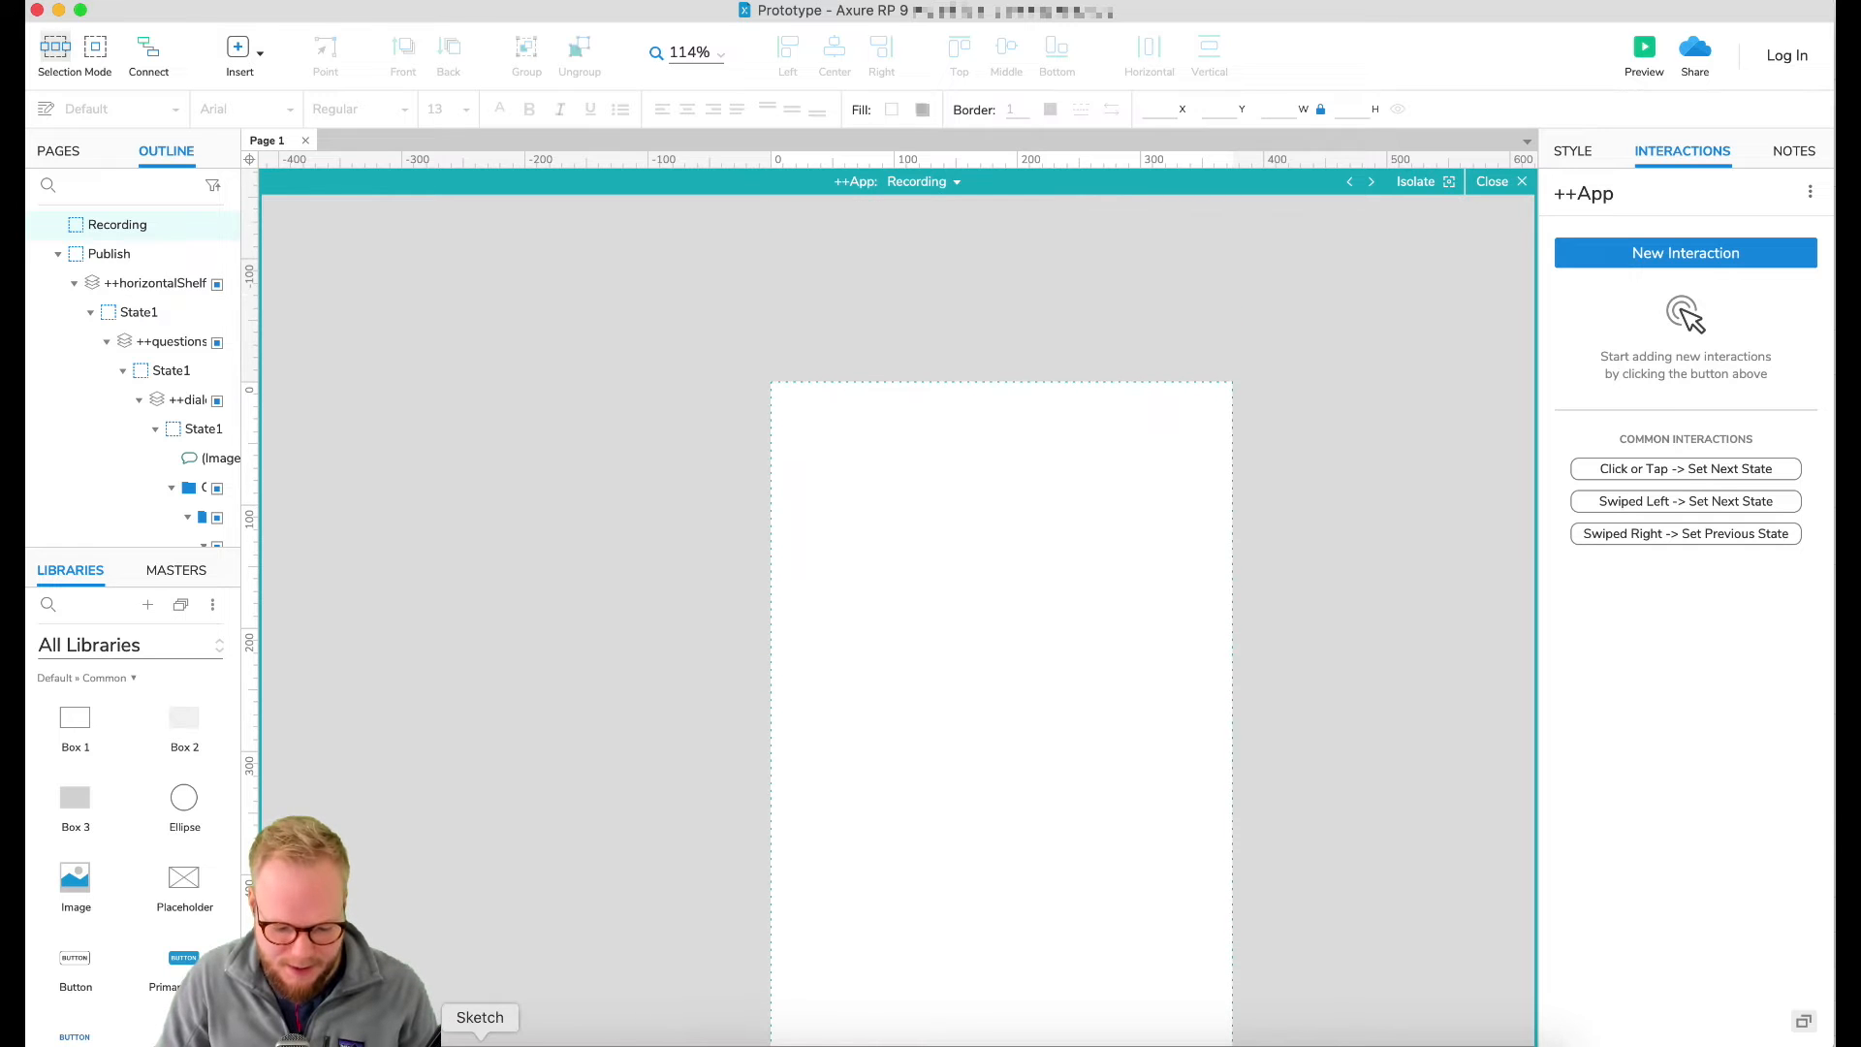
Step: Switch to the Sketch design file and locate the 2 Recording artboard
{"action": "left_click", "coordinate": [477, 1044]}
{"action": "left_click", "coordinate": [1379, 477]}
{"action": "scroll", "coordinate": [1379, 477], "scroll_direction": "down", "scroll_amount": 5}
{"action": "scroll", "coordinate": [1378, 477], "scroll_direction": "right", "scroll_amount": 2}
{"action": "left_click", "coordinate": [1140, 104]}
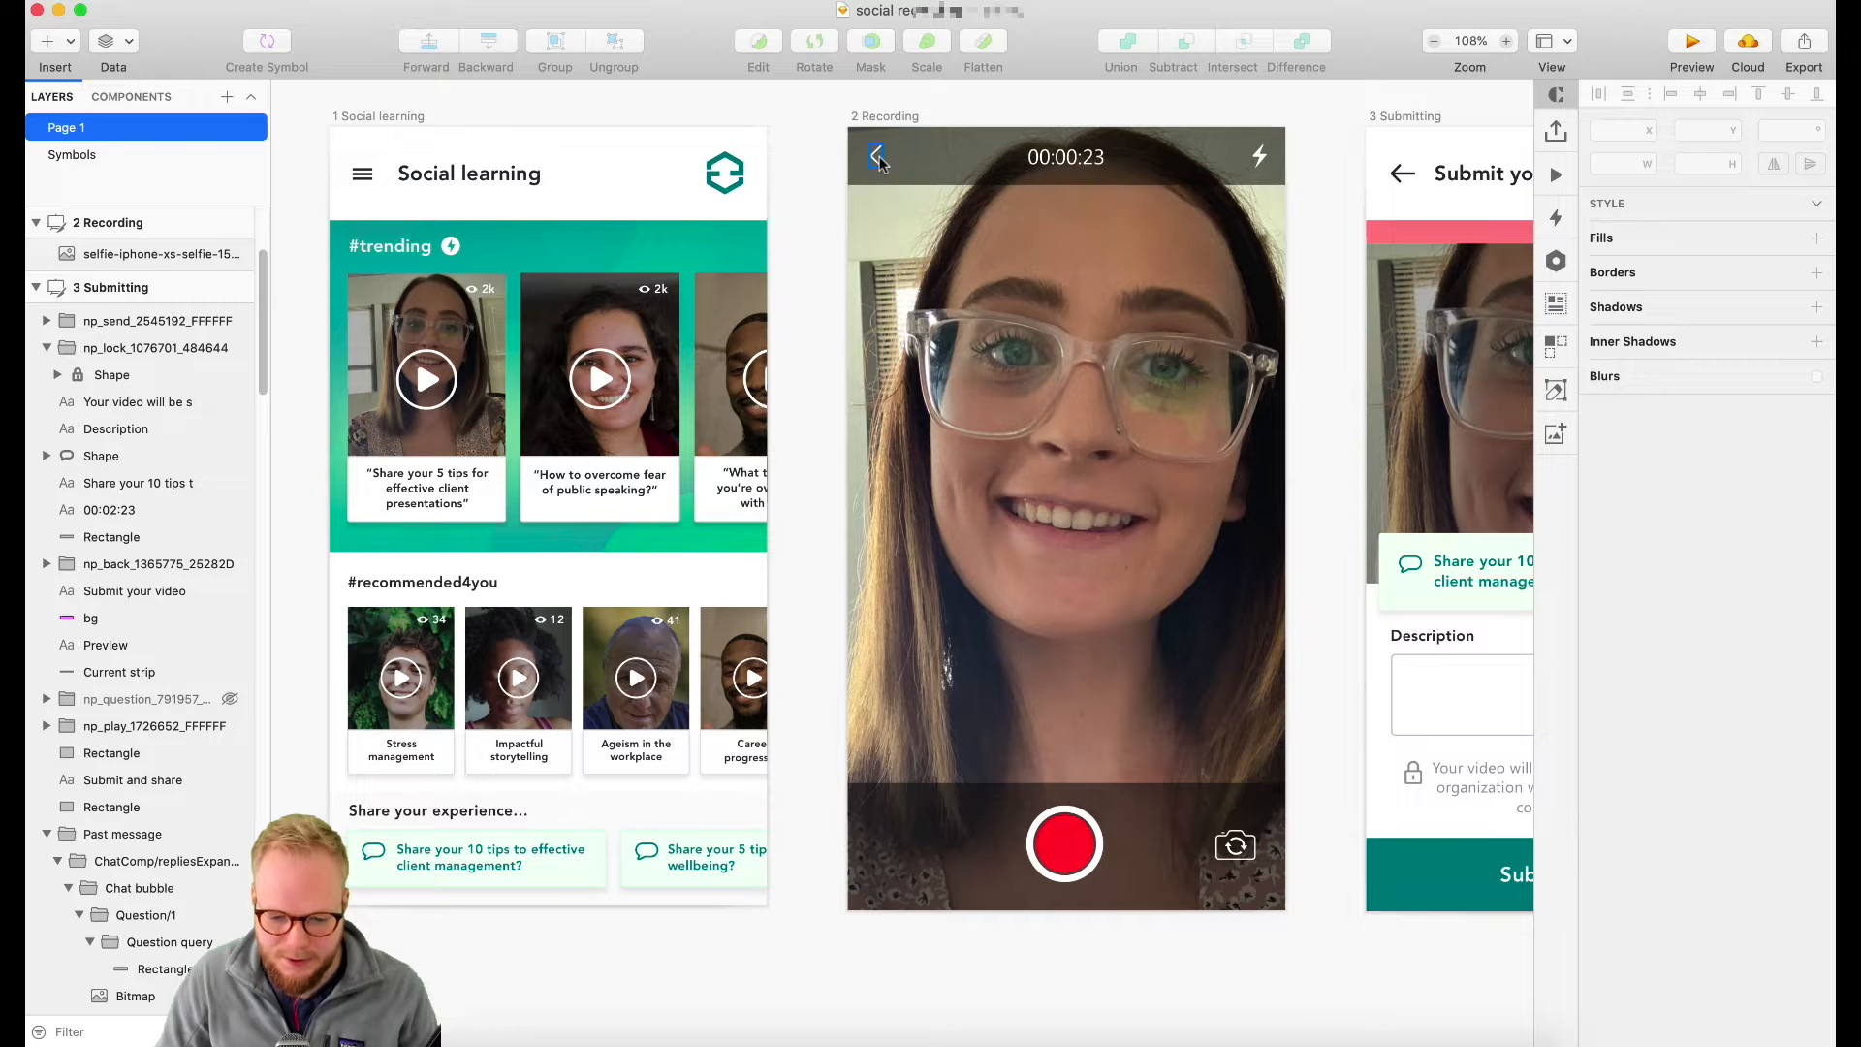
Step: Copy the 2 Recording artboard's dark bars and camera controls, without the selfie photo, into the Recording state in Axure RP
{"action": "left_click", "coordinate": [877, 159]}
{"action": "left_click", "coordinate": [1071, 163], "text": "shift"}
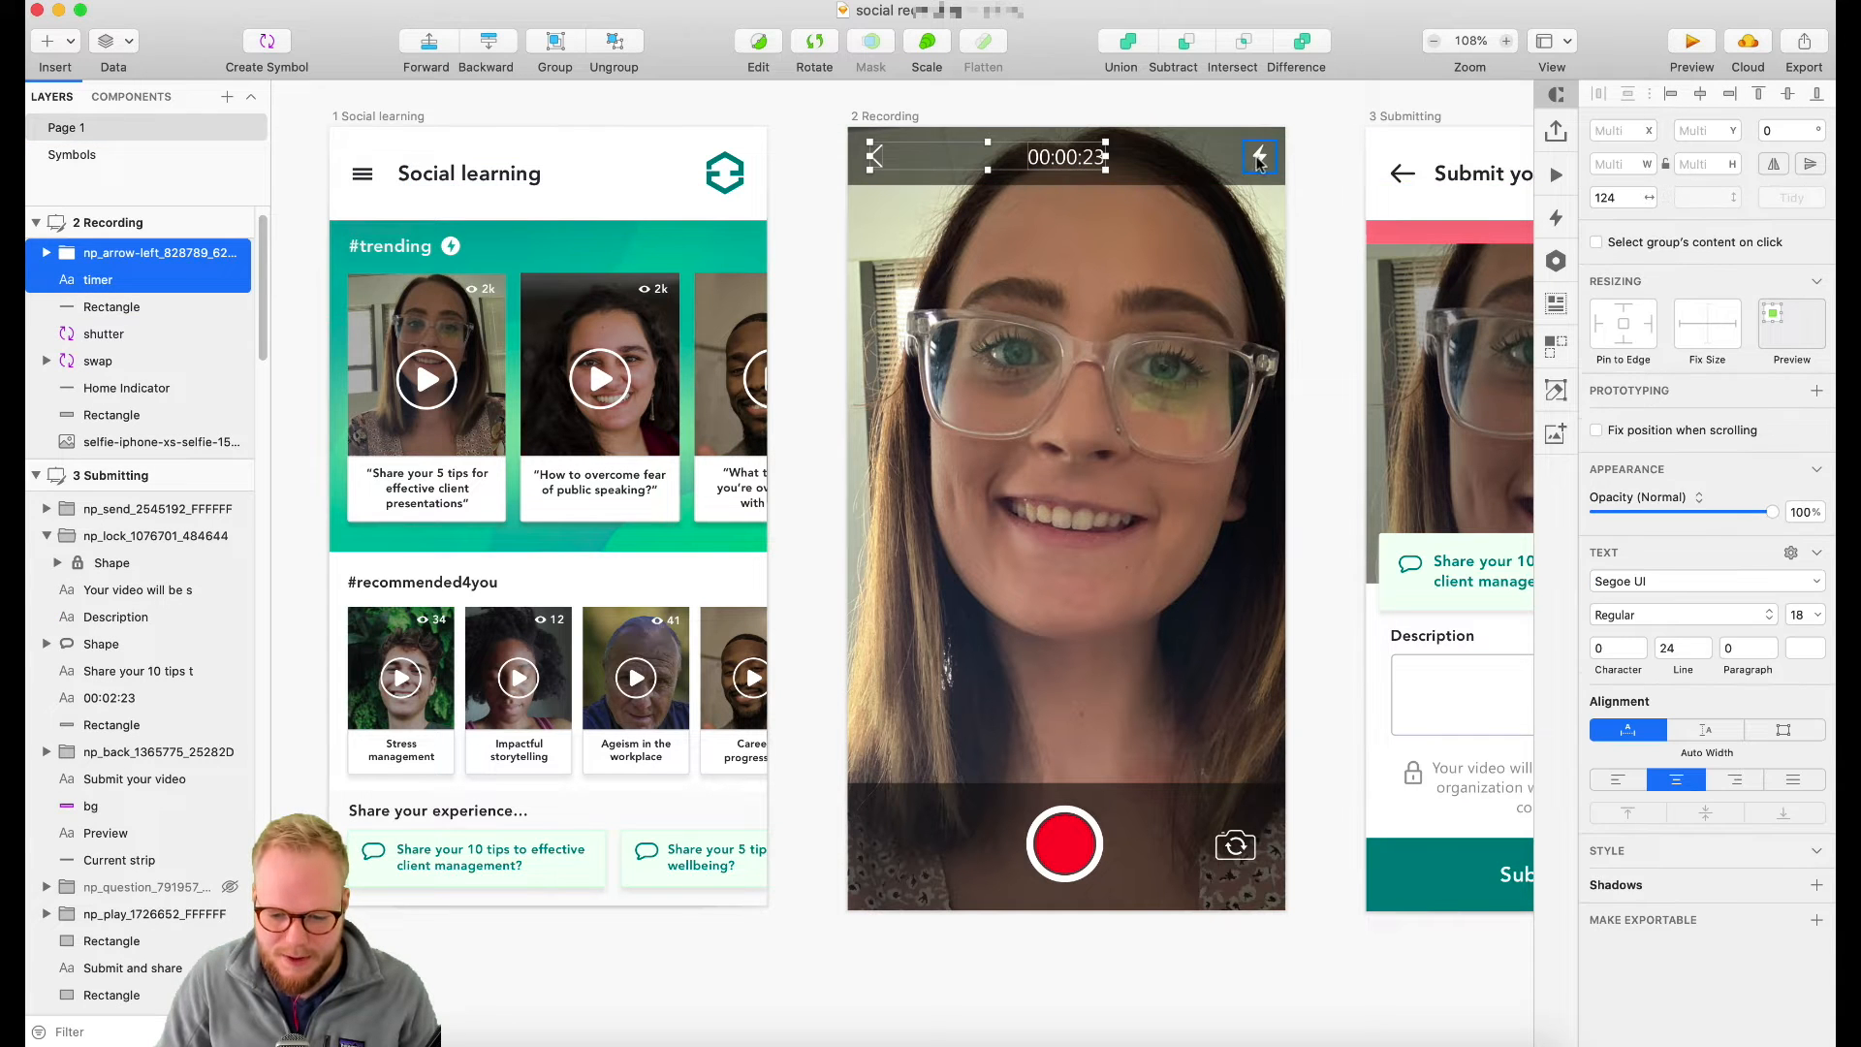
{"action": "left_click", "coordinate": [1095, 178]}
{"action": "left_click", "coordinate": [603, 2]}
{"action": "mouse_move", "coordinate": [669, 11]}
{"action": "left_click", "coordinate": [901, 14]}
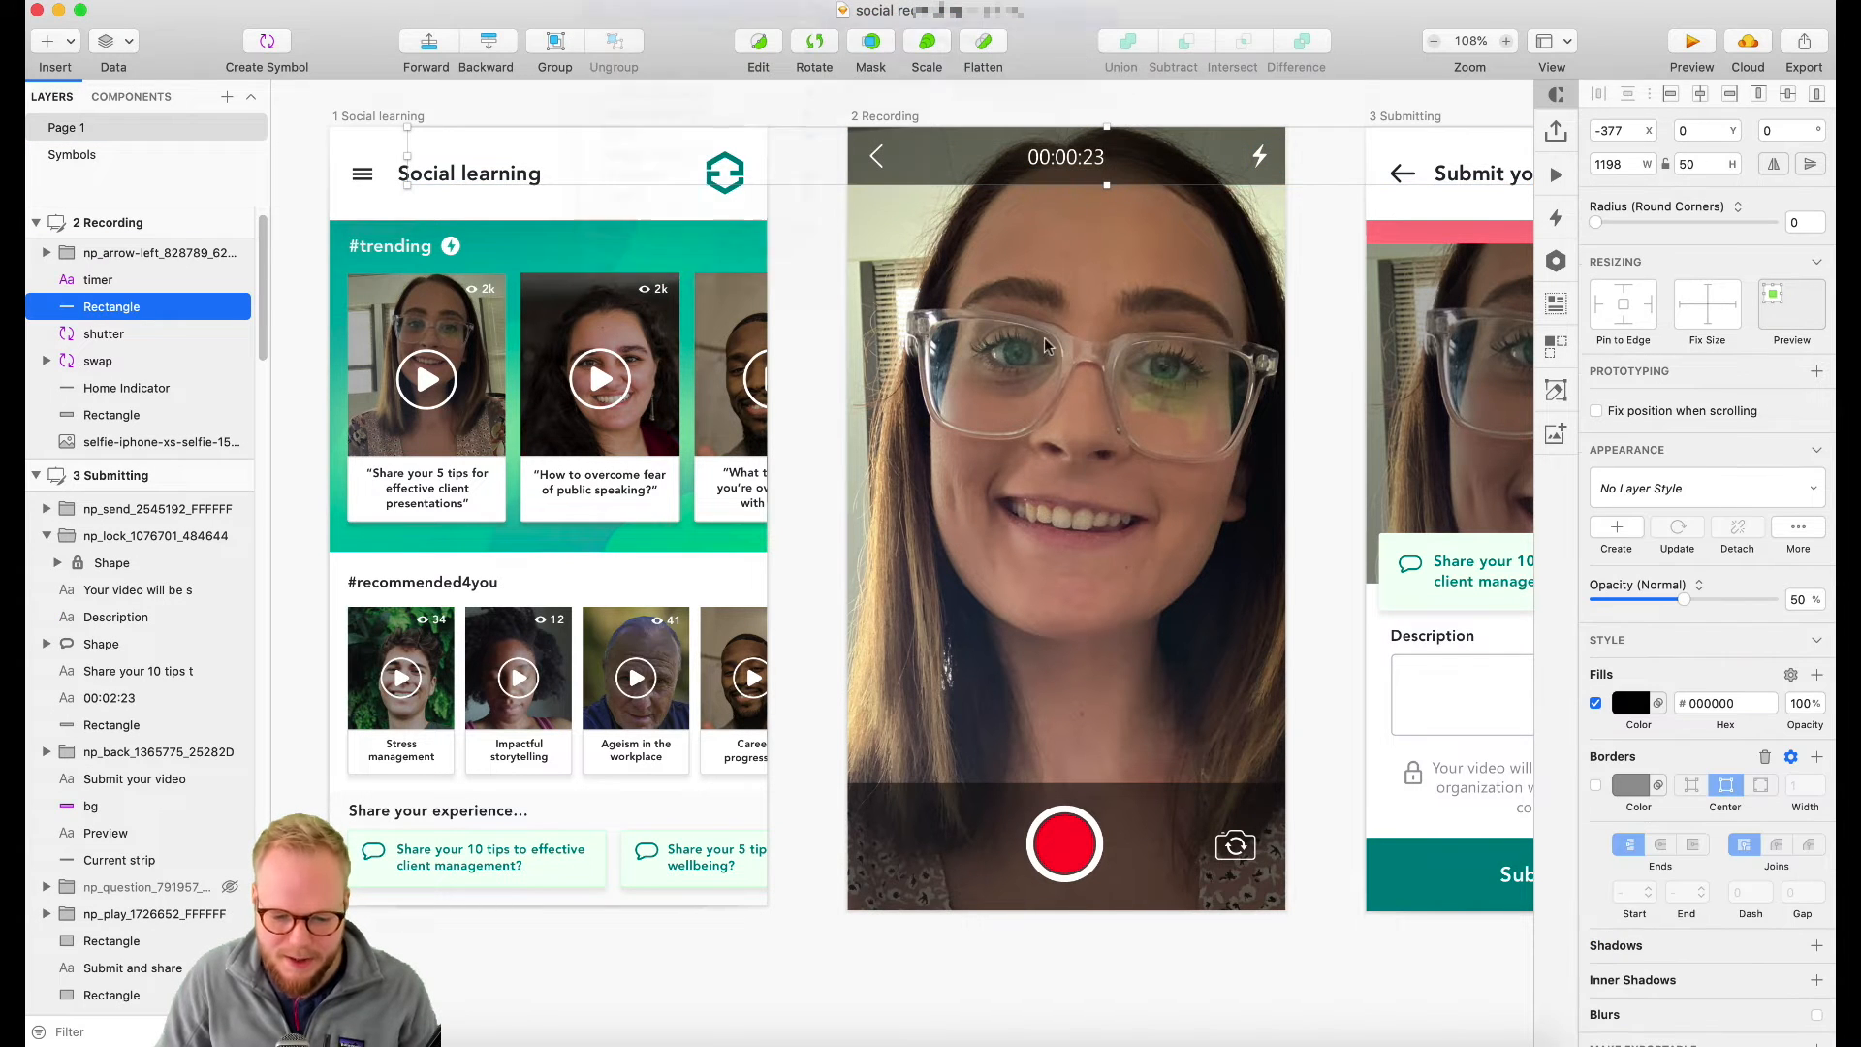
{"action": "left_click", "coordinate": [698, 1036]}
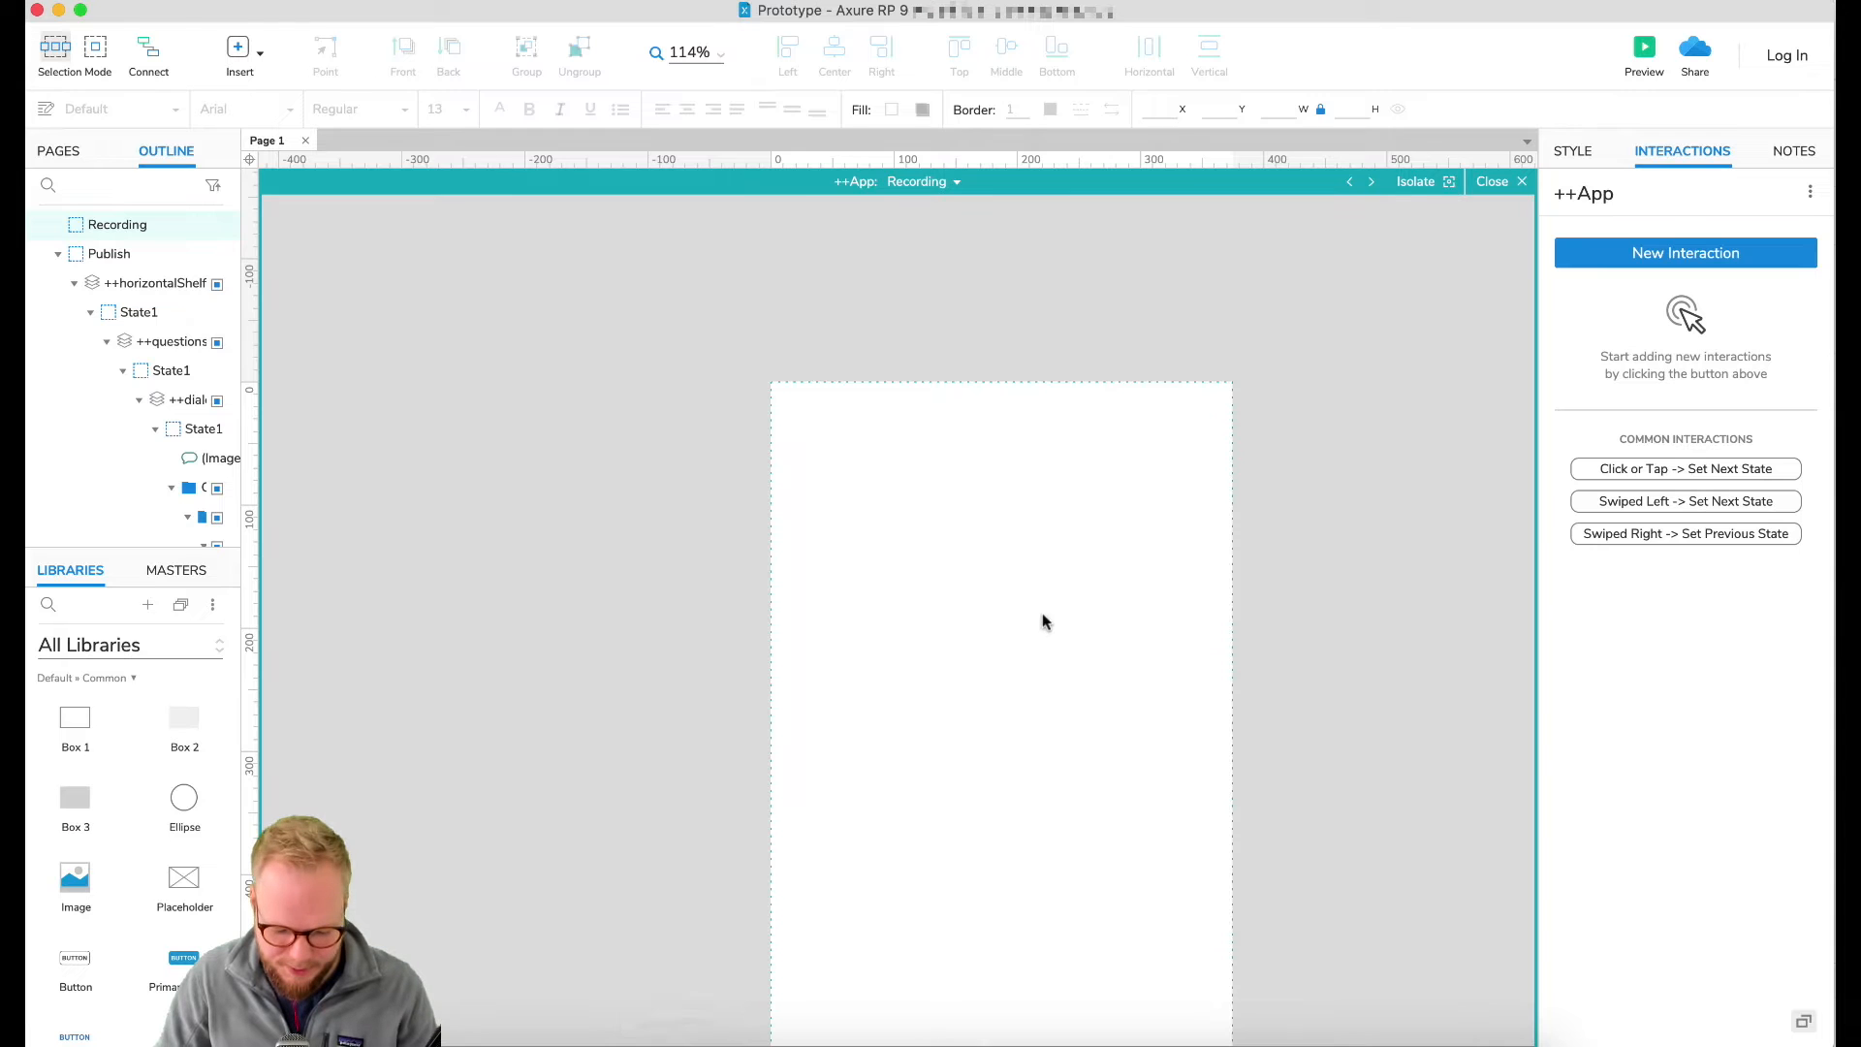
{"action": "key", "text": "super+v"}
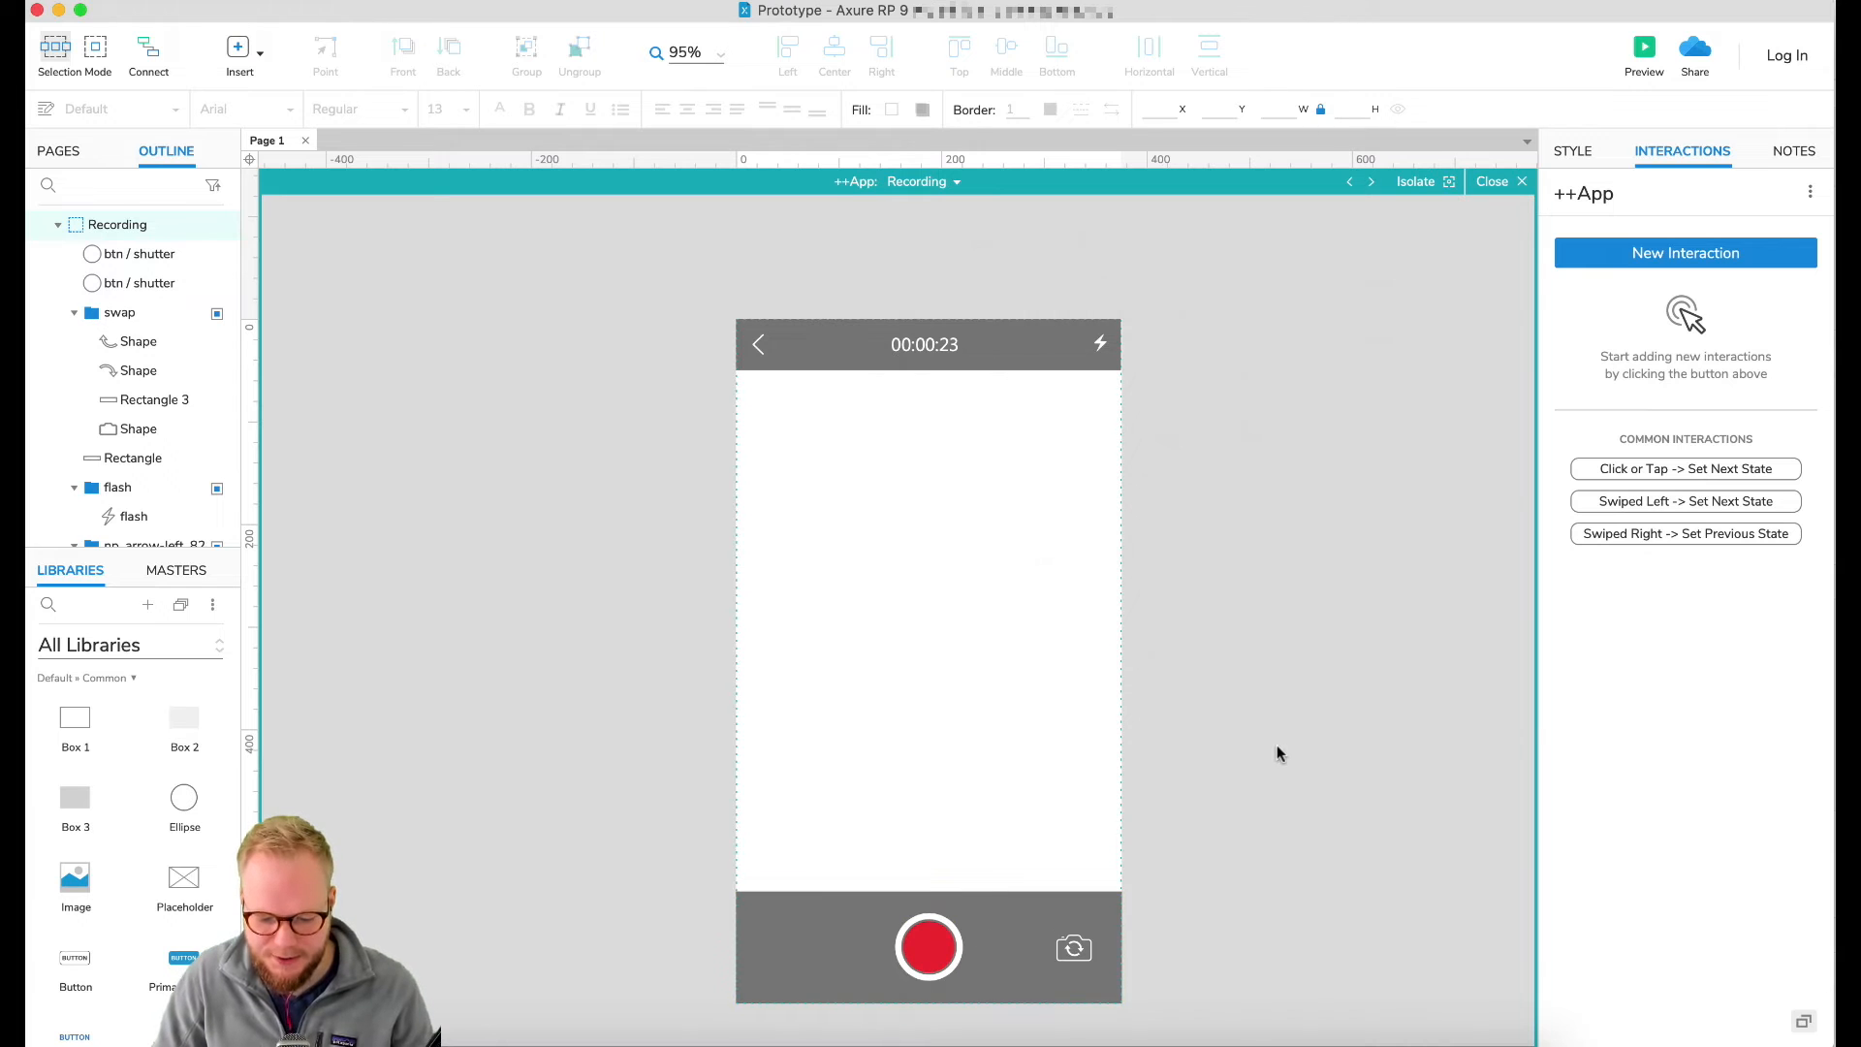
Step: Nudge both circles of the red shutter button one pixel to the right within the dark bar
{"action": "left_click", "coordinate": [936, 938]}
{"action": "left_click", "coordinate": [935, 905], "text": "shift"}
{"action": "left_click", "coordinate": [936, 917], "text": "shift"}
{"action": "left_click", "coordinate": [1006, 936], "text": "shift"}
{"action": "key", "text": "Right"}
{"action": "left_click", "coordinate": [1371, 714]}
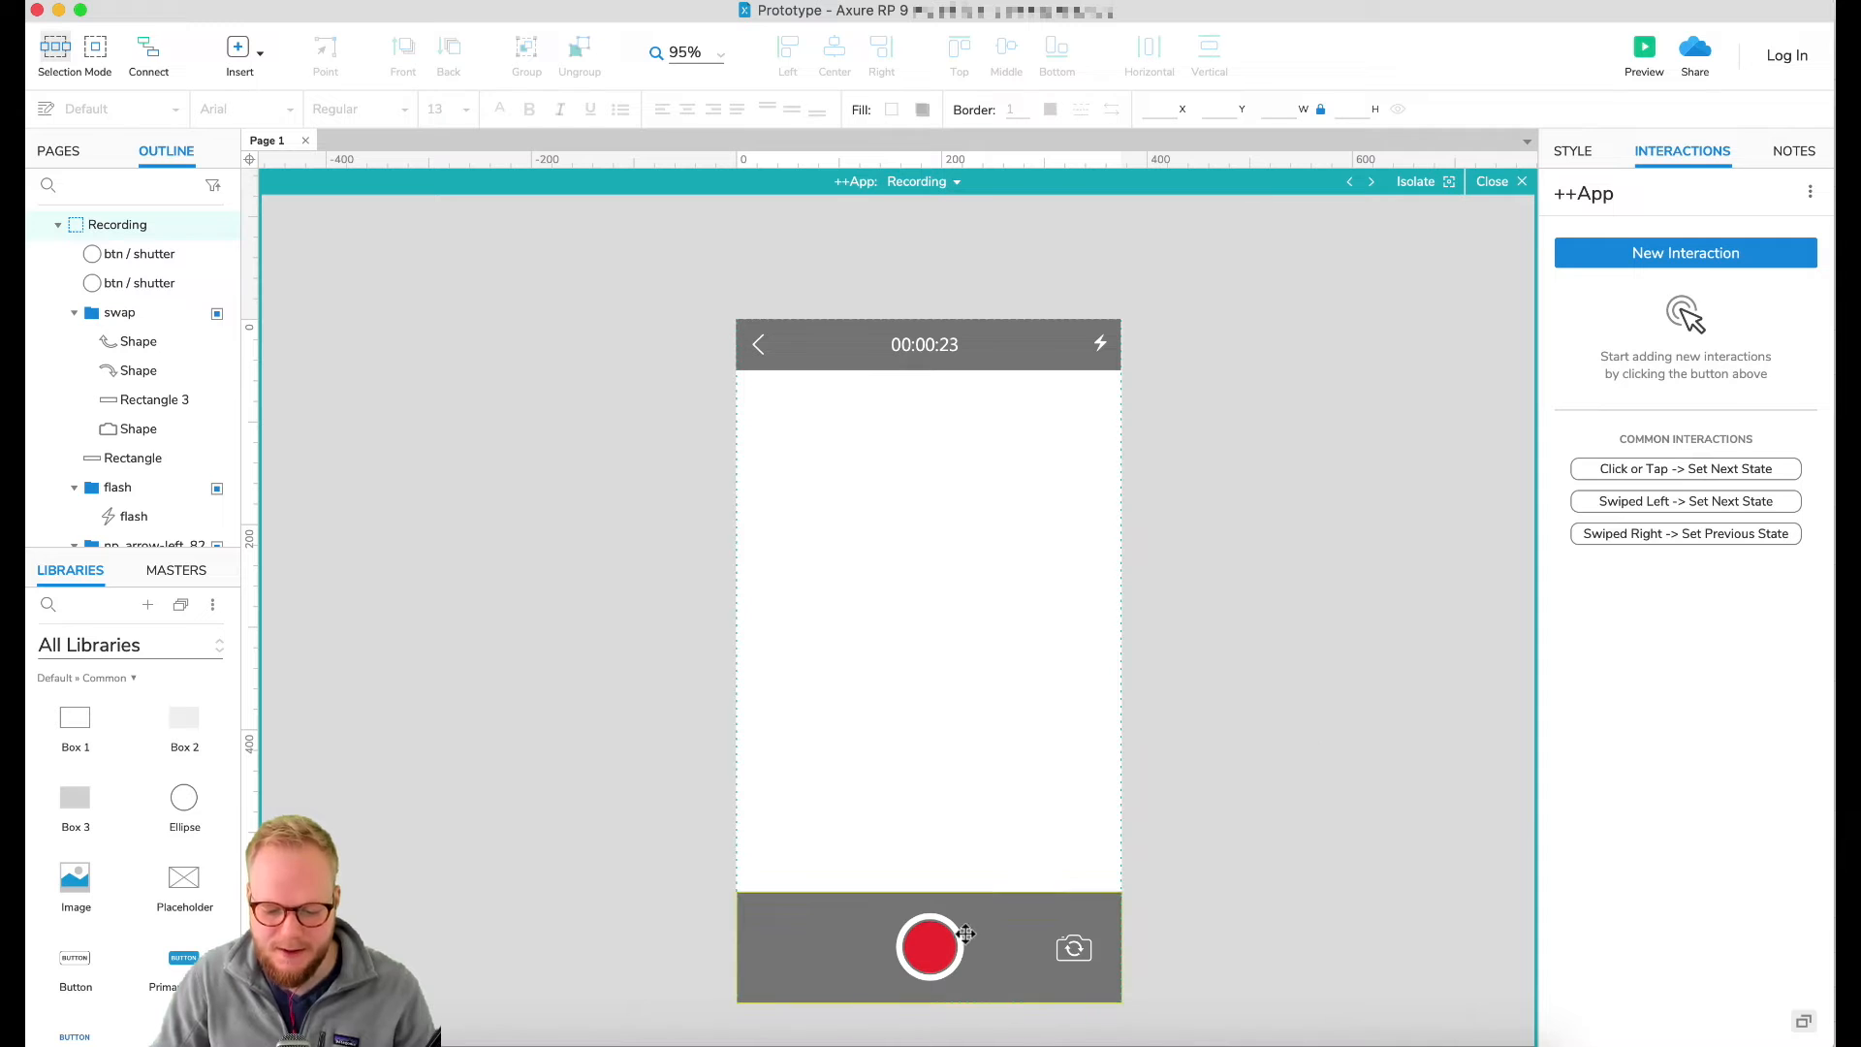
Step: Recentre both circles of the red shutter button horizontally within the dark bar
{"action": "left_click", "coordinate": [935, 933]}
{"action": "left_click", "coordinate": [936, 917], "text": "shift"}
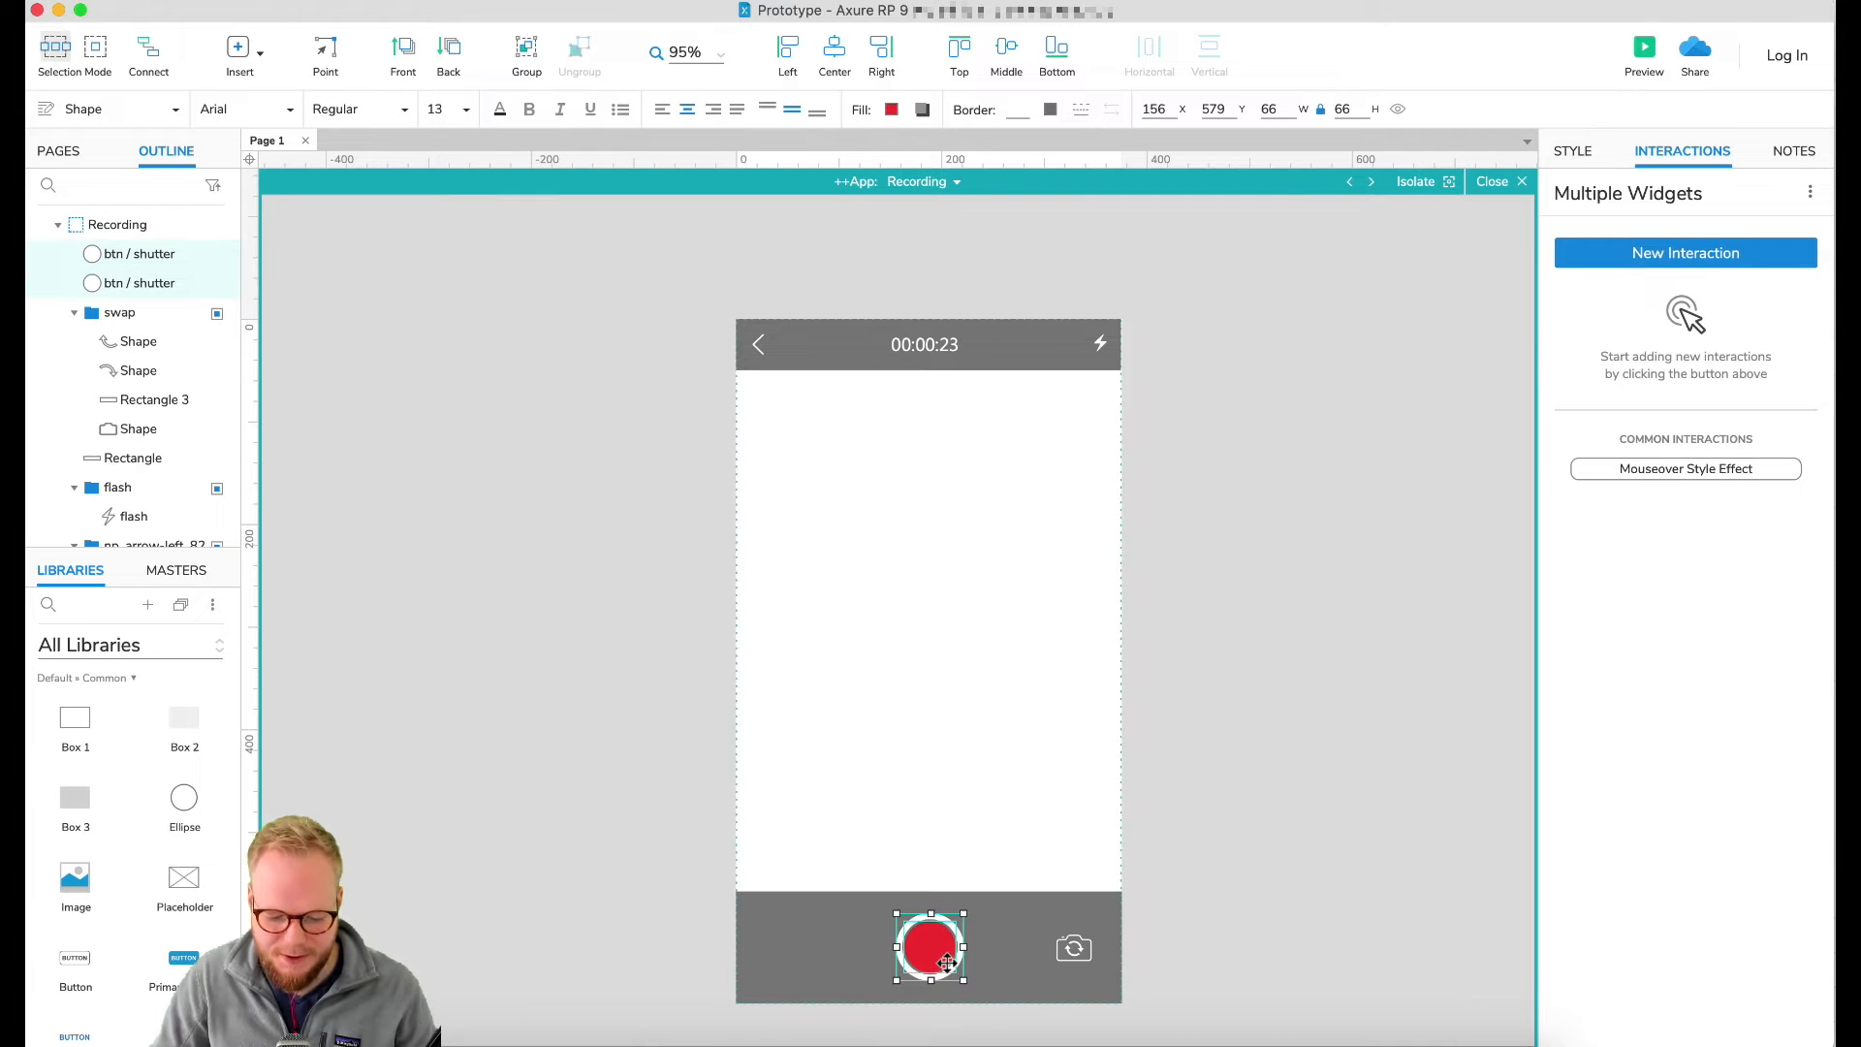
{"action": "left_click", "coordinate": [1297, 640]}
Step: Switch to Finder and preview Selfie video.mp4 in the social recording demo folder
{"action": "left_click", "coordinate": [478, 1045]}
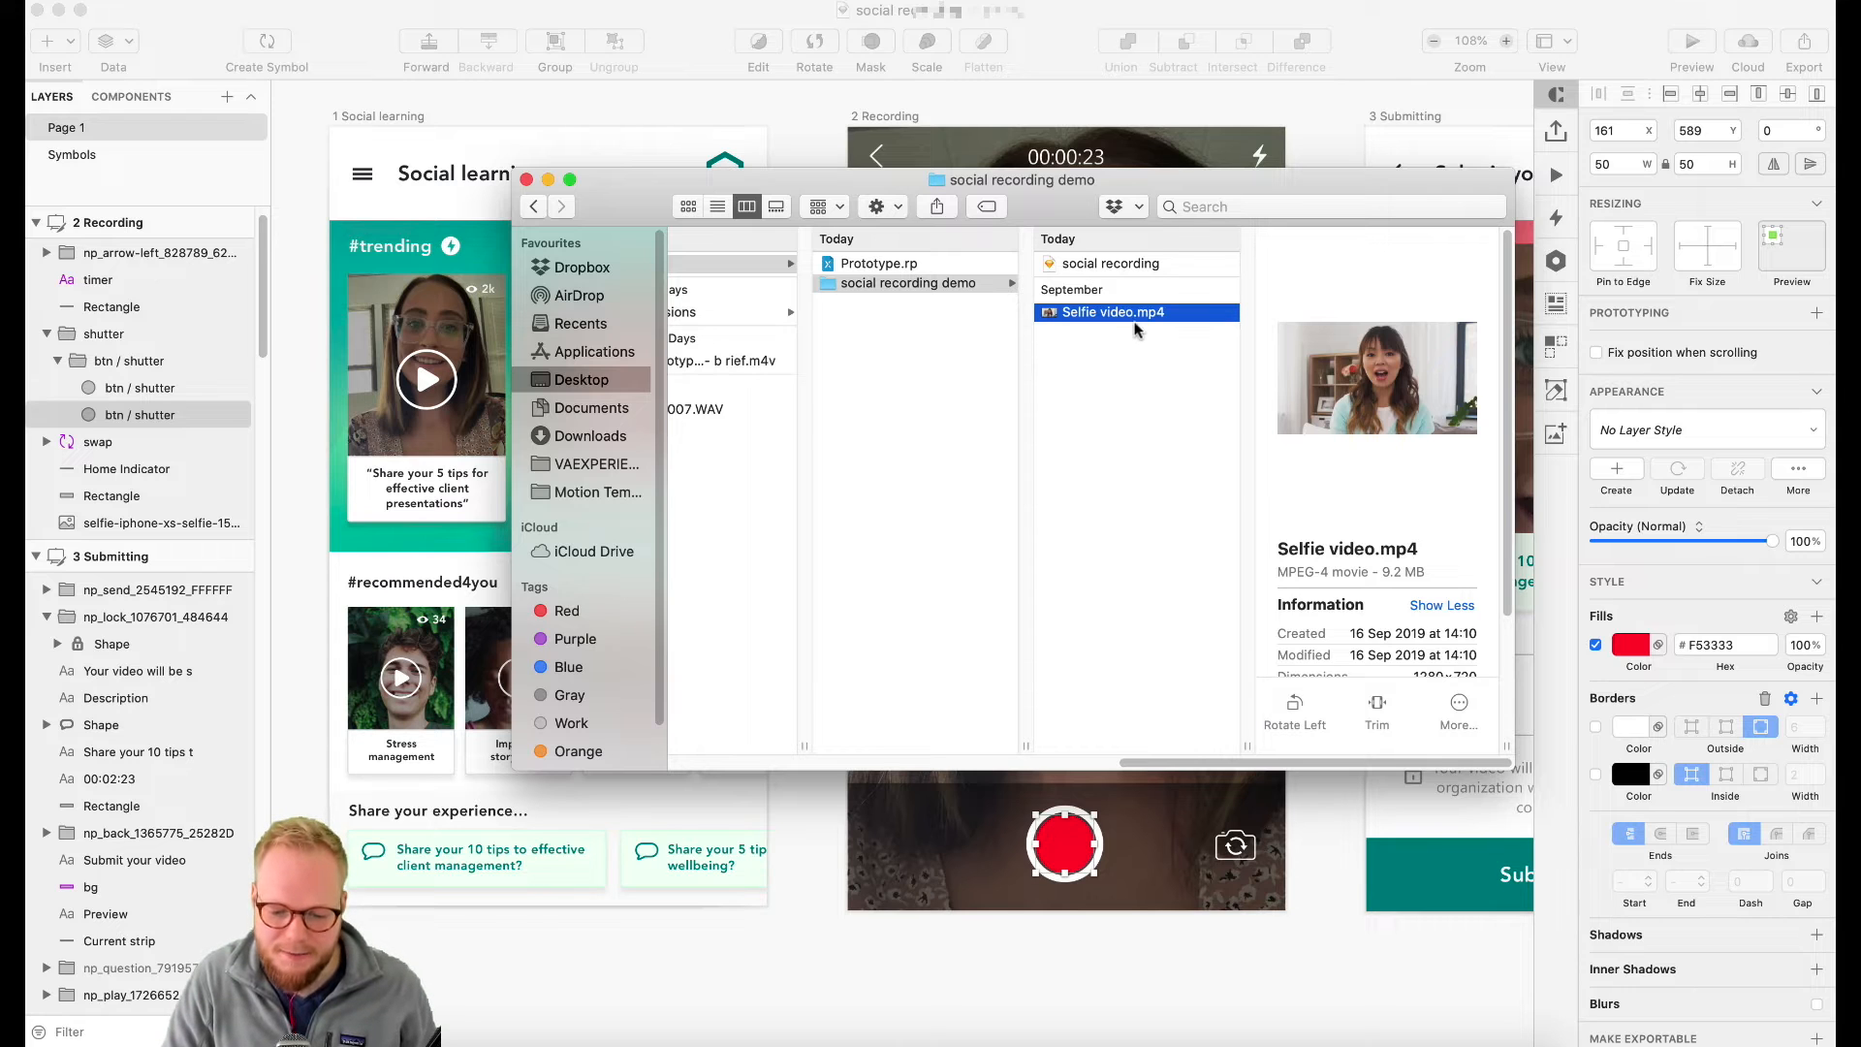
{"action": "left_click", "coordinate": [1376, 376]}
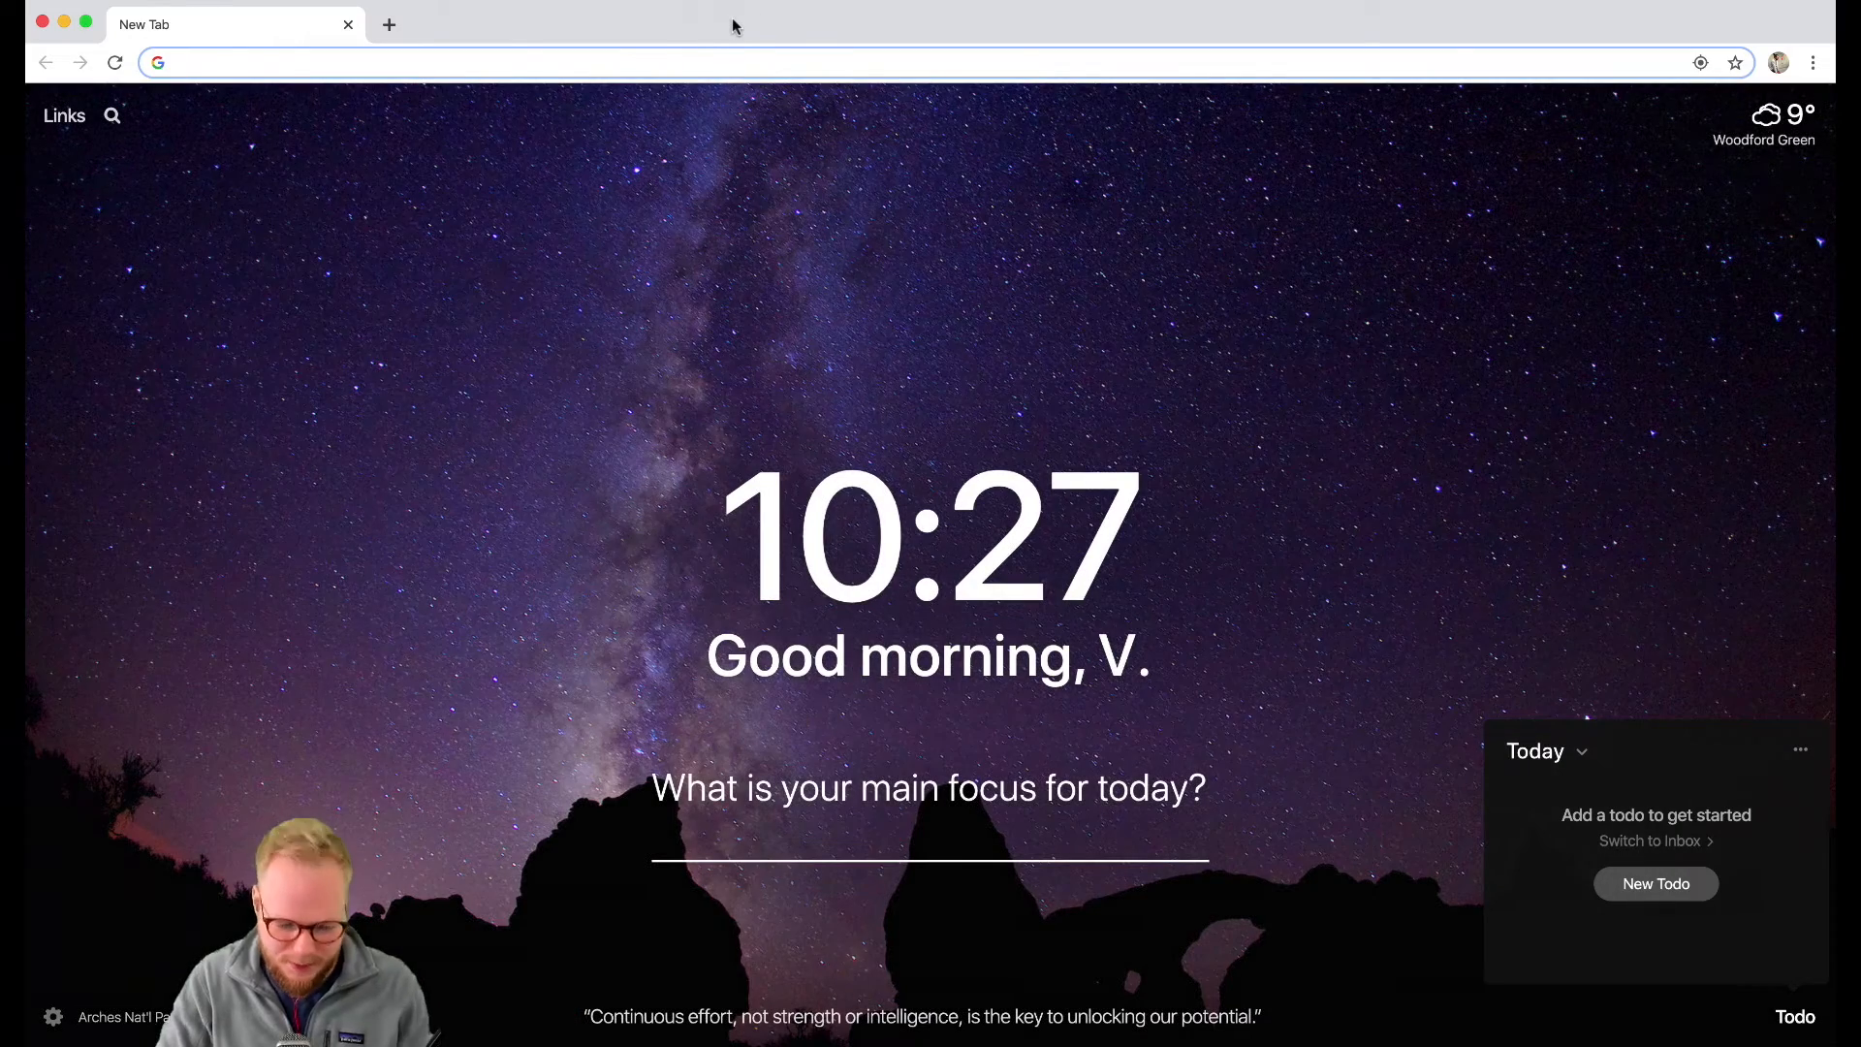
Step: Switch to the browser and search the web for "video to gif converter"
{"action": "type", "text": "gif t"}
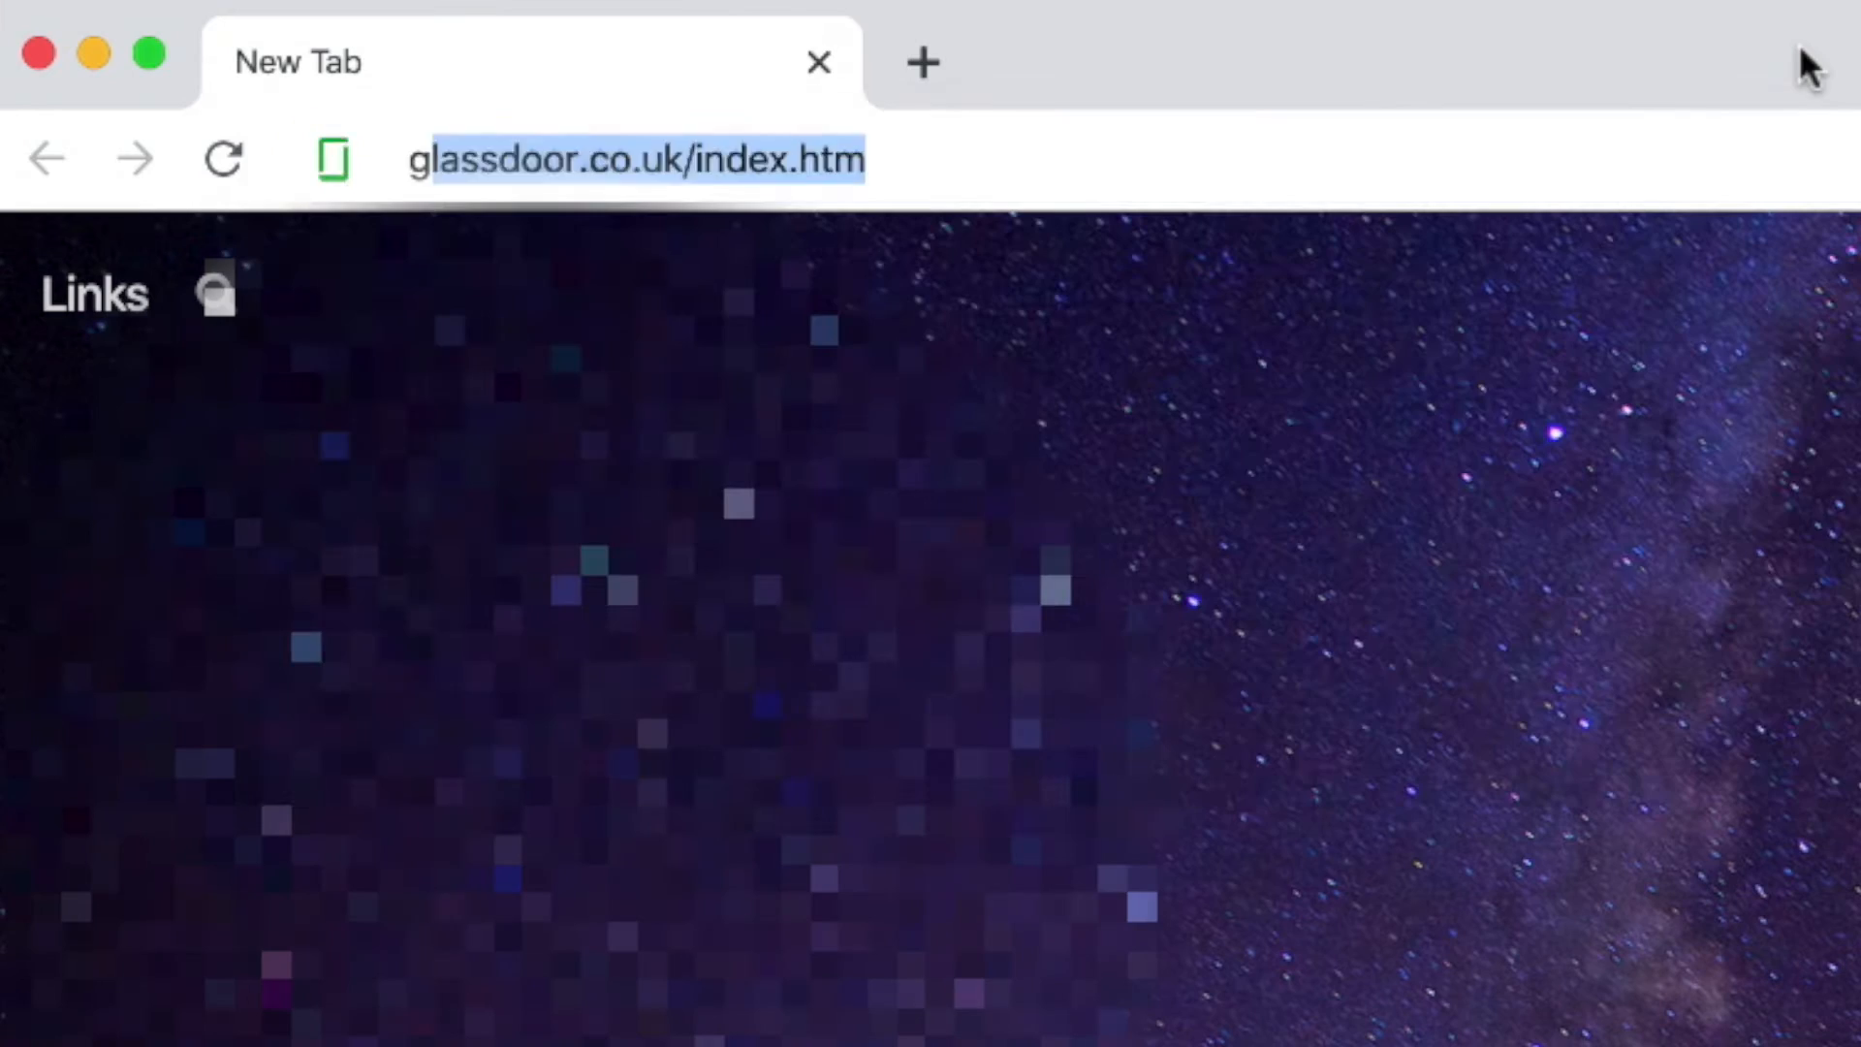
{"action": "key", "text": "BackSpace"}
{"action": "key", "text": "BackSpace"}
{"action": "key", "text": "BackSpace"}
{"action": "key", "text": "BackSpace"}
{"action": "key", "text": "BackSpace"}
{"action": "key", "text": "BackSpace"}
{"action": "type", "text": "video t"}
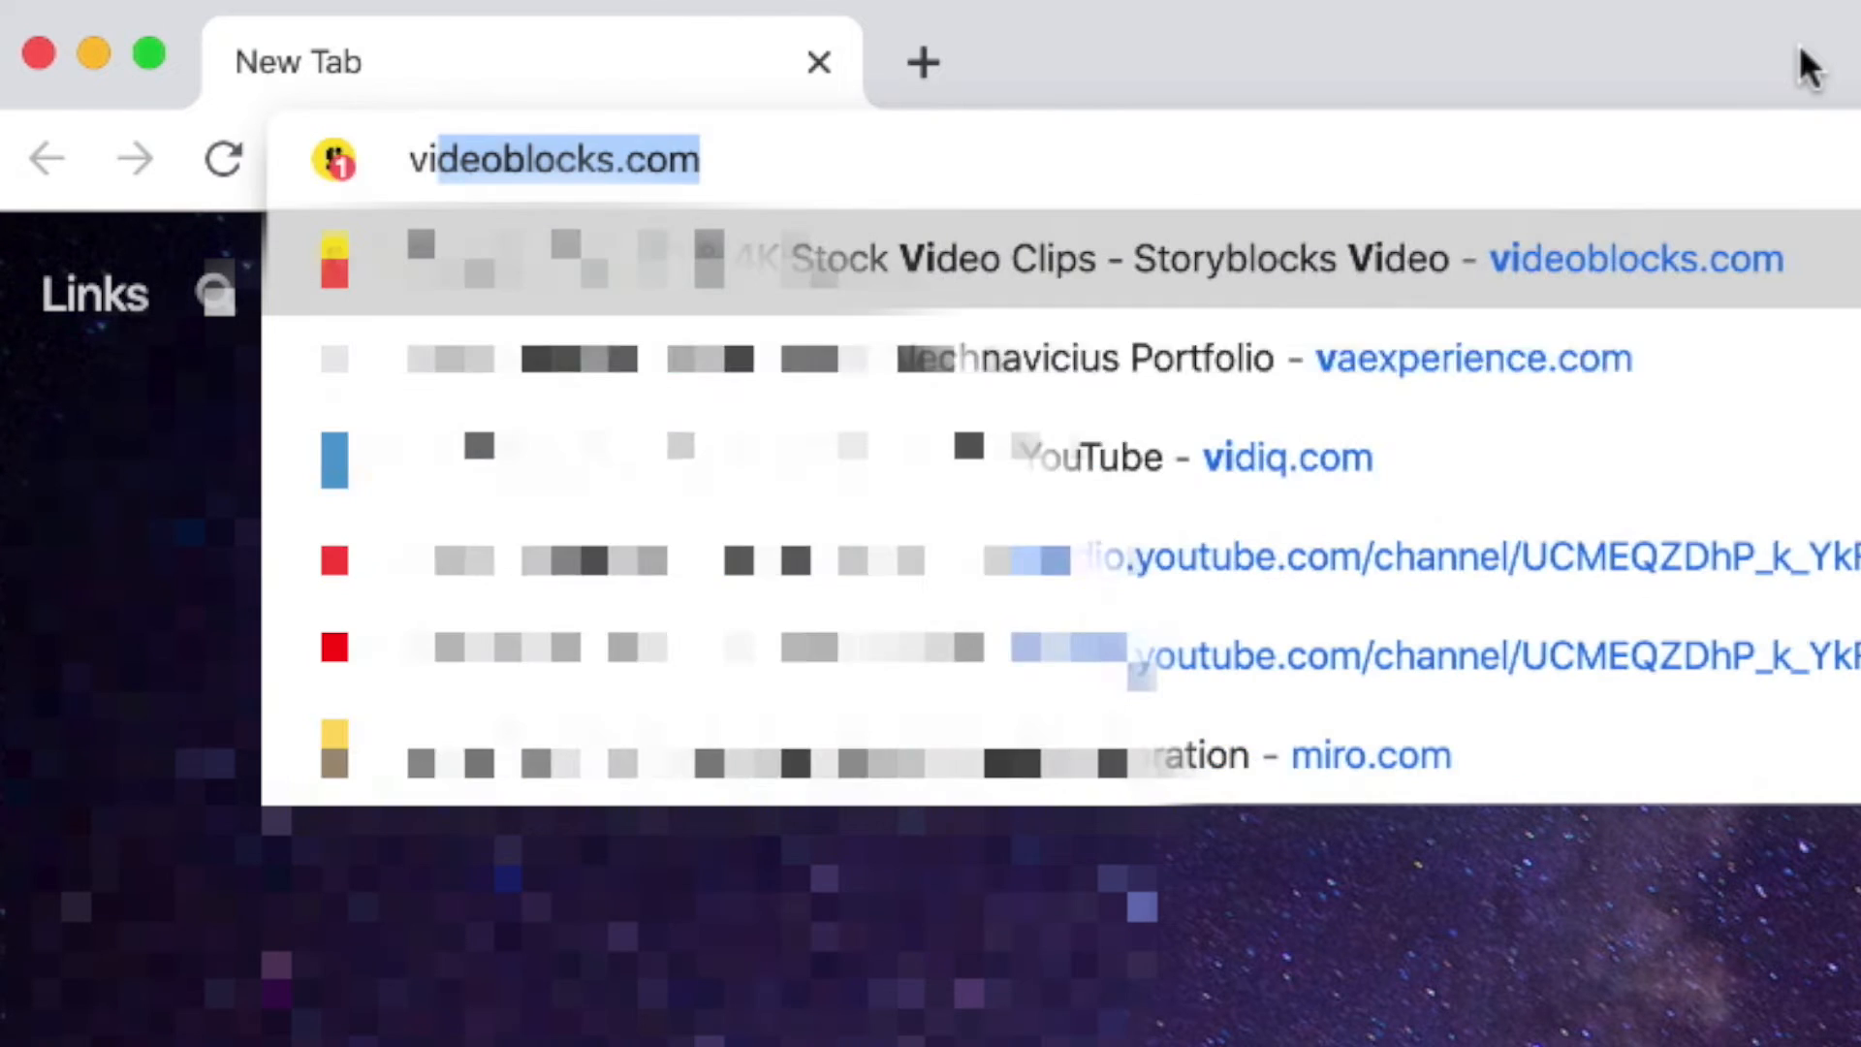
{"action": "type", "text": "o gif con"}
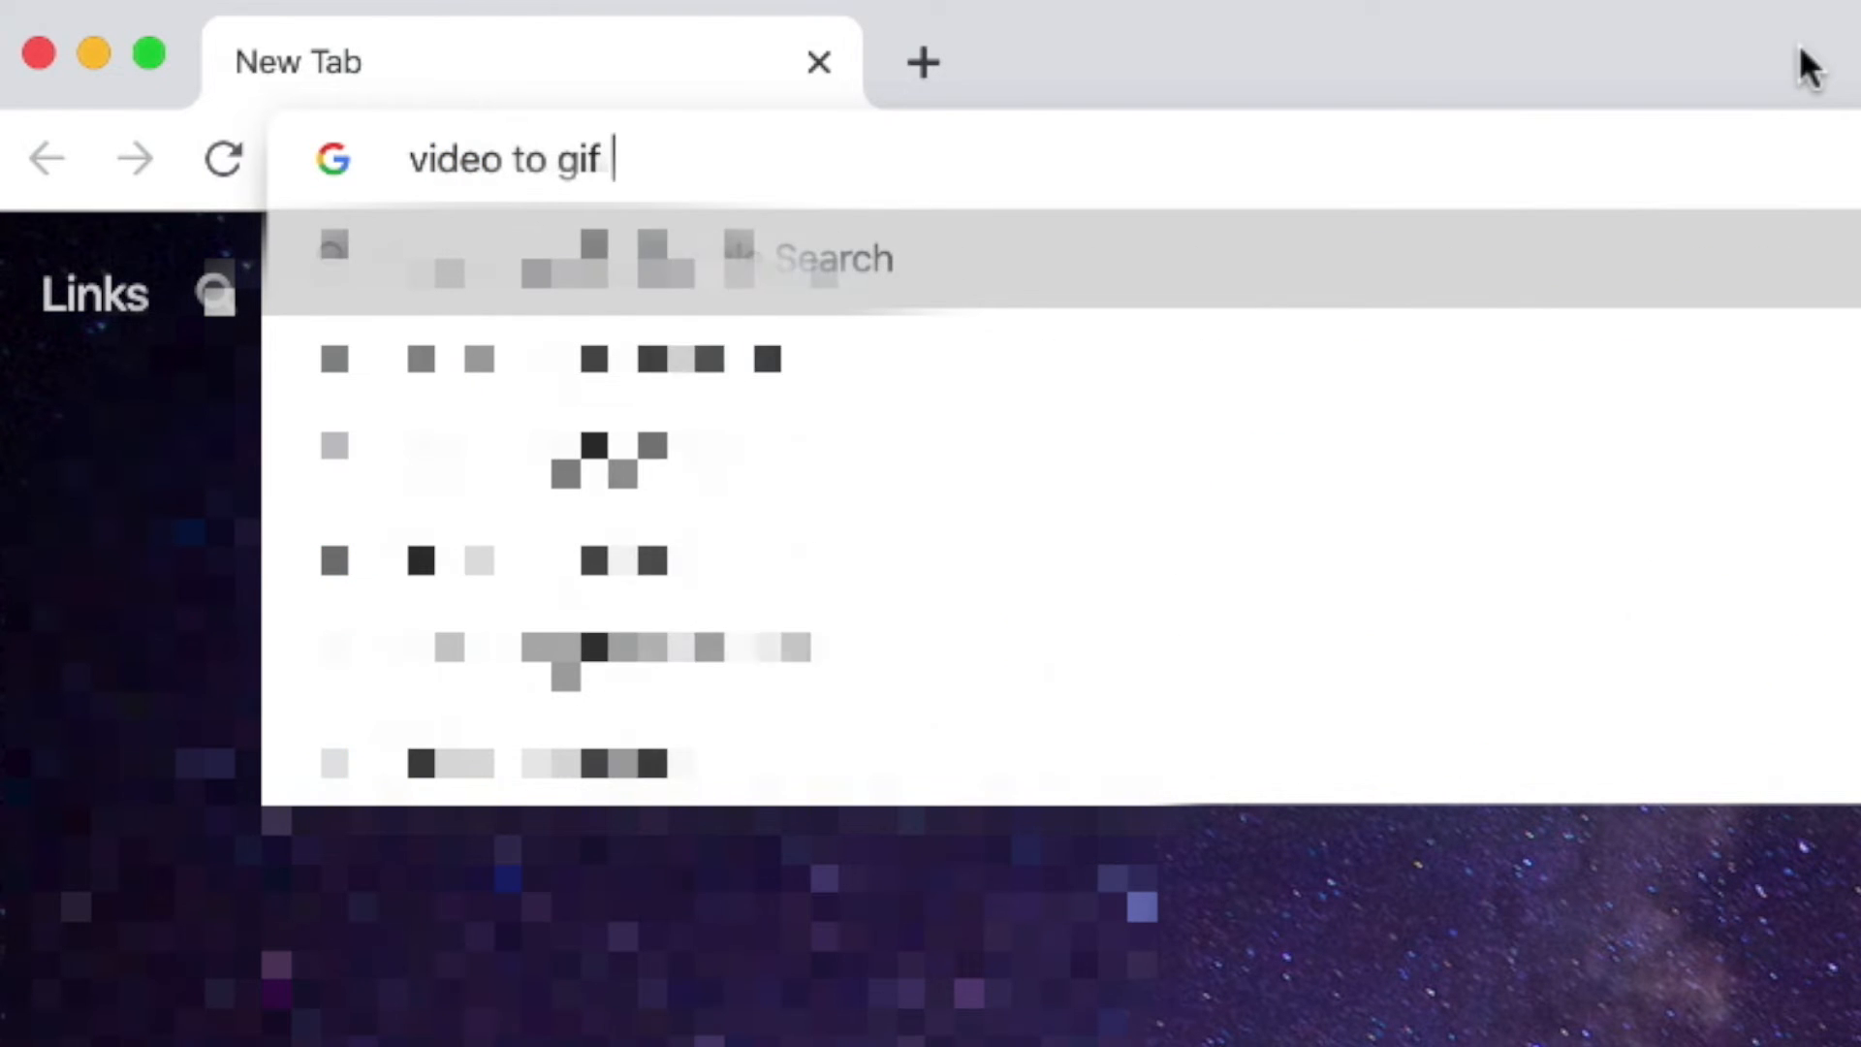
{"action": "type", "text": "ver"}
{"action": "key", "text": "Return"}
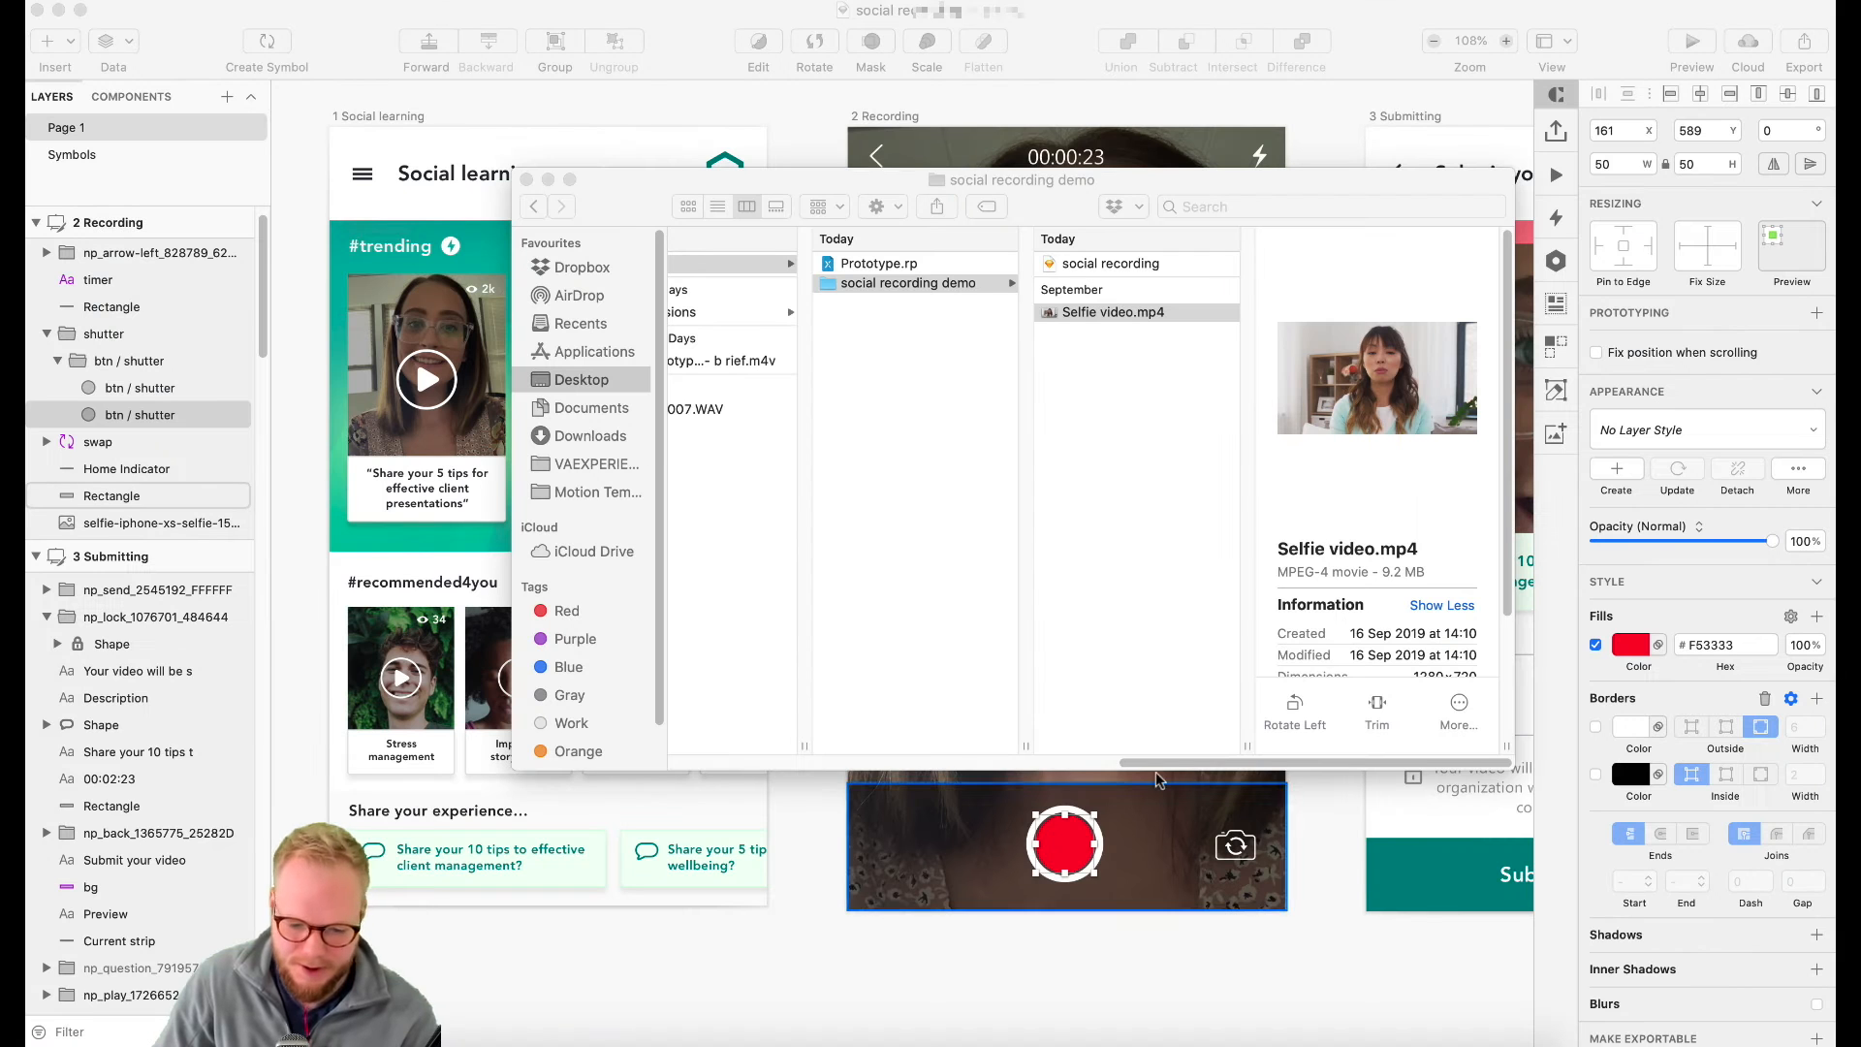
Step: Import the animated selfie image unoptimized into the Recording state in Axure RP, enlarge it to about 1186 × 667 and place it at x -418, y 0
{"action": "left_click", "coordinate": [549, 180]}
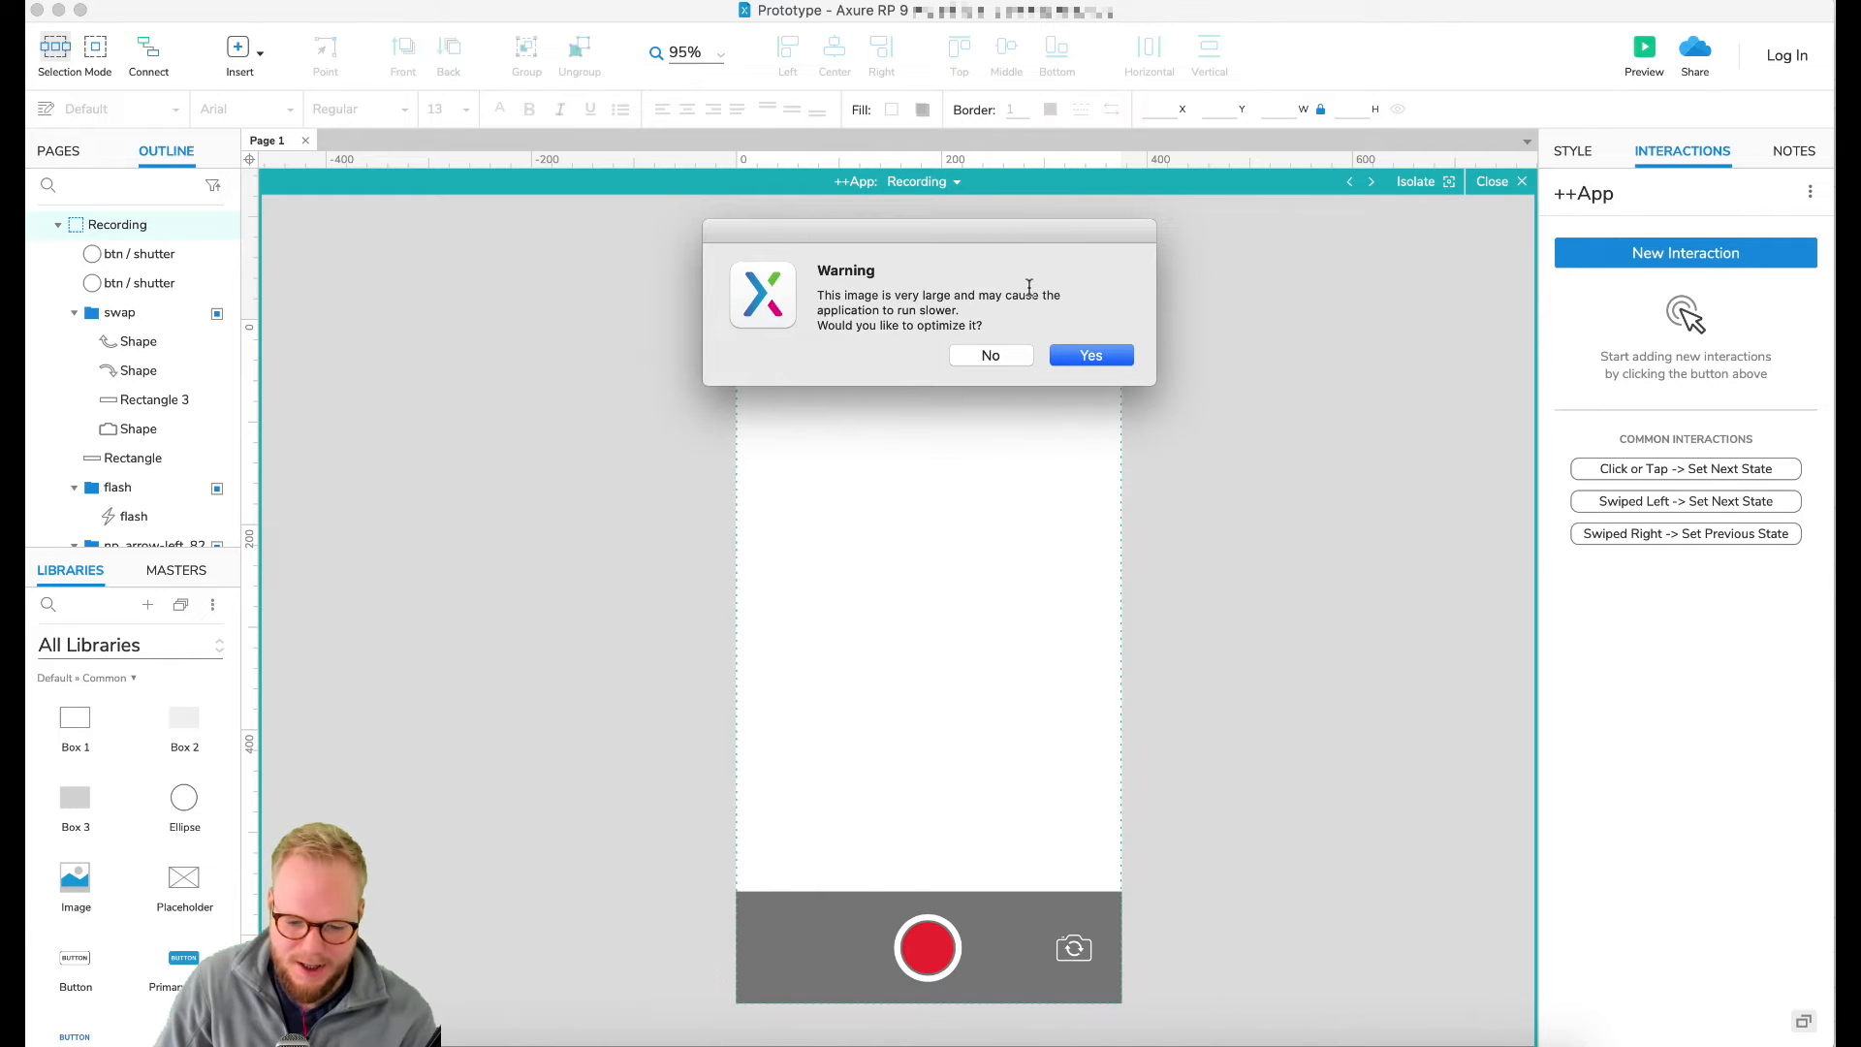
{"action": "left_click", "coordinate": [991, 356]}
{"action": "left_click_drag", "start_coordinate": [1270, 744], "coordinate": [909, 512]}
{"action": "left_click_drag", "start_coordinate": [1152, 871], "coordinate": [1264, 951]}
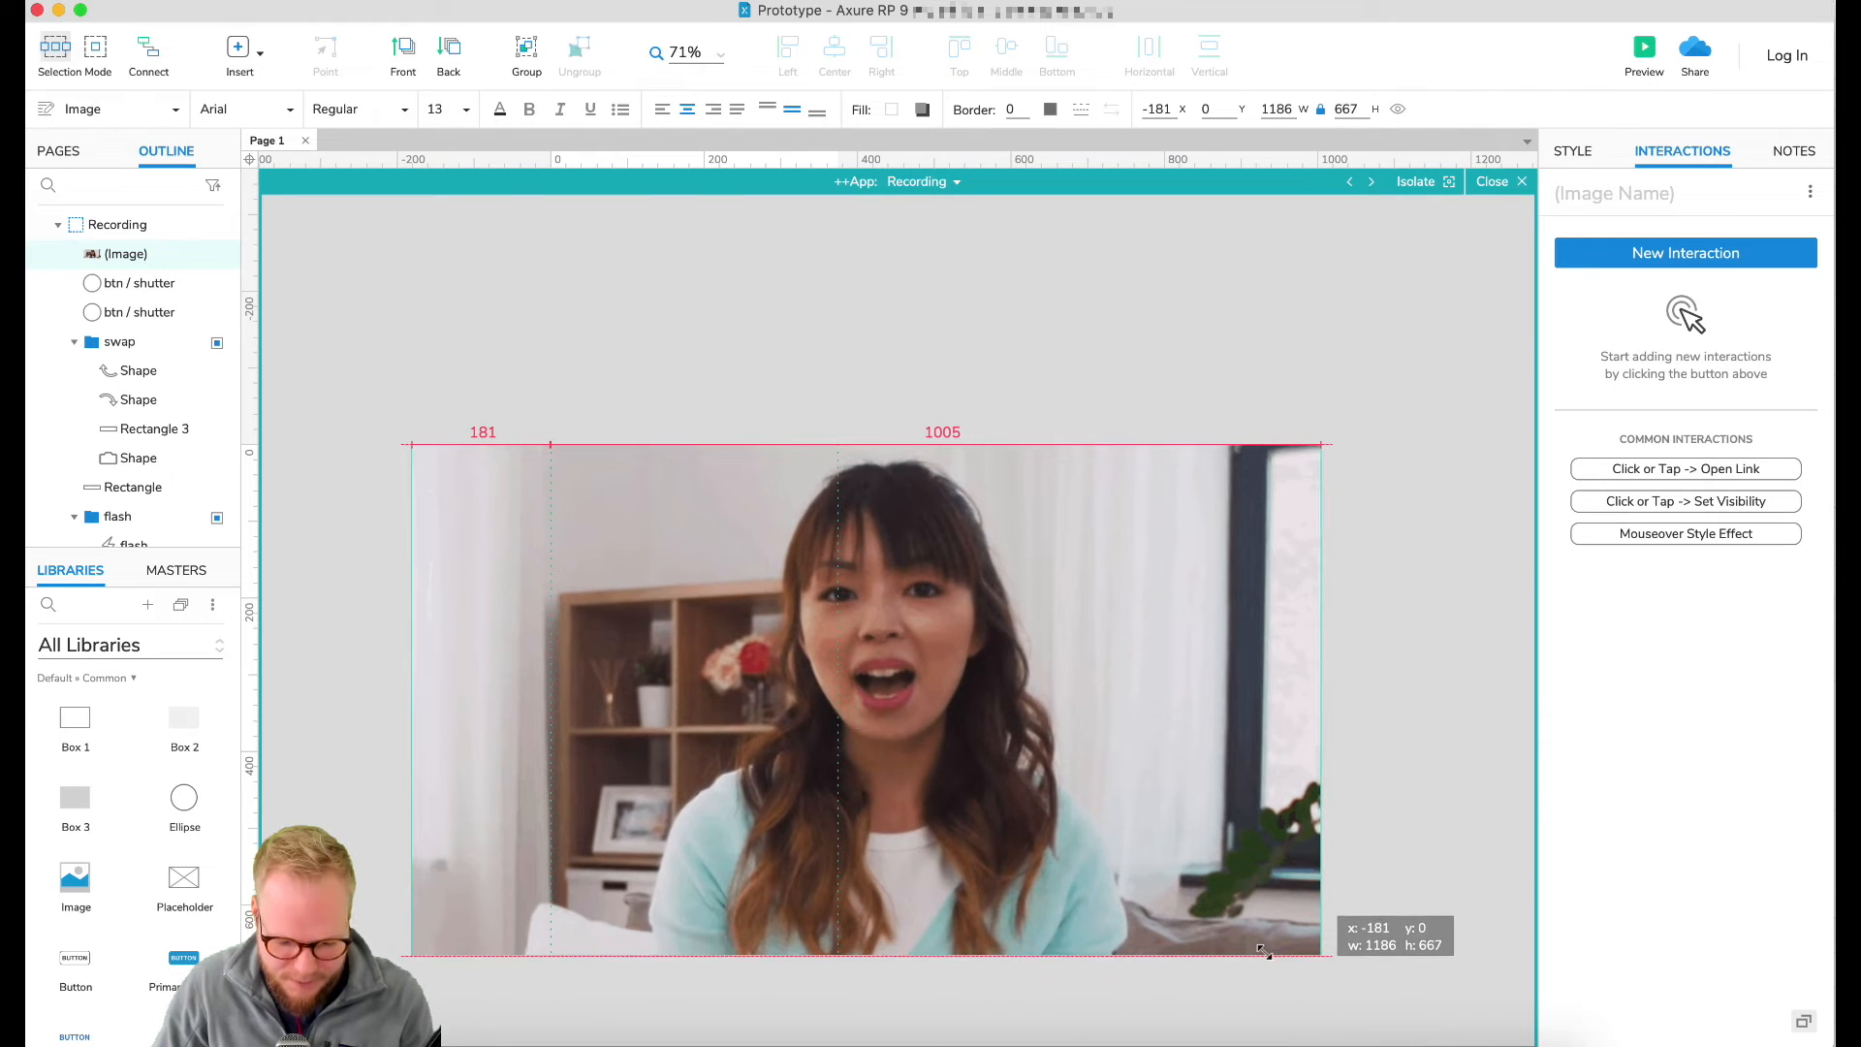
{"action": "left_click_drag", "start_coordinate": [1113, 756], "coordinate": [930, 754]}
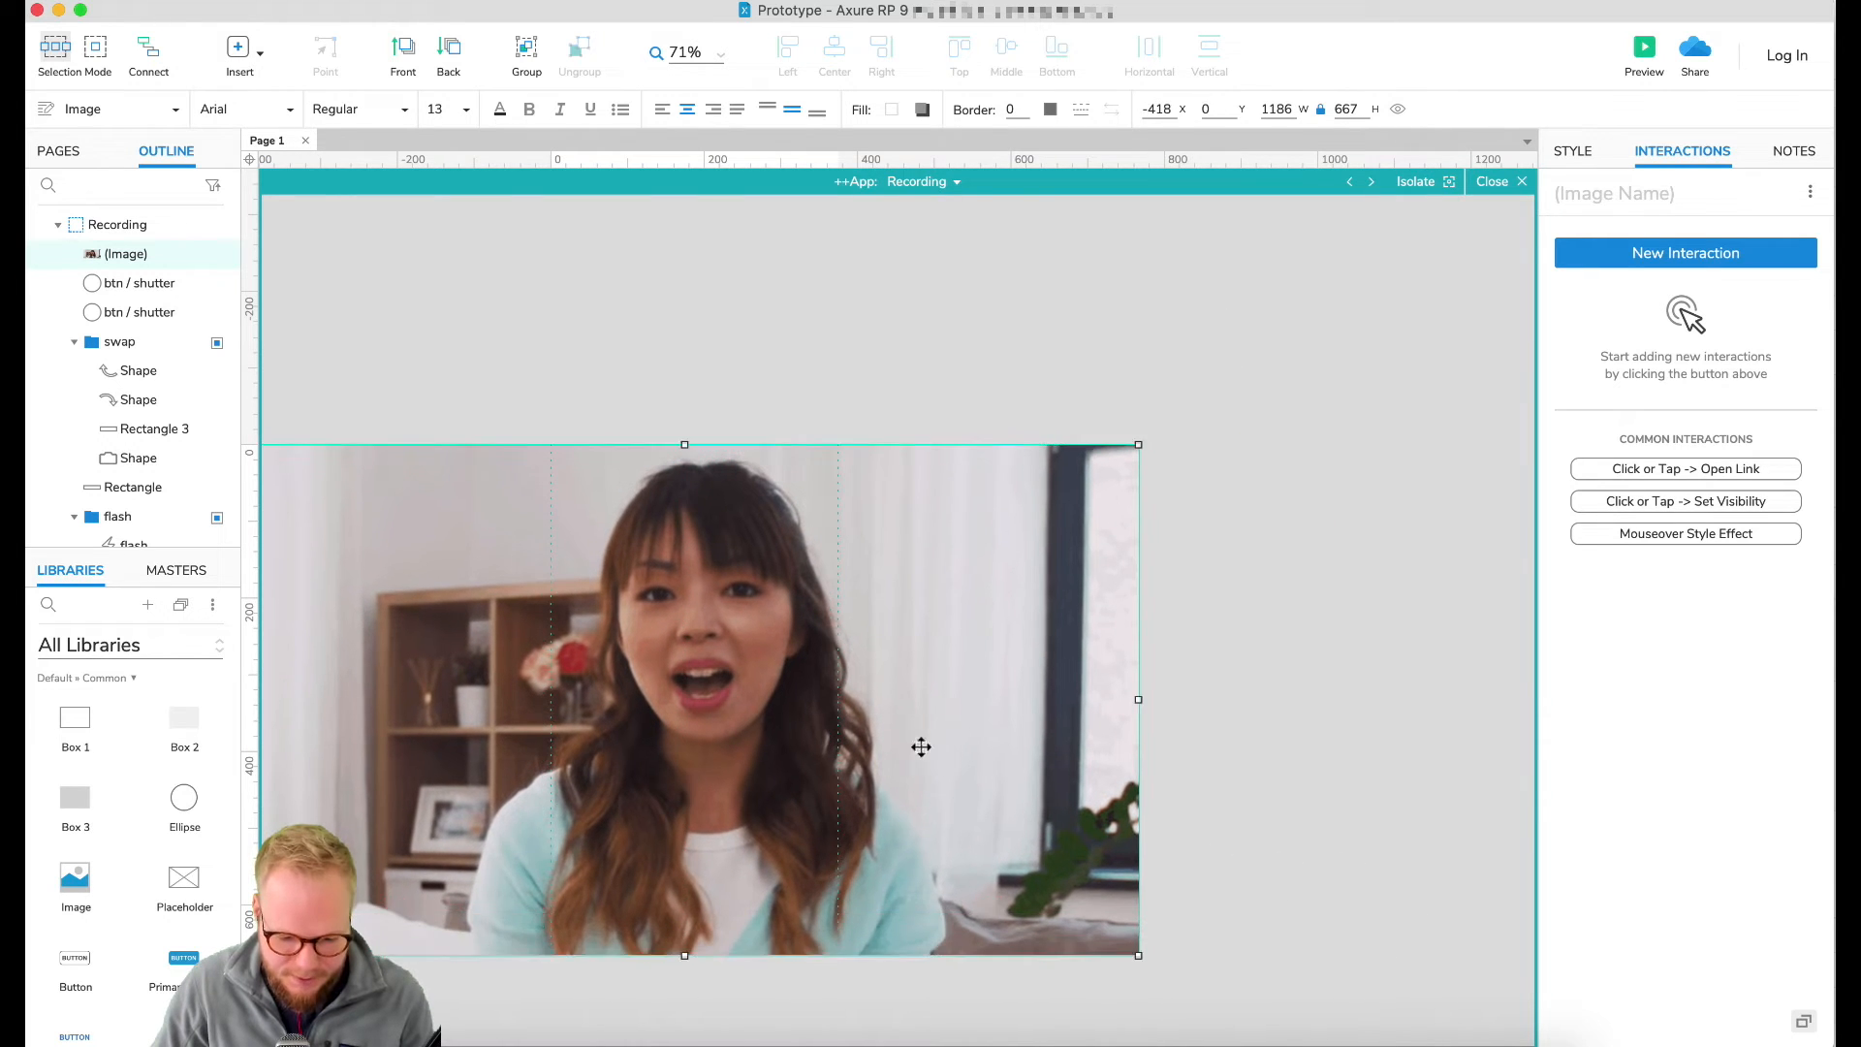
Step: Send the selfie image to the back, behind the dark bars and camera controls
{"action": "right_click", "coordinate": [723, 521]}
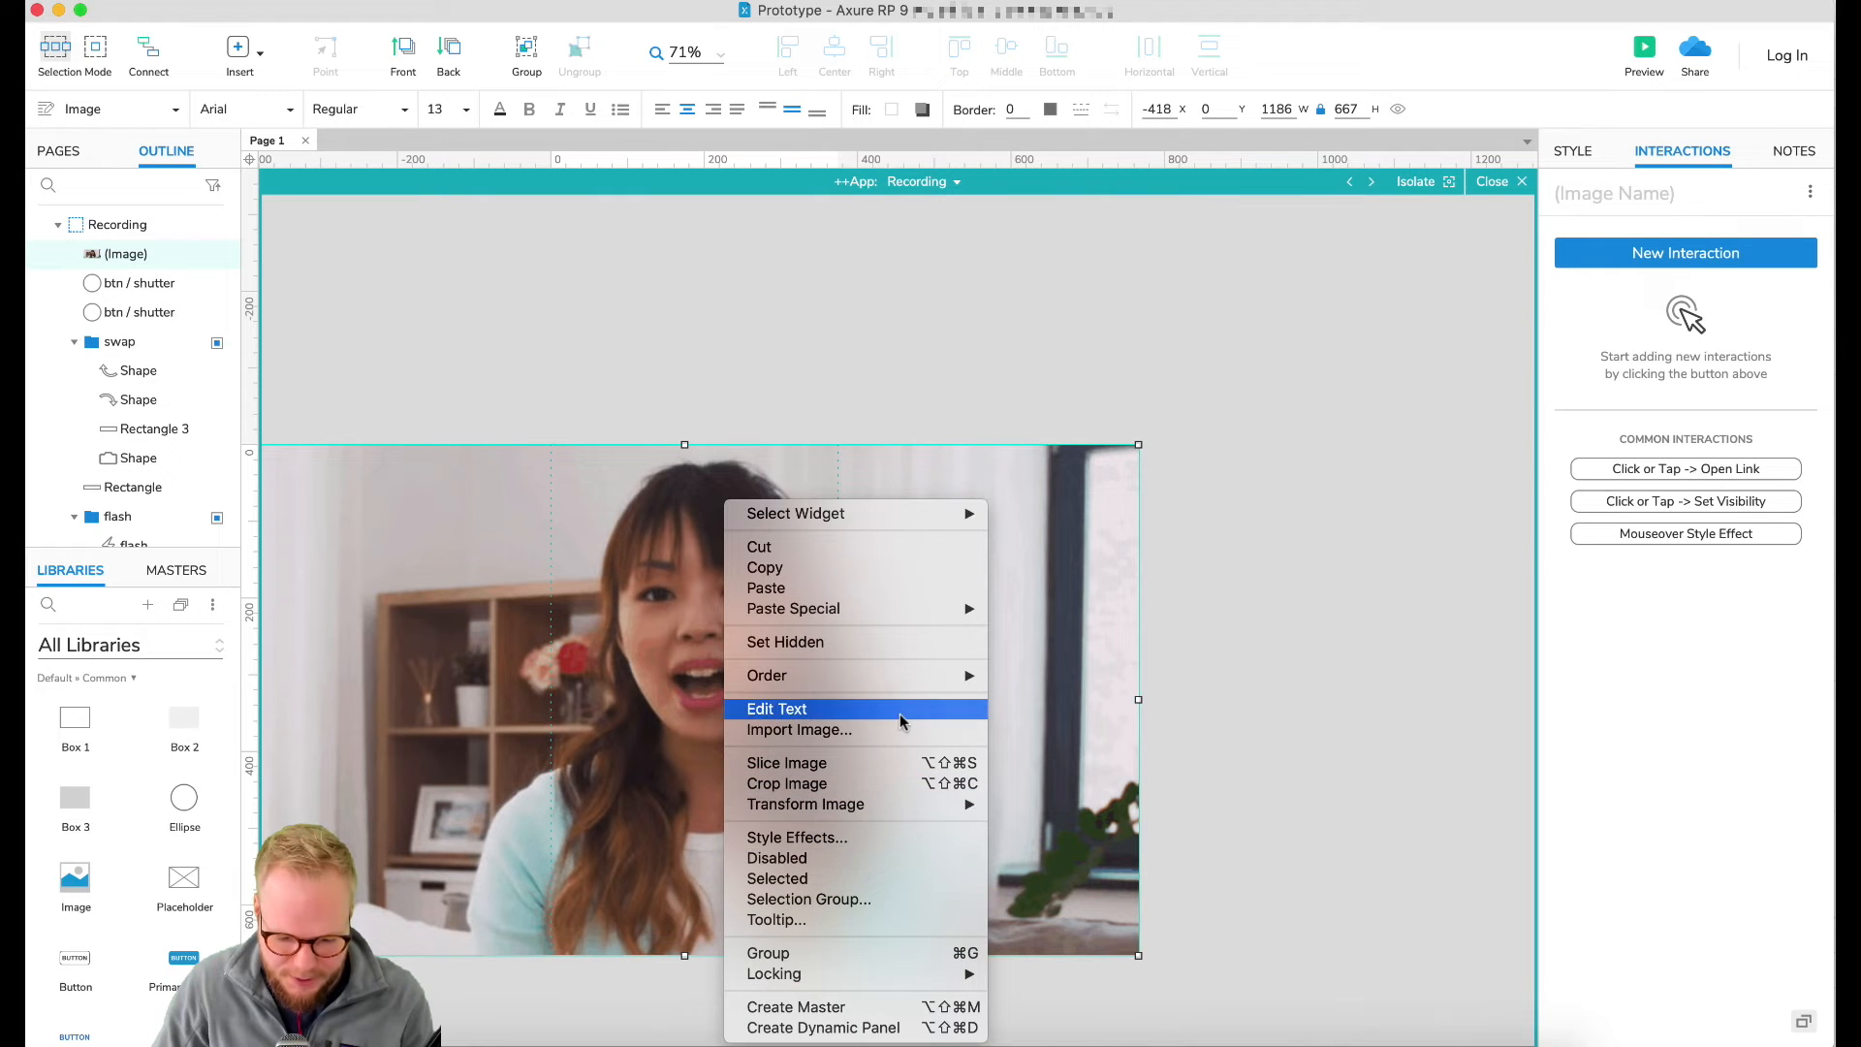
{"action": "mouse_move", "coordinate": [921, 676]}
{"action": "left_click", "coordinate": [1057, 692]}
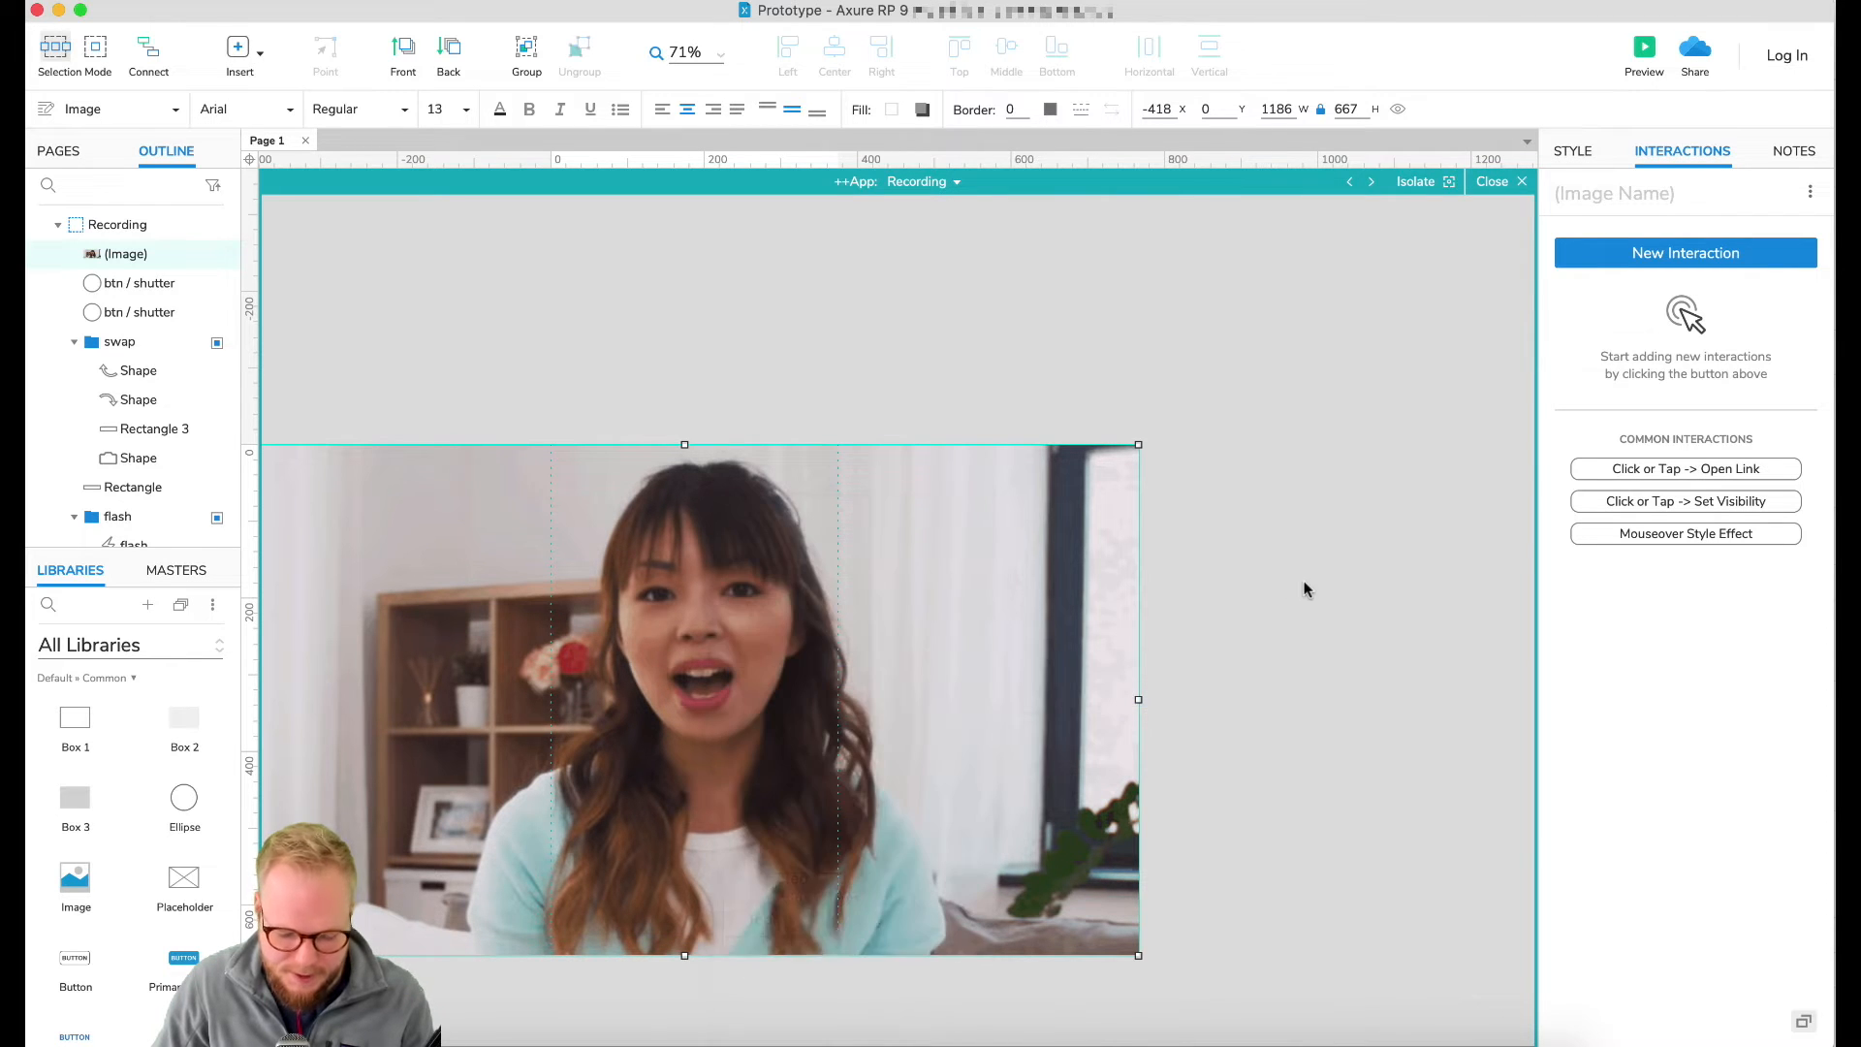
{"action": "scroll", "coordinate": [911, 679], "scroll_direction": "left", "scroll_amount": 3}
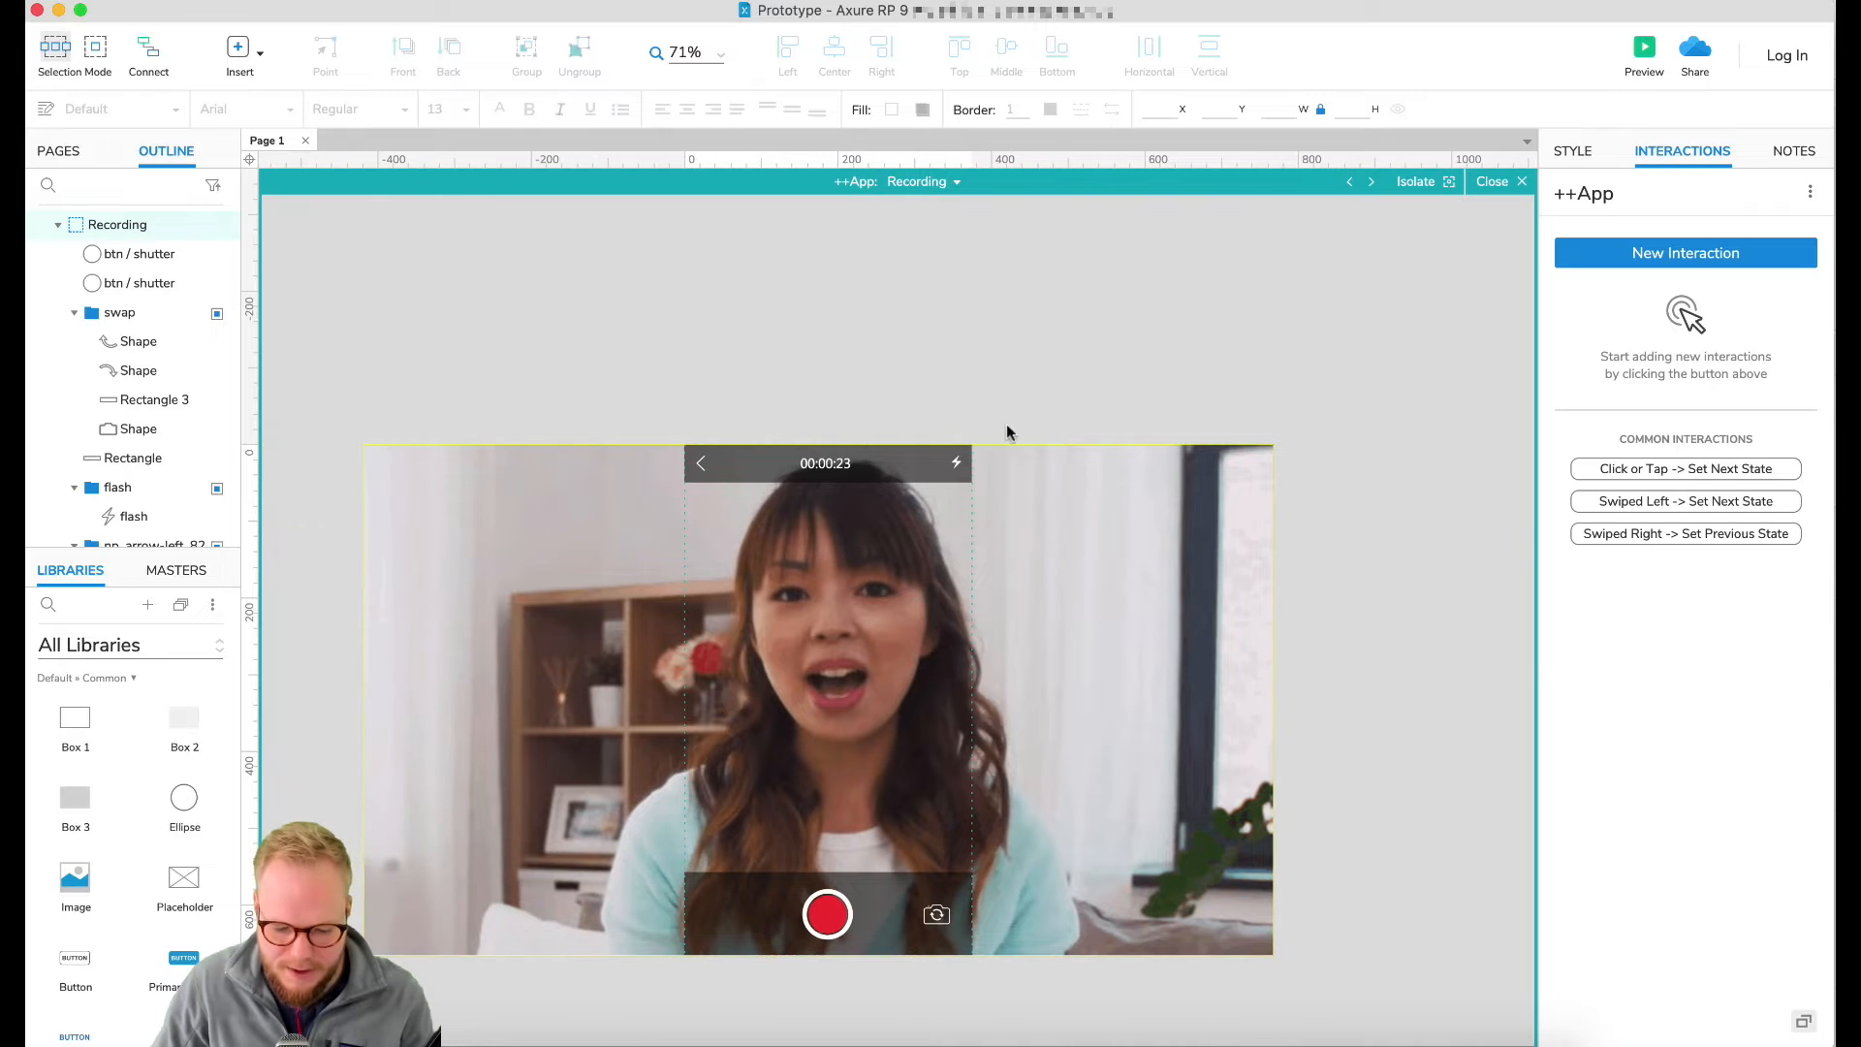
Step: In the Landing state, add a Click or Tap event to the "Share your experience..." shelf, ++horizontalShelf2-container
{"action": "left_click", "coordinate": [936, 191]}
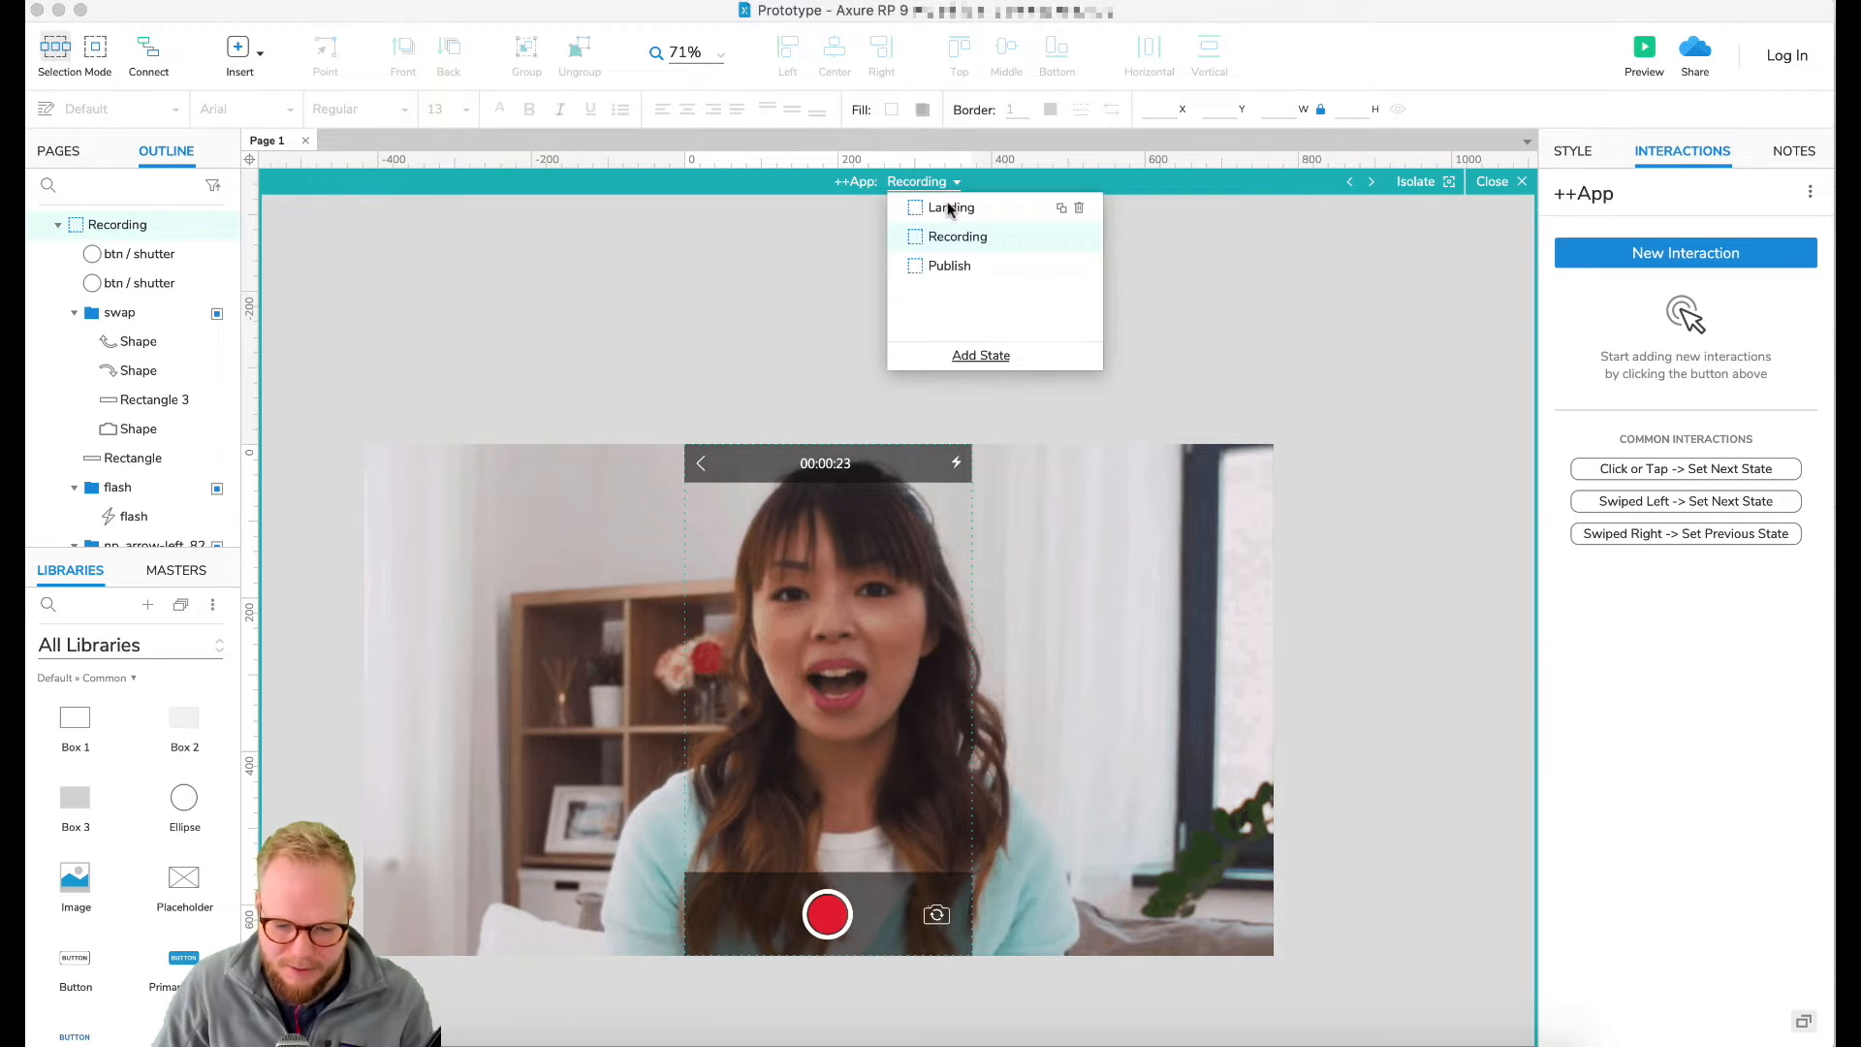
{"action": "left_click", "coordinate": [945, 208]}
{"action": "left_click", "coordinate": [789, 917]}
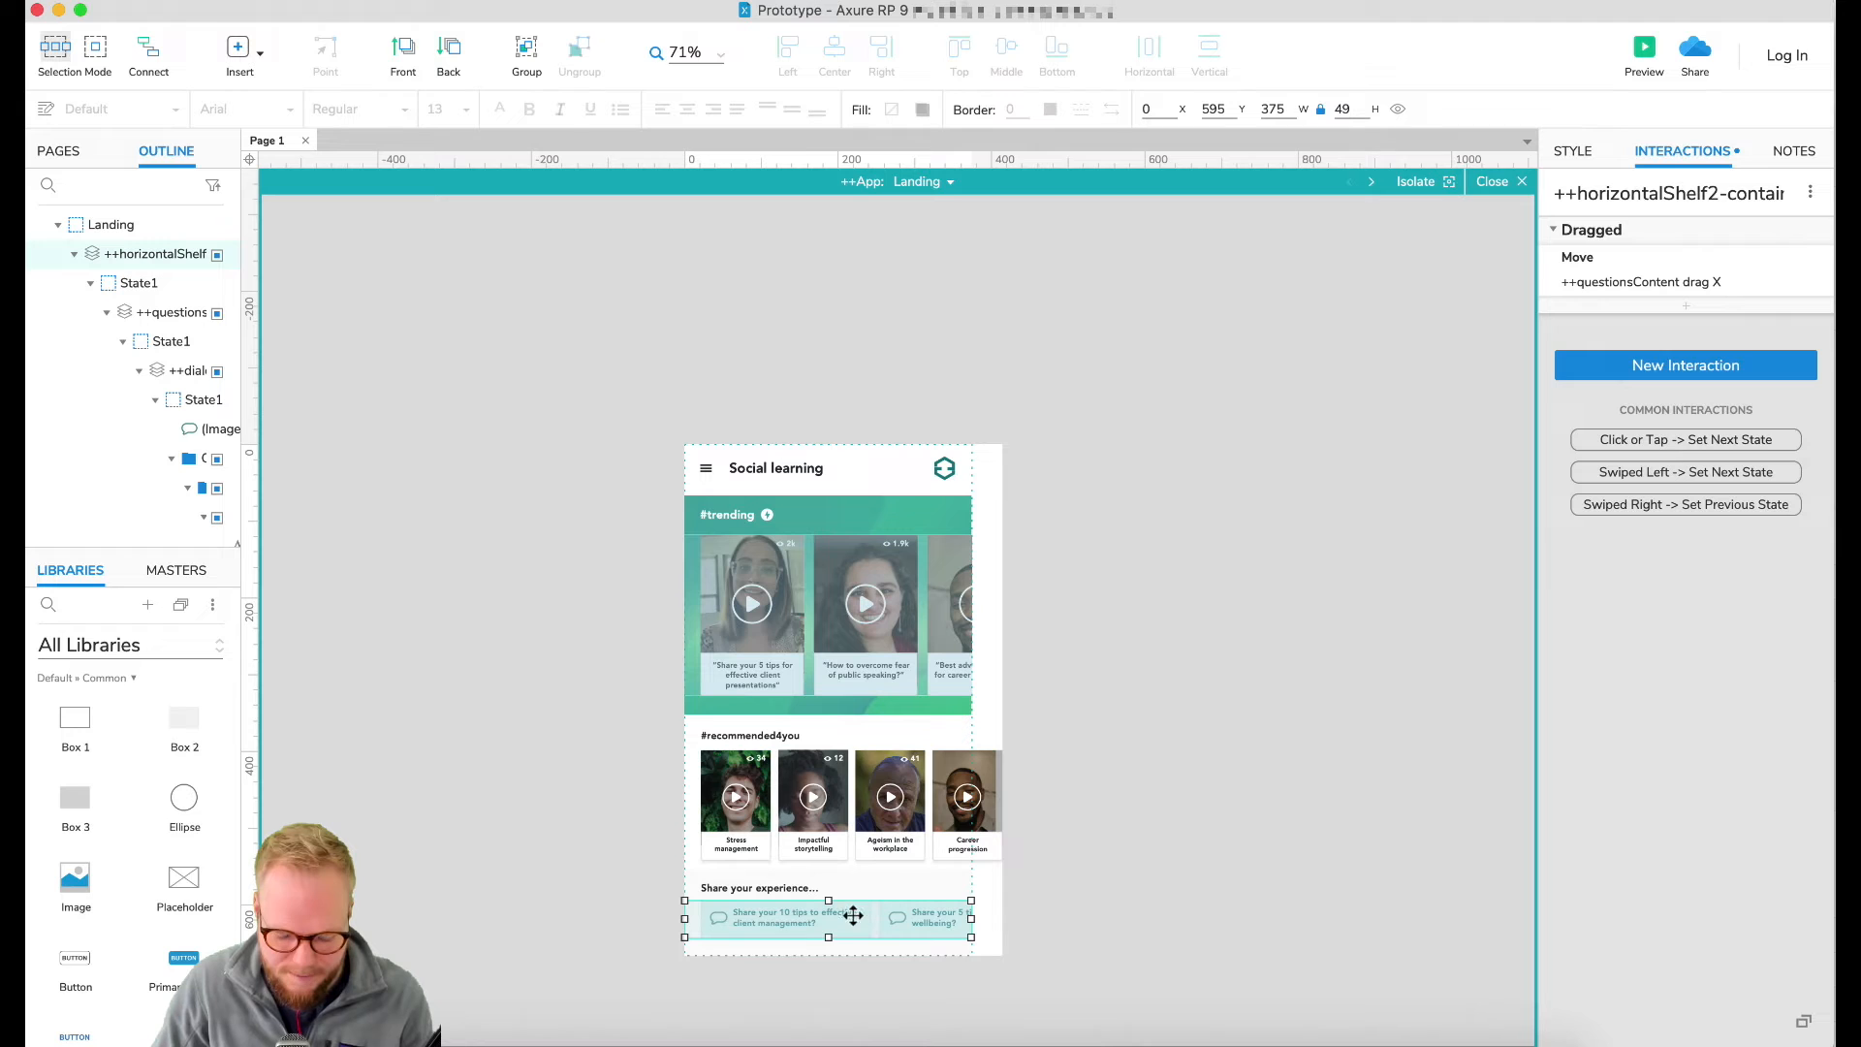
{"action": "left_click", "coordinate": [1716, 369]}
{"action": "left_click", "coordinate": [1655, 405]}
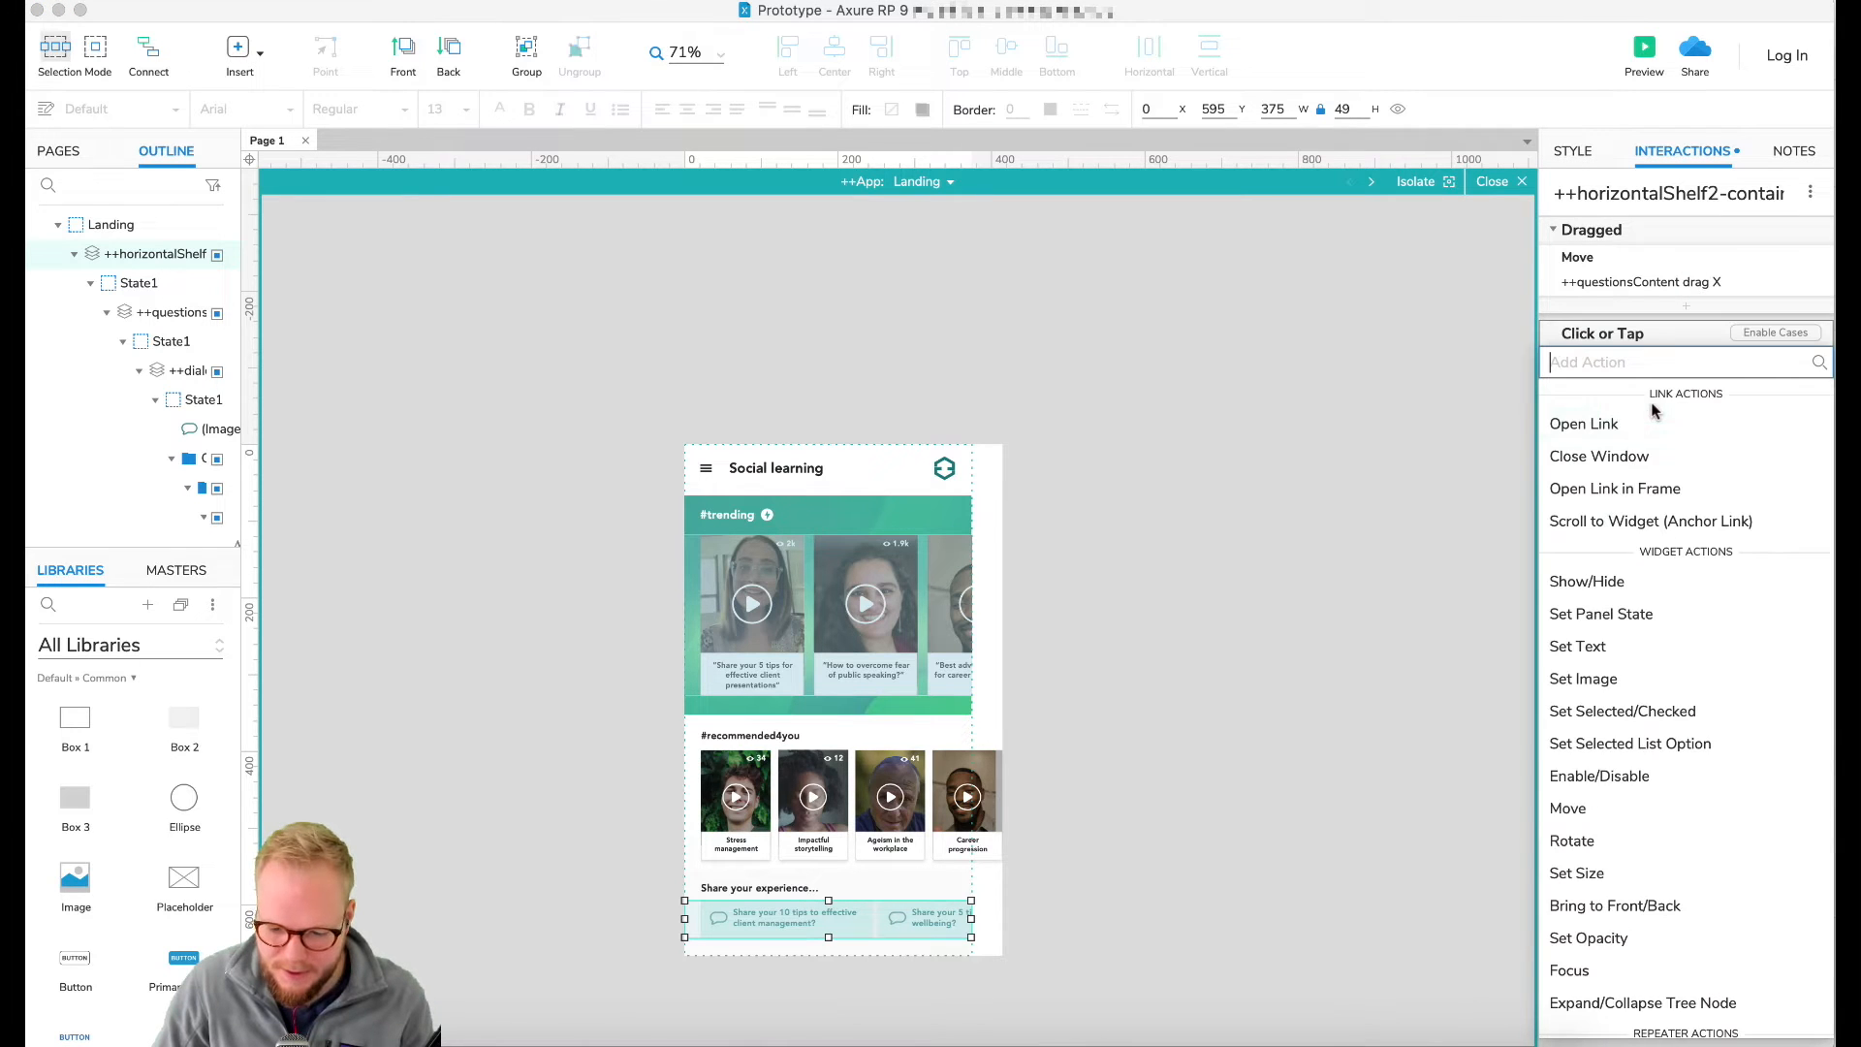
{"action": "left_click", "coordinate": [1584, 423]}
{"action": "key", "text": "Escape"}
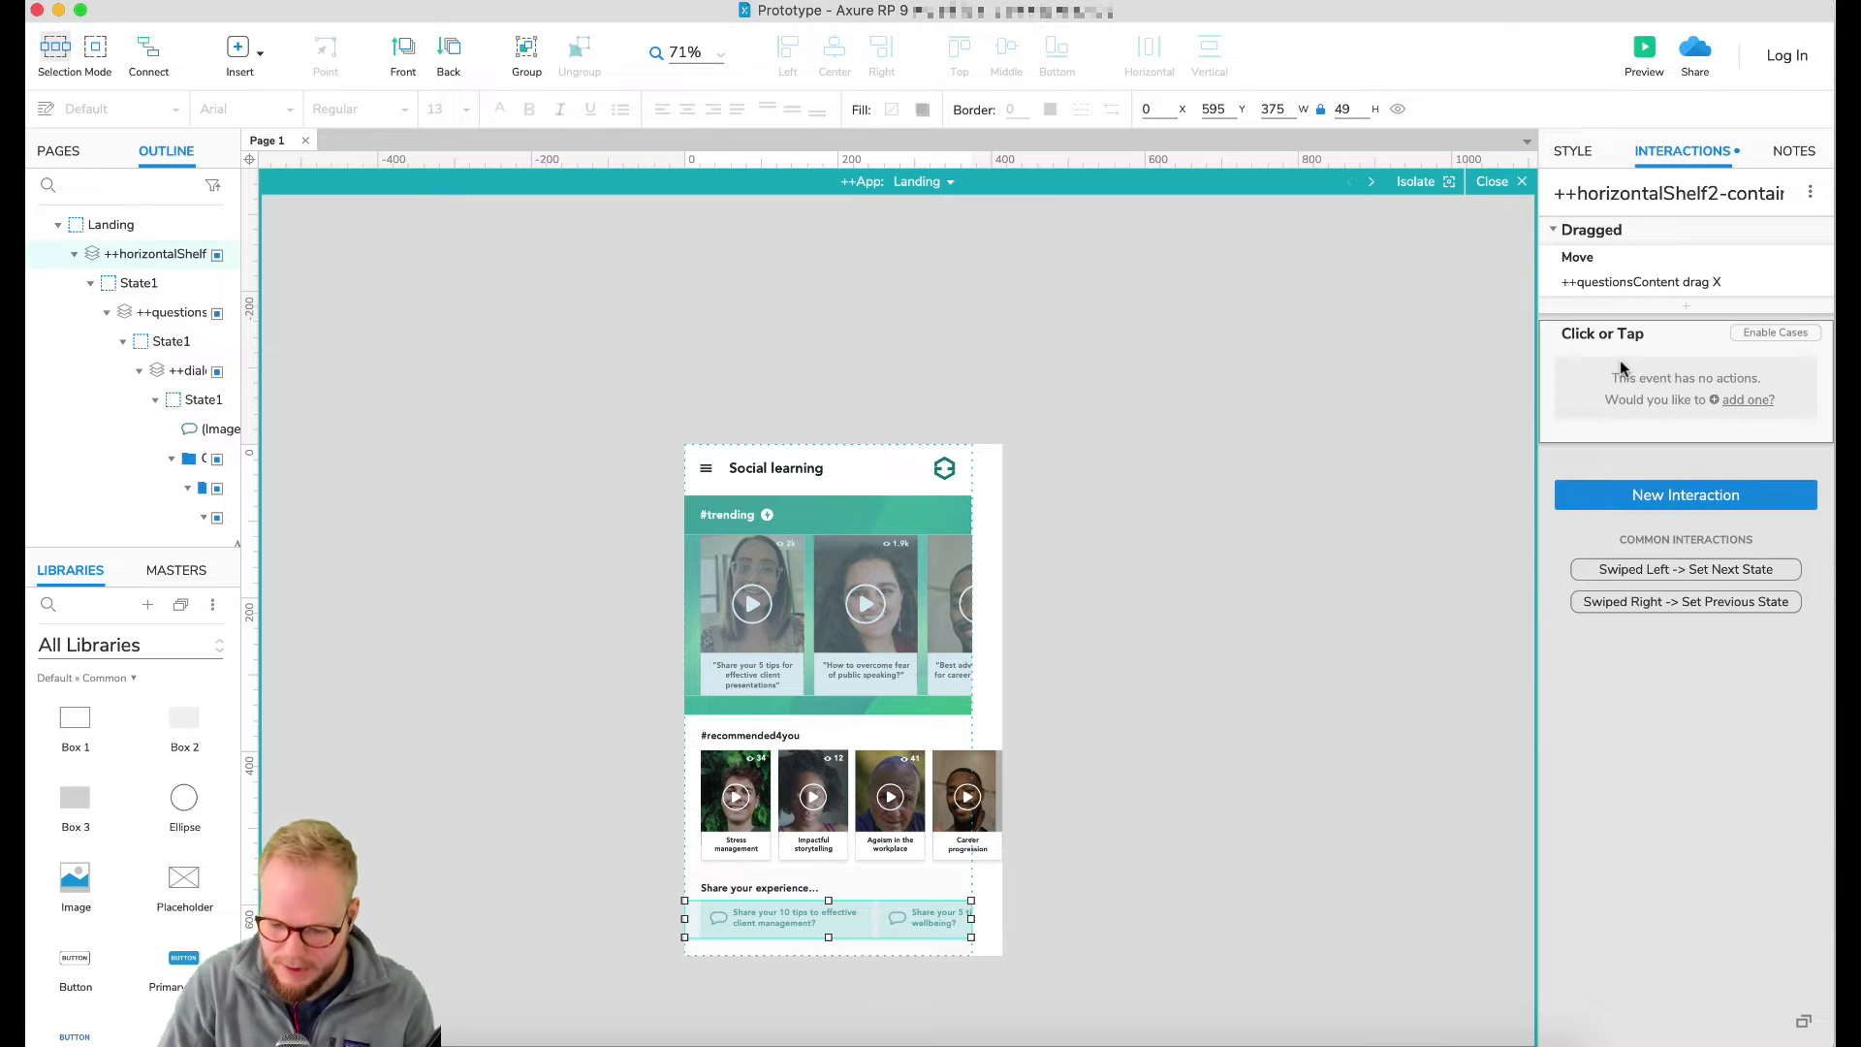
Step: Add a Set Panel State action switching ++App to Recording with a 500 ms Slide Left animation
{"action": "left_click", "coordinate": [1622, 368]}
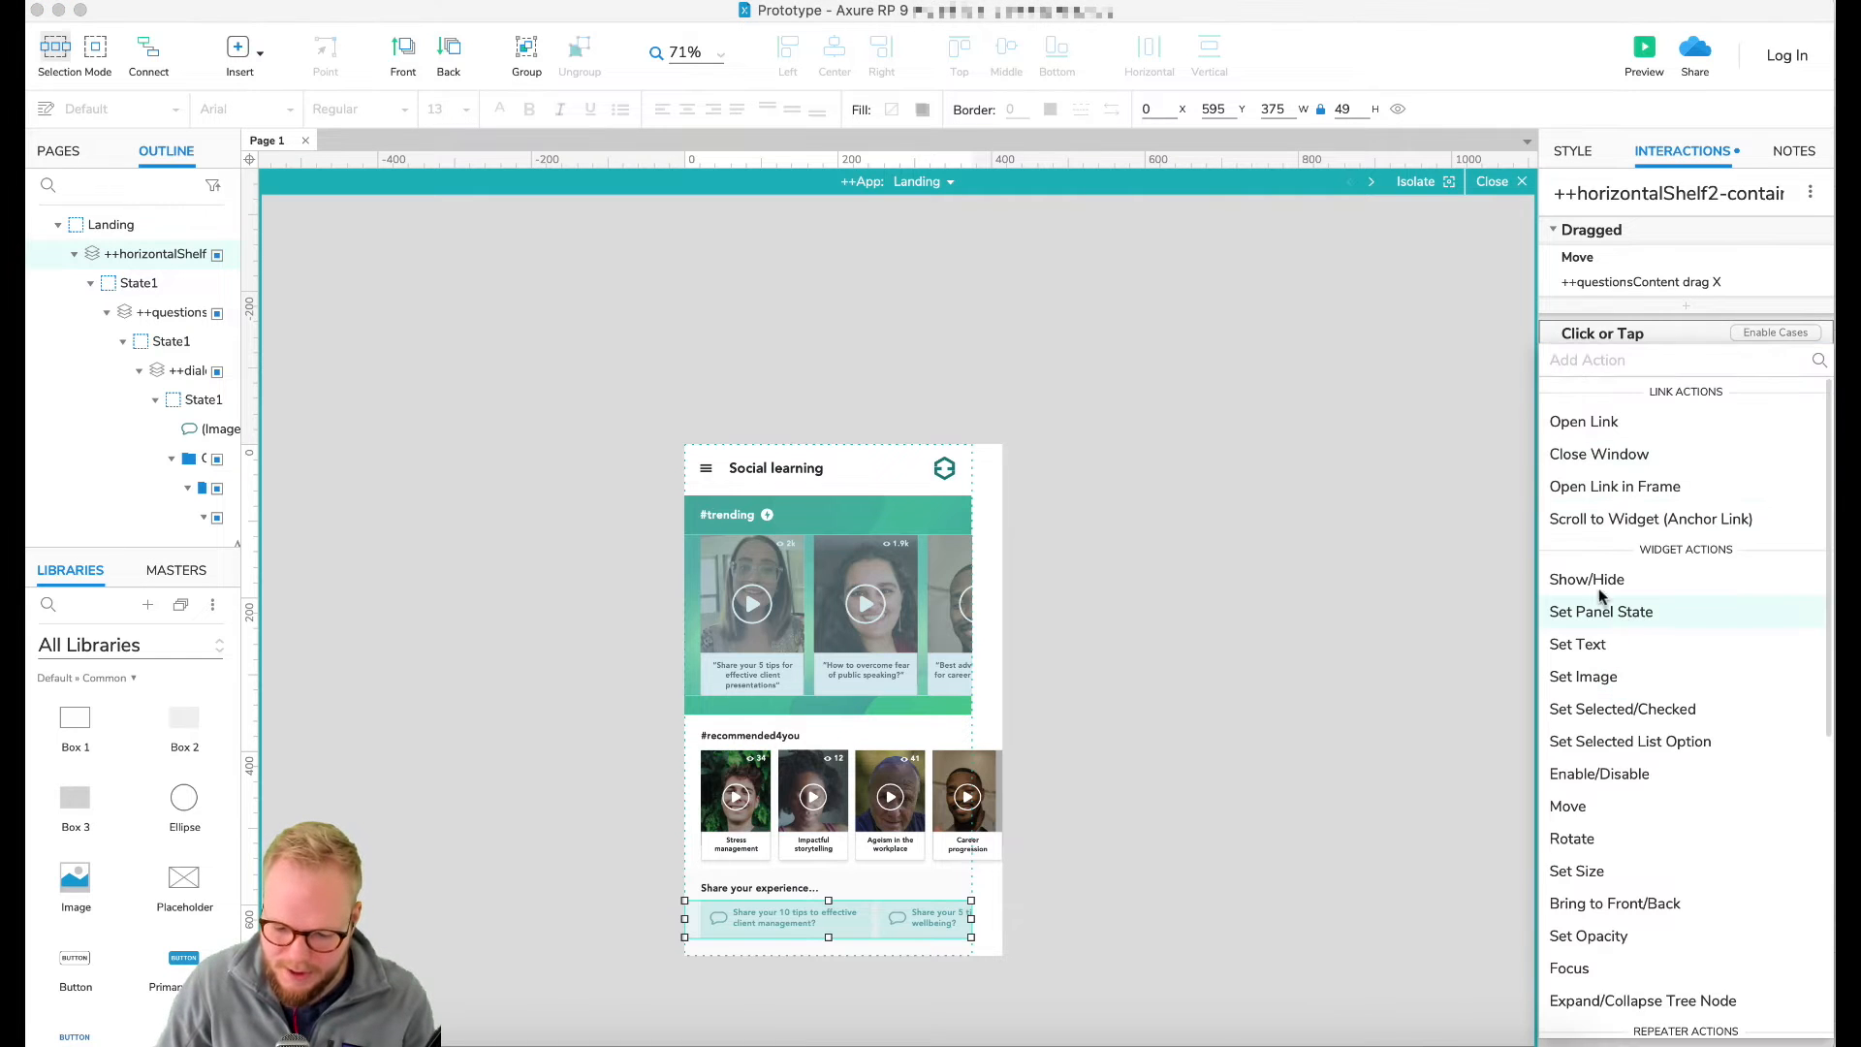
{"action": "left_click", "coordinate": [1617, 613]}
{"action": "left_click", "coordinate": [1632, 509]}
{"action": "left_click", "coordinate": [1634, 502]}
{"action": "left_click", "coordinate": [1635, 561]}
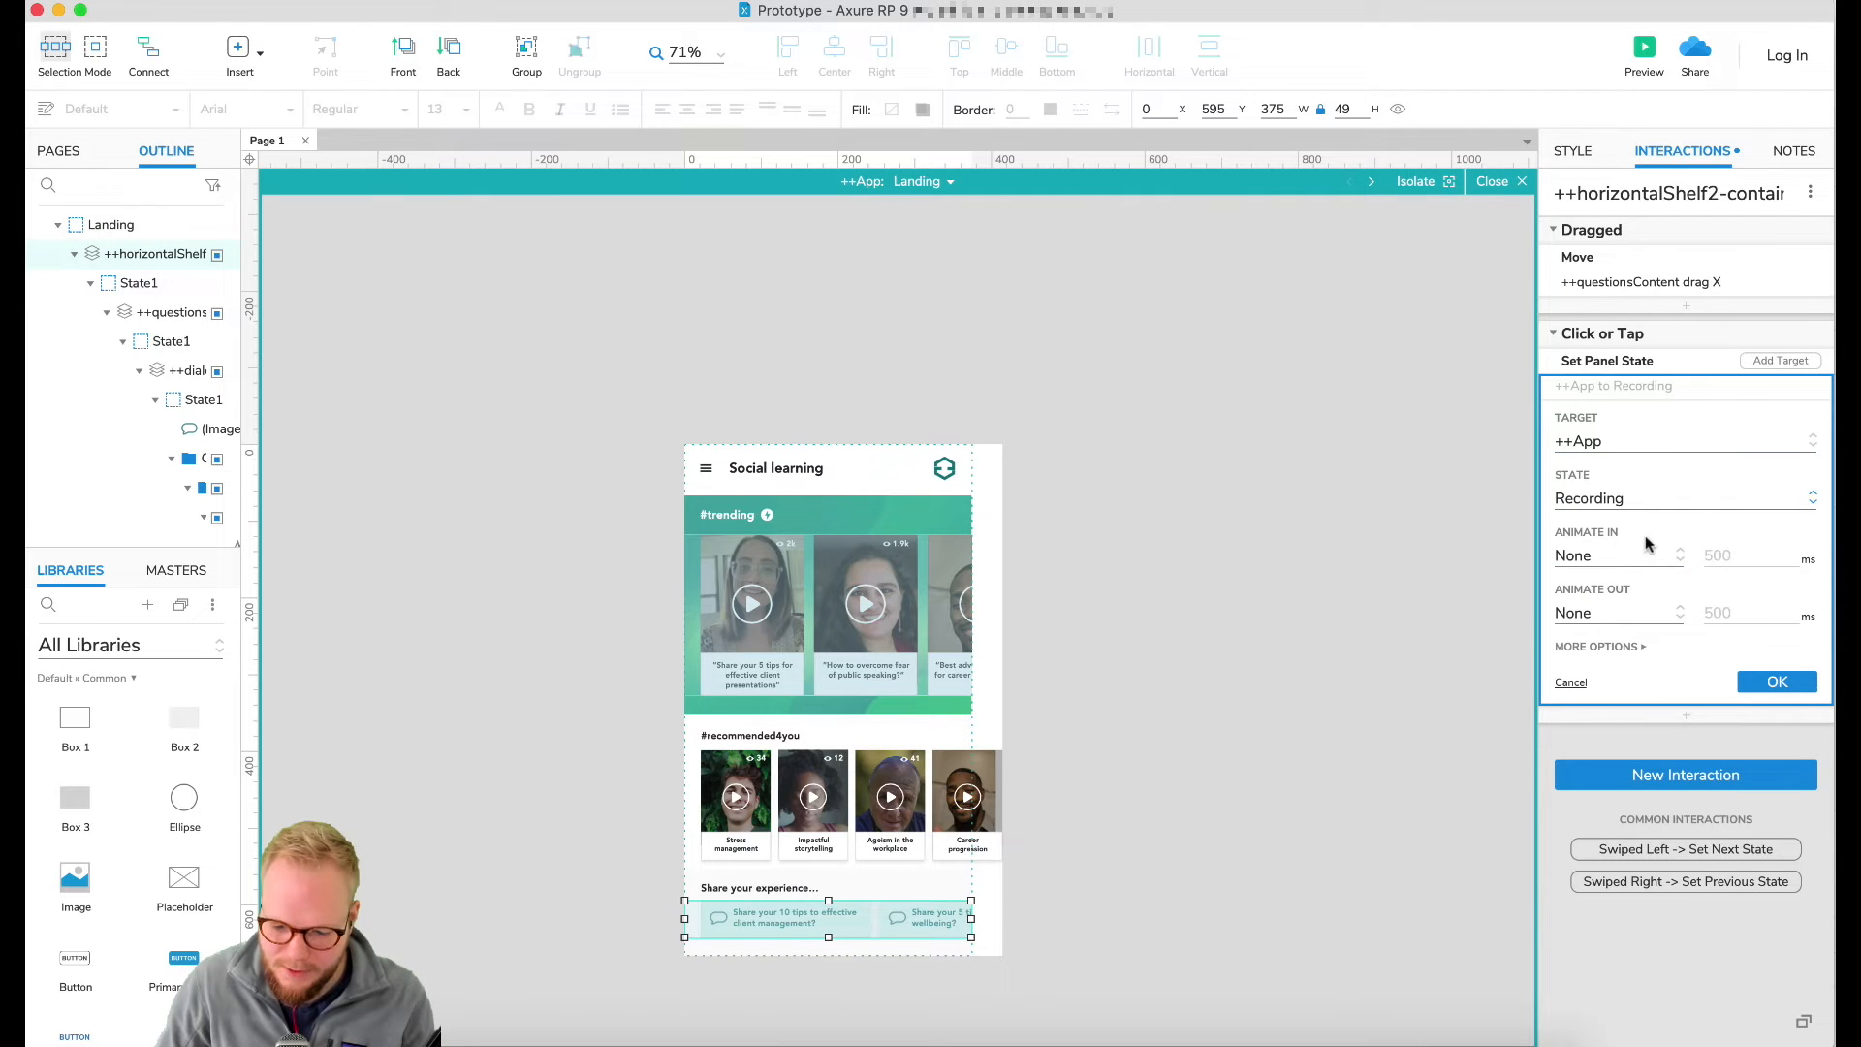
{"action": "left_click", "coordinate": [1602, 561]}
{"action": "left_click", "coordinate": [1600, 678]}
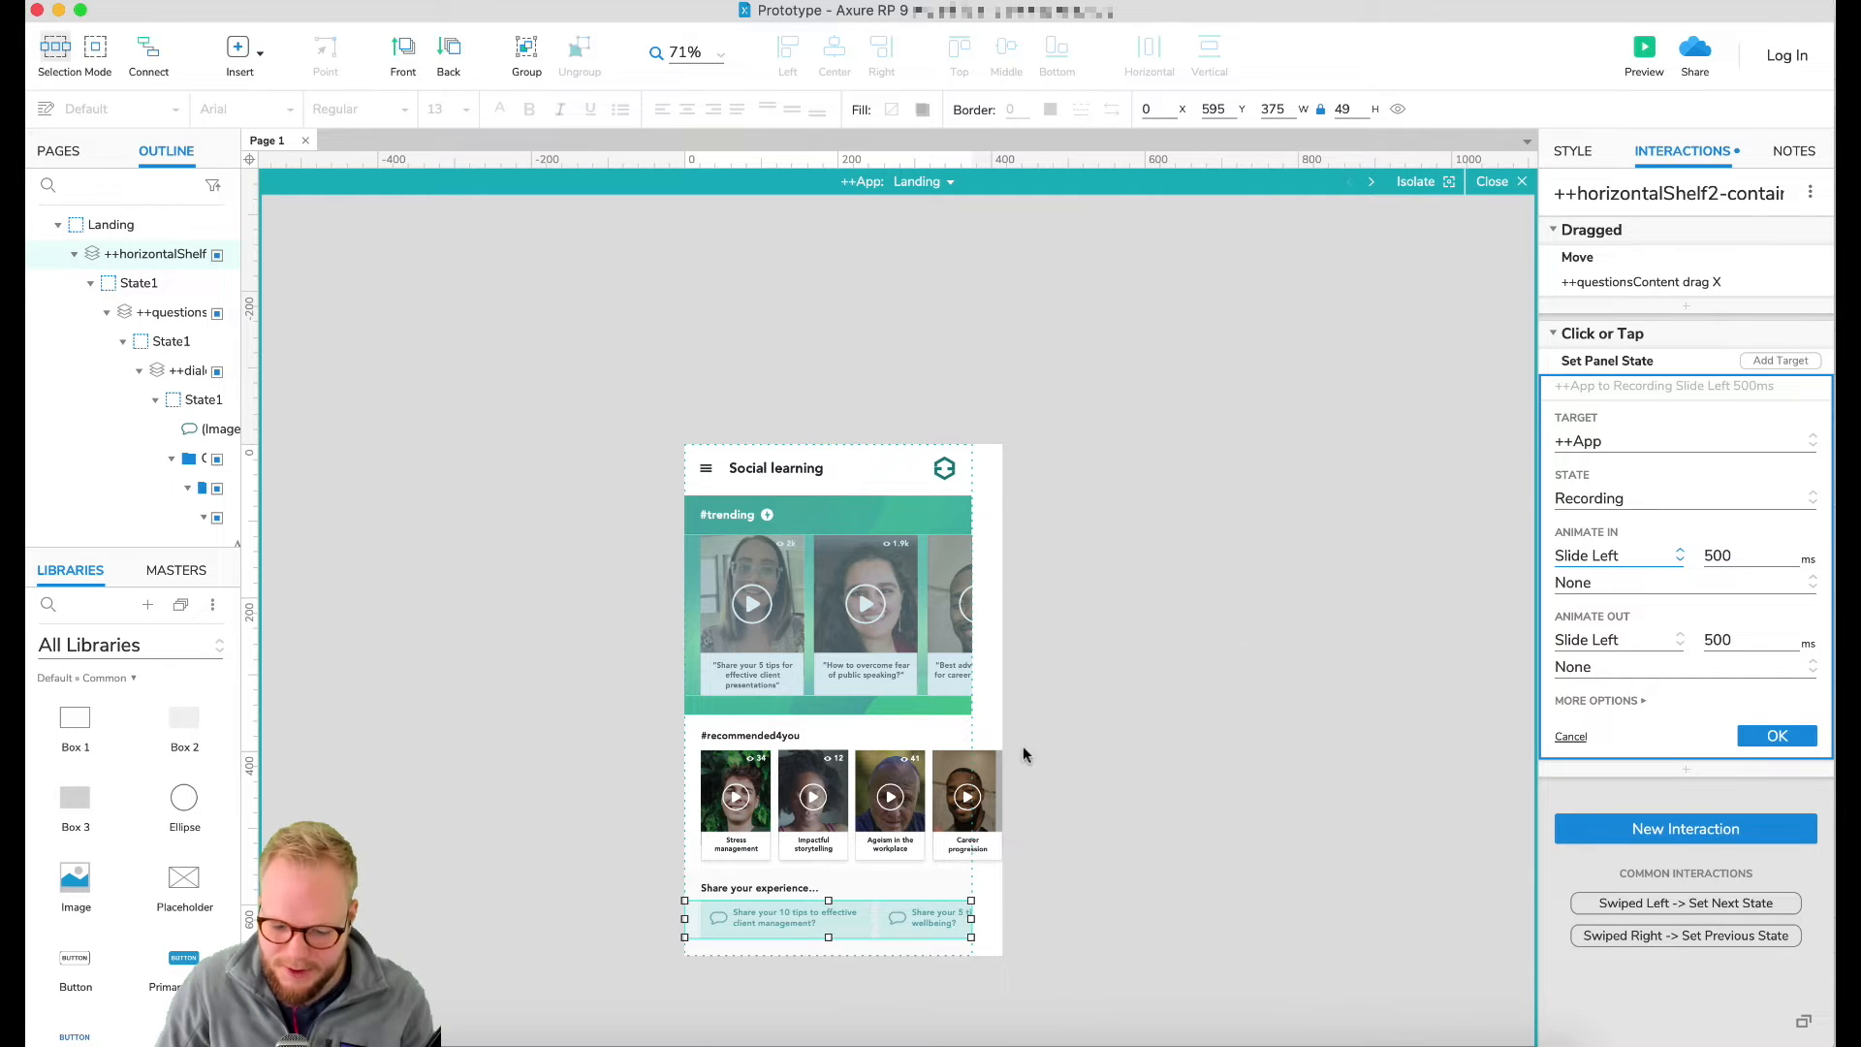
{"action": "left_click", "coordinate": [1770, 735]}
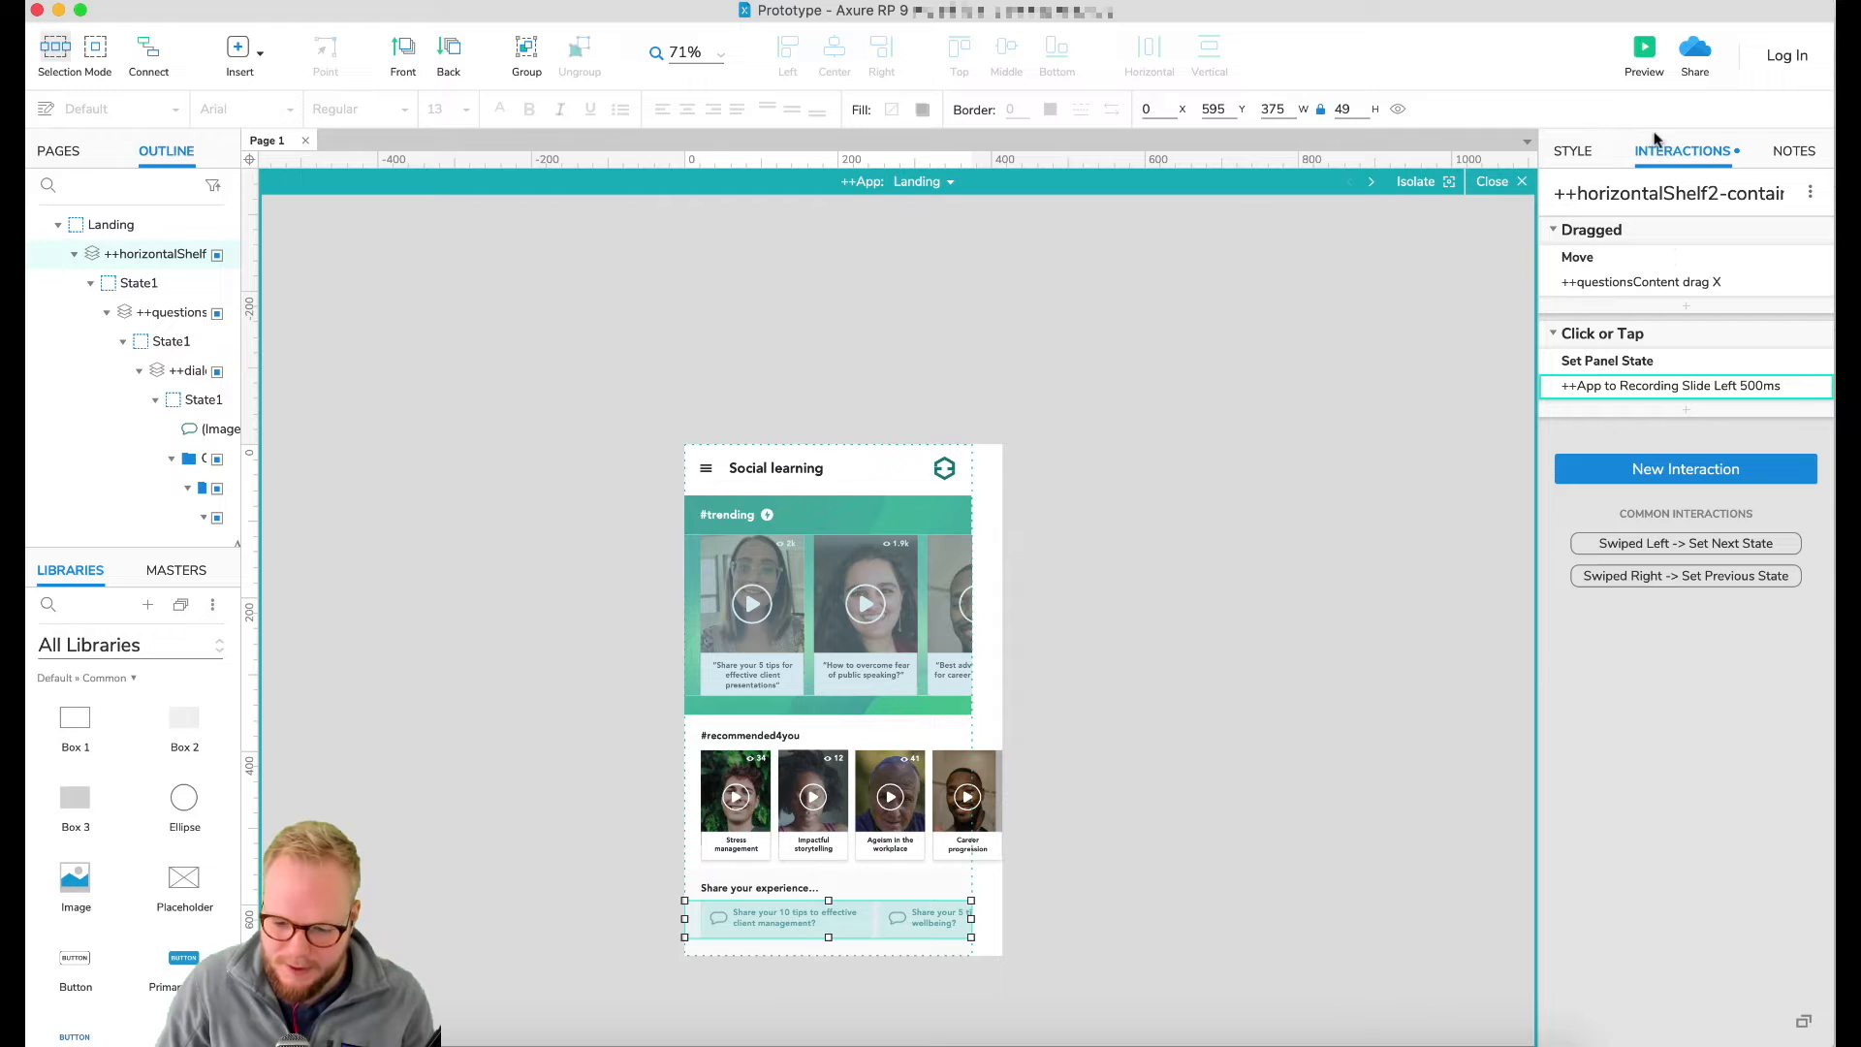
Step: Preview the prototype in the browser and test the transition from the experience shelf to the Recording screen
{"action": "left_click", "coordinate": [1642, 55]}
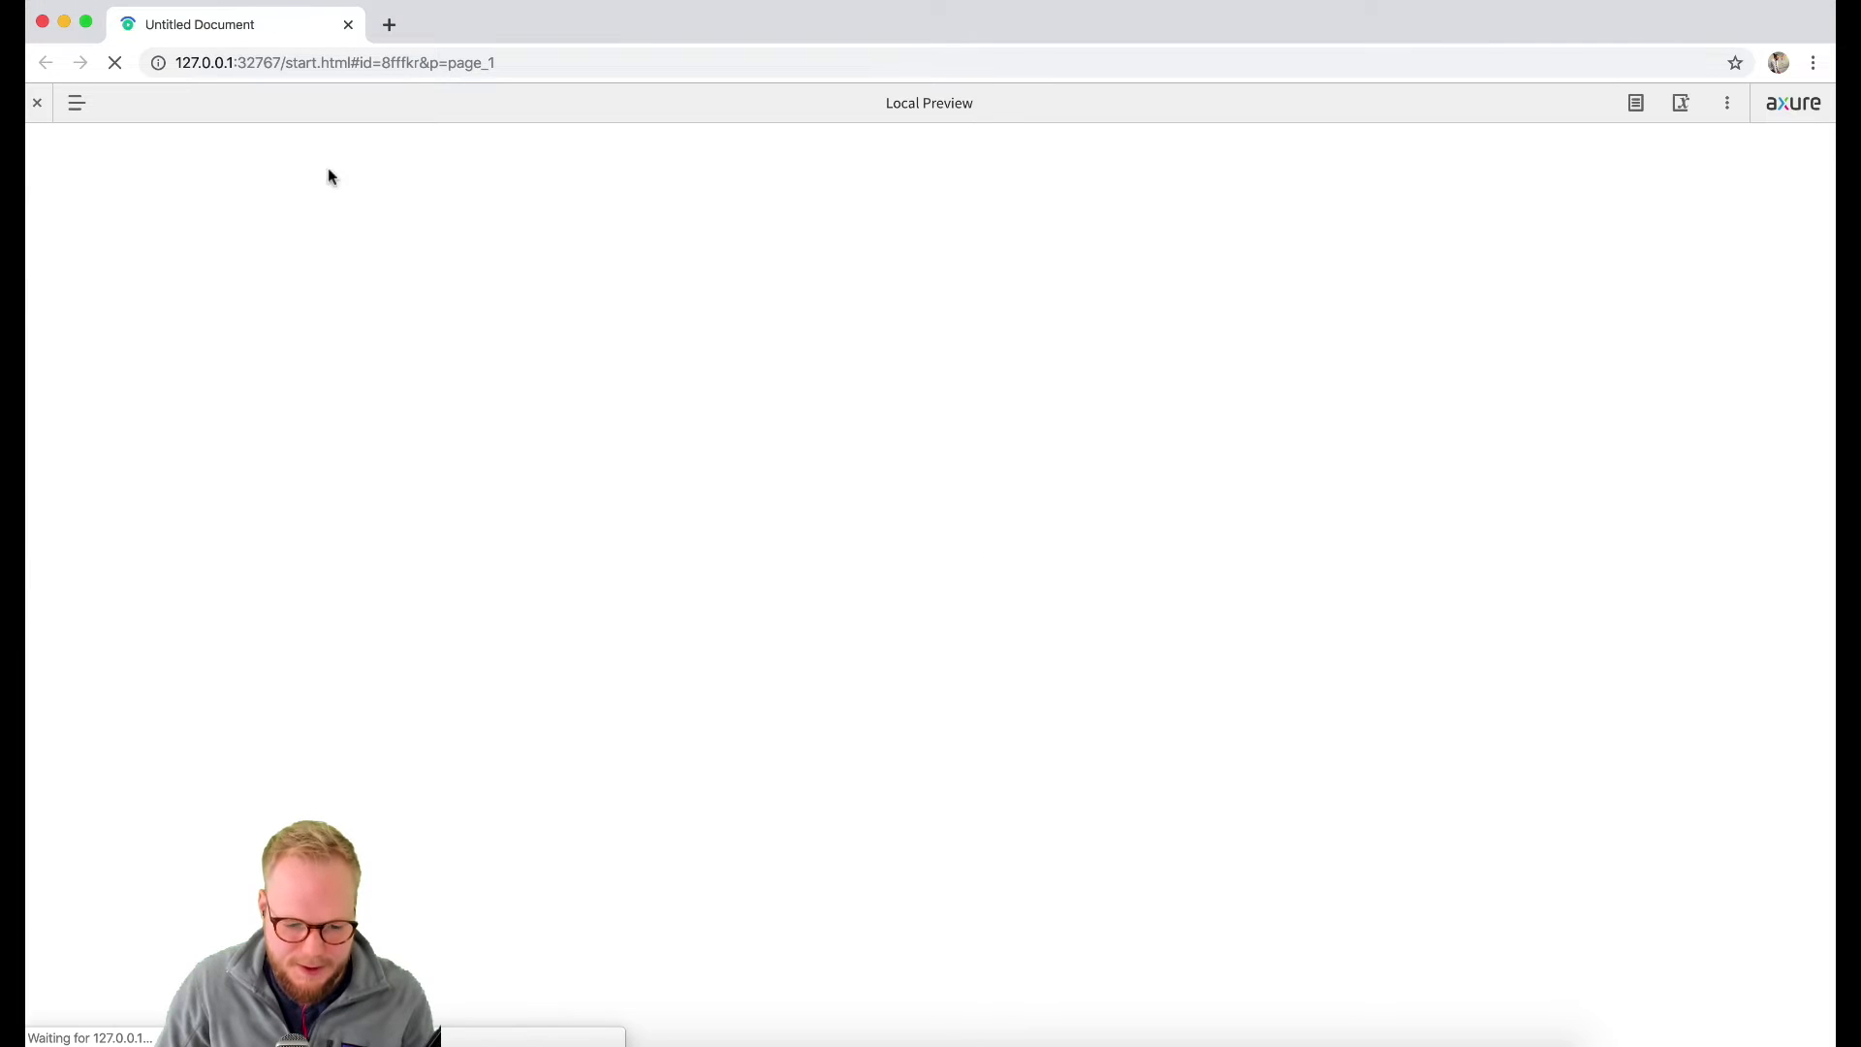
{"action": "left_click", "coordinate": [40, 106]}
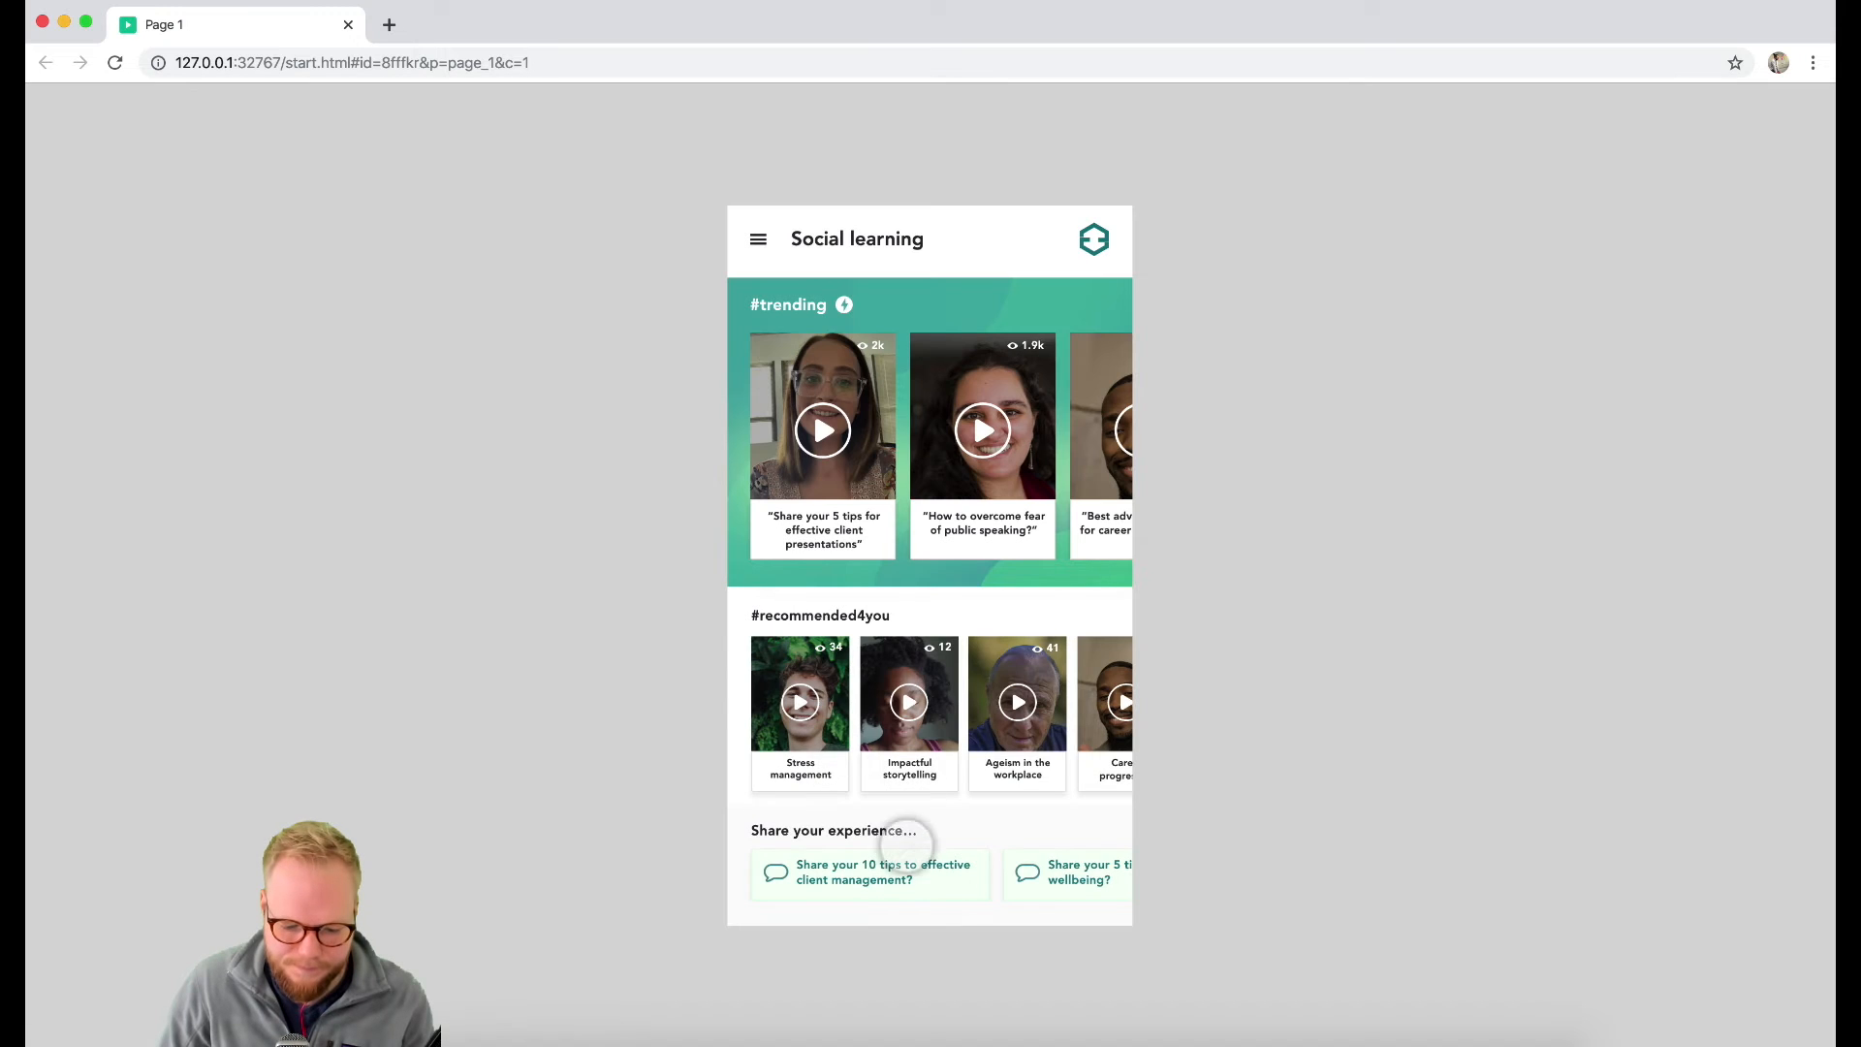
{"action": "left_click", "coordinate": [919, 875]}
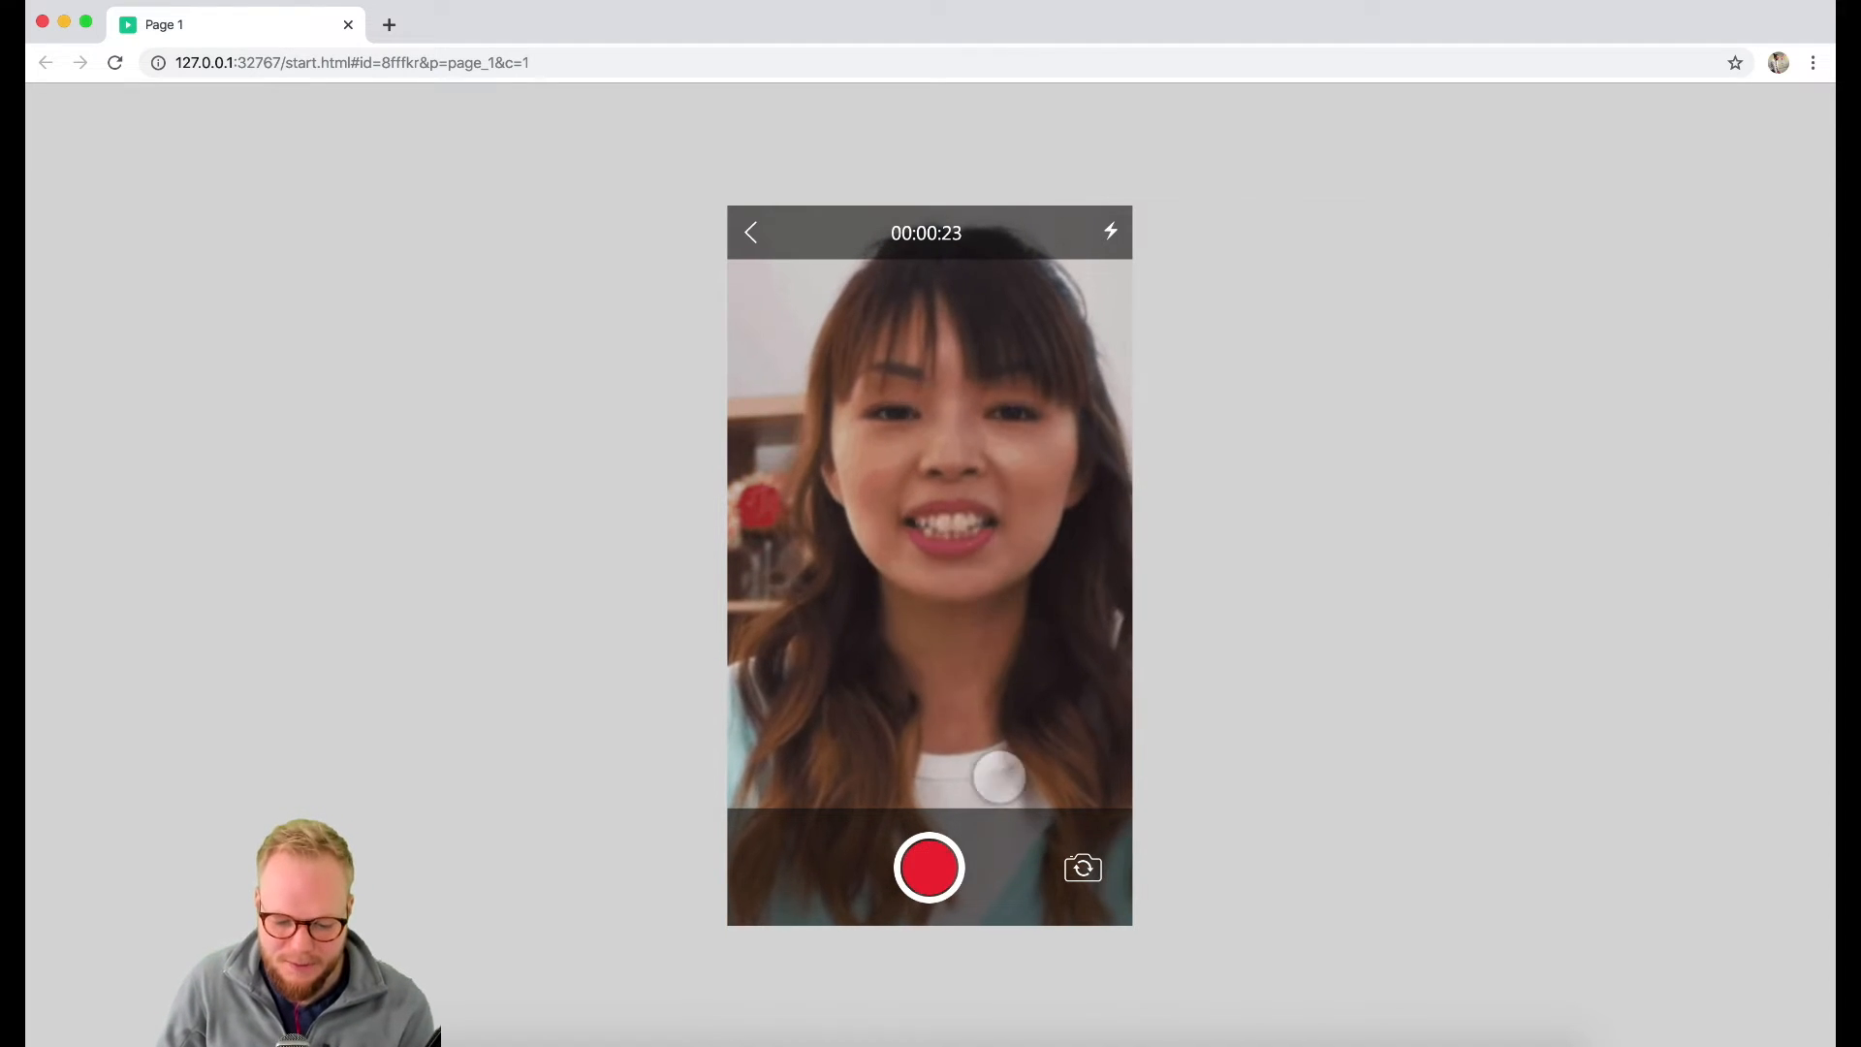
{"action": "left_click", "coordinate": [353, 27]}
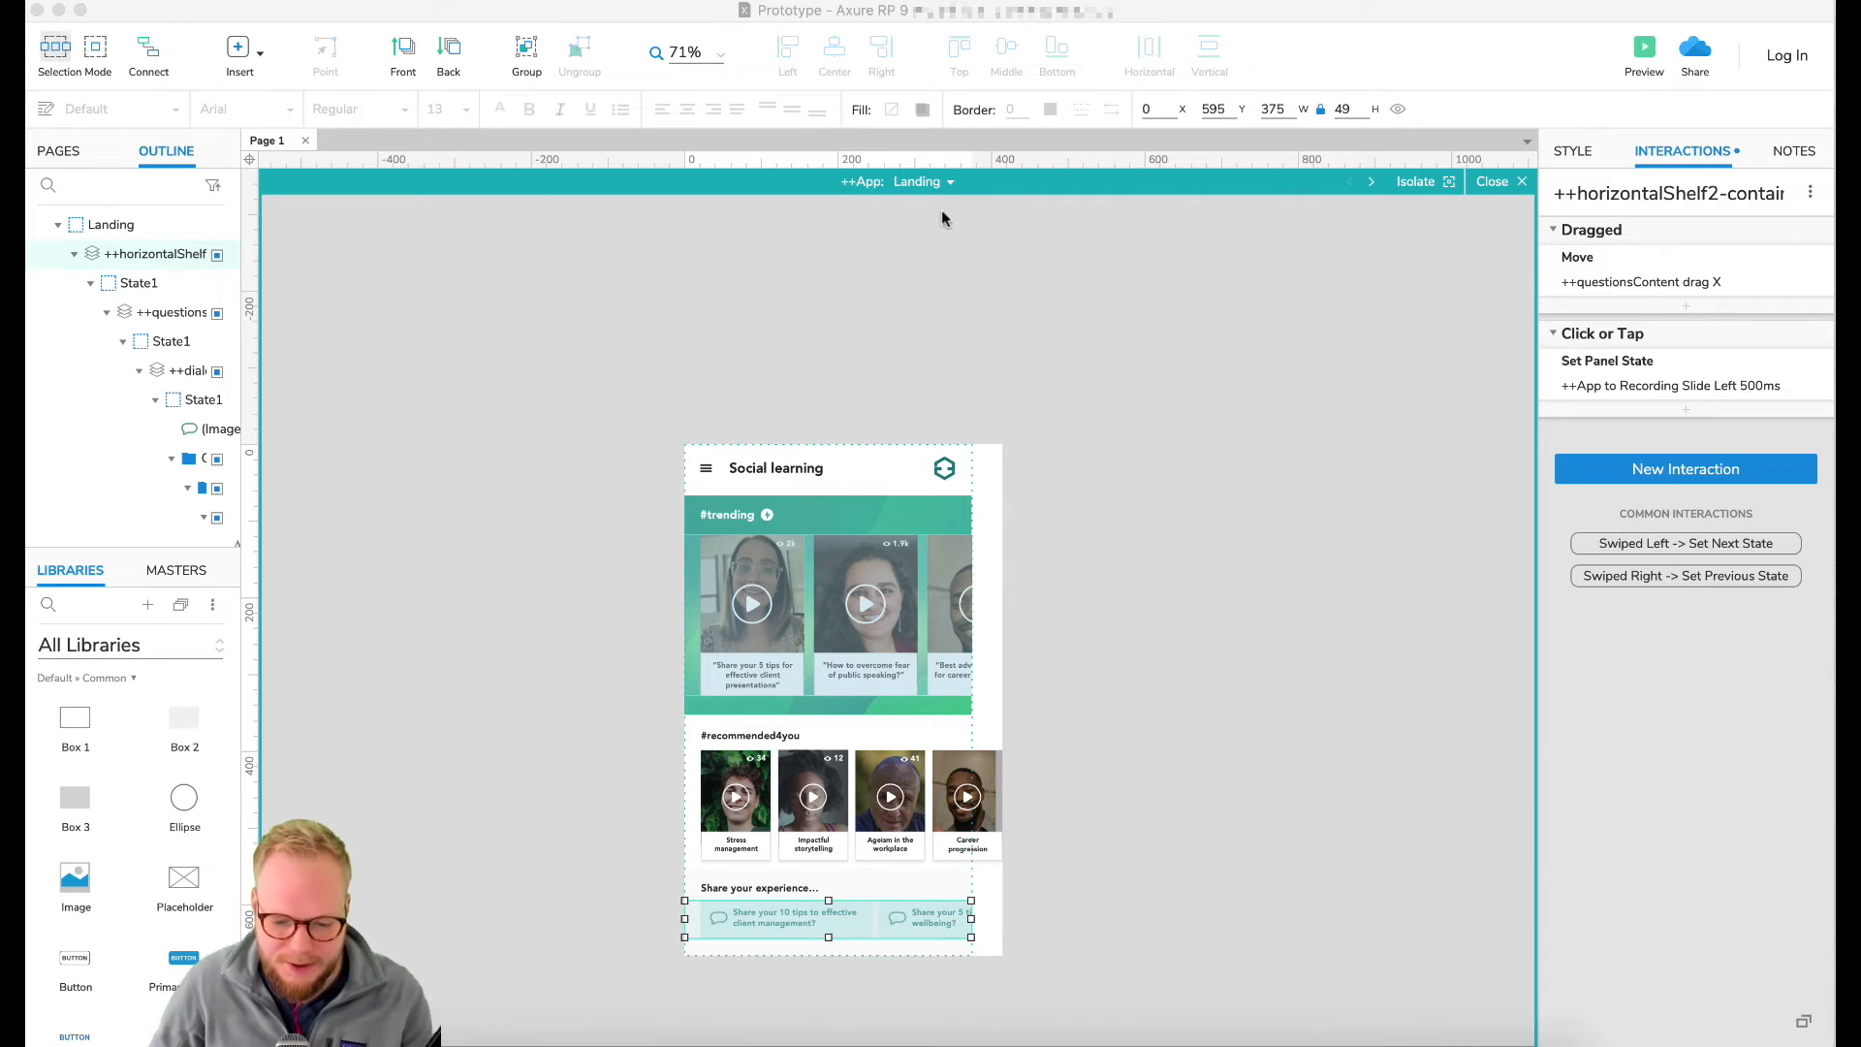
Step: In the Recording state, move the selfie image sideways to about x -49 so the woman is clear of the dark bars and controls
{"action": "left_click", "coordinate": [940, 182]}
{"action": "left_click", "coordinate": [962, 237]}
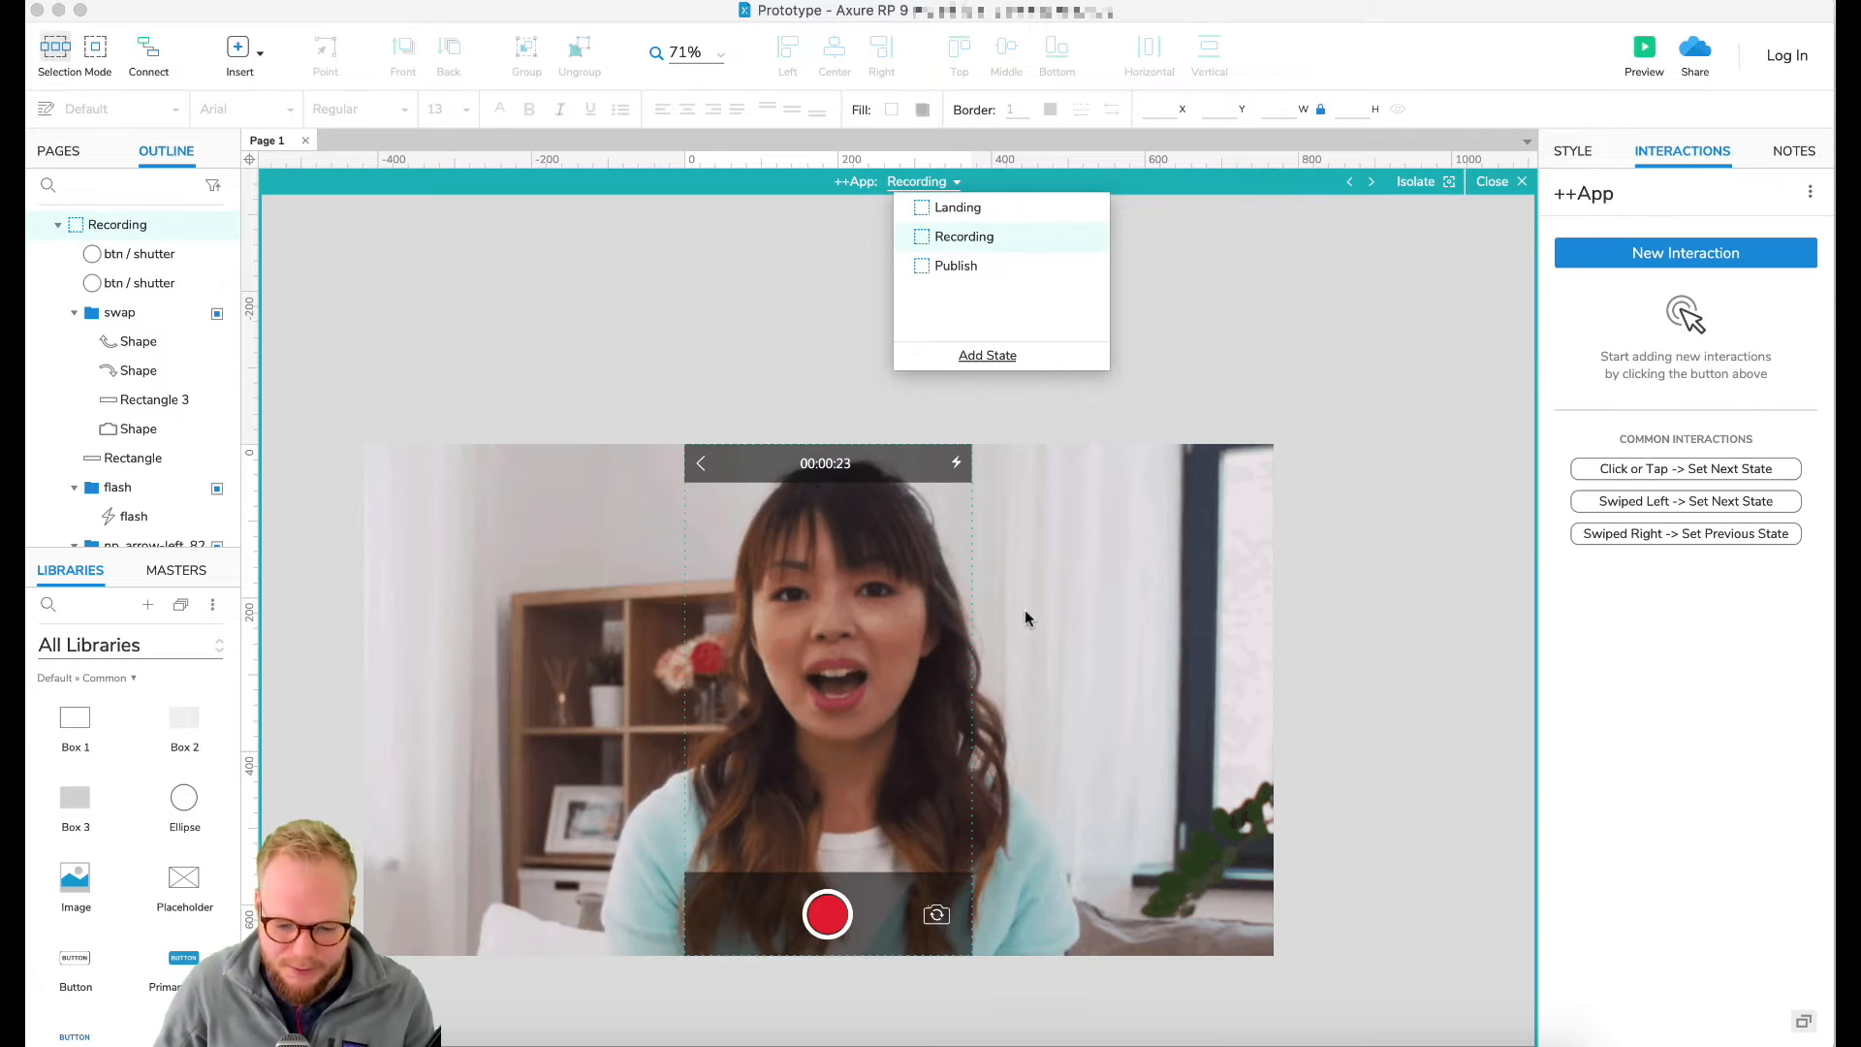
{"action": "left_click", "coordinate": [849, 679]}
{"action": "scroll", "coordinate": [961, 740], "scroll_direction": "down", "scroll_amount": 1}
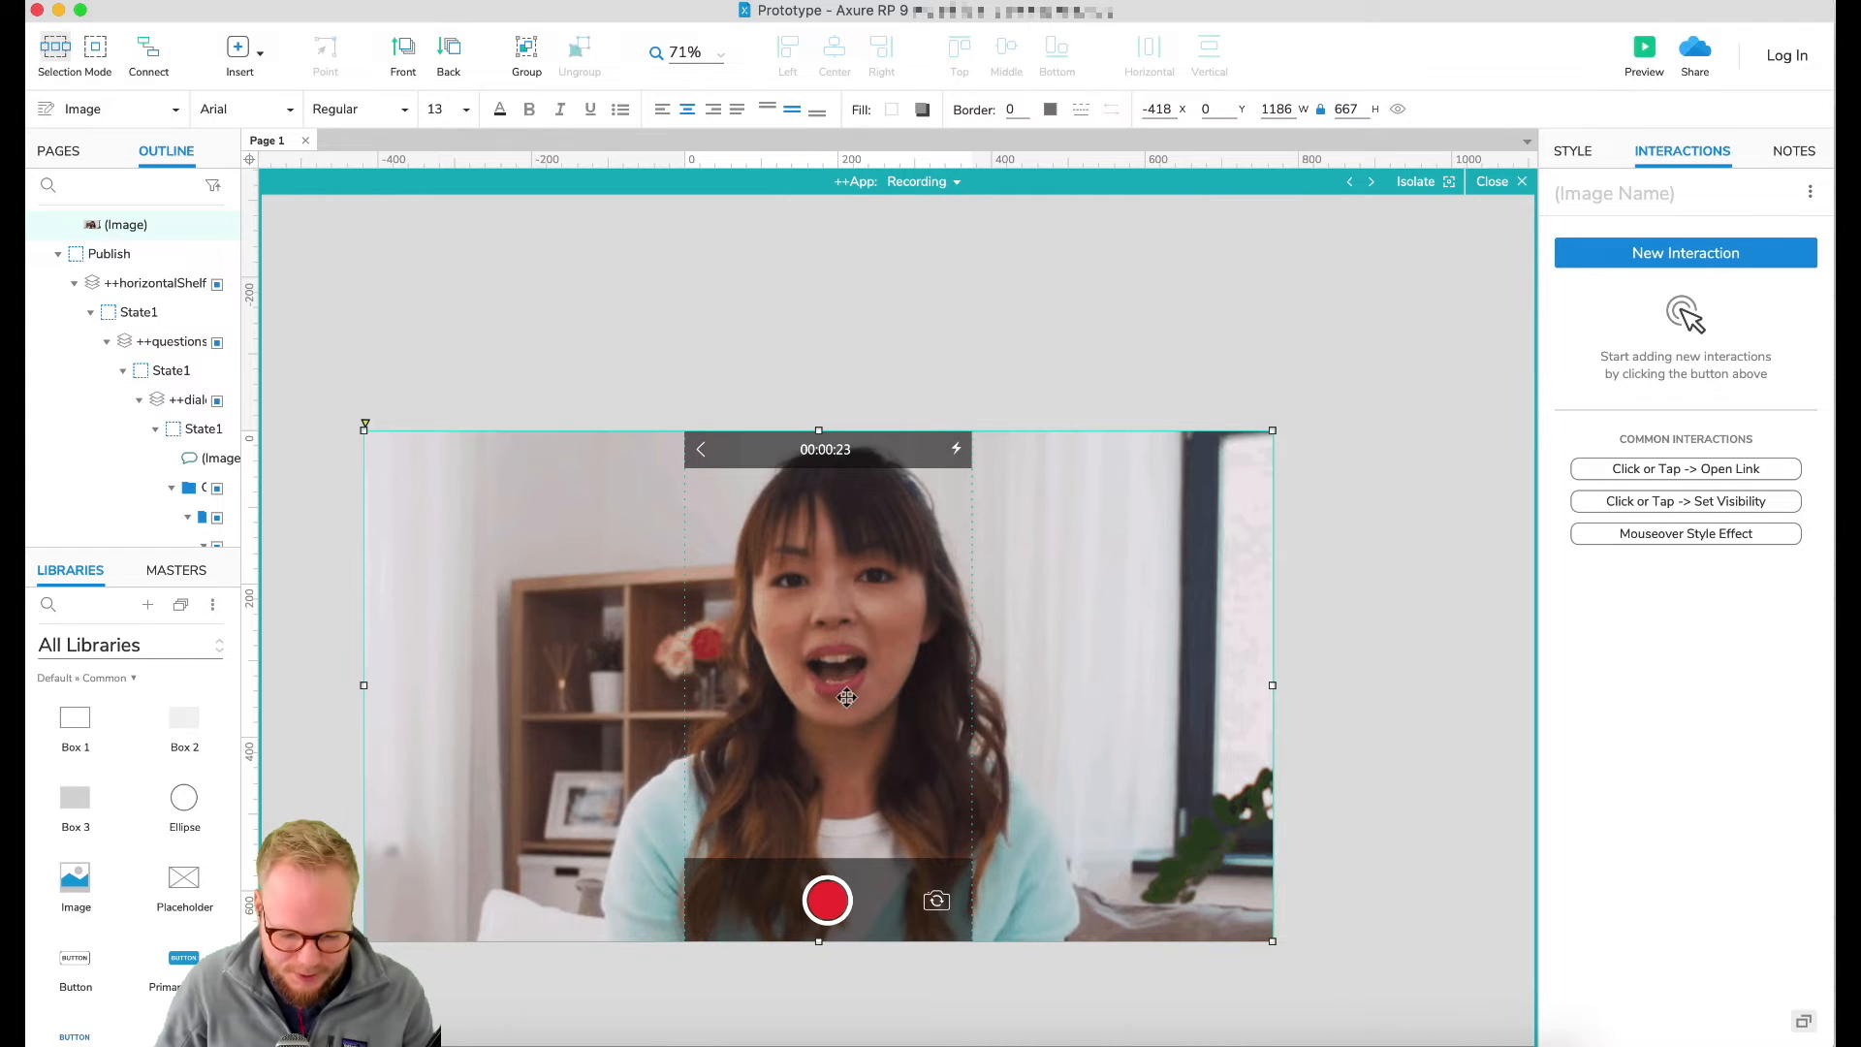
{"action": "left_click_drag", "start_coordinate": [871, 683], "coordinate": [1138, 684]}
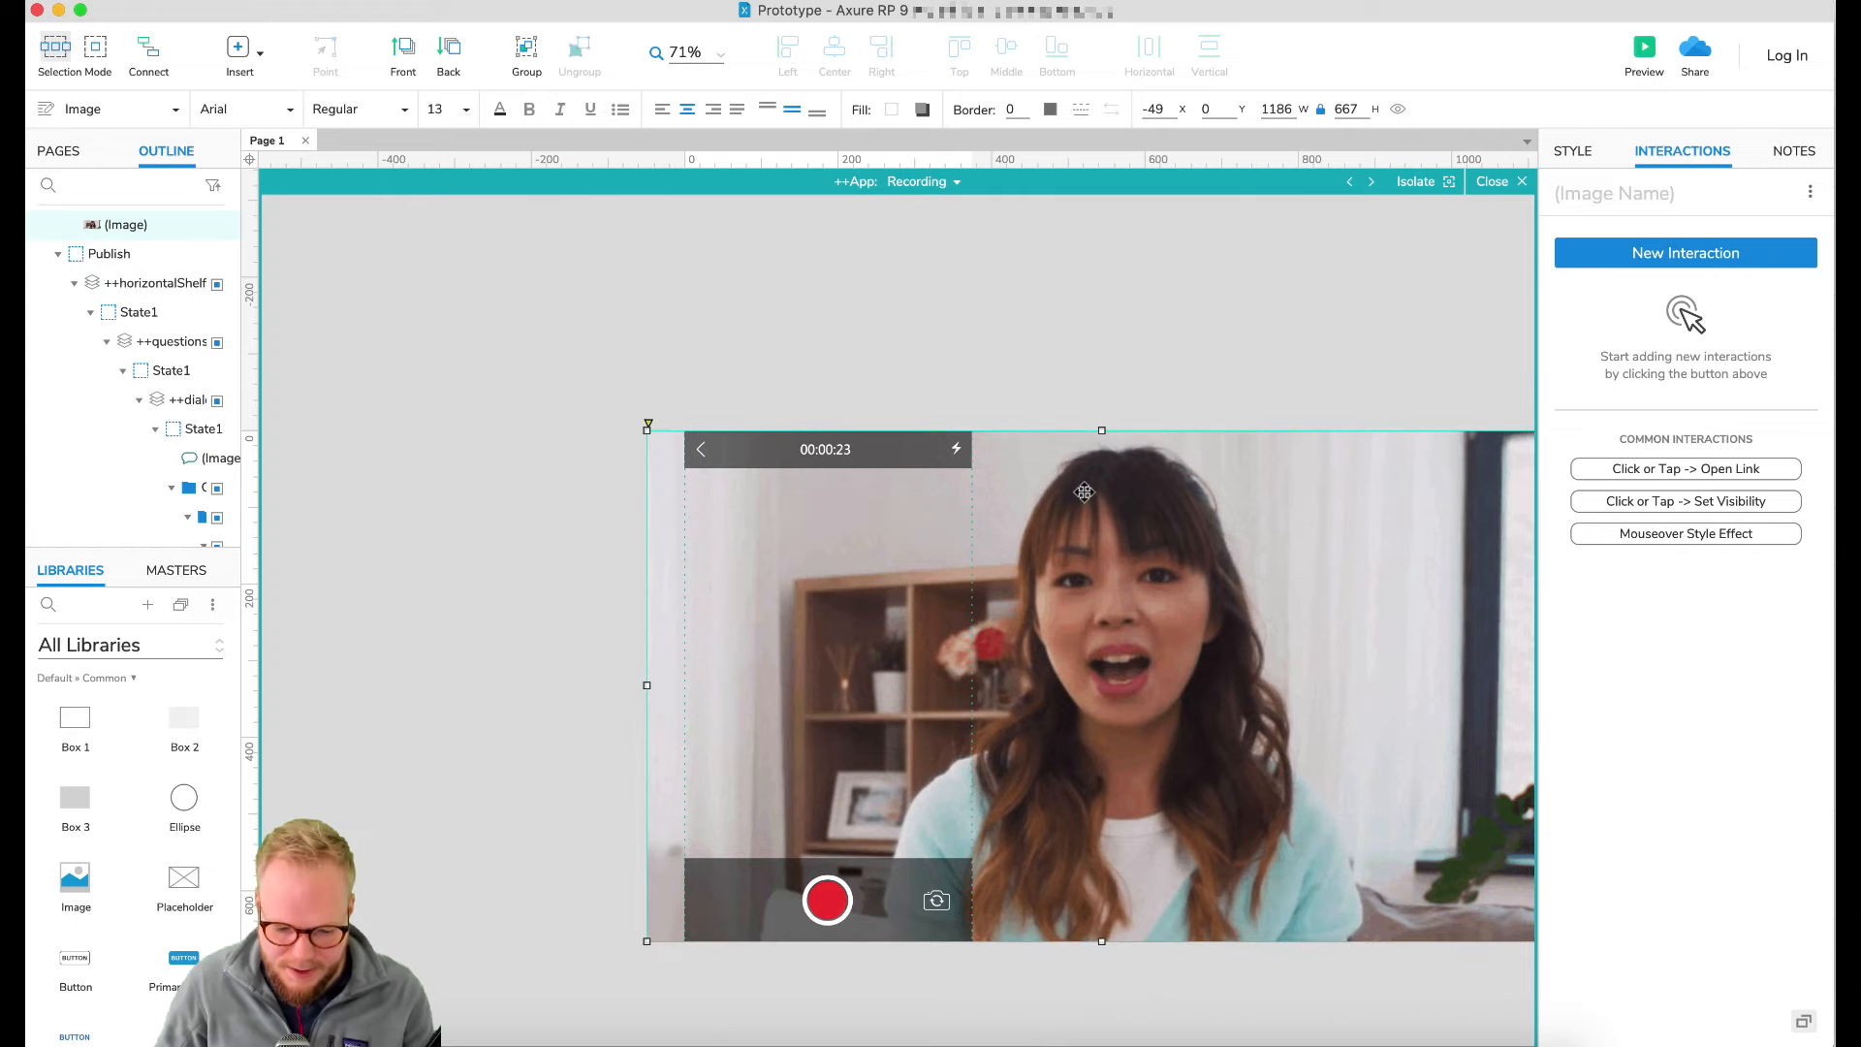
{"action": "left_click", "coordinate": [1200, 399]}
{"action": "scroll", "coordinate": [1338, 677], "scroll_direction": "up", "scroll_amount": 1}
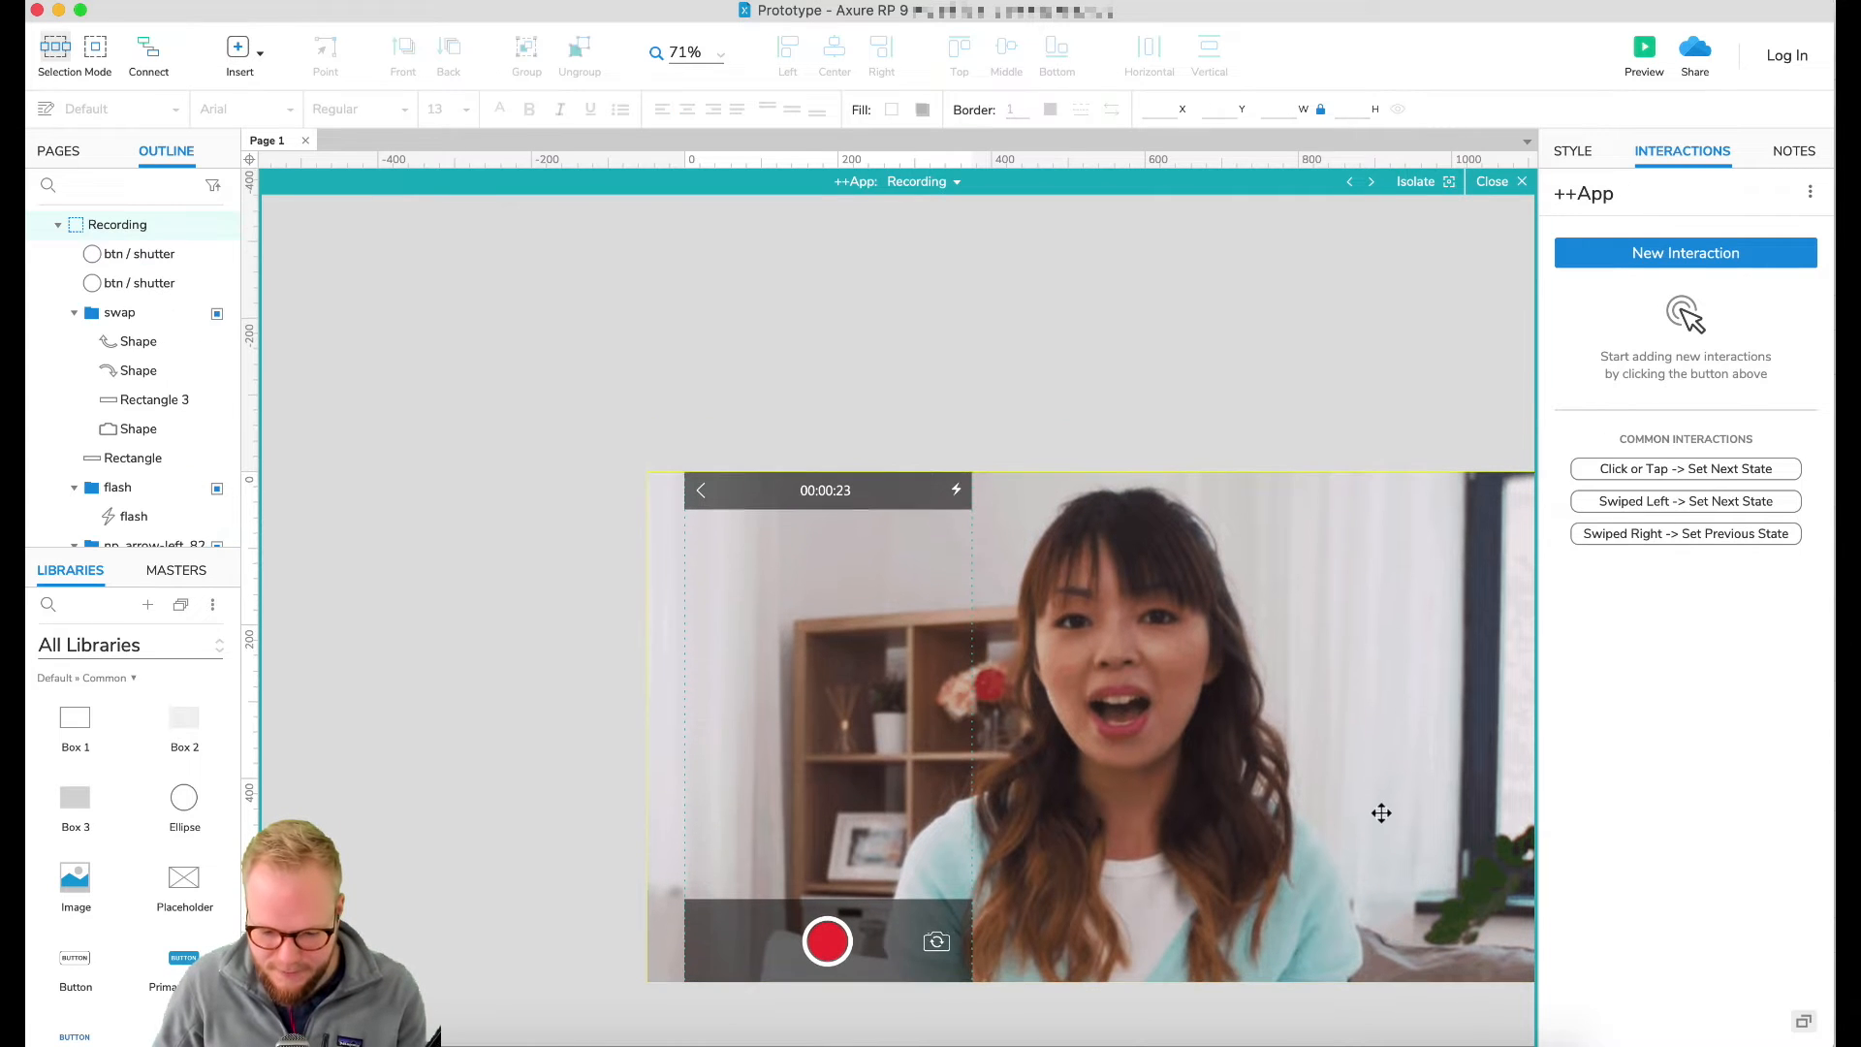
Step: Capture a portrait screenshot of the full-height part of the selfie image showing the woman
{"action": "scroll", "coordinate": [1381, 816], "scroll_direction": "up", "scroll_amount": 3}
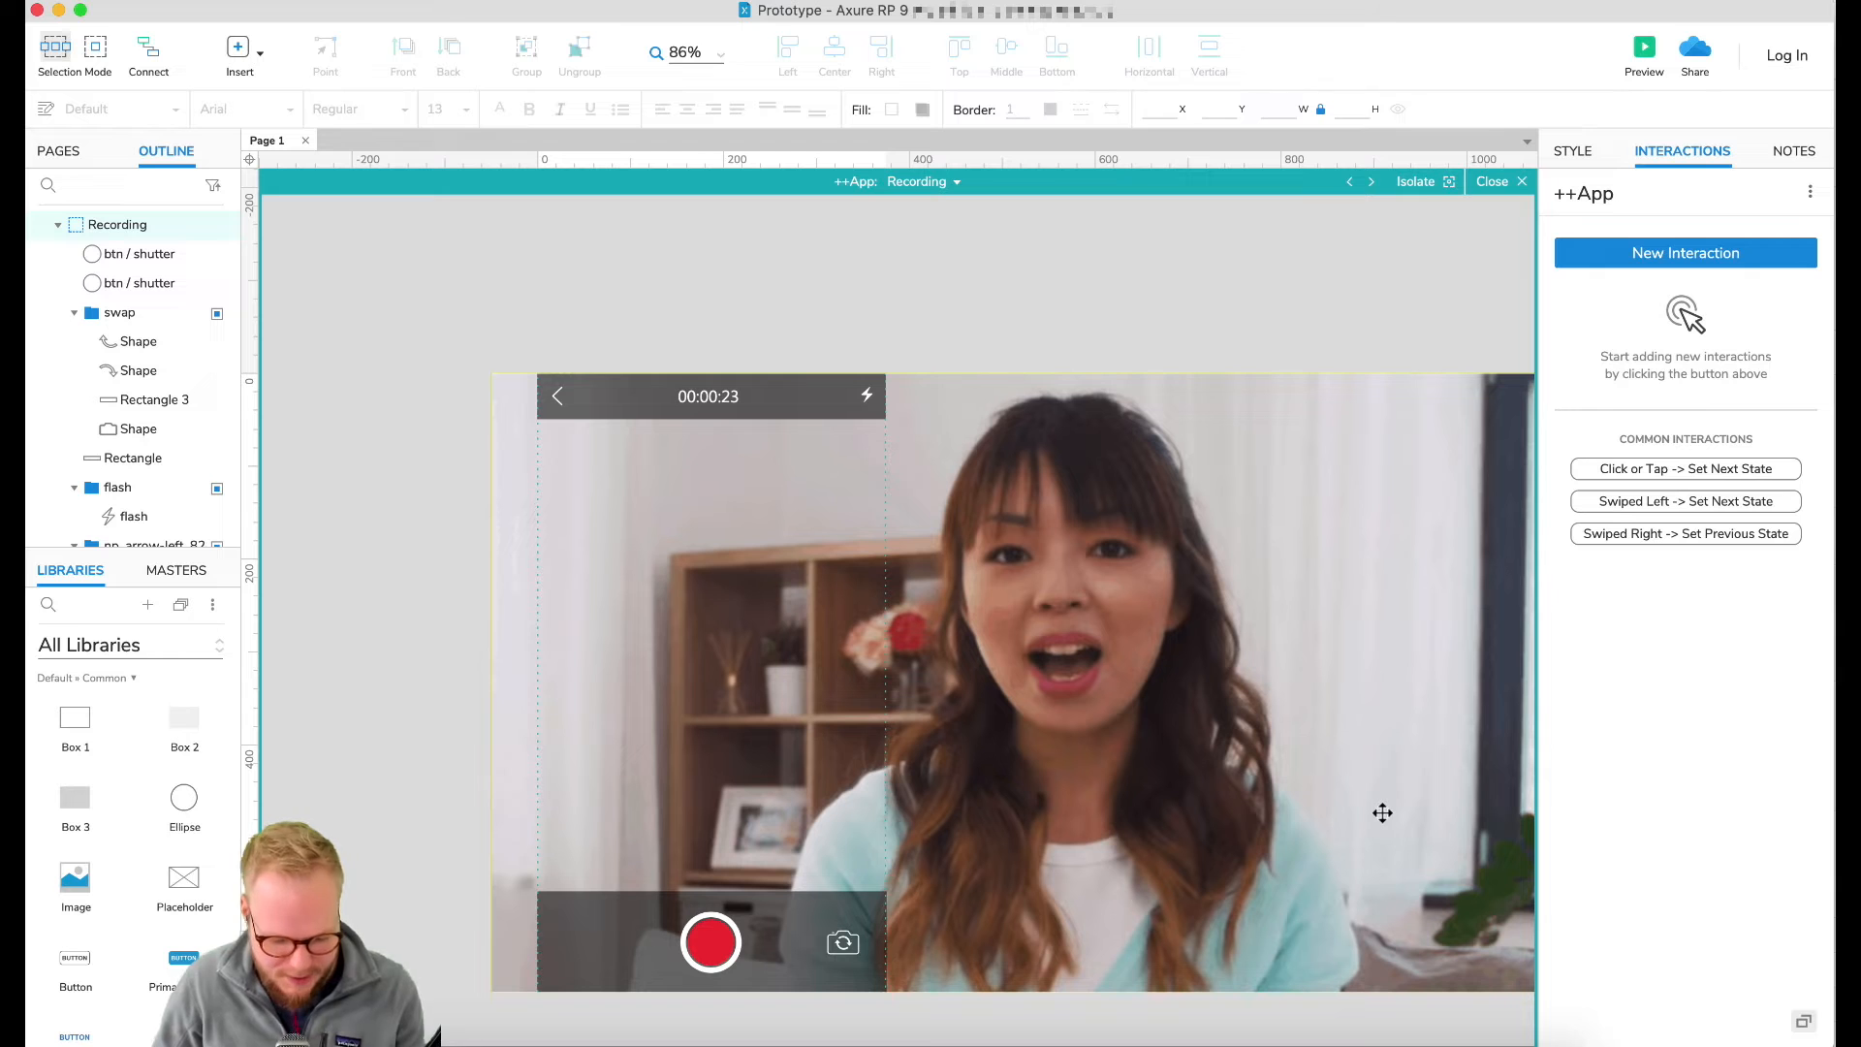
{"action": "key", "text": "r"}
{"action": "left_click_drag", "start_coordinate": [890, 374], "coordinate": [1278, 990]}
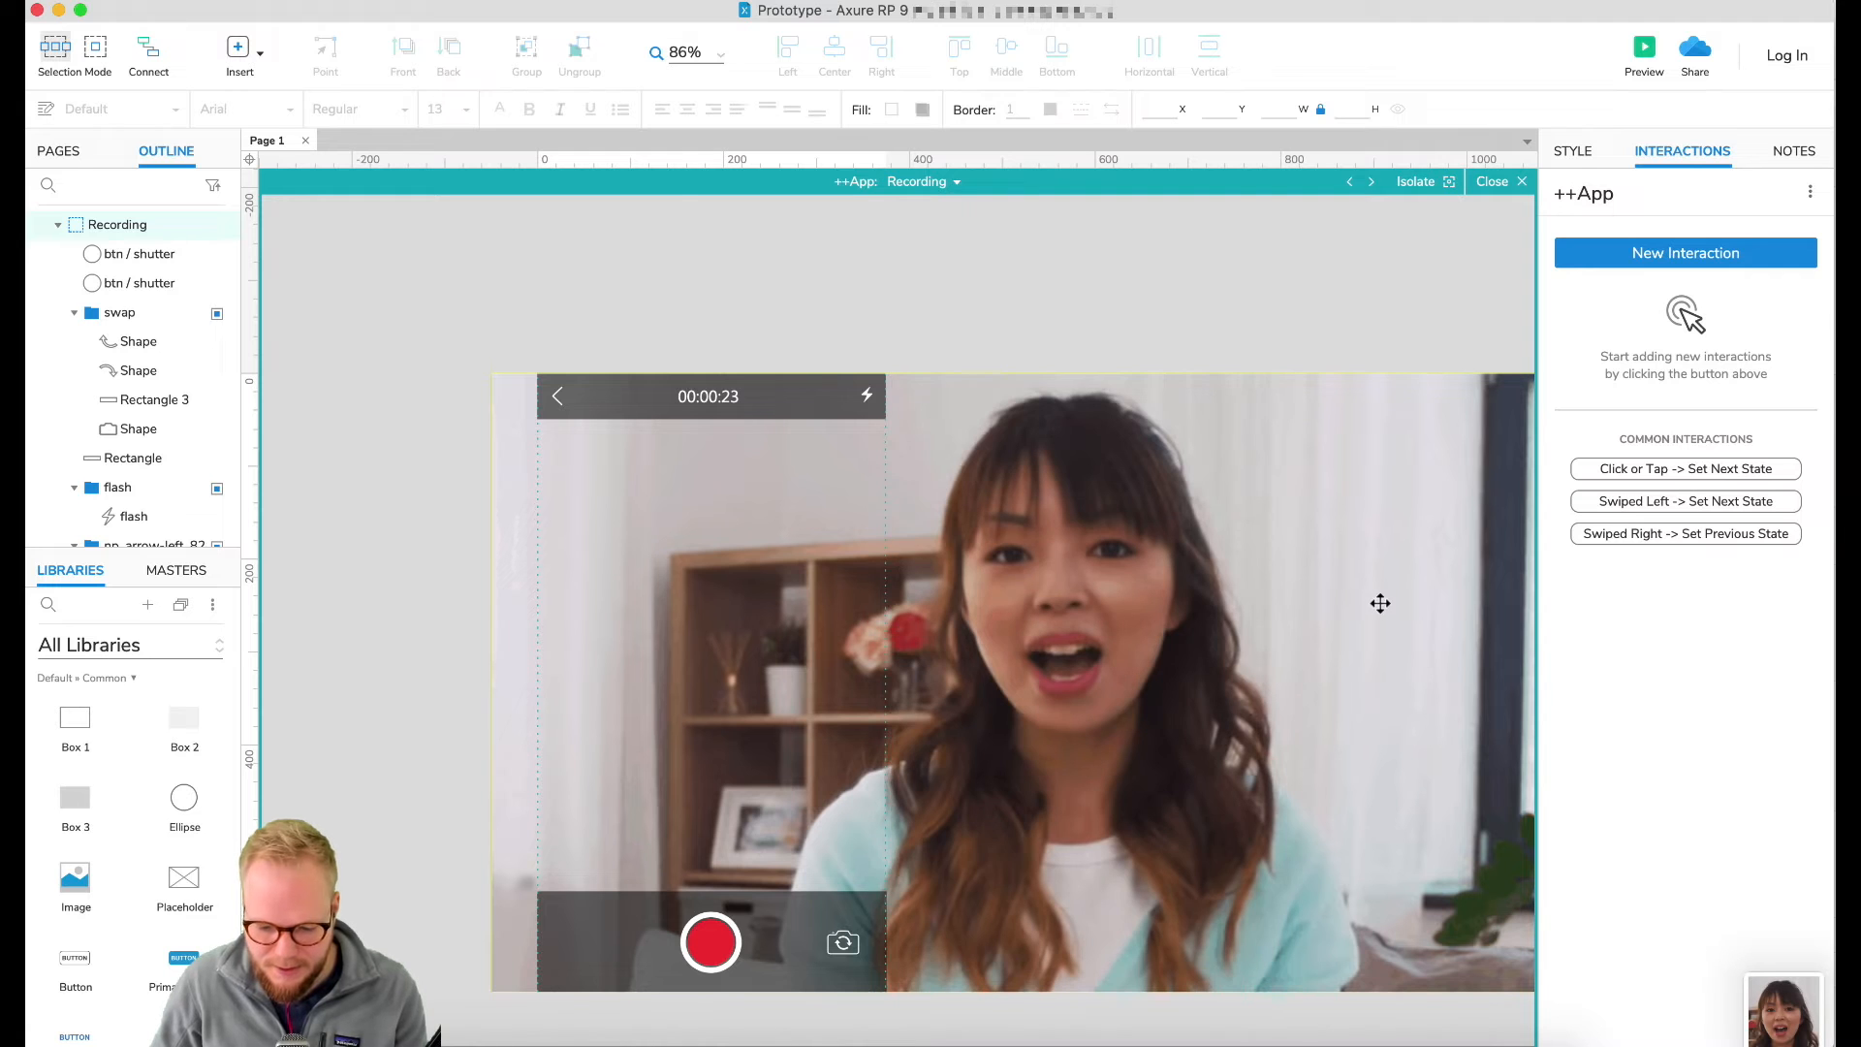
Step: Move the selfie image back behind the controls and place the portrait screenshot over it at x 0, y 0, sized 420 × 668
{"action": "left_click_drag", "start_coordinate": [1338, 727], "coordinate": [1019, 687]}
{"action": "scroll", "coordinate": [1026, 679], "scroll_direction": "left", "scroll_amount": 5}
{"action": "left_click_drag", "start_coordinate": [1189, 687], "coordinate": [1209, 683]}
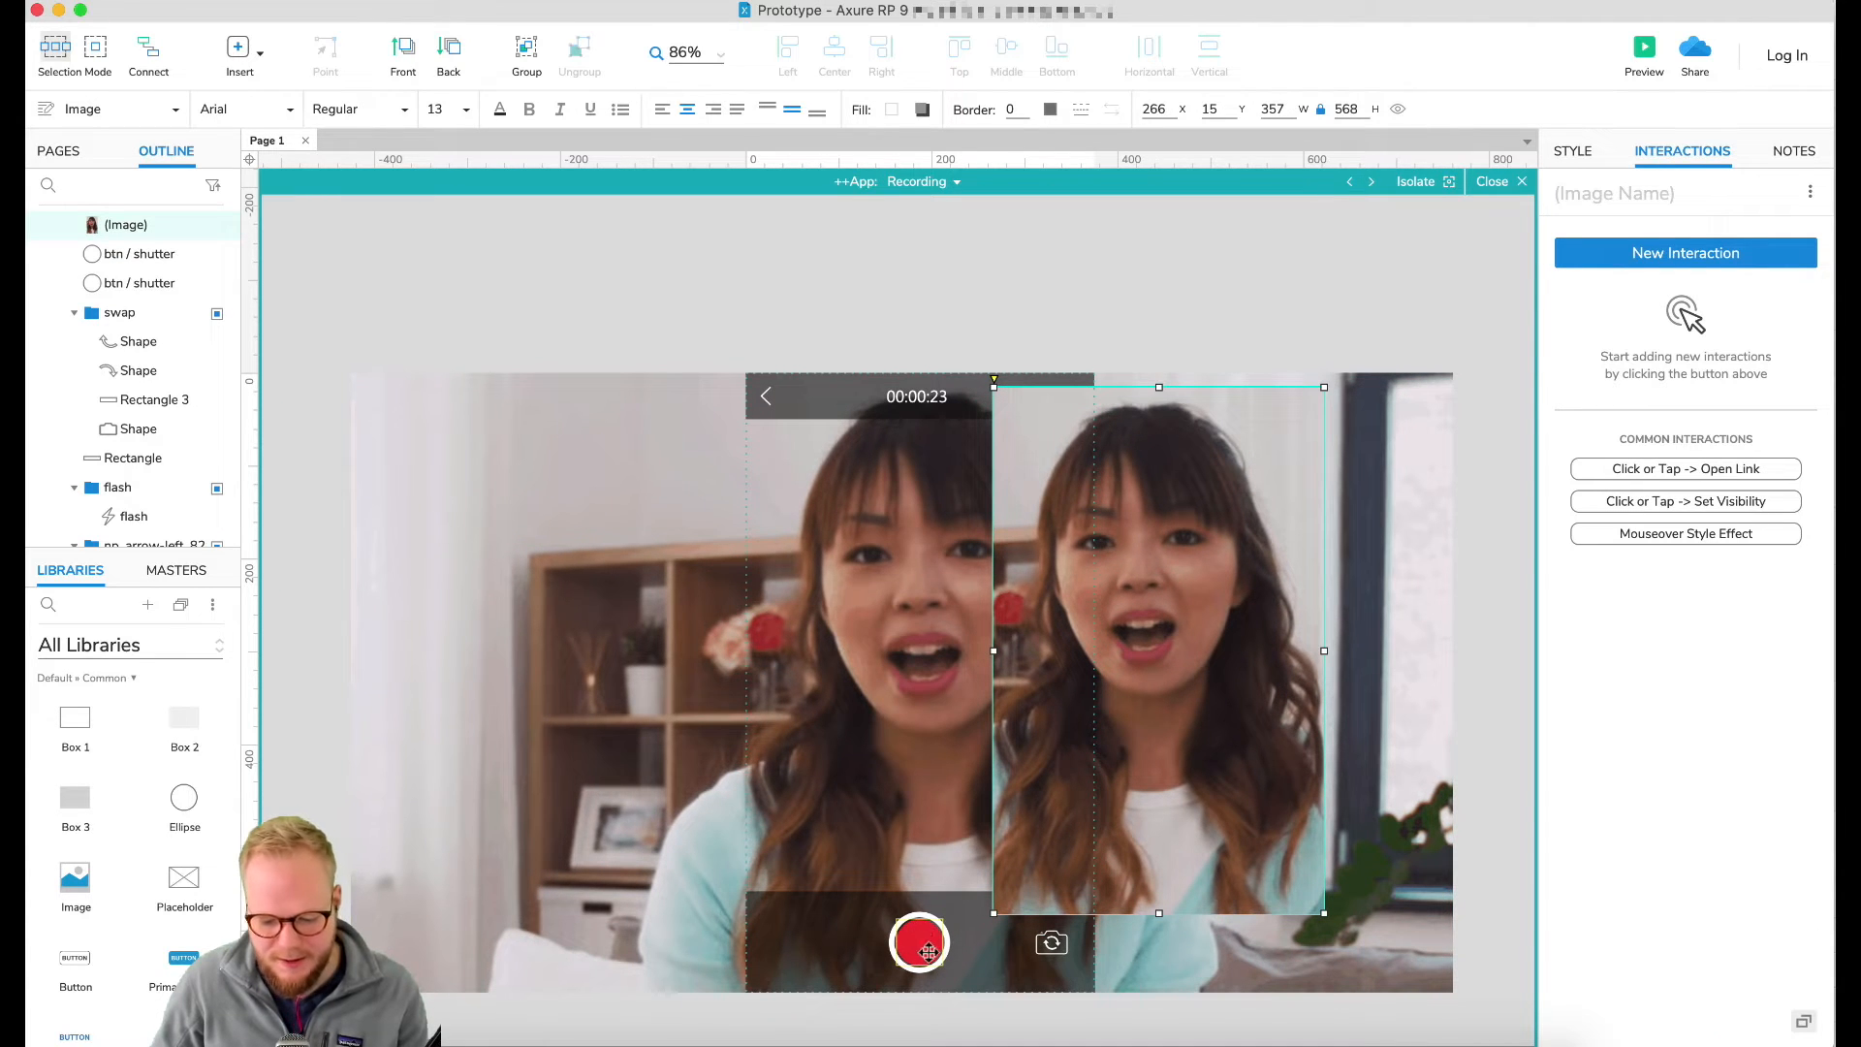
{"action": "left_click_drag", "start_coordinate": [1141, 619], "coordinate": [928, 628]}
{"action": "left_click_drag", "start_coordinate": [1079, 900], "coordinate": [1134, 986]}
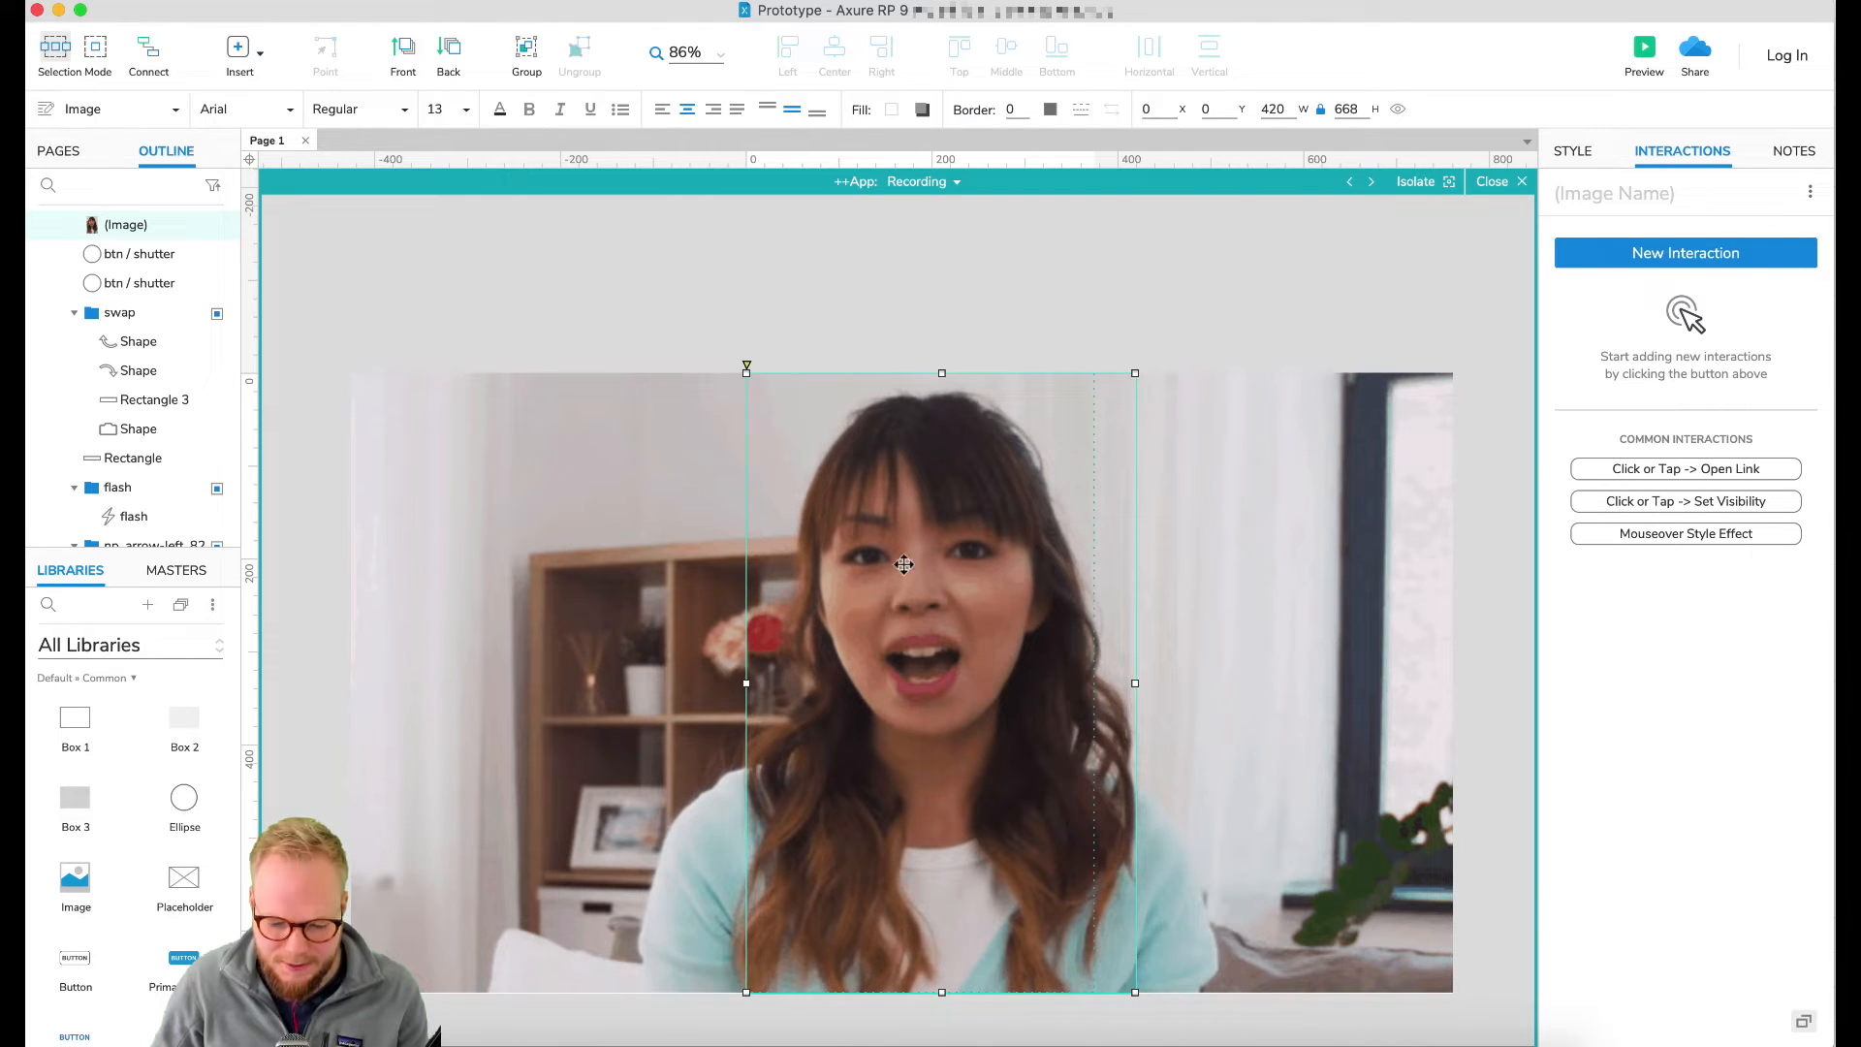
Step: Convert the portrait screenshot in the Recording state into a dynamic panel
{"action": "right_click", "coordinate": [936, 494]}
{"action": "right_click", "coordinate": [888, 498]}
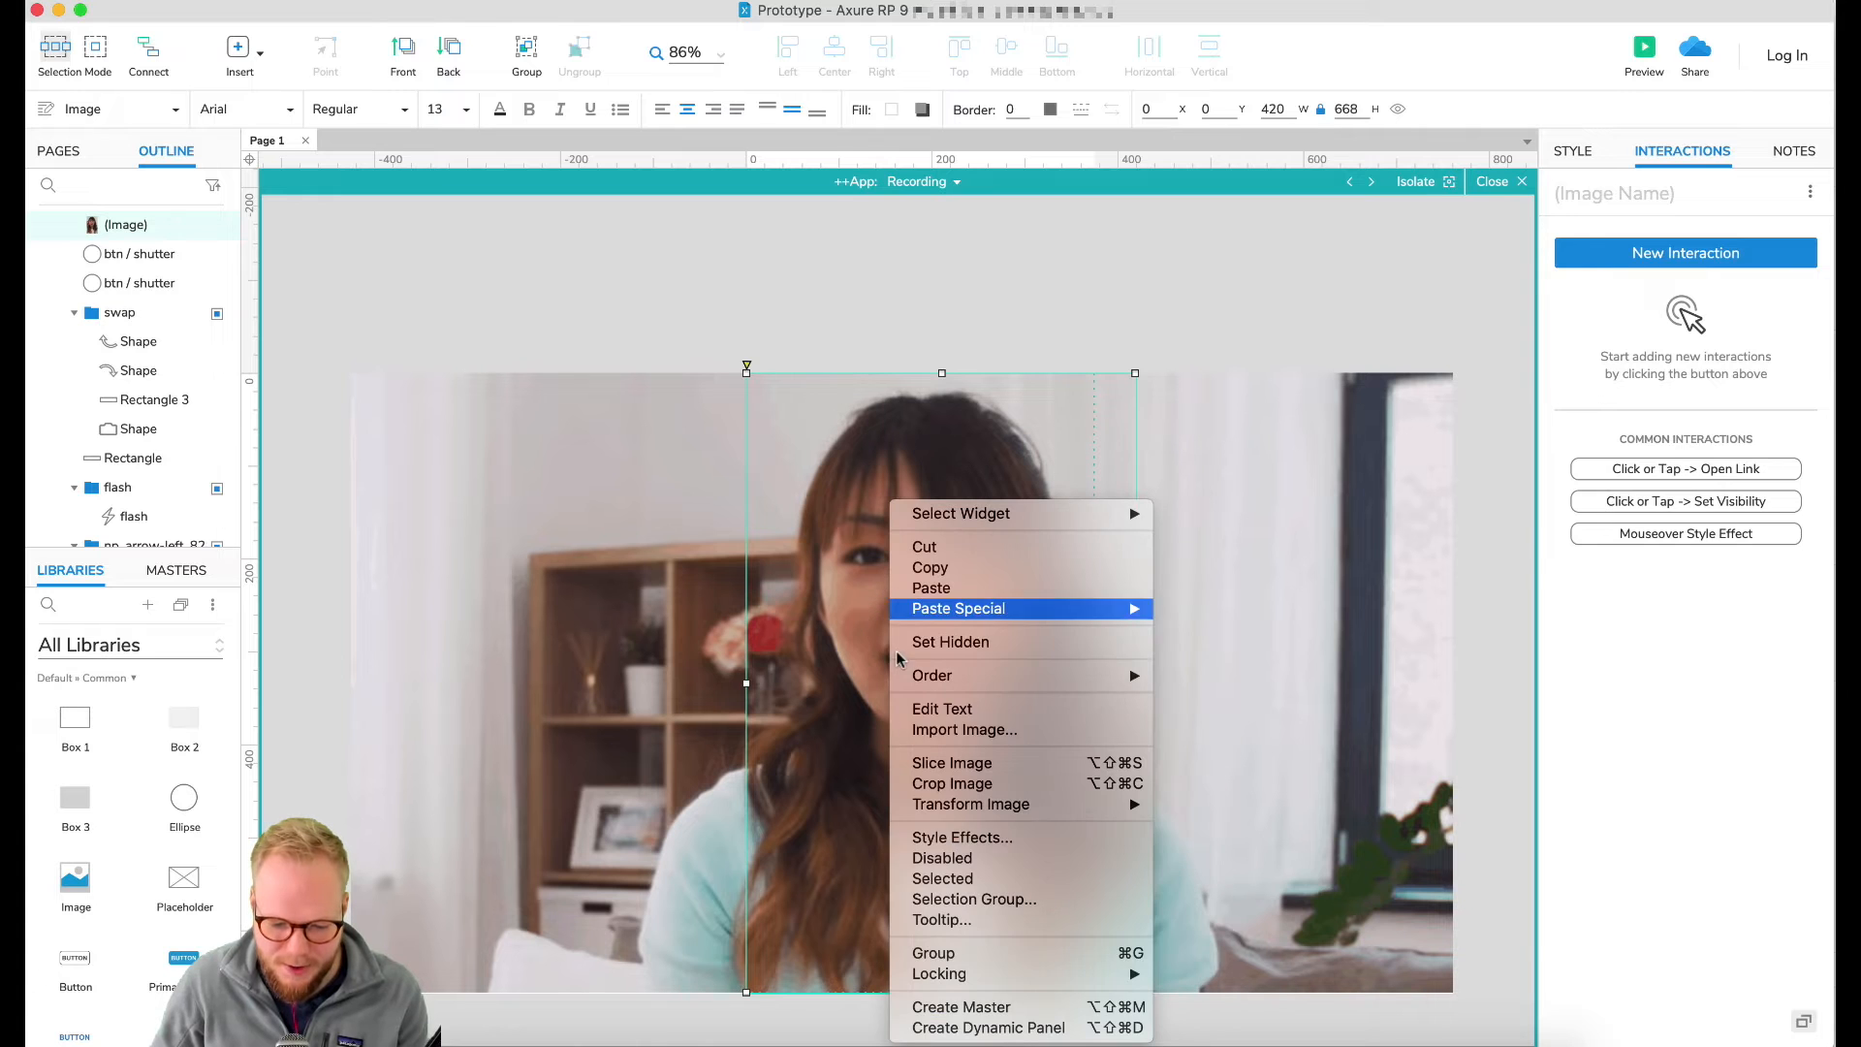
{"action": "left_click", "coordinate": [955, 1026]}
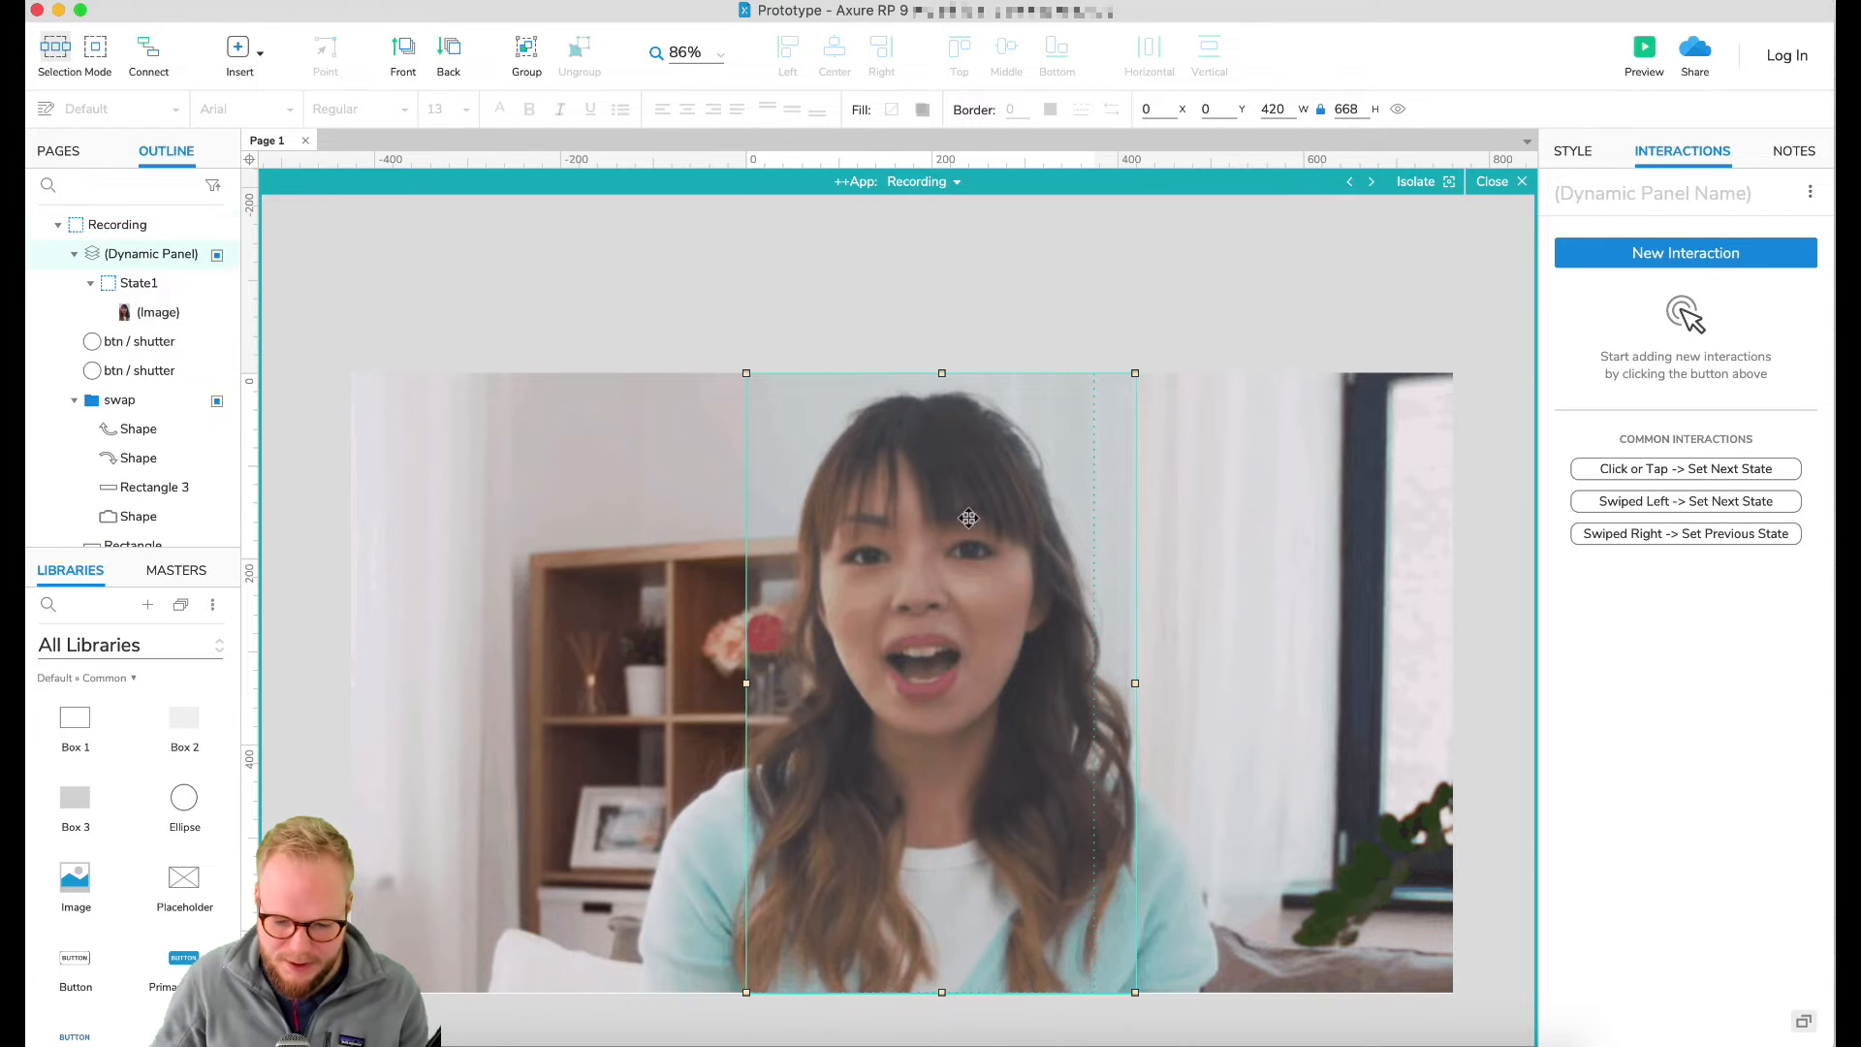
Step: Undo the dynamic panel conversion of the portrait screenshot and name the image ++StaticSelfie
{"action": "key", "text": "super+z"}
{"action": "type", "text": "+"}
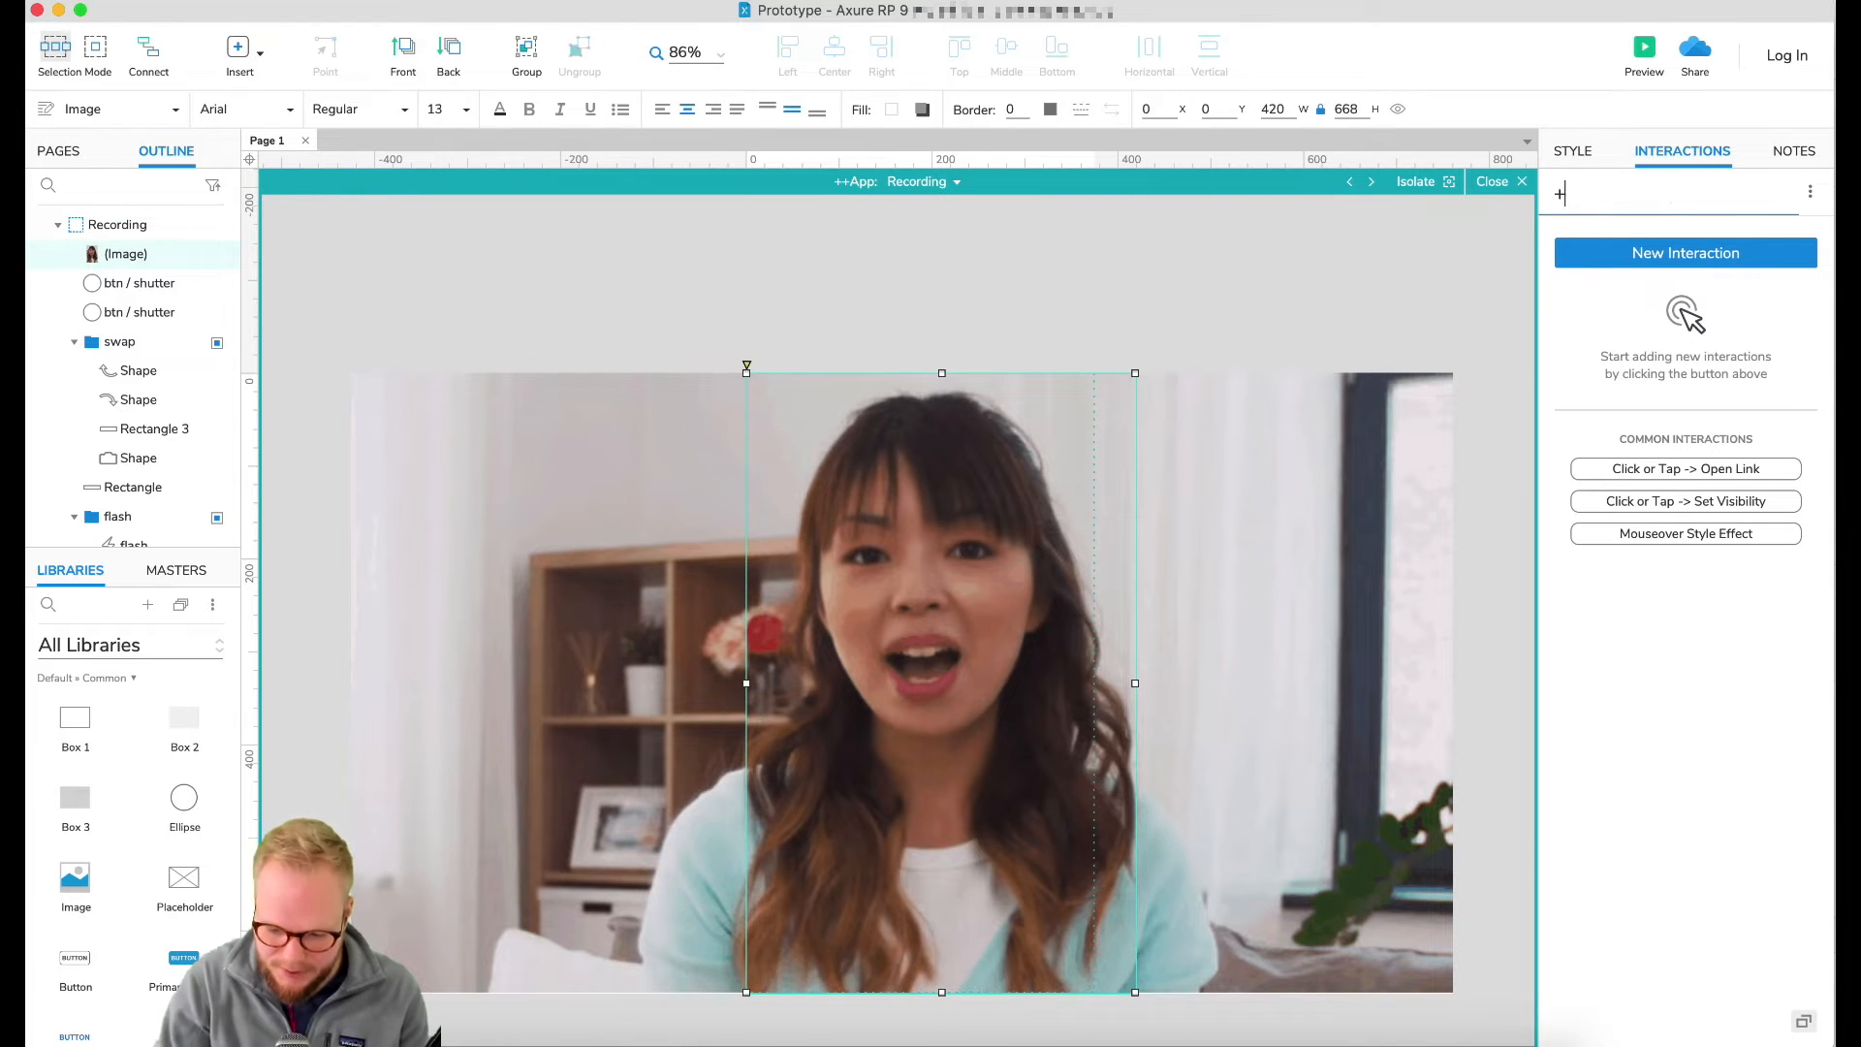
{"action": "type", "text": "+StaticSelfie"}
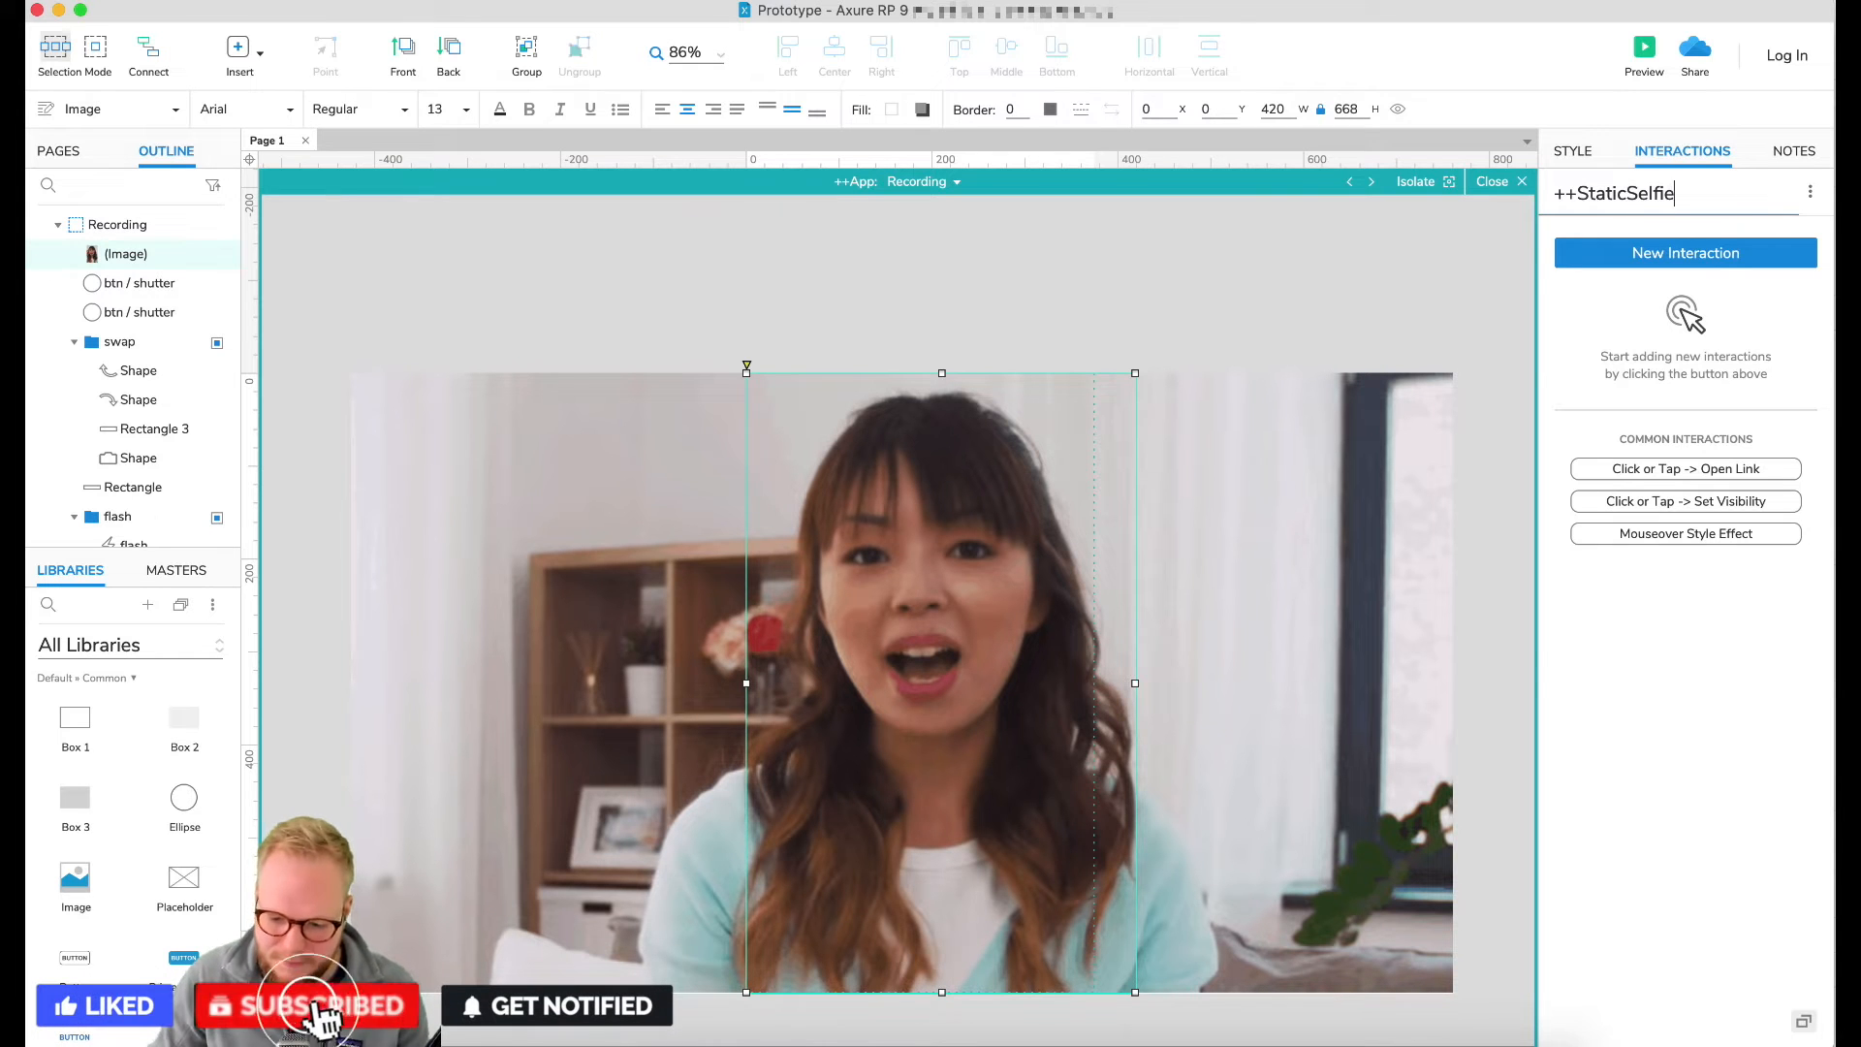
{"action": "left_click", "coordinate": [1313, 295]}
Step: Move ++StaticSelfie down the Recording state's layer order, behind the controls and directly above the wide selfie image
{"action": "left_click", "coordinate": [880, 624]}
{"action": "right_click", "coordinate": [881, 623]}
{"action": "left_click", "coordinate": [155, 222]}
{"action": "left_click_drag", "start_coordinate": [141, 258], "coordinate": [140, 399]}
{"action": "scroll", "coordinate": [136, 495], "scroll_direction": "down", "scroll_amount": 2}
{"action": "left_click", "coordinate": [126, 407]}
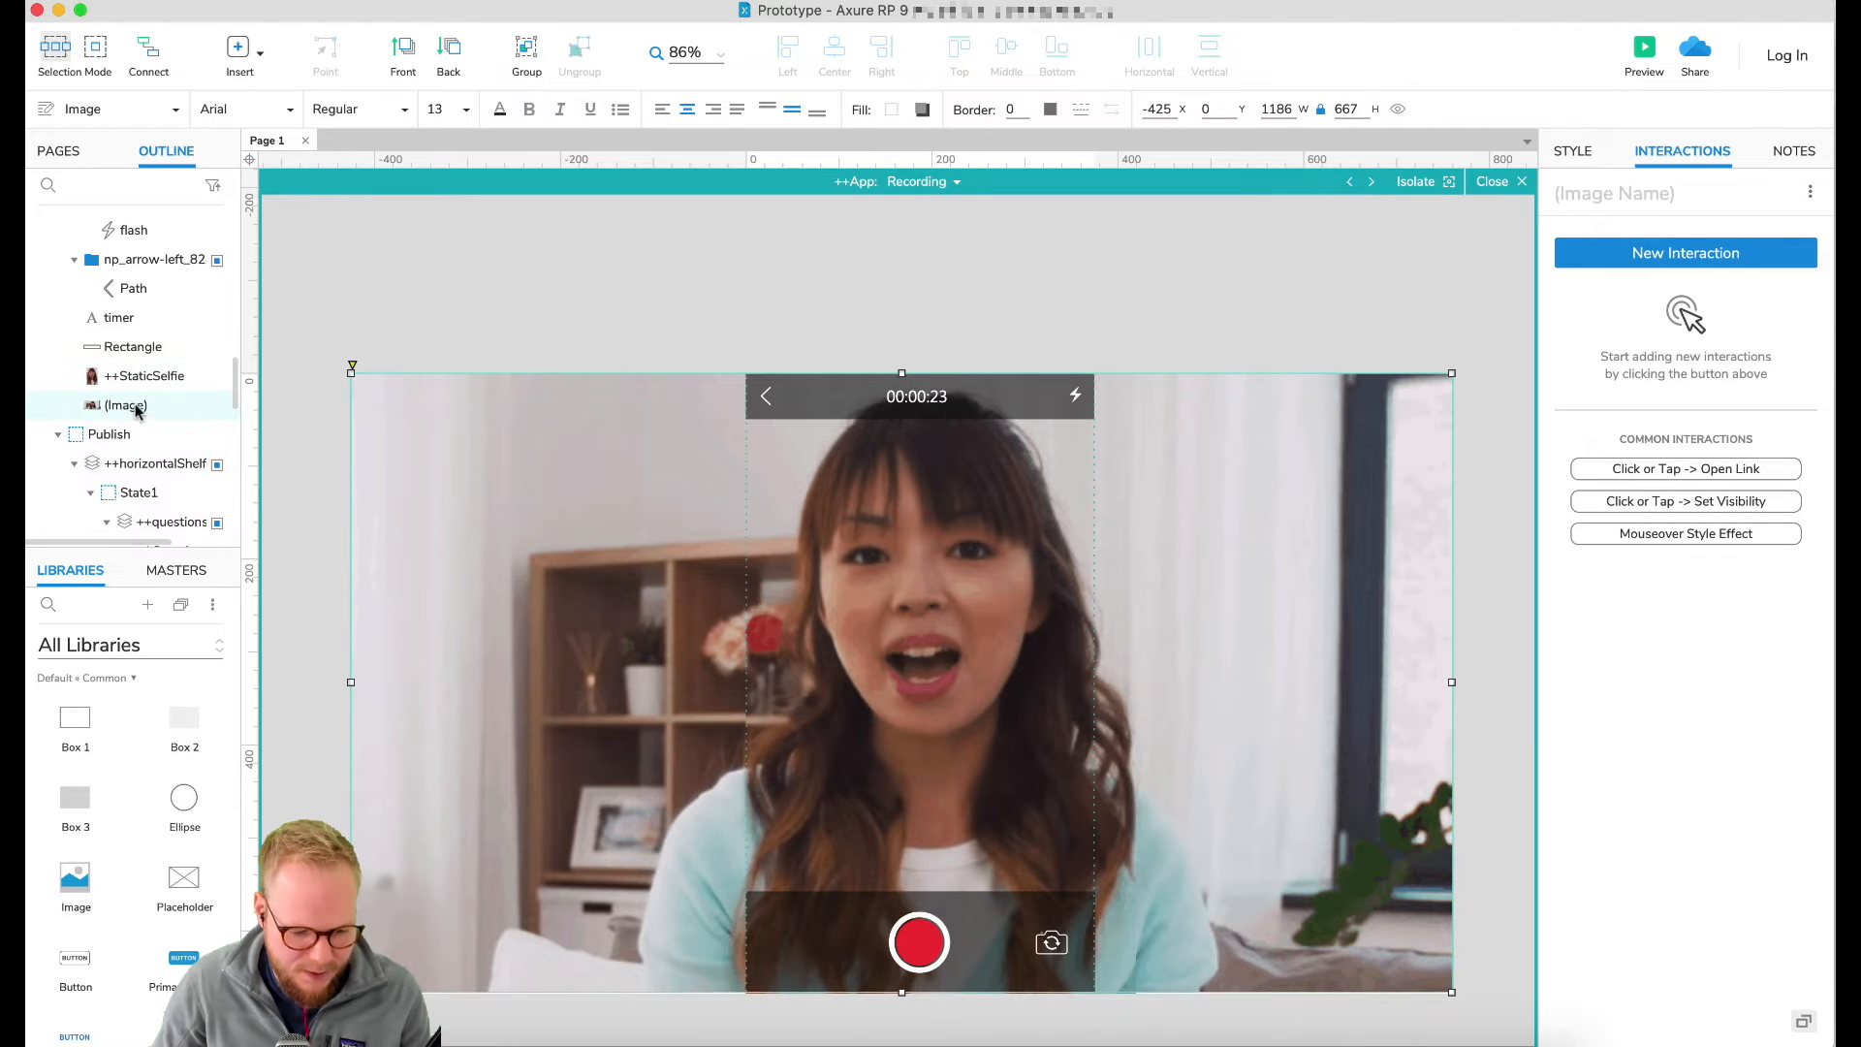
{"action": "left_click", "coordinate": [797, 310]}
{"action": "left_click", "coordinate": [933, 624]}
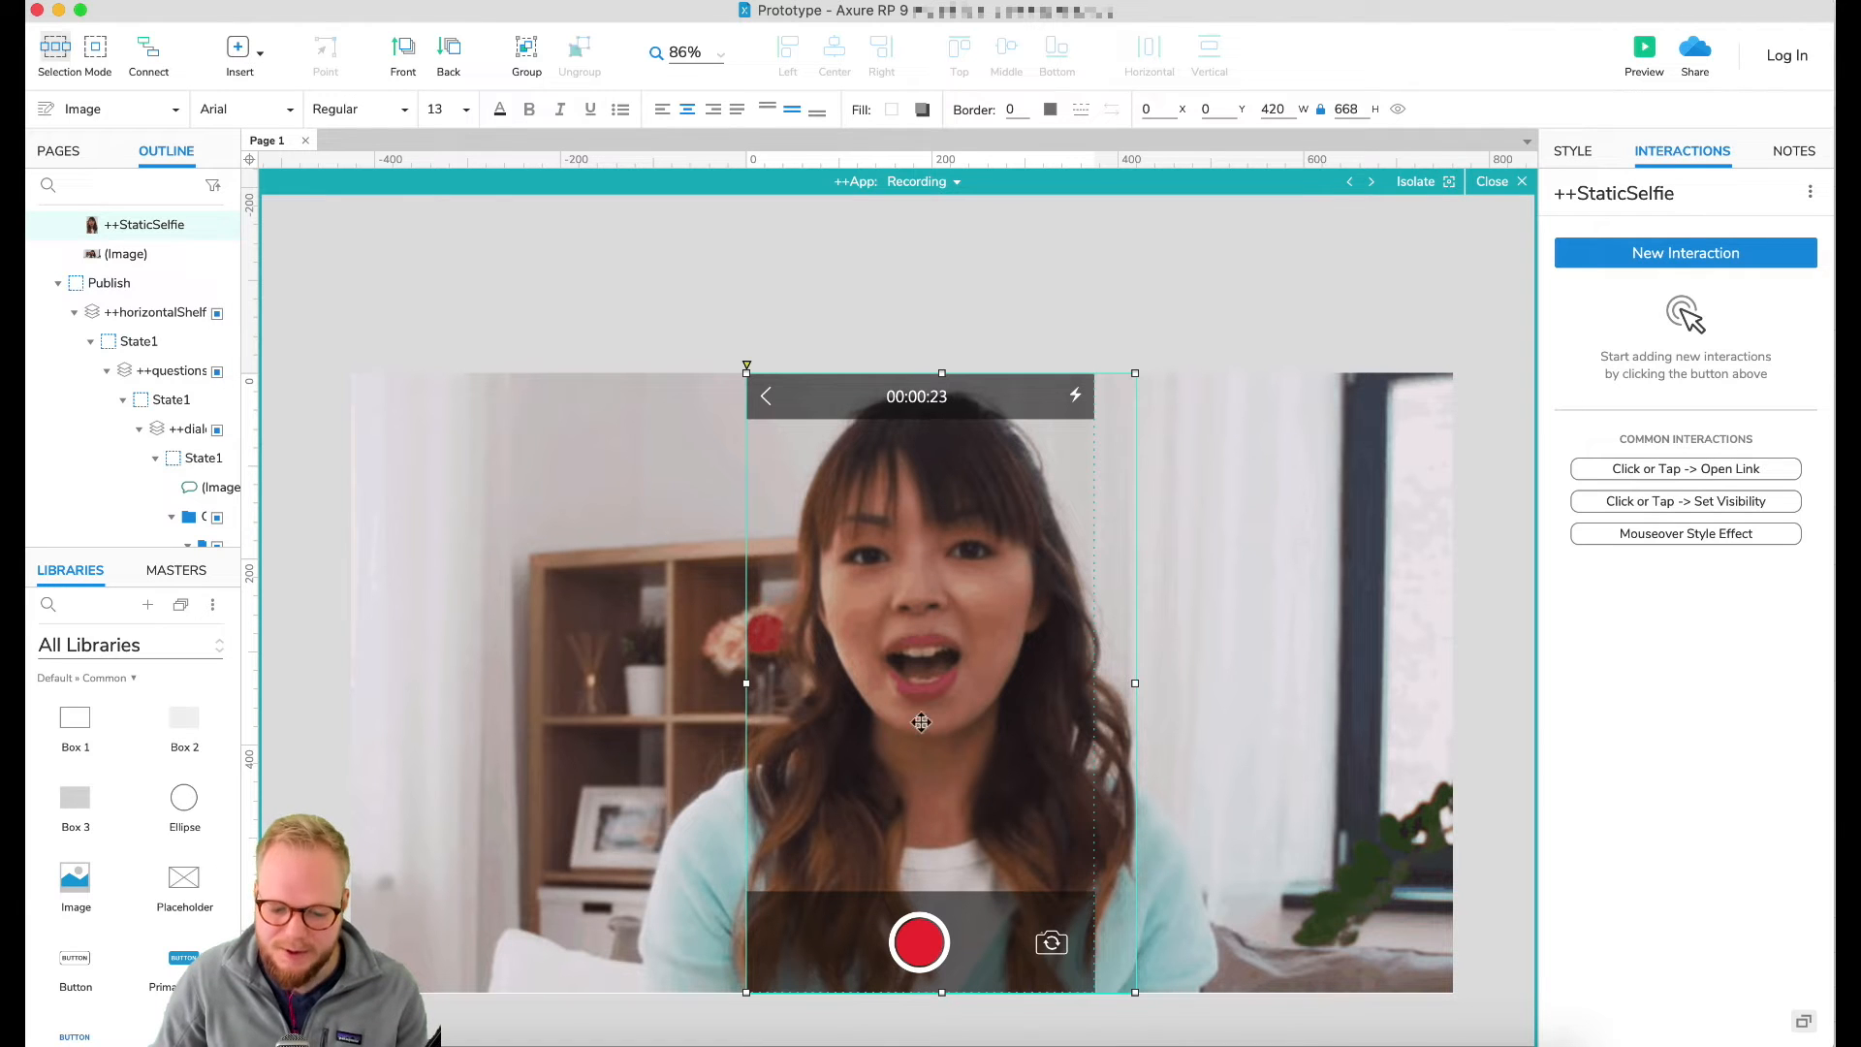
Step: Convert the red inner circle of the shutter button into a dynamic panel named ++recordingBtn
{"action": "left_click", "coordinate": [919, 942]}
{"action": "scroll", "coordinate": [925, 969], "scroll_direction": "up", "scroll_amount": 3}
{"action": "scroll", "coordinate": [928, 977], "scroll_direction": "up", "scroll_amount": 5}
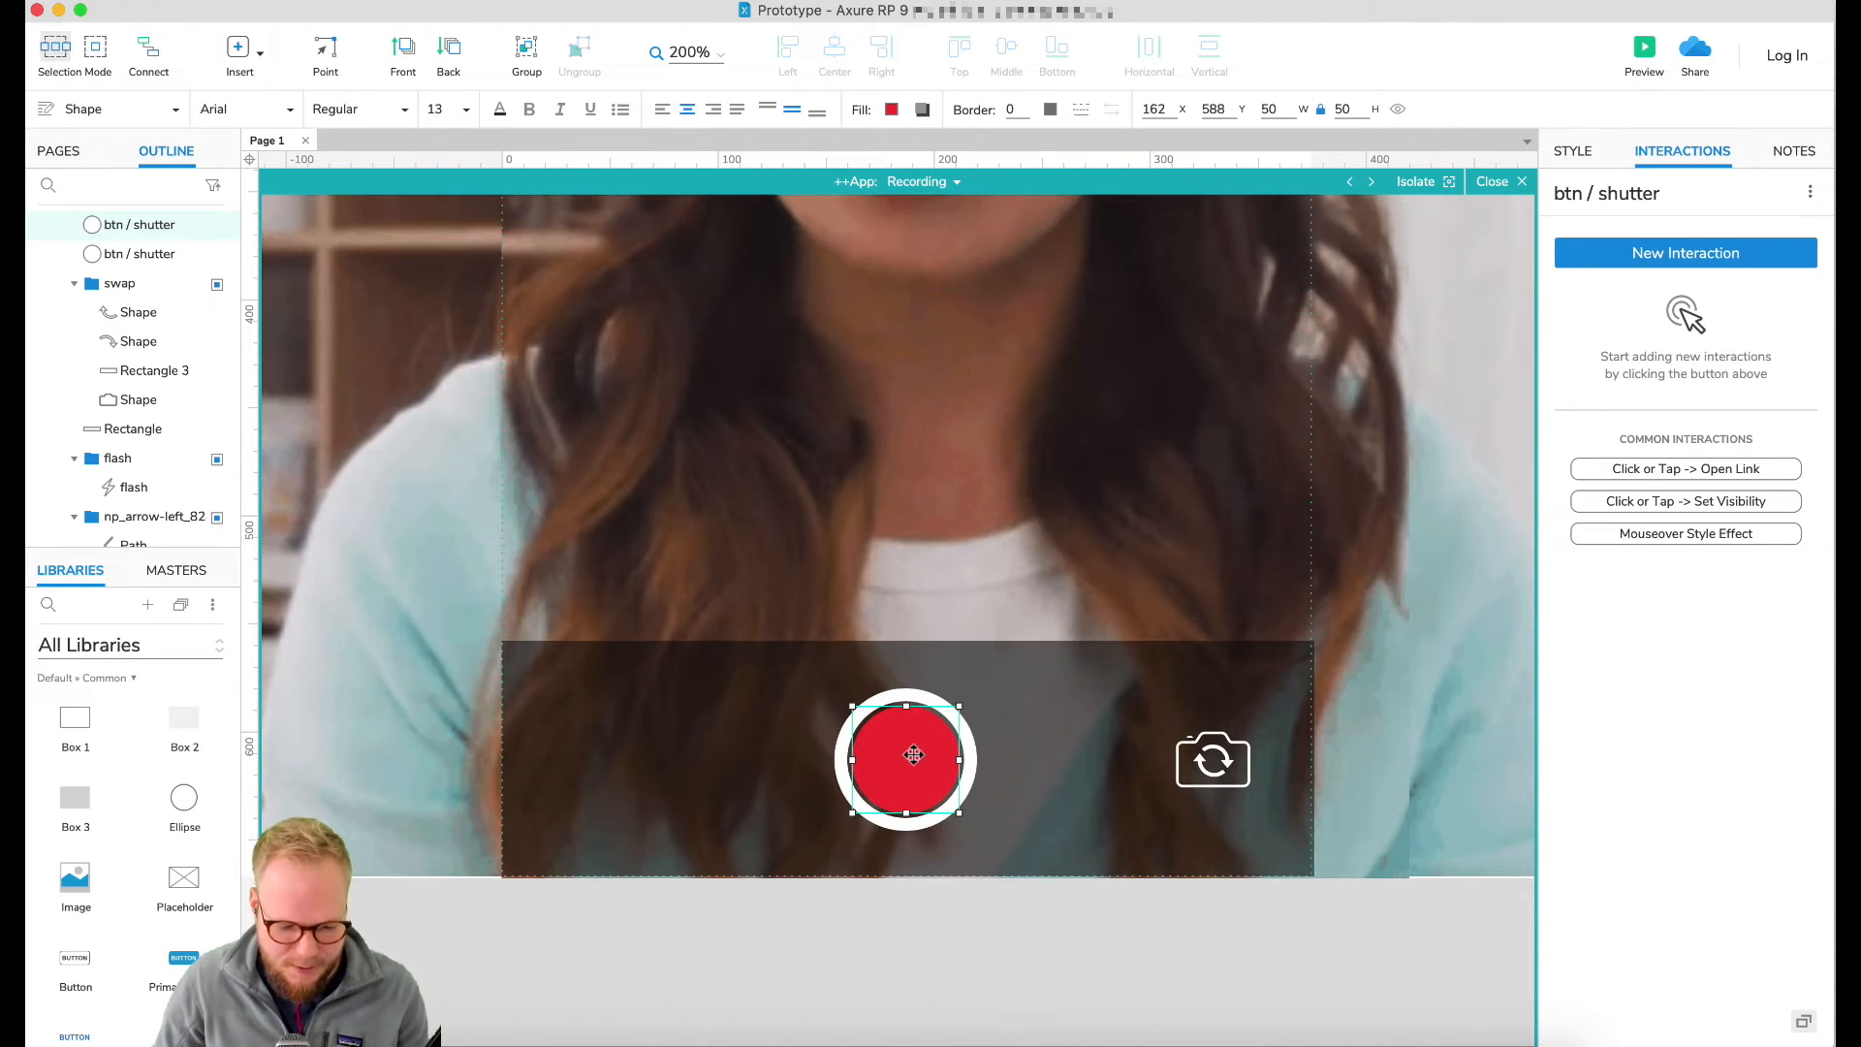
{"action": "right_click", "coordinate": [920, 765]}
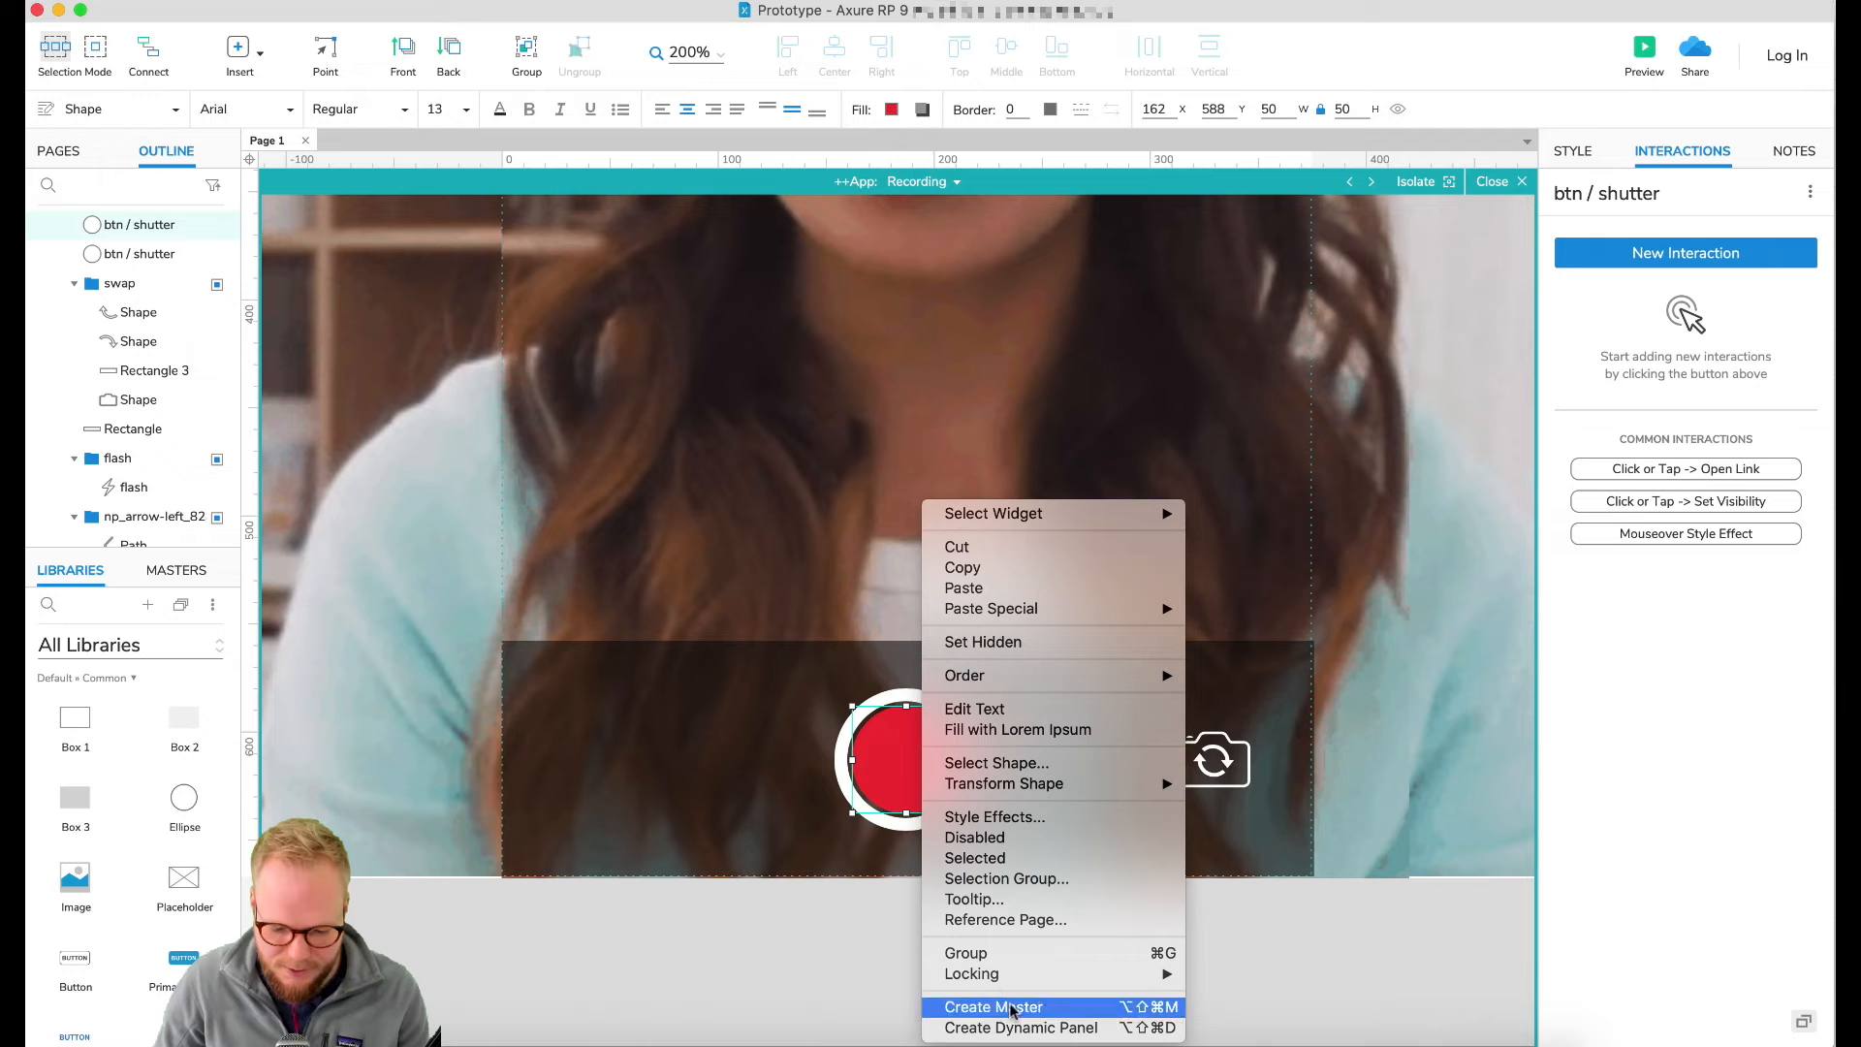
{"action": "left_click", "coordinate": [1023, 1029]}
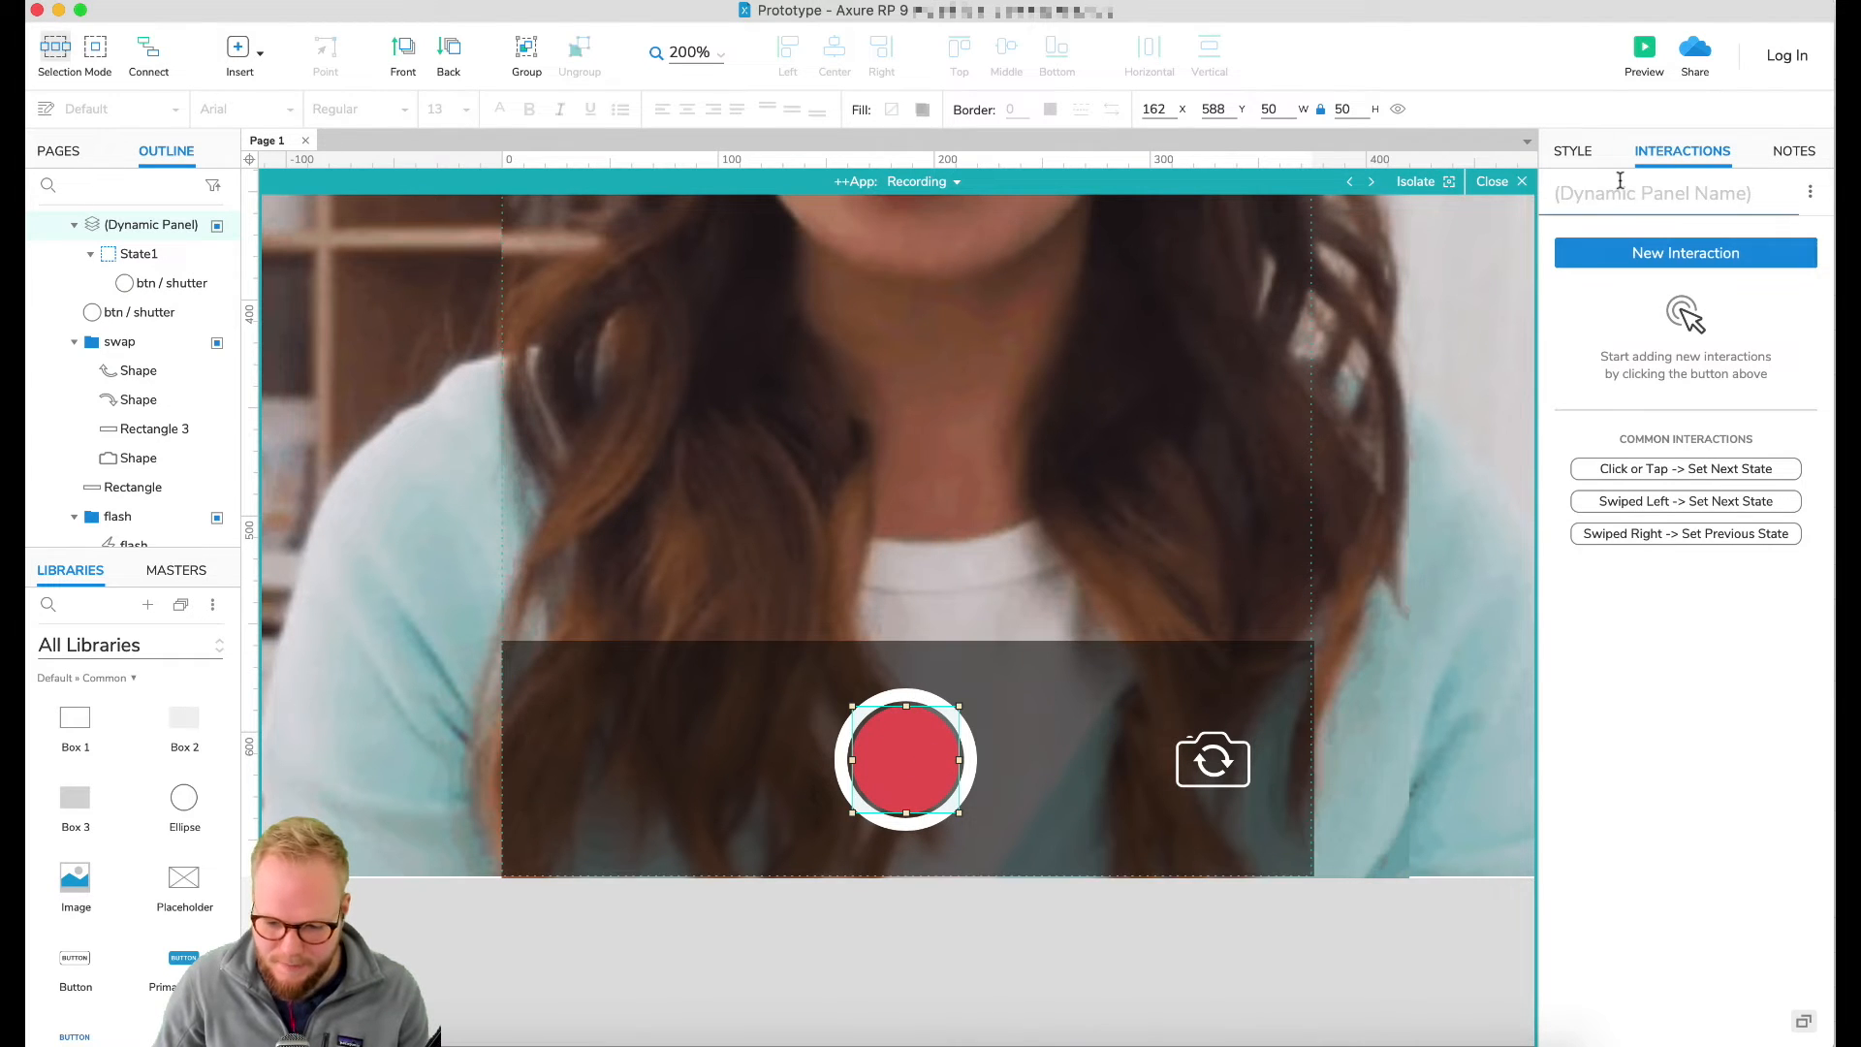
{"action": "type", "text": "++rec"}
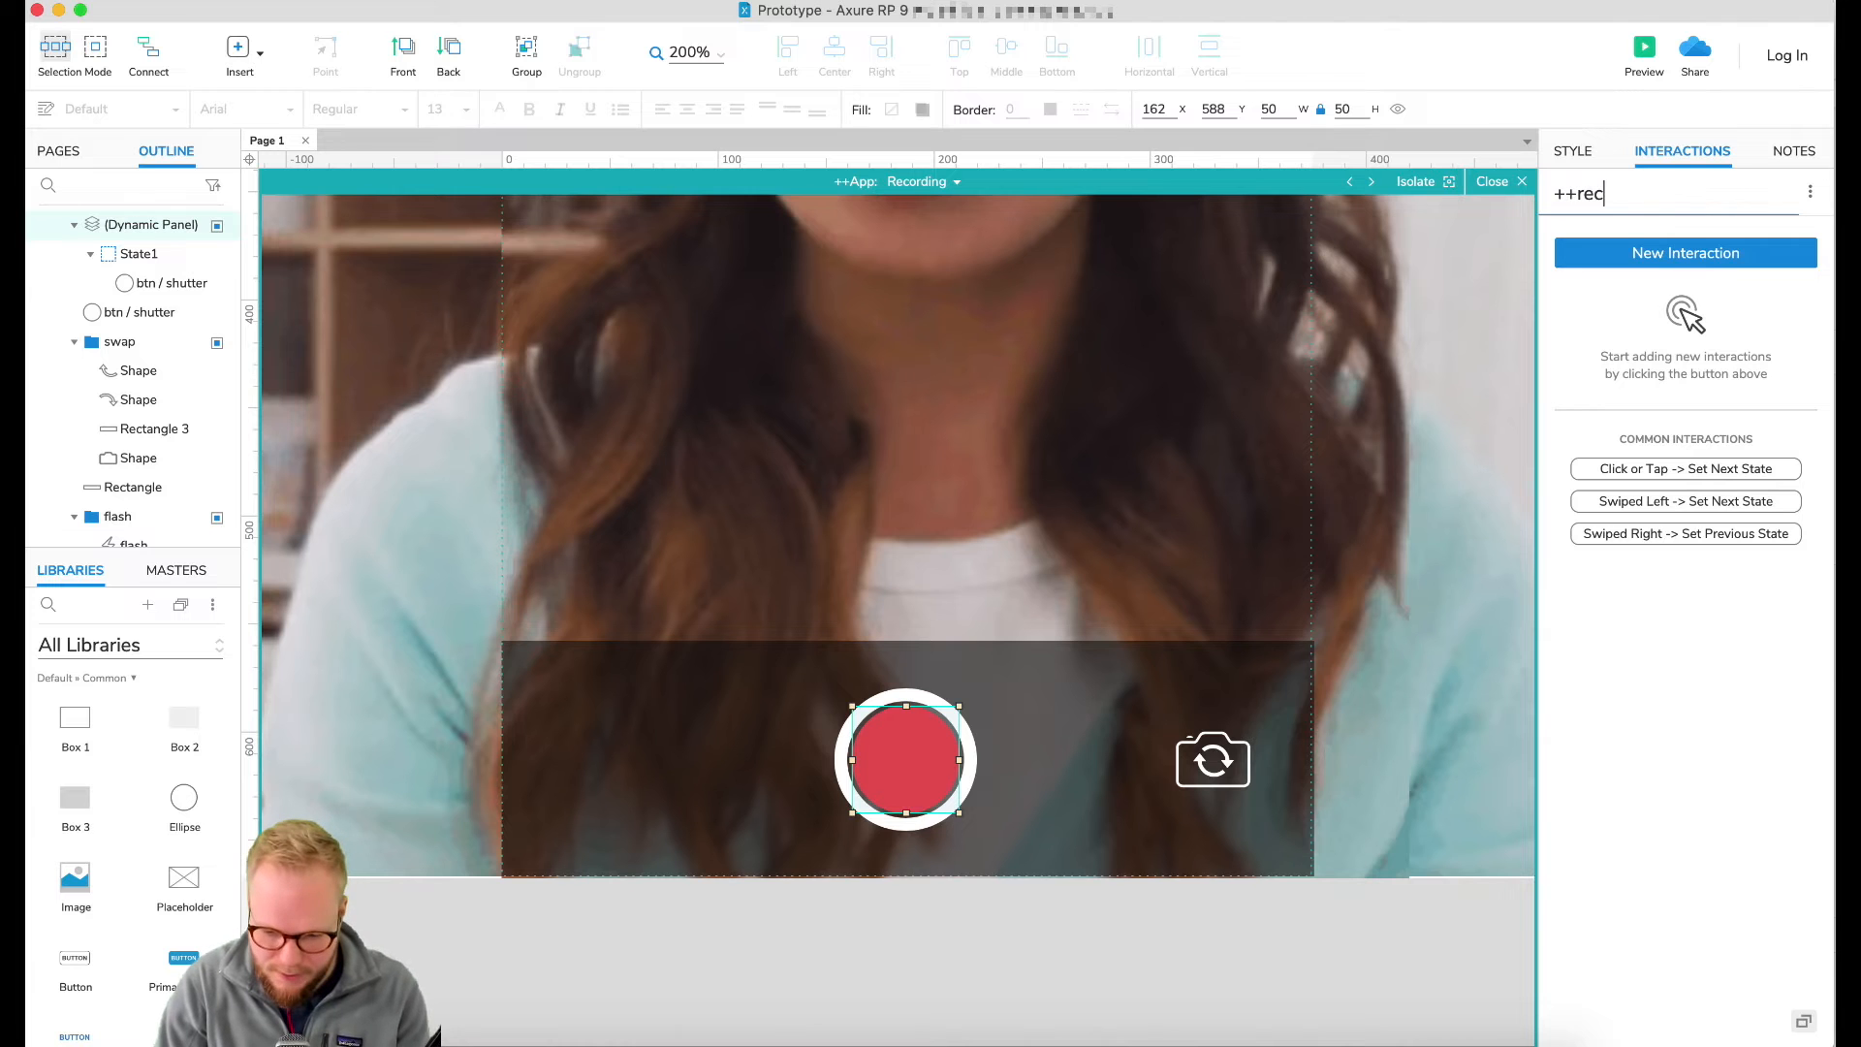
{"action": "type", "text": "ordingBtn"}
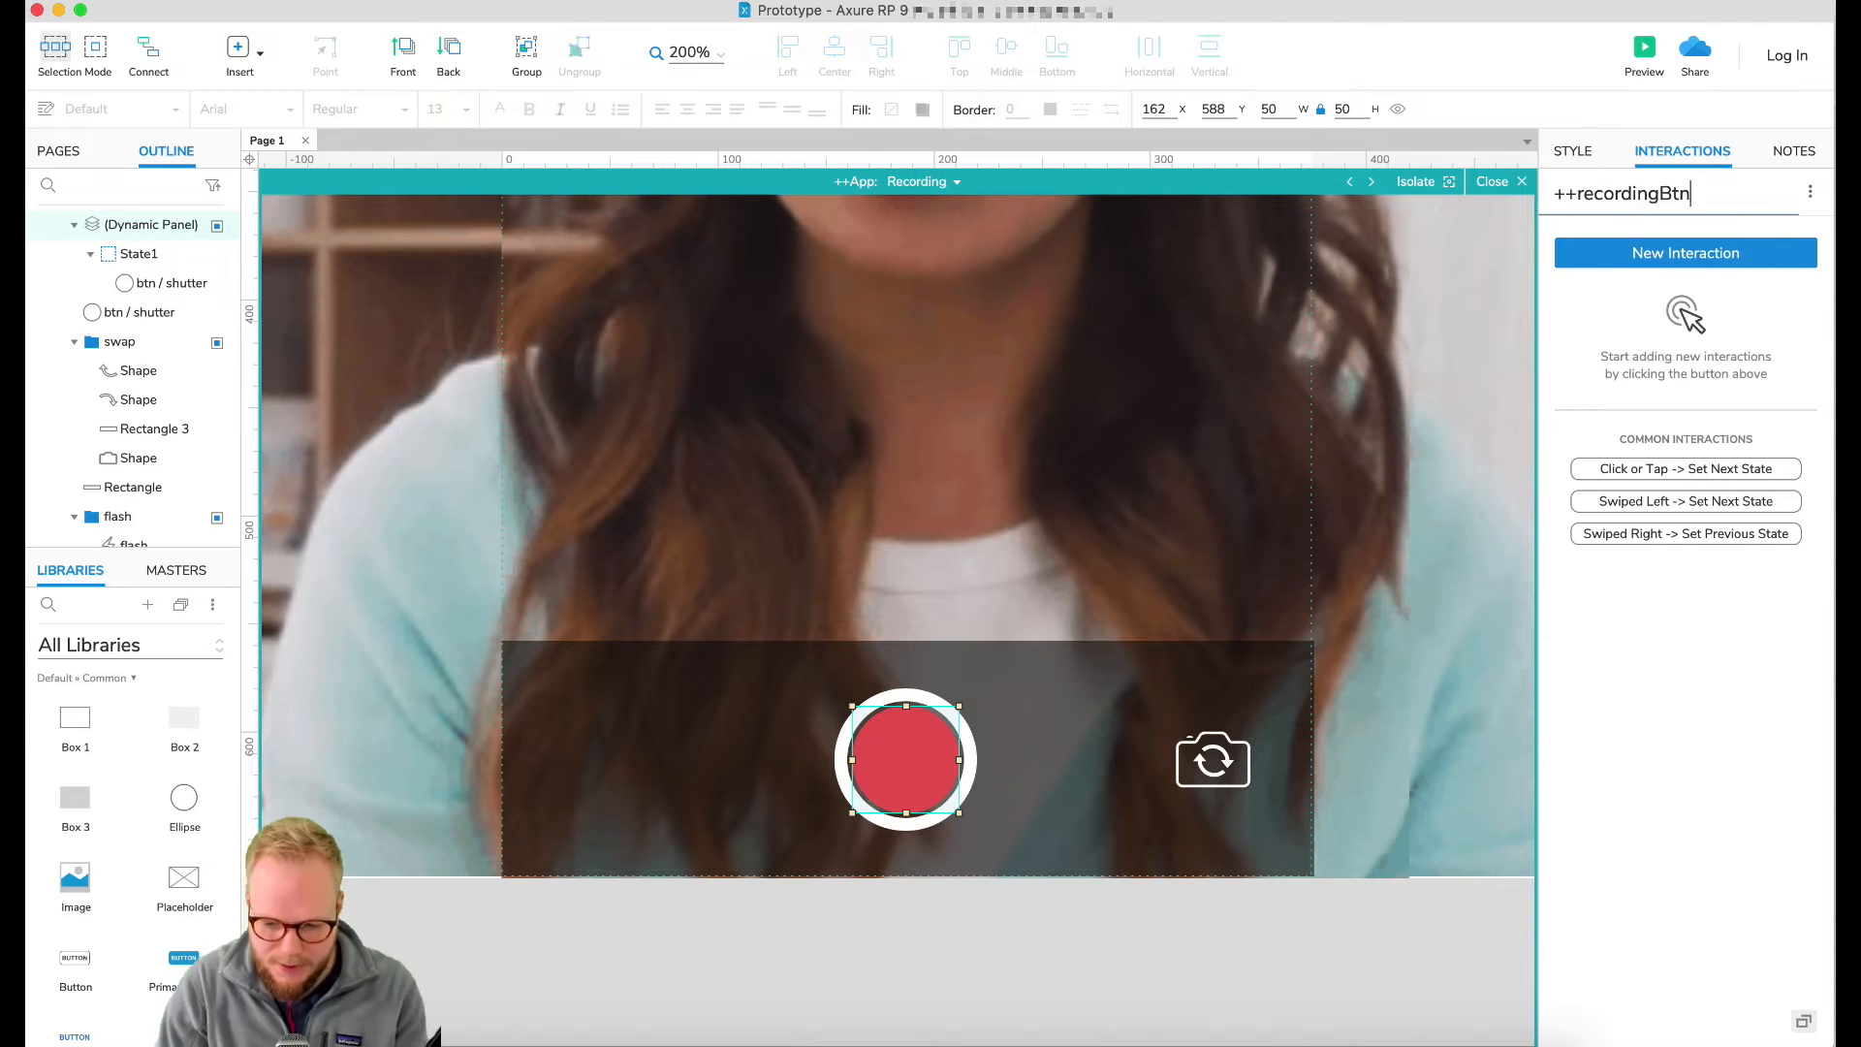
Step: Rename the ++recordingBtn panel's state as active, duplicate it as inactive, and place inactive first in the state order
{"action": "left_click", "coordinate": [909, 744]}
{"action": "double_click", "coordinate": [909, 745]}
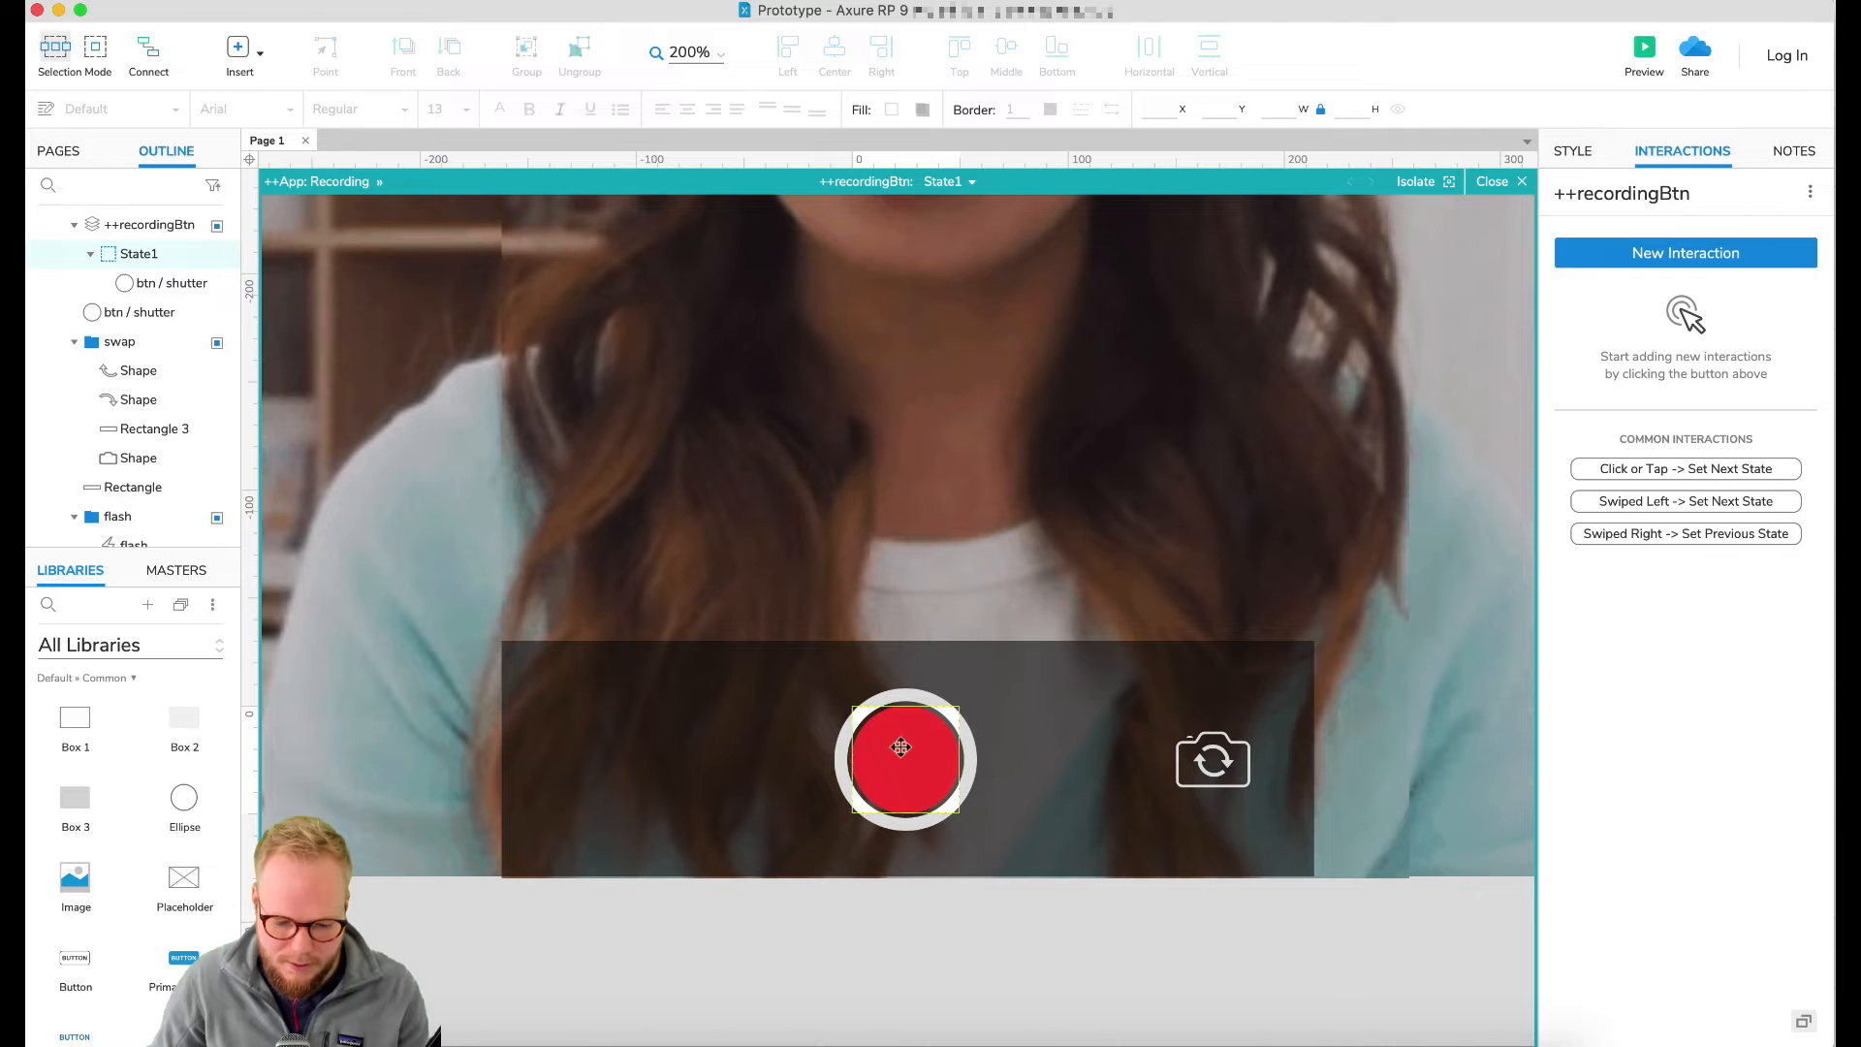
{"action": "left_click", "coordinate": [968, 183]}
{"action": "double_click", "coordinate": [986, 207]}
{"action": "type", "text": "active"}
{"action": "key", "text": "Return"}
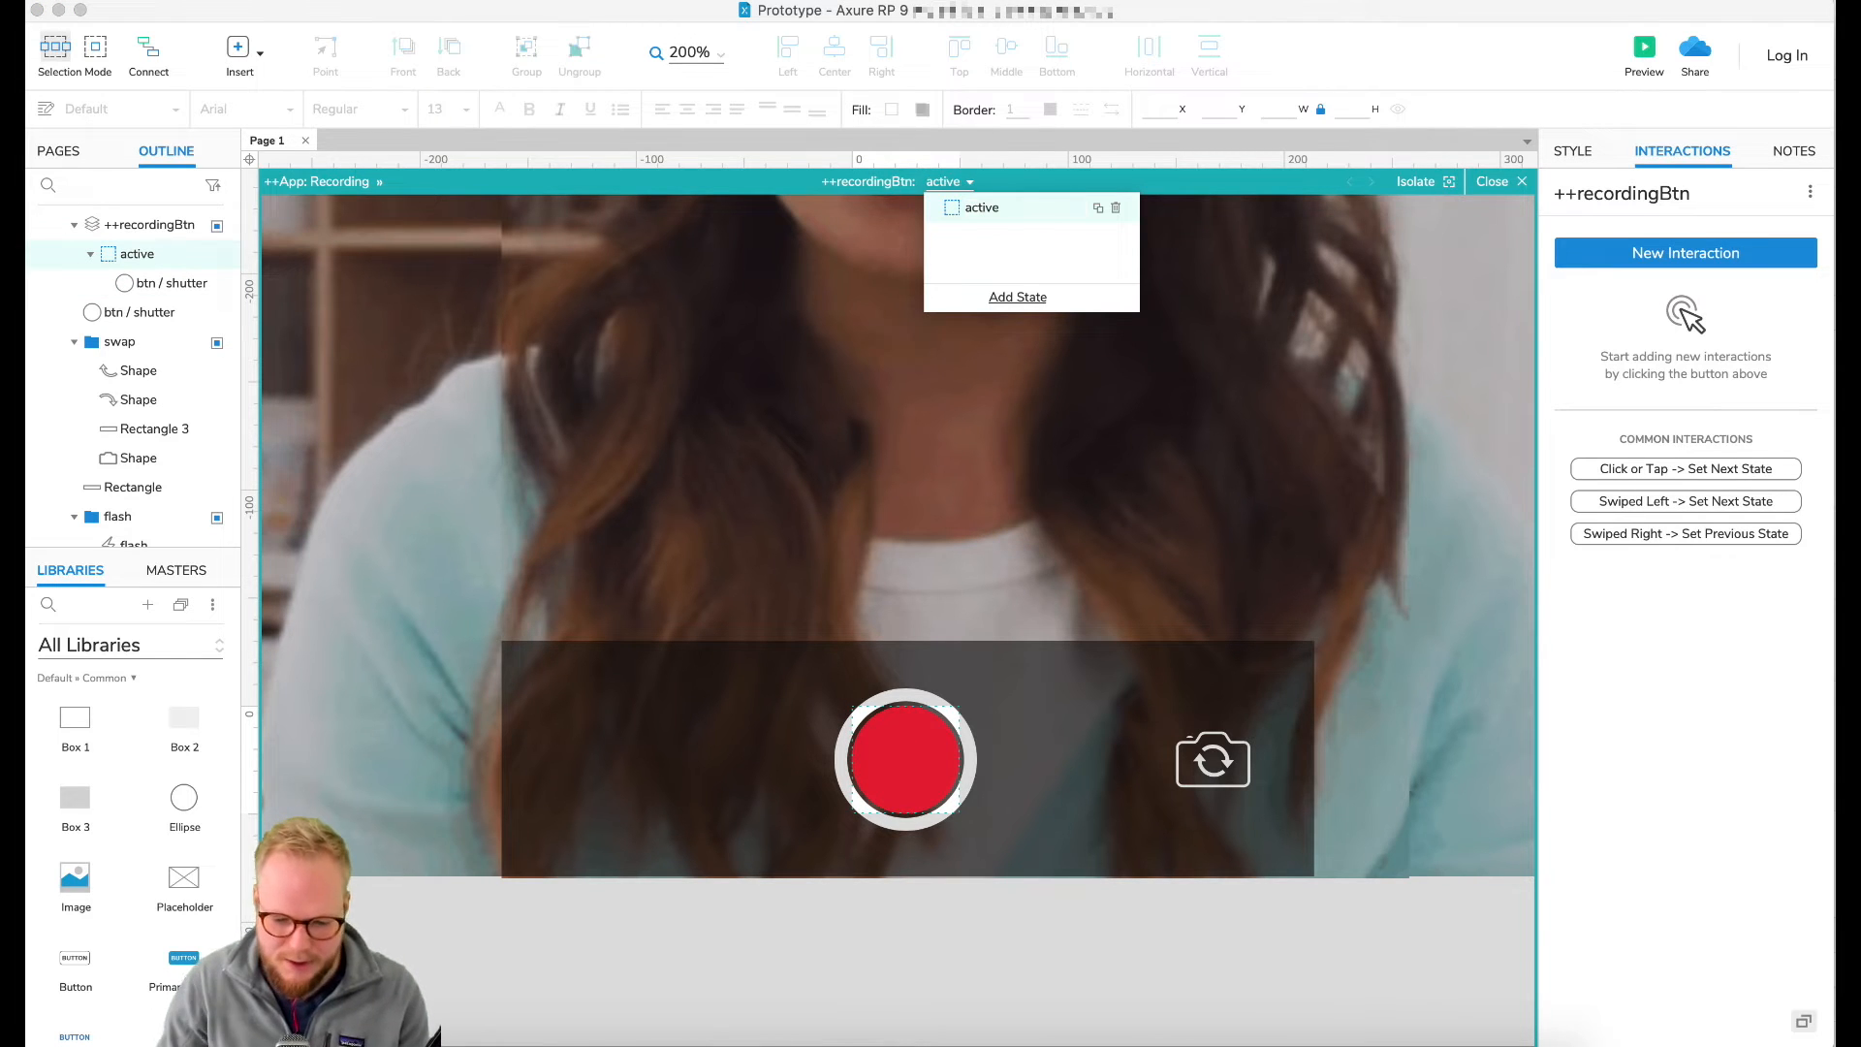
{"action": "left_click", "coordinate": [1099, 209]}
{"action": "type", "text": "inactive"}
{"action": "key", "text": "Return"}
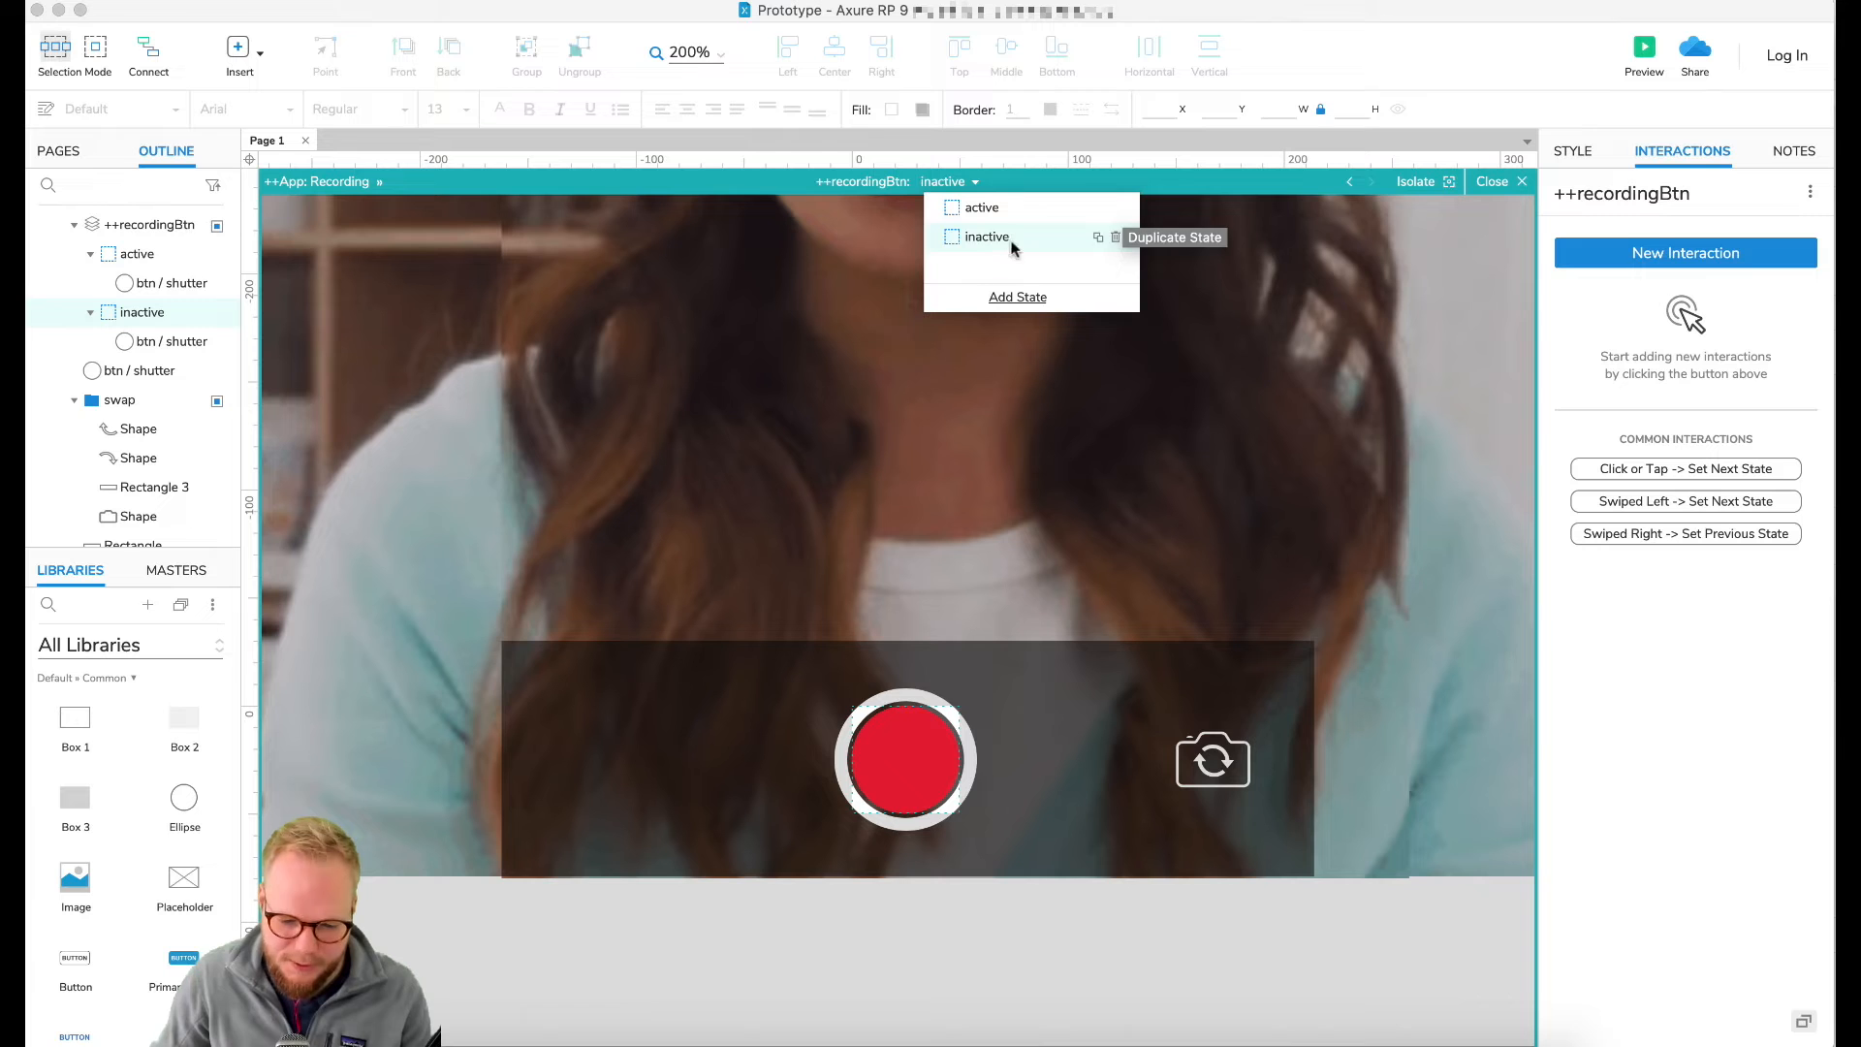
{"action": "left_click_drag", "start_coordinate": [987, 240], "coordinate": [987, 210]}
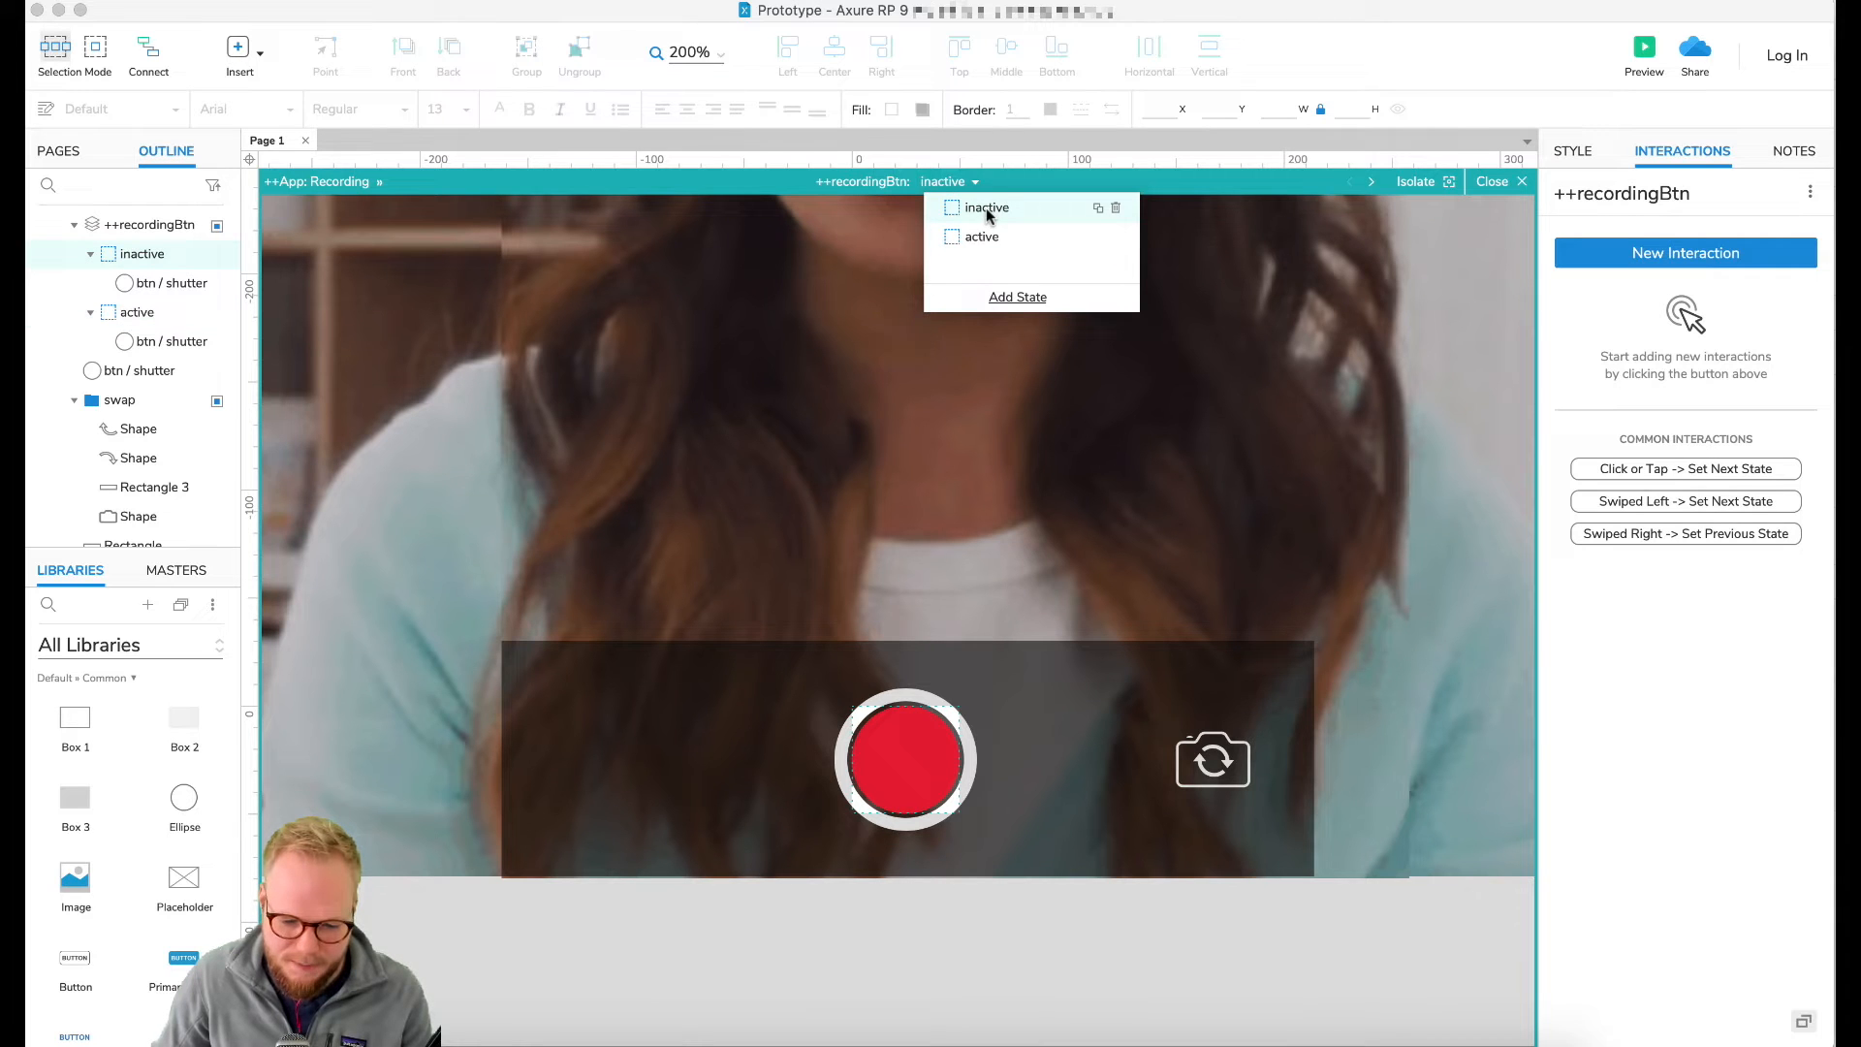
Step: Set the shutter circle's fill to white in the inactive state of ++recordingBtn
{"action": "left_click", "coordinate": [941, 773]}
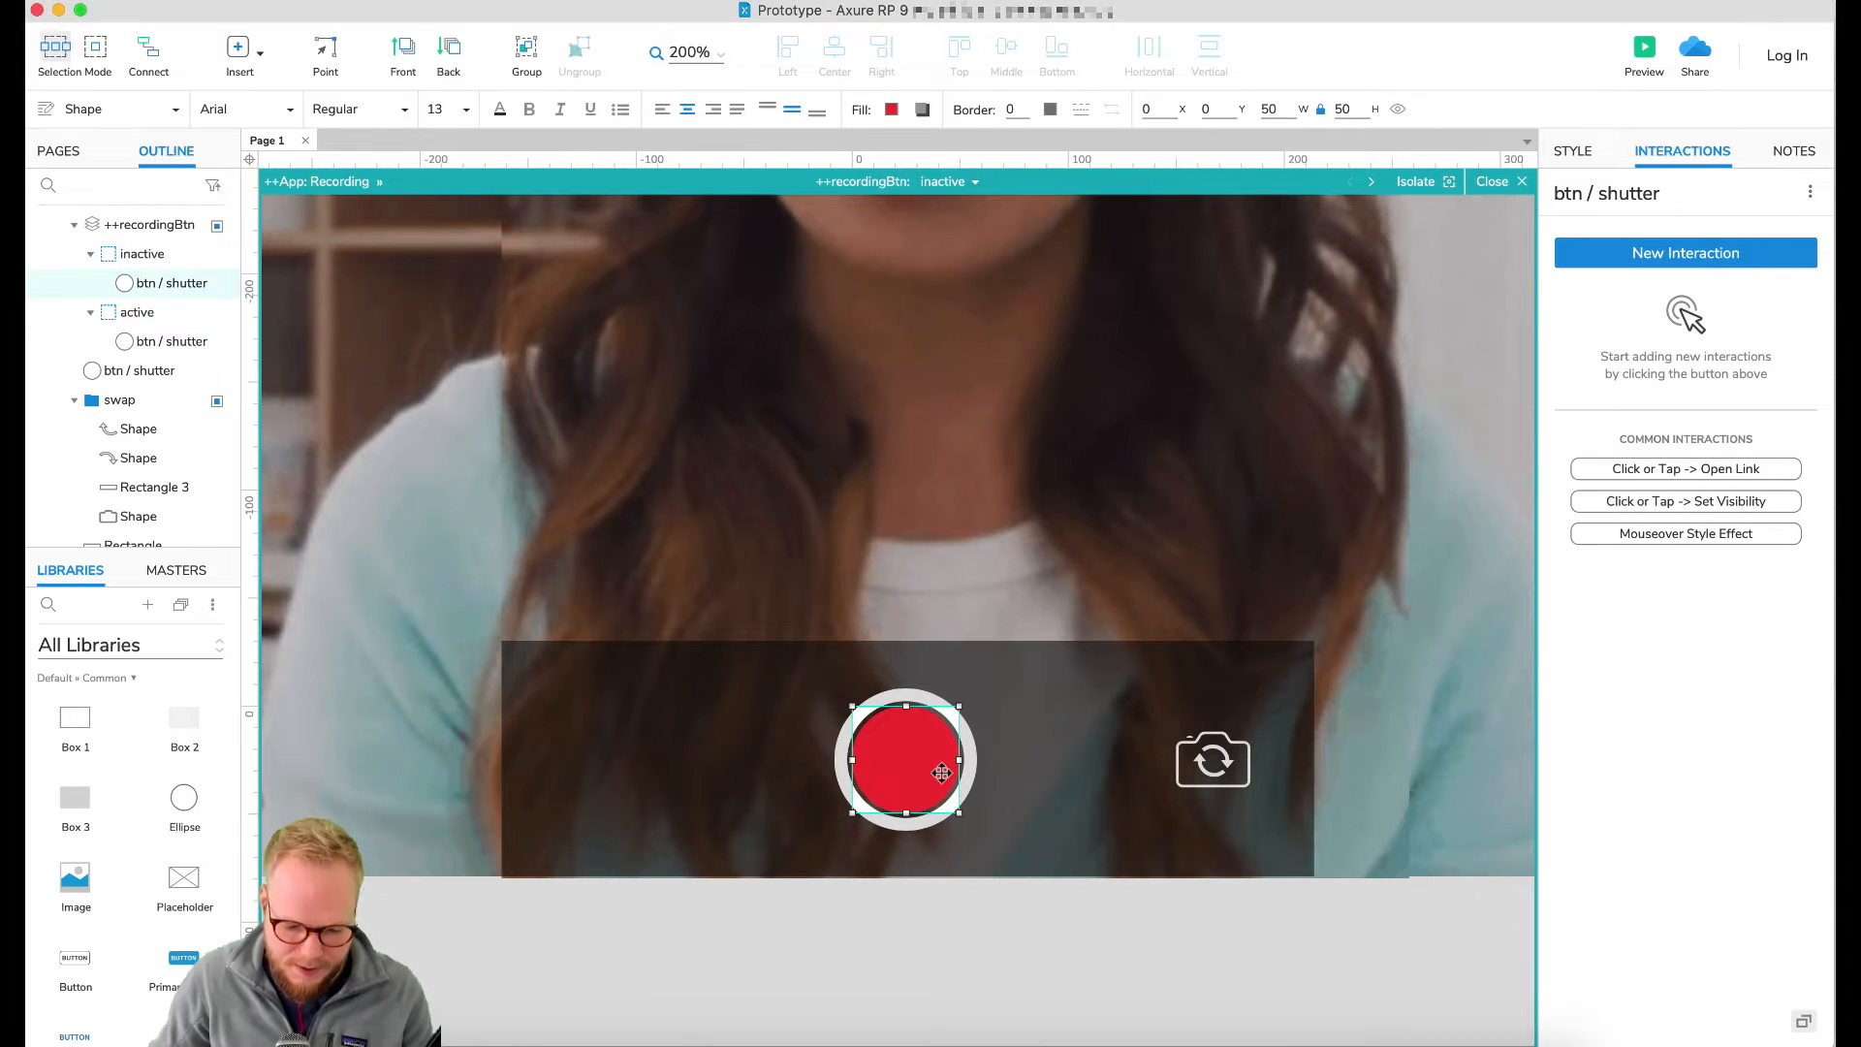
{"action": "left_click", "coordinate": [1573, 150]}
{"action": "left_click", "coordinate": [1678, 681]}
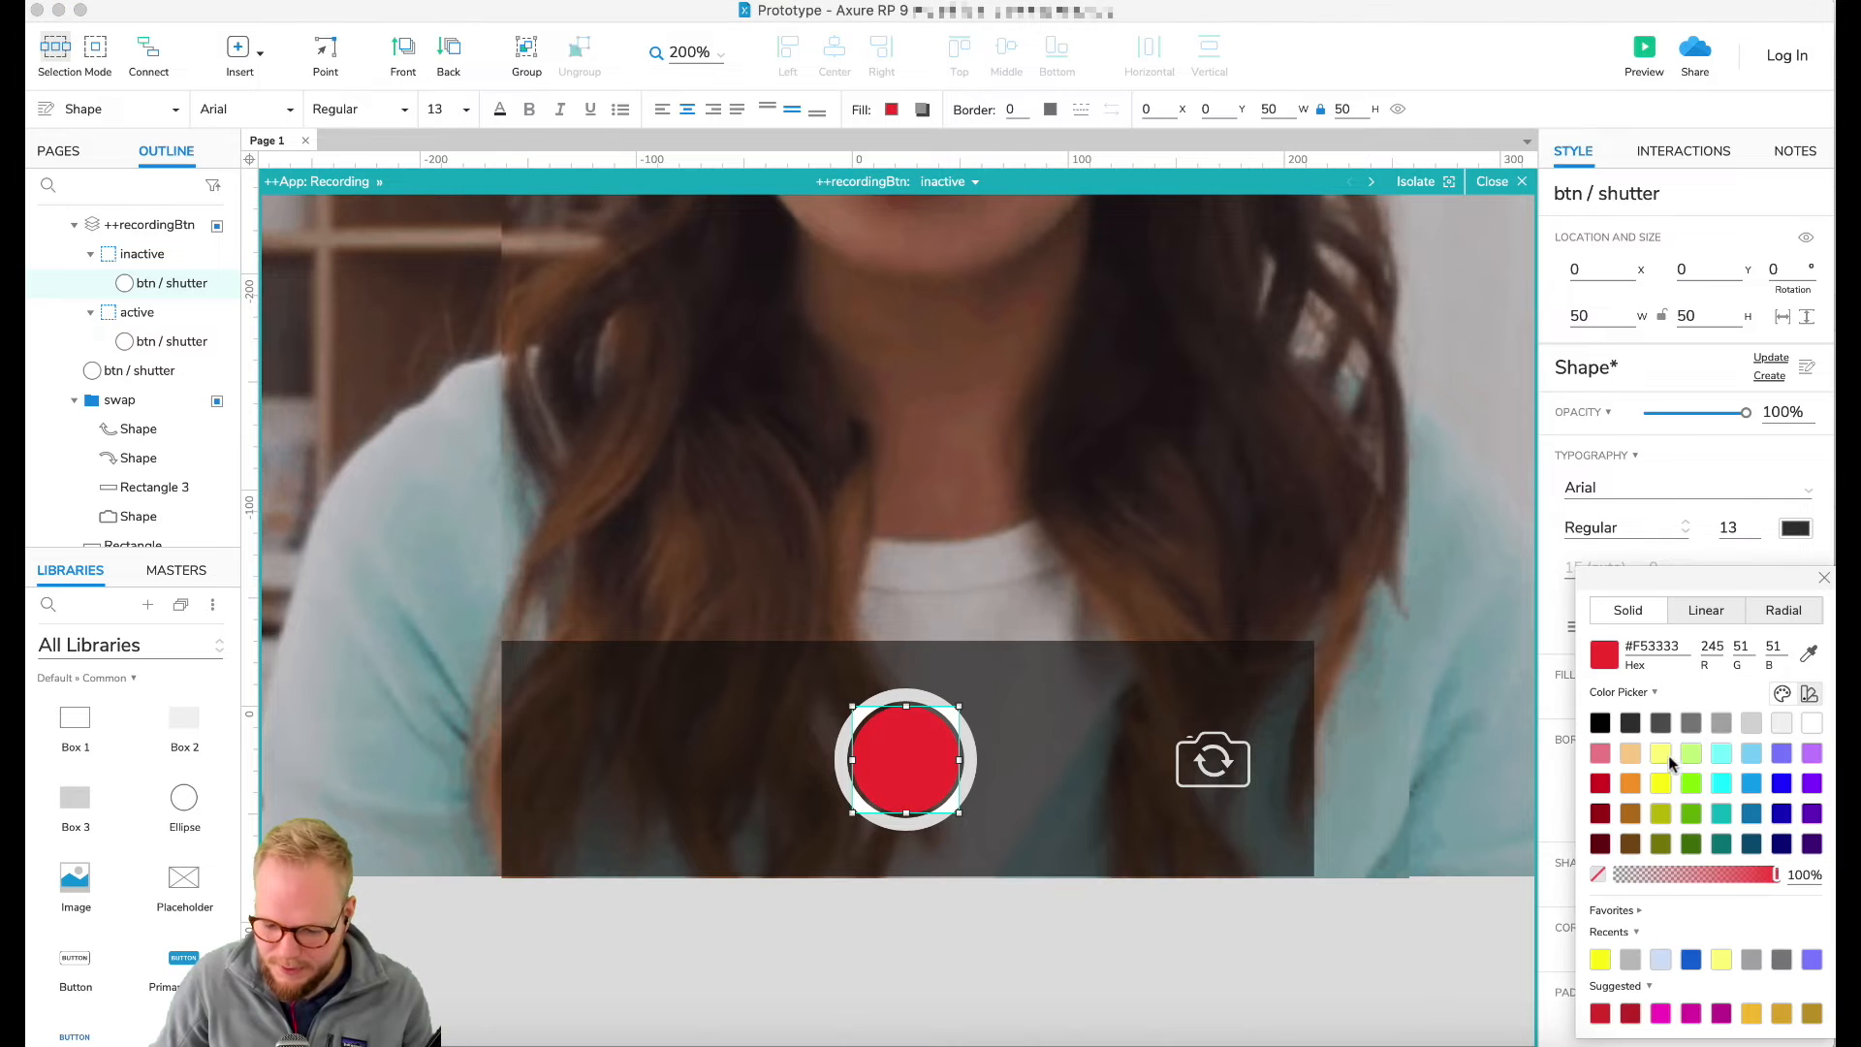
{"action": "left_click", "coordinate": [1809, 725]}
{"action": "left_click", "coordinate": [1138, 943]}
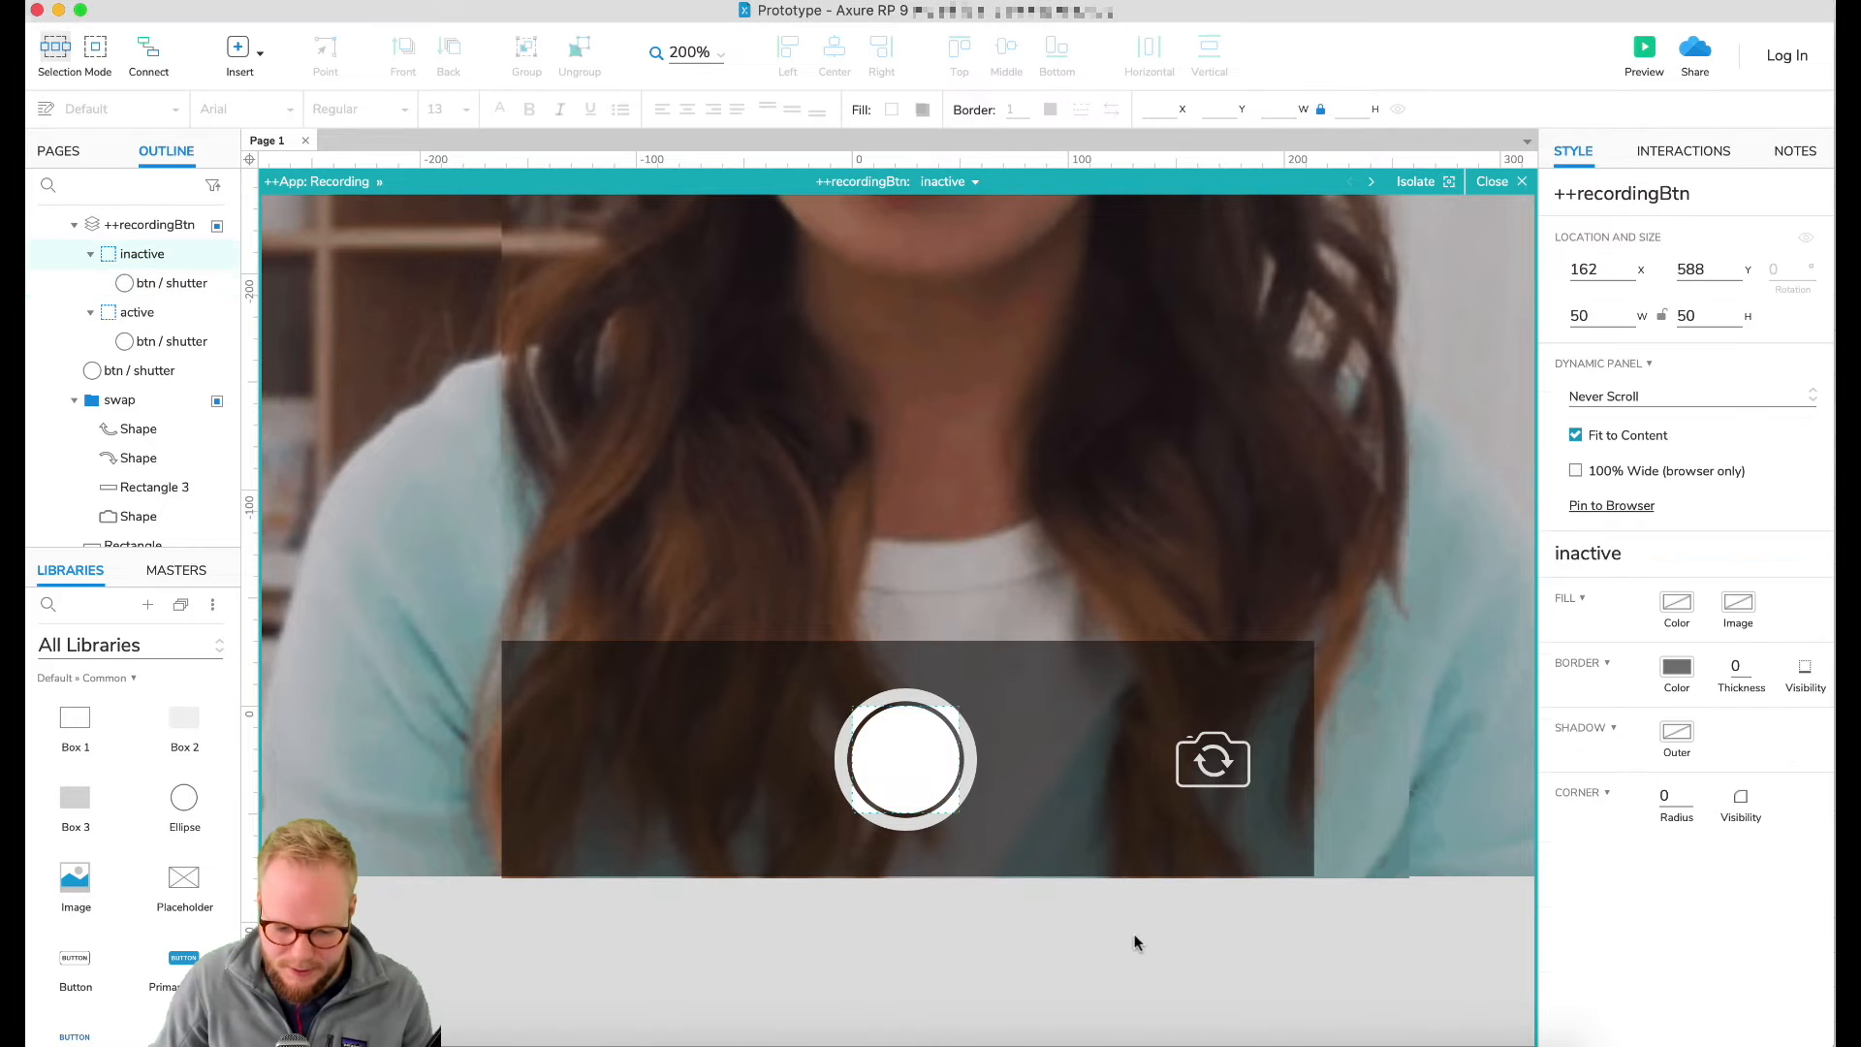
{"action": "left_click", "coordinate": [885, 750]}
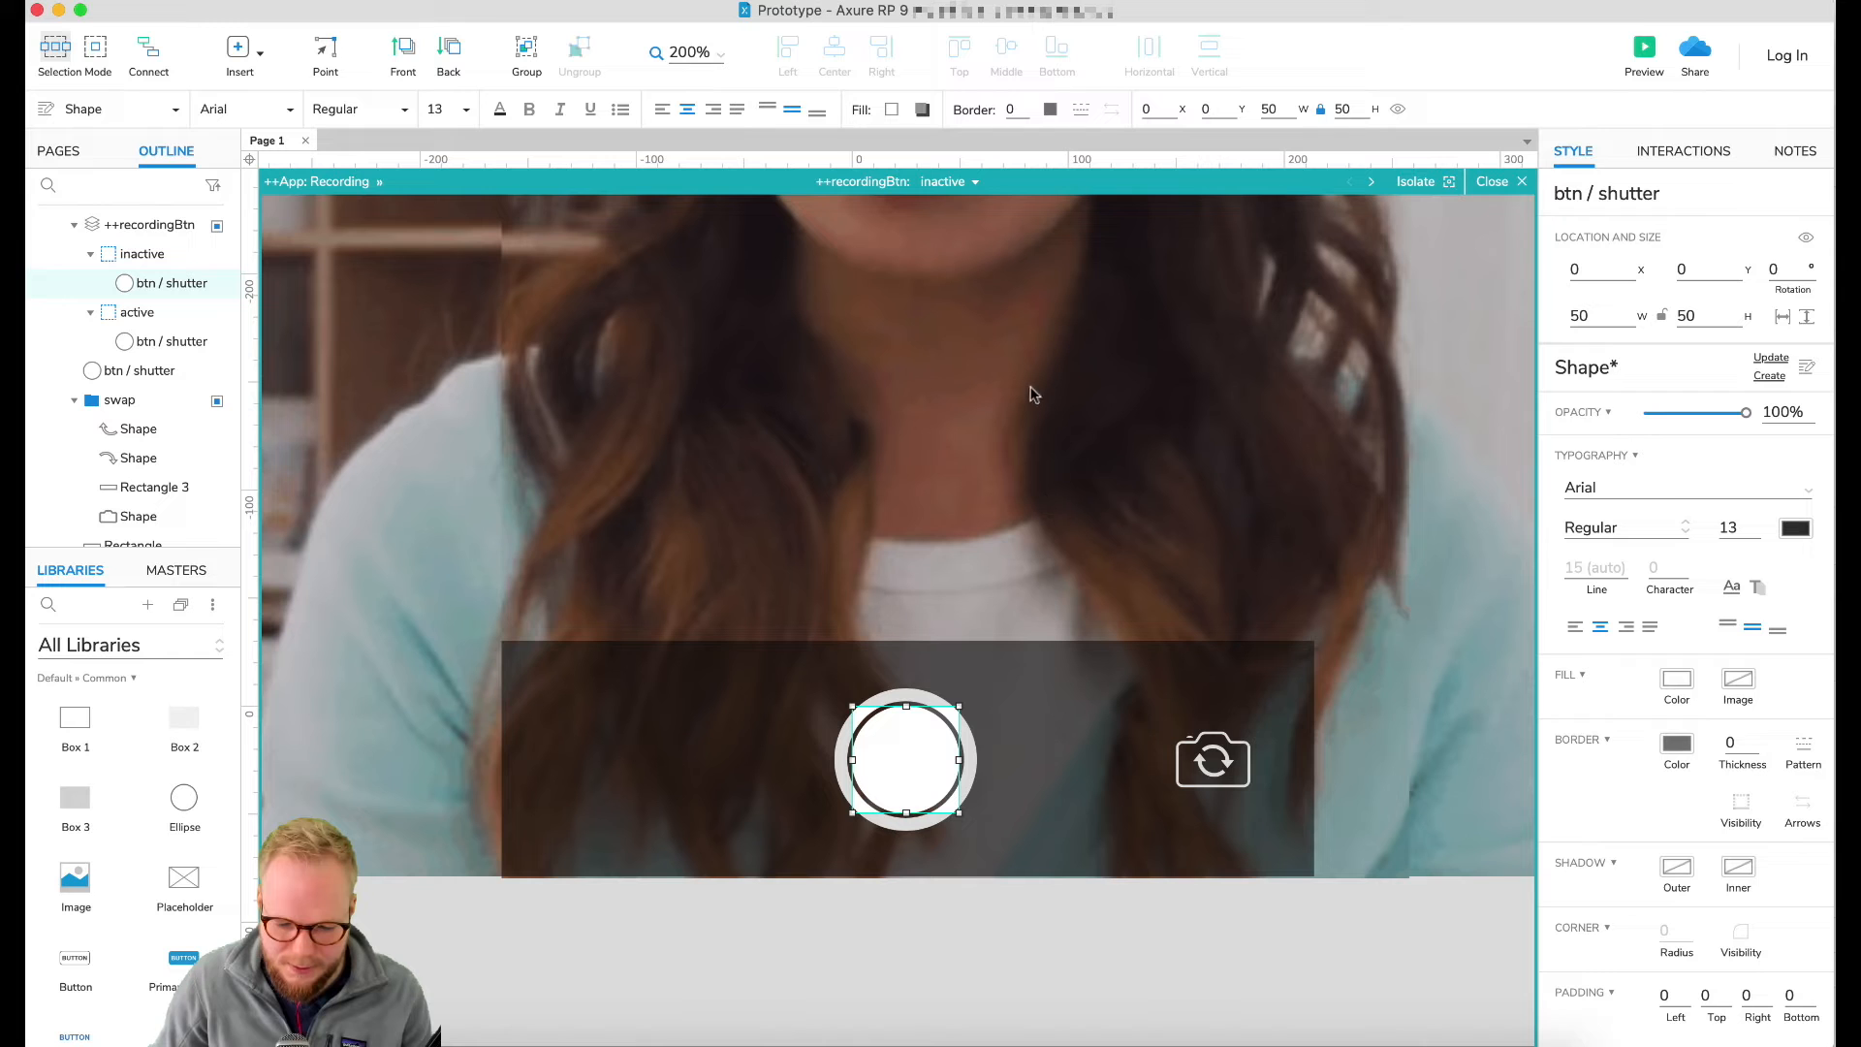
Step: Close the inactive state and reopen the Recording state of the ++App panel for editing
{"action": "left_click", "coordinate": [1484, 184]}
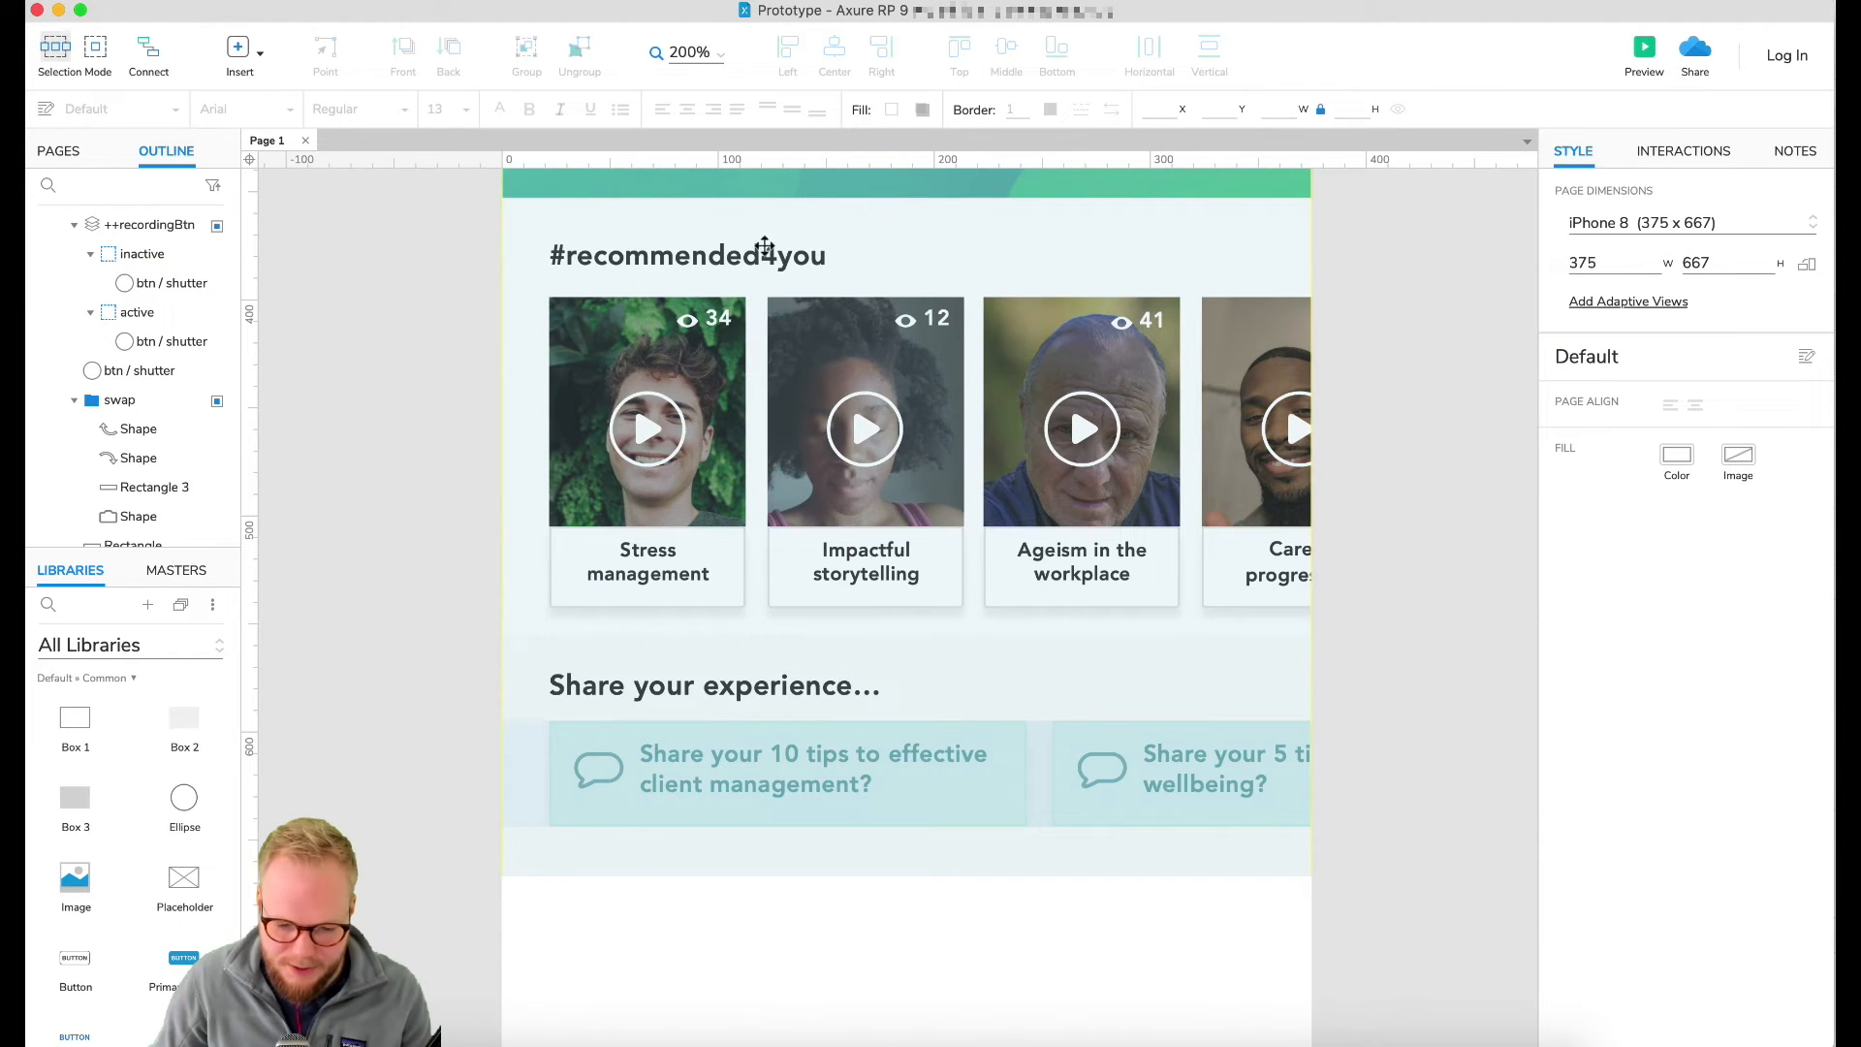
{"action": "scroll", "coordinate": [885, 345], "scroll_direction": "up", "scroll_amount": 6}
{"action": "scroll", "coordinate": [885, 345], "scroll_direction": "up", "scroll_amount": 2}
{"action": "double_click", "coordinate": [885, 345]}
{"action": "scroll", "coordinate": [1089, 794], "scroll_direction": "down", "scroll_amount": 5}
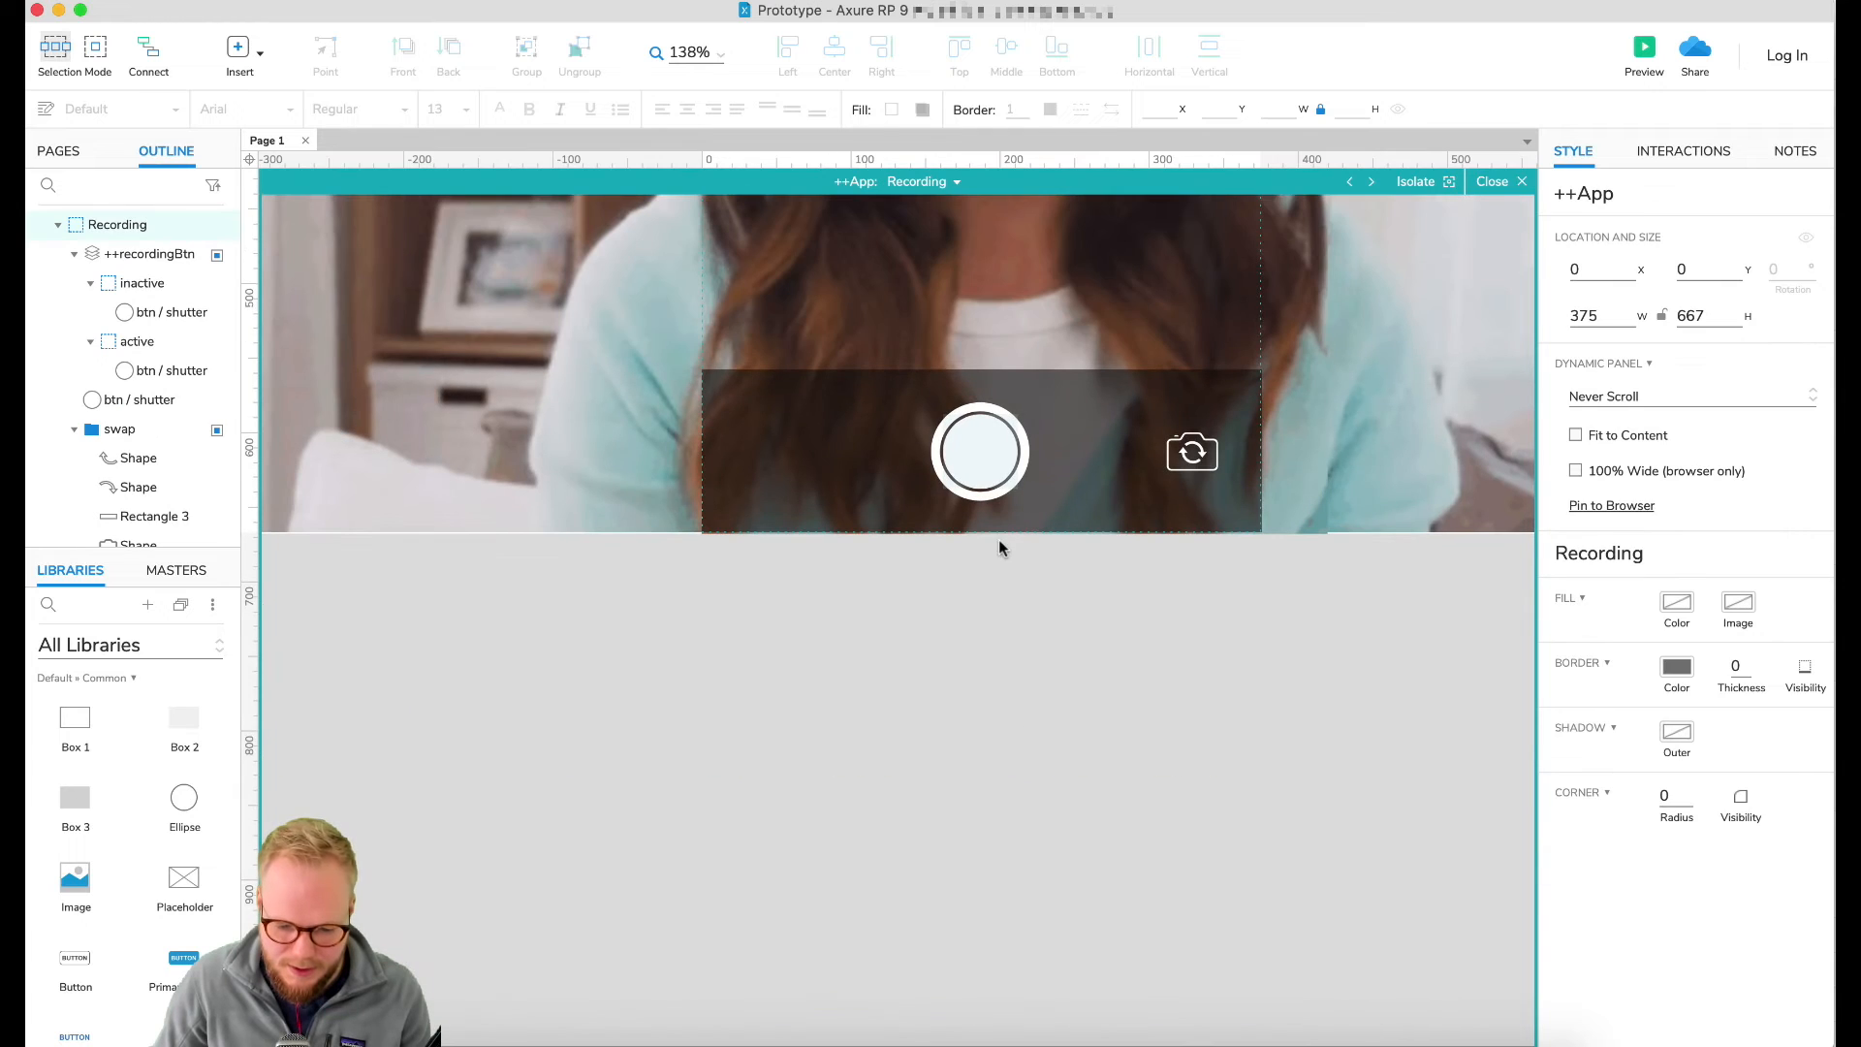
Step: Add a Click or Tap interaction to ++recordingBtn that sets its own panel state to active
{"action": "left_click", "coordinate": [989, 447]}
{"action": "scroll", "coordinate": [1032, 625], "scroll_direction": "up", "scroll_amount": 1}
{"action": "left_click", "coordinate": [1683, 150]}
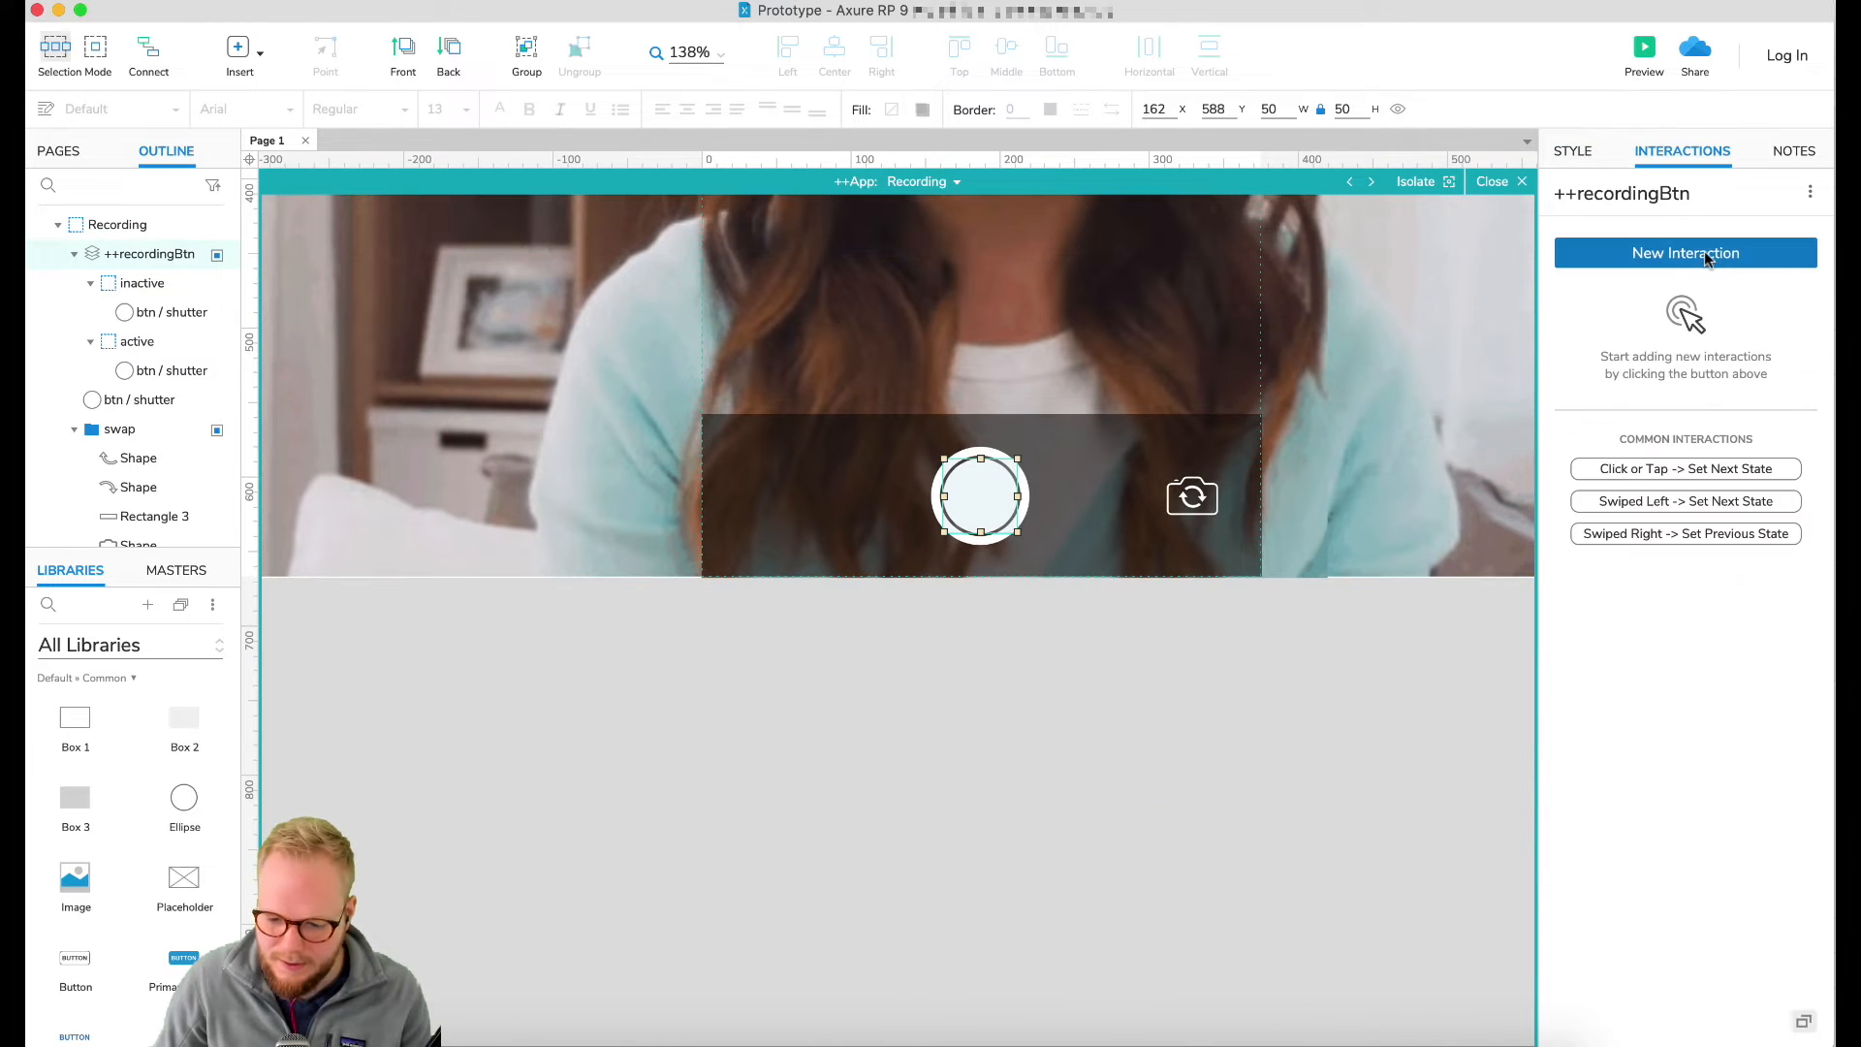
{"action": "left_click", "coordinate": [1686, 249]}
{"action": "left_click", "coordinate": [1653, 295]}
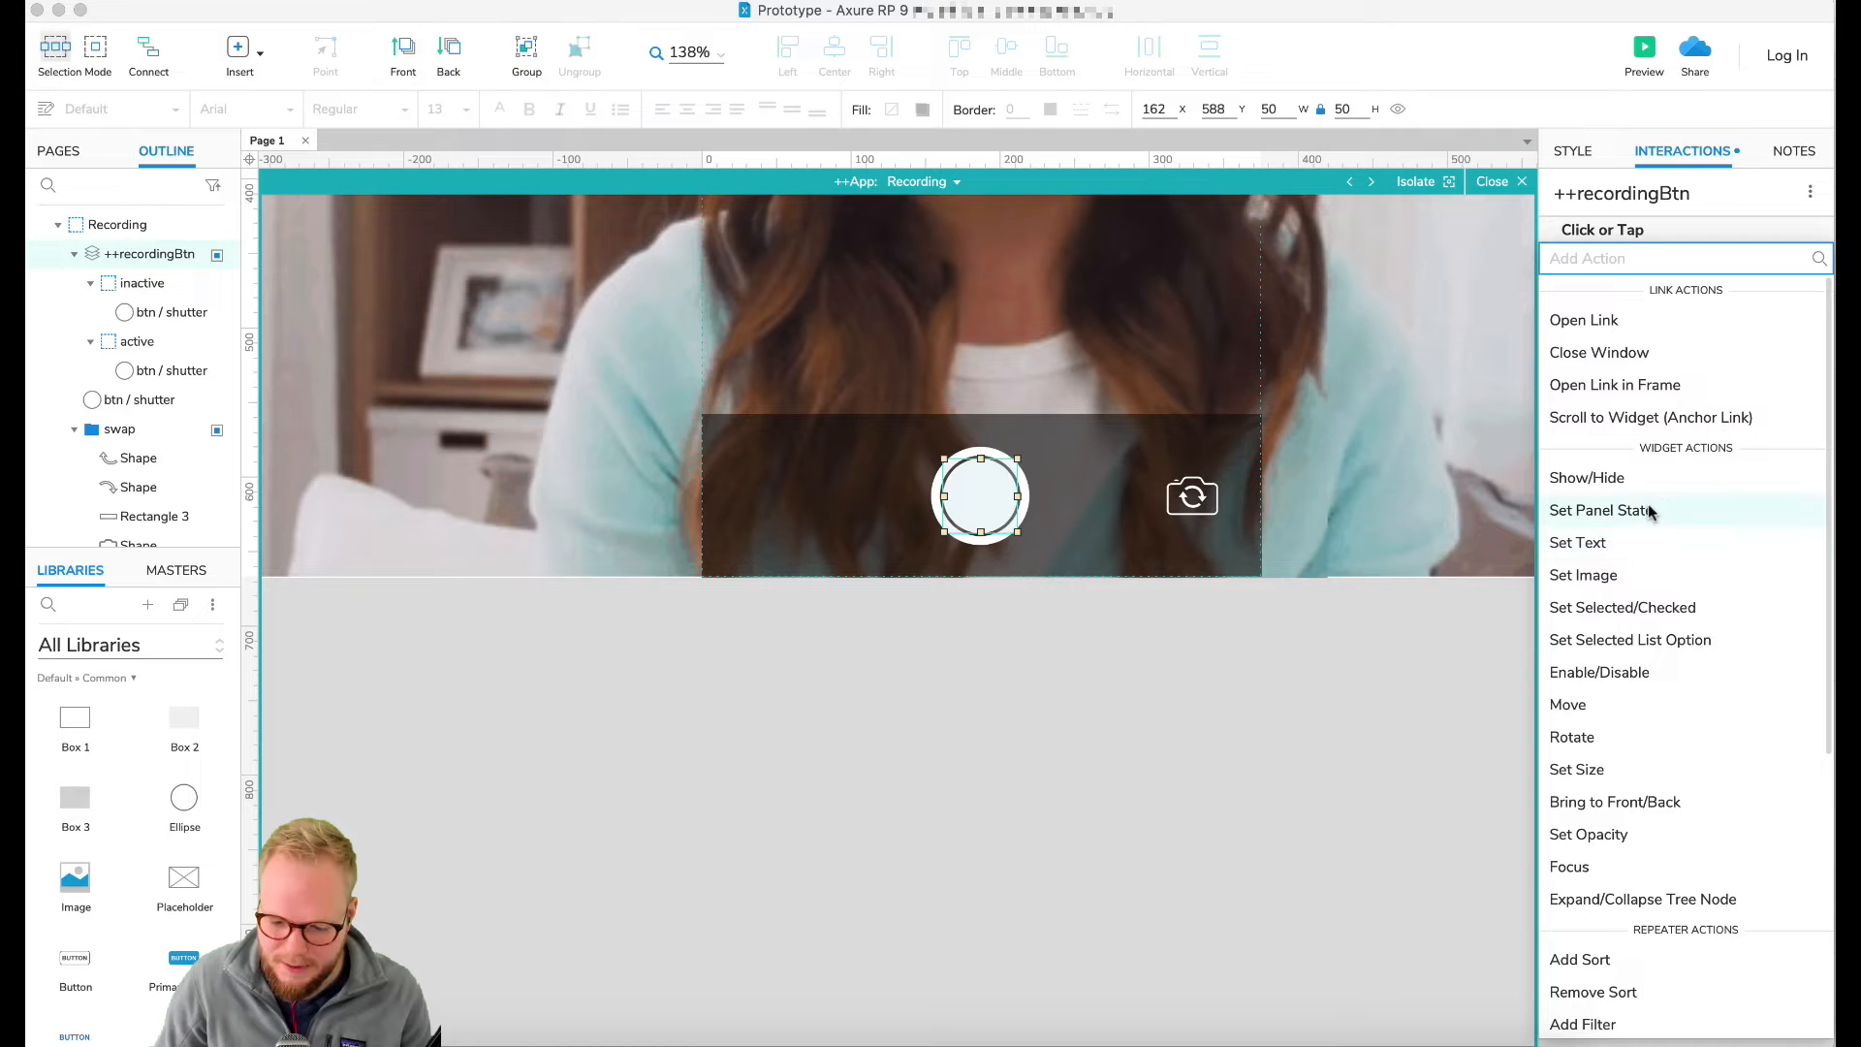
{"action": "left_click", "coordinate": [1647, 507]}
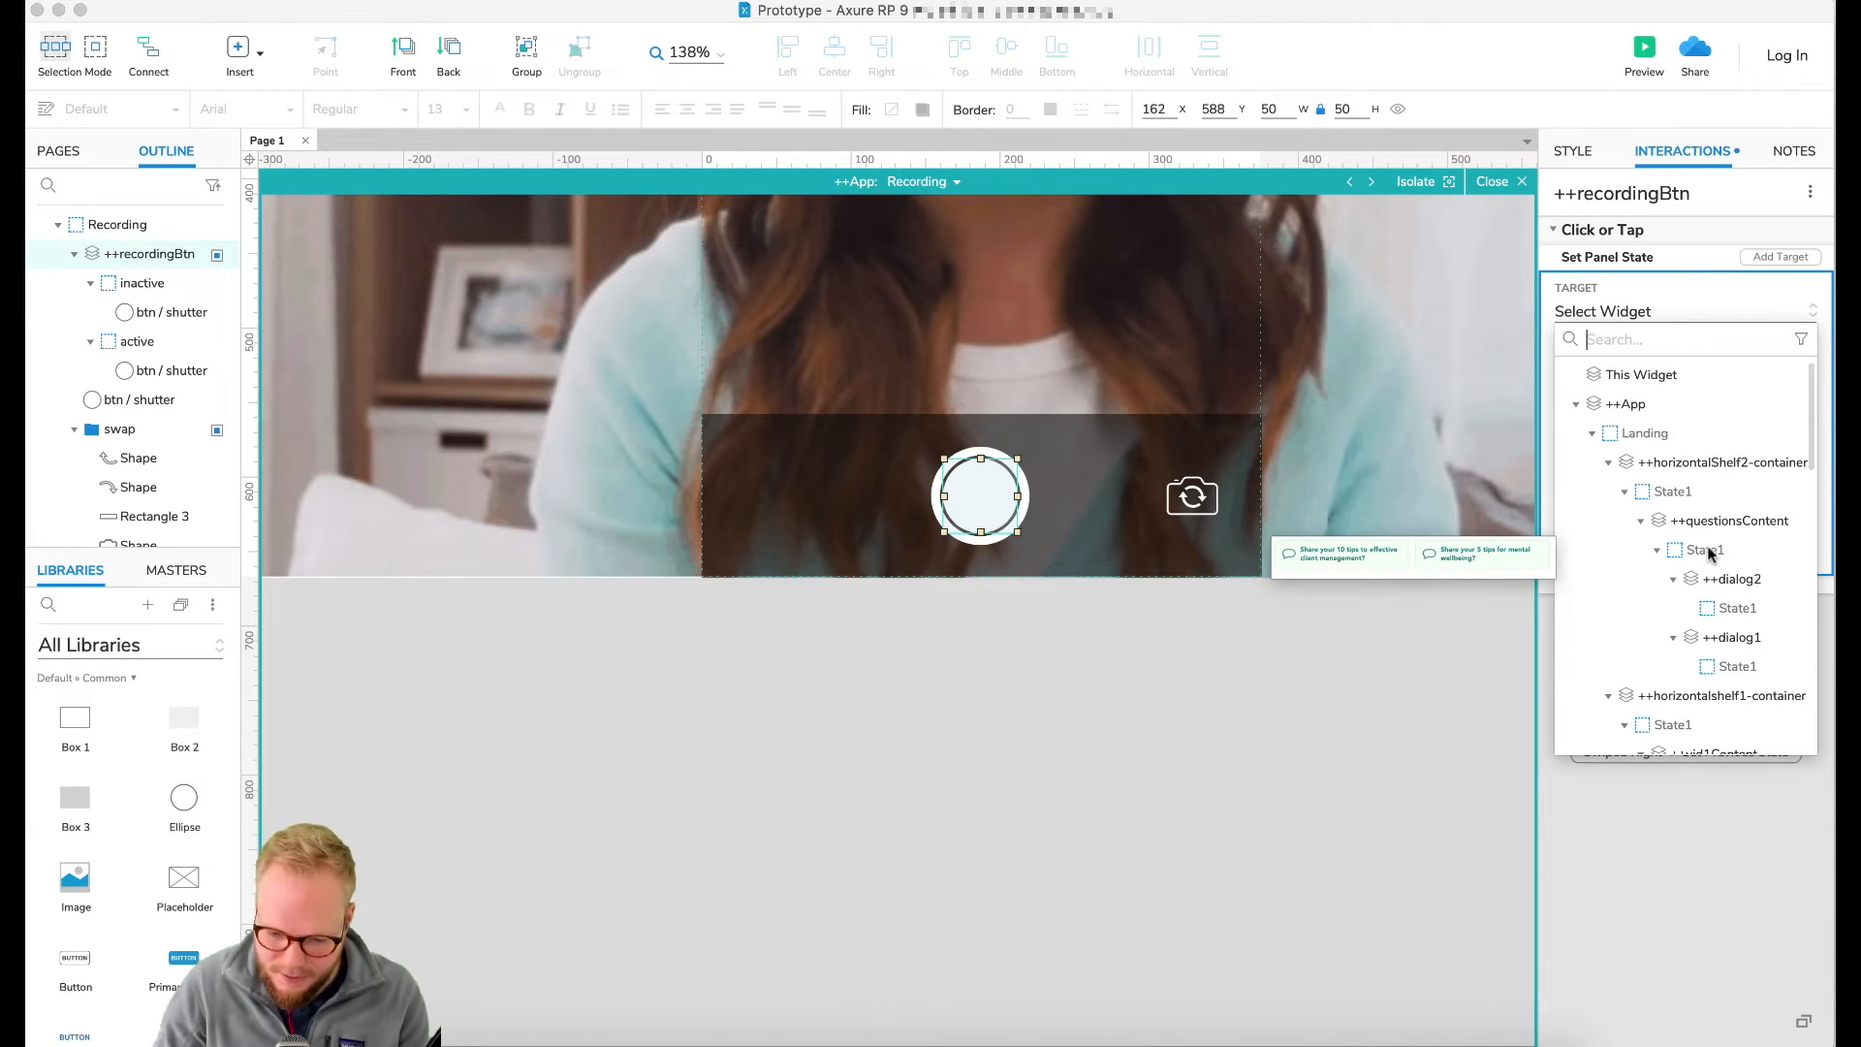
{"action": "type", "text": "btn"}
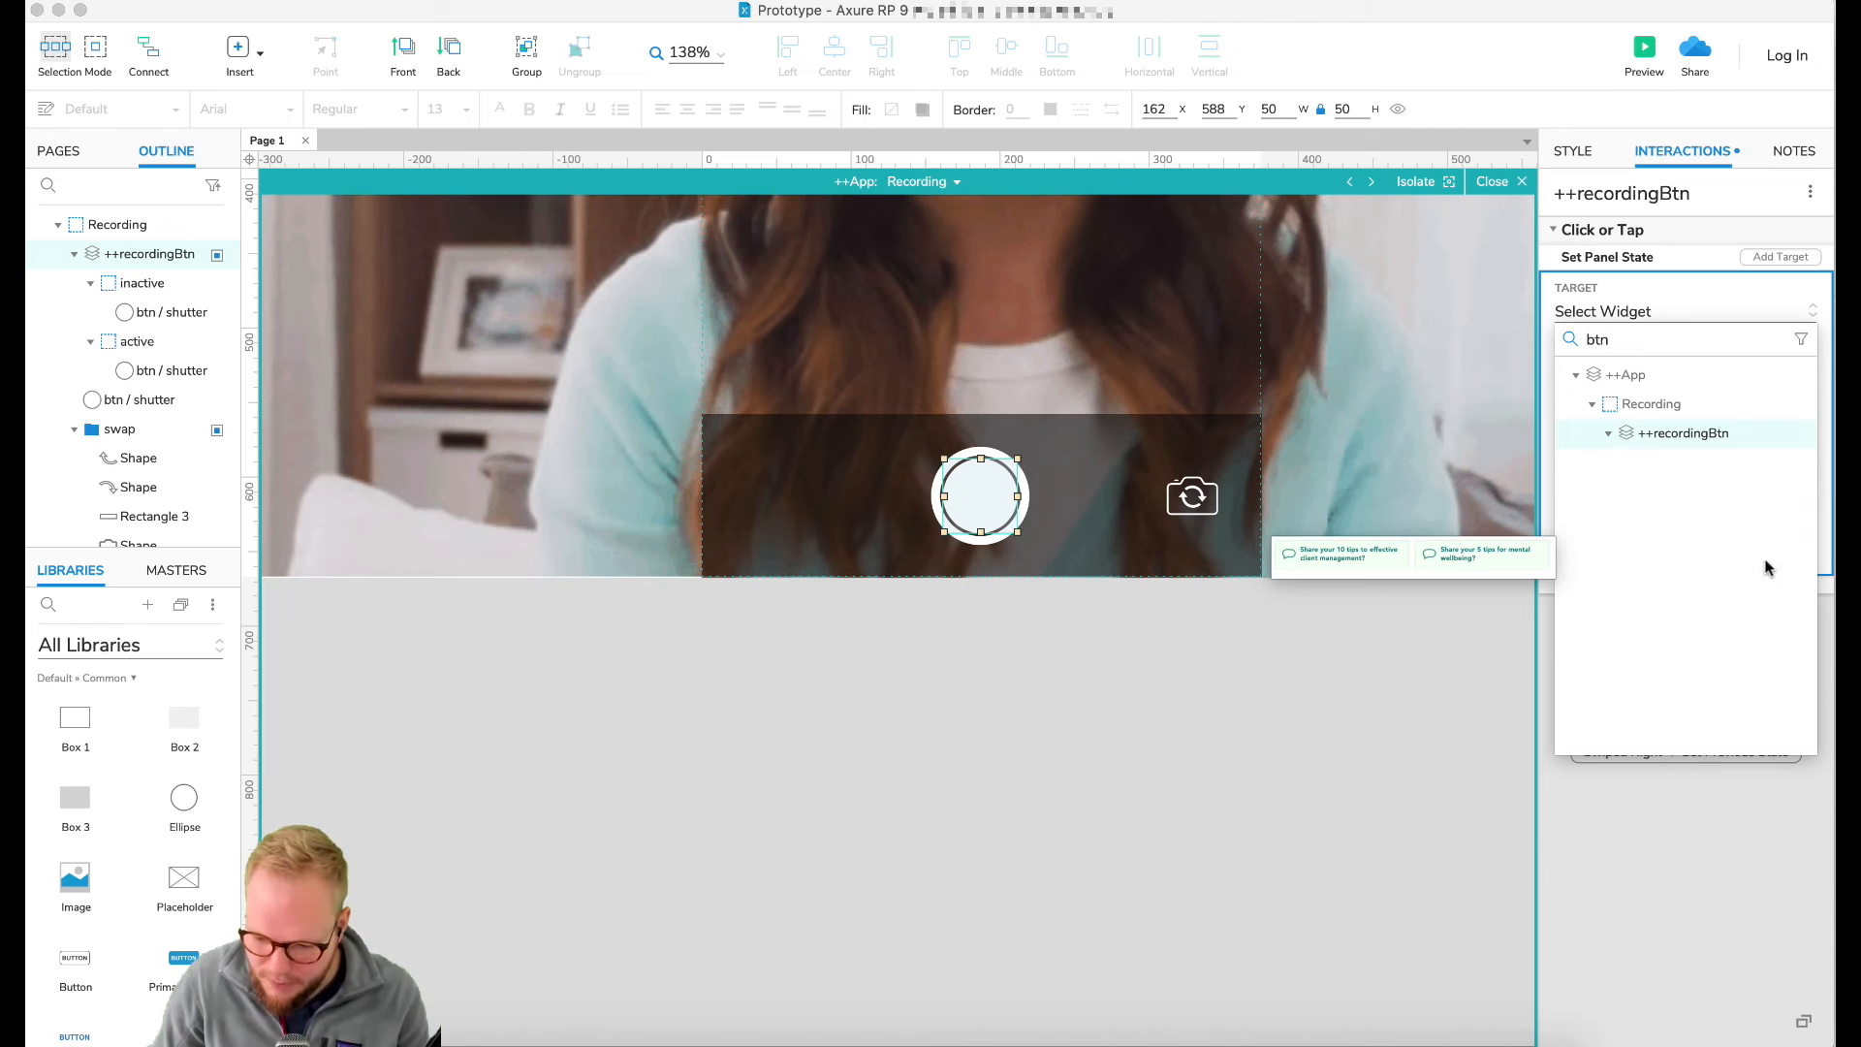
{"action": "left_click", "coordinate": [1736, 434]}
{"action": "left_click", "coordinate": [1636, 402]}
{"action": "left_click", "coordinate": [1609, 455]}
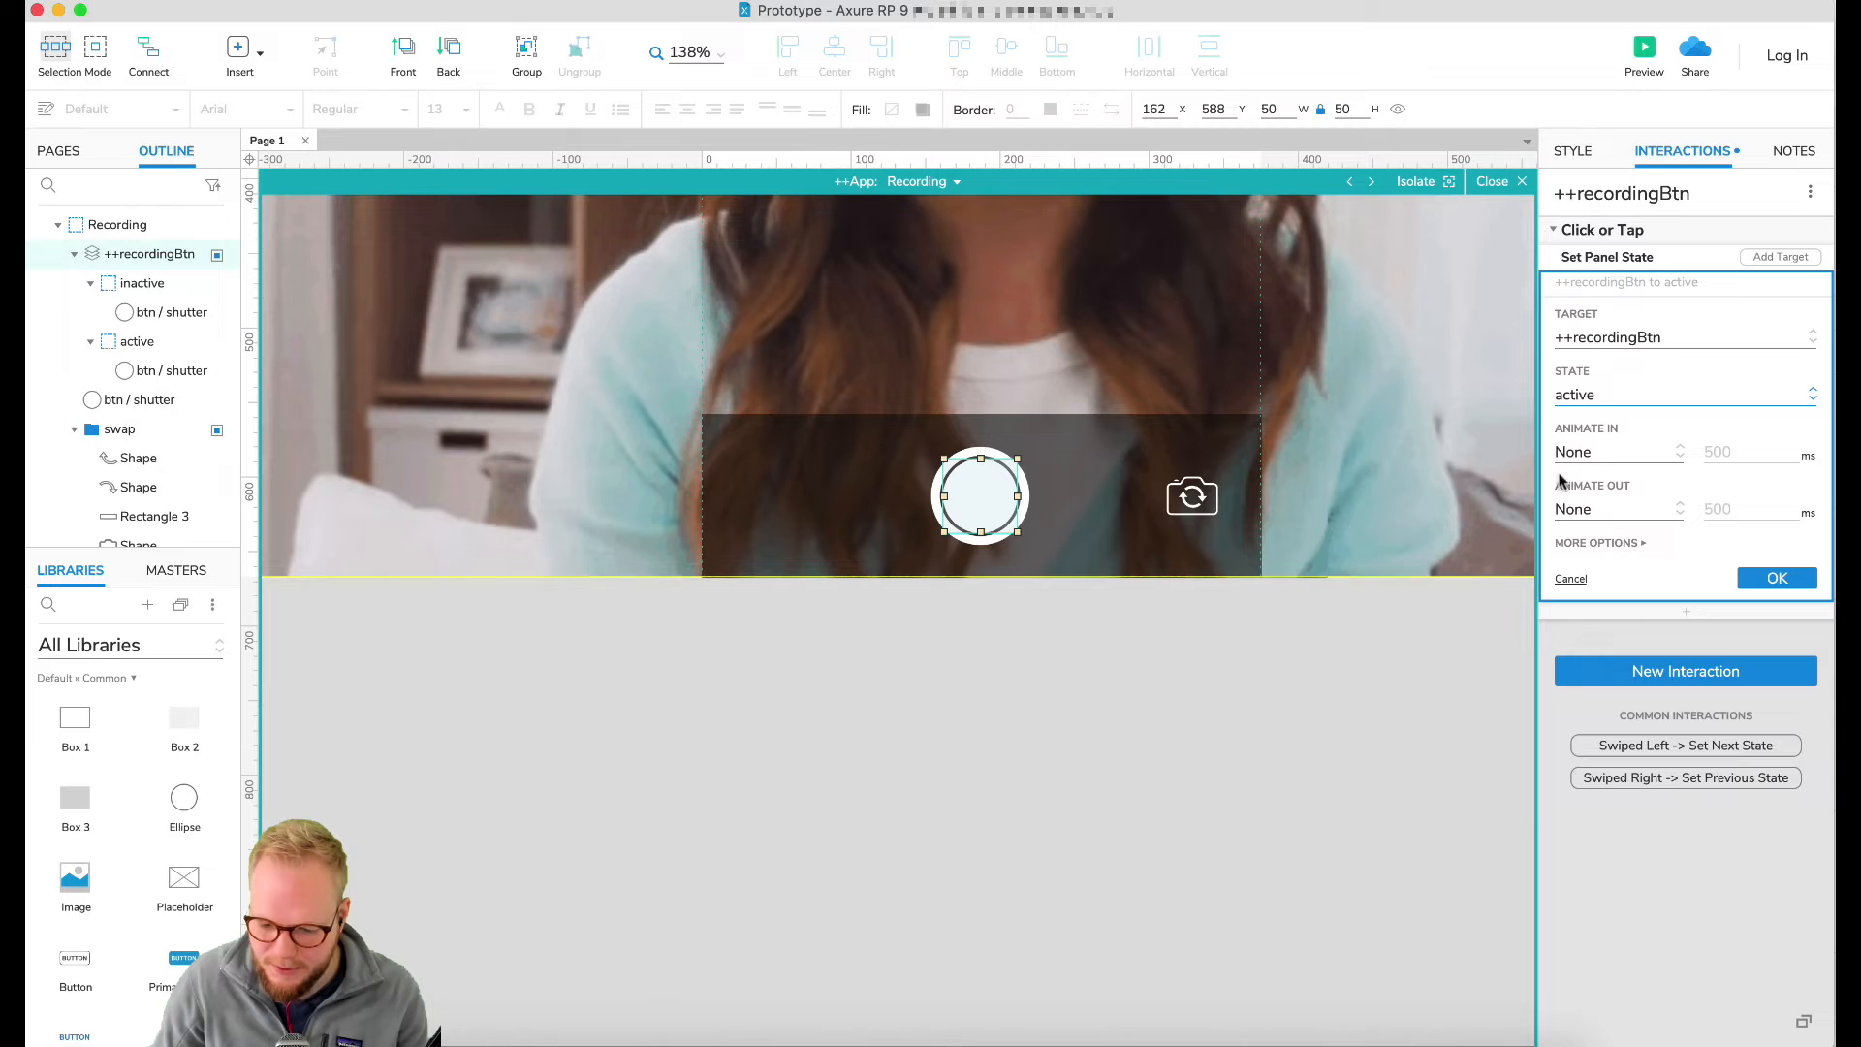
{"action": "left_click", "coordinate": [1779, 578]}
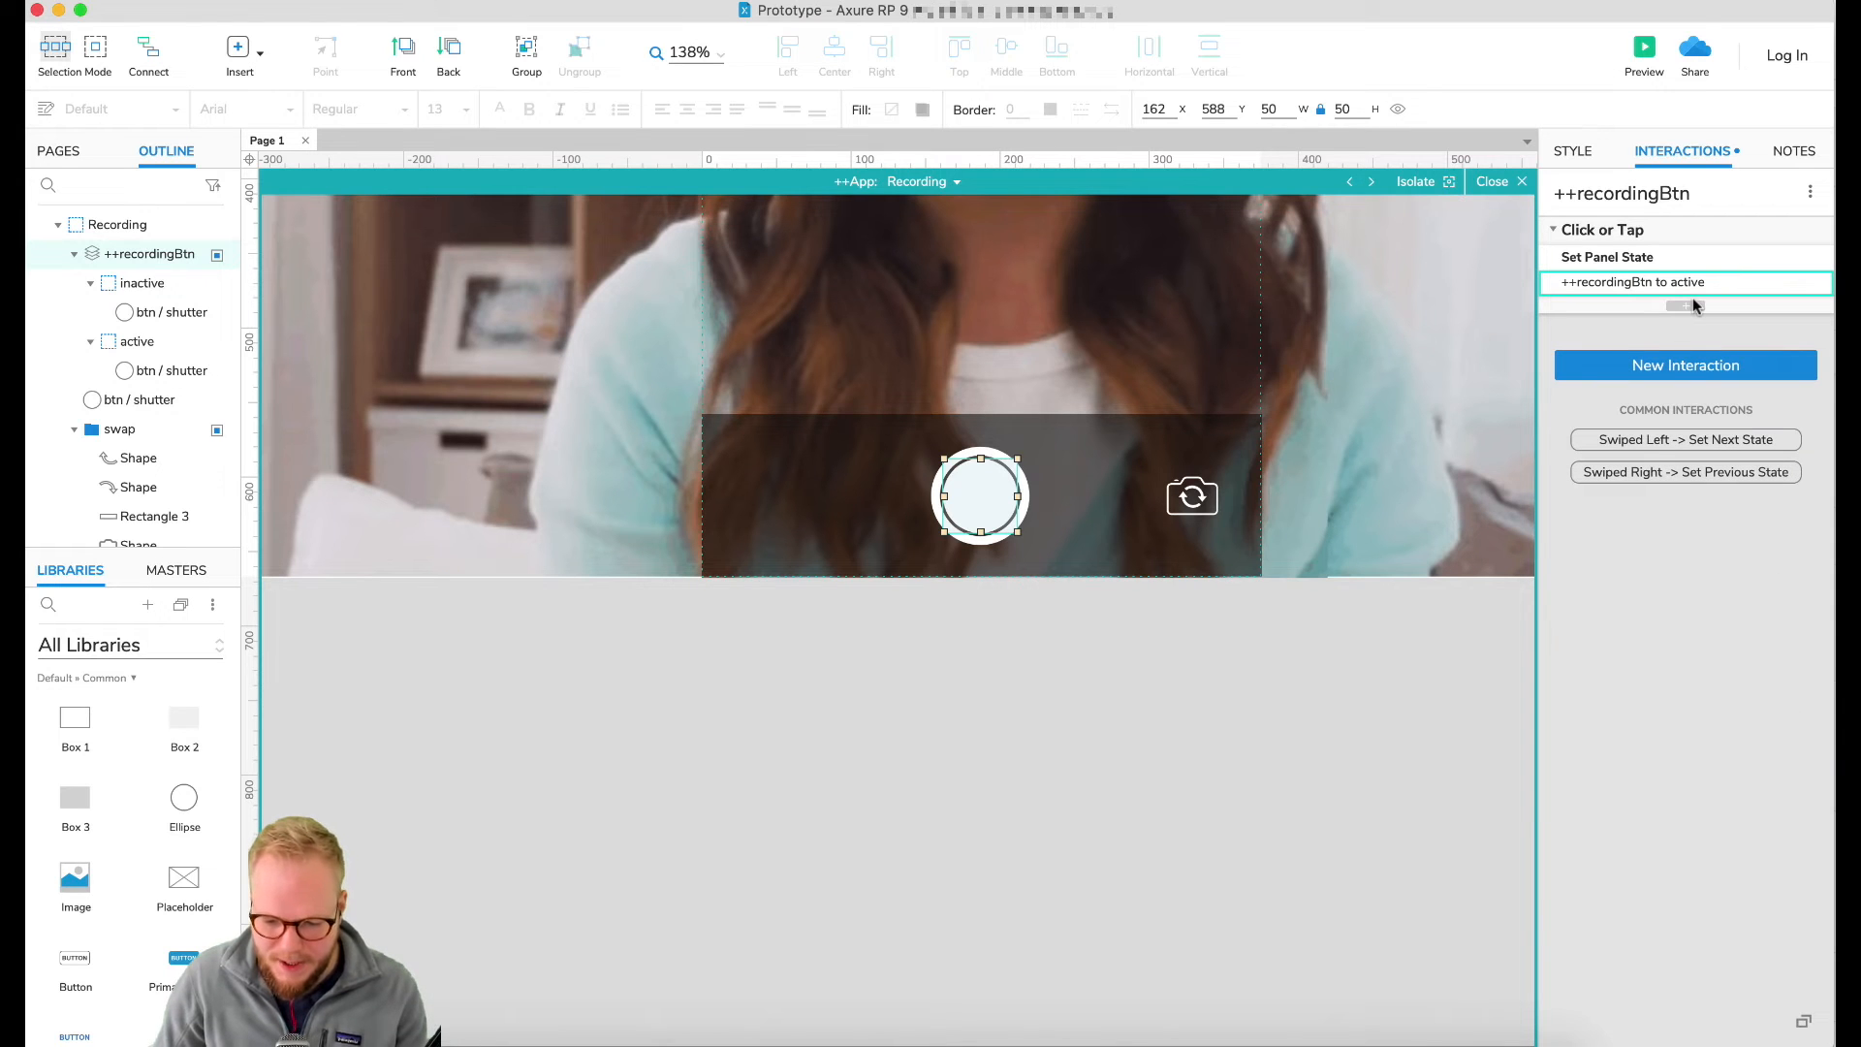
Step: Add a Show/Hide action to the button's Click or Tap interaction that hides ++StaticSelfie
{"action": "left_click", "coordinate": [1691, 307]}
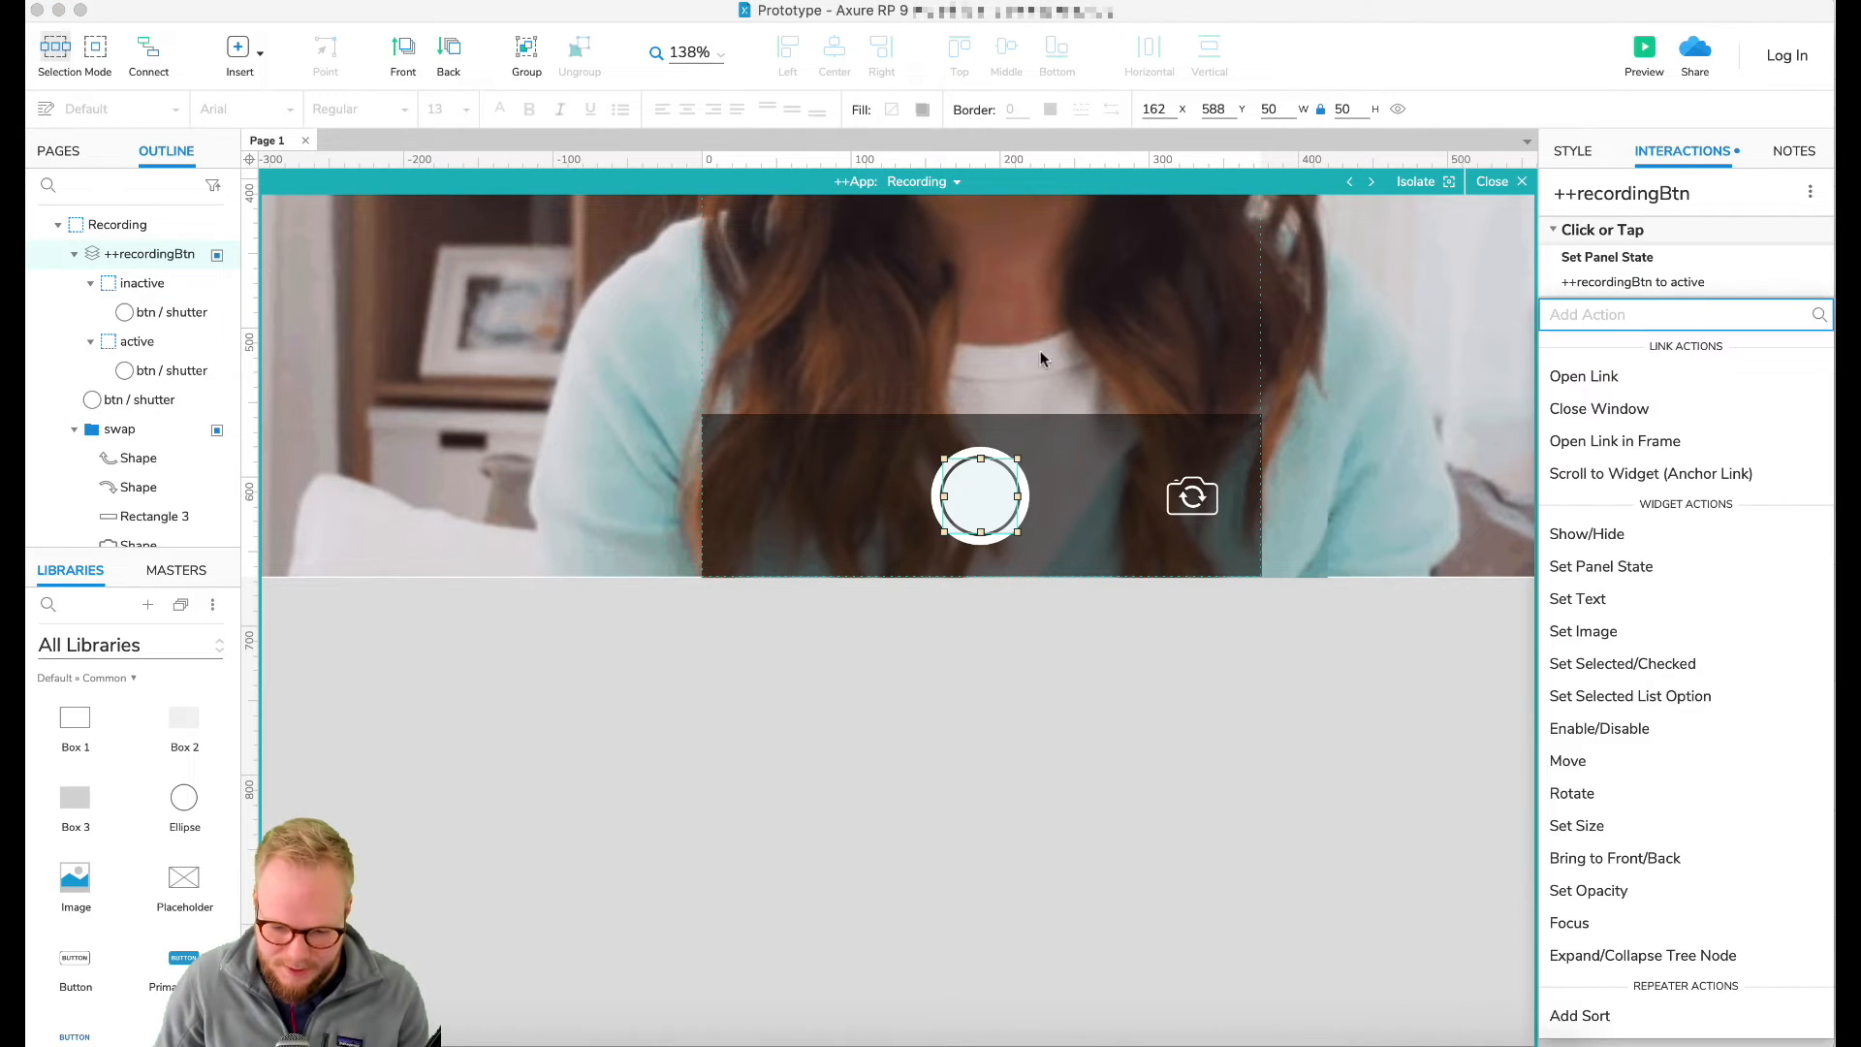
{"action": "left_click", "coordinate": [1051, 283]}
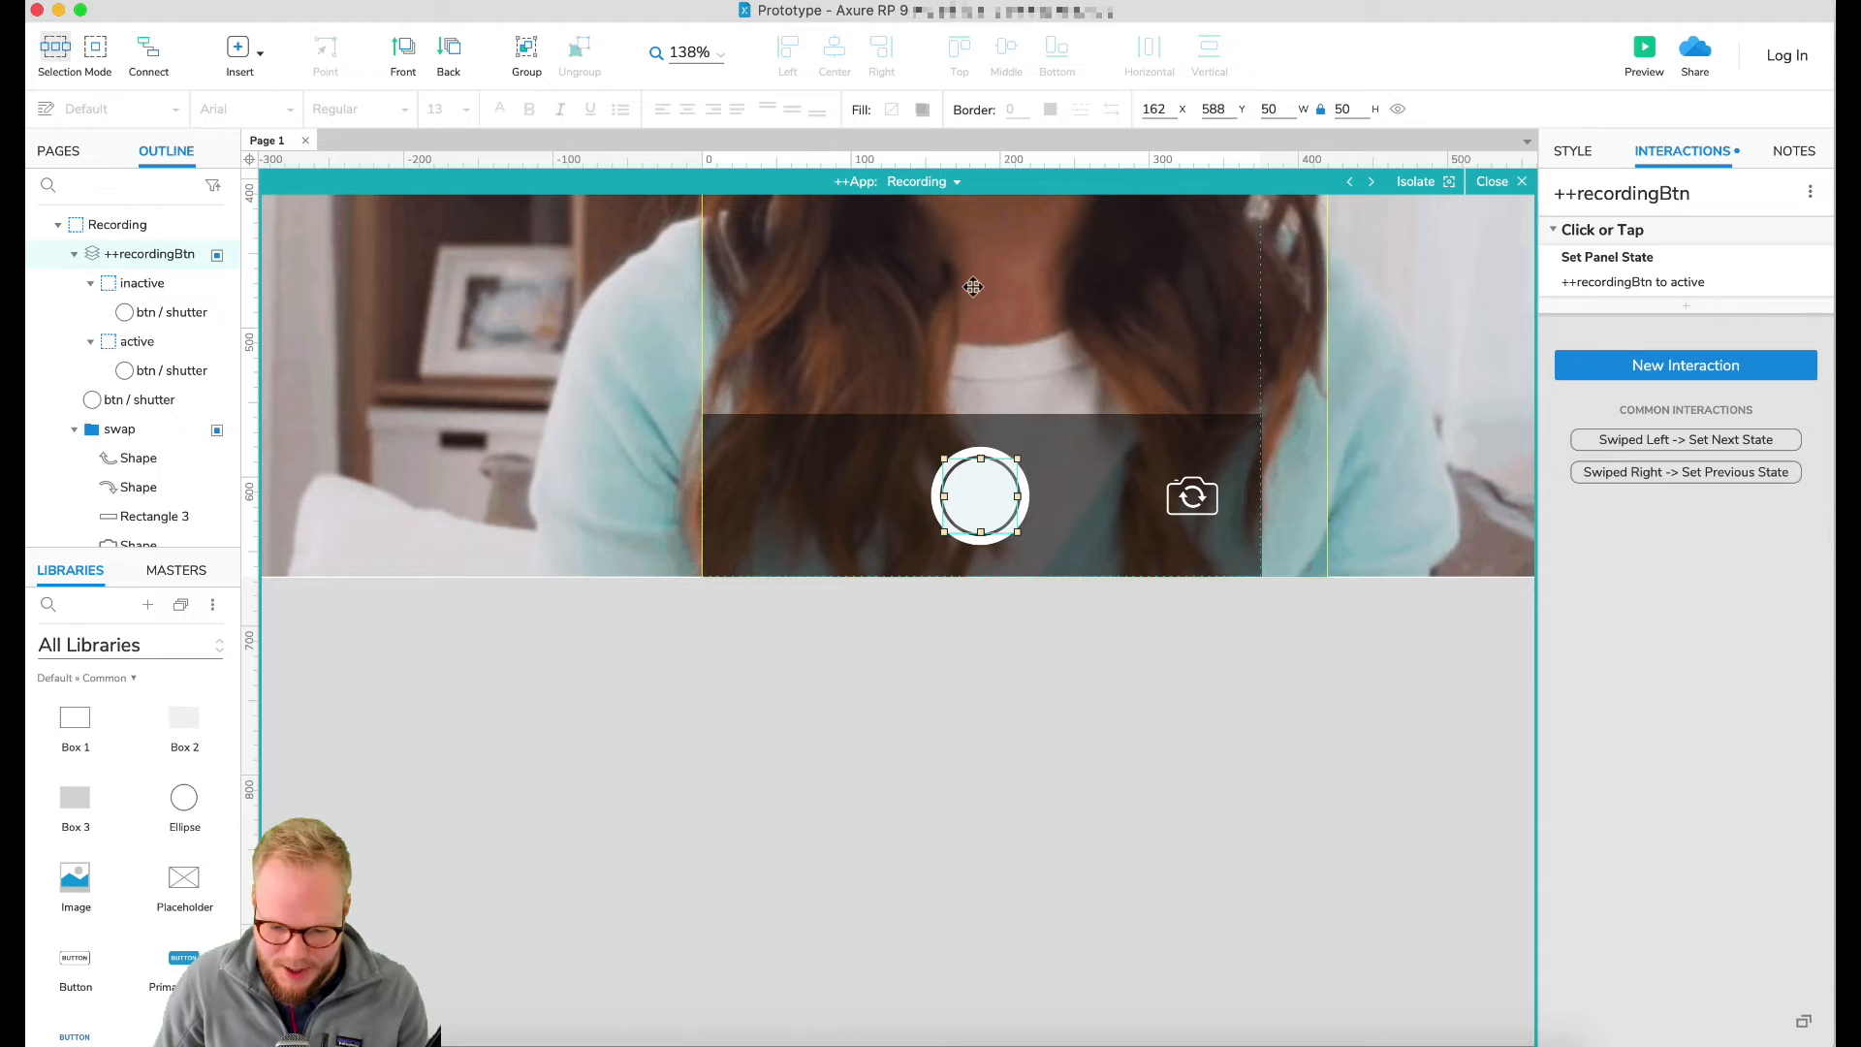
{"action": "left_click", "coordinate": [1688, 307]}
{"action": "left_click", "coordinate": [1614, 534]}
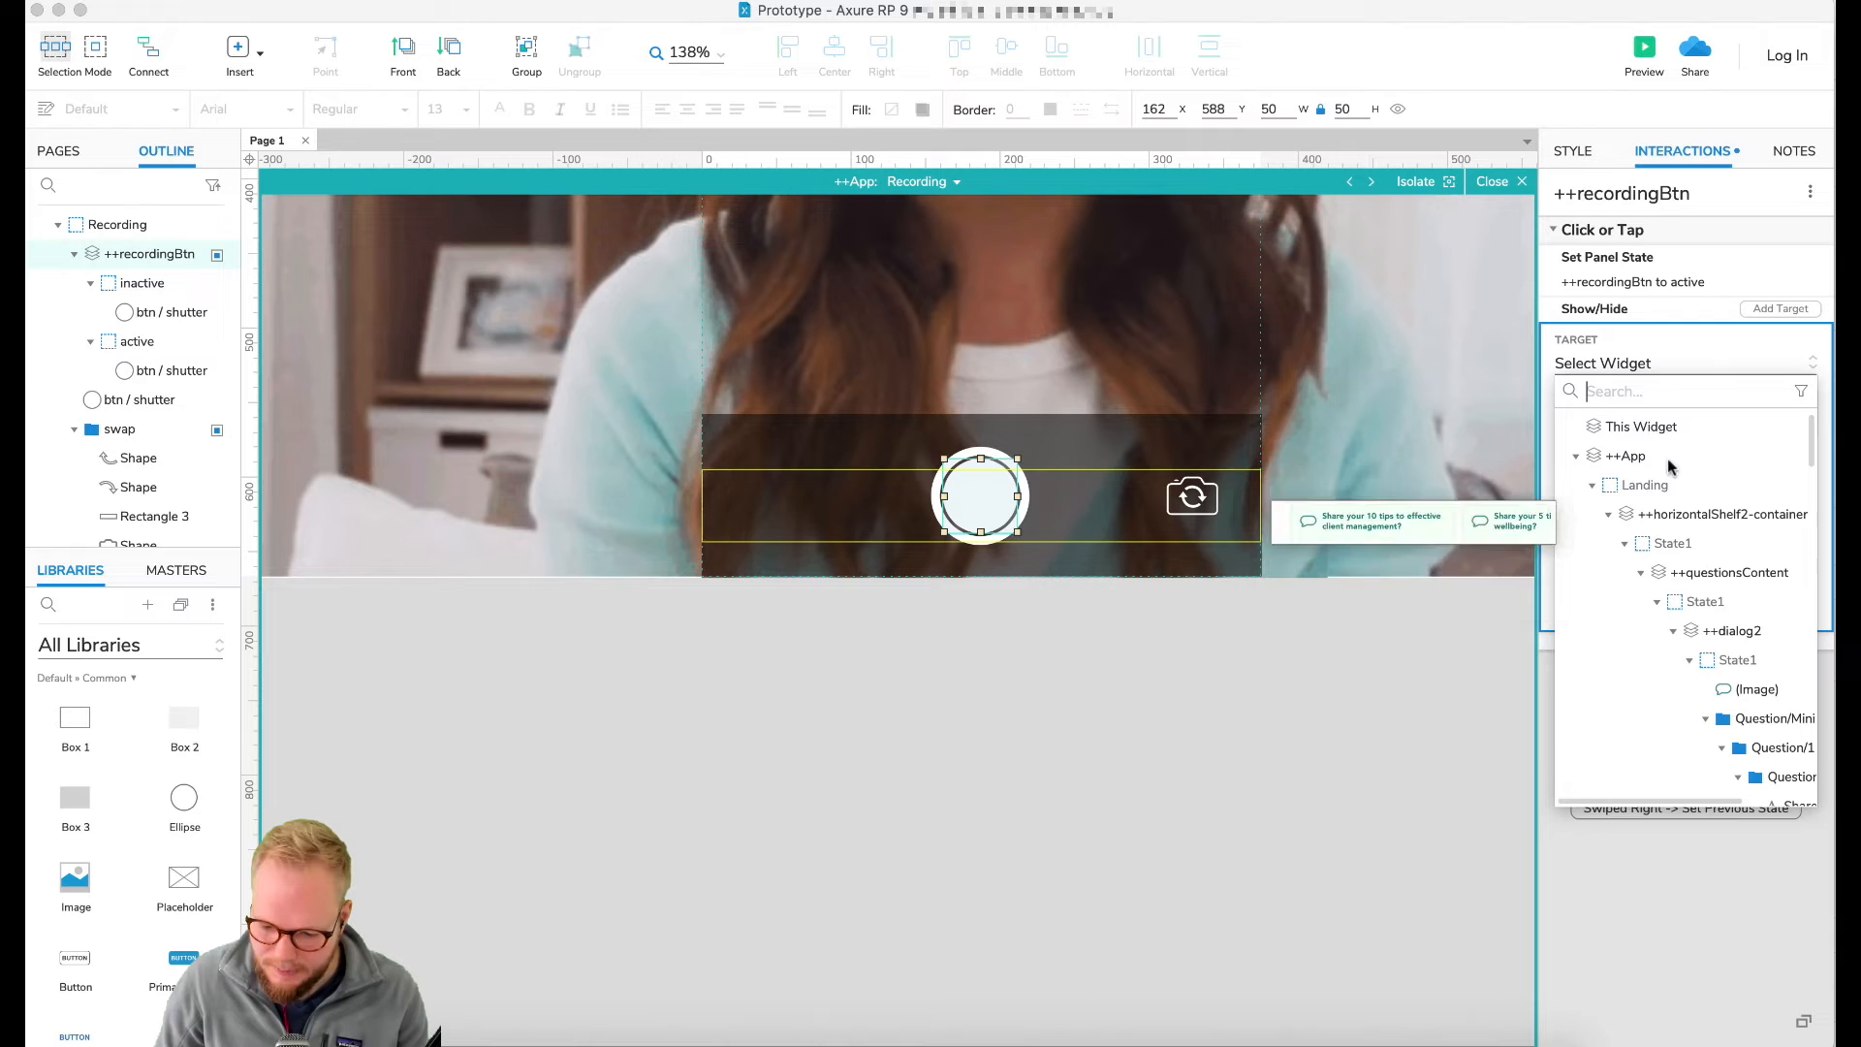
{"action": "type", "text": "static"}
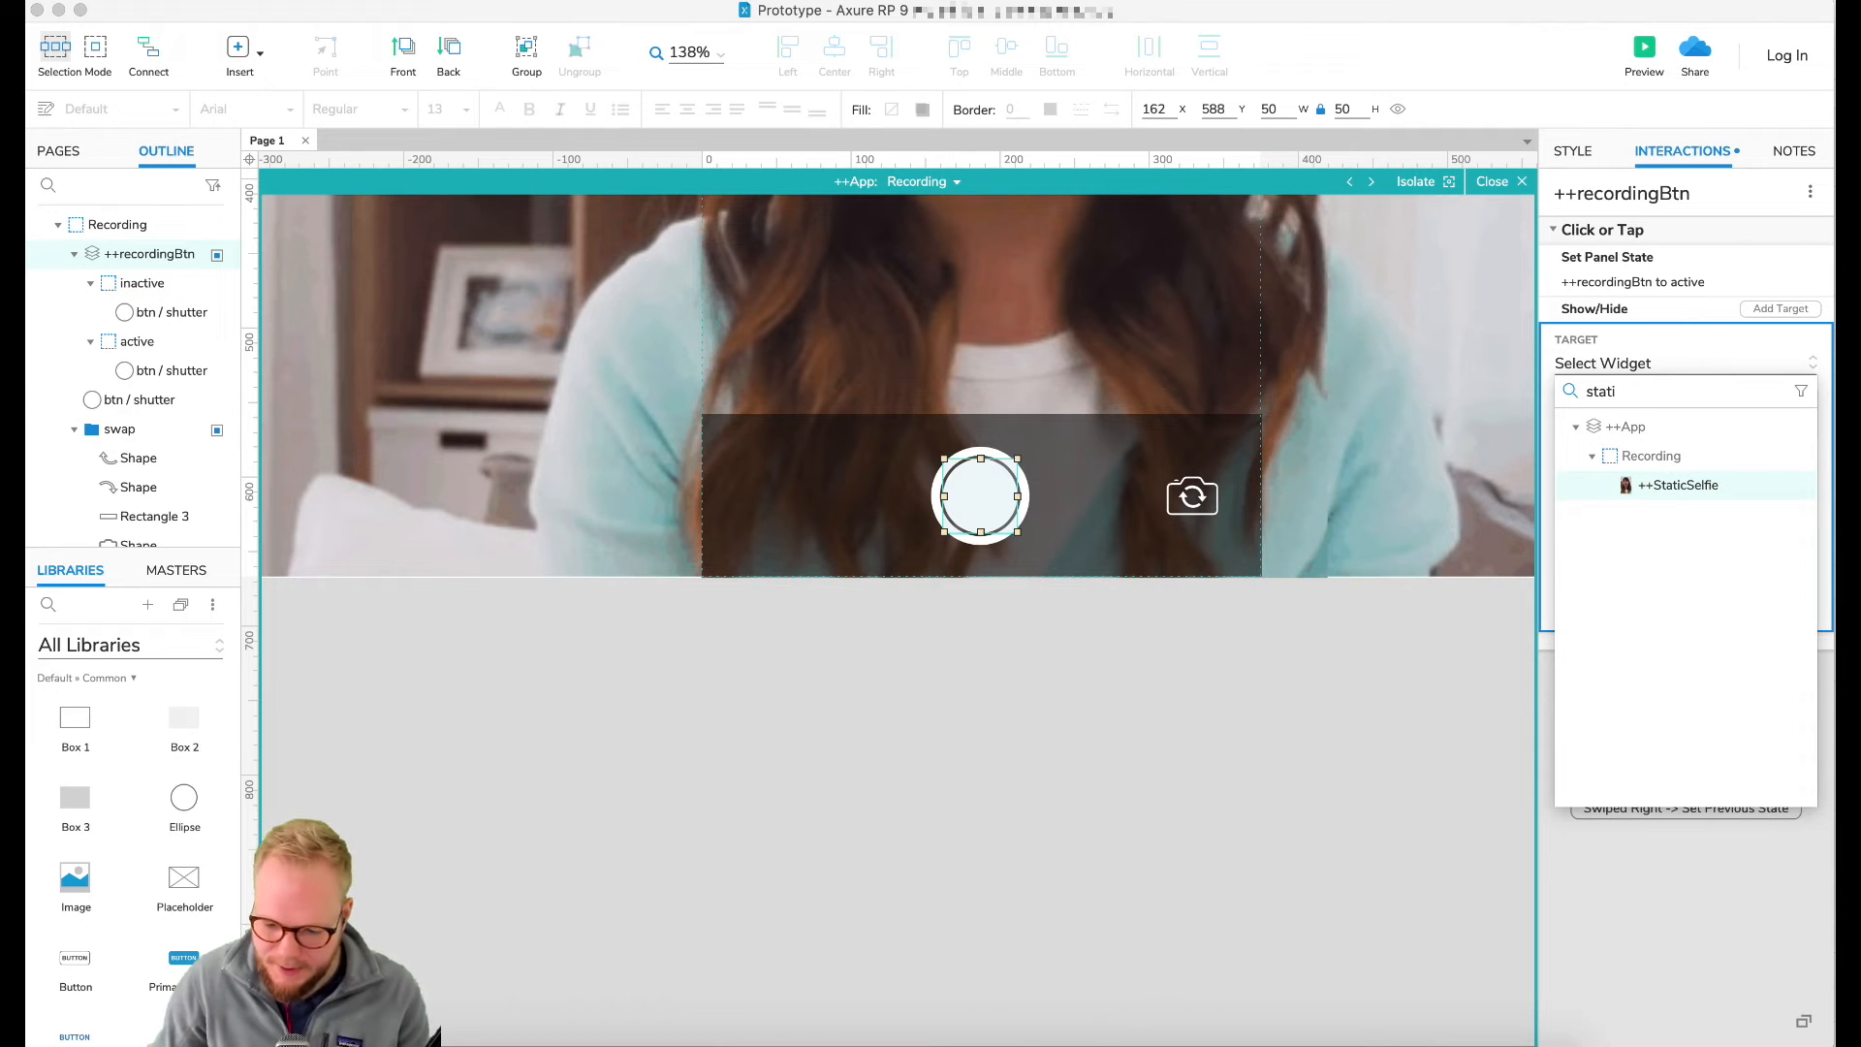
{"action": "left_click", "coordinate": [1684, 480]}
{"action": "left_click", "coordinate": [1683, 441]}
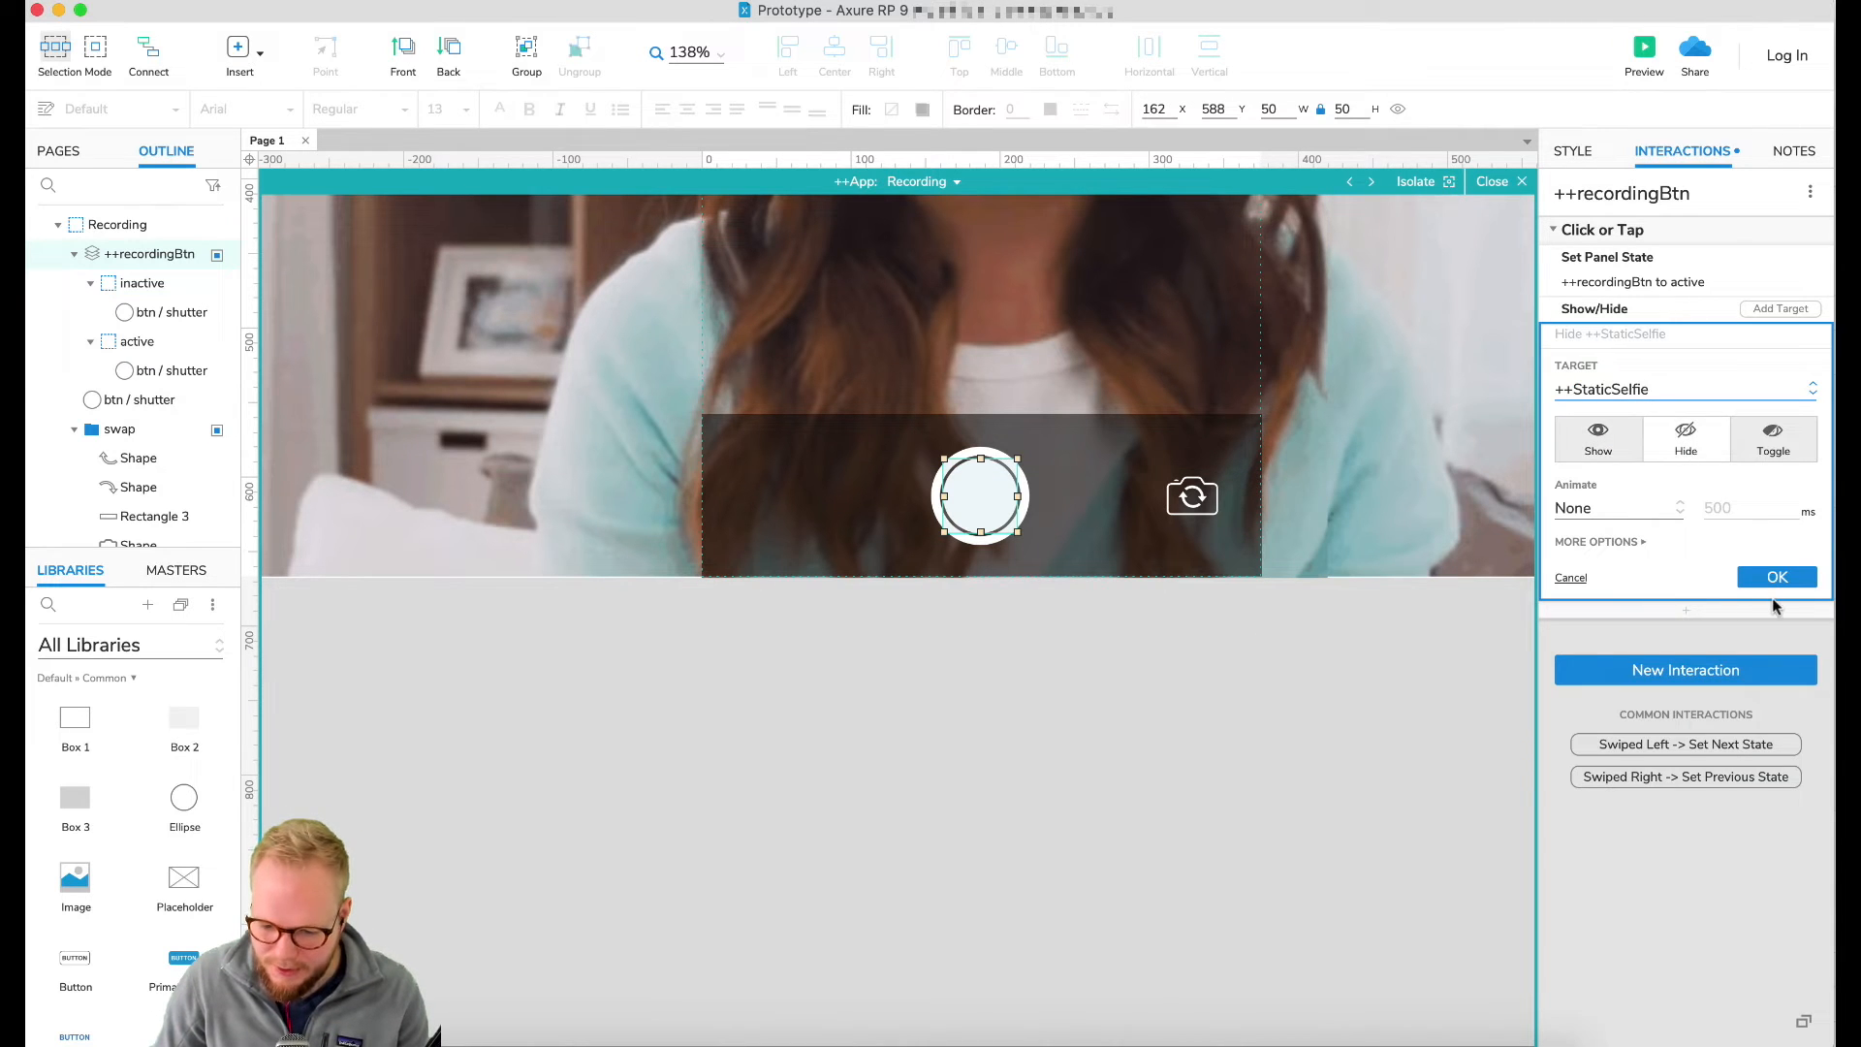
{"action": "left_click", "coordinate": [1782, 584]}
Step: Preview the prototype in the browser and open the recording screen from the "Share your 10 tips to effective client management?" question
{"action": "left_click", "coordinate": [1155, 719]}
{"action": "scroll", "coordinate": [1156, 718], "scroll_direction": "down", "scroll_amount": 4}
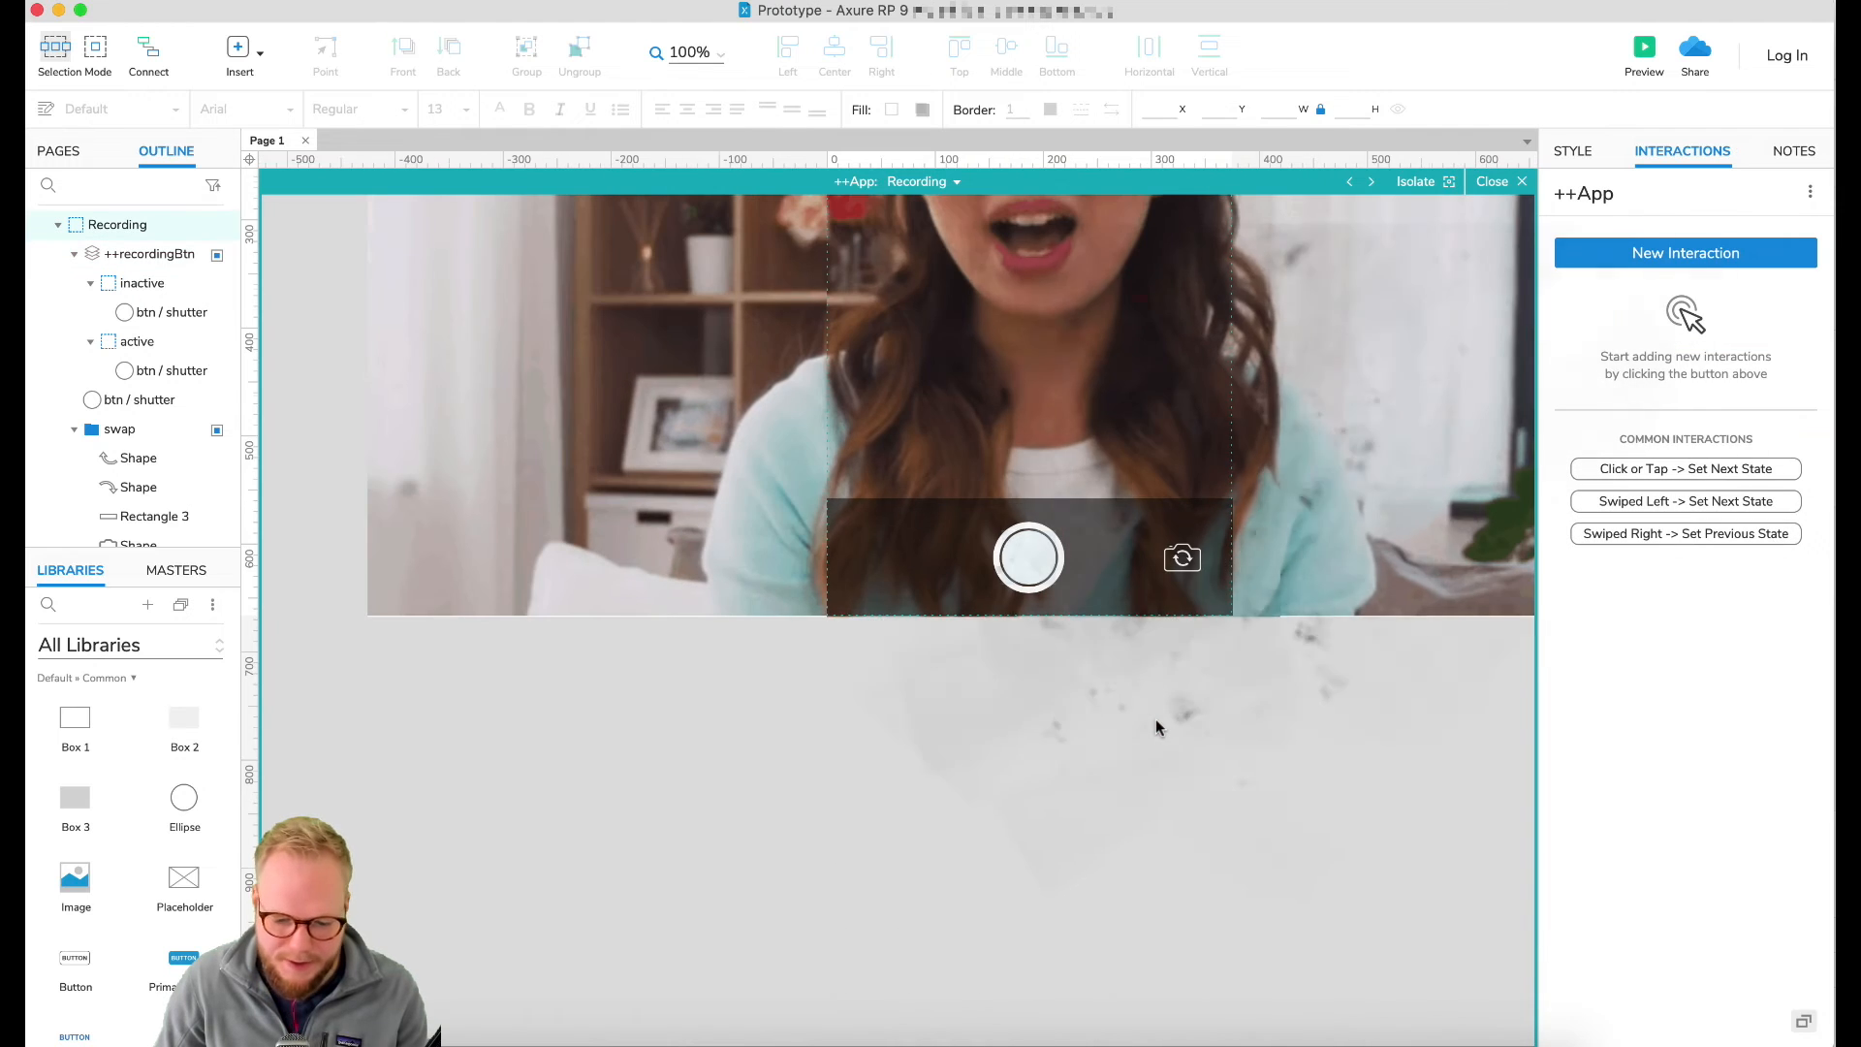
{"action": "scroll", "coordinate": [1299, 710], "scroll_direction": "up", "scroll_amount": 4}
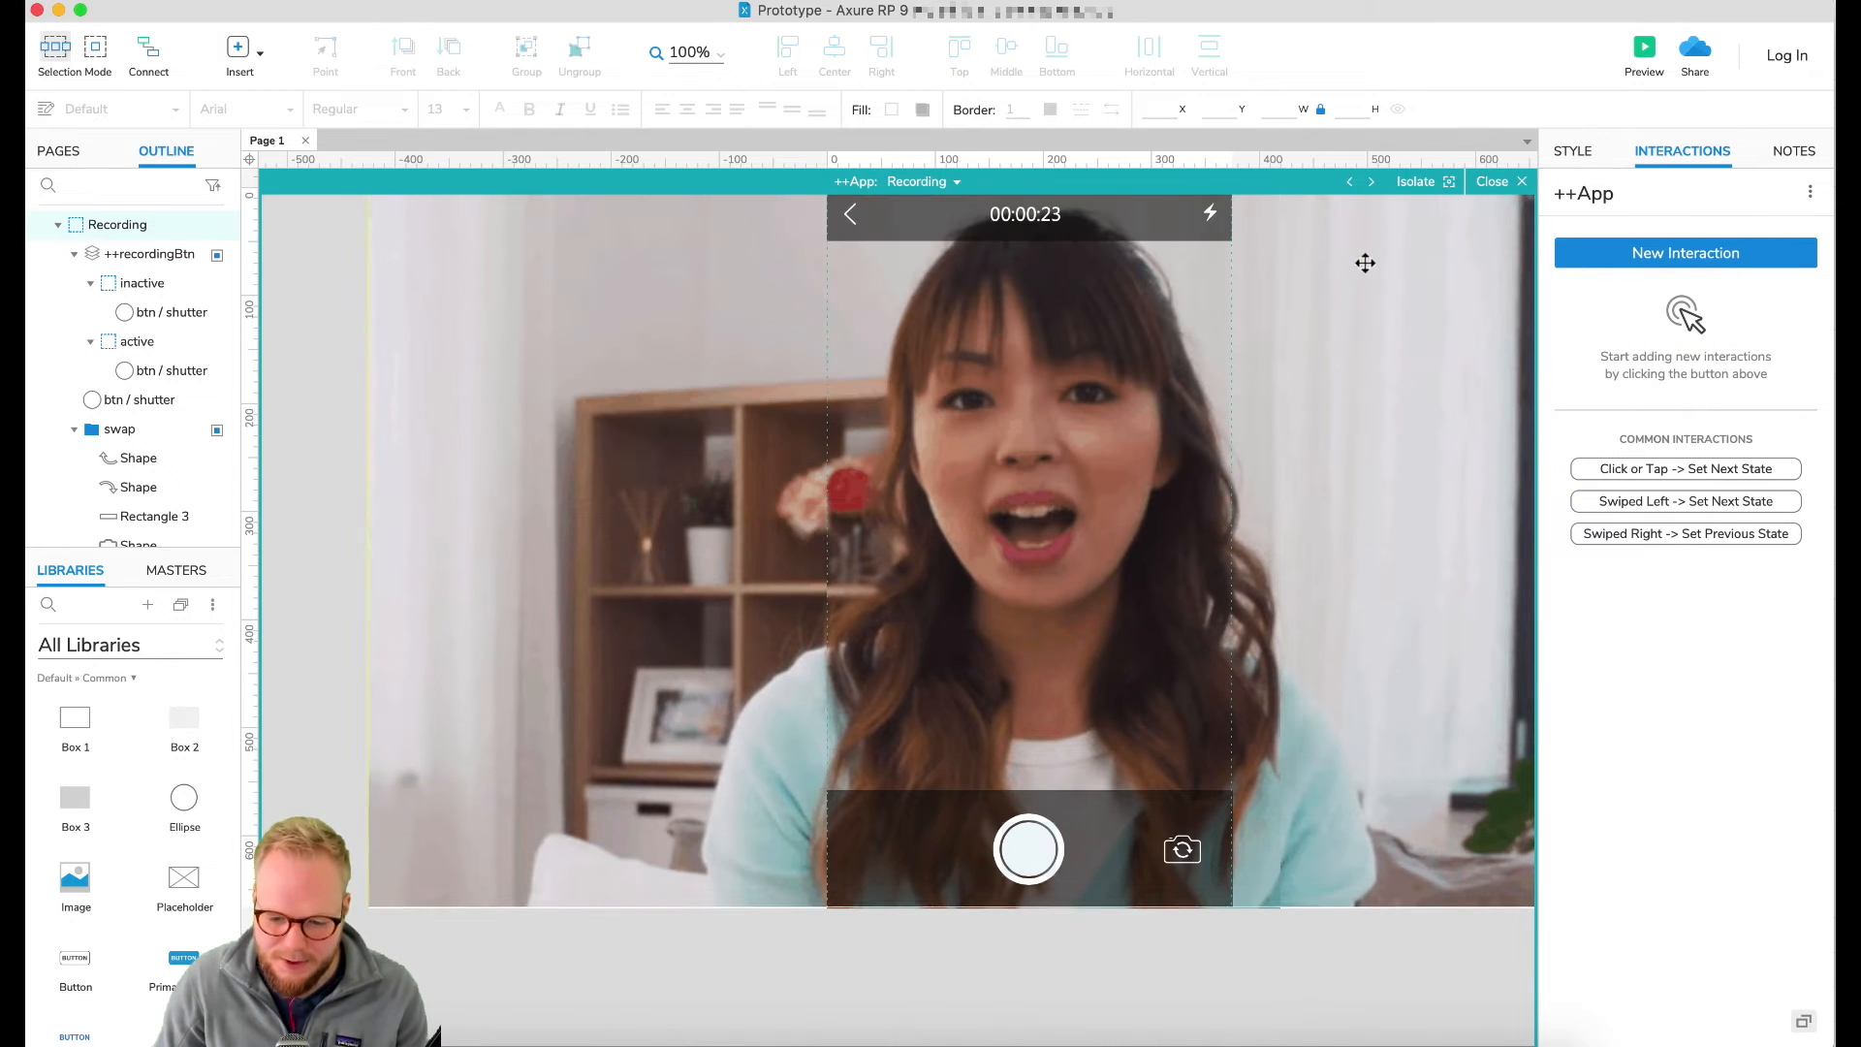
{"action": "left_click", "coordinate": [1652, 60]}
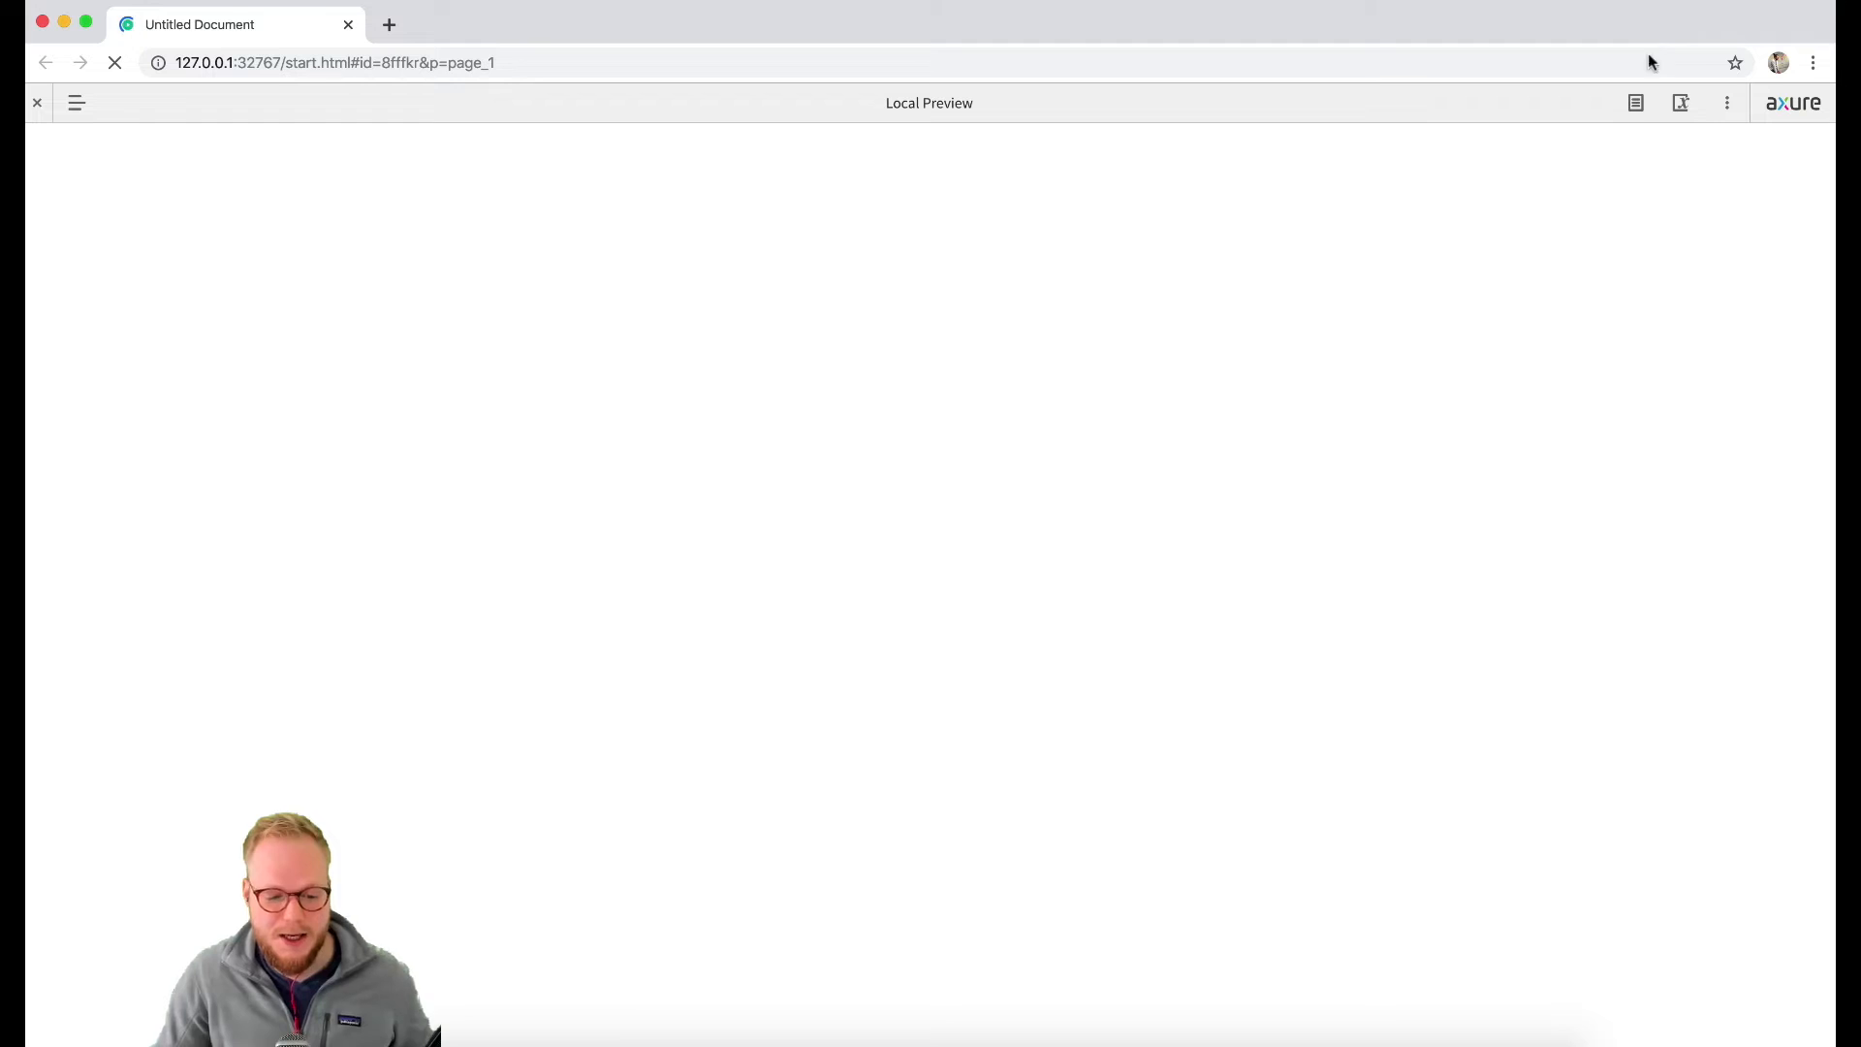
{"action": "left_click", "coordinate": [41, 107]}
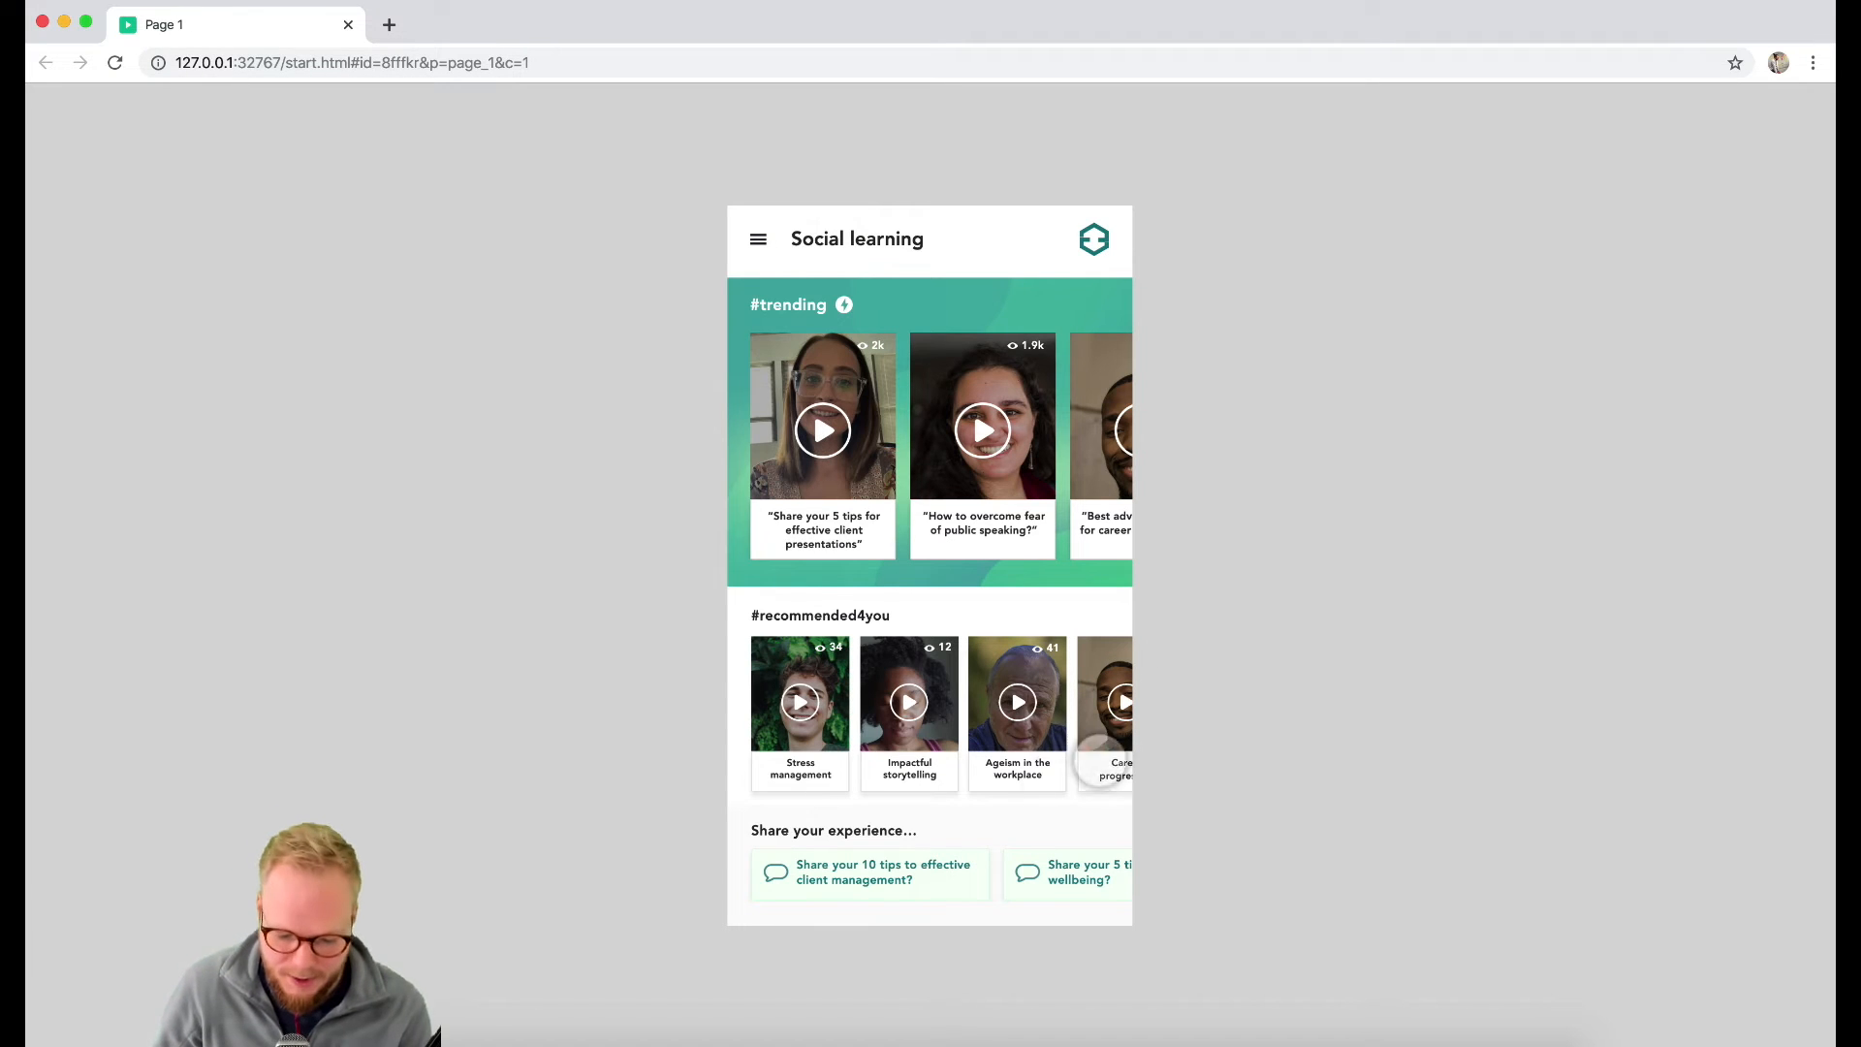
{"action": "left_click", "coordinate": [891, 878]}
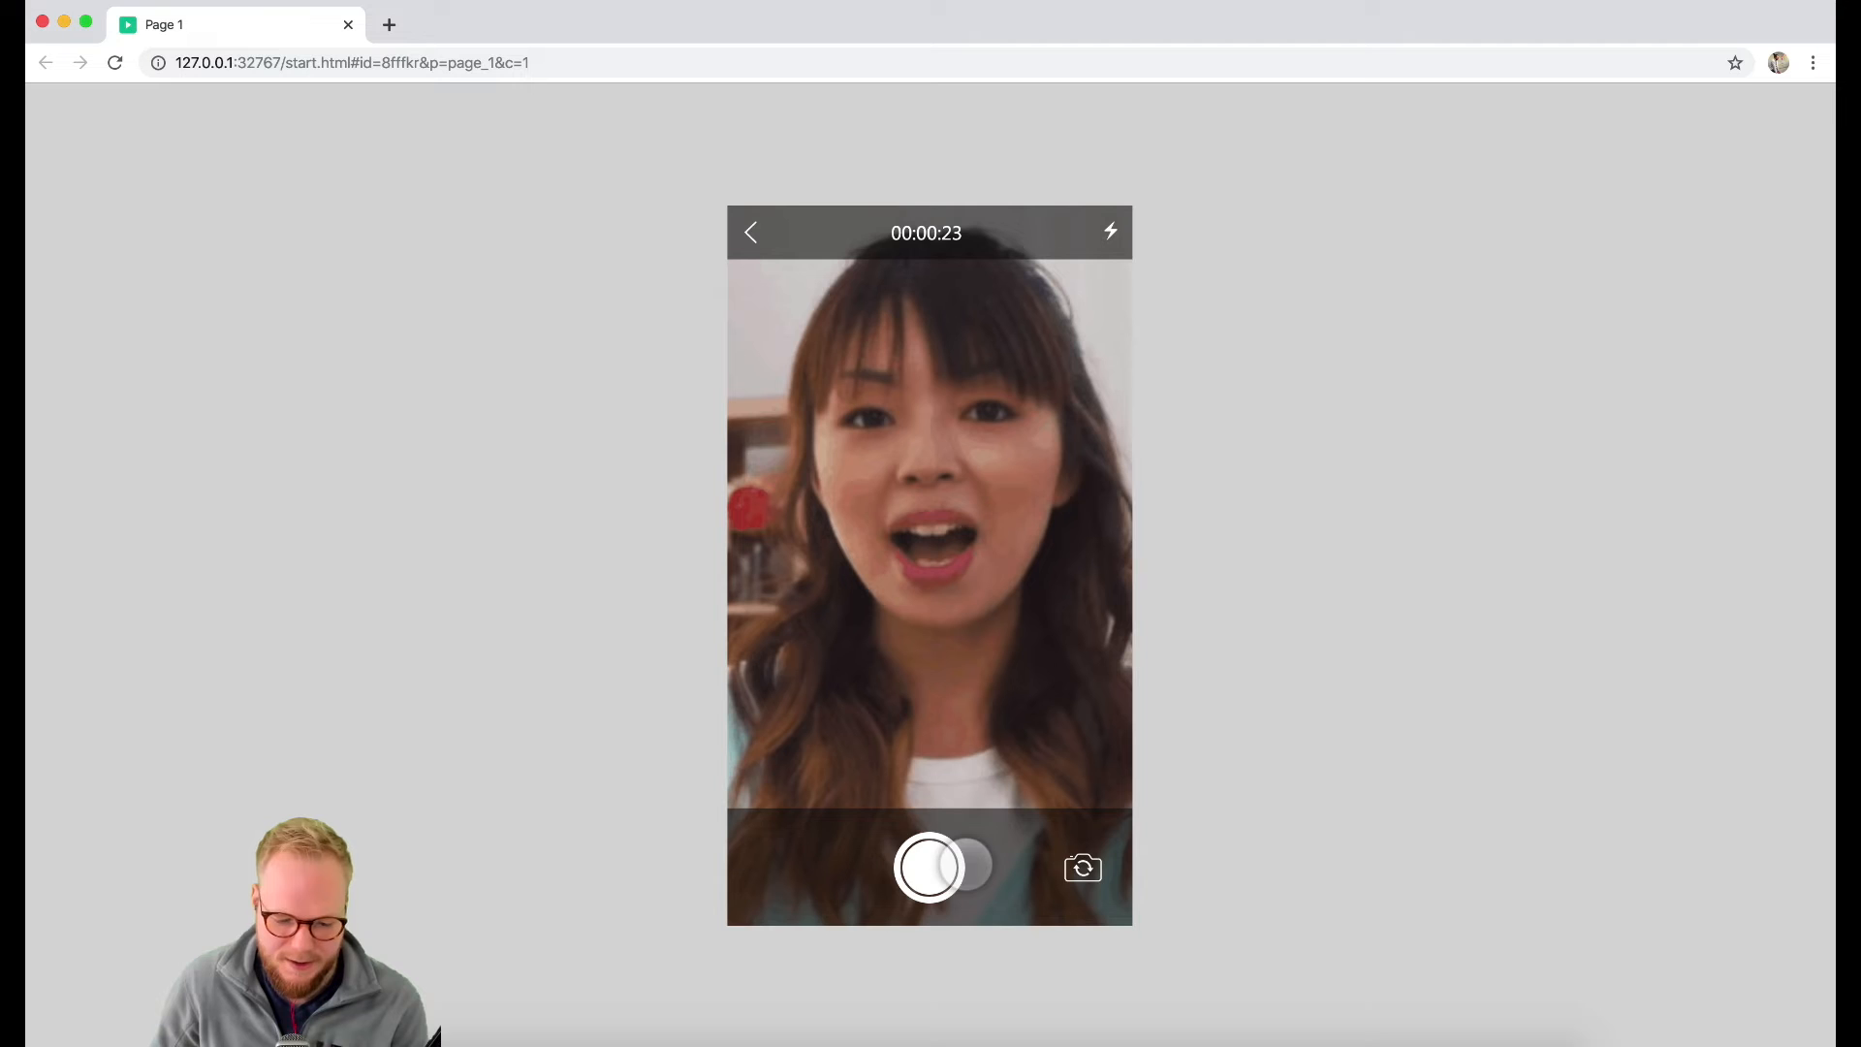
Step: Test the record button on the preview's recording screen and check the timer's seconds digits
{"action": "left_click", "coordinate": [929, 867]}
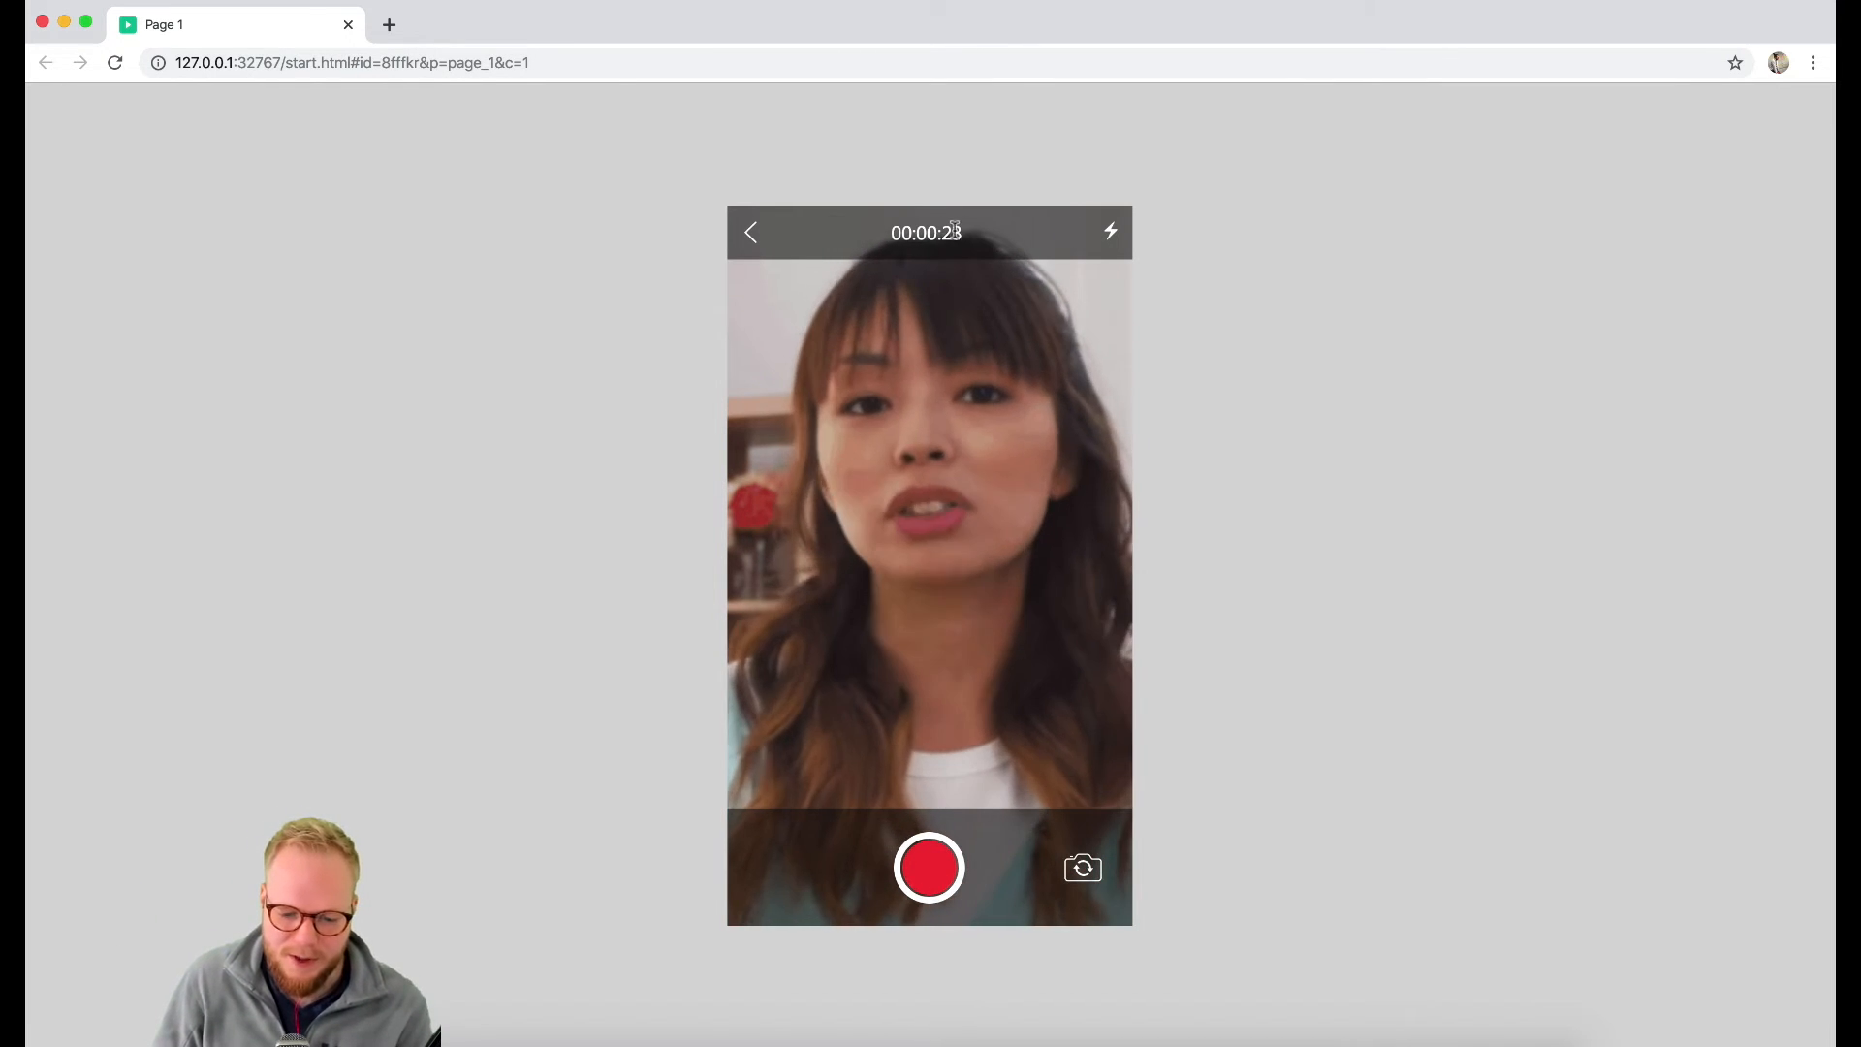
{"action": "double_click", "coordinate": [903, 232]}
{"action": "left_click", "coordinate": [960, 233]}
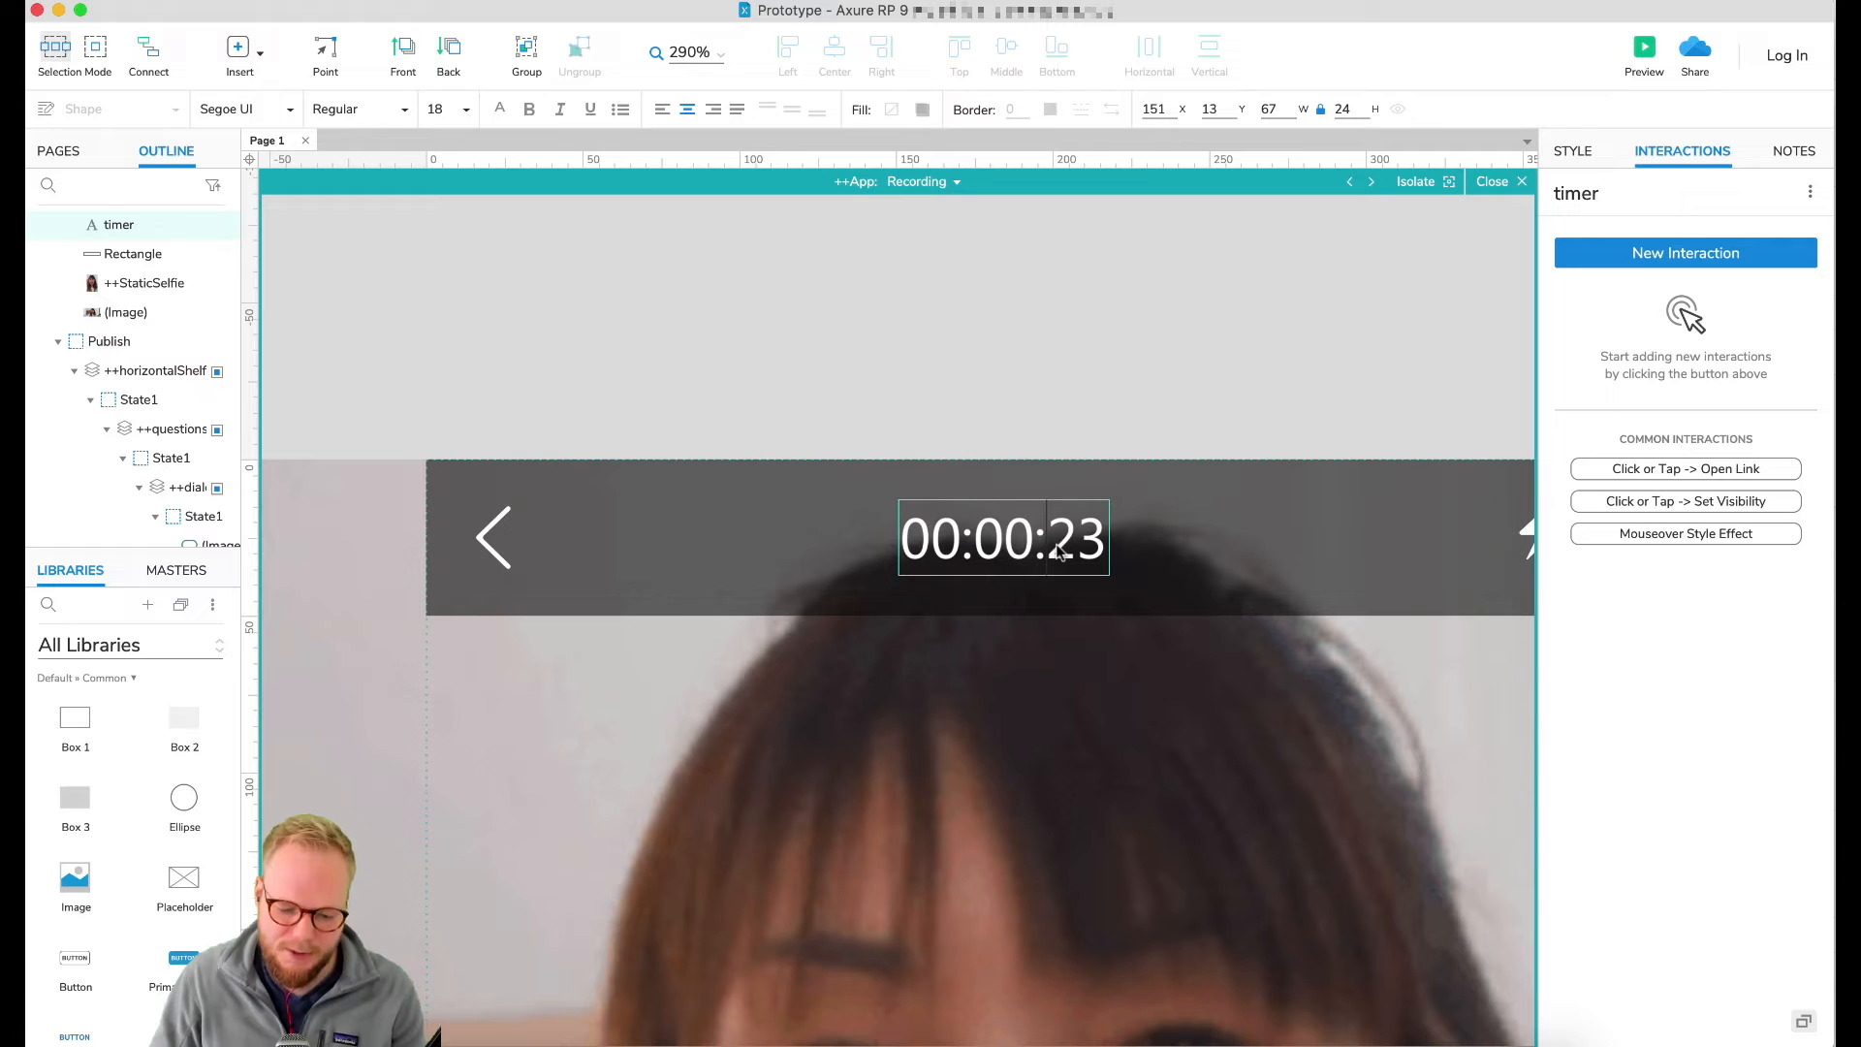
Step: Remove the seconds digits from the timer text so that it reads 00:00:
{"action": "left_click_drag", "start_coordinate": [1117, 543], "coordinate": [1084, 512]}
{"action": "key", "text": "BackSpace"}
{"action": "left_click", "coordinate": [1060, 444]}
Step: Duplicate the timer text and change the copy's text to 00
{"action": "key", "text": "super+d"}
{"action": "double_click", "coordinate": [1076, 543]}
{"action": "left_click", "coordinate": [1154, 541]}
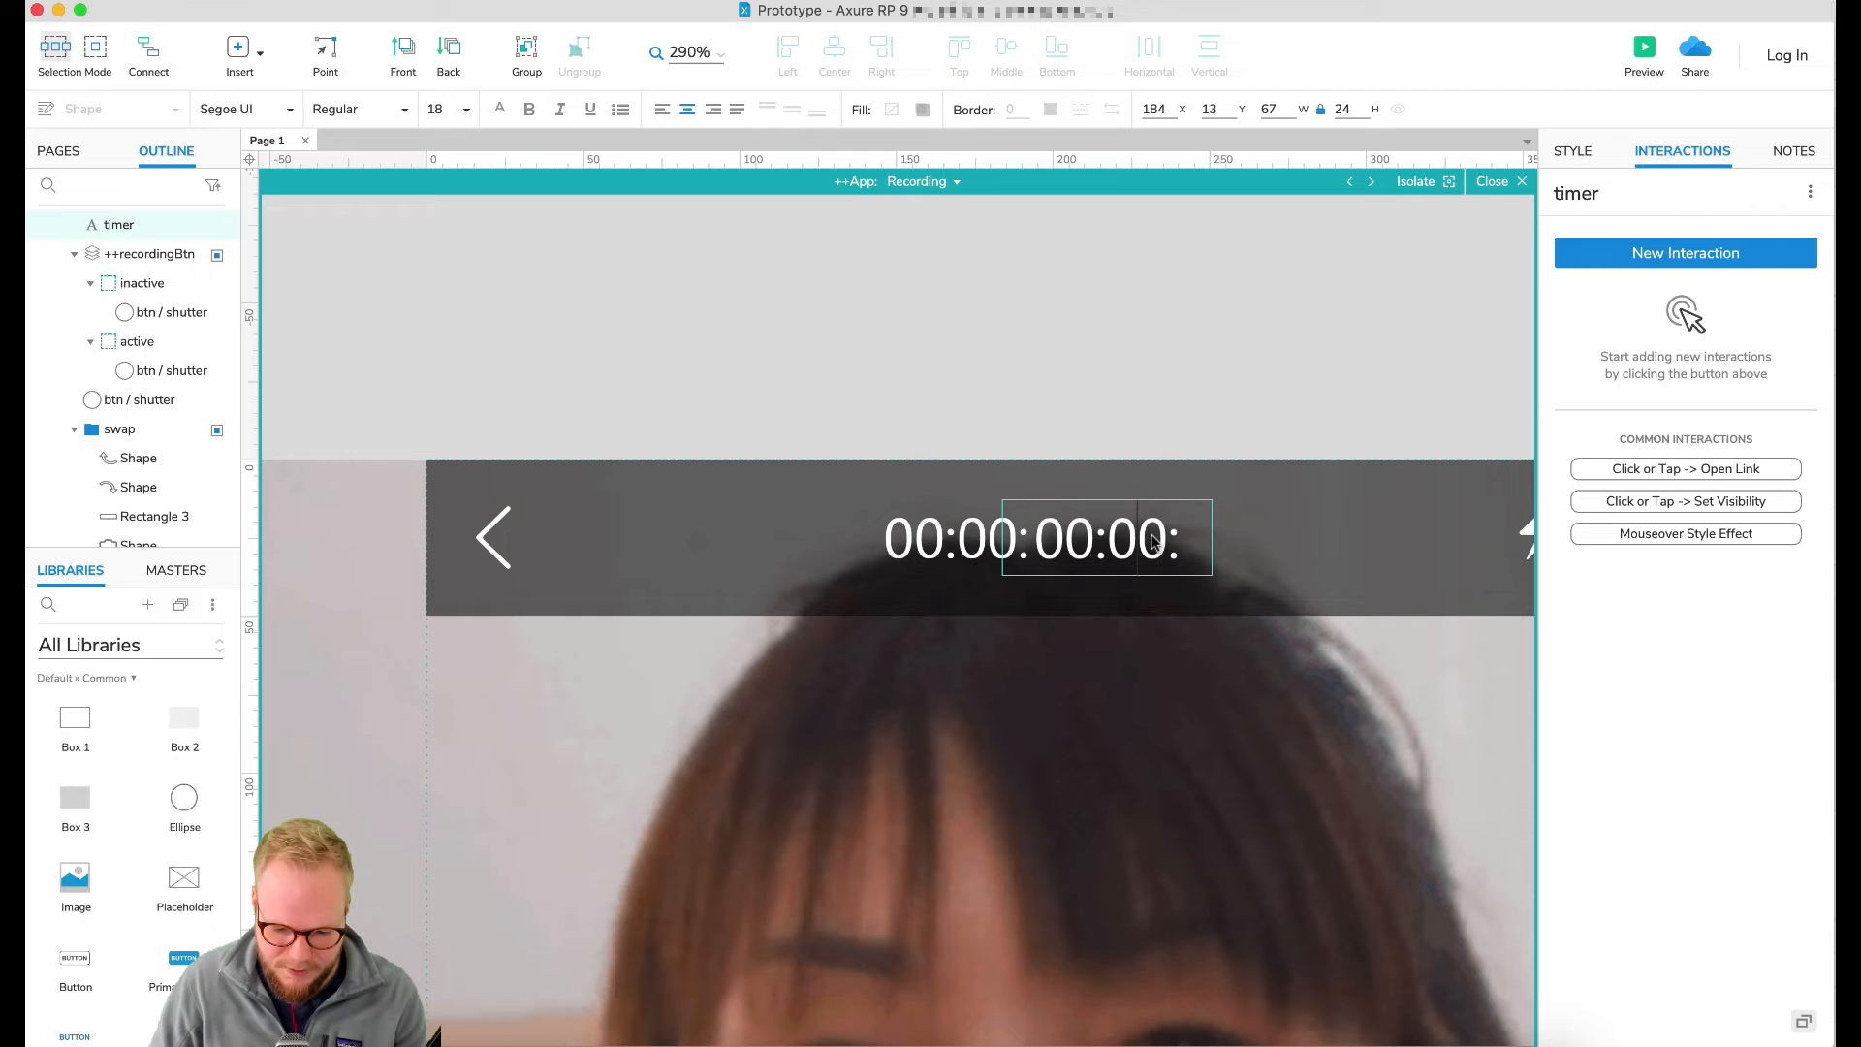
{"action": "key", "text": "super+a"}
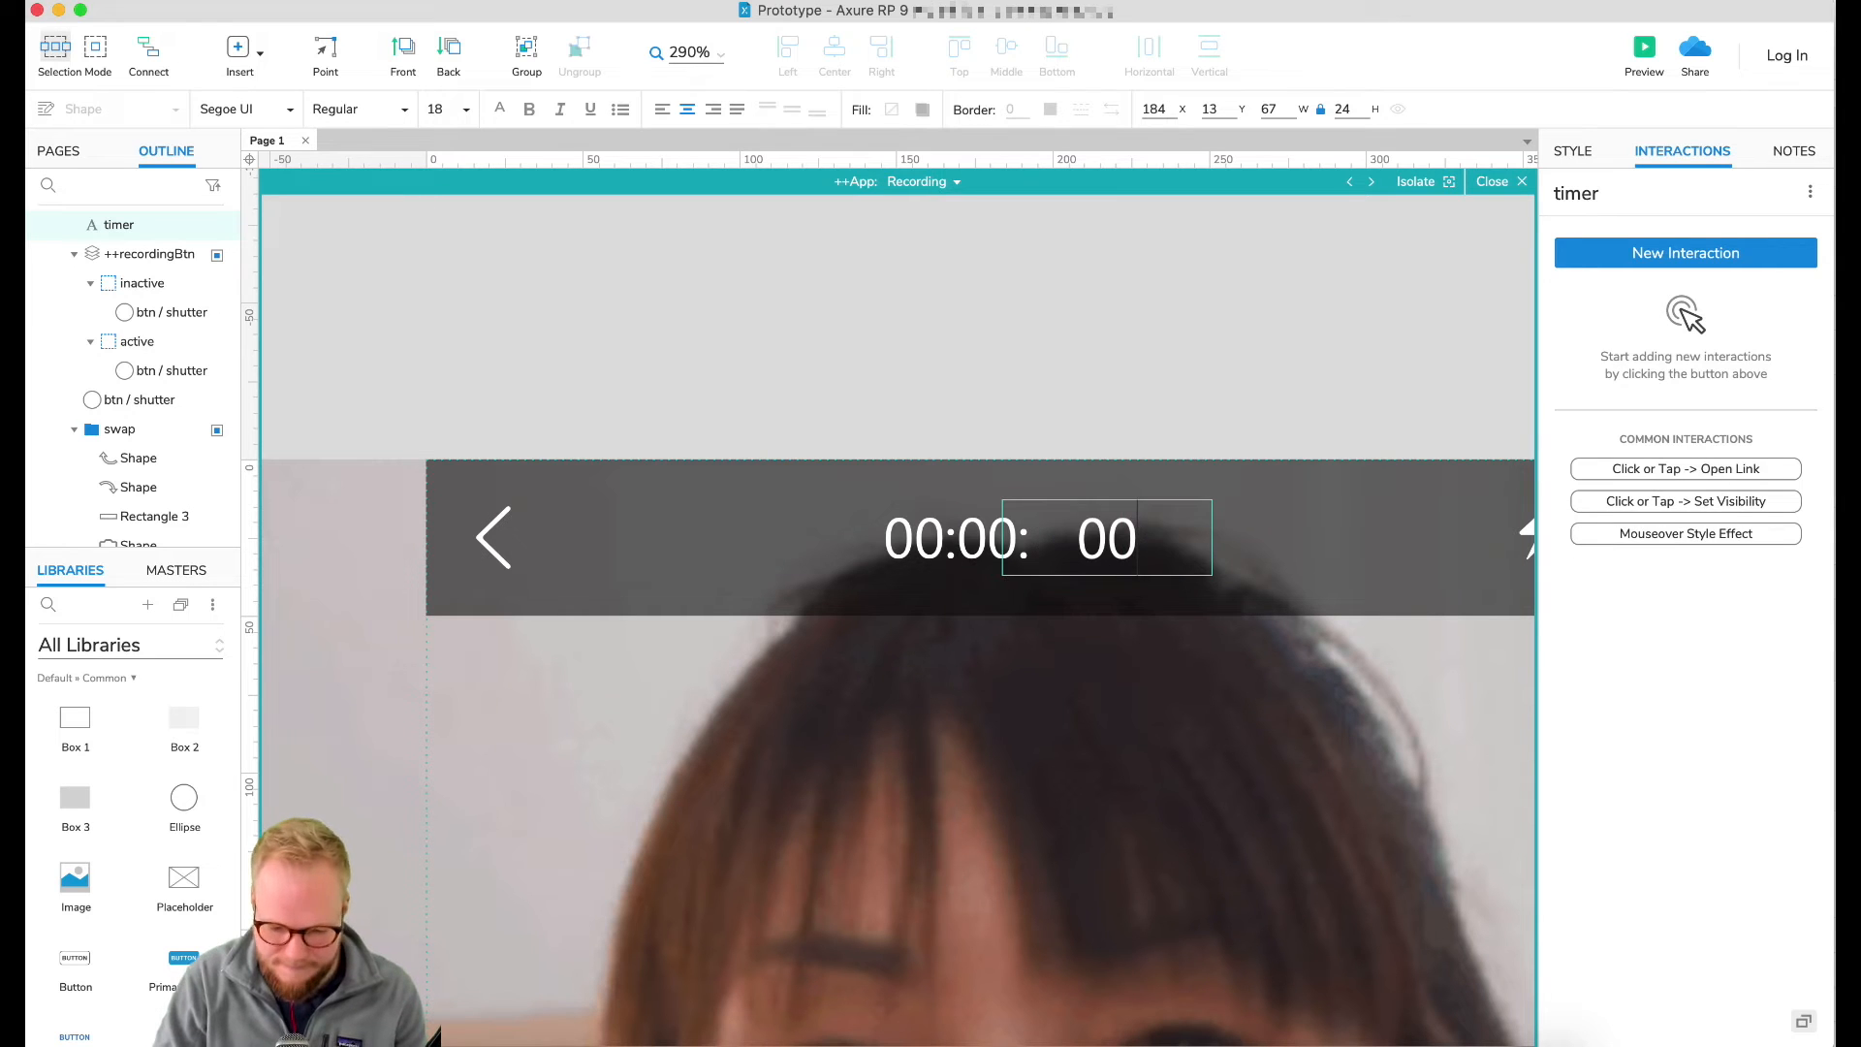
{"action": "type", "text": "00"}
{"action": "left_click", "coordinate": [1237, 521]}
Step: Narrow the duplicated 00 text box to 42 wide and left-align its text
{"action": "left_click_drag", "start_coordinate": [1123, 540], "coordinate": [1085, 540]}
{"action": "left_click_drag", "start_coordinate": [965, 539], "coordinate": [1043, 539]}
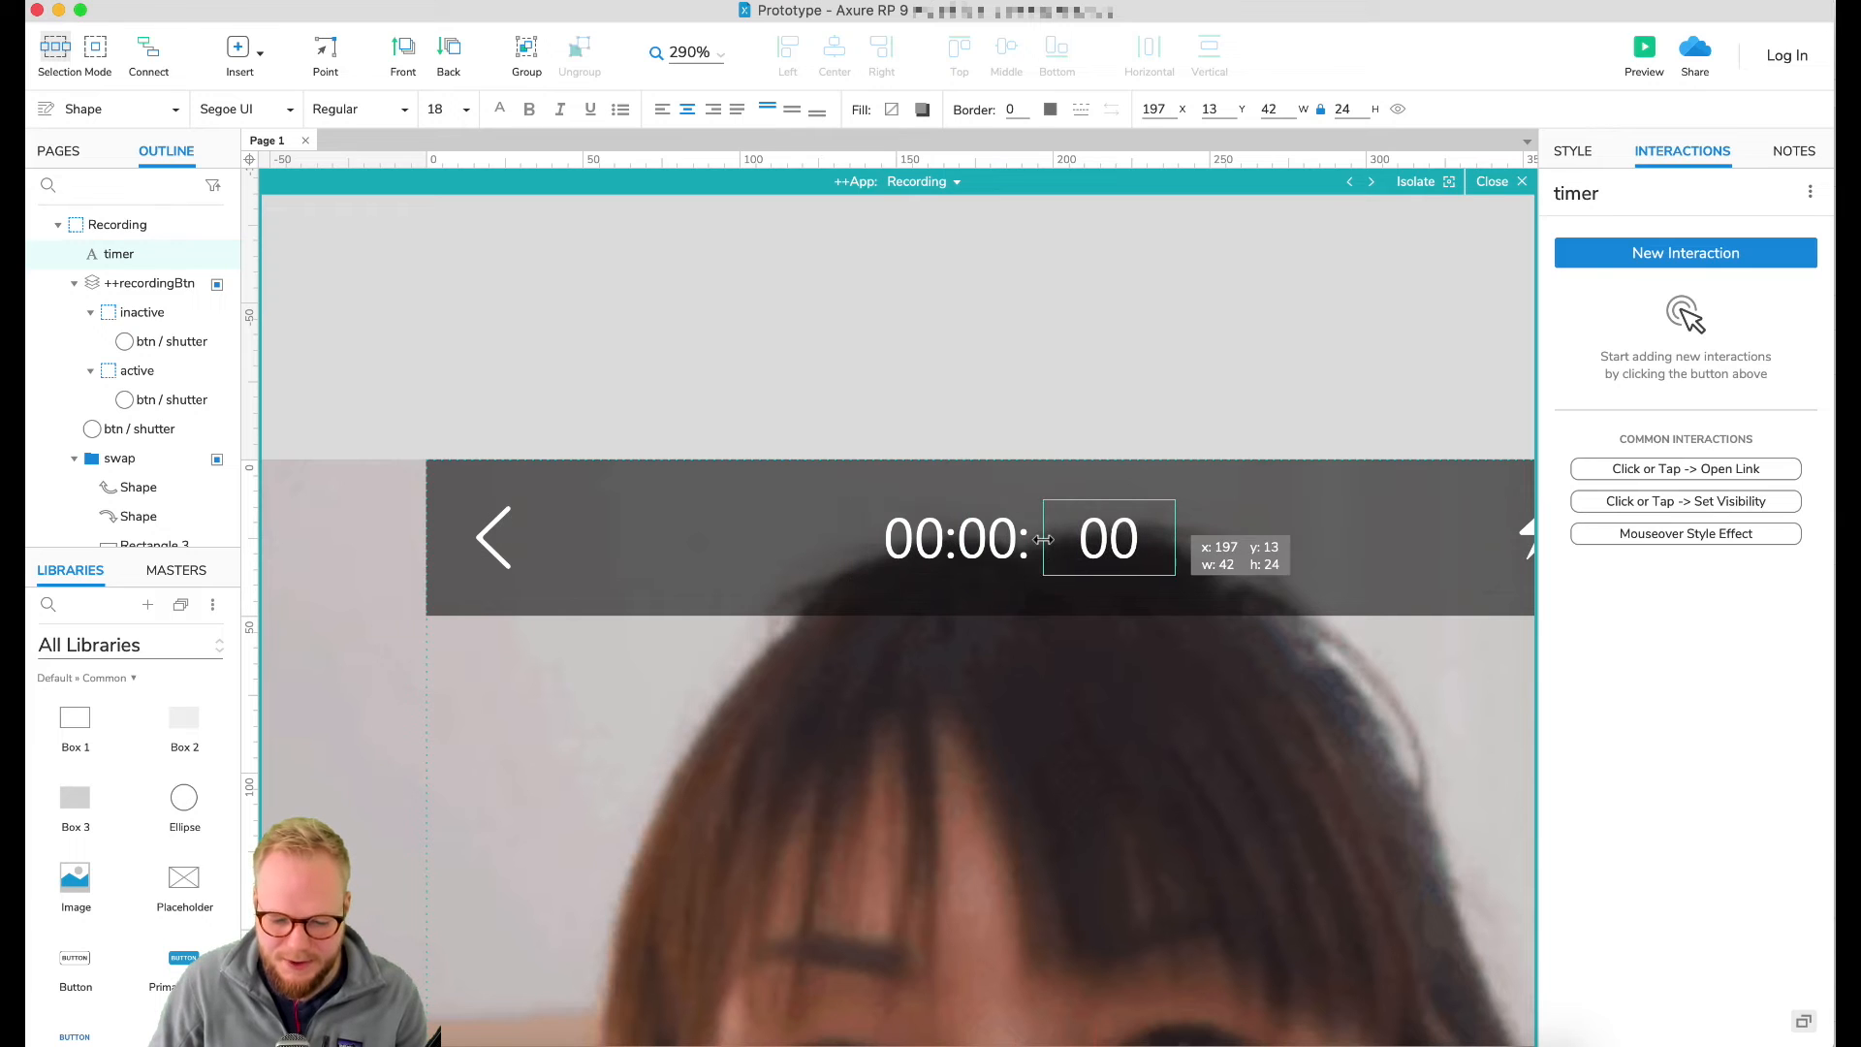
{"action": "left_click", "coordinate": [662, 108]}
Step: Nudge the 00 seconds text left to x 194 so it follows directly after 00:00: in the header
{"action": "key", "text": "Left"}
{"action": "key", "text": "Down"}
{"action": "key", "text": "Up"}
{"action": "key", "text": "Left"}
{"action": "key", "text": "Down"}
{"action": "key", "text": "Up"}
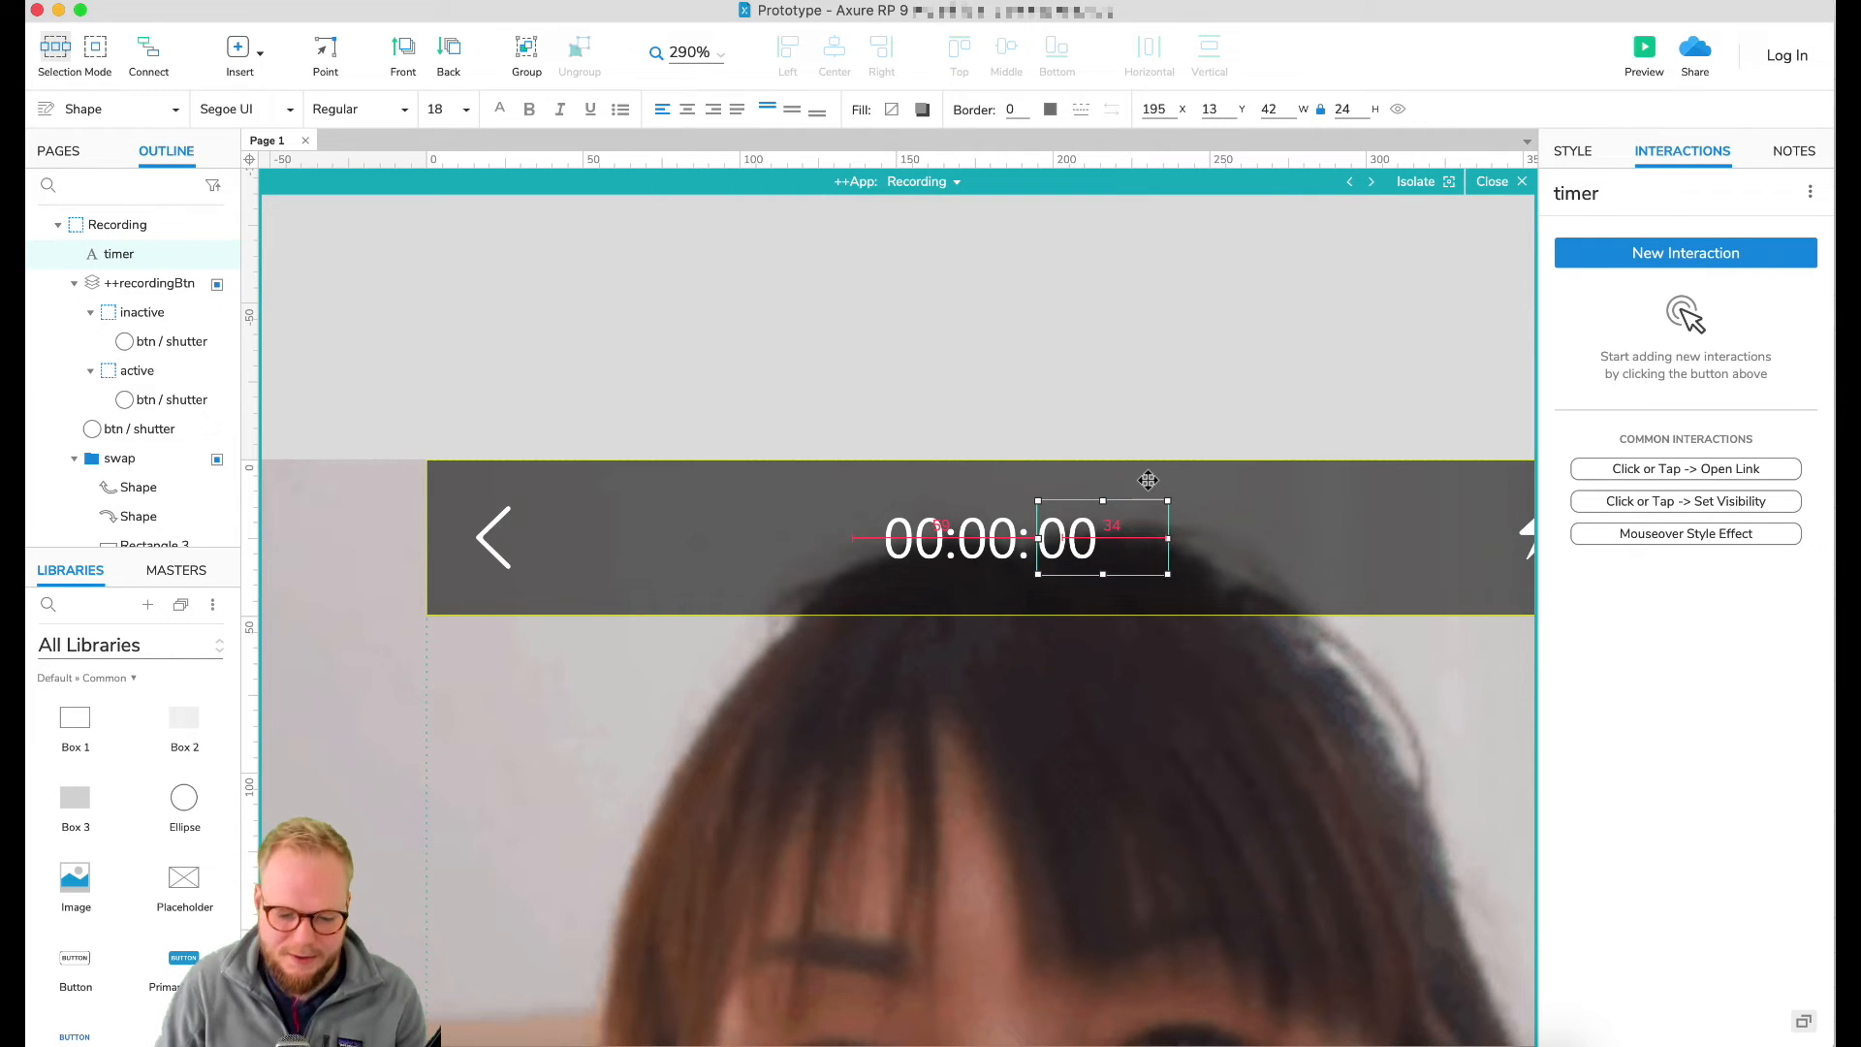
{"action": "left_click", "coordinate": [1172, 432]}
{"action": "left_click", "coordinate": [1060, 545]}
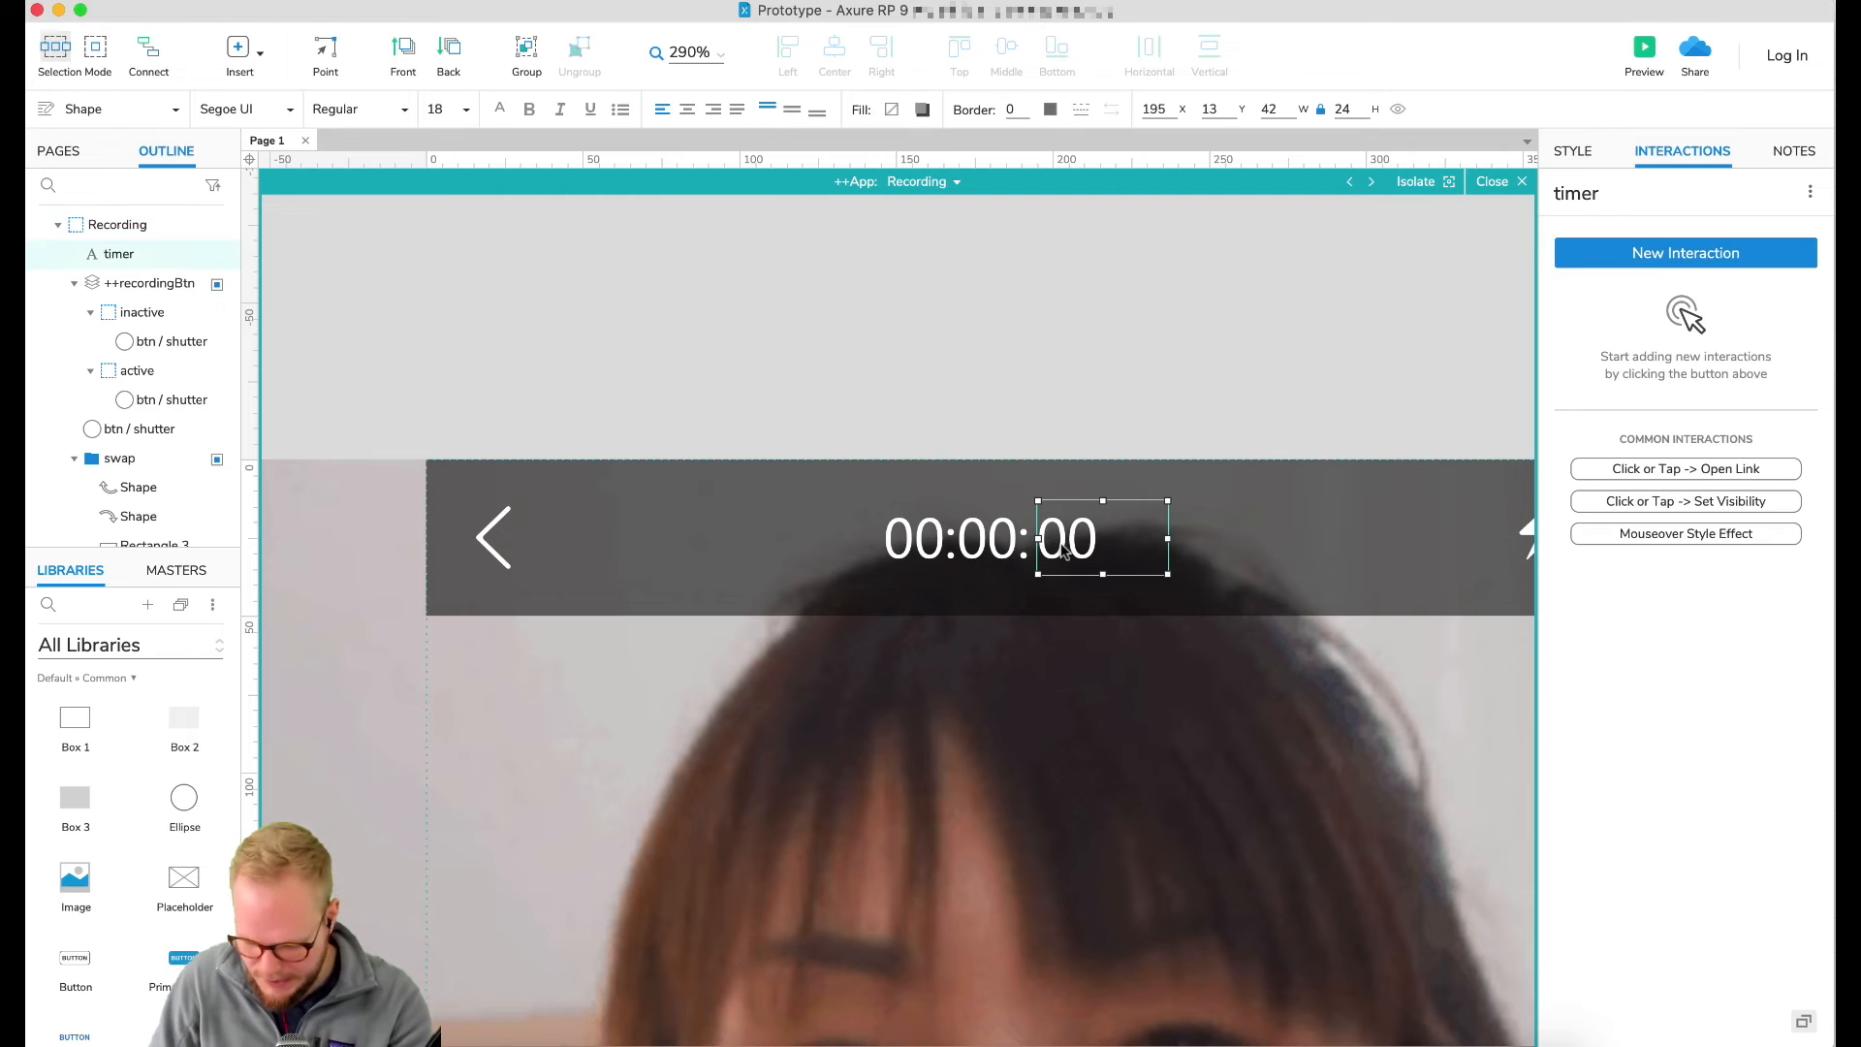
{"action": "key", "text": "Left"}
{"action": "left_click", "coordinate": [1090, 367]}
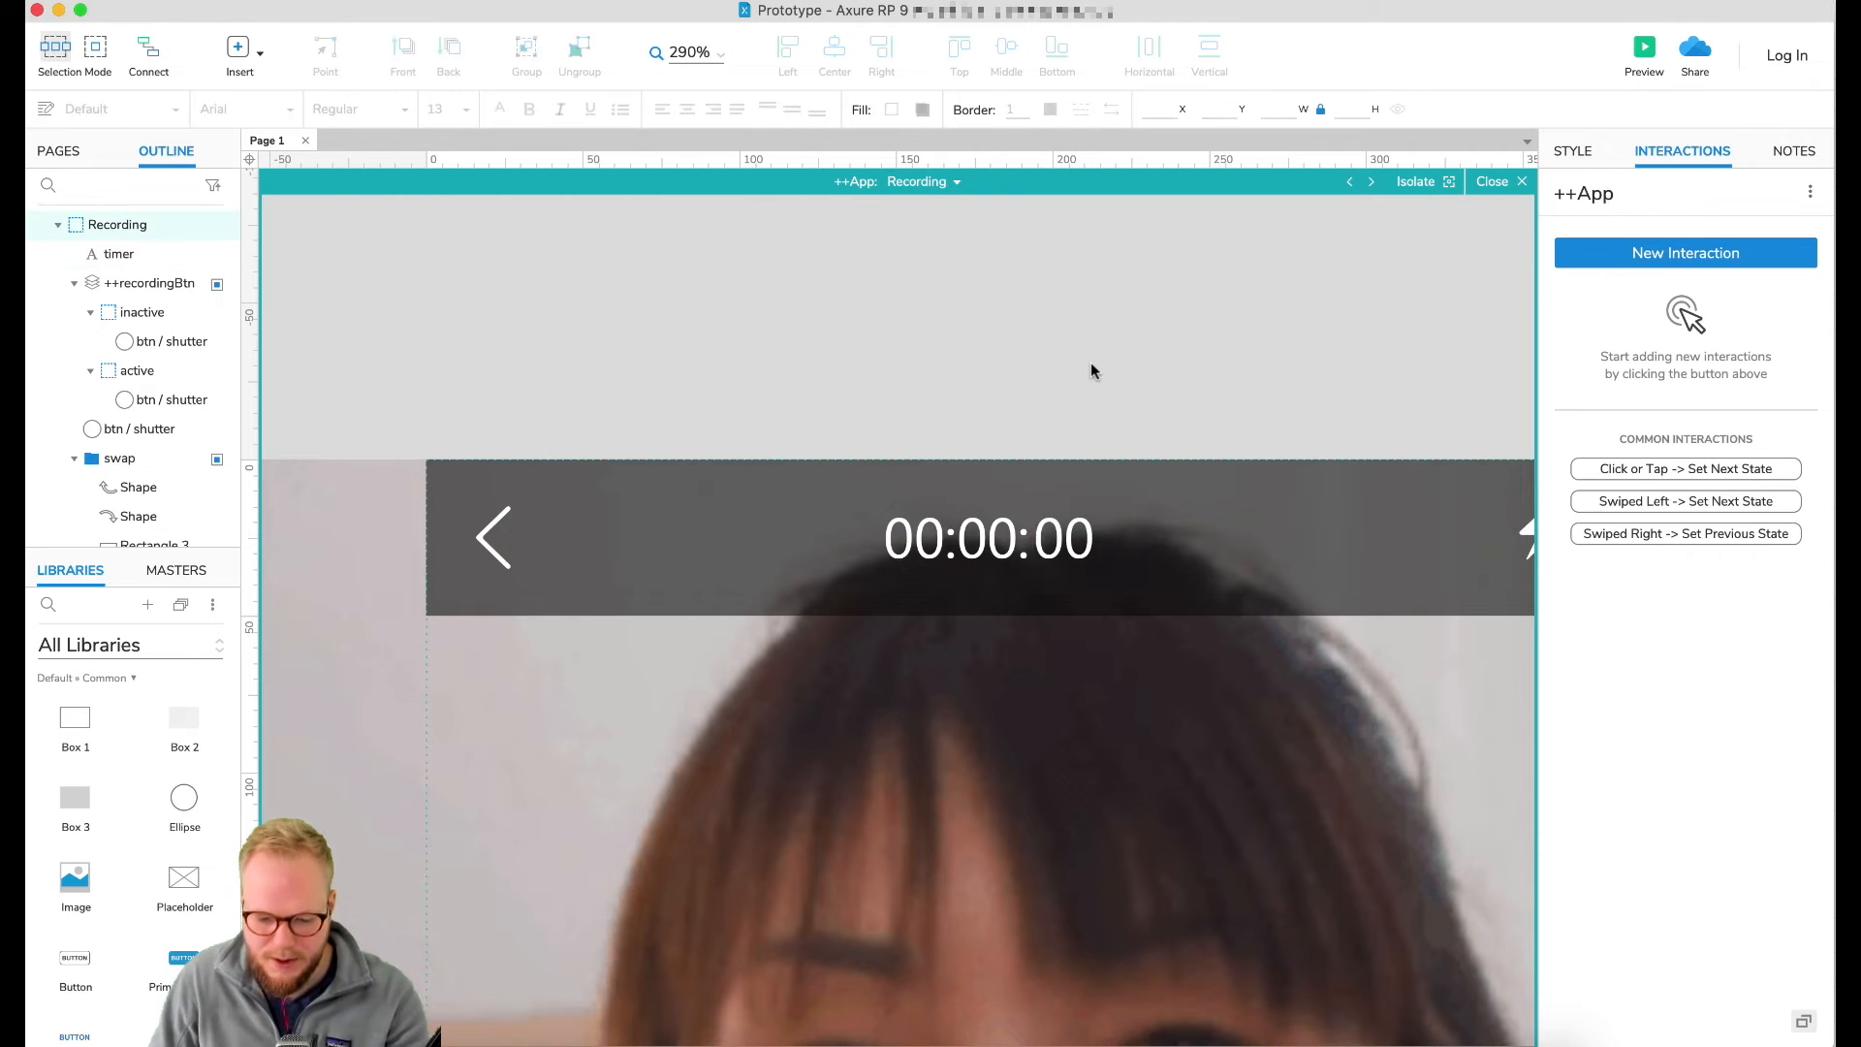
Step: Rename the 00 seconds text widget as ++timer
{"action": "scroll", "coordinate": [1098, 545], "scroll_direction": "up", "scroll_amount": 2}
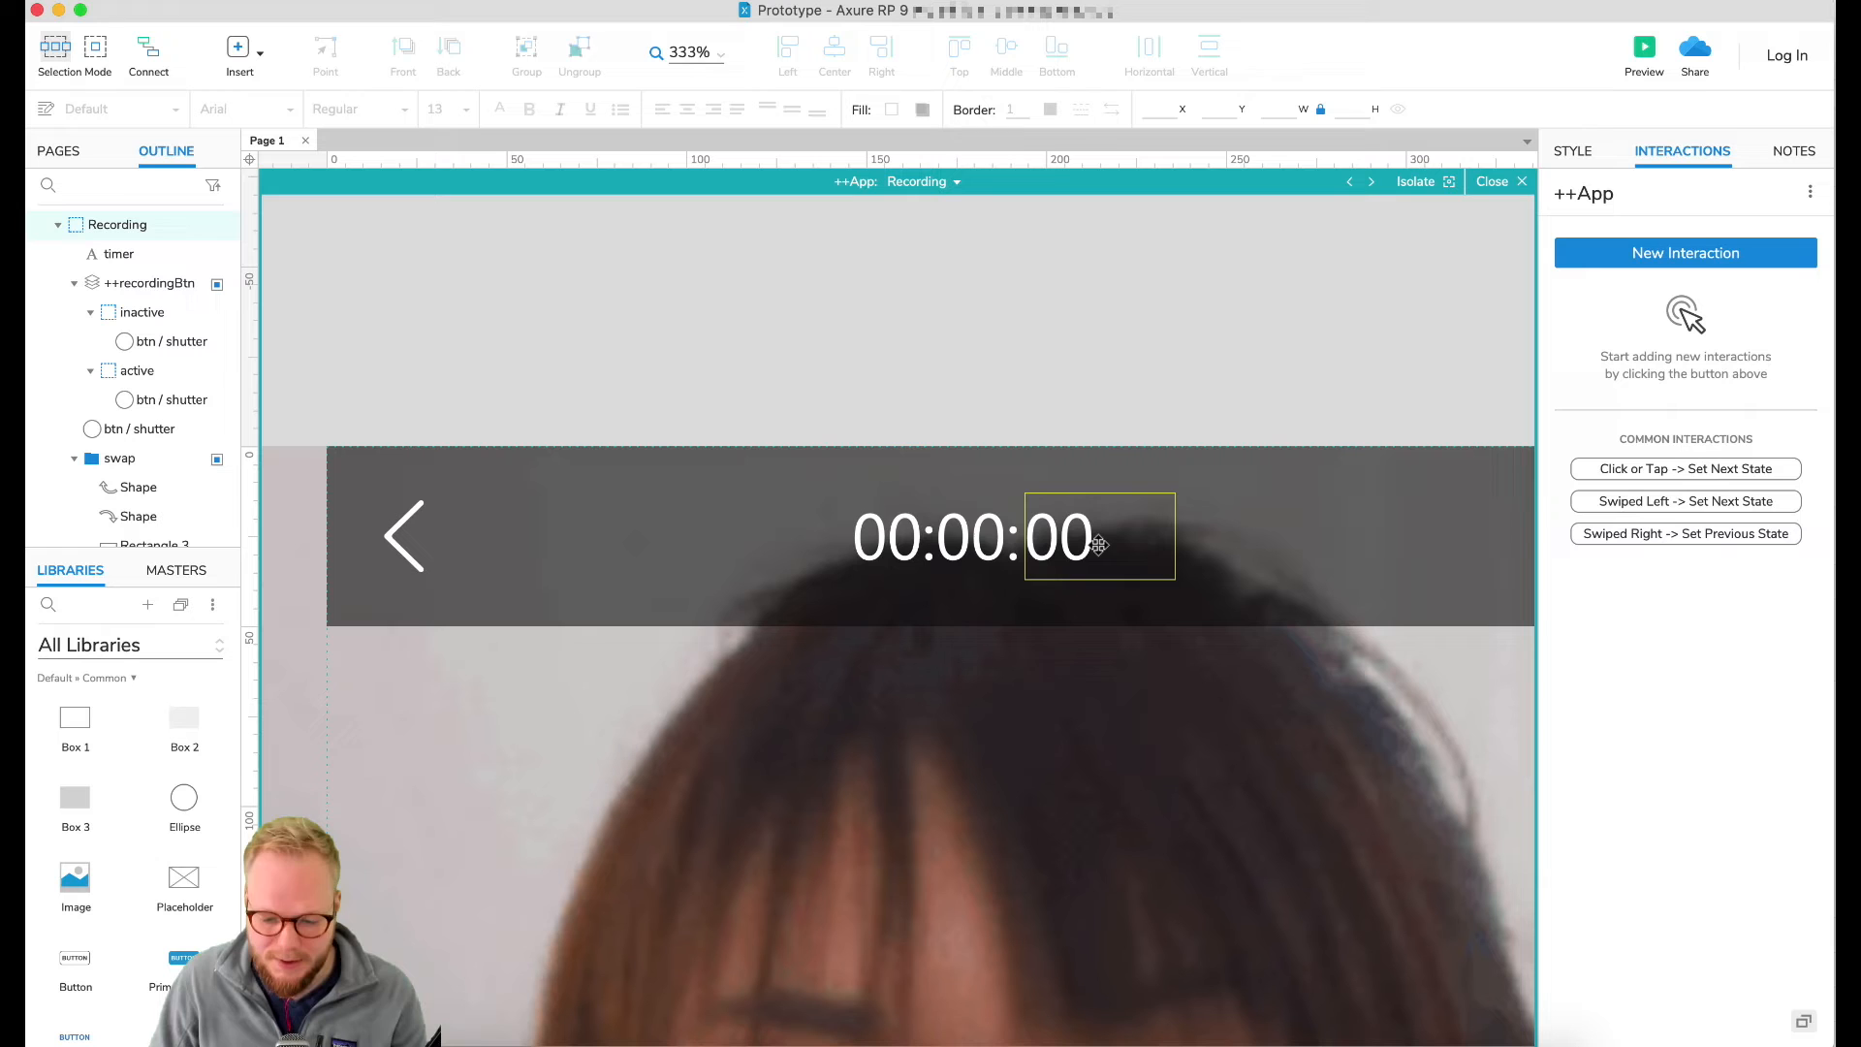
{"action": "left_click", "coordinate": [1100, 551]}
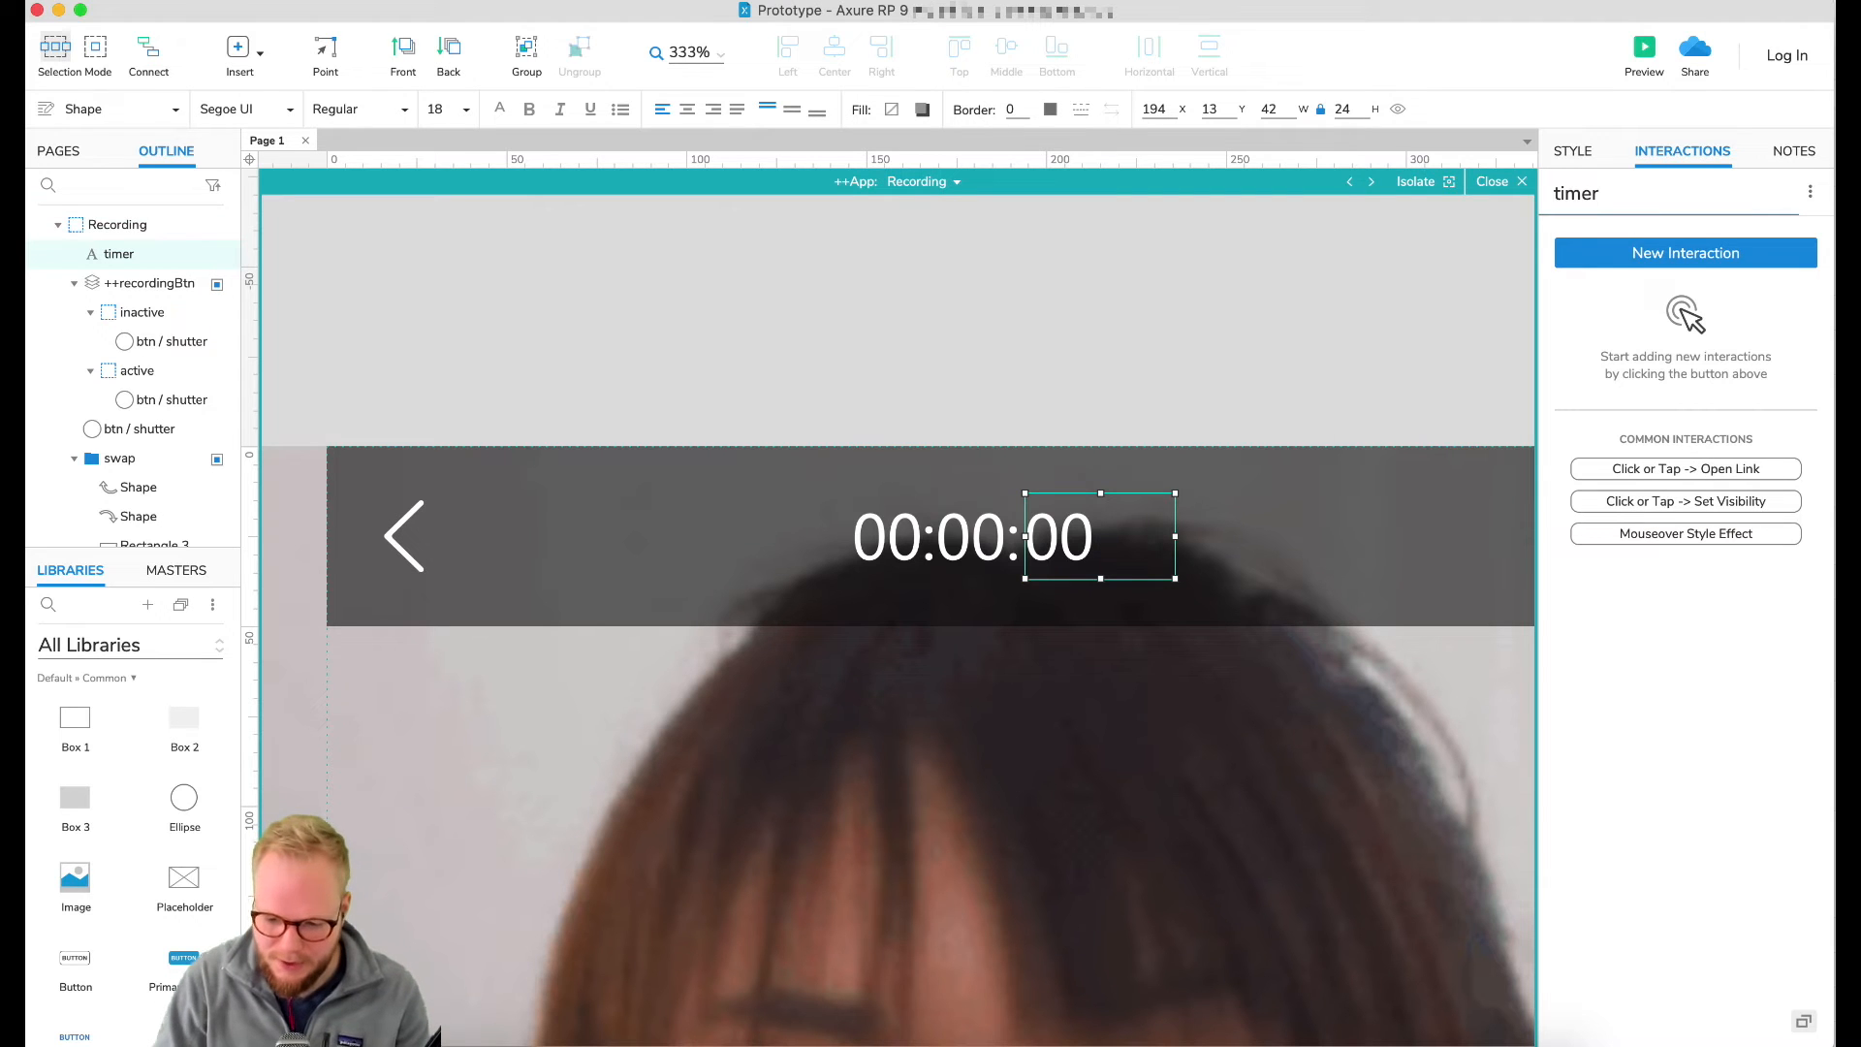
{"action": "type", "text": "++"}
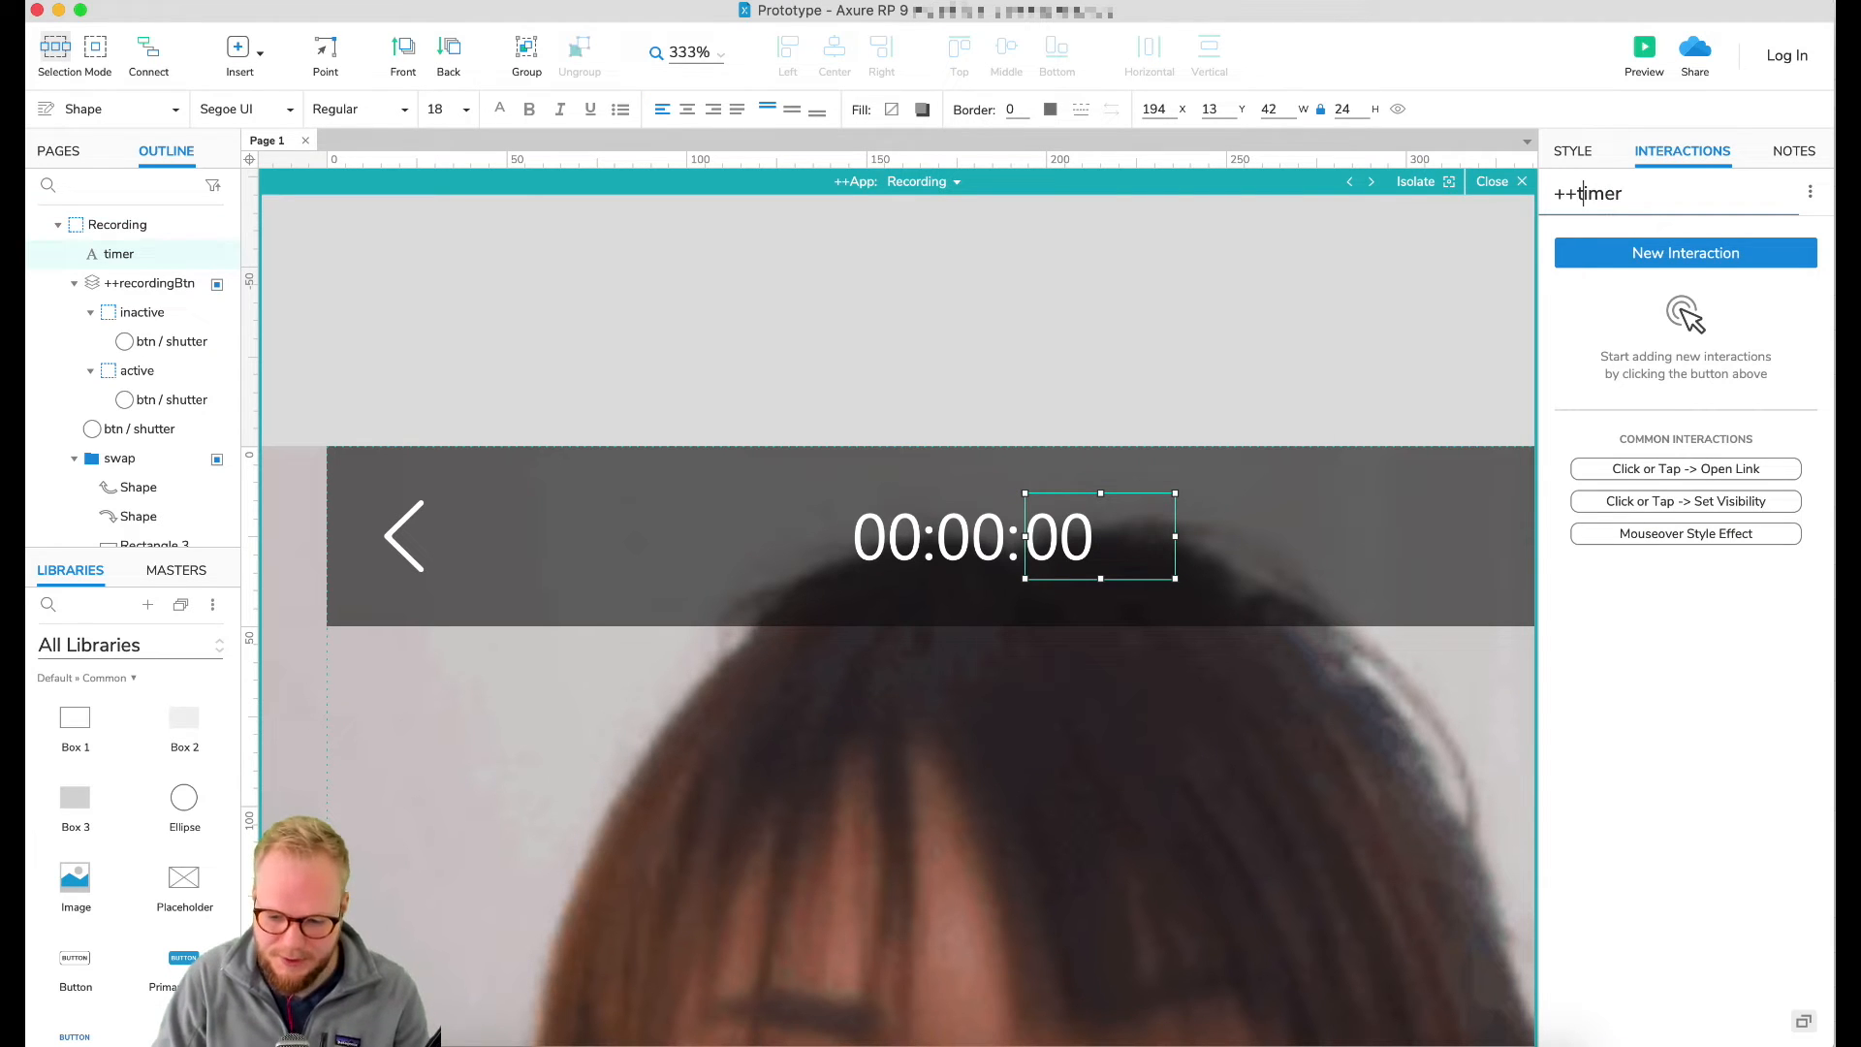
{"action": "left_click", "coordinate": [1164, 410]}
Step: Review the existing Click or Tap actions of the ++recordingBtn panel on the recording screen
{"action": "scroll", "coordinate": [1212, 514], "scroll_direction": "down", "scroll_amount": 10}
{"action": "scroll", "coordinate": [1260, 621], "scroll_direction": "down", "scroll_amount": 10}
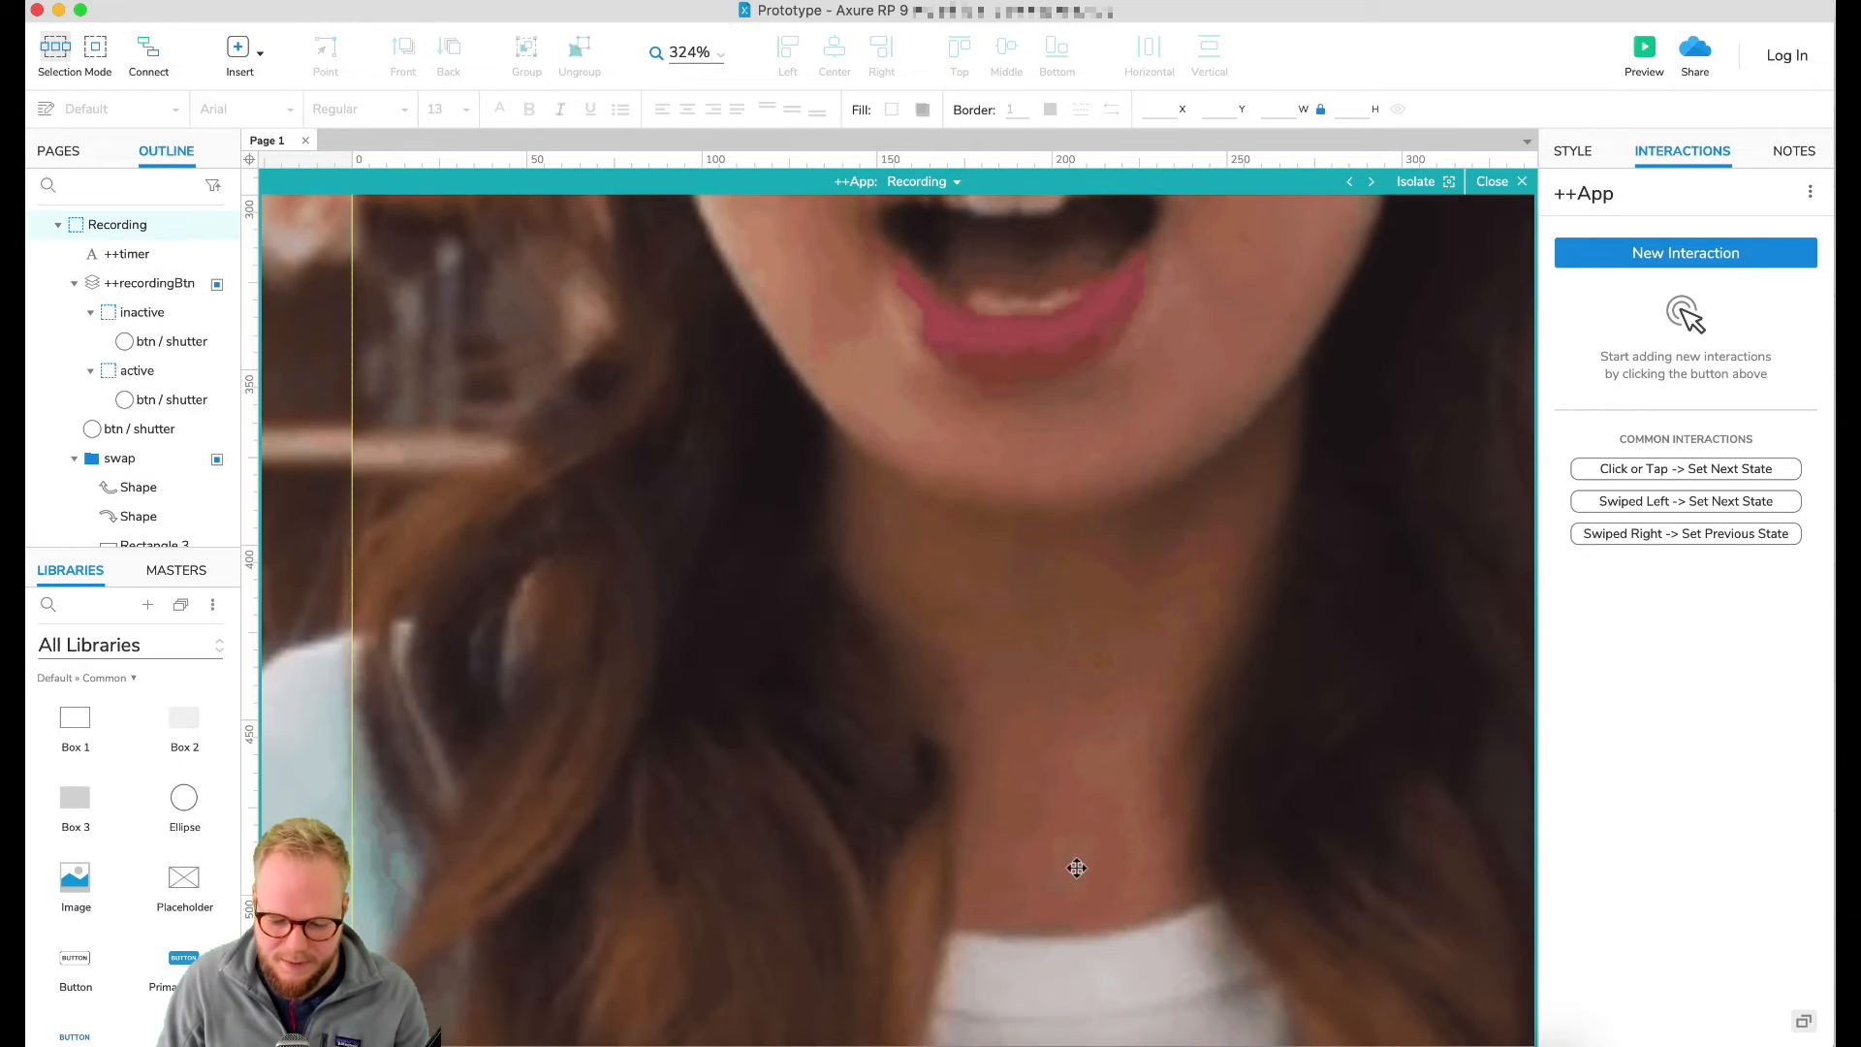
{"action": "left_click", "coordinate": [1016, 605]}
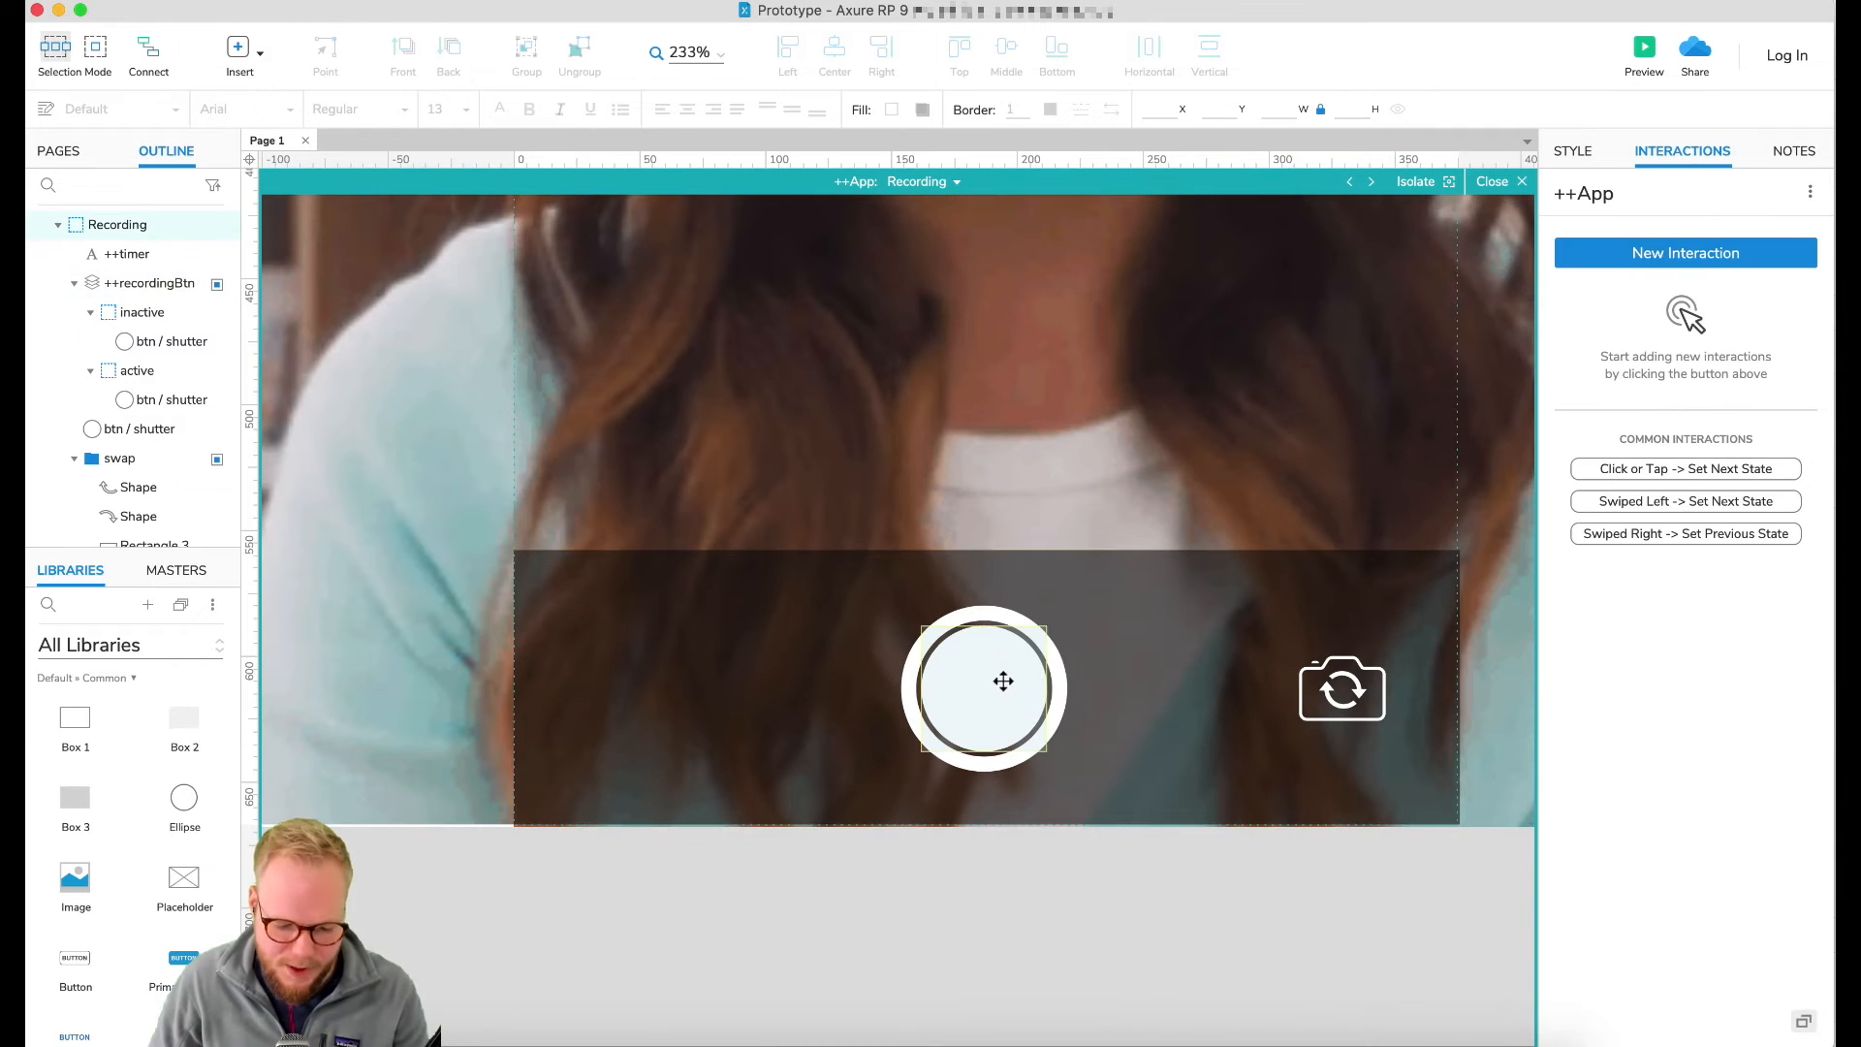
{"action": "left_click", "coordinate": [1003, 680]}
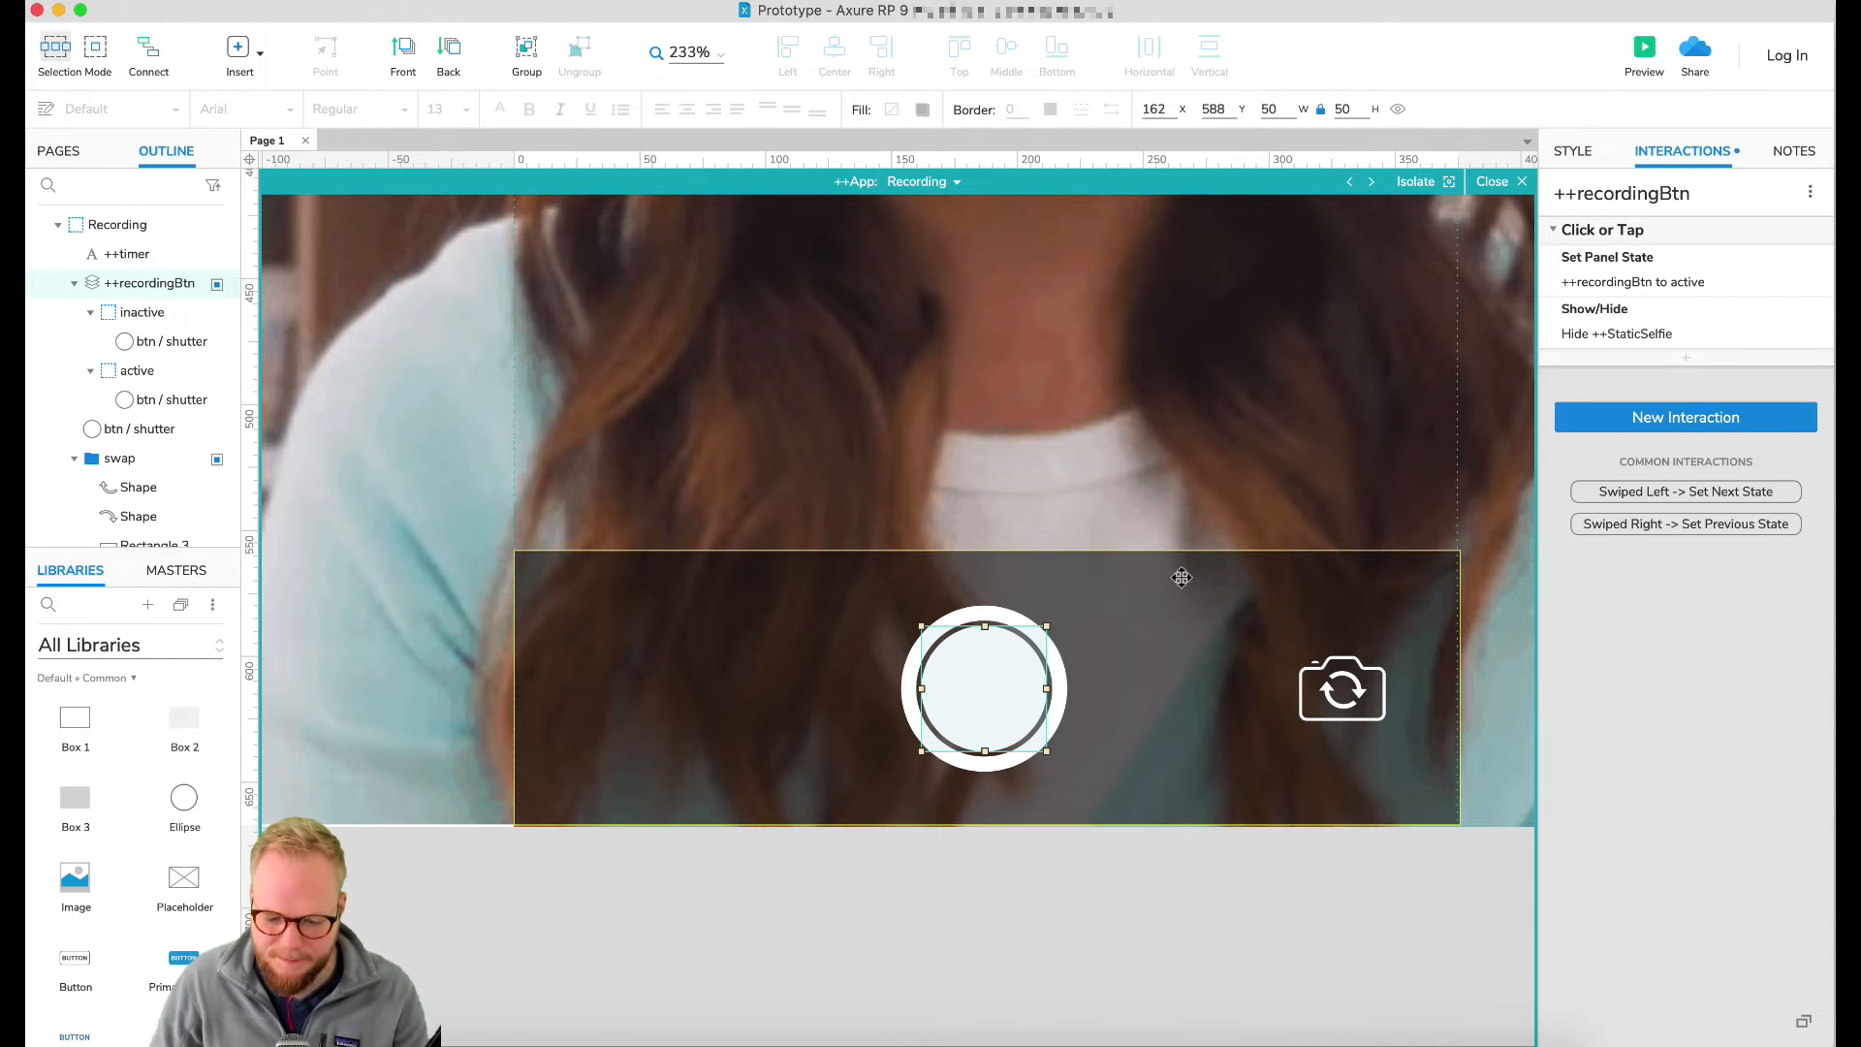
{"action": "scroll", "coordinate": [1182, 578], "scroll_direction": "down", "scroll_amount": 2}
{"action": "scroll", "coordinate": [1185, 494], "scroll_direction": "down", "scroll_amount": 3}
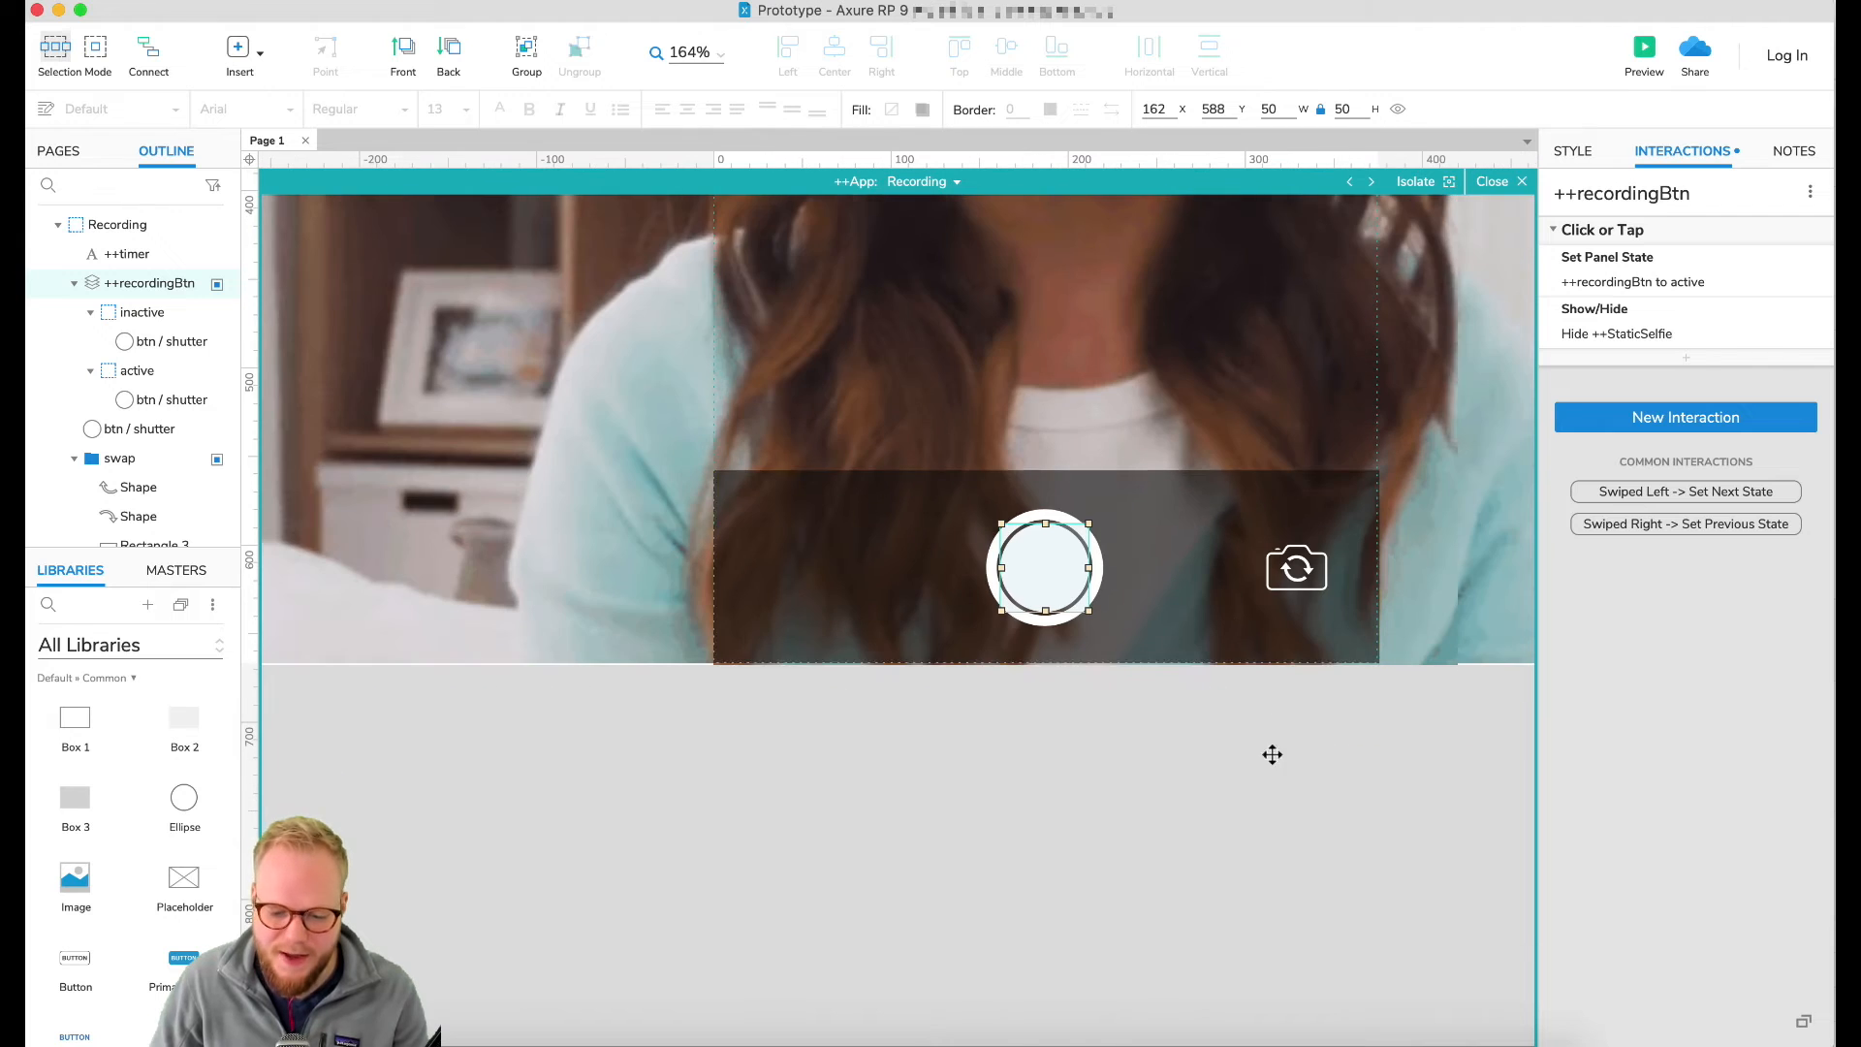
{"action": "scroll", "coordinate": [1271, 752], "scroll_direction": "up", "scroll_amount": 10}
{"action": "left_click", "coordinate": [1184, 527]}
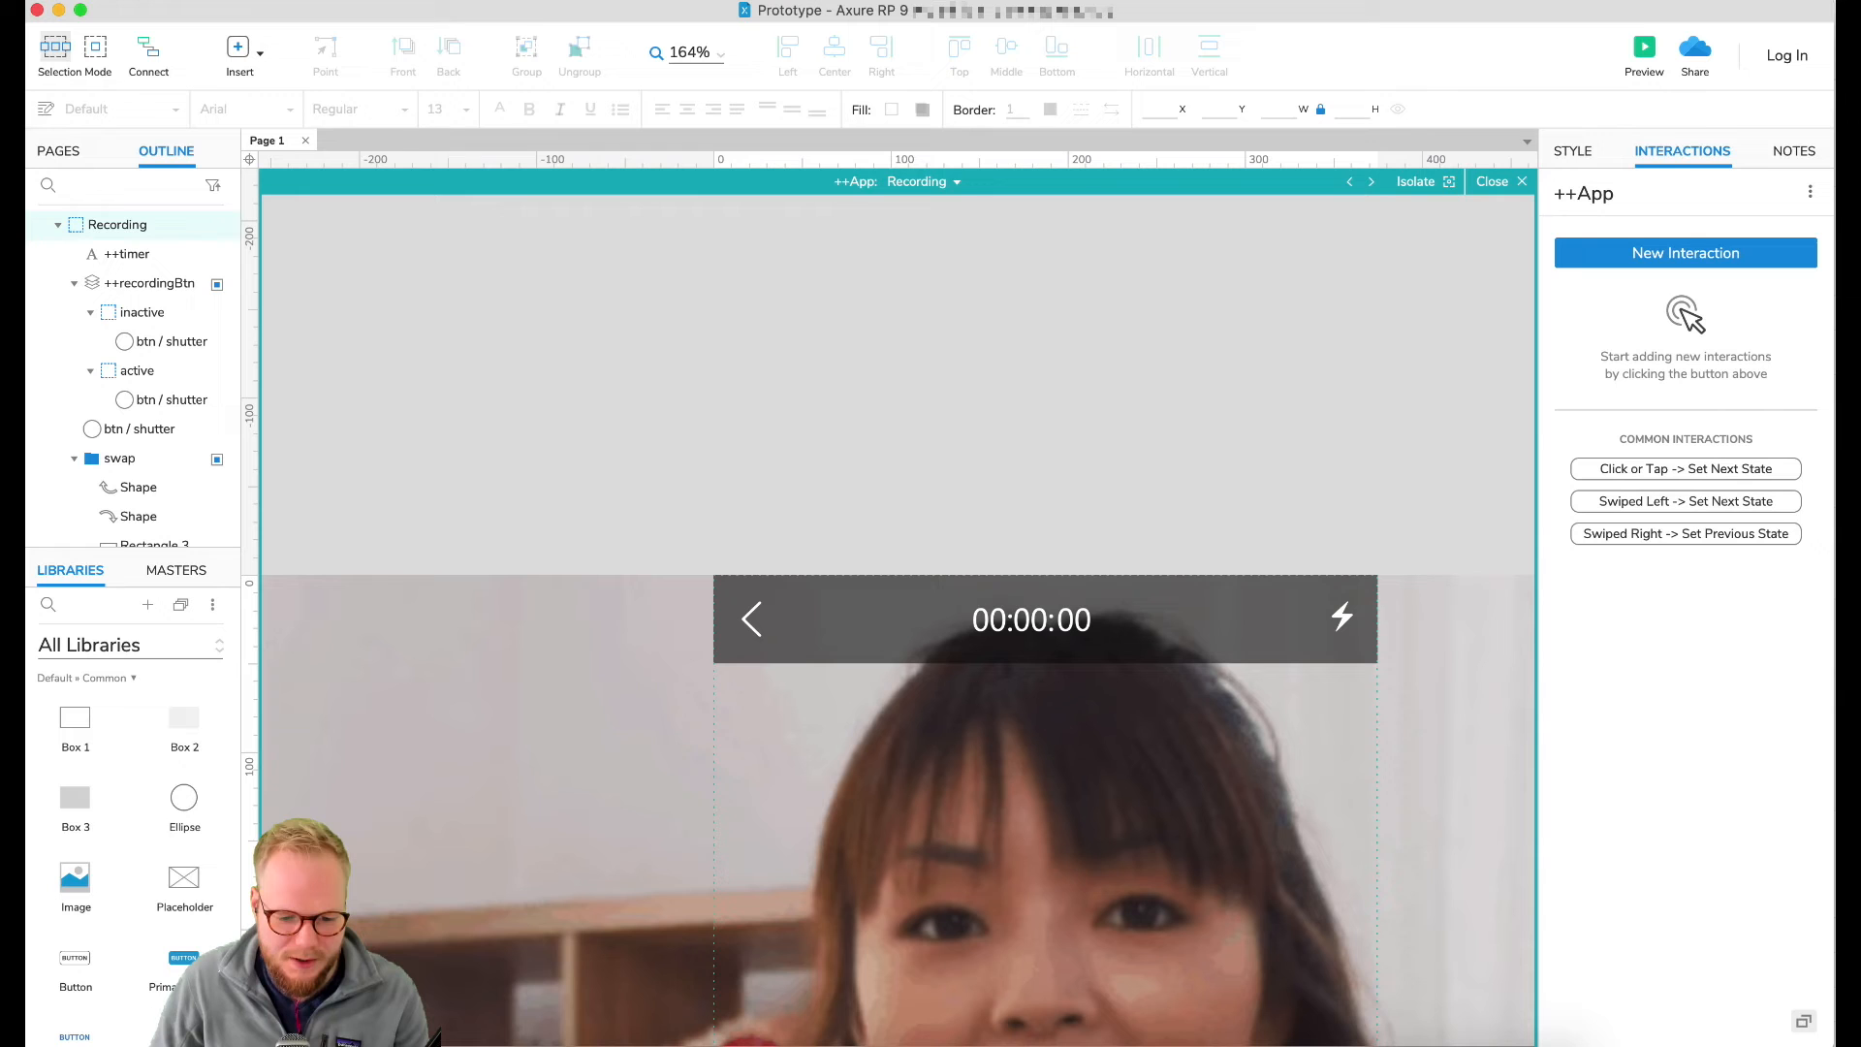
Step: Add a global variable named Timer with no default value
{"action": "left_click", "coordinate": [364, 0]}
{"action": "left_click", "coordinate": [407, 101]}
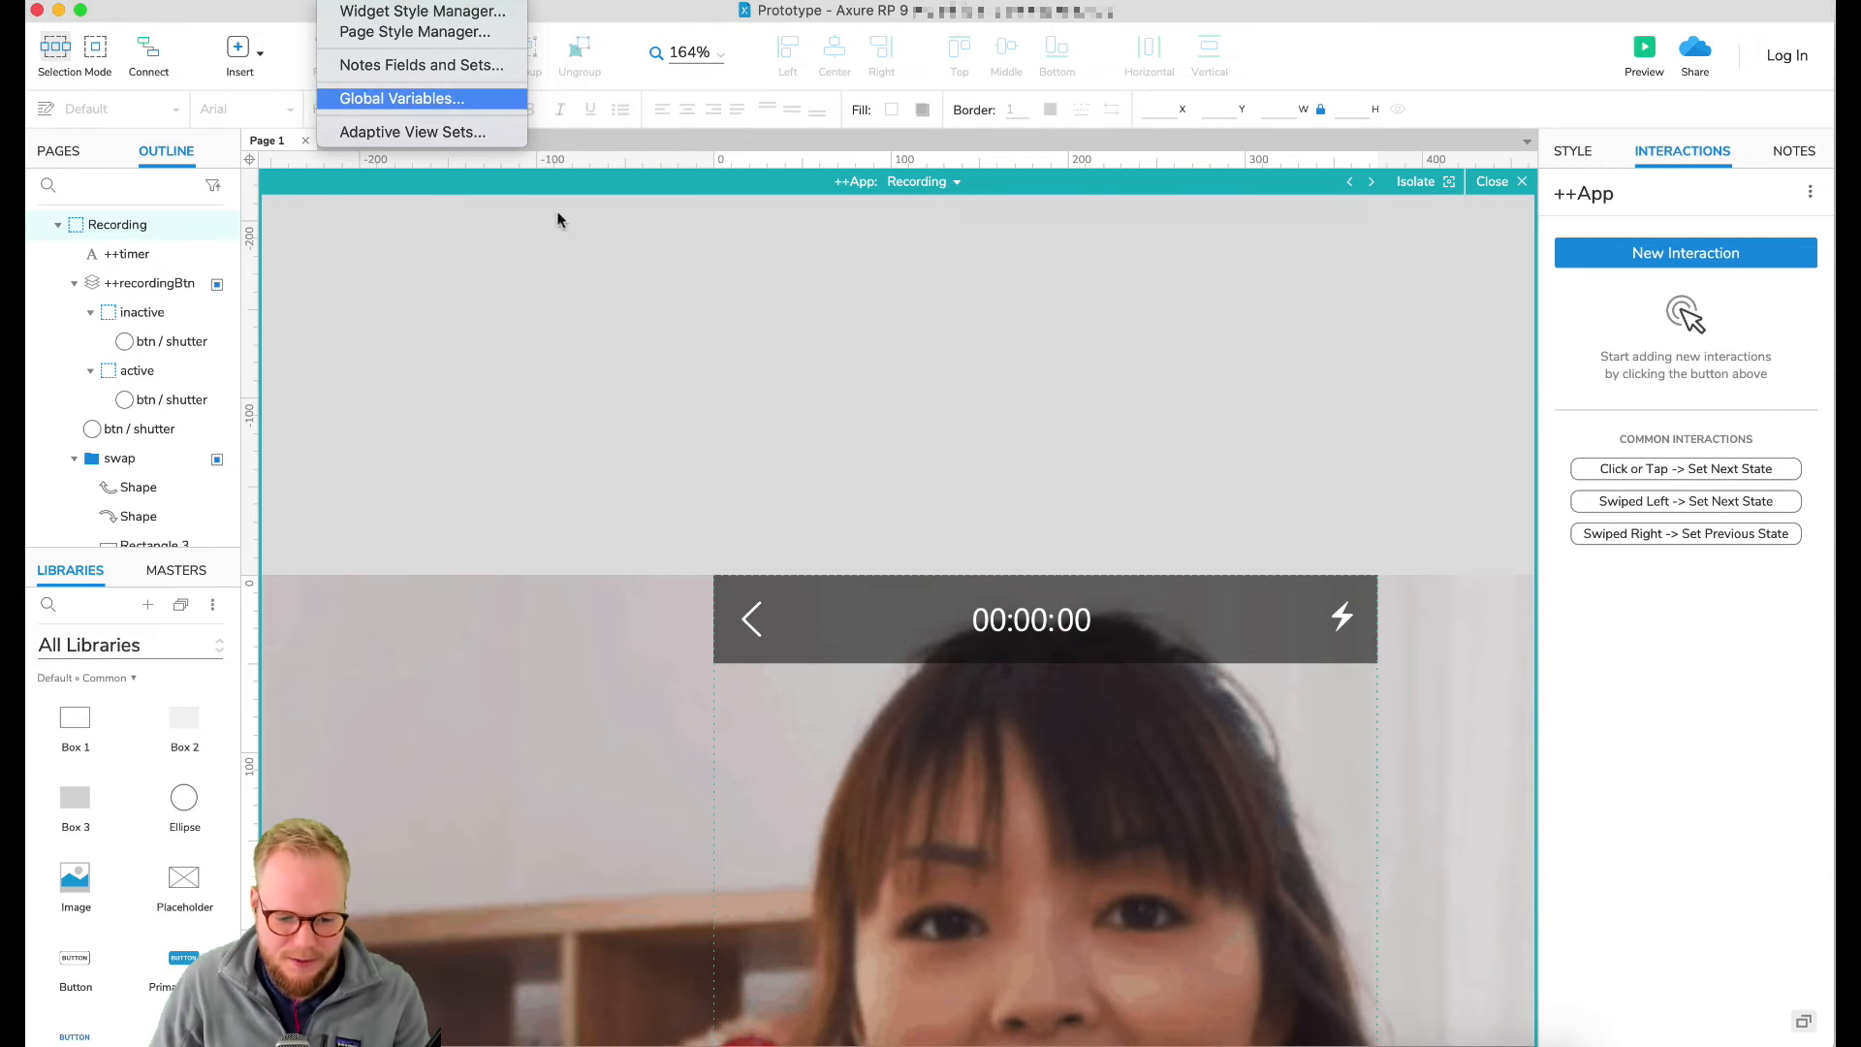
{"action": "left_click", "coordinate": [698, 248]}
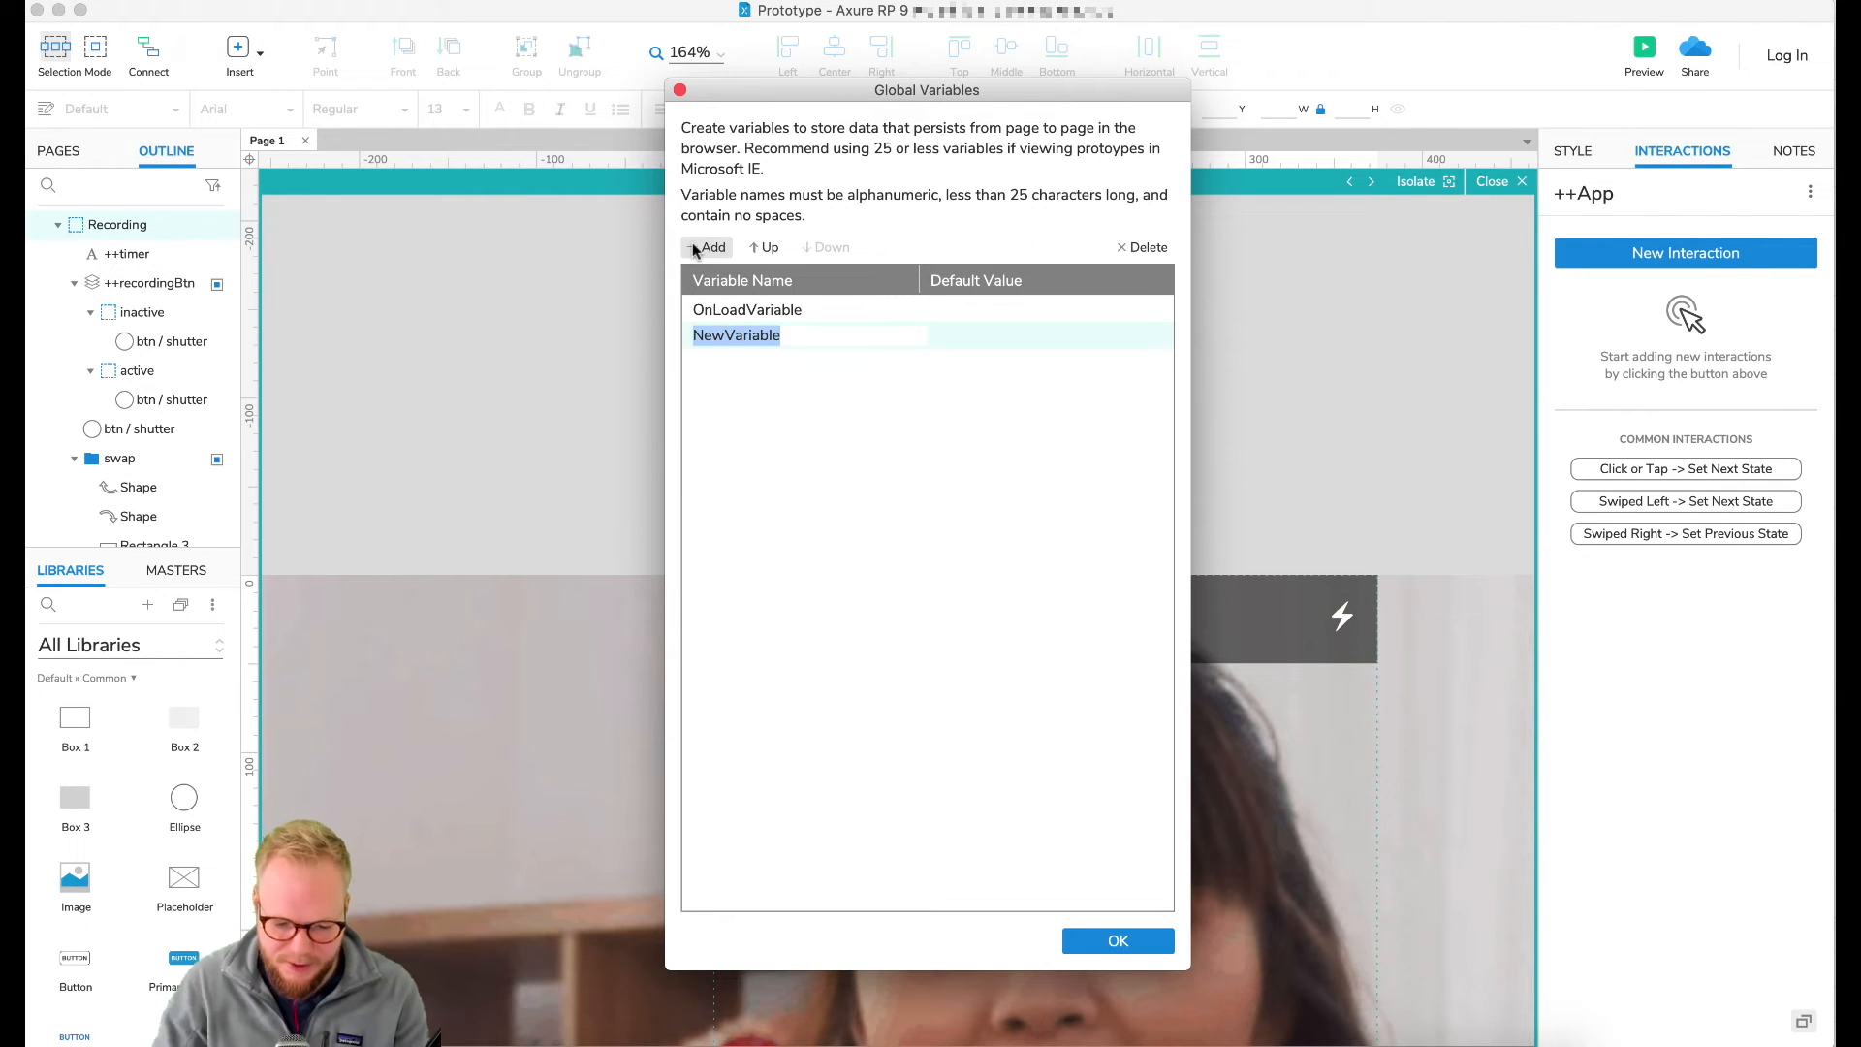
{"action": "type", "text": "Timer"}
{"action": "key", "text": "Return"}
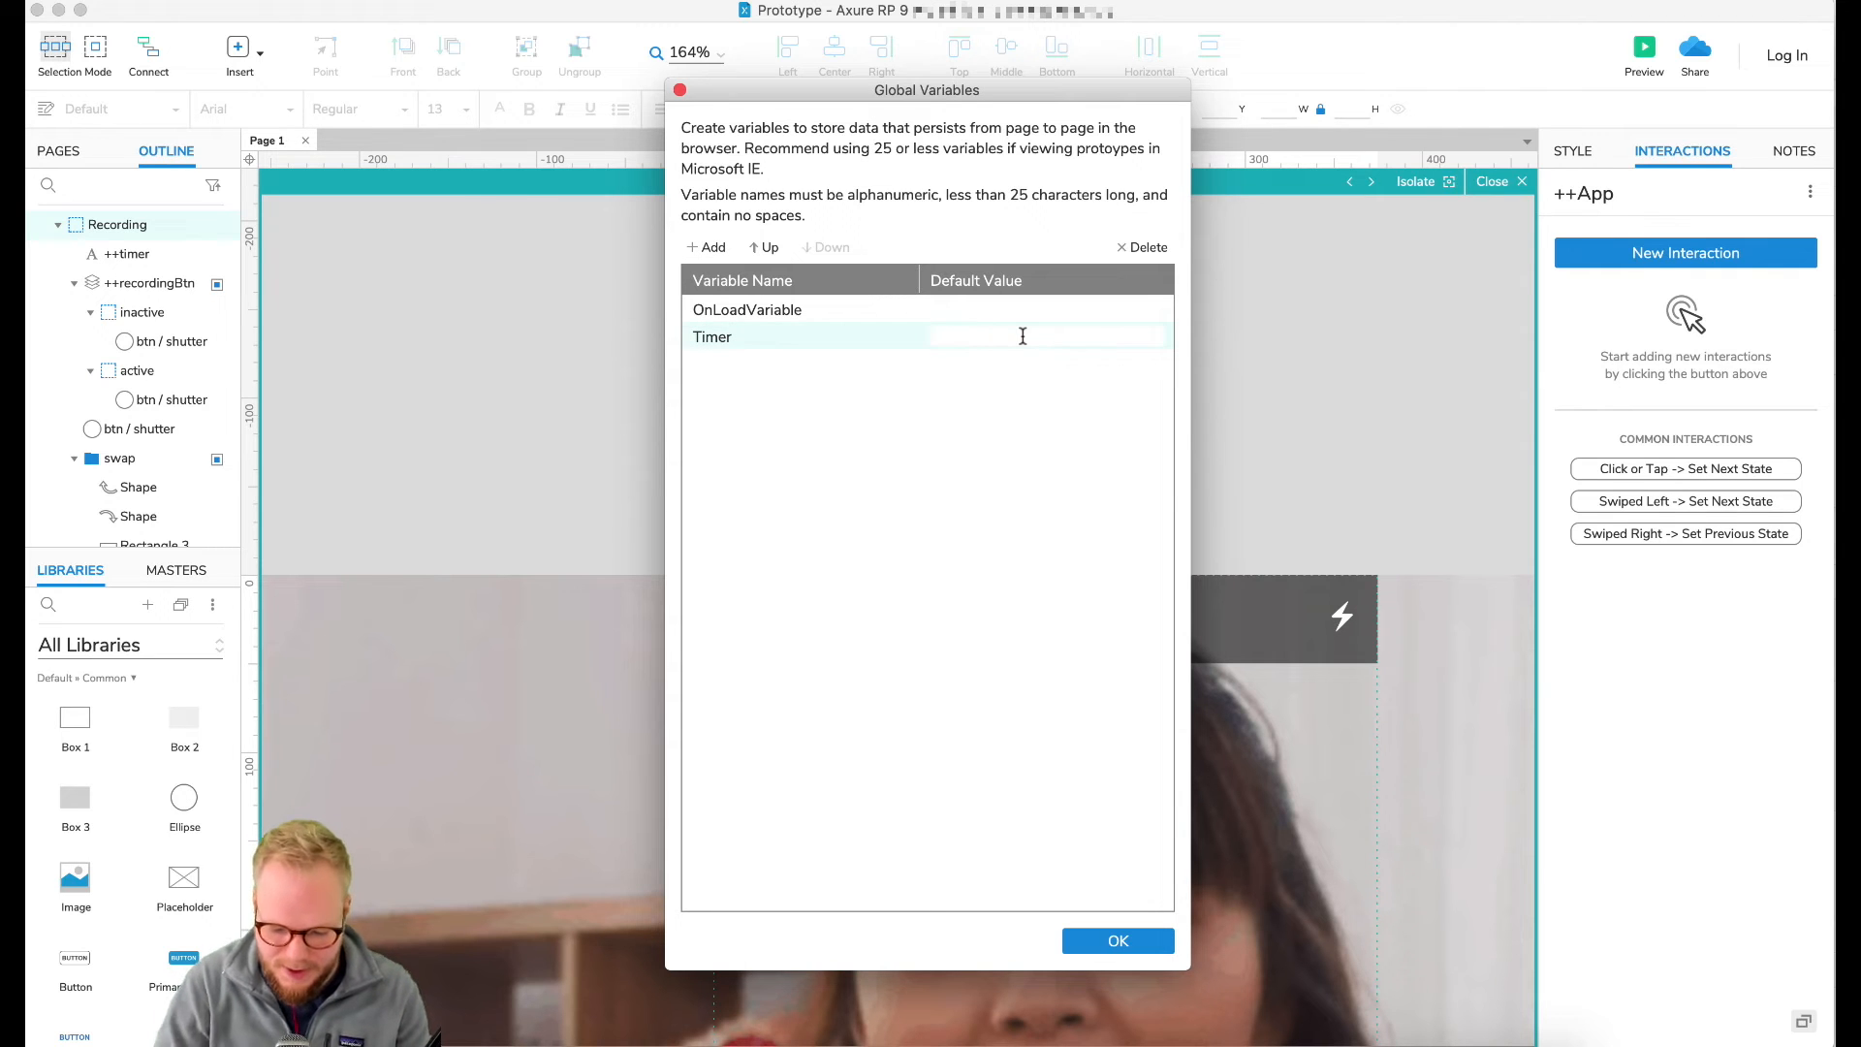
{"action": "left_click", "coordinate": [1105, 943]}
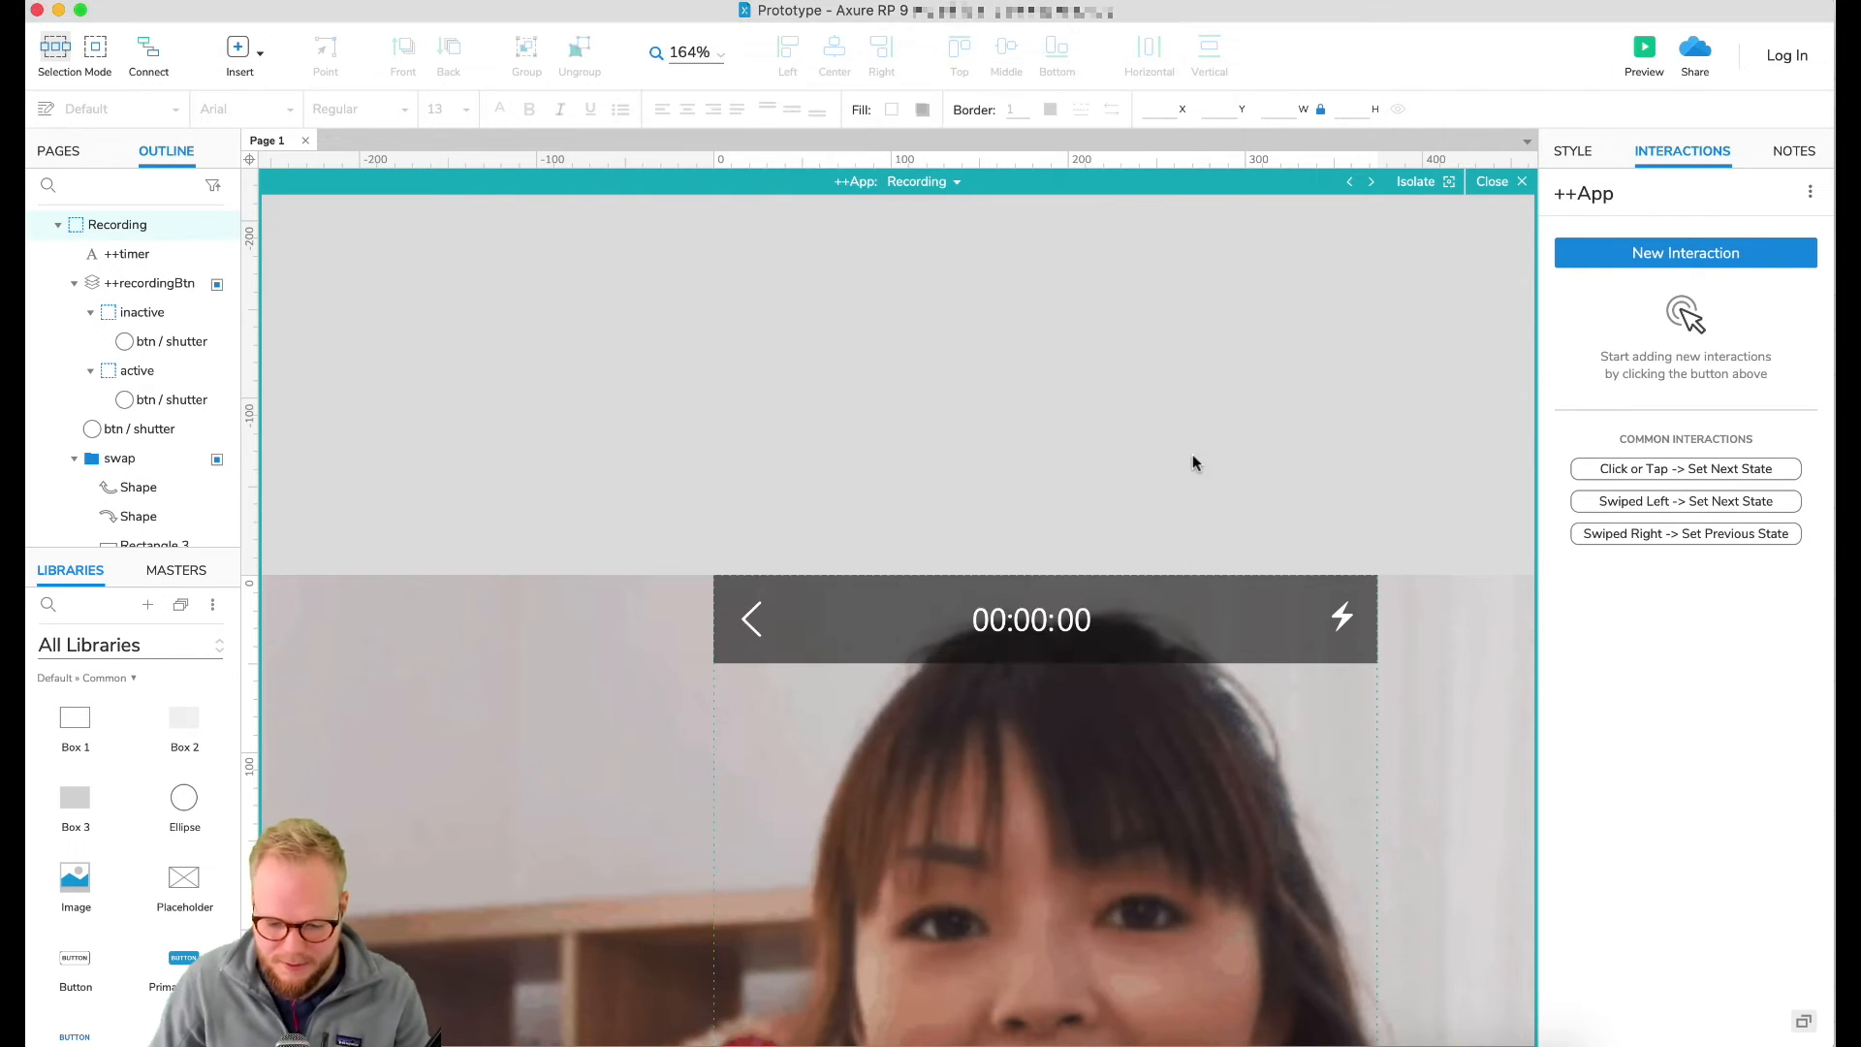
Step: Add a case named Case 1 to the Click or Tap interaction of ++recordingBtn
{"action": "scroll", "coordinate": [1089, 617], "scroll_direction": "down", "scroll_amount": 4}
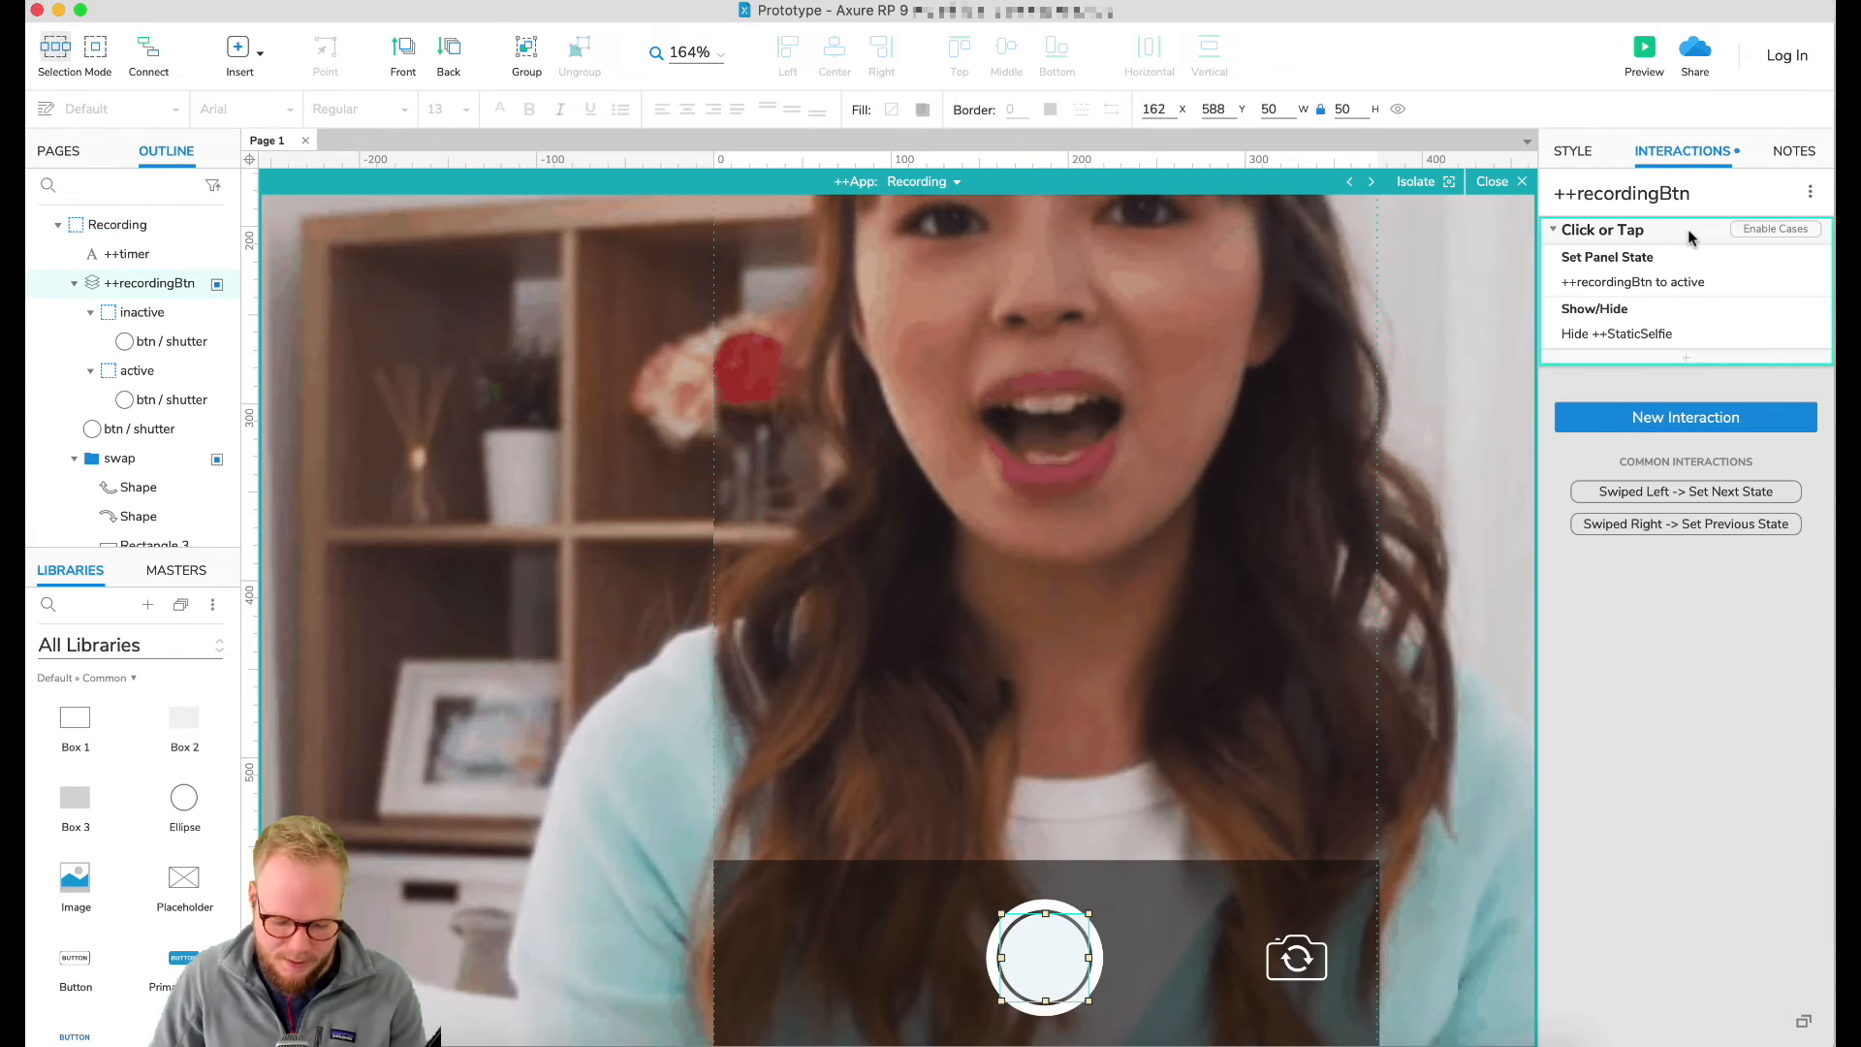
{"action": "double_click", "coordinate": [1666, 235]}
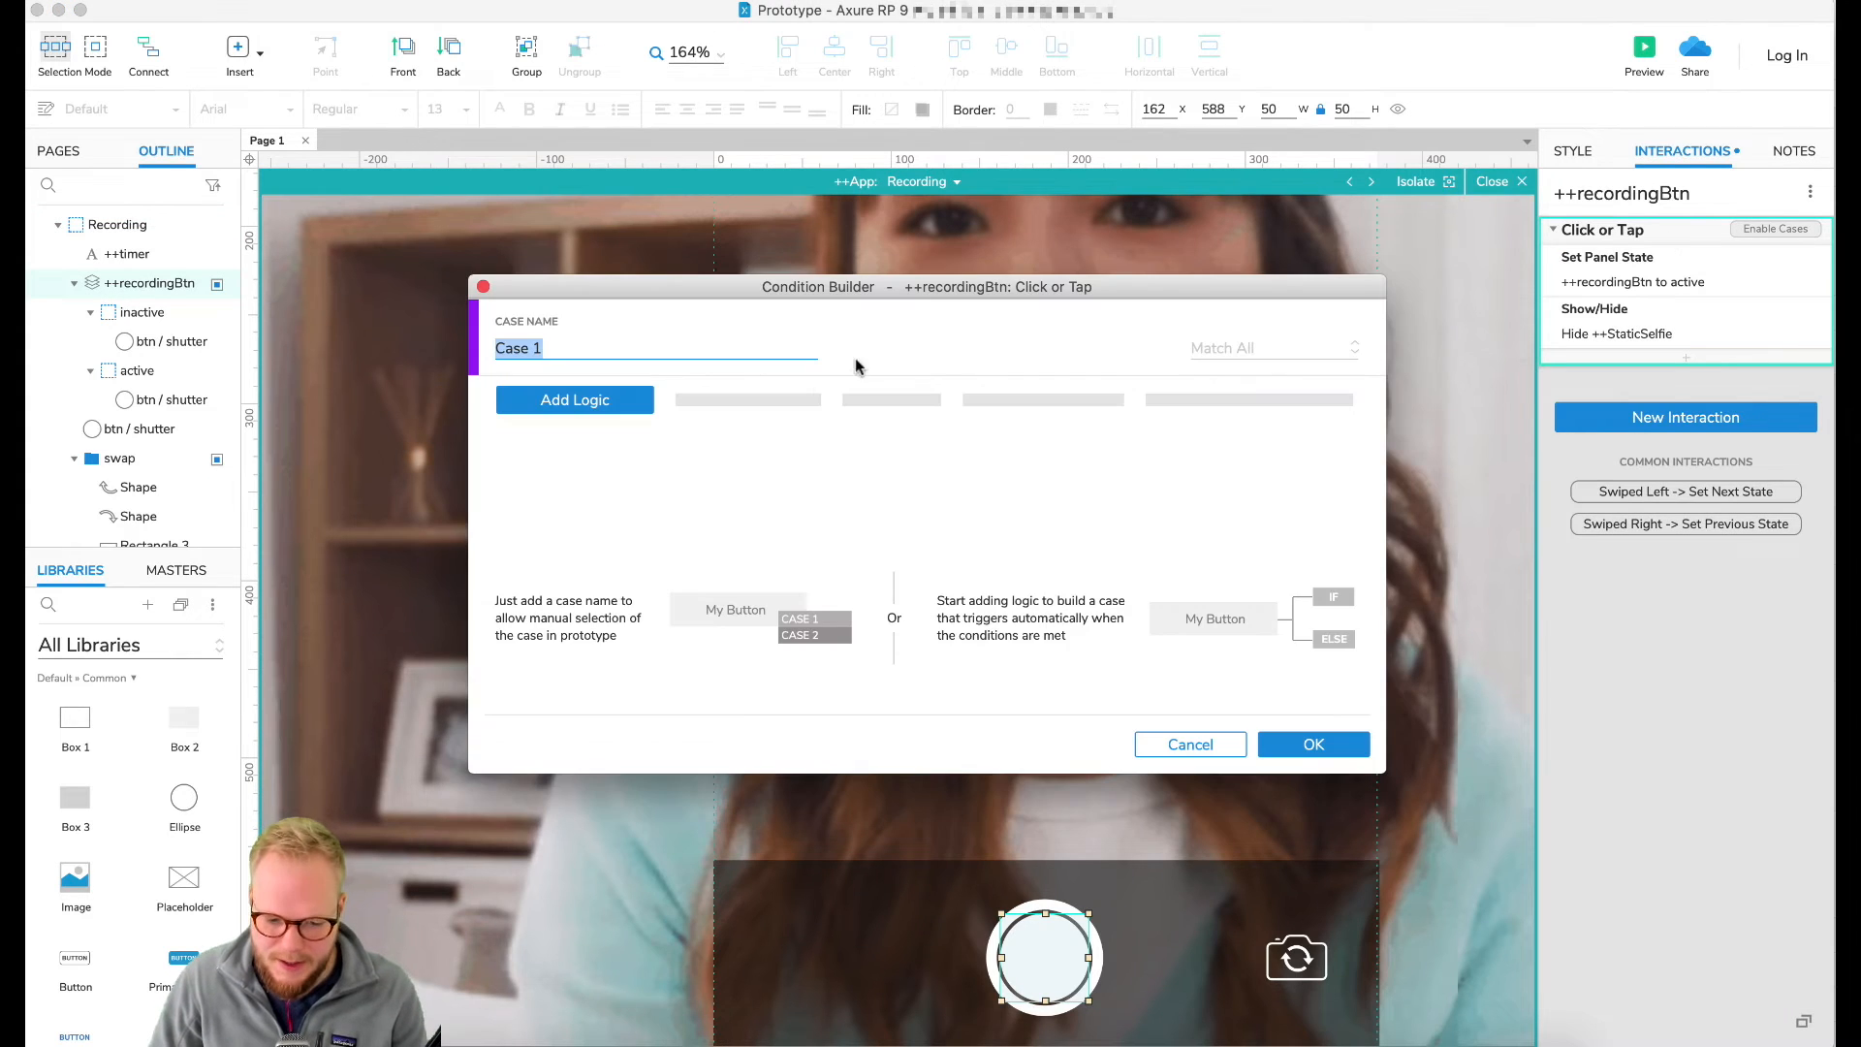
{"action": "left_click", "coordinate": [1317, 755]}
Step: Duplicate Case 1 within the Click or Tap interaction and rename the copy as Case 2
{"action": "left_click", "coordinate": [1644, 234]}
{"action": "left_click", "coordinate": [1652, 262]}
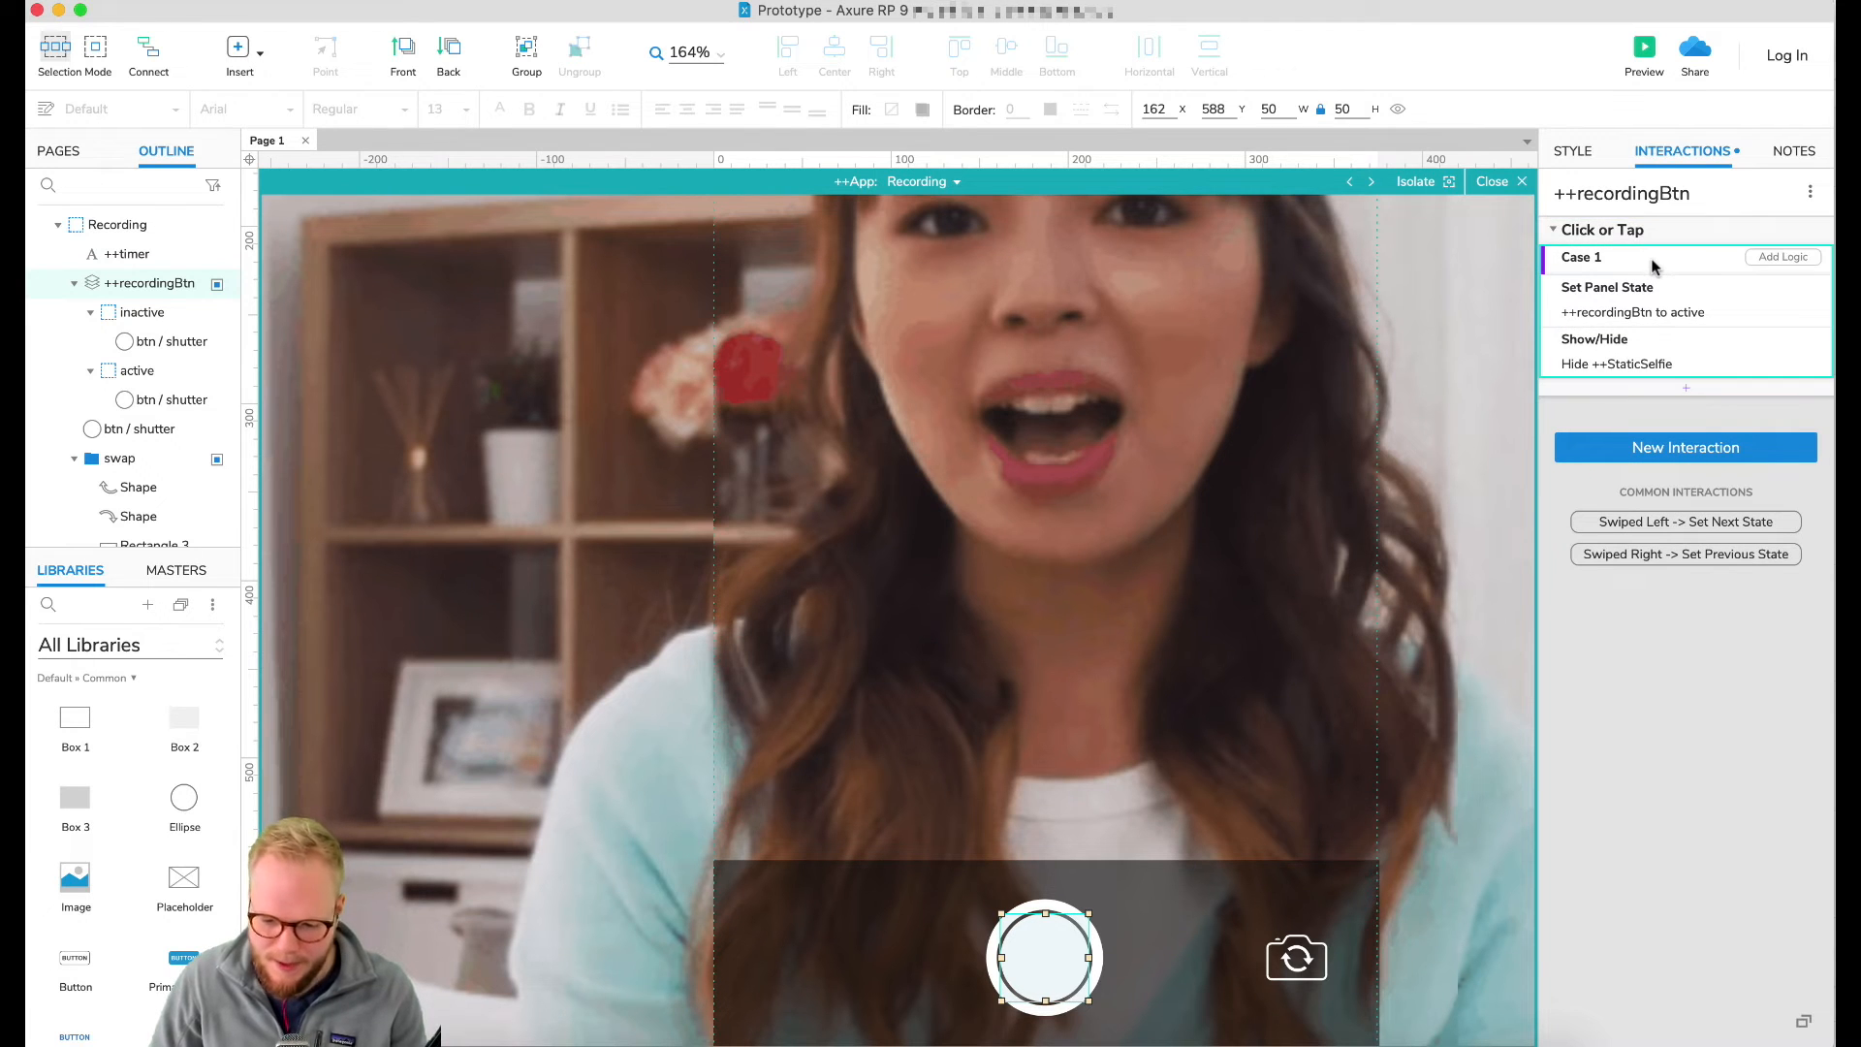
{"action": "key", "text": "super+v"}
{"action": "left_click", "coordinate": [1620, 421]}
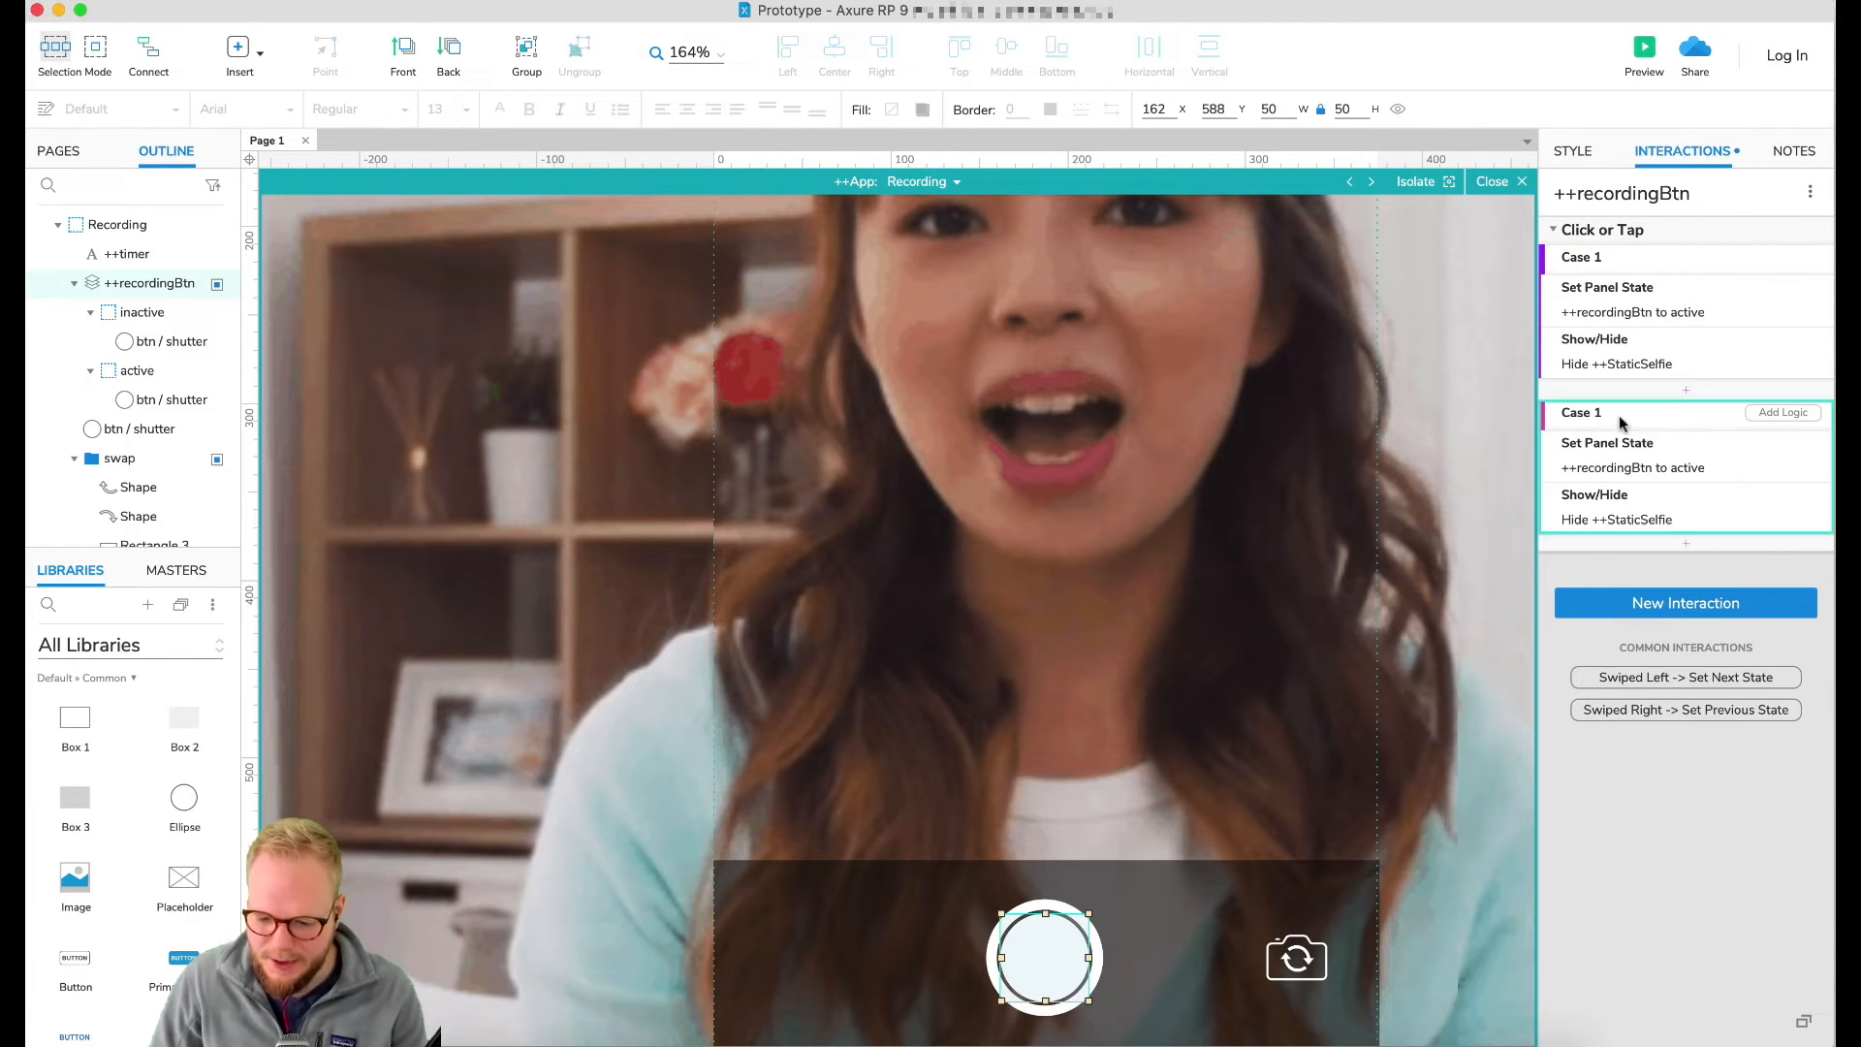
{"action": "double_click", "coordinate": [1597, 411]}
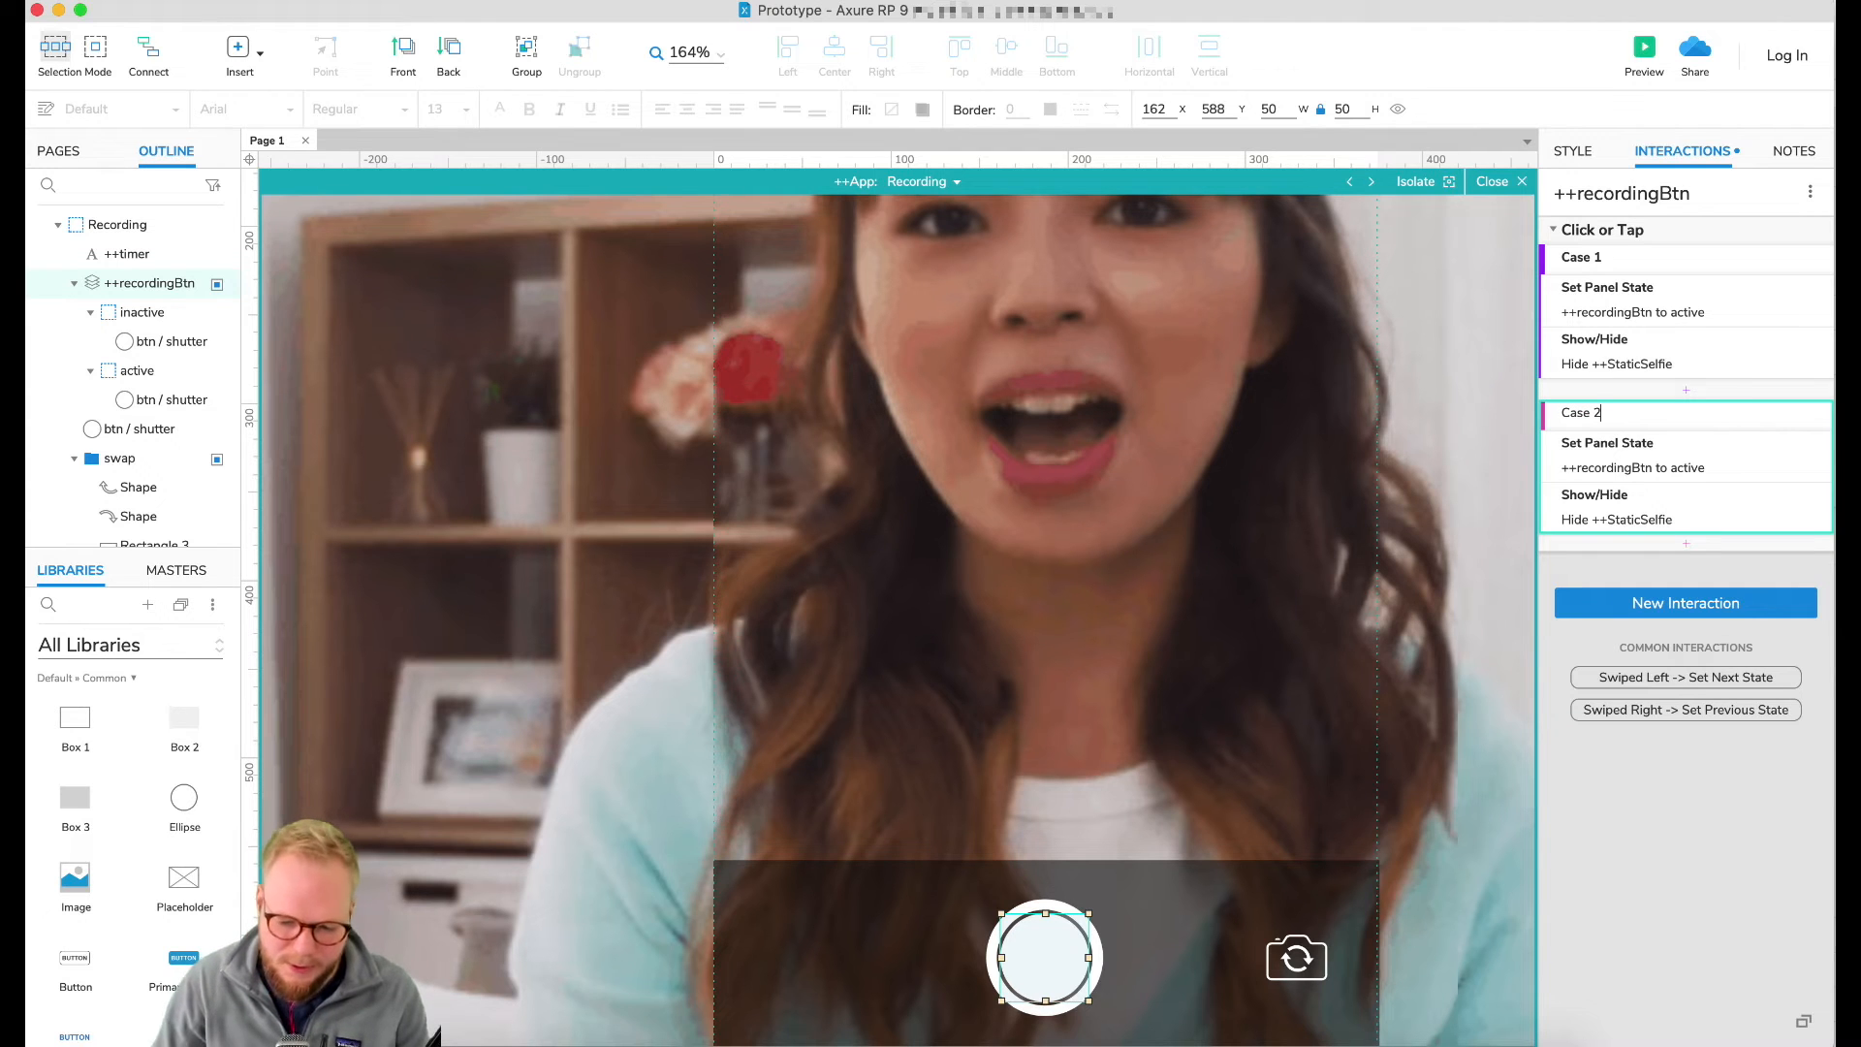
Step: Delete the Set Panel State and Show/Hide actions from Case 2
{"action": "left_click", "coordinate": [1643, 453]}
{"action": "left_click", "coordinate": [1686, 498], "text": "shift"}
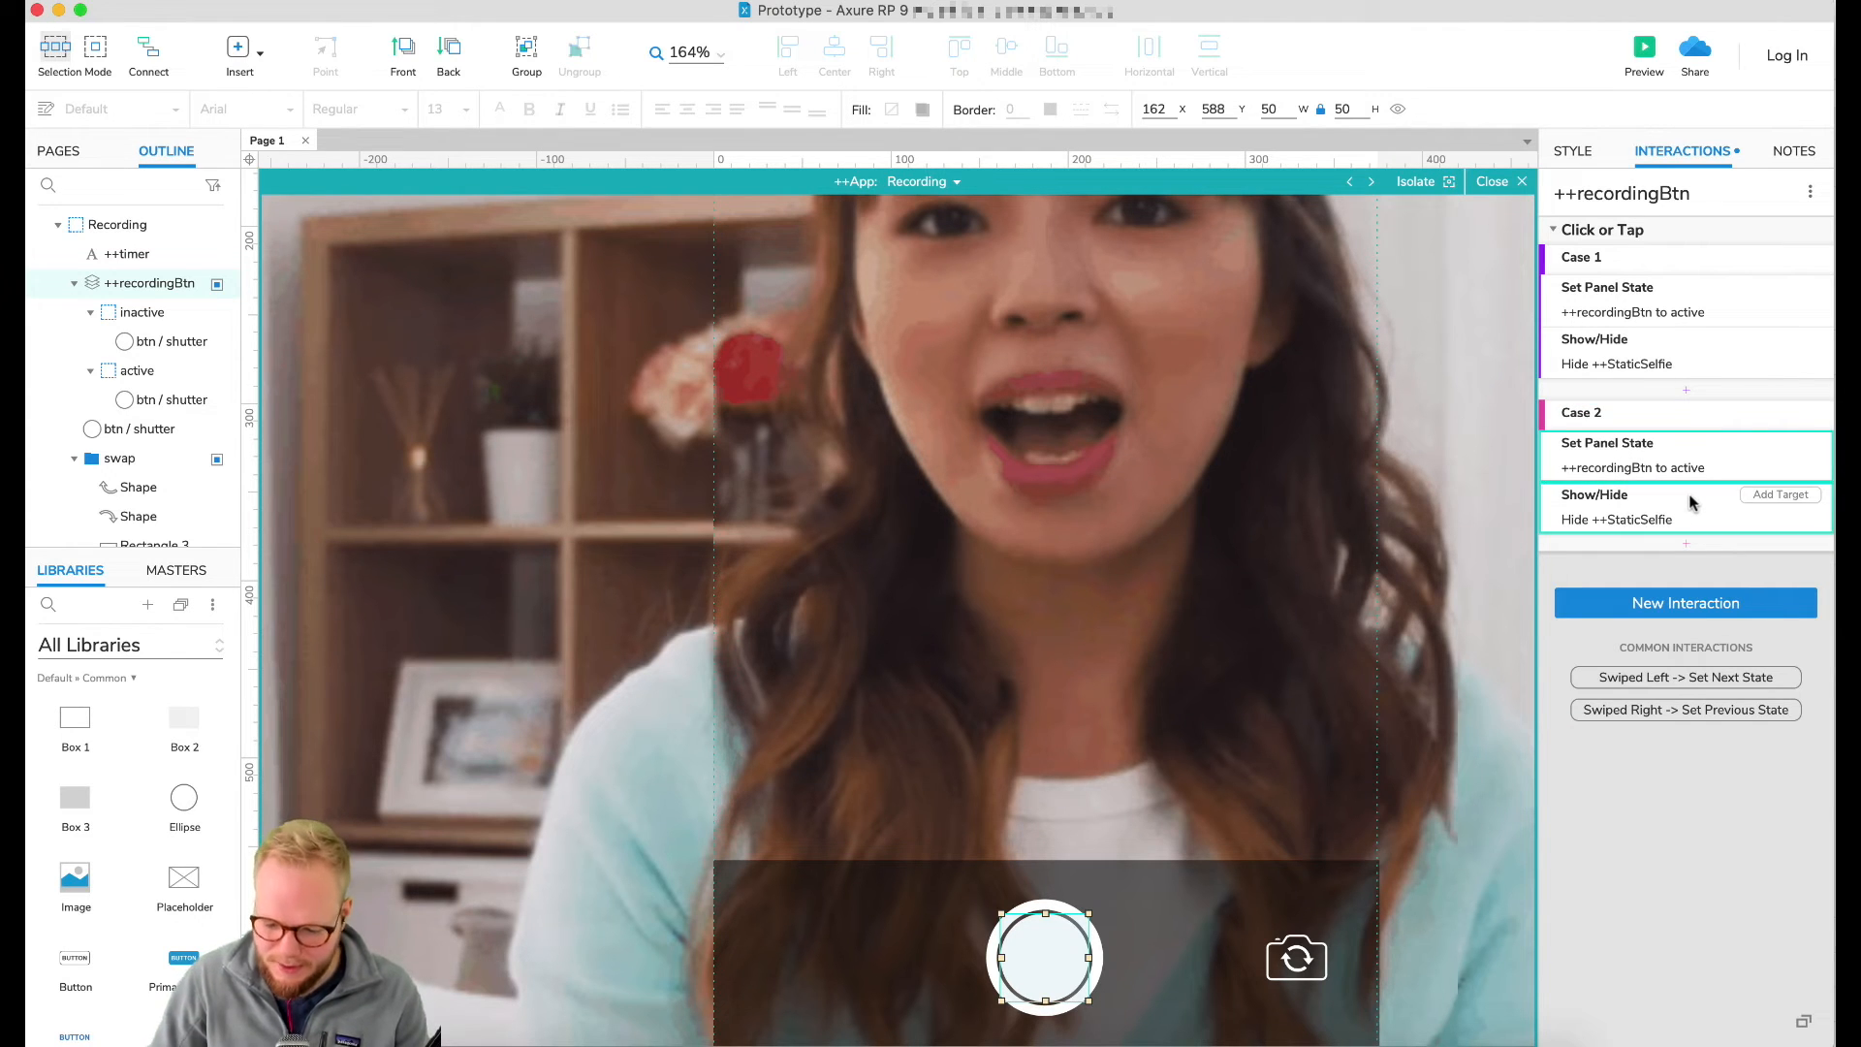
{"action": "key", "text": "Delete"}
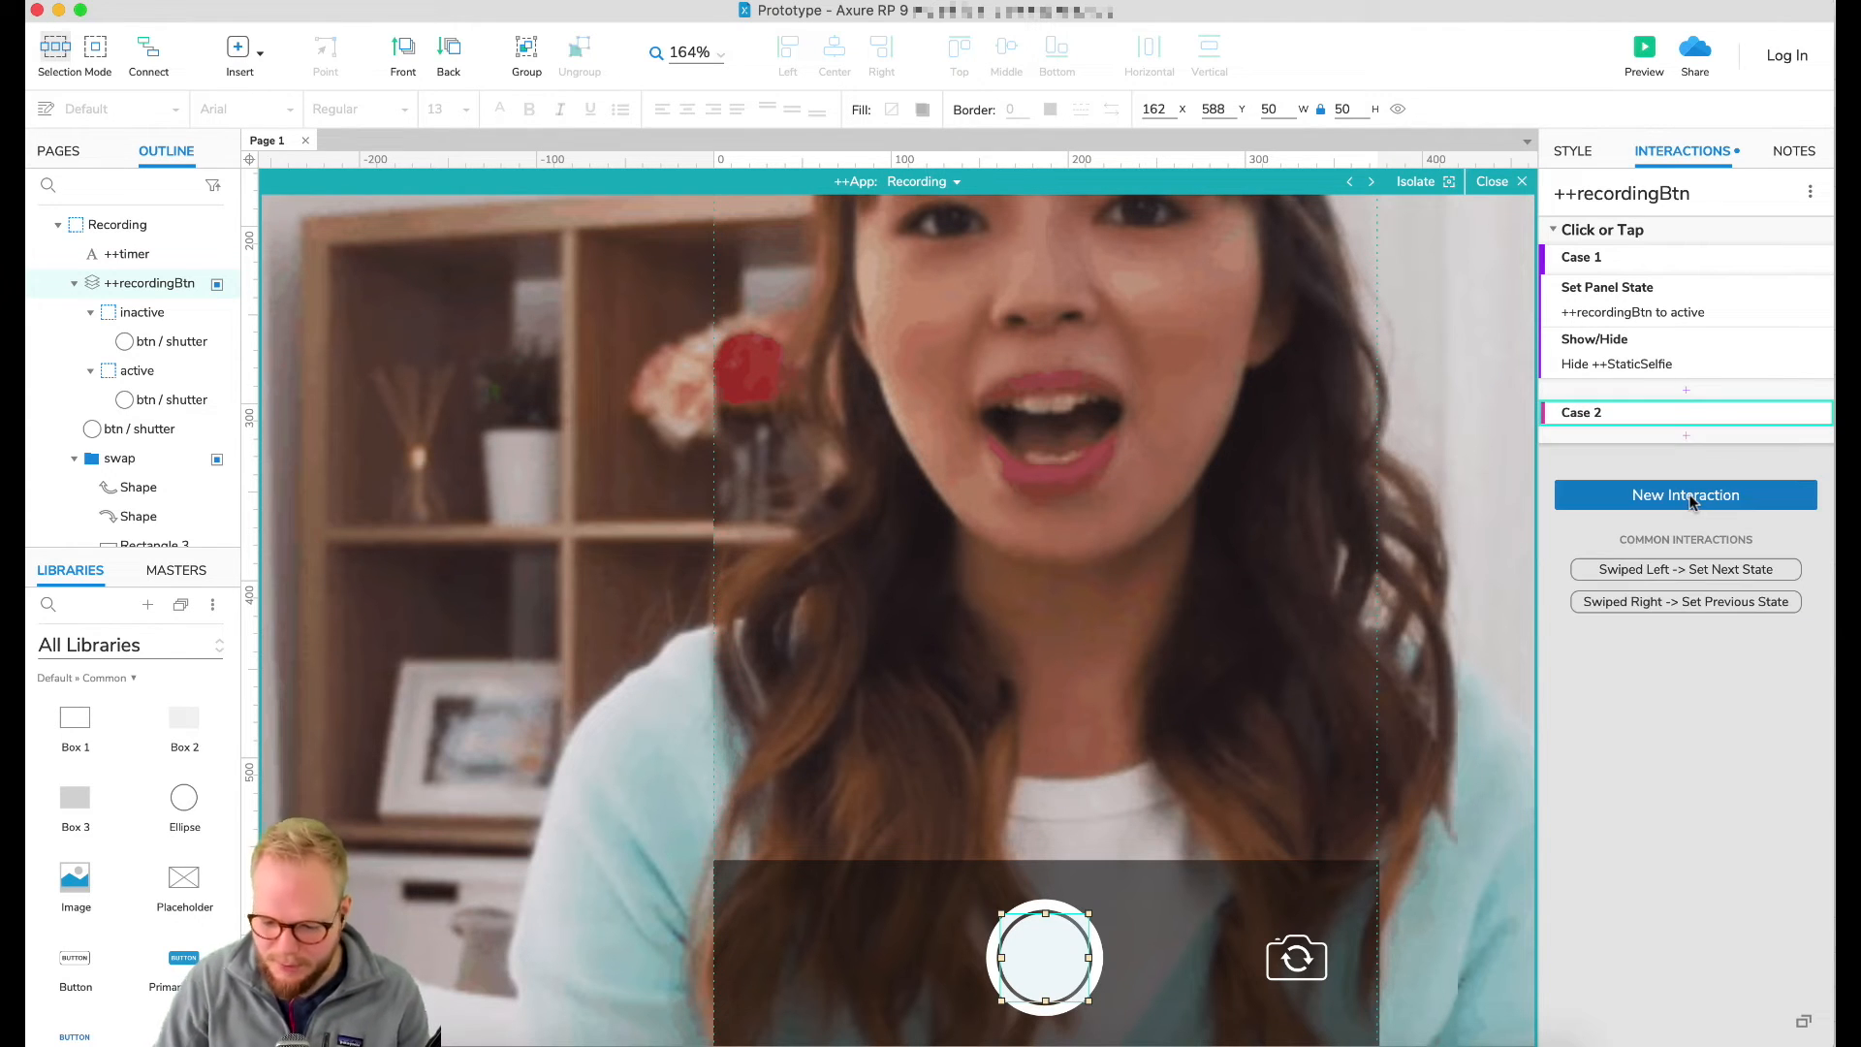
Step: Add a Set Text action to Case 2 that sets ++timer to the value of the variable Timer
{"action": "left_click", "coordinate": [1693, 436]}
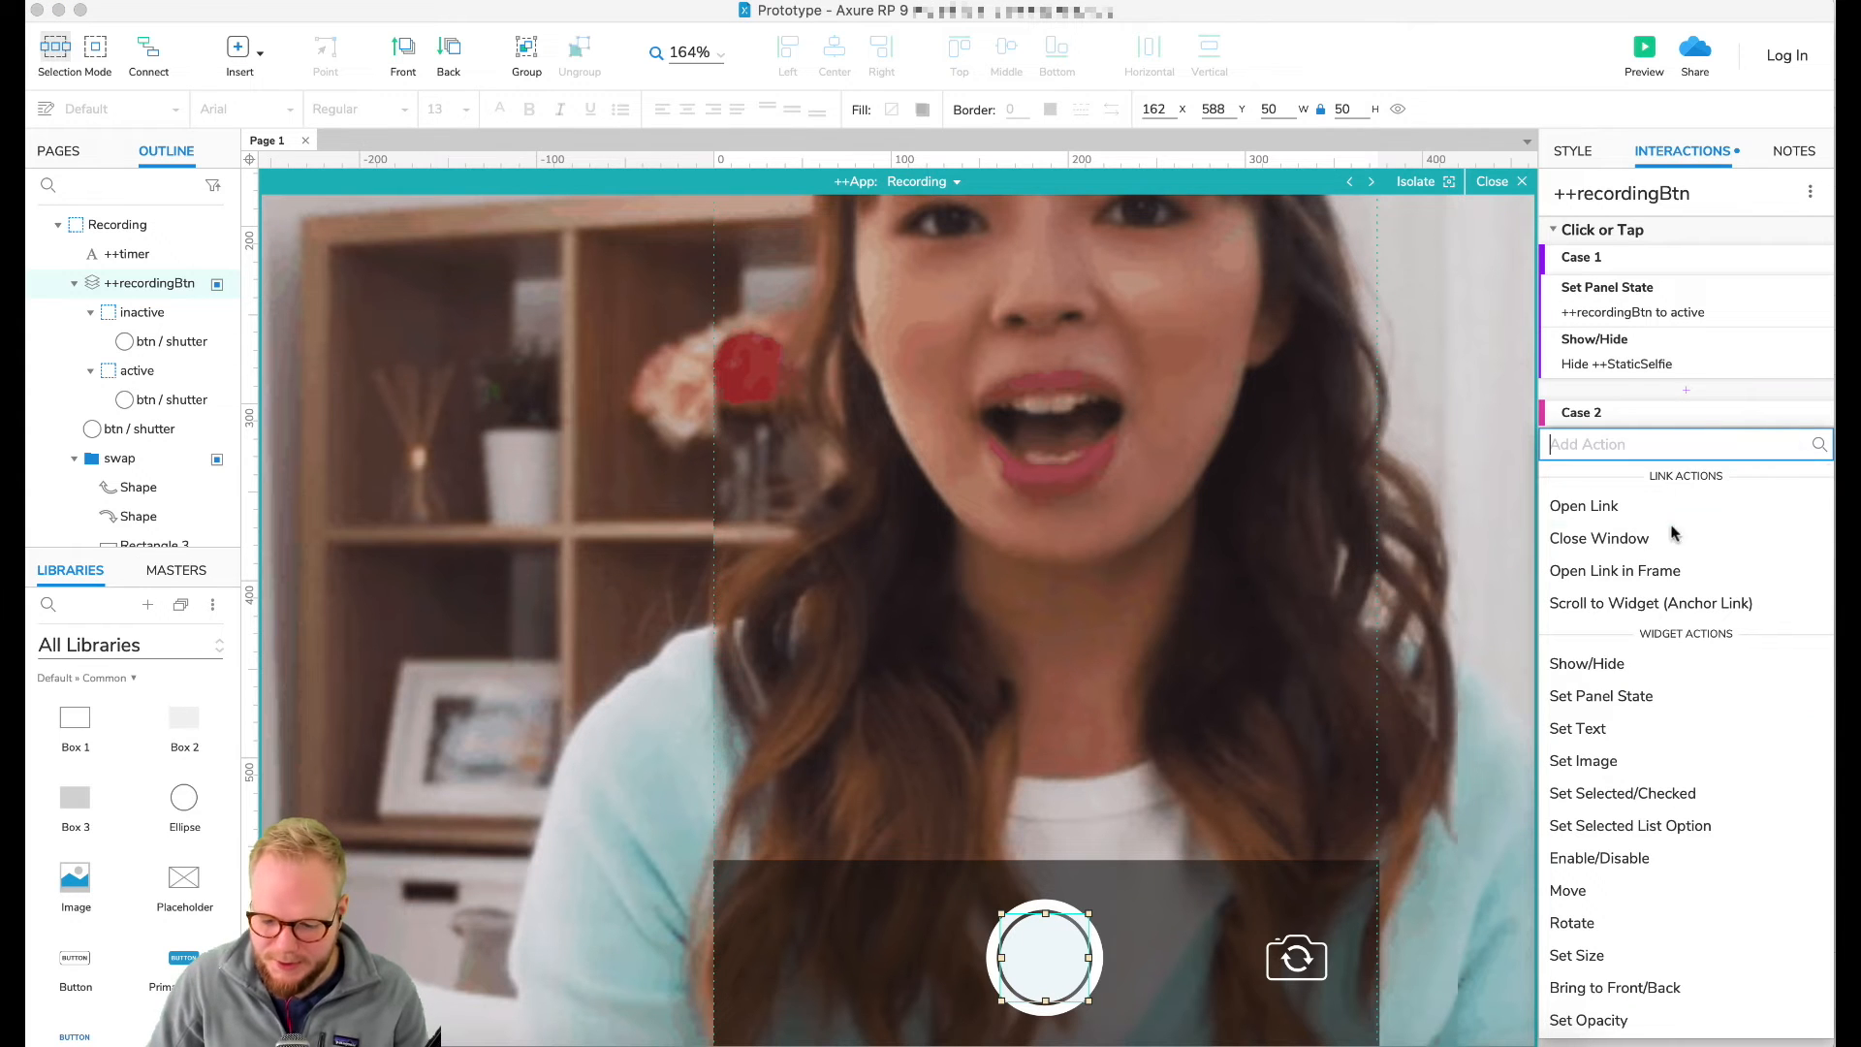
{"action": "left_click", "coordinate": [1614, 734]}
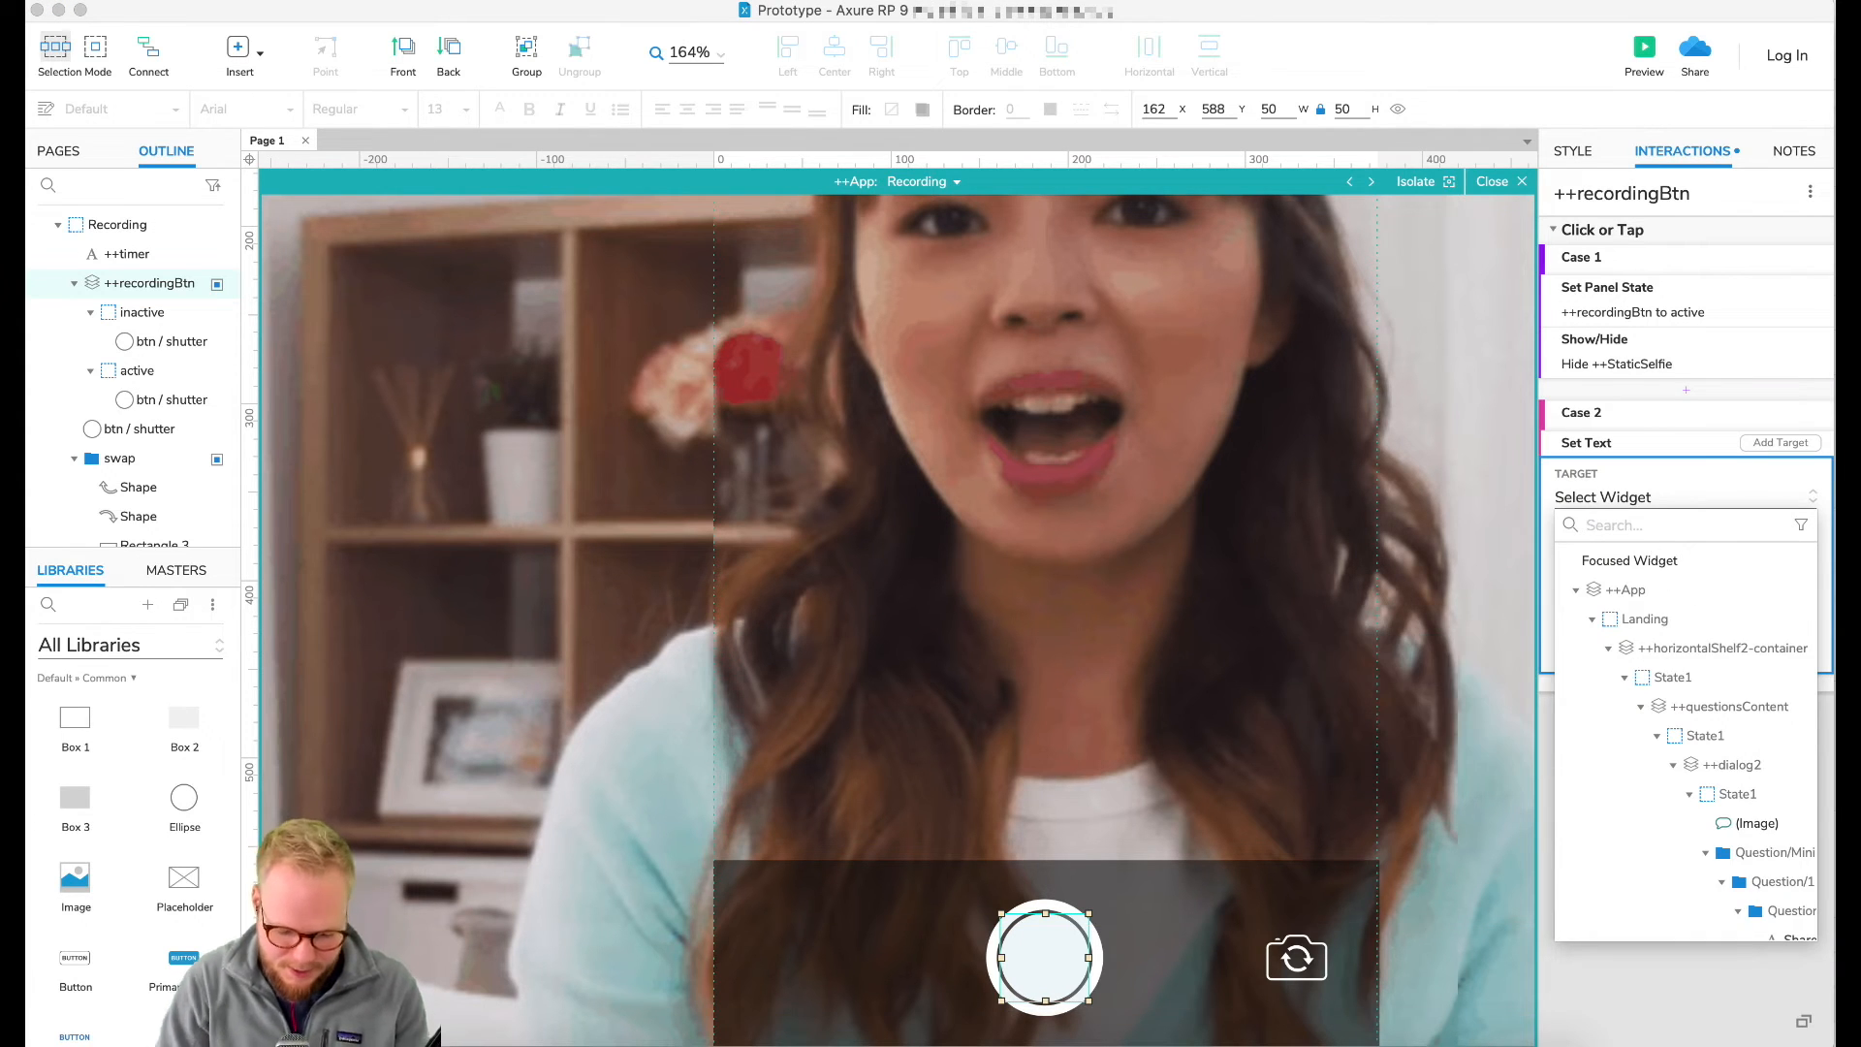
{"action": "type", "text": "timer"}
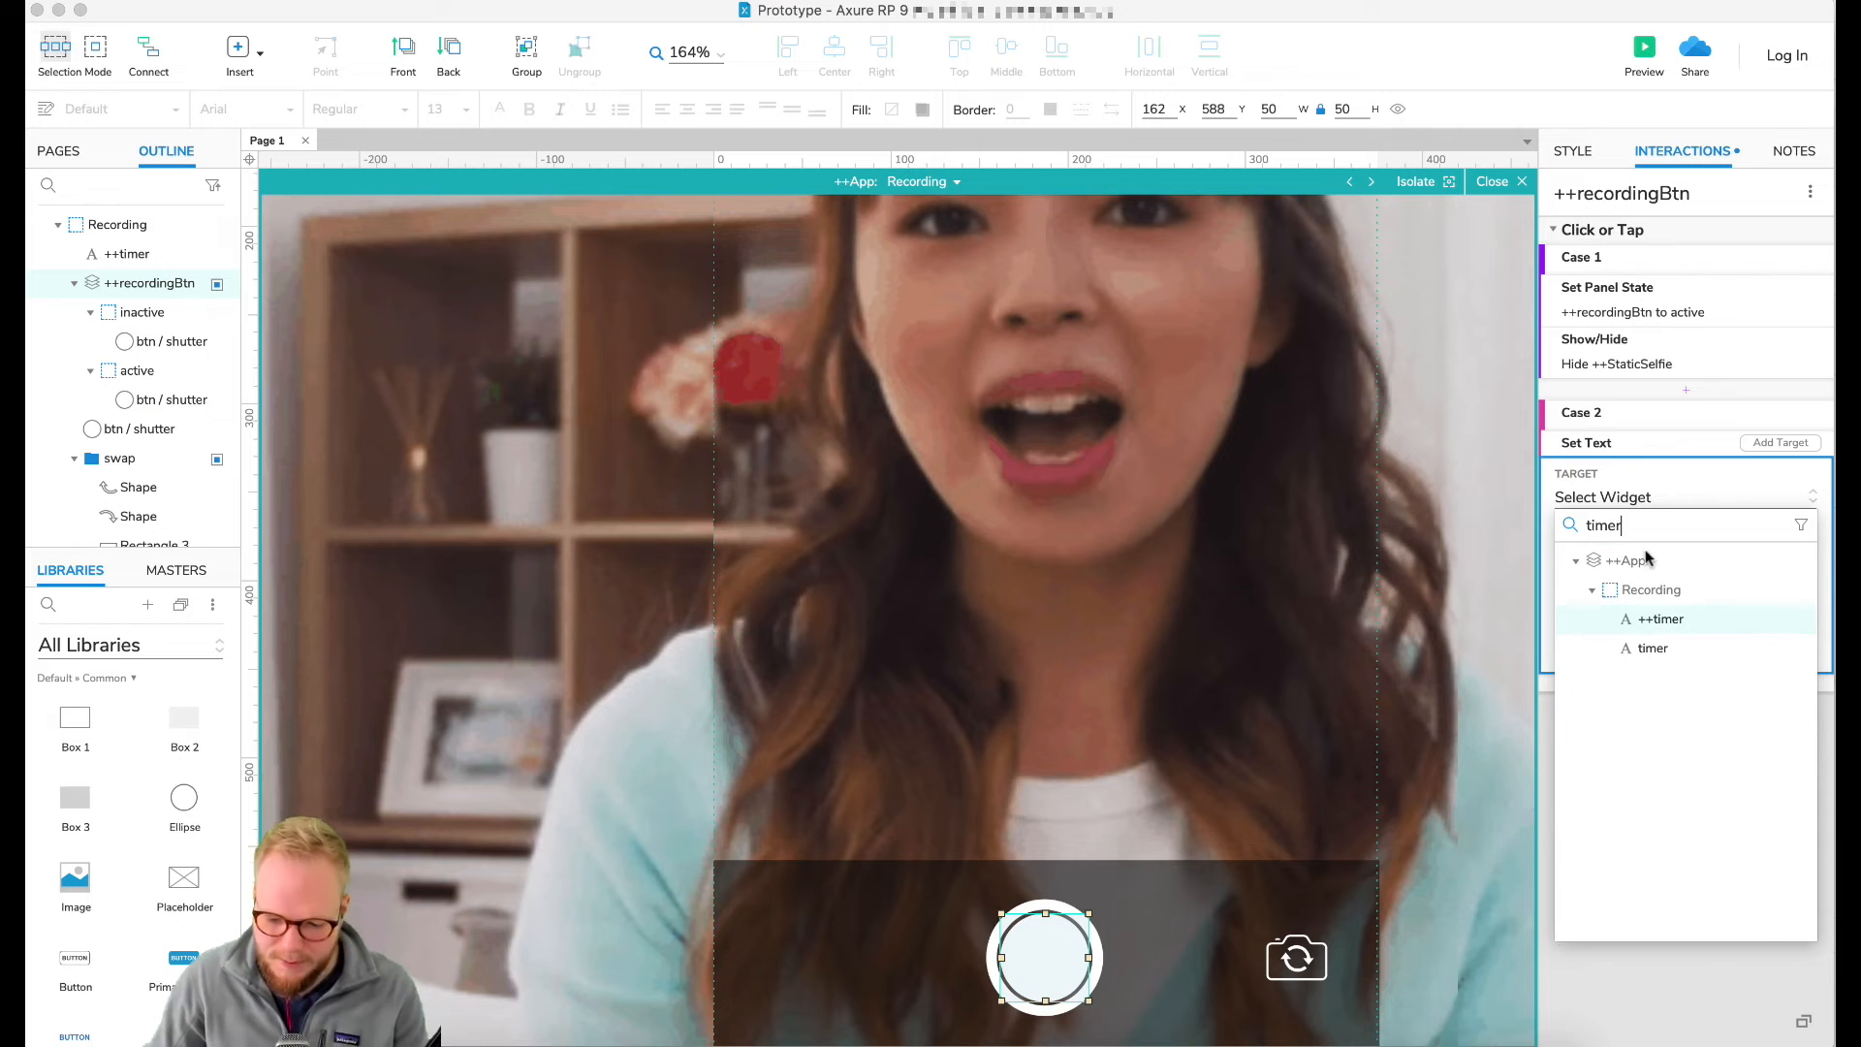
{"action": "left_click", "coordinate": [1660, 619]}
{"action": "scroll", "coordinate": [1095, 267], "scroll_direction": "up", "scroll_amount": 5}
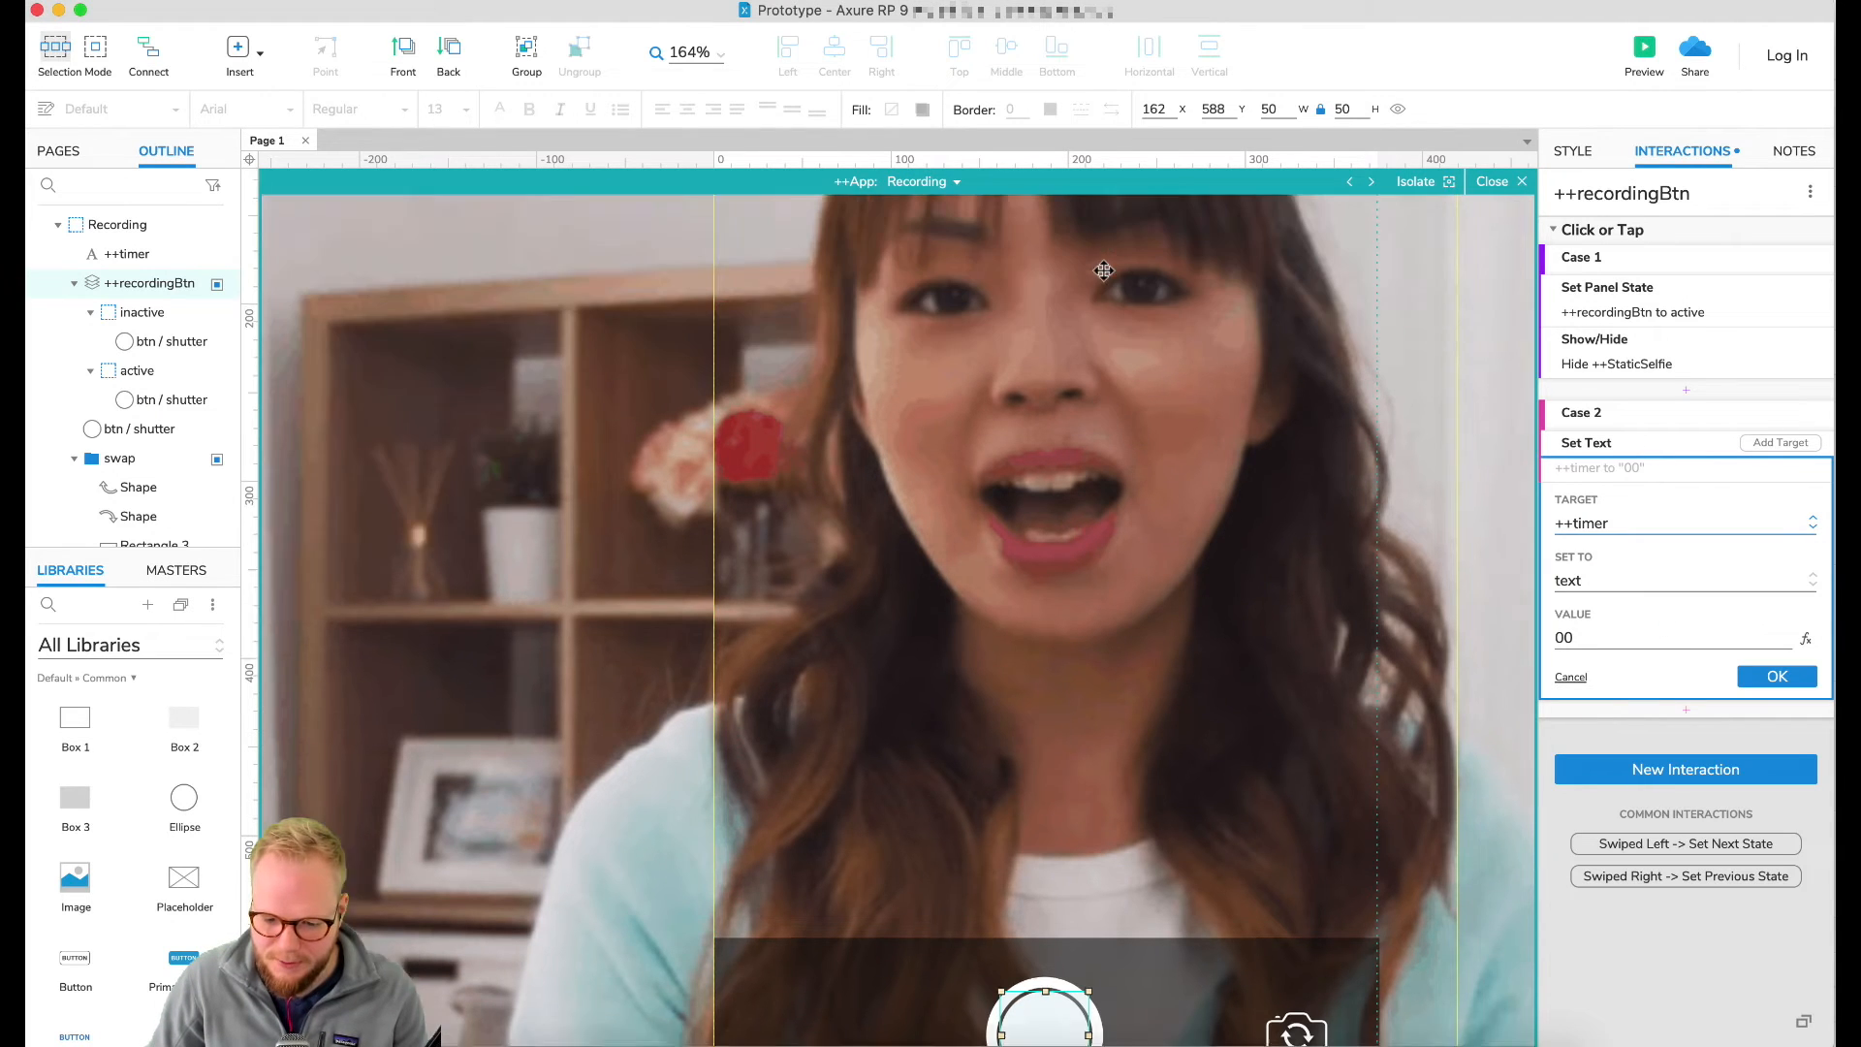
{"action": "left_click", "coordinate": [1648, 581]}
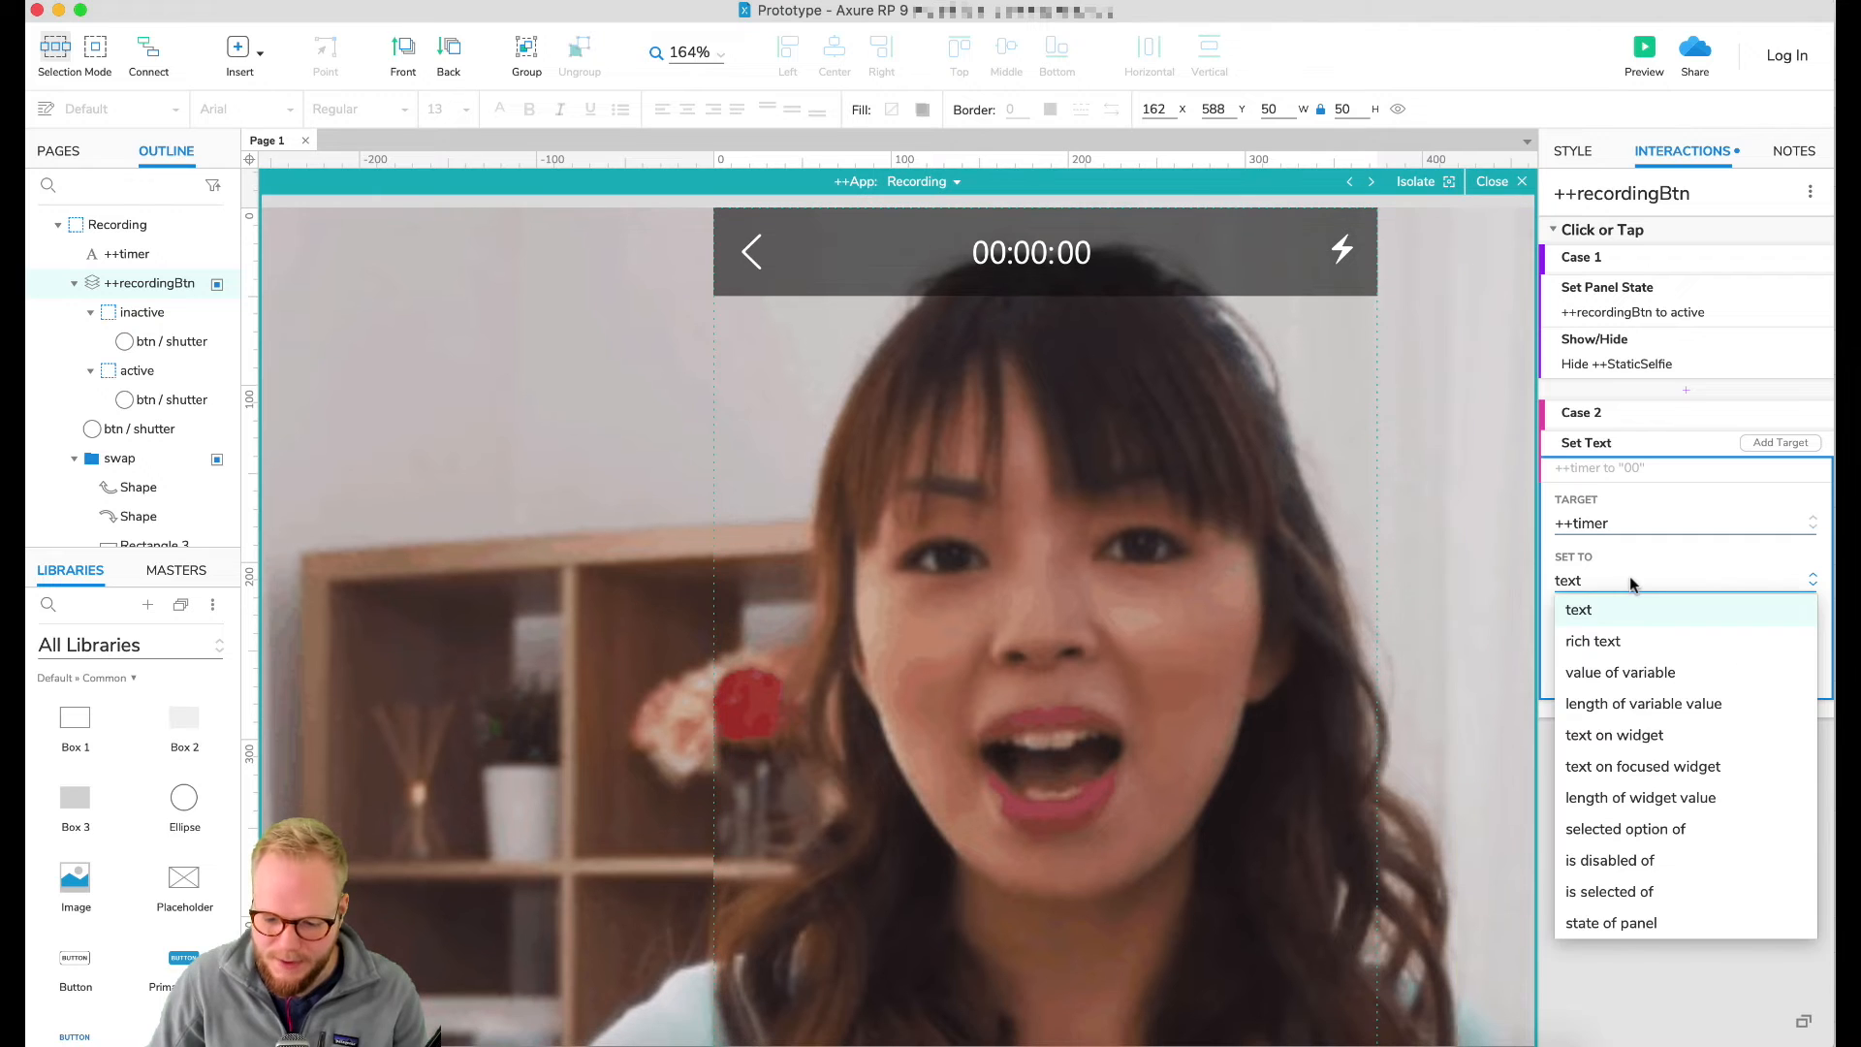
{"action": "left_click", "coordinate": [1657, 672]}
{"action": "left_click", "coordinate": [1657, 637]}
{"action": "left_click", "coordinate": [1638, 694]}
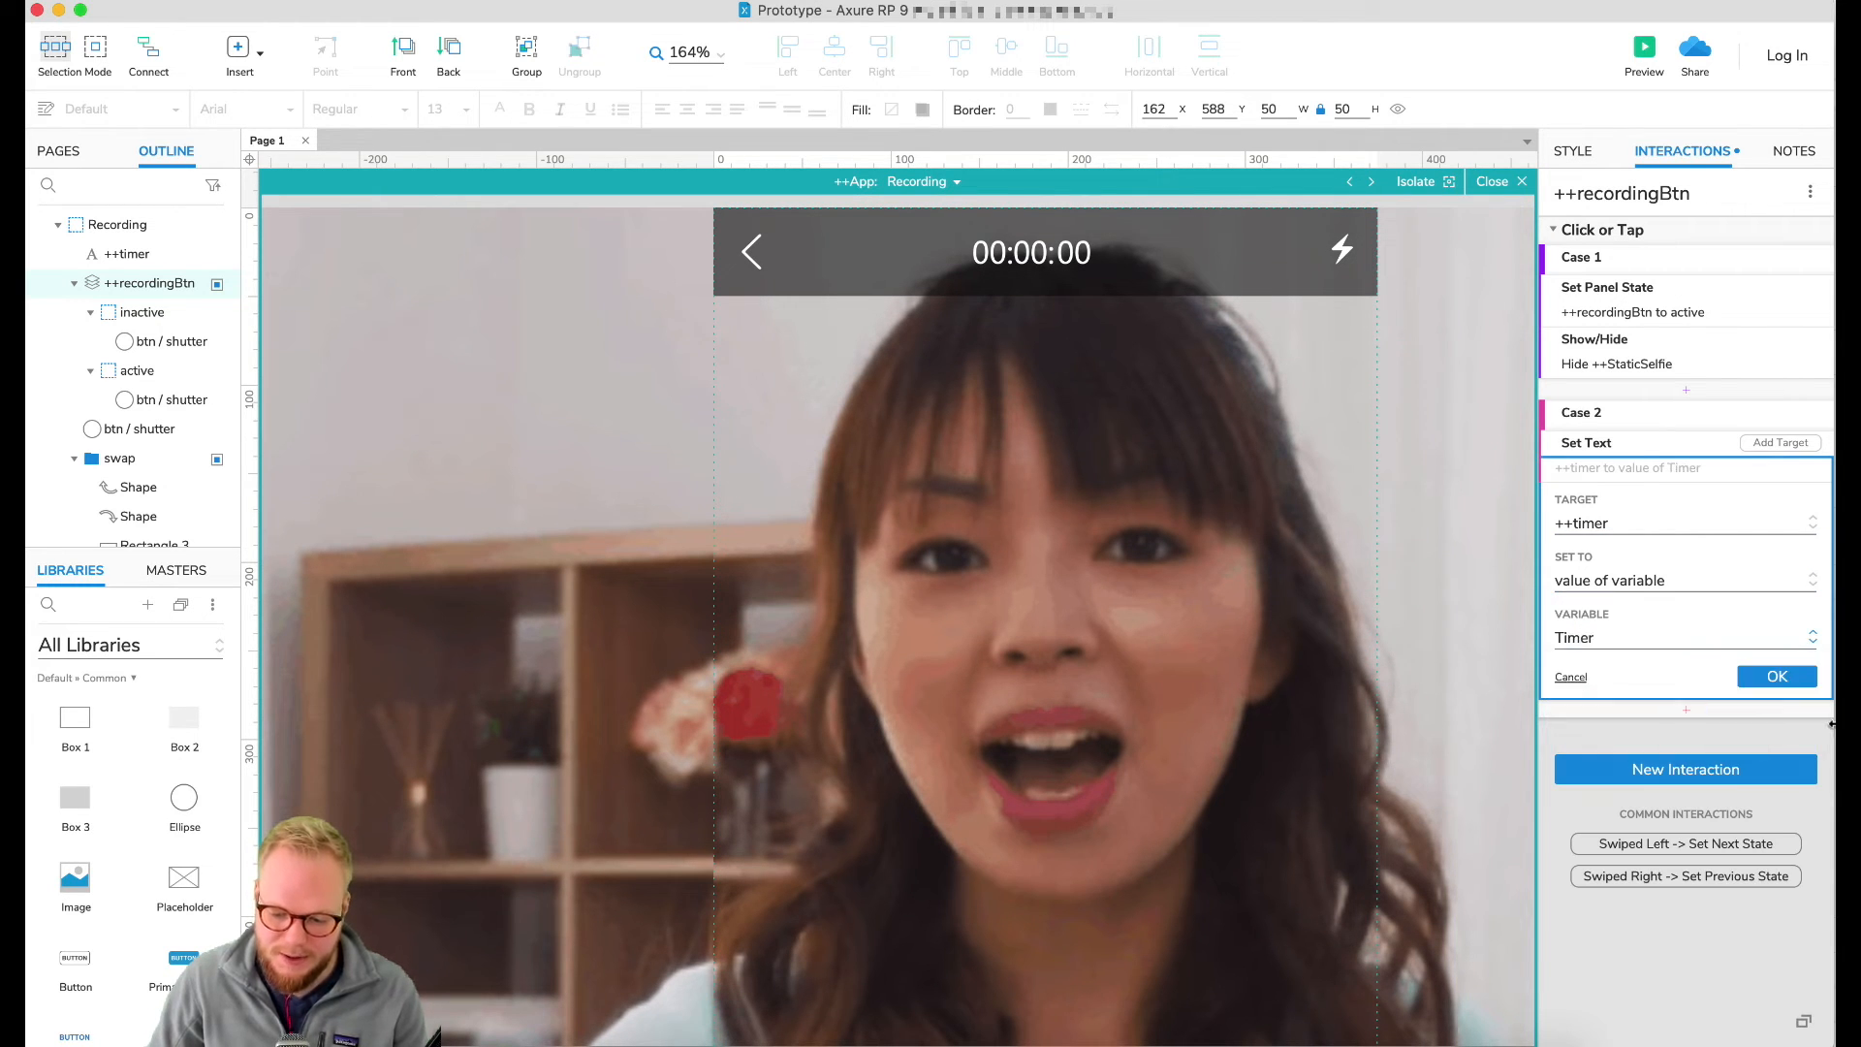
{"action": "left_click", "coordinate": [1777, 676]}
Step: Add a condition to Case 2 requiring the value of variable Timer to be less than 60
{"action": "scroll", "coordinate": [1345, 696], "scroll_direction": "down", "scroll_amount": 5}
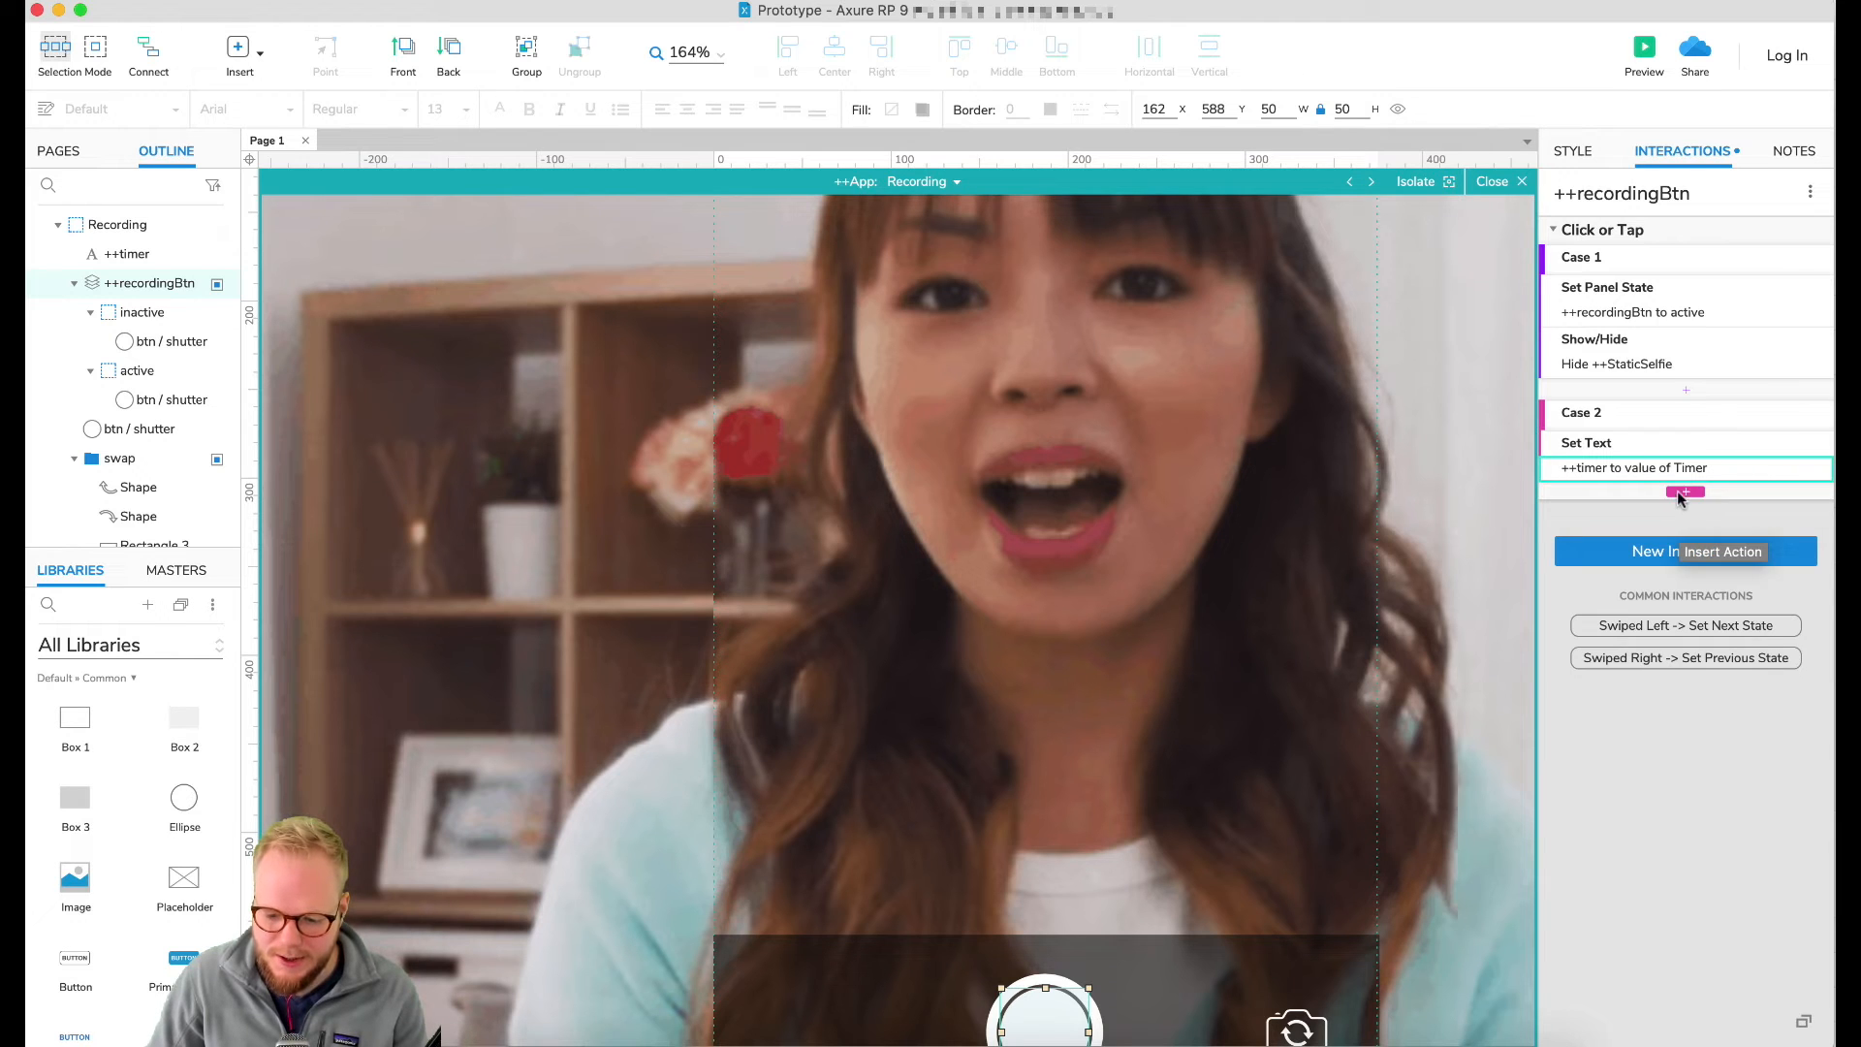
{"action": "left_click", "coordinate": [1782, 414]}
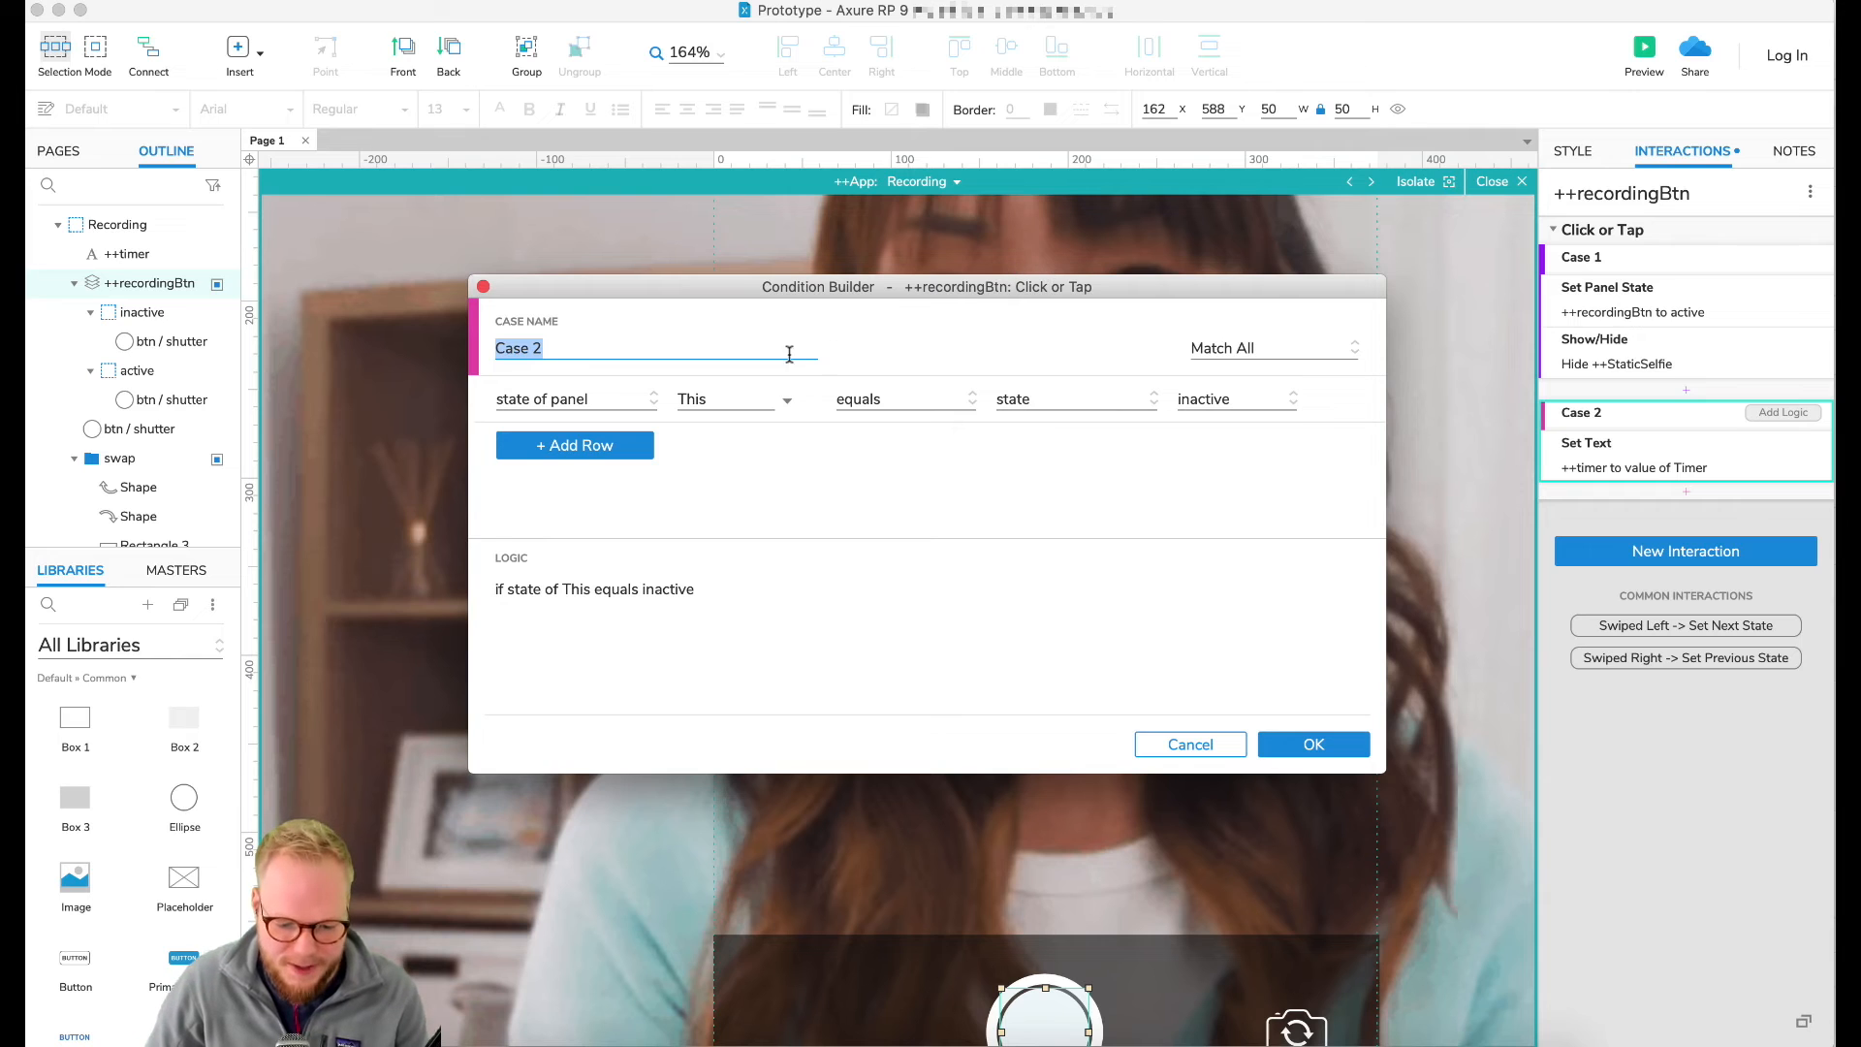
{"action": "left_click", "coordinate": [588, 401]}
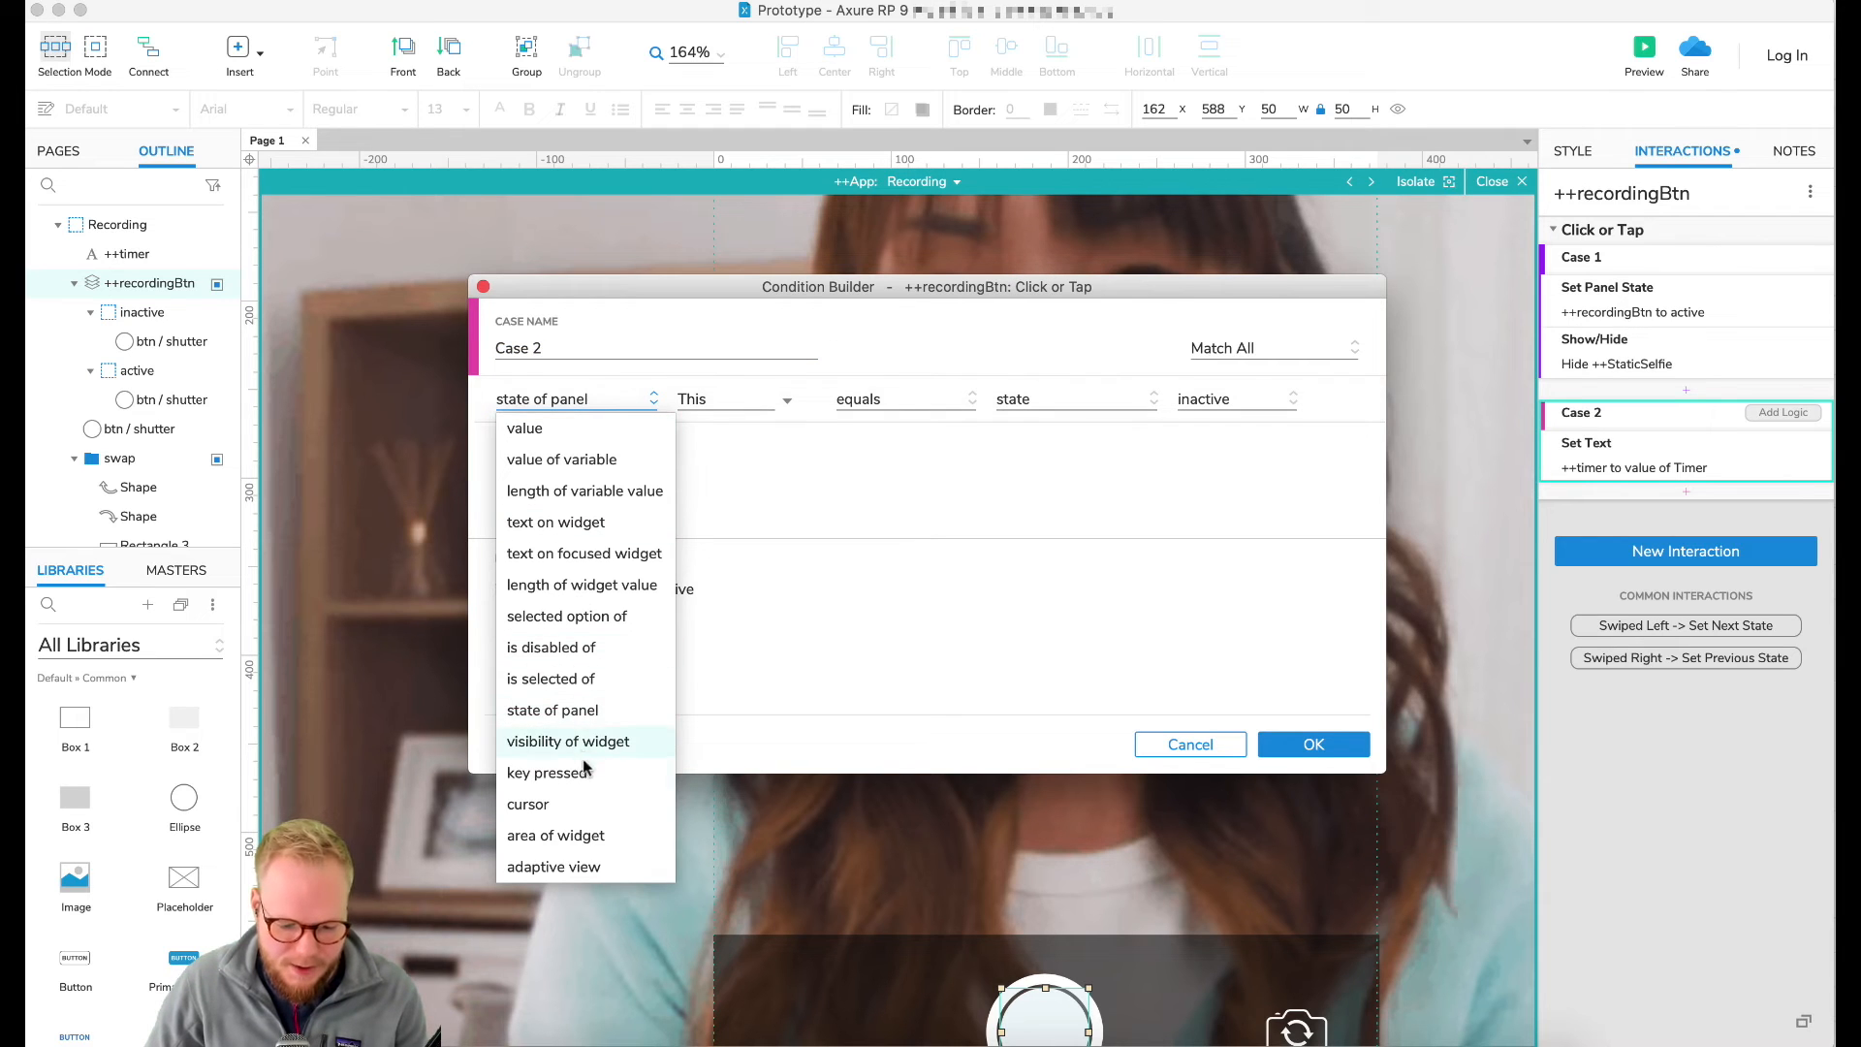
{"action": "left_click", "coordinate": [586, 462]}
{"action": "left_click", "coordinate": [725, 398]}
{"action": "left_click", "coordinate": [732, 458]}
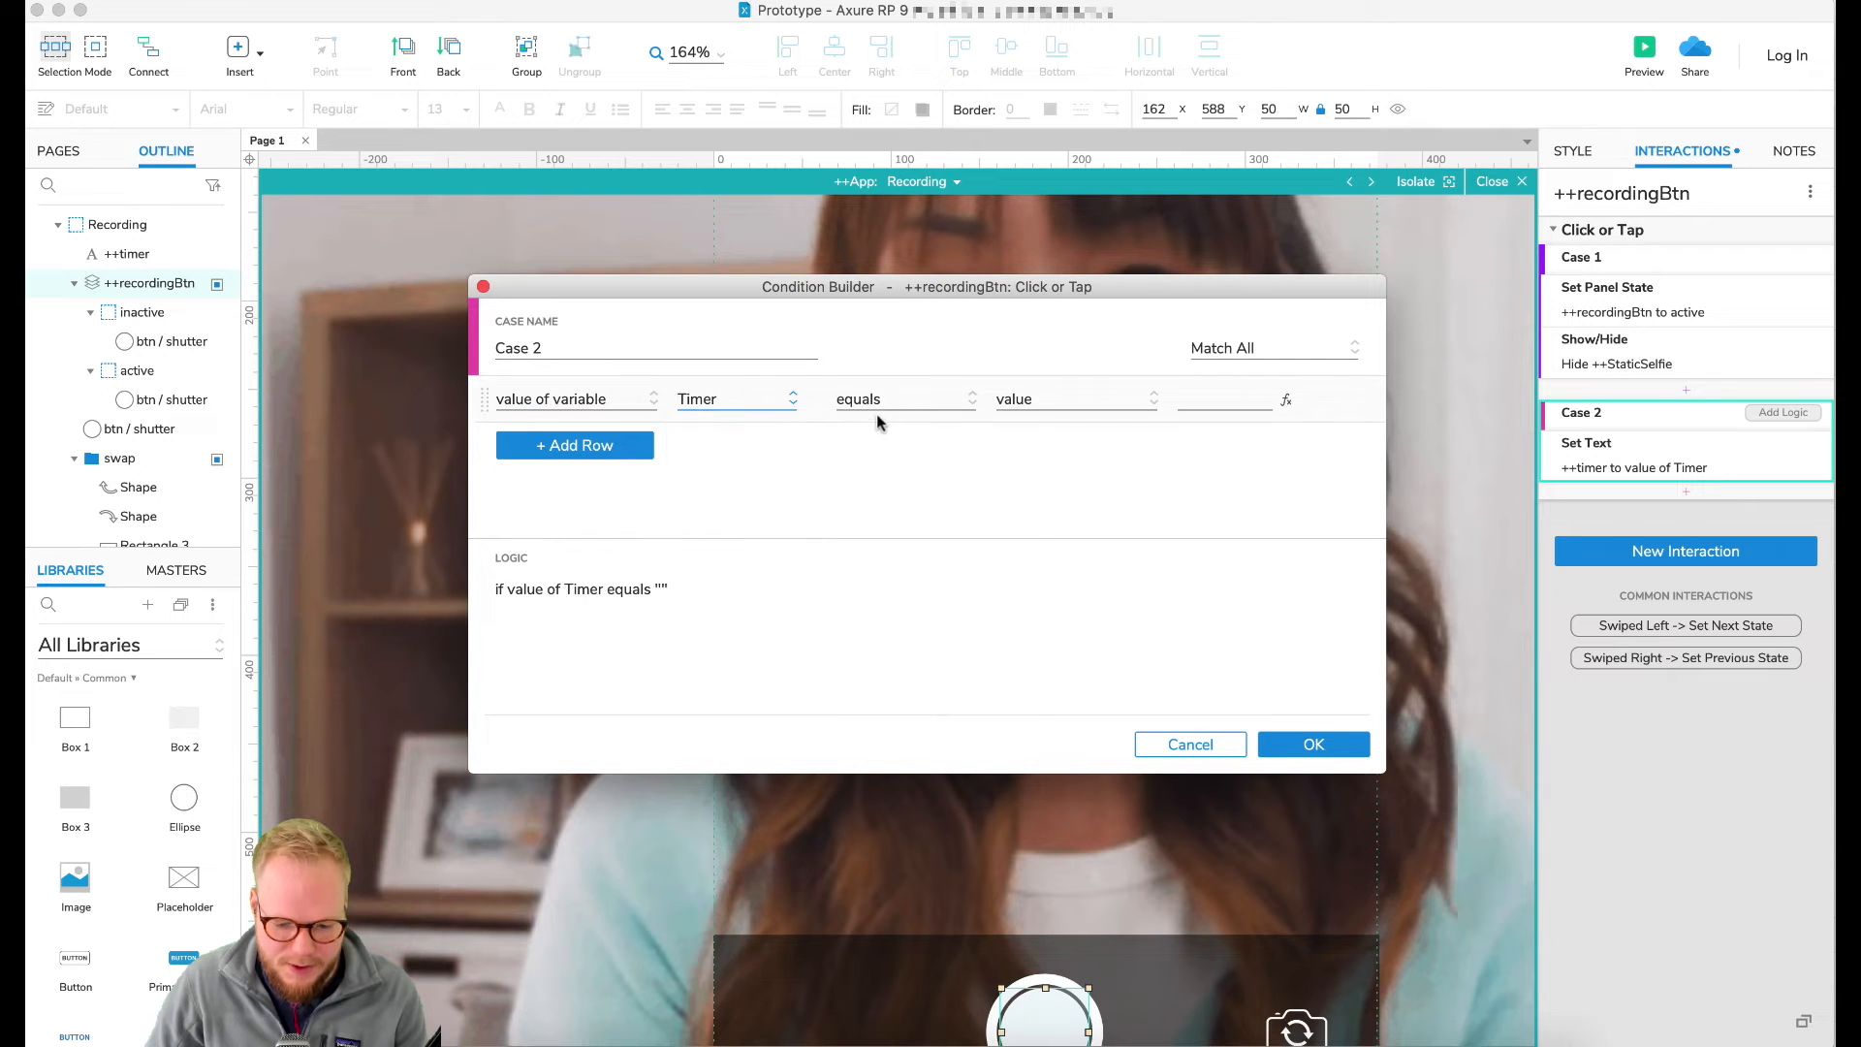
{"action": "left_click", "coordinate": [877, 411]}
{"action": "left_click", "coordinate": [936, 491]}
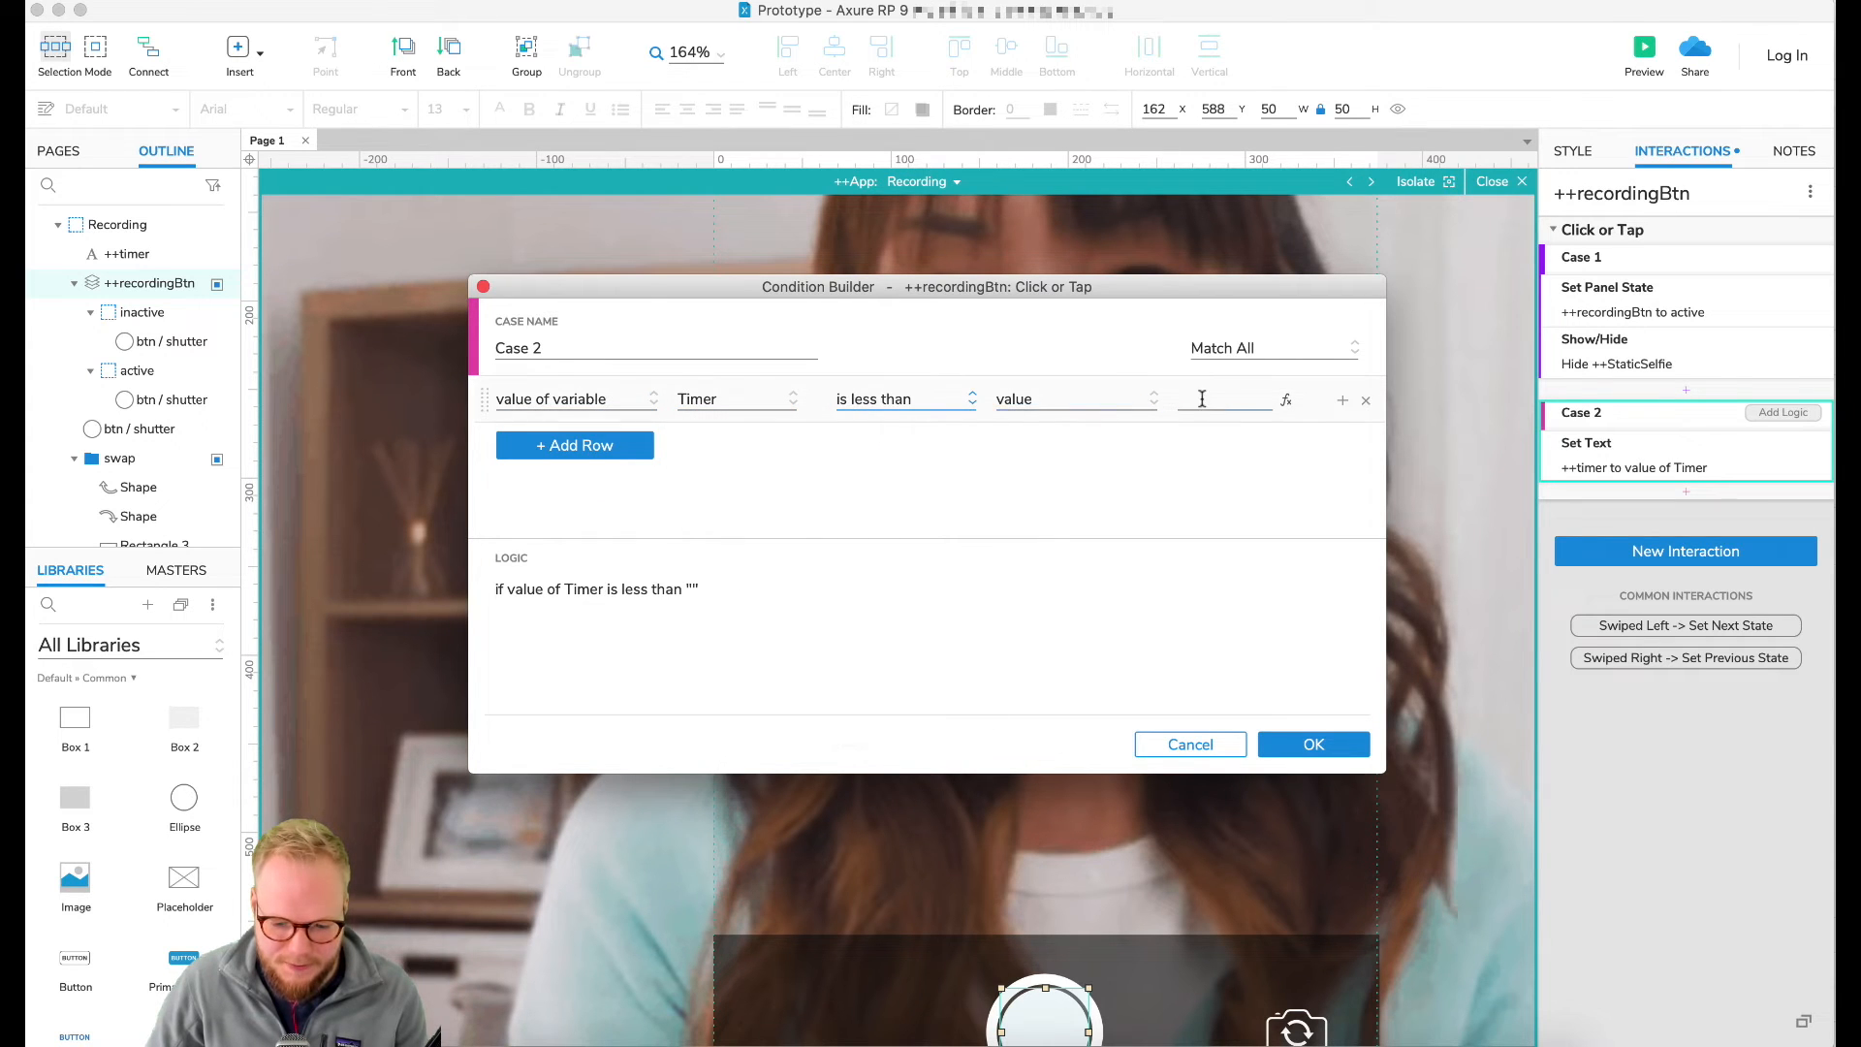
{"action": "type", "text": "60"}
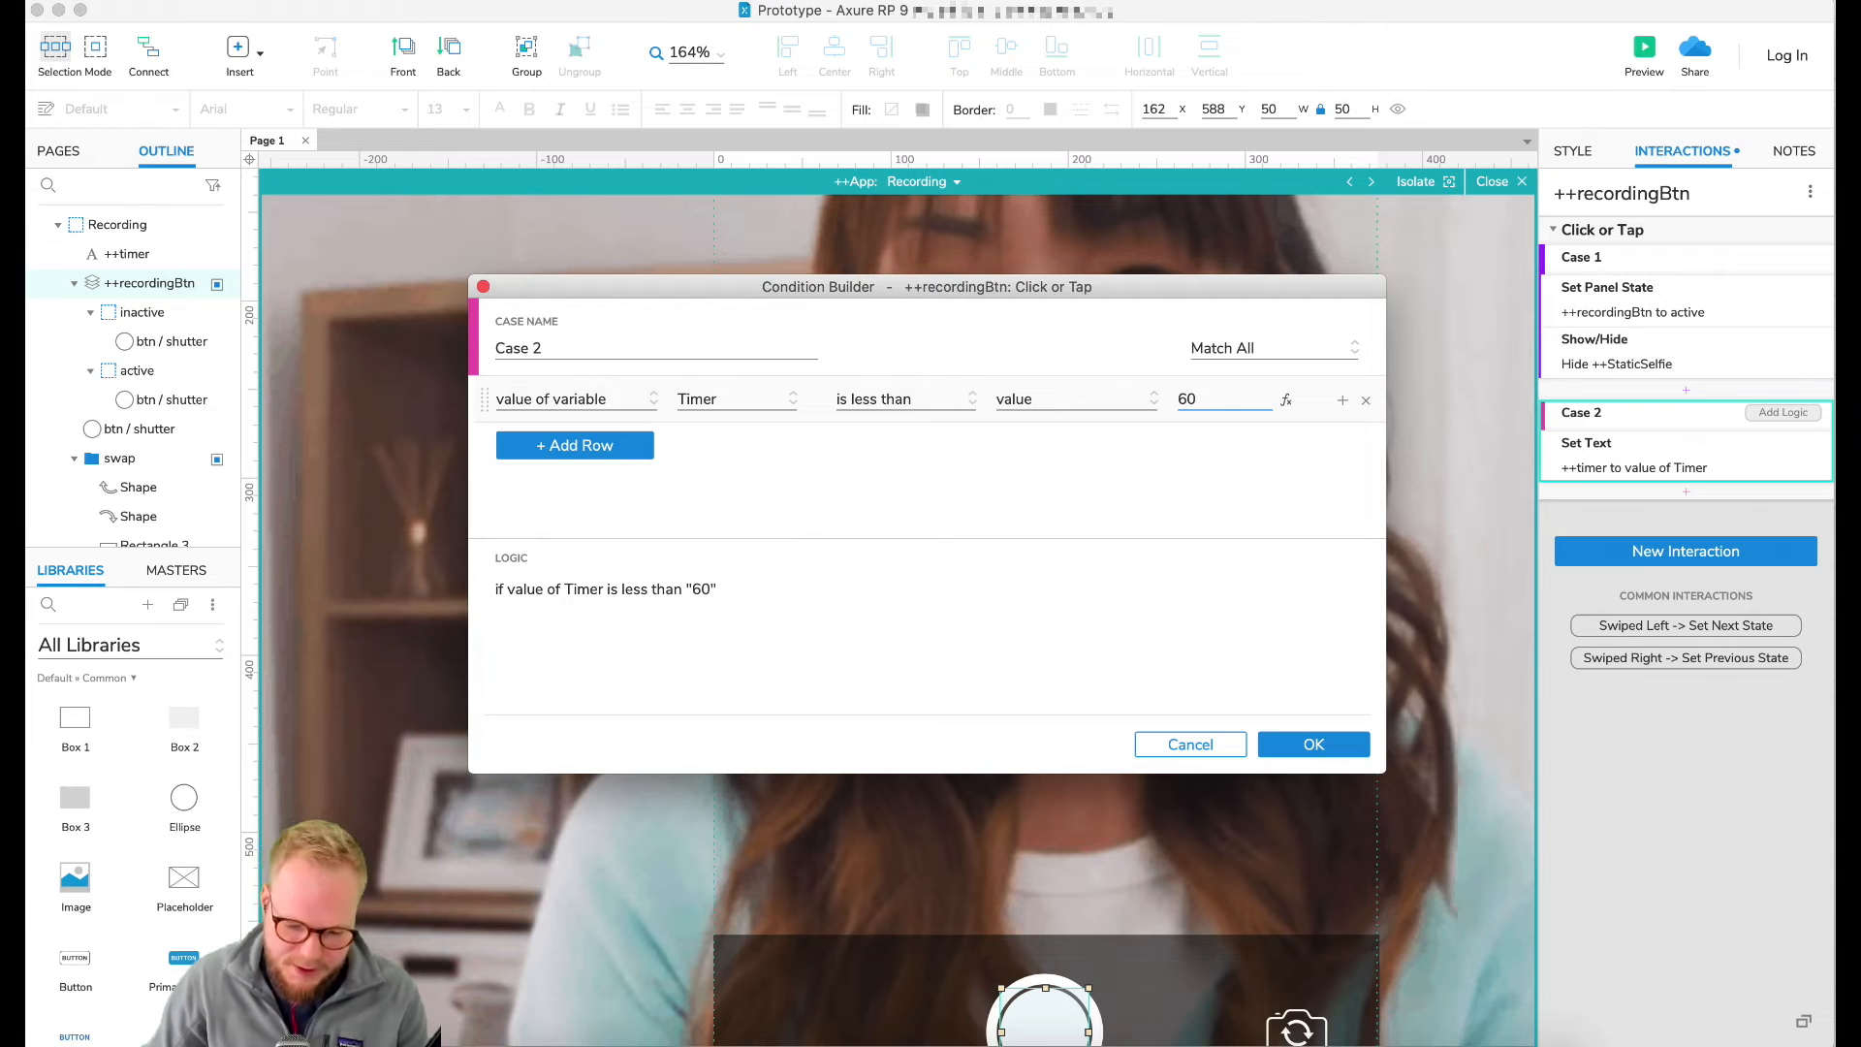
{"action": "left_click", "coordinate": [1313, 744]}
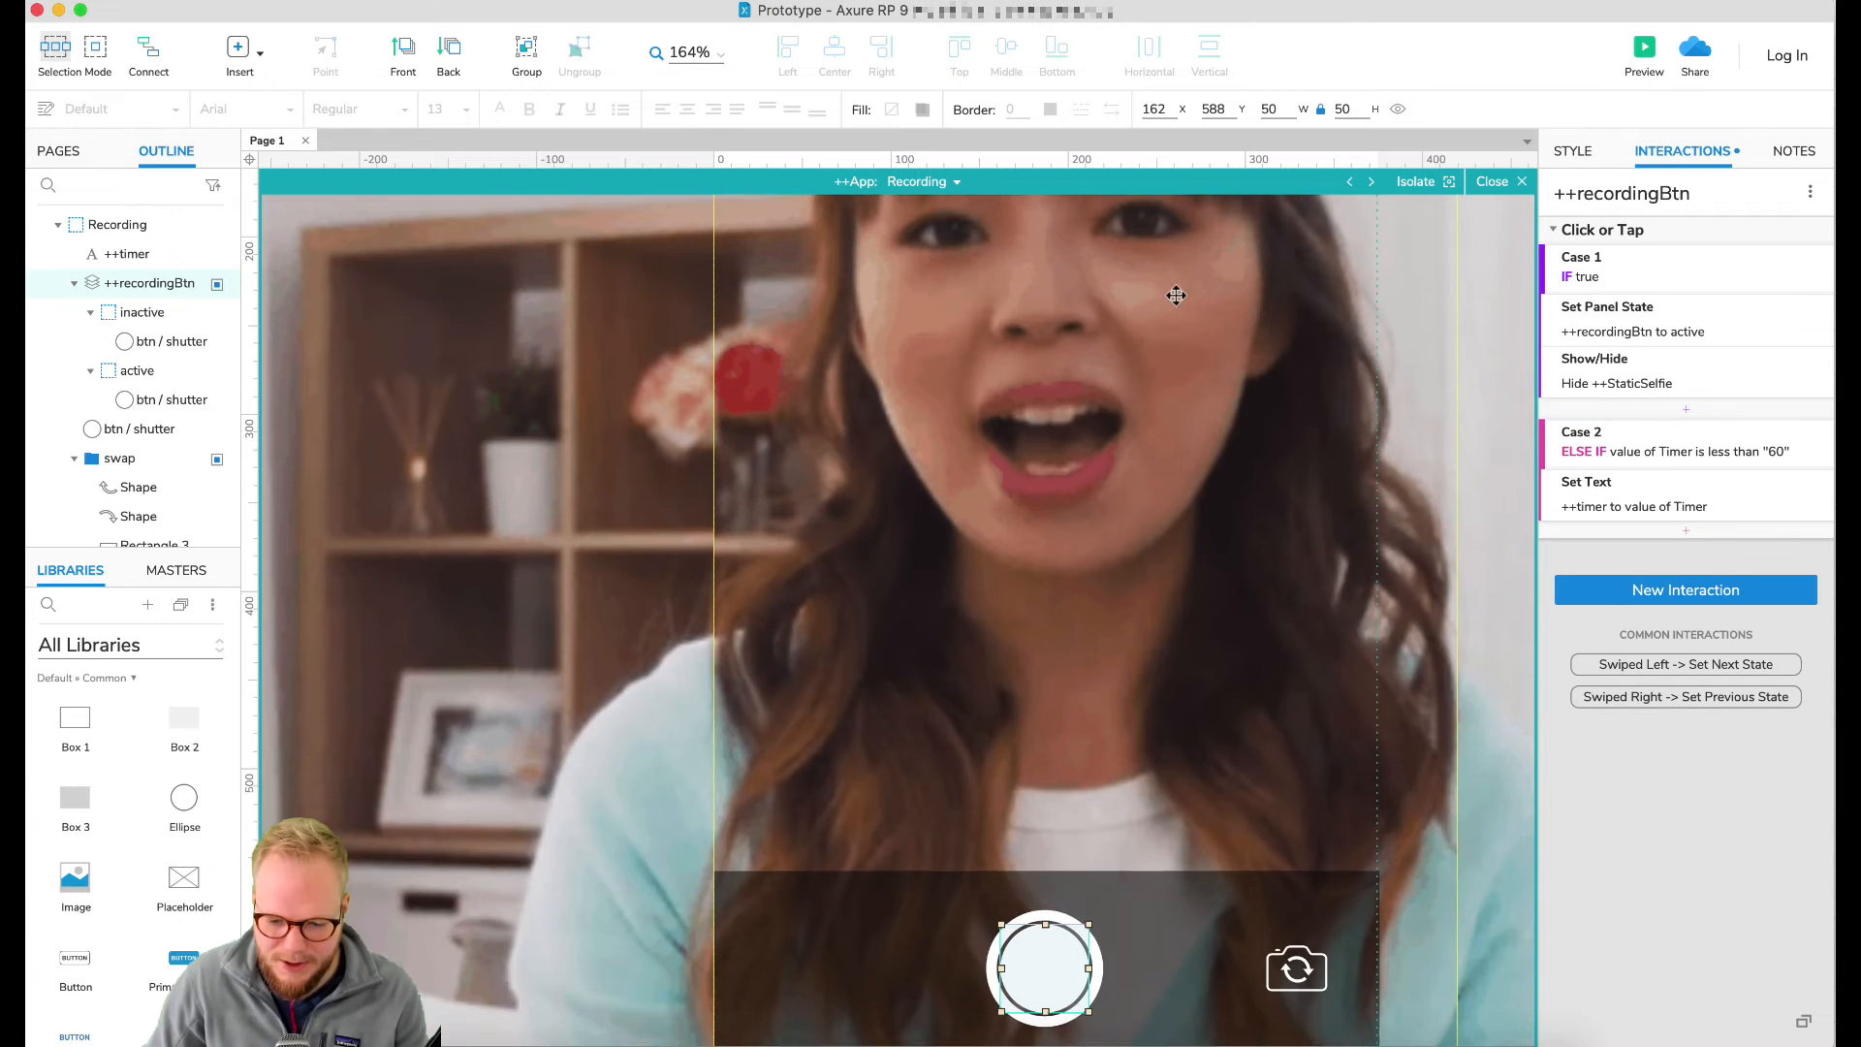
Step: Toggle Case 2 of the Click or Tap interaction from ELSE IF to IF
{"action": "scroll", "coordinate": [1065, 224], "scroll_direction": "up", "scroll_amount": 4}
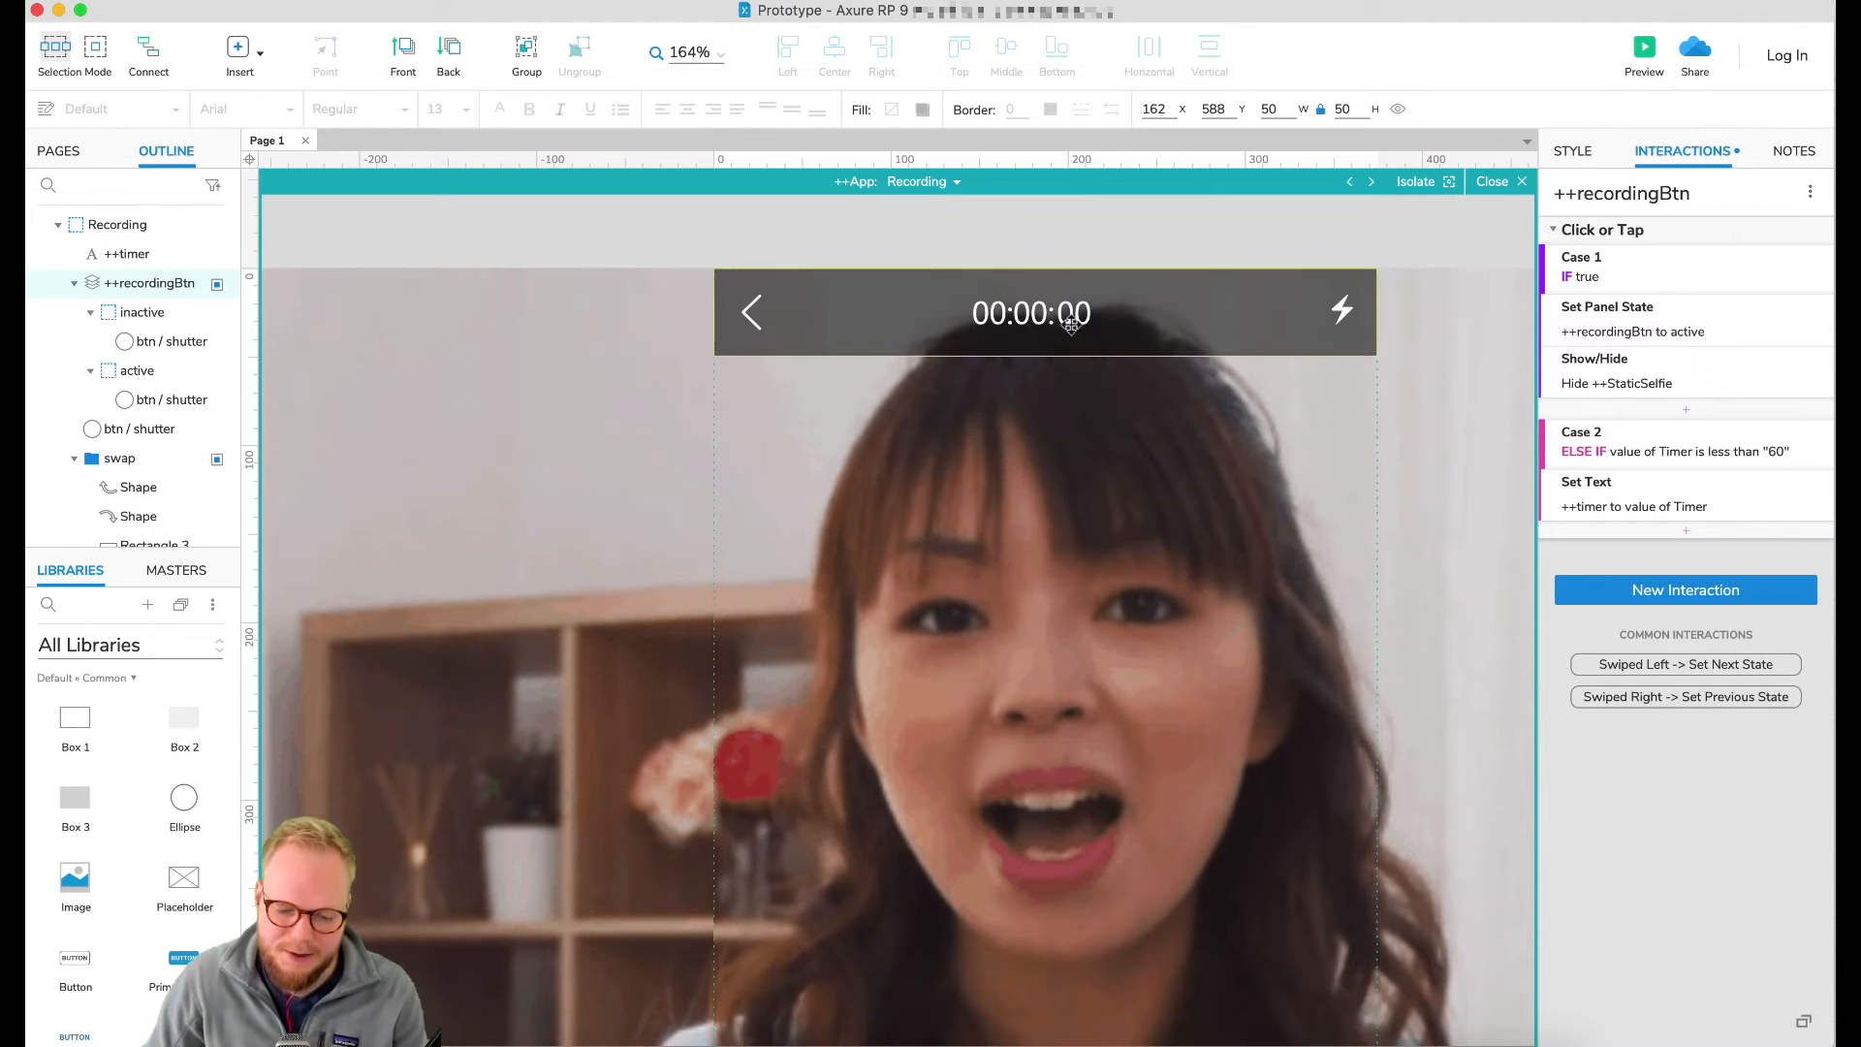
{"action": "scroll", "coordinate": [1169, 635], "scroll_direction": "down", "scroll_amount": 3}
{"action": "scroll", "coordinate": [1169, 635], "scroll_direction": "down", "scroll_amount": 2}
{"action": "right_click", "coordinate": [1611, 448]}
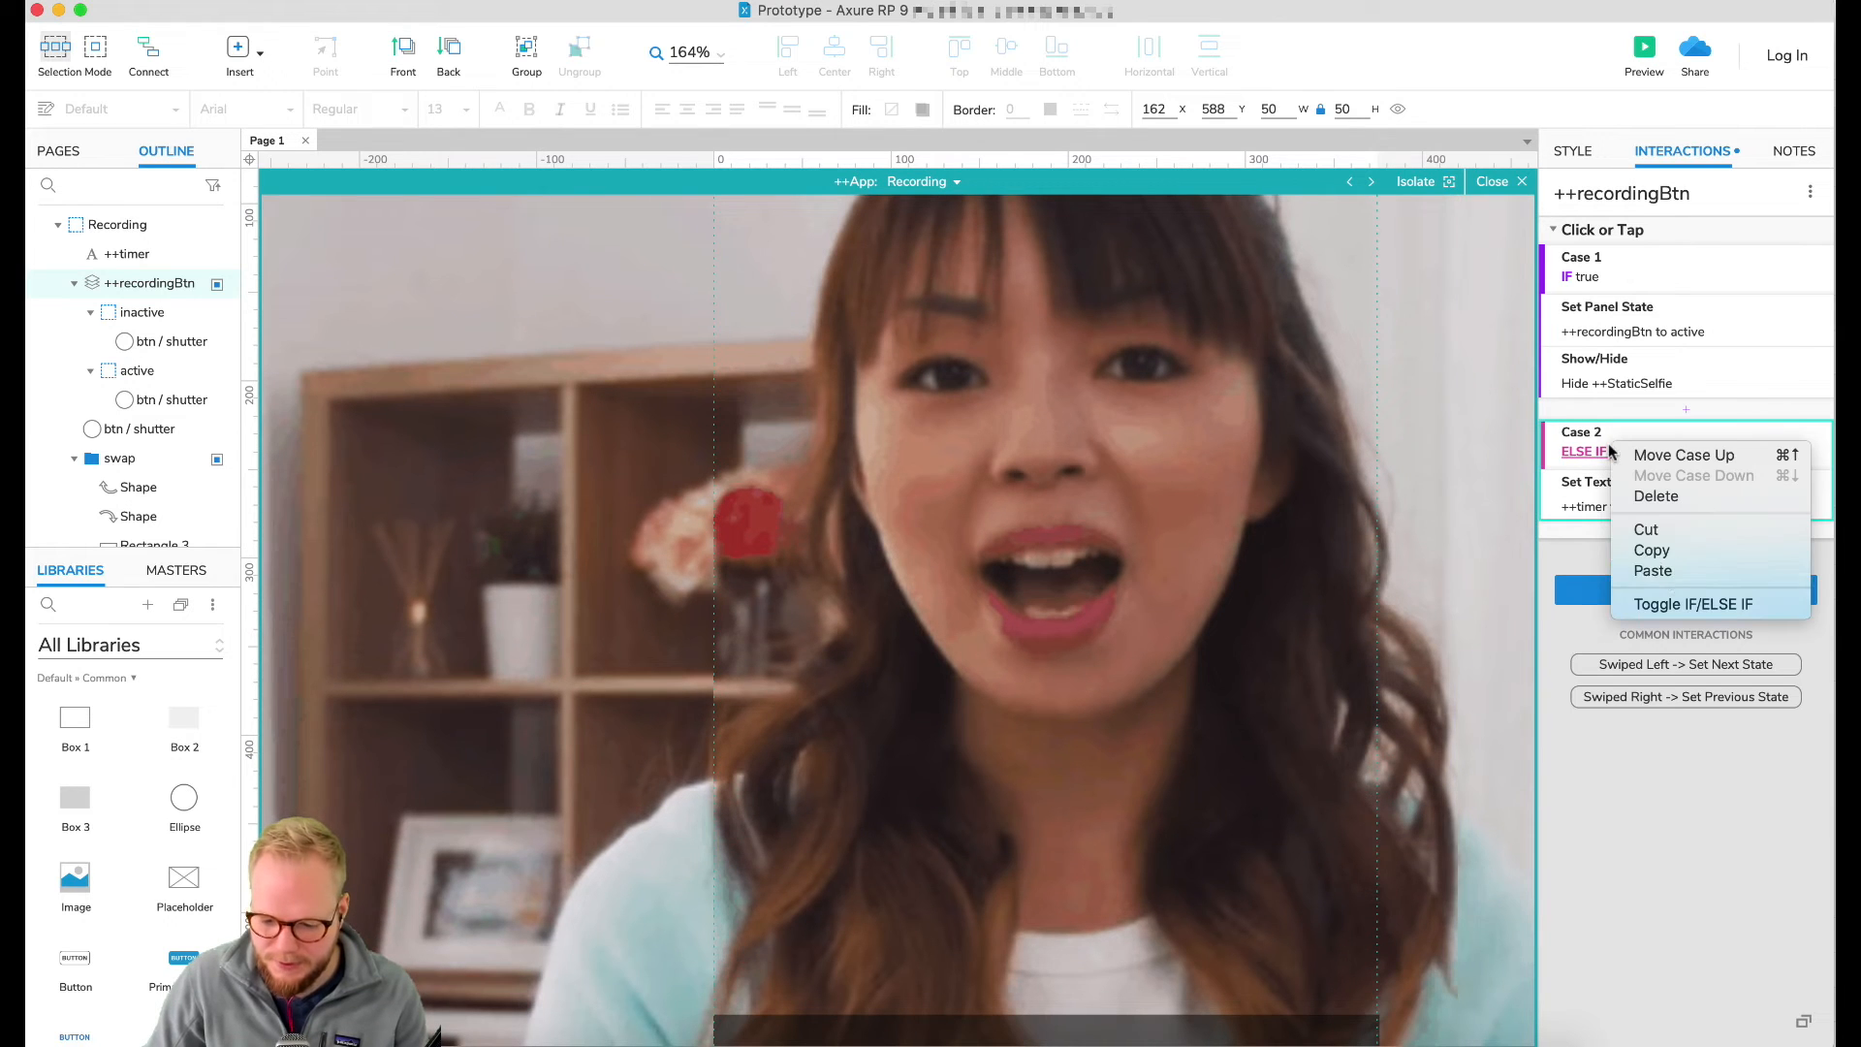
{"action": "left_click", "coordinate": [1680, 606]}
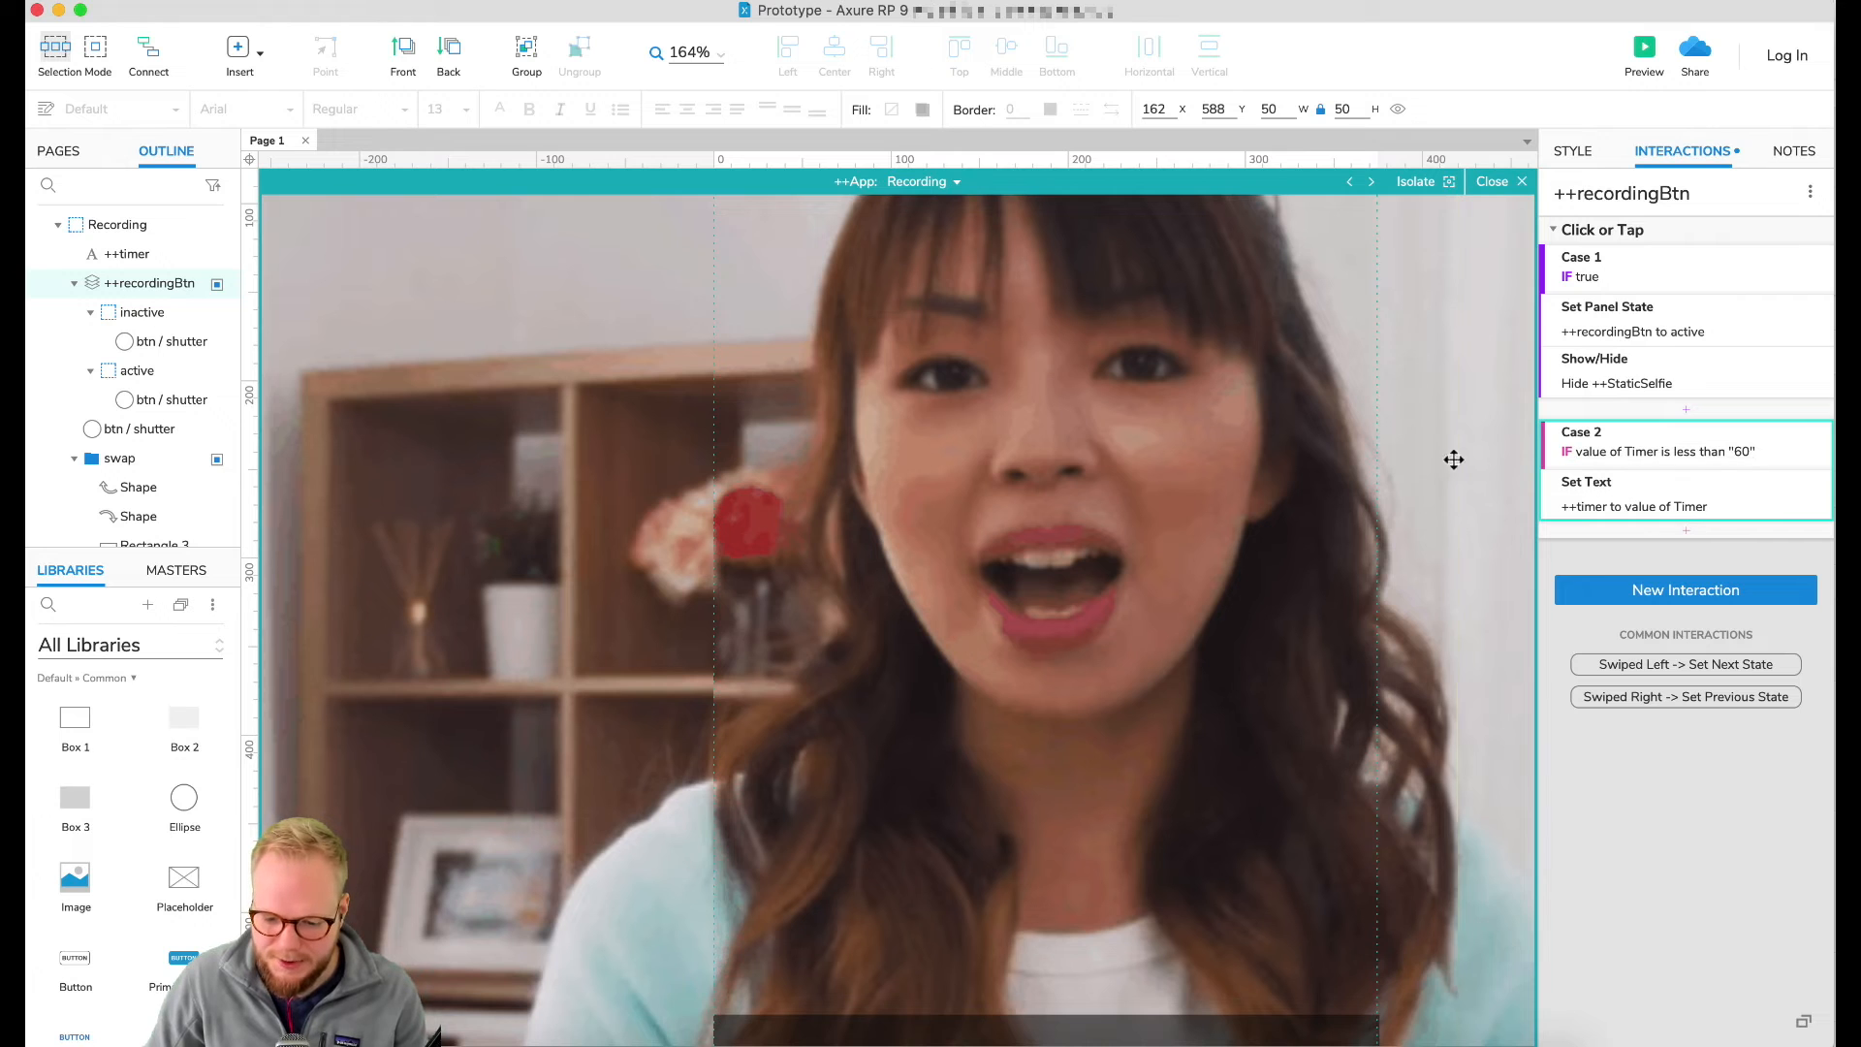
Step: Add a Set Variable Value action to Case 2 that targets the Timer variable and sets it to a value
{"action": "left_click", "coordinate": [1687, 531]}
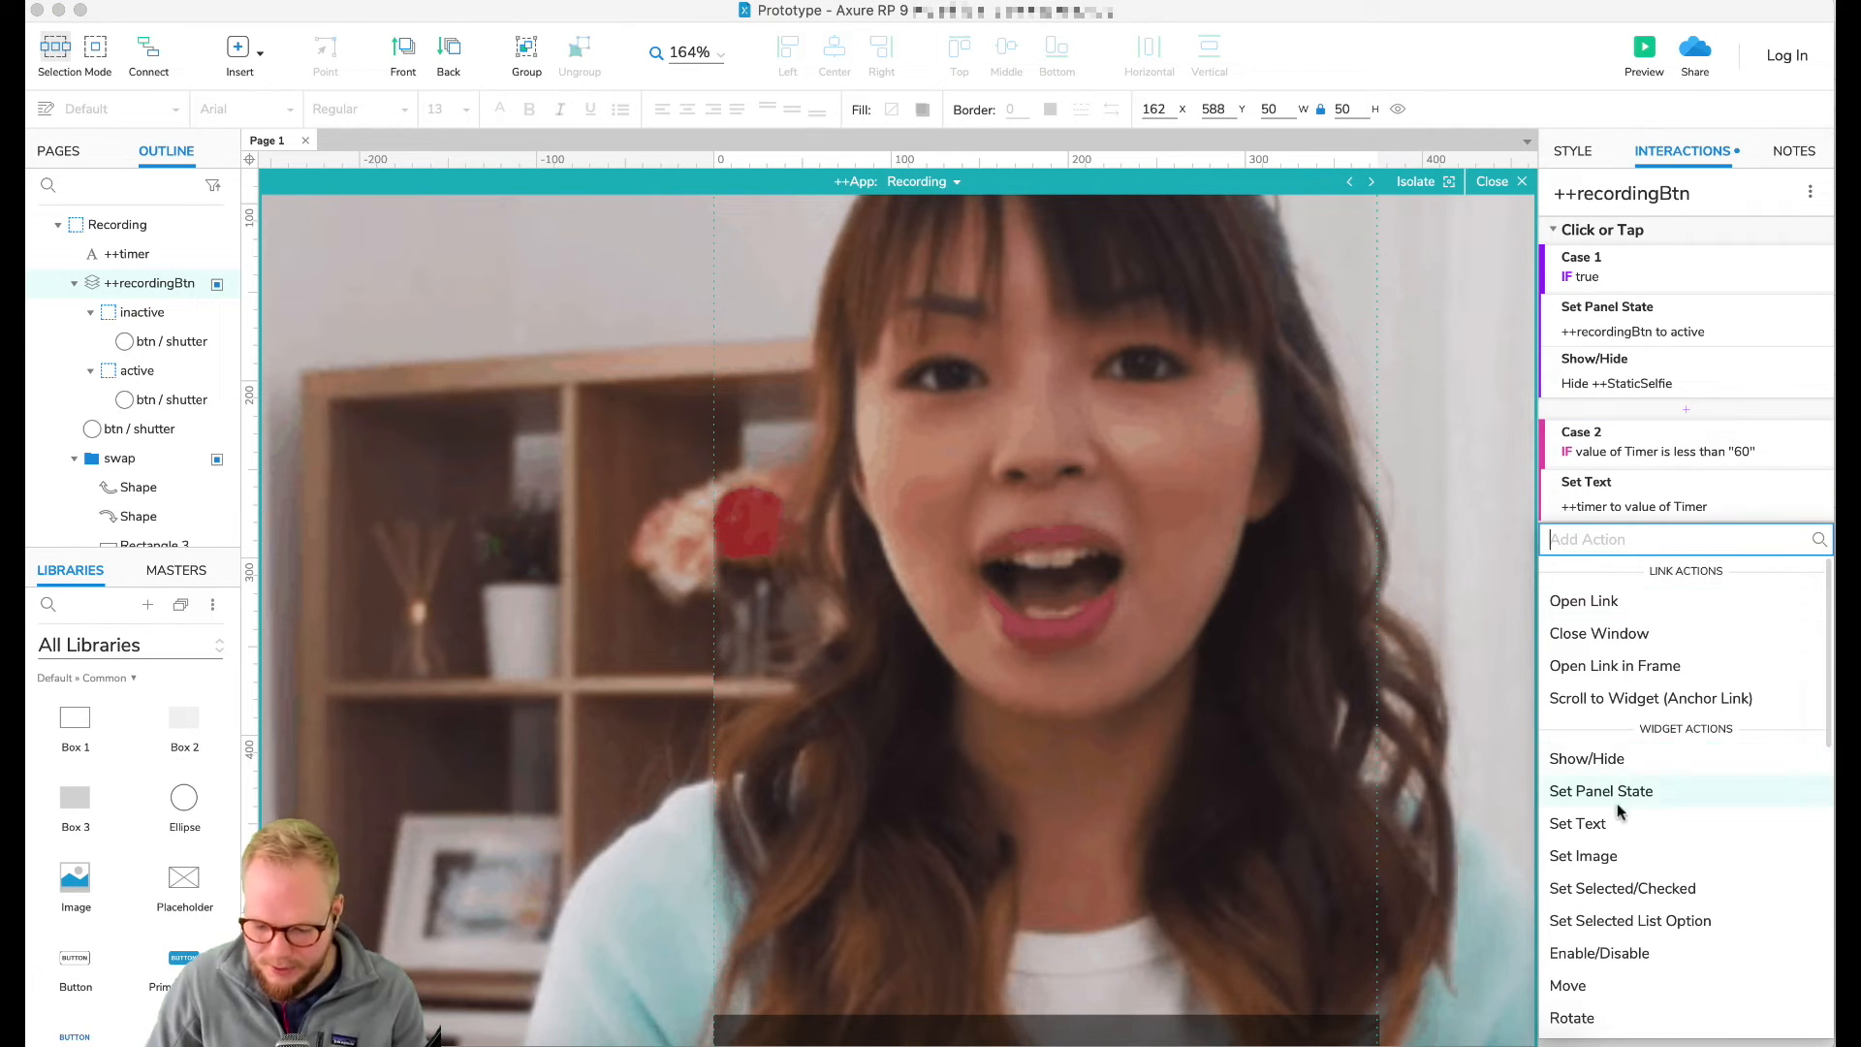
{"action": "scroll", "coordinate": [1621, 791], "scroll_direction": "down", "scroll_amount": 2}
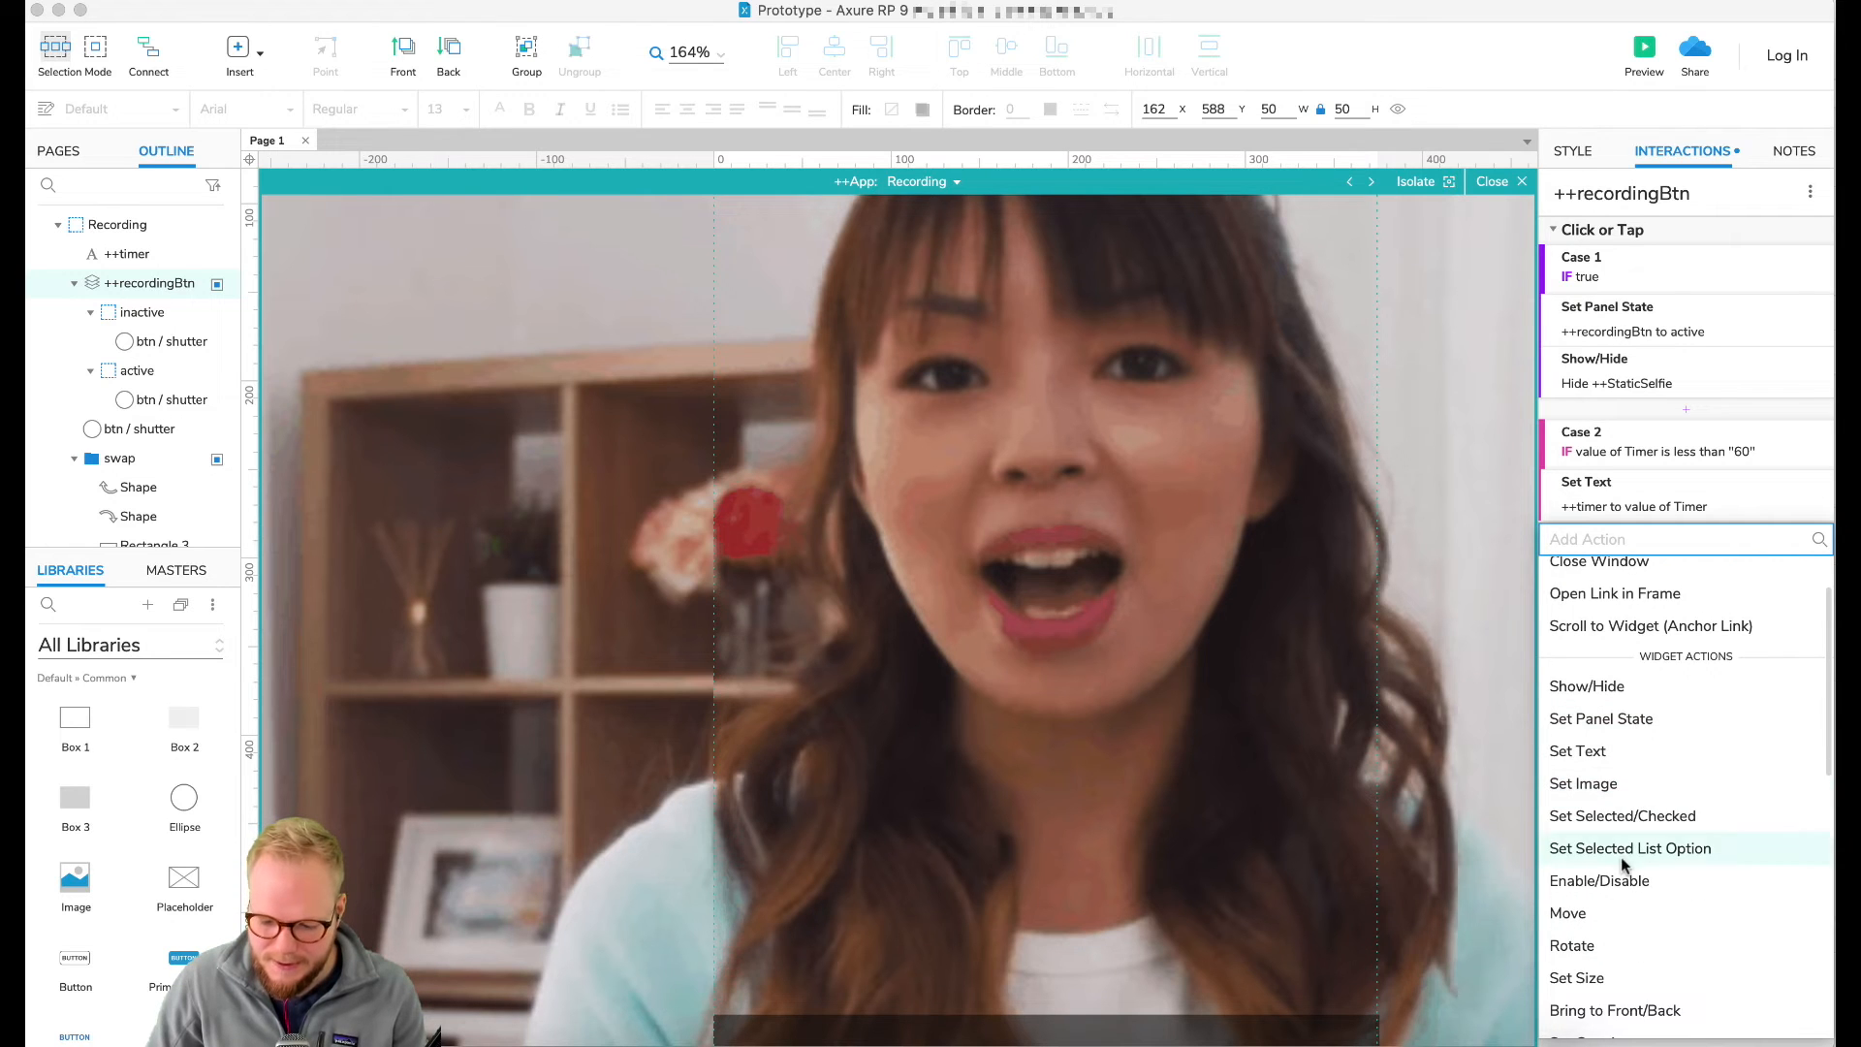
{"action": "scroll", "coordinate": [1621, 892], "scroll_direction": "down", "scroll_amount": 7}
{"action": "scroll", "coordinate": [1634, 921], "scroll_direction": "down", "scroll_amount": 6}
{"action": "scroll", "coordinate": [1634, 882], "scroll_direction": "up", "scroll_amount": 15}
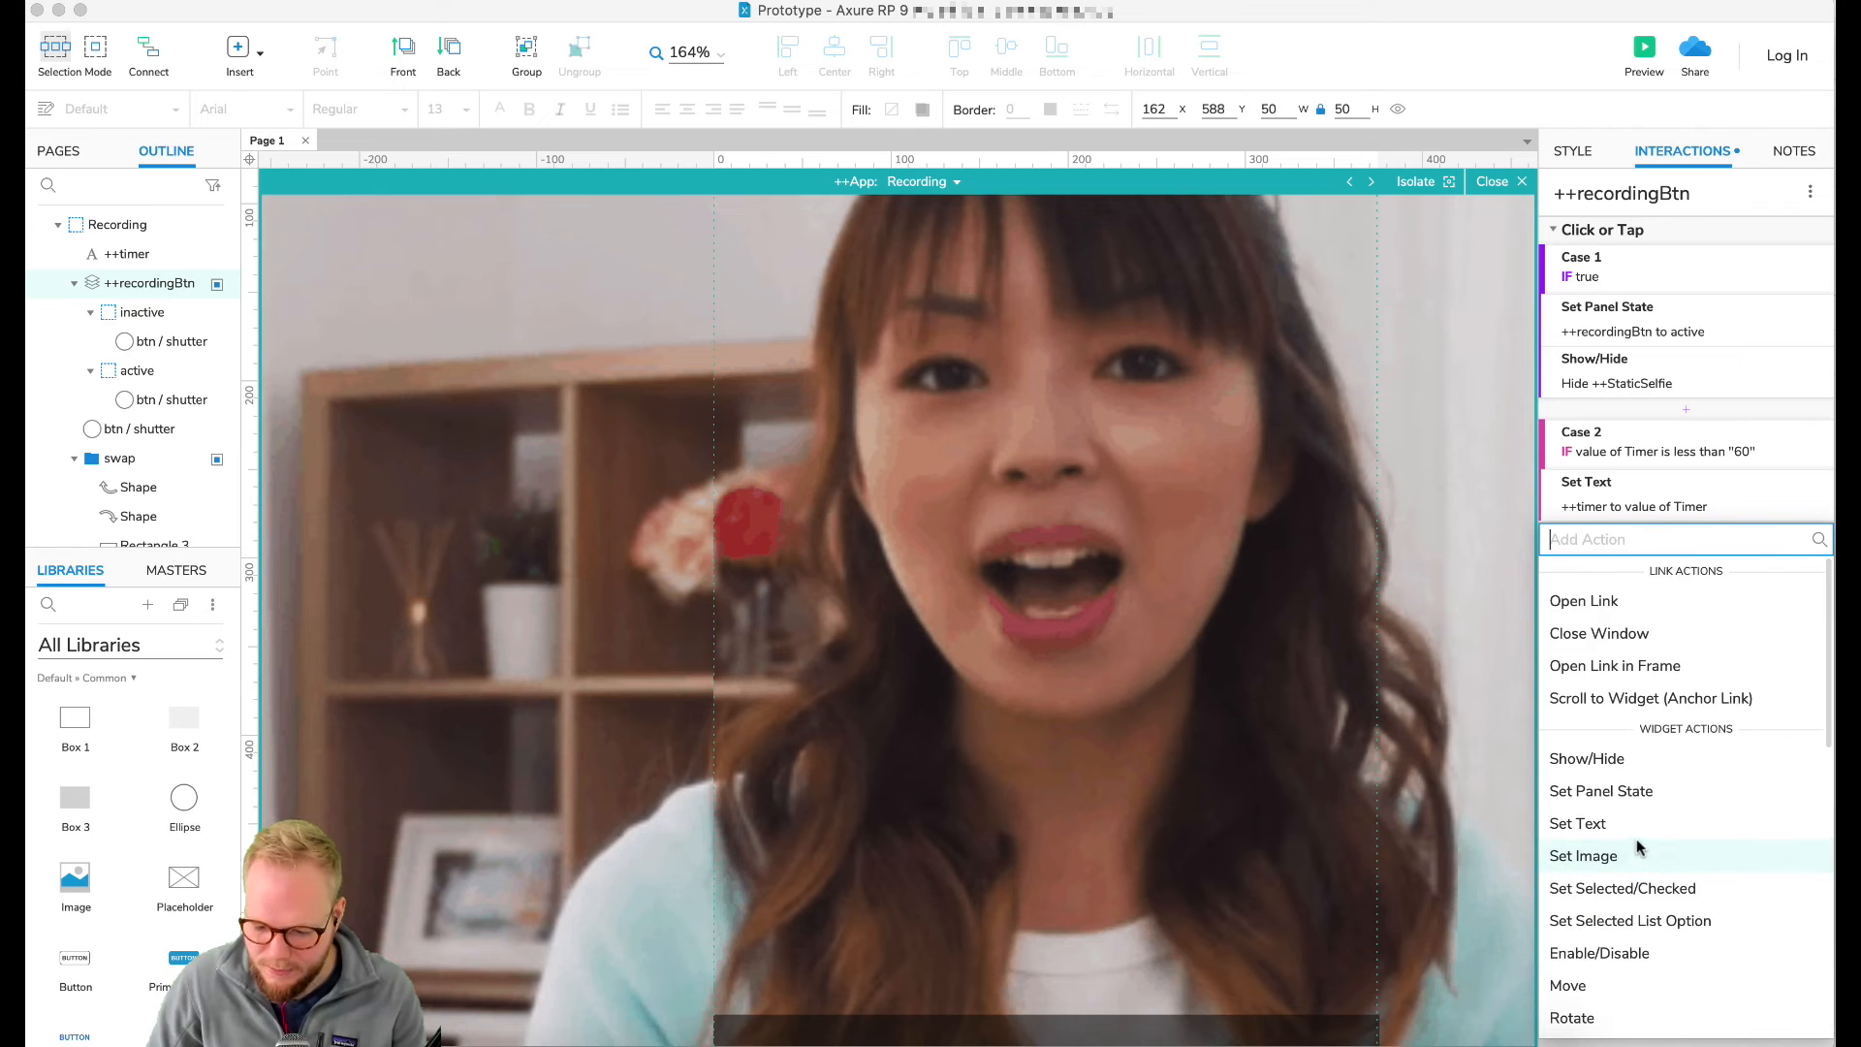
{"action": "scroll", "coordinate": [1632, 882], "scroll_direction": "down", "scroll_amount": 15}
{"action": "left_click", "coordinate": [1627, 923]}
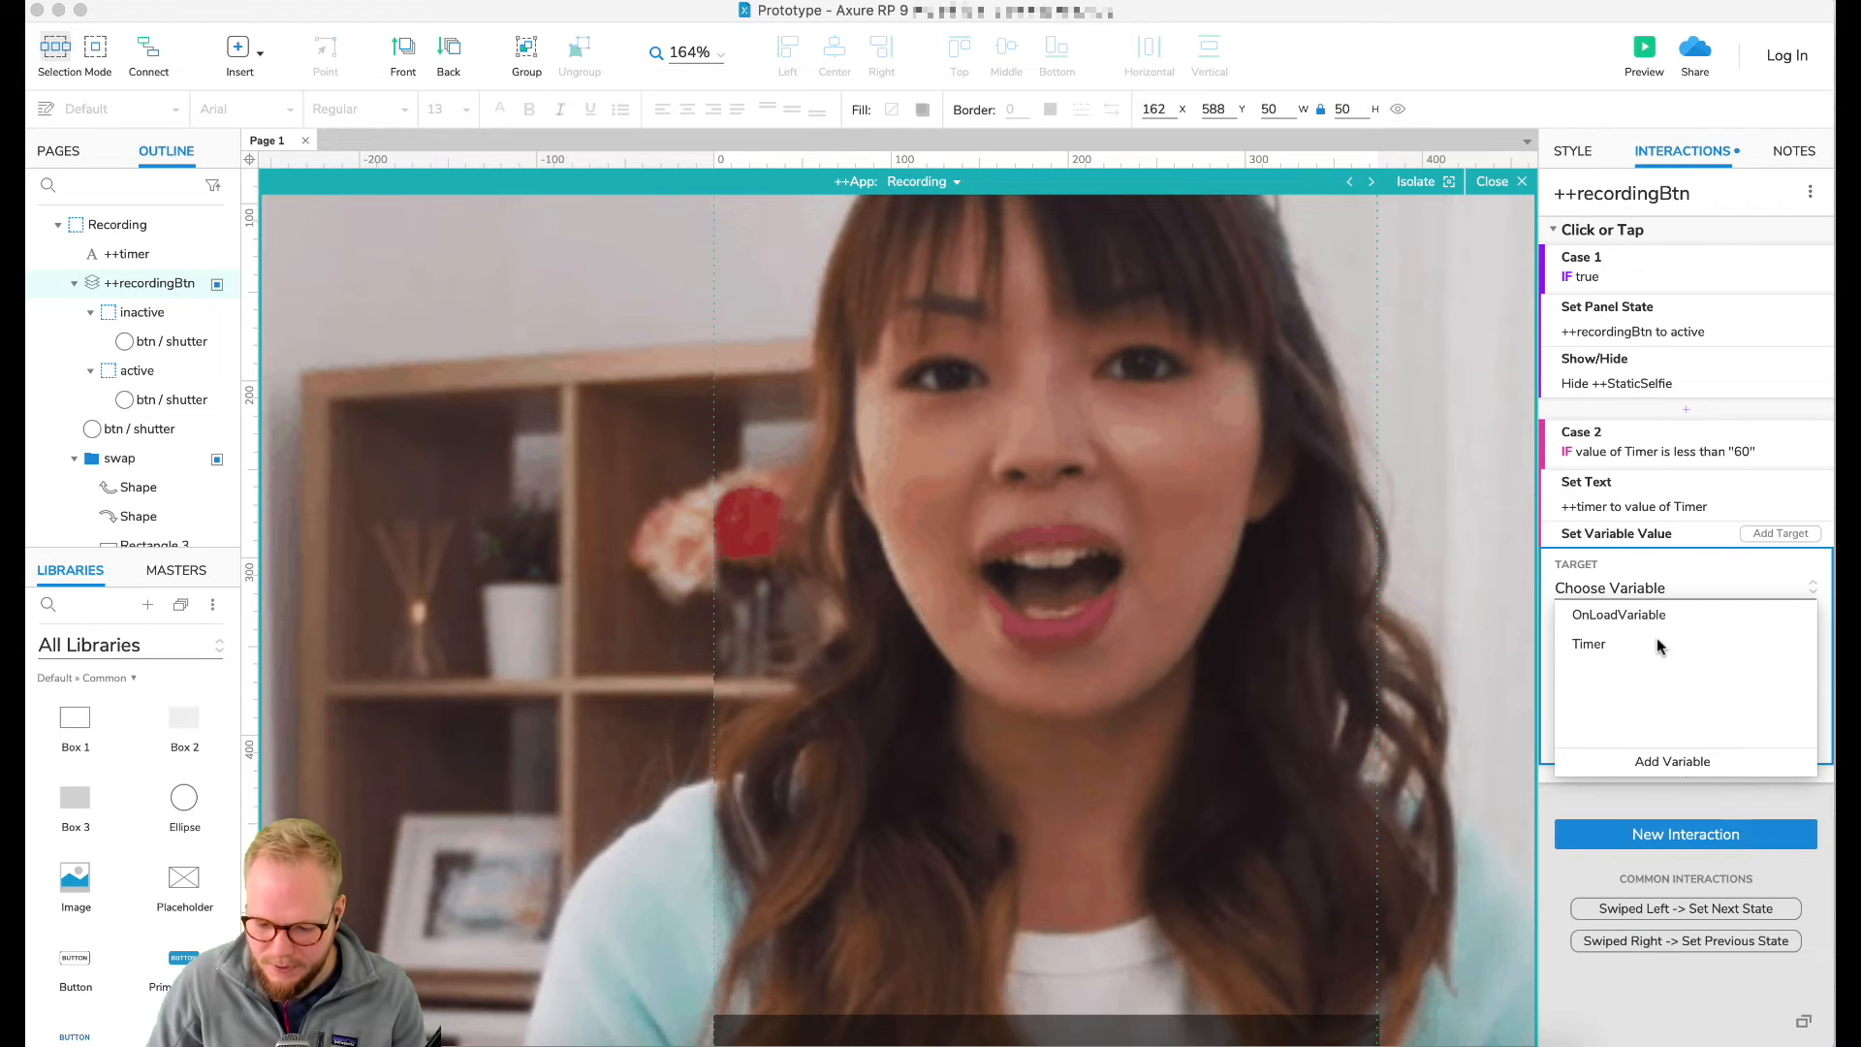
{"action": "left_click", "coordinate": [1669, 644]}
{"action": "left_click", "coordinate": [1663, 681]}
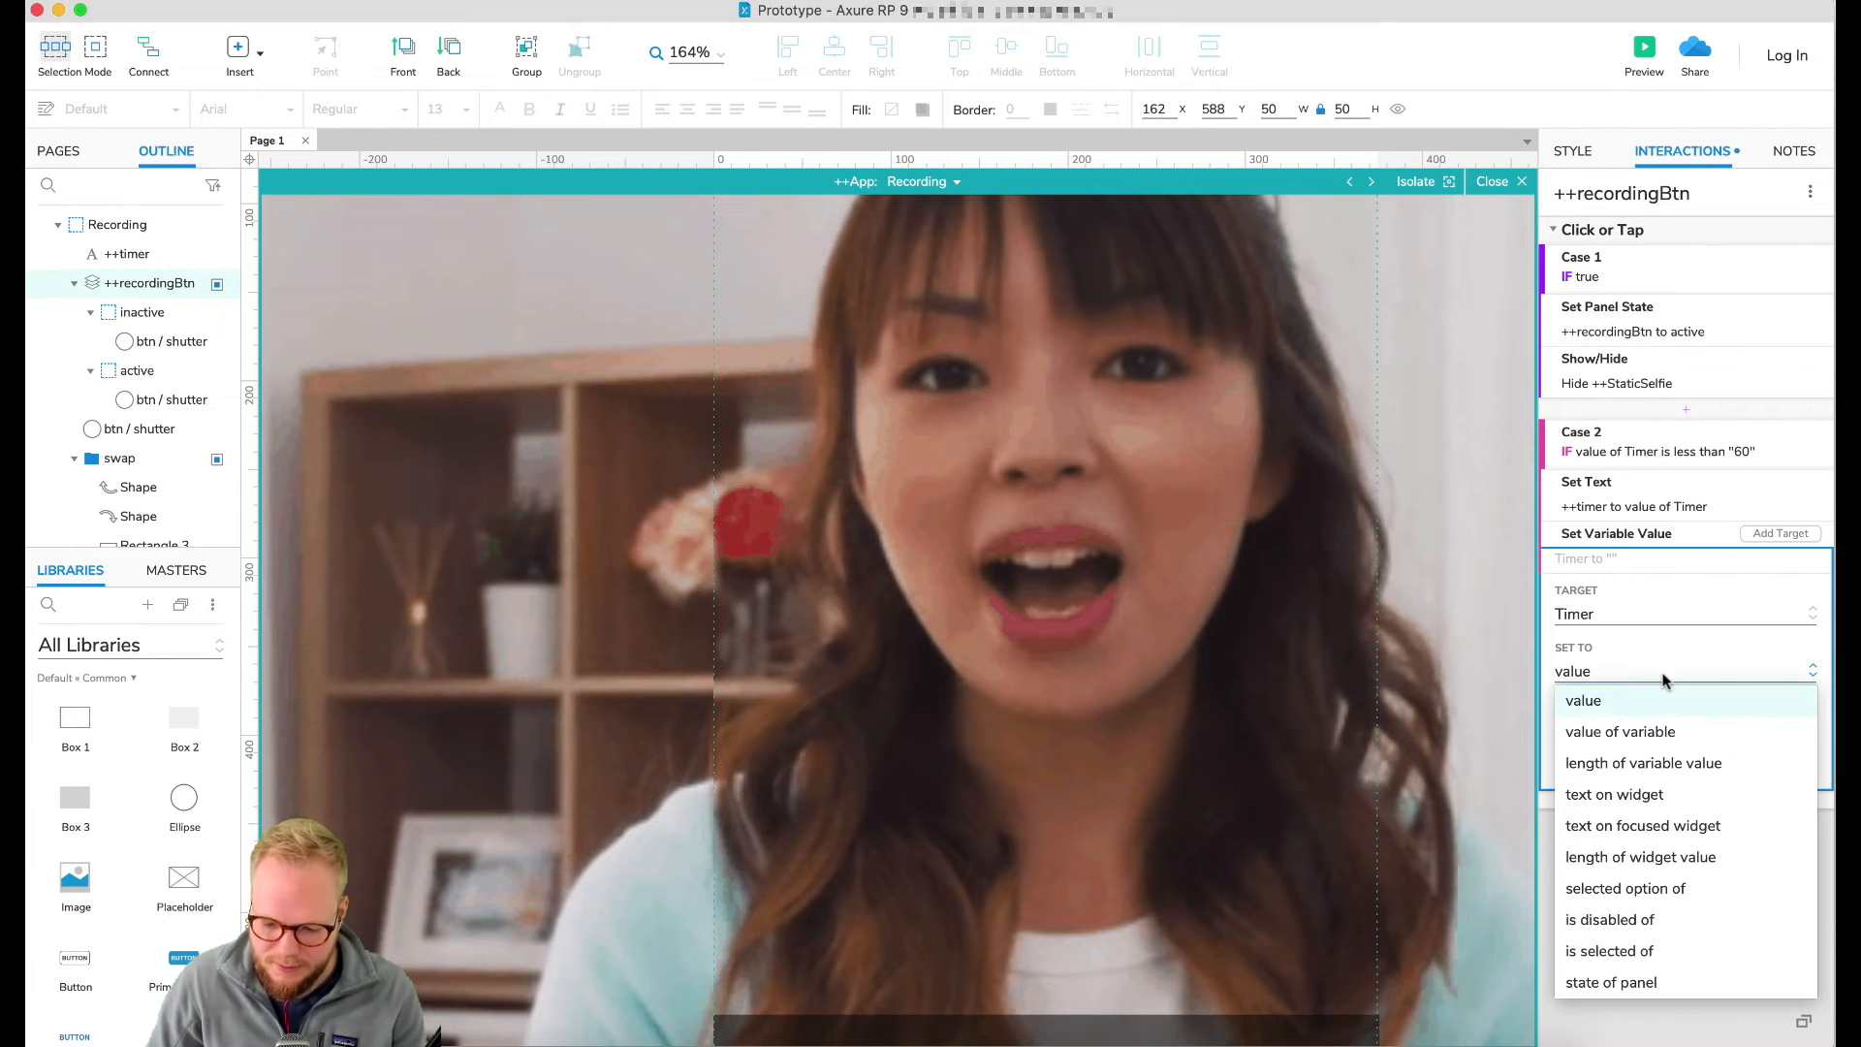
{"action": "left_click", "coordinate": [1609, 702]}
Step: Define the Timer variable's new value as the expression [[Timer+1]] and confirm the action
{"action": "left_click", "coordinate": [1806, 729]}
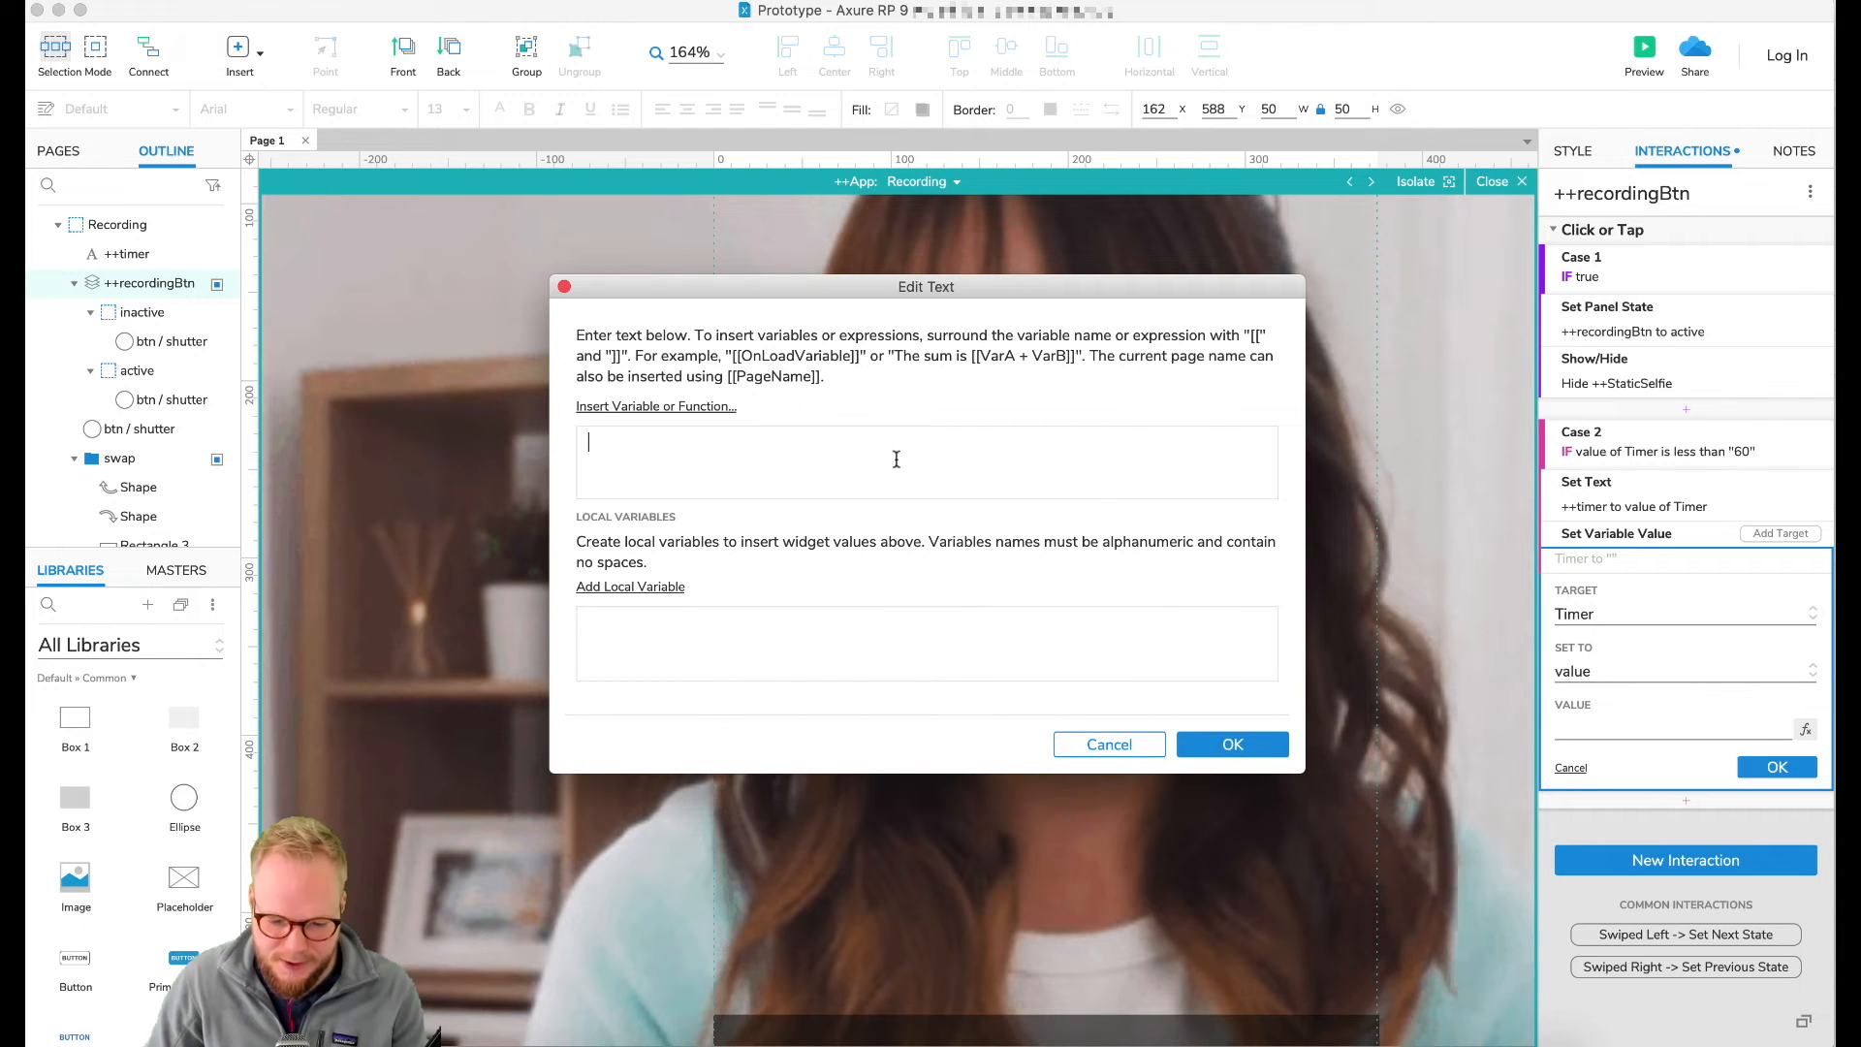
{"action": "left_click", "coordinate": [665, 408]}
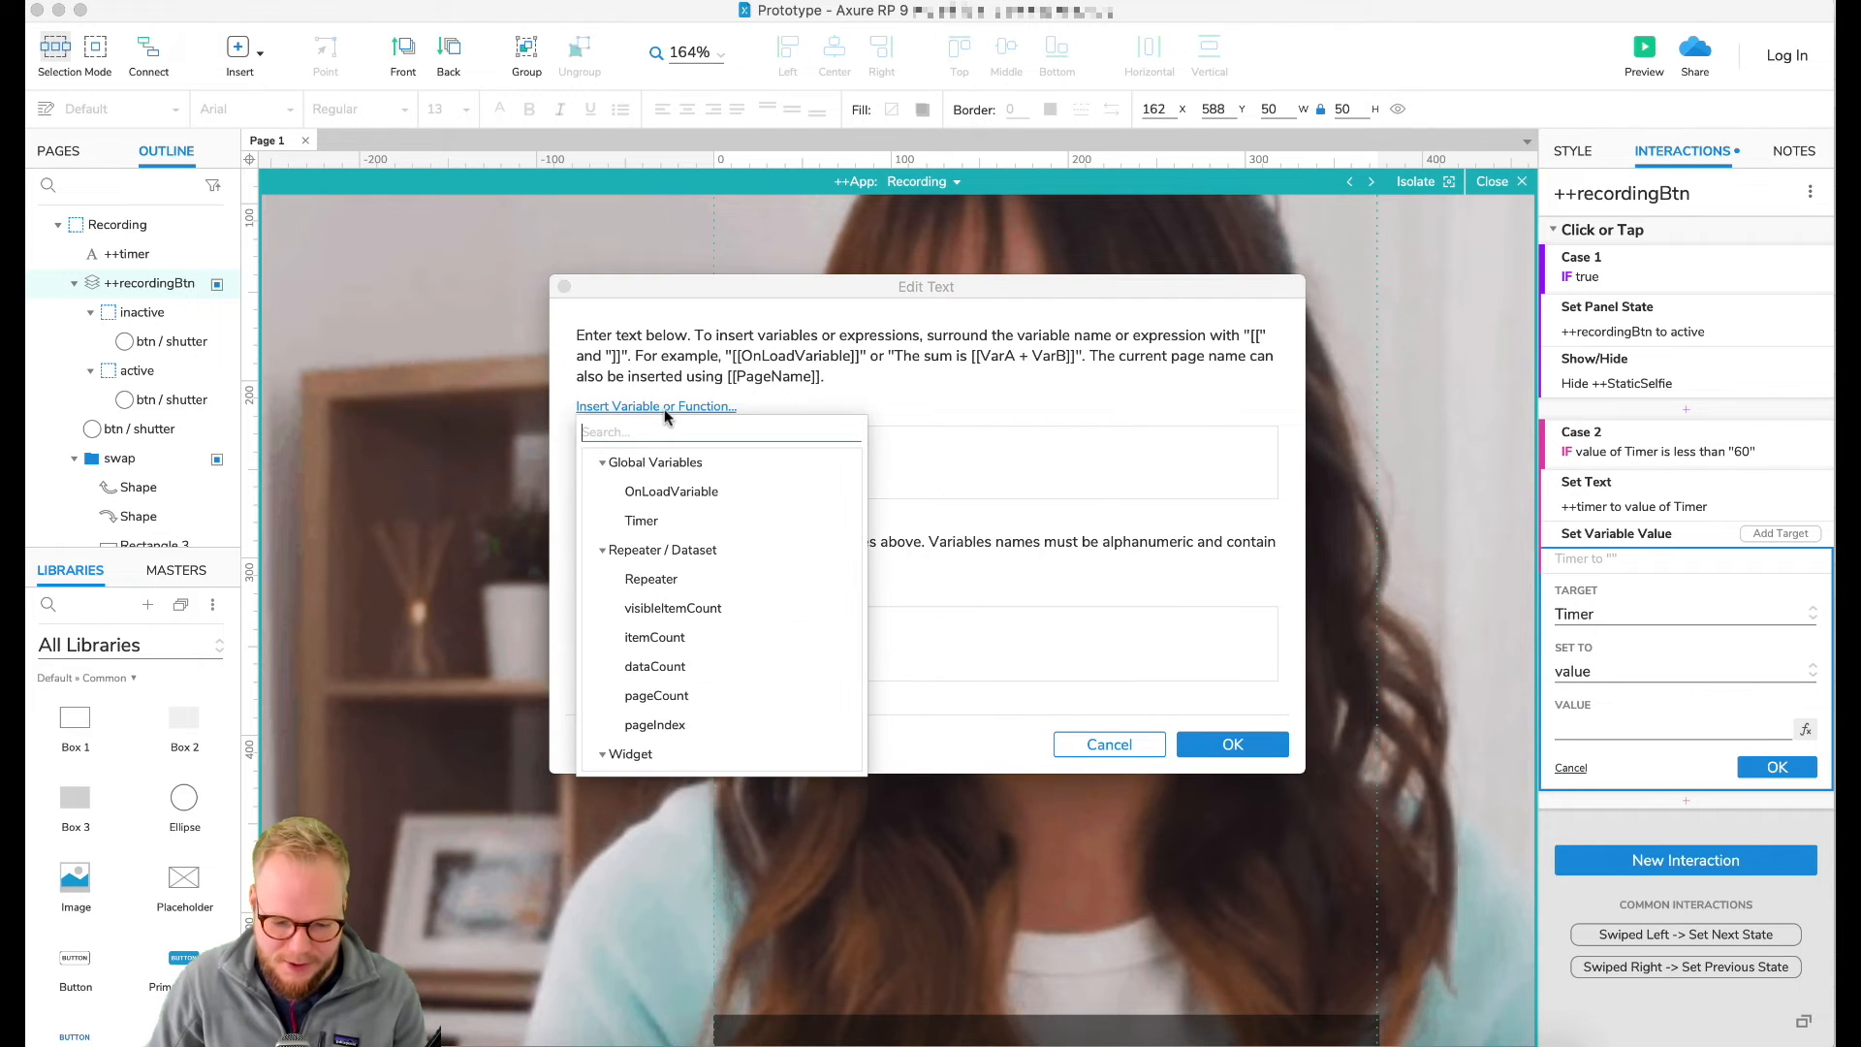
{"action": "left_click", "coordinate": [641, 520]}
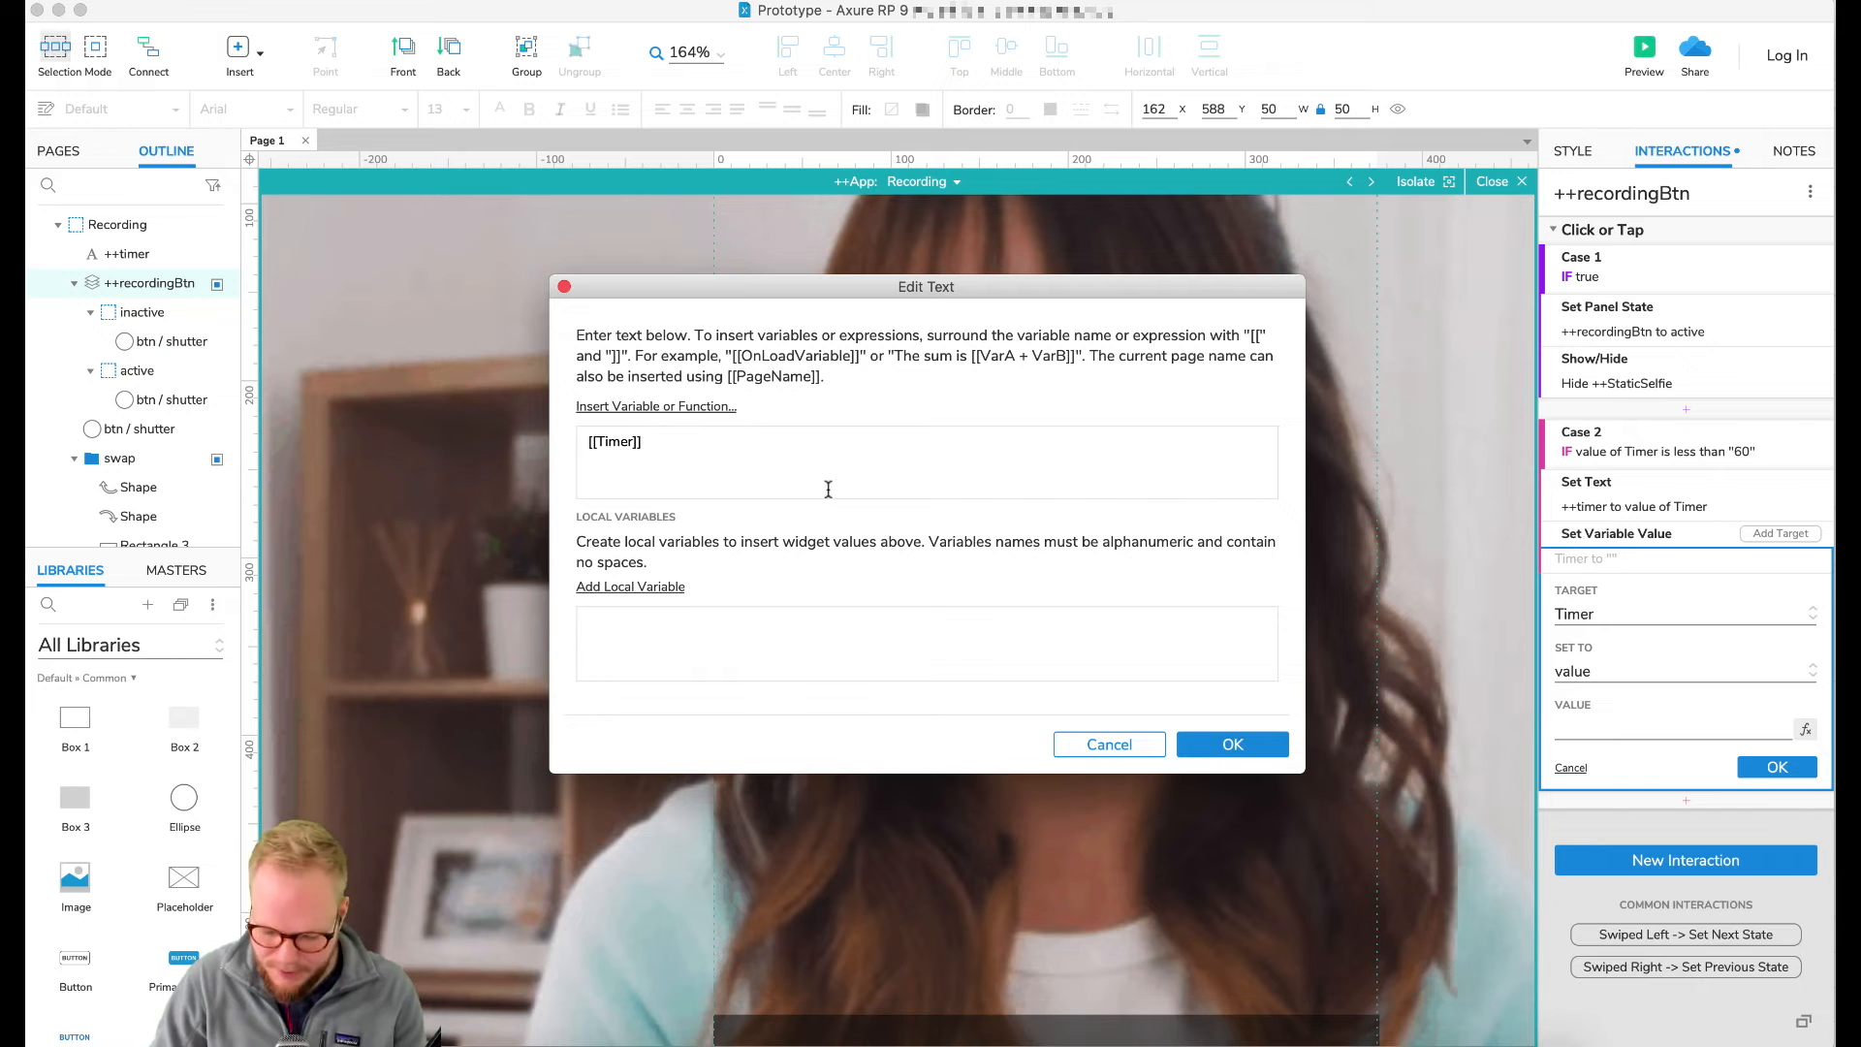
{"action": "type", "text": "+1"}
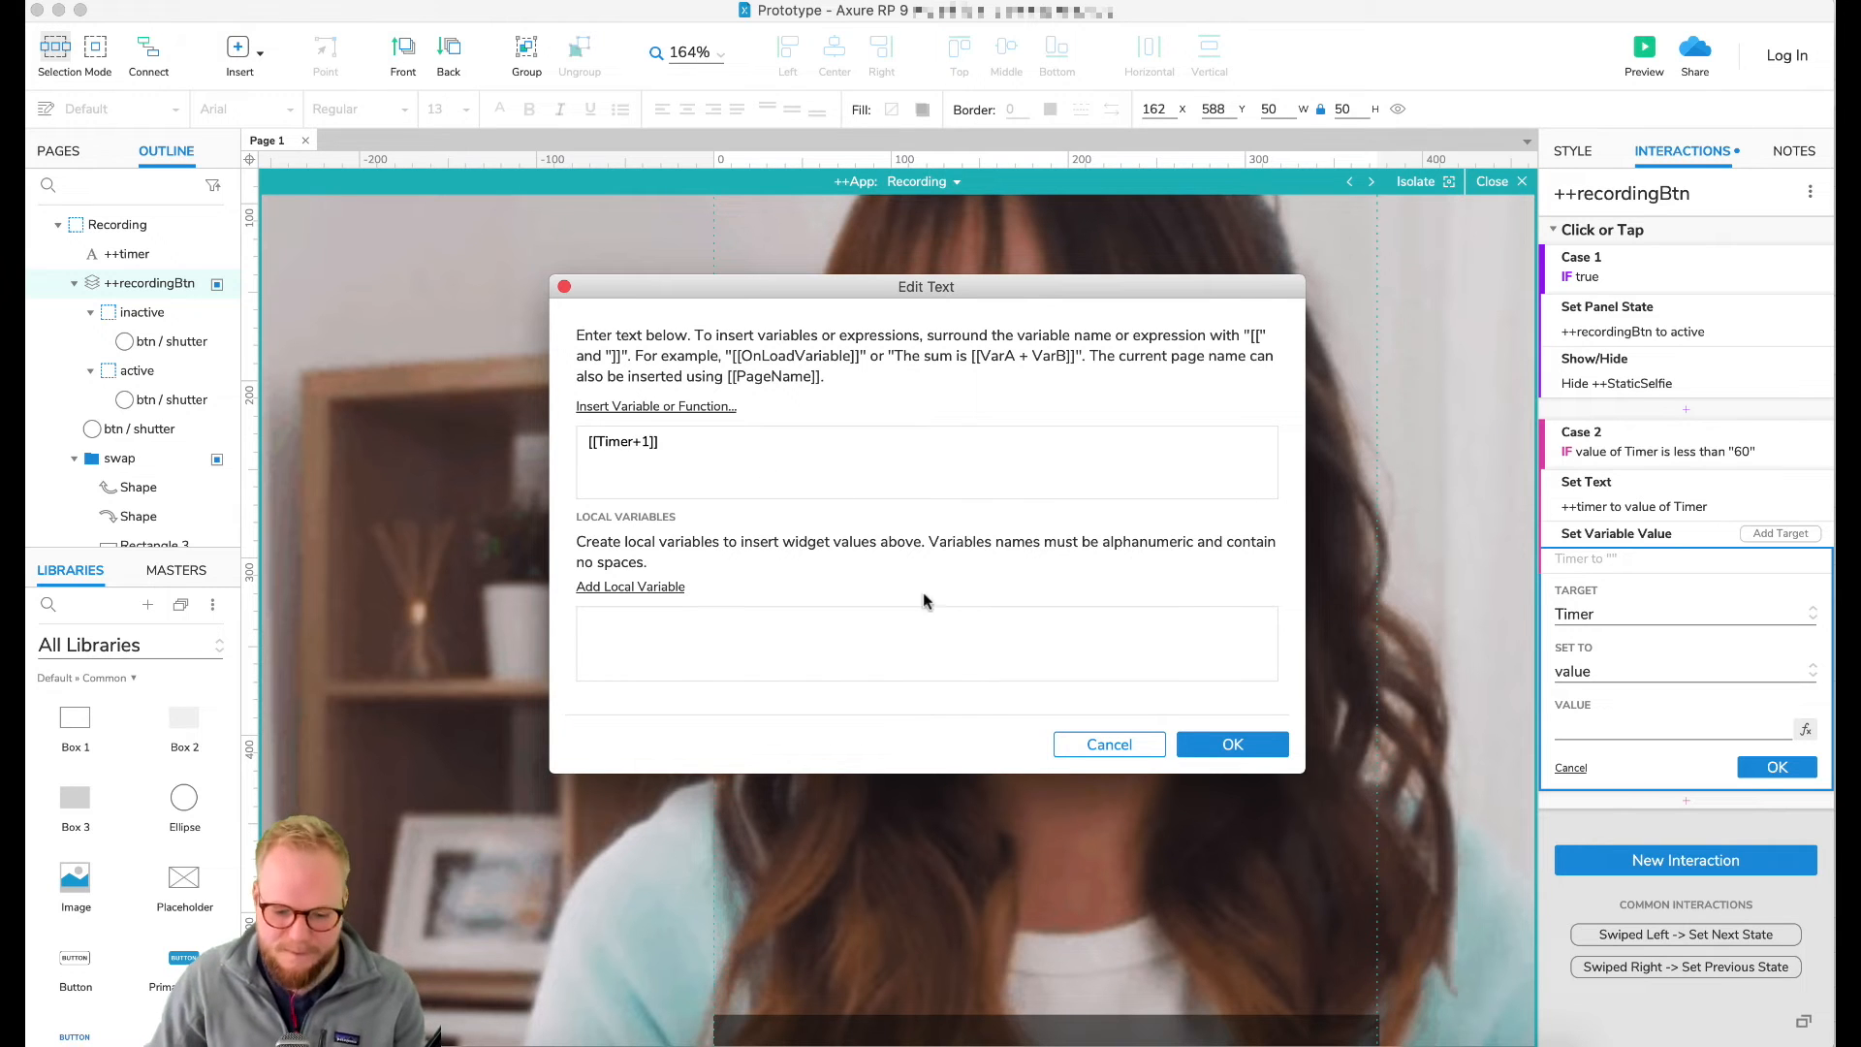
{"action": "left_click", "coordinate": [1265, 753]}
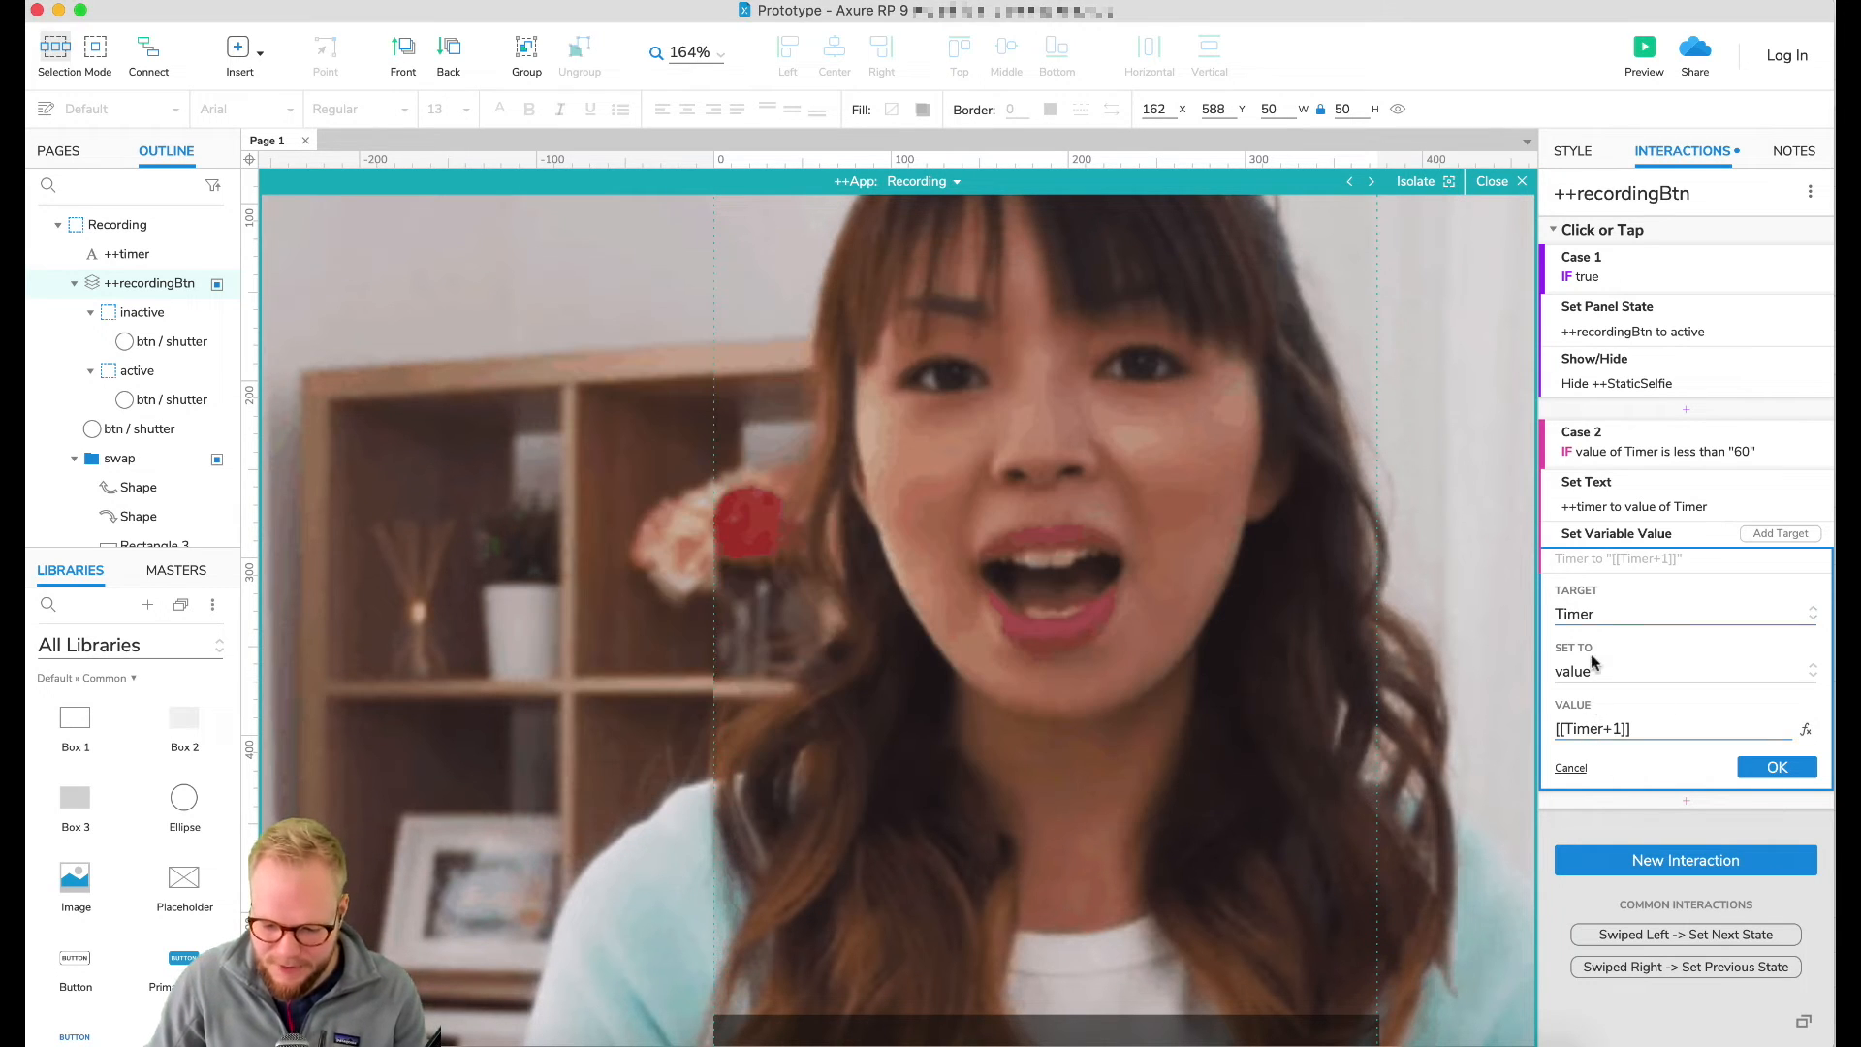
{"action": "left_click", "coordinate": [1774, 766]}
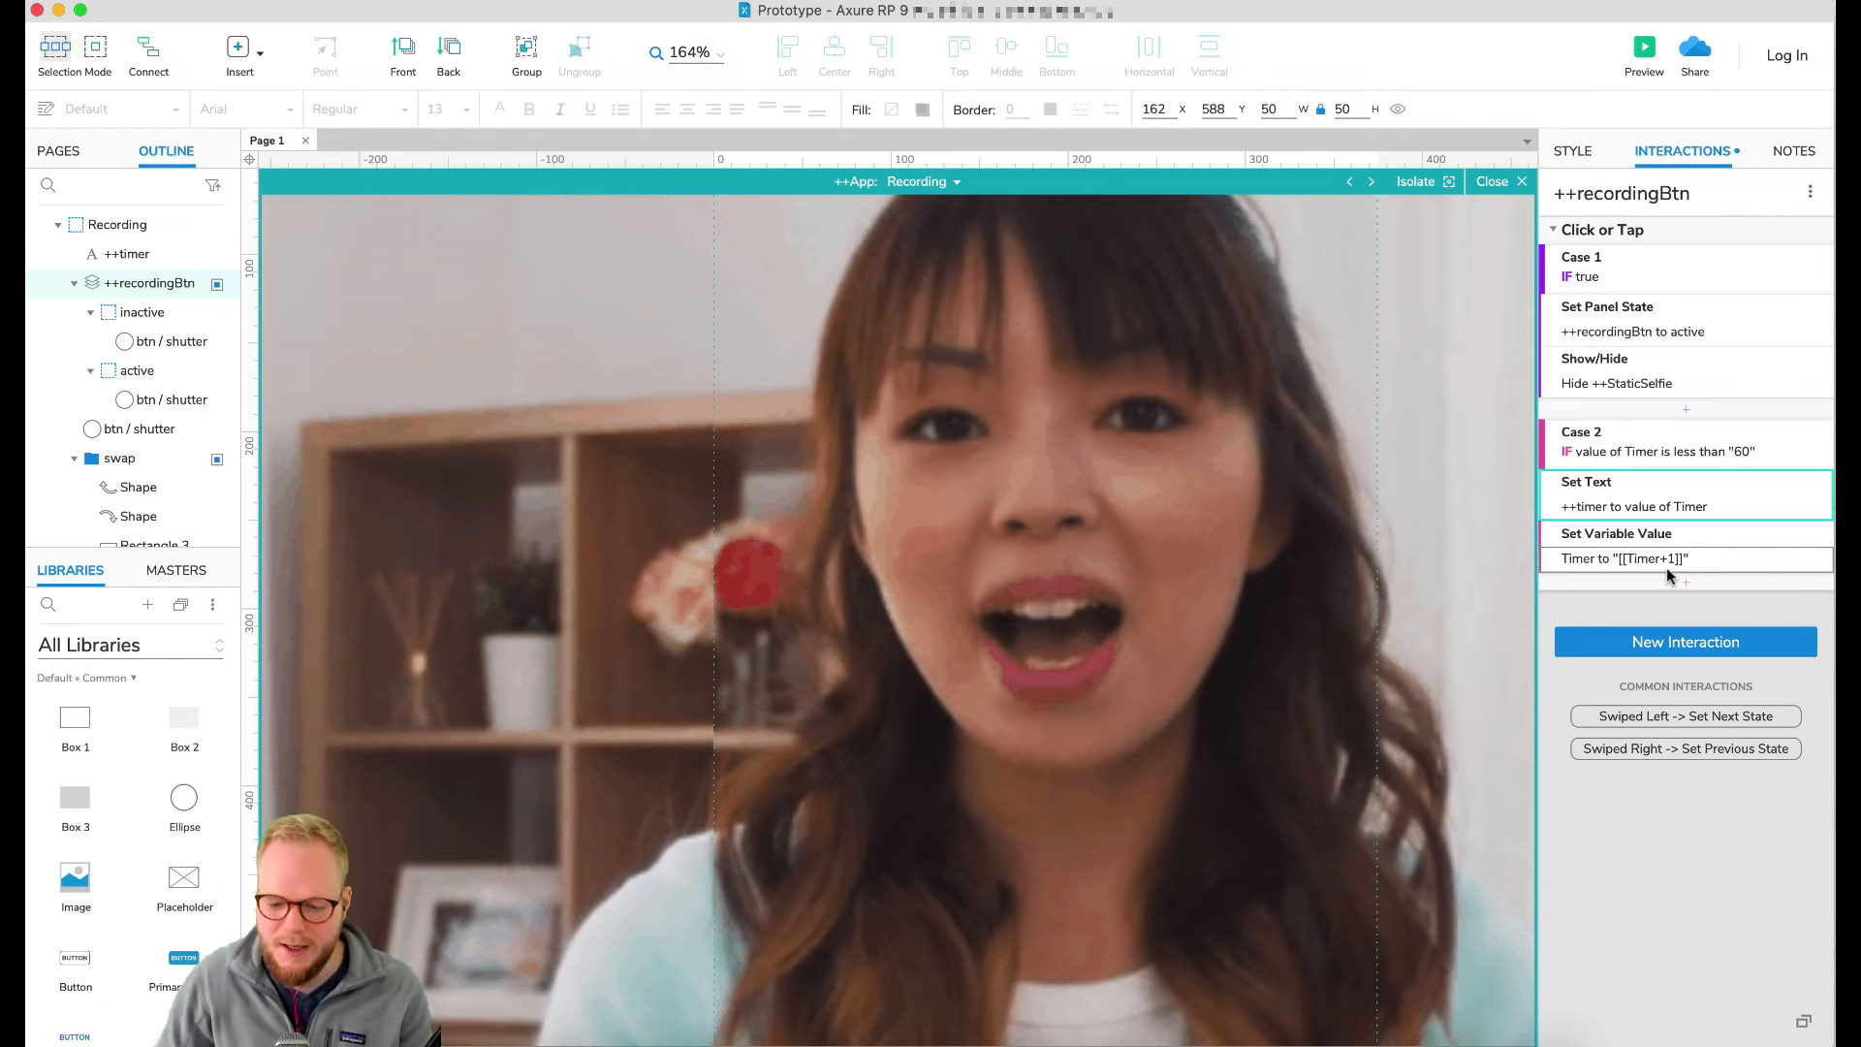
Step: Preview the prototype, open the client management tips question and test the record button, then close the preview
{"action": "key", "text": "super+period"}
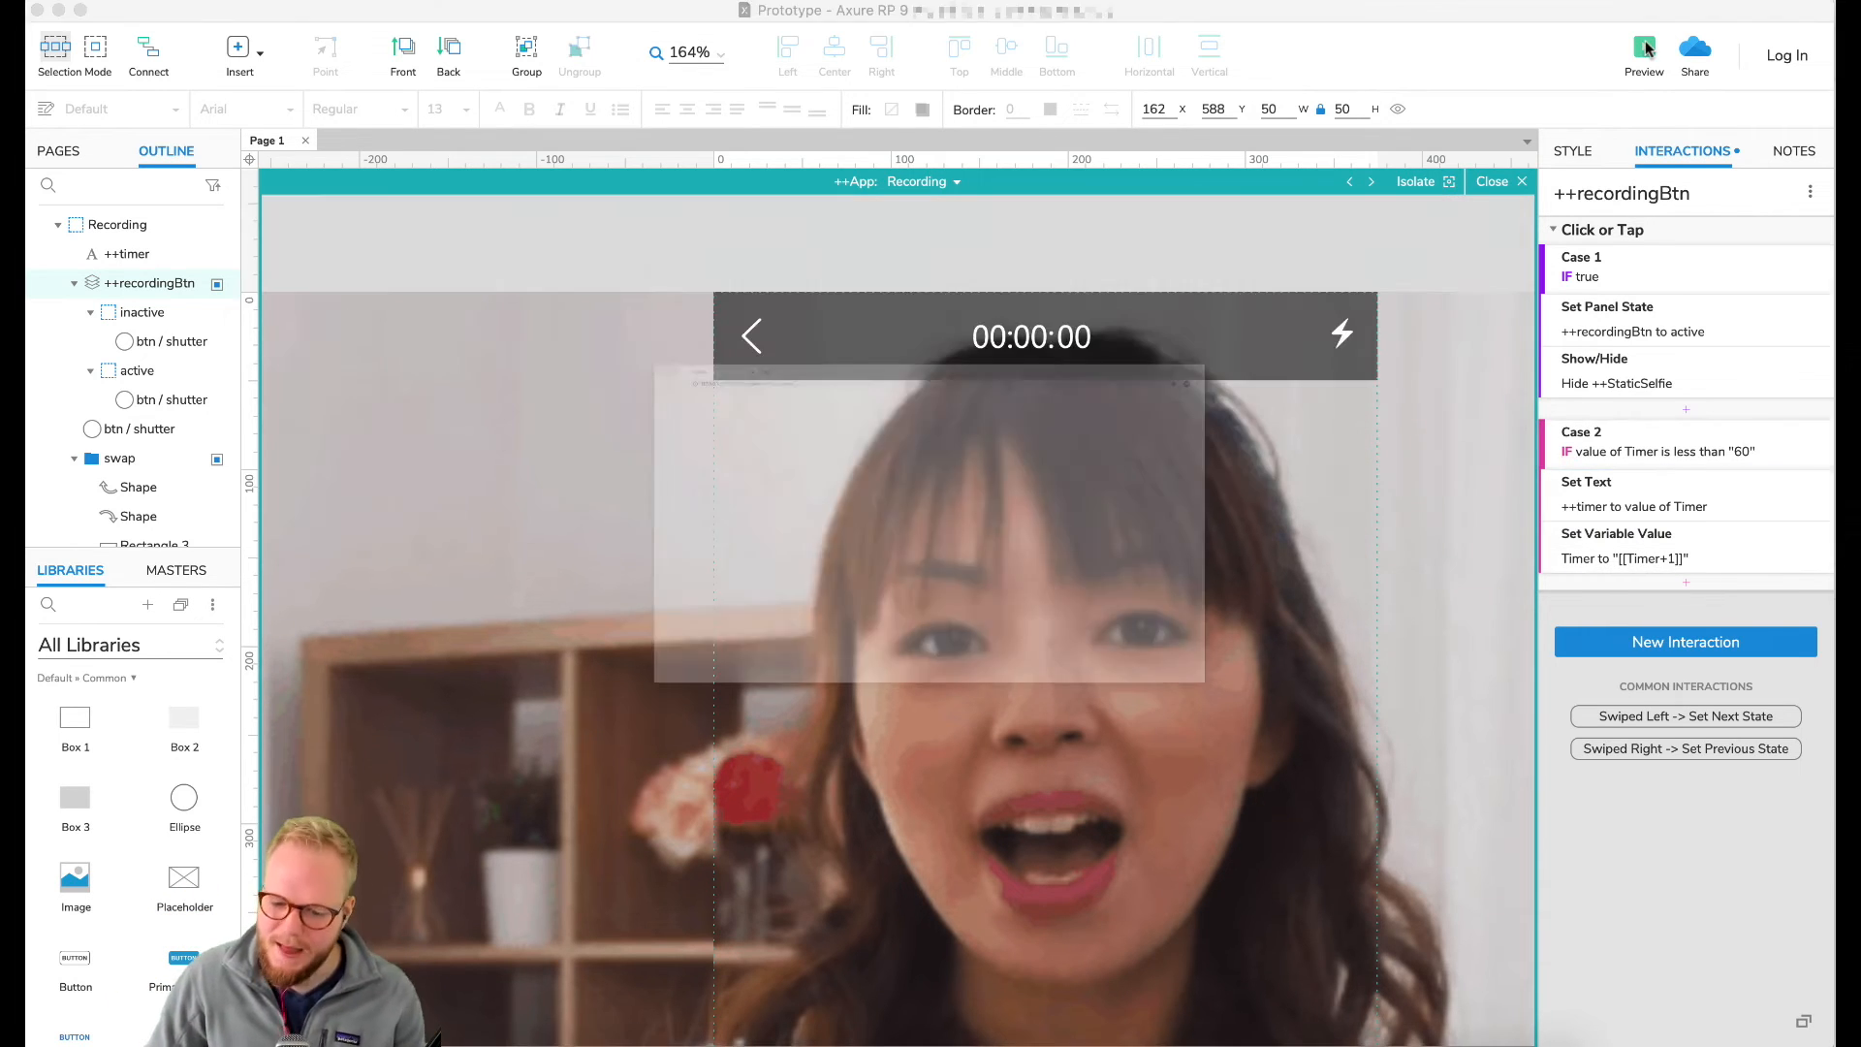
{"action": "left_click", "coordinate": [36, 110]}
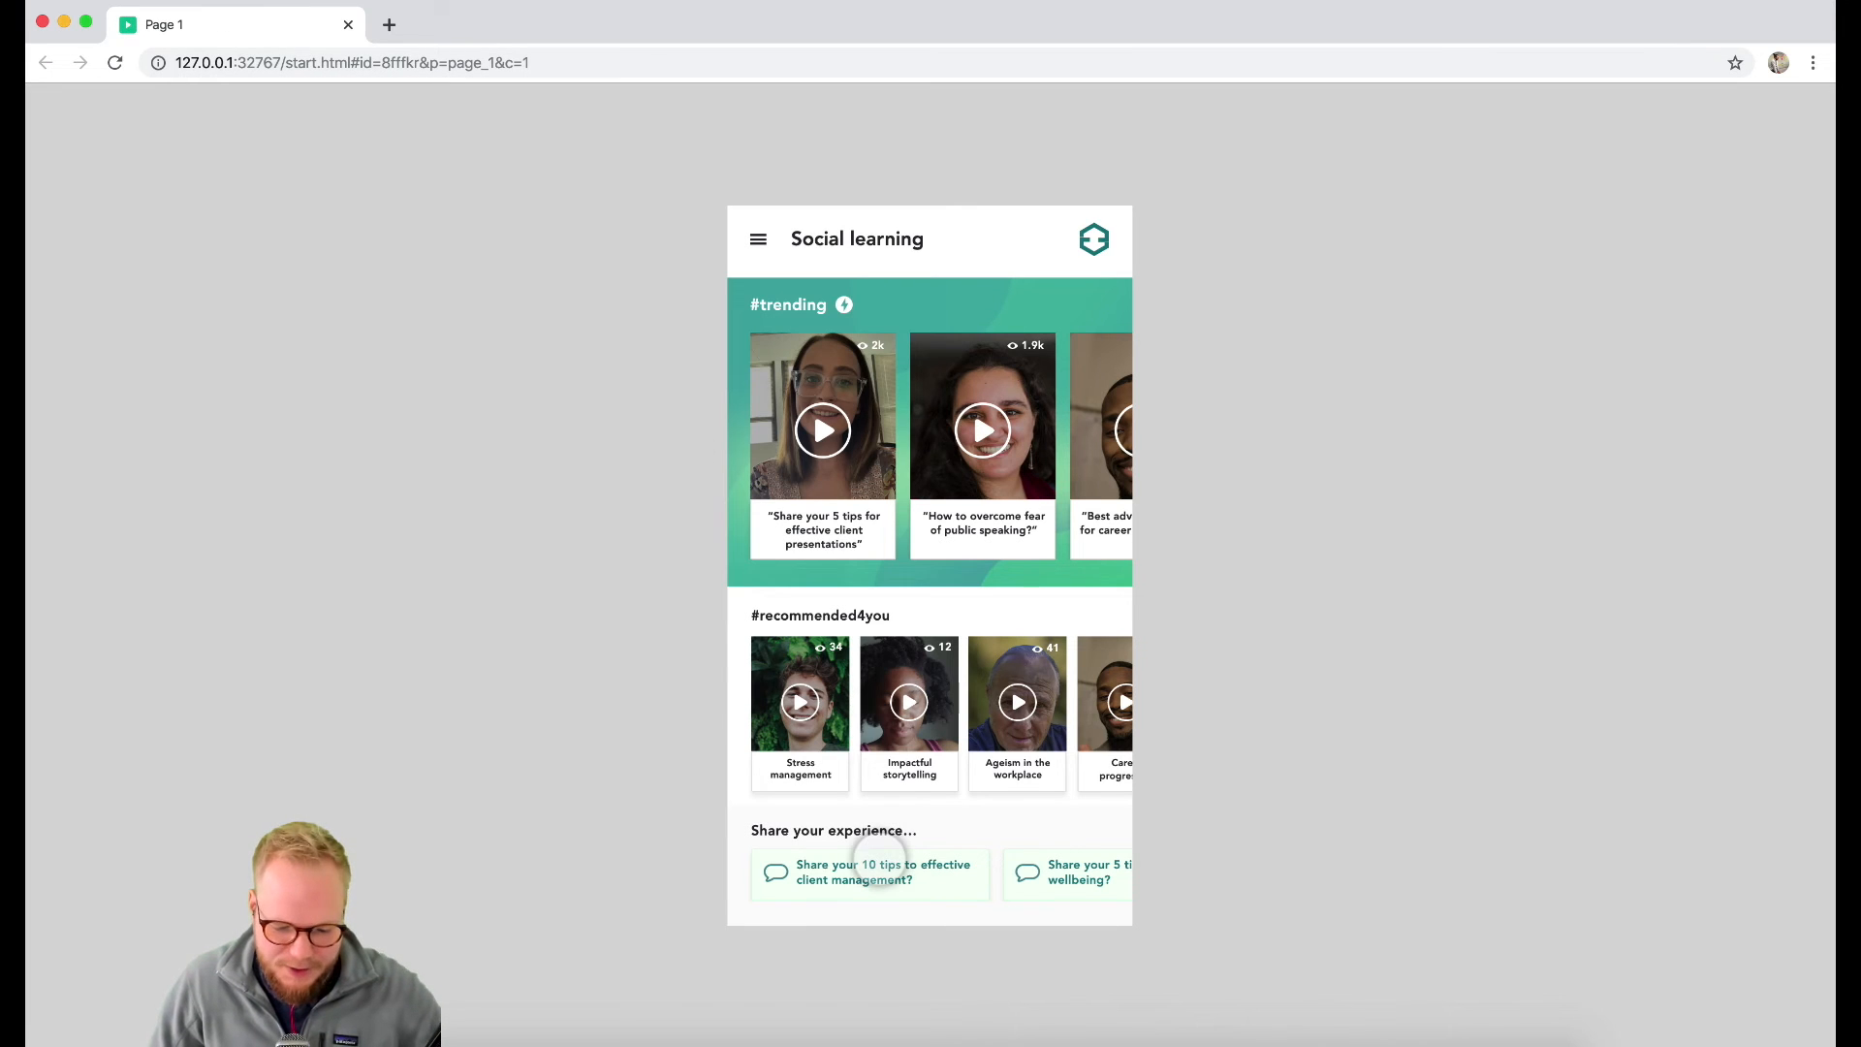
{"action": "left_click", "coordinate": [890, 870]}
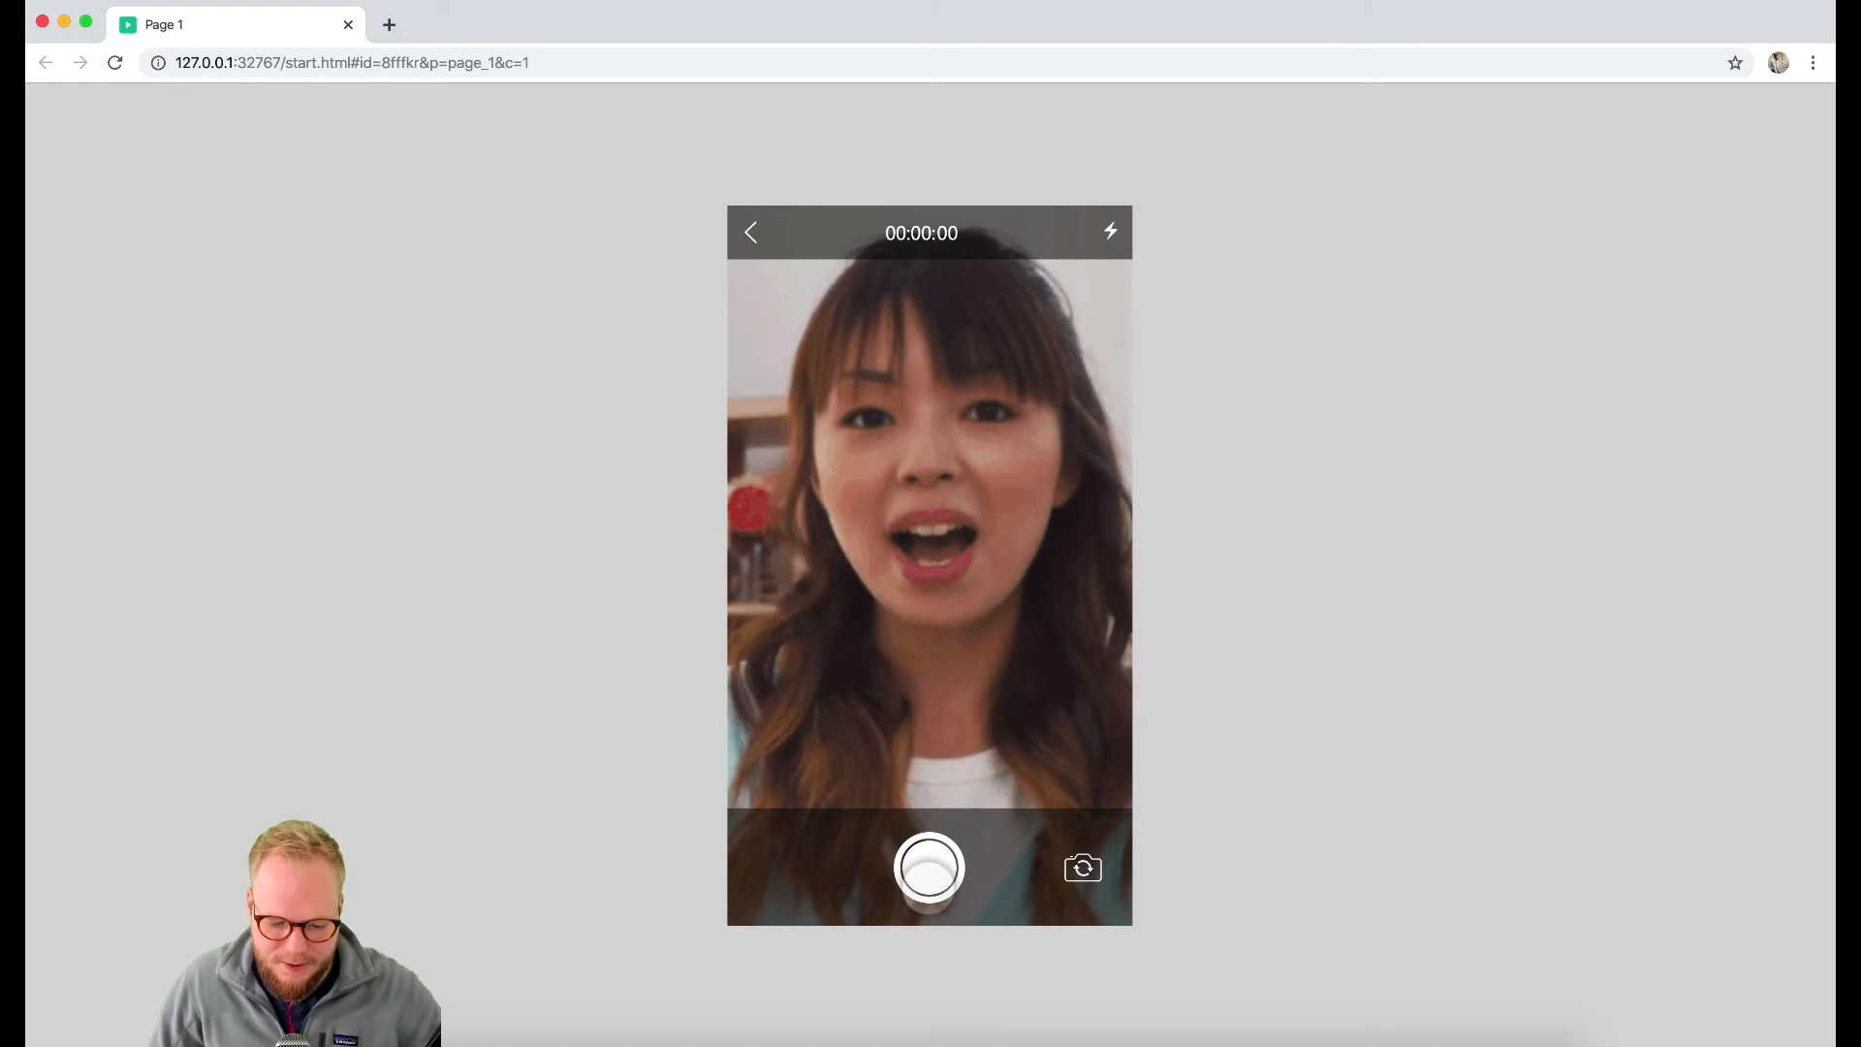
{"action": "left_click", "coordinate": [929, 868]}
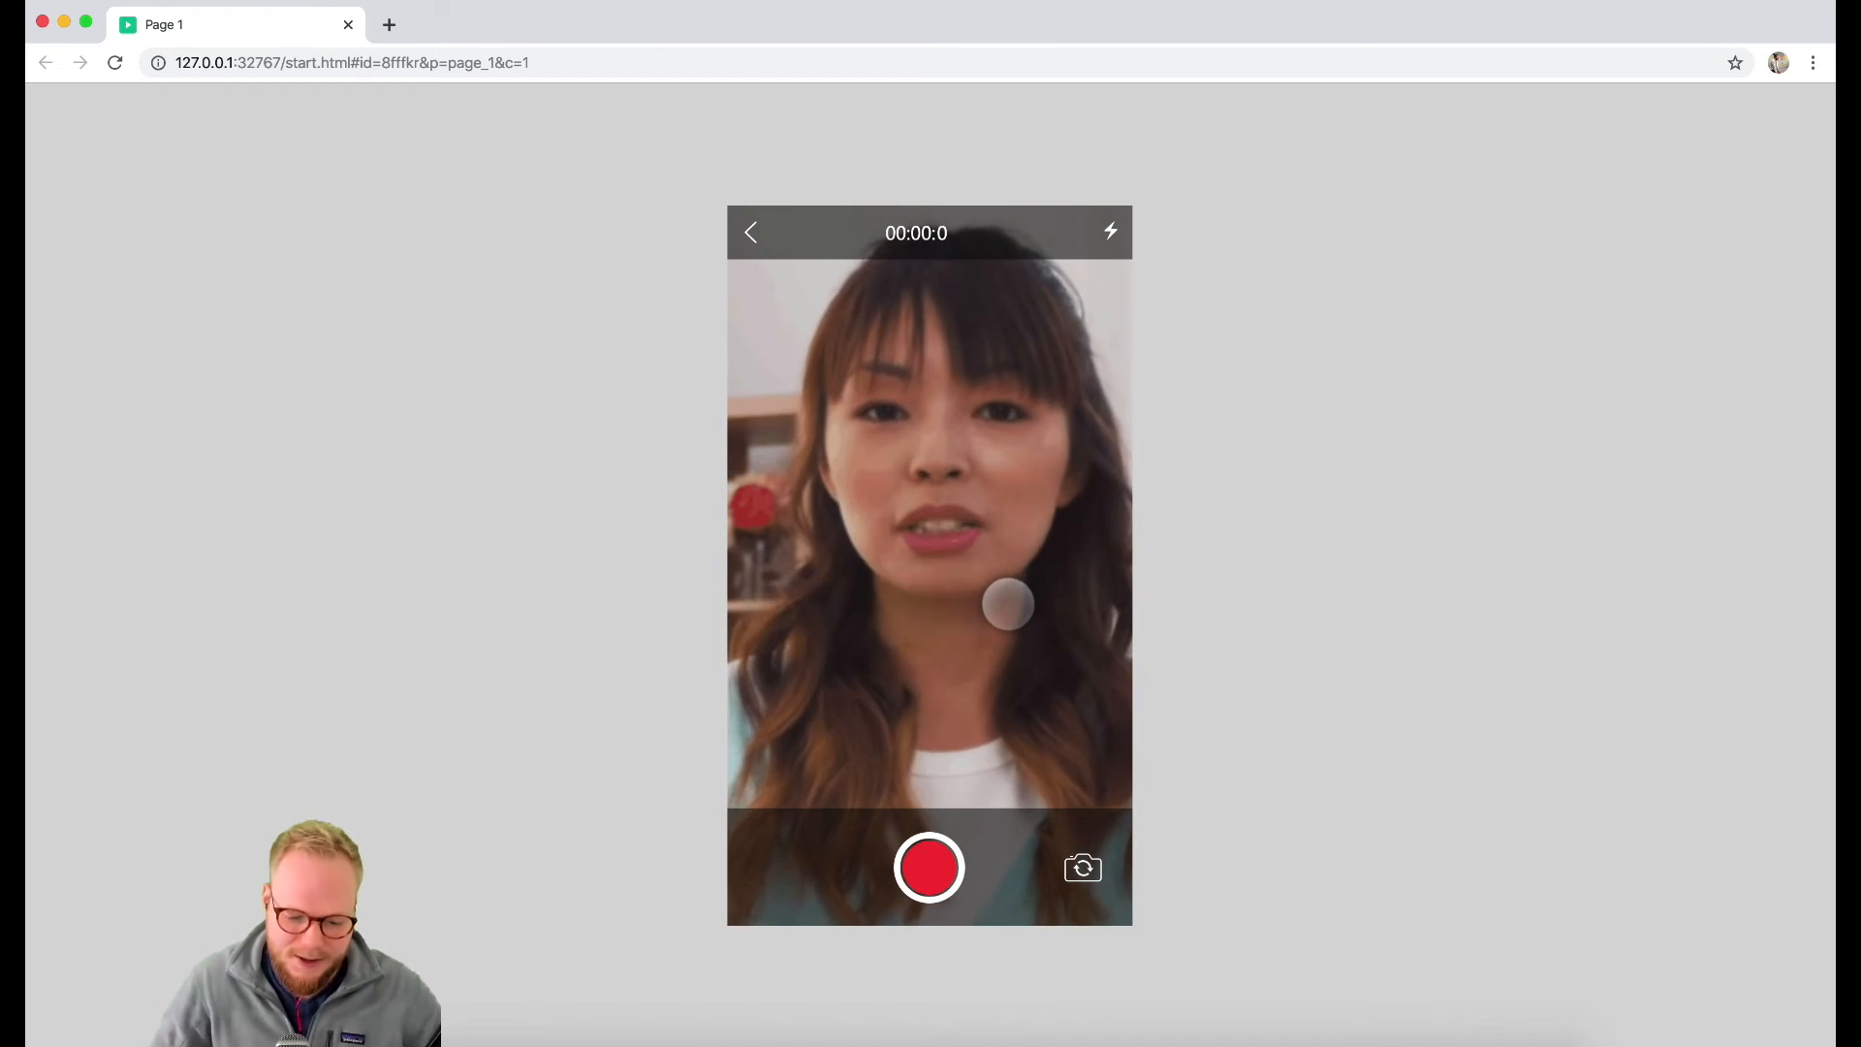
{"action": "left_click", "coordinate": [347, 26]}
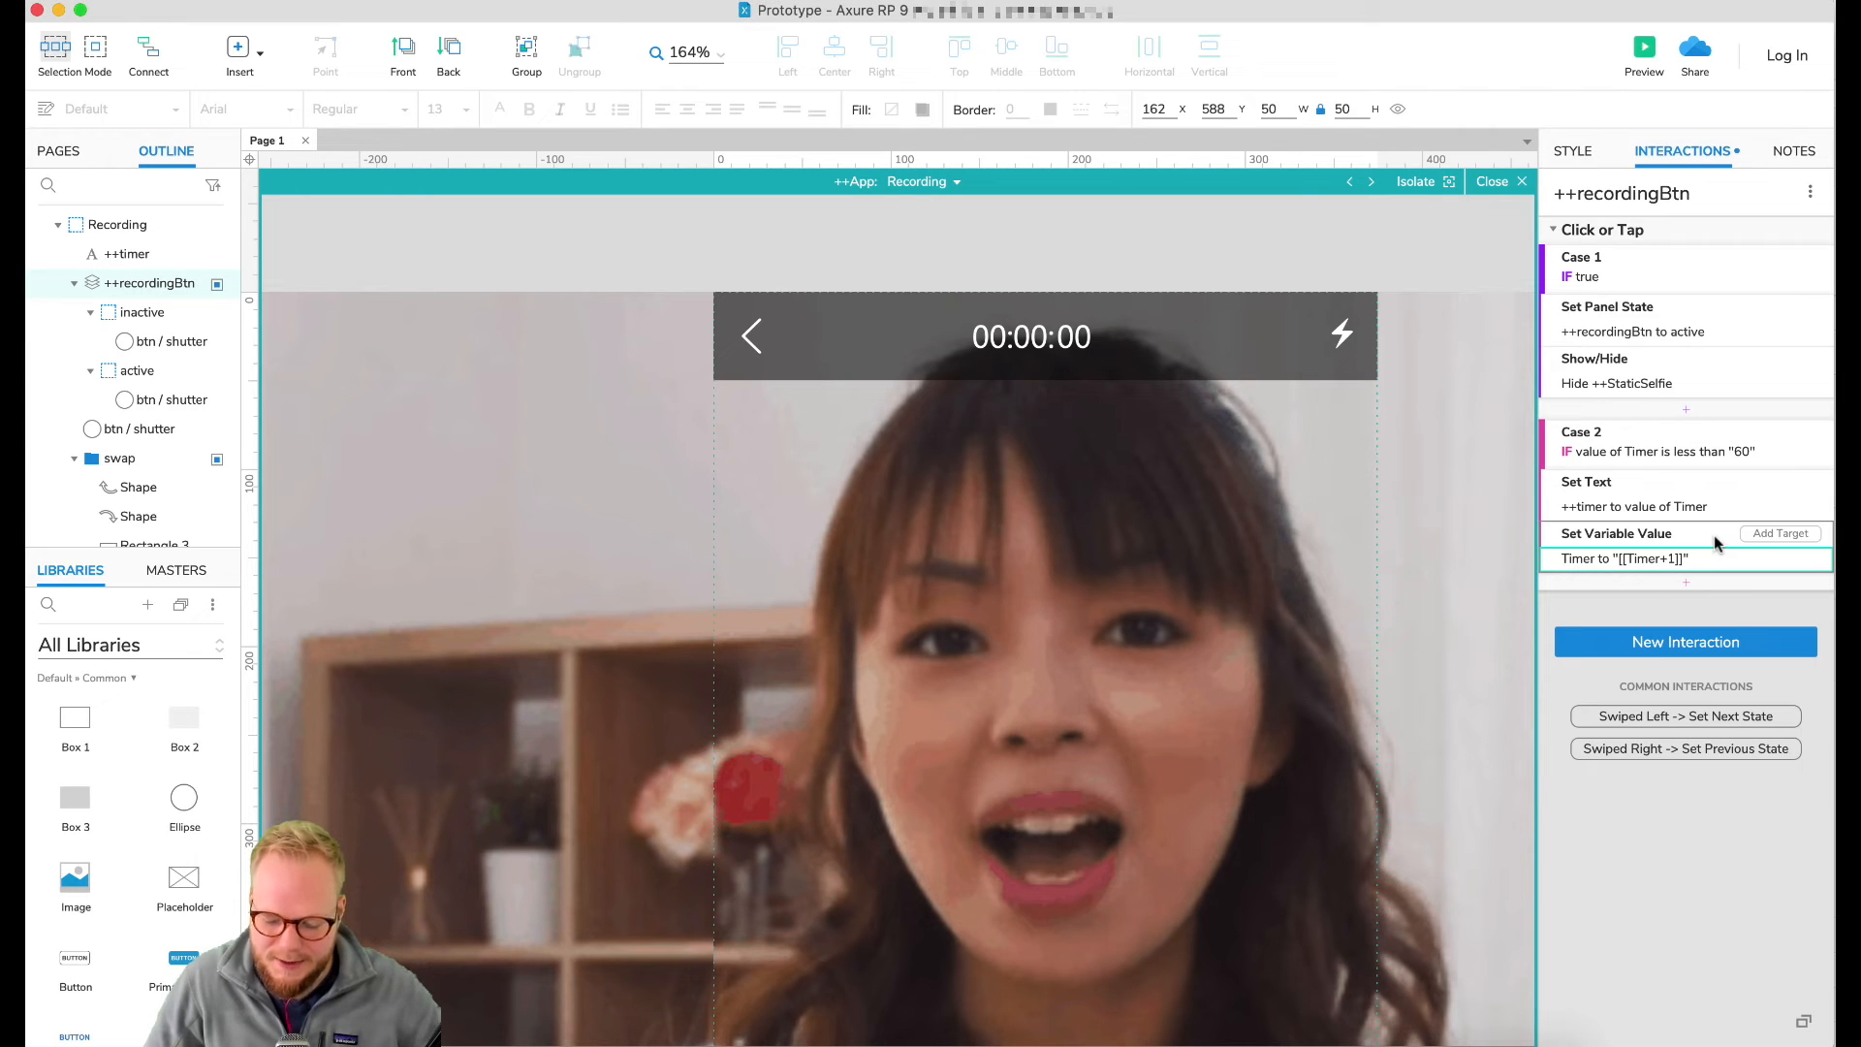
Step: Add a Fire Event action to Case 2 that fires the Click or Tap event of ++recordingBtn
{"action": "left_click", "coordinate": [1684, 584]}
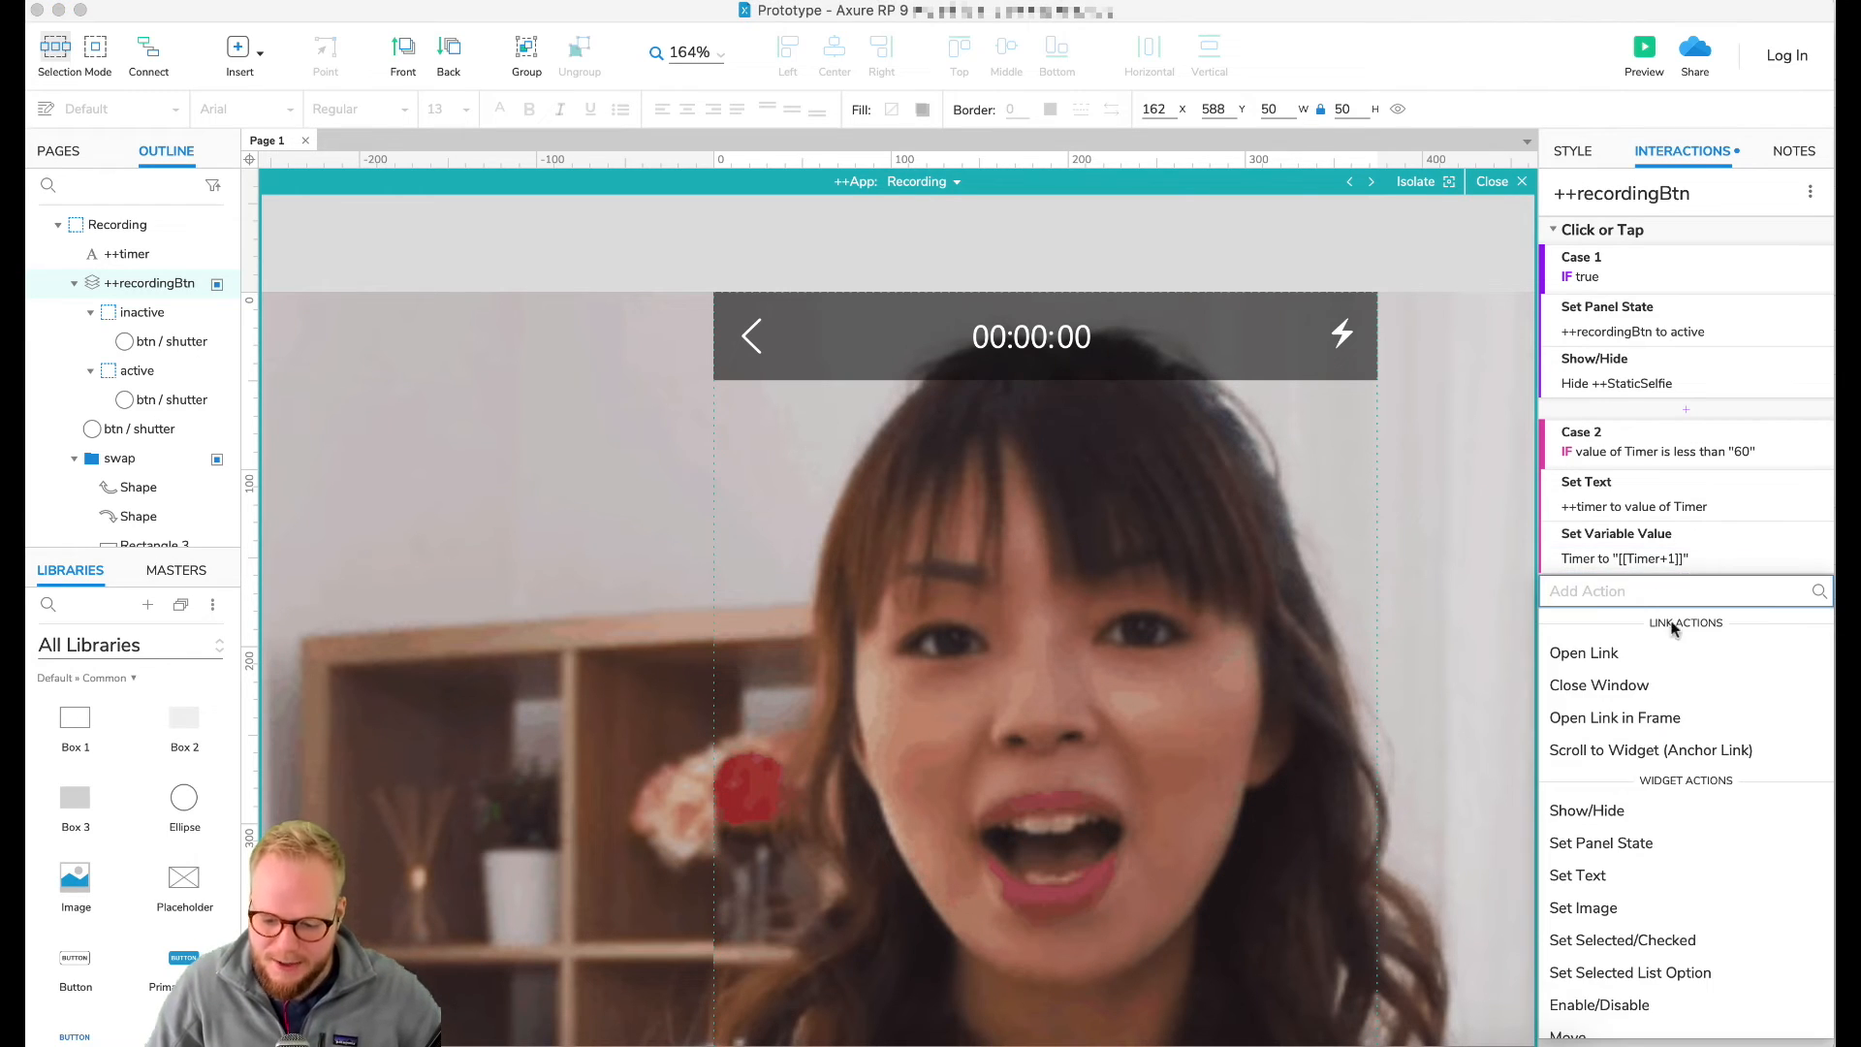
{"action": "scroll", "coordinate": [1648, 926], "scroll_direction": "down", "scroll_amount": 5}
{"action": "scroll", "coordinate": [1647, 926], "scroll_direction": "down", "scroll_amount": 5}
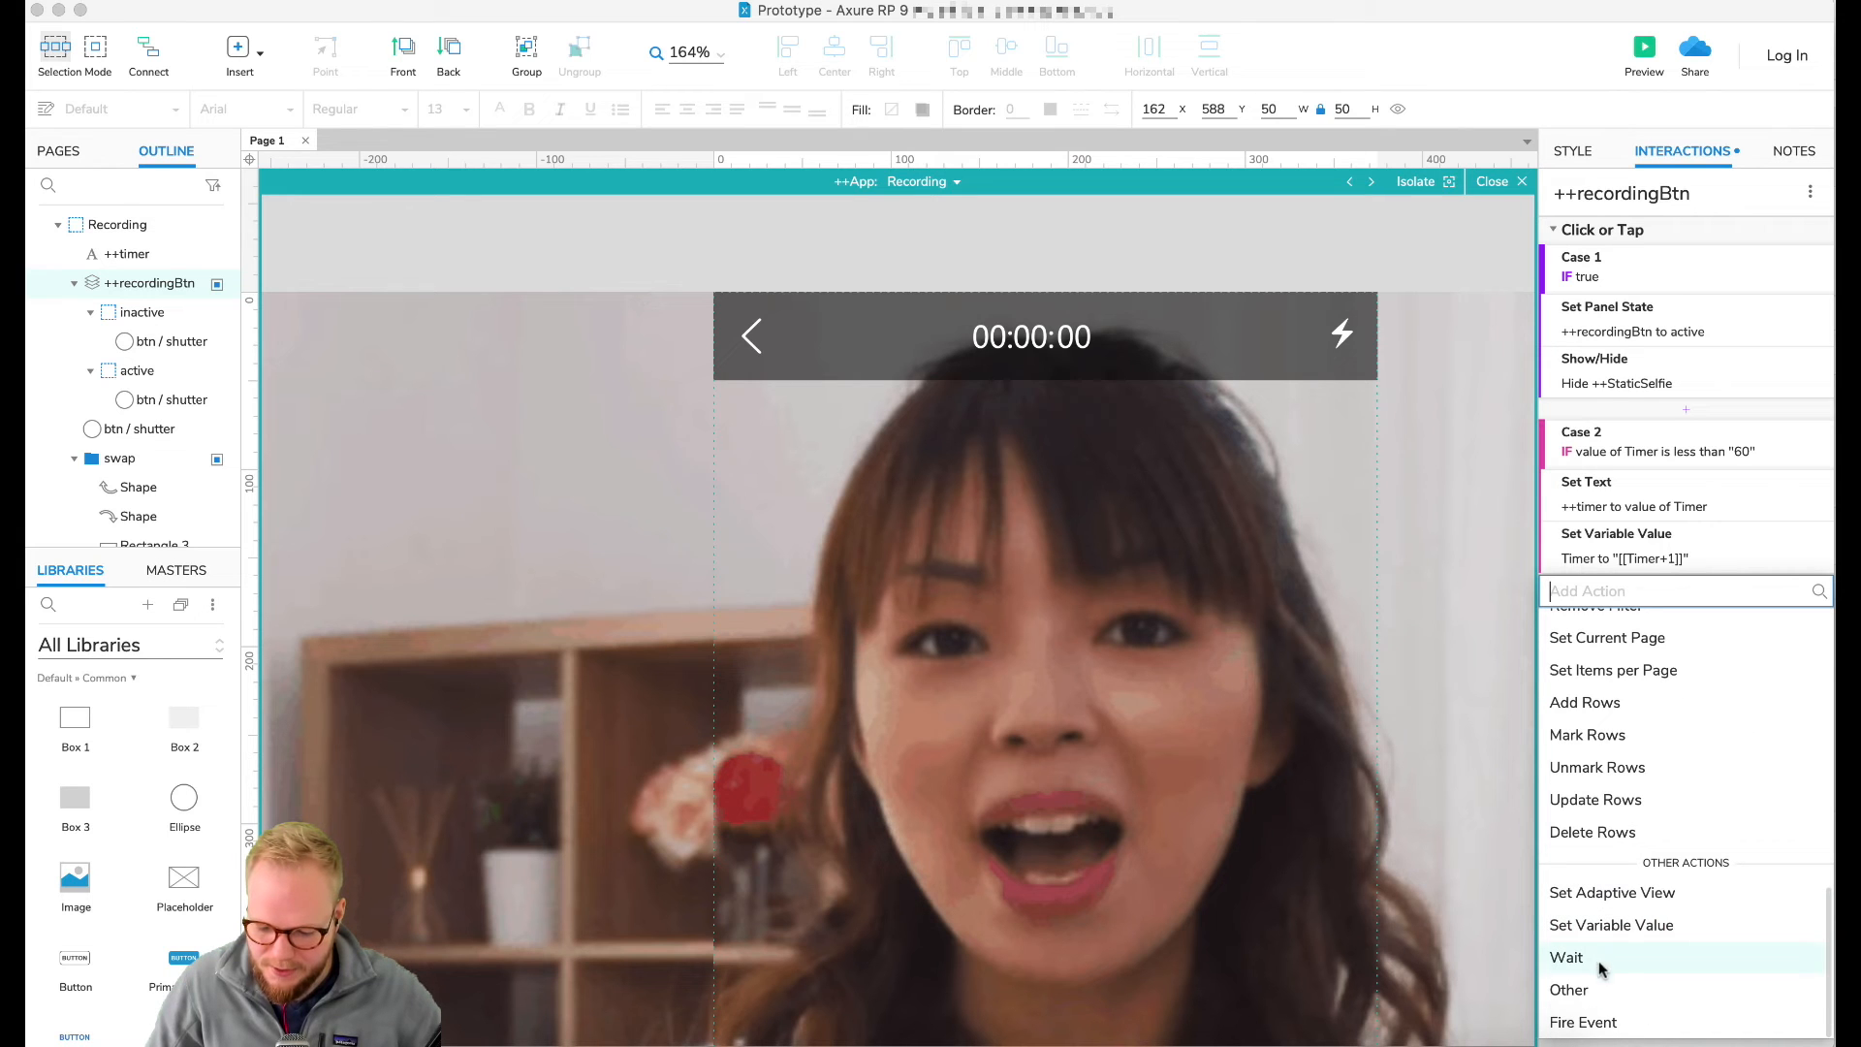
{"action": "left_click", "coordinate": [1607, 1022]}
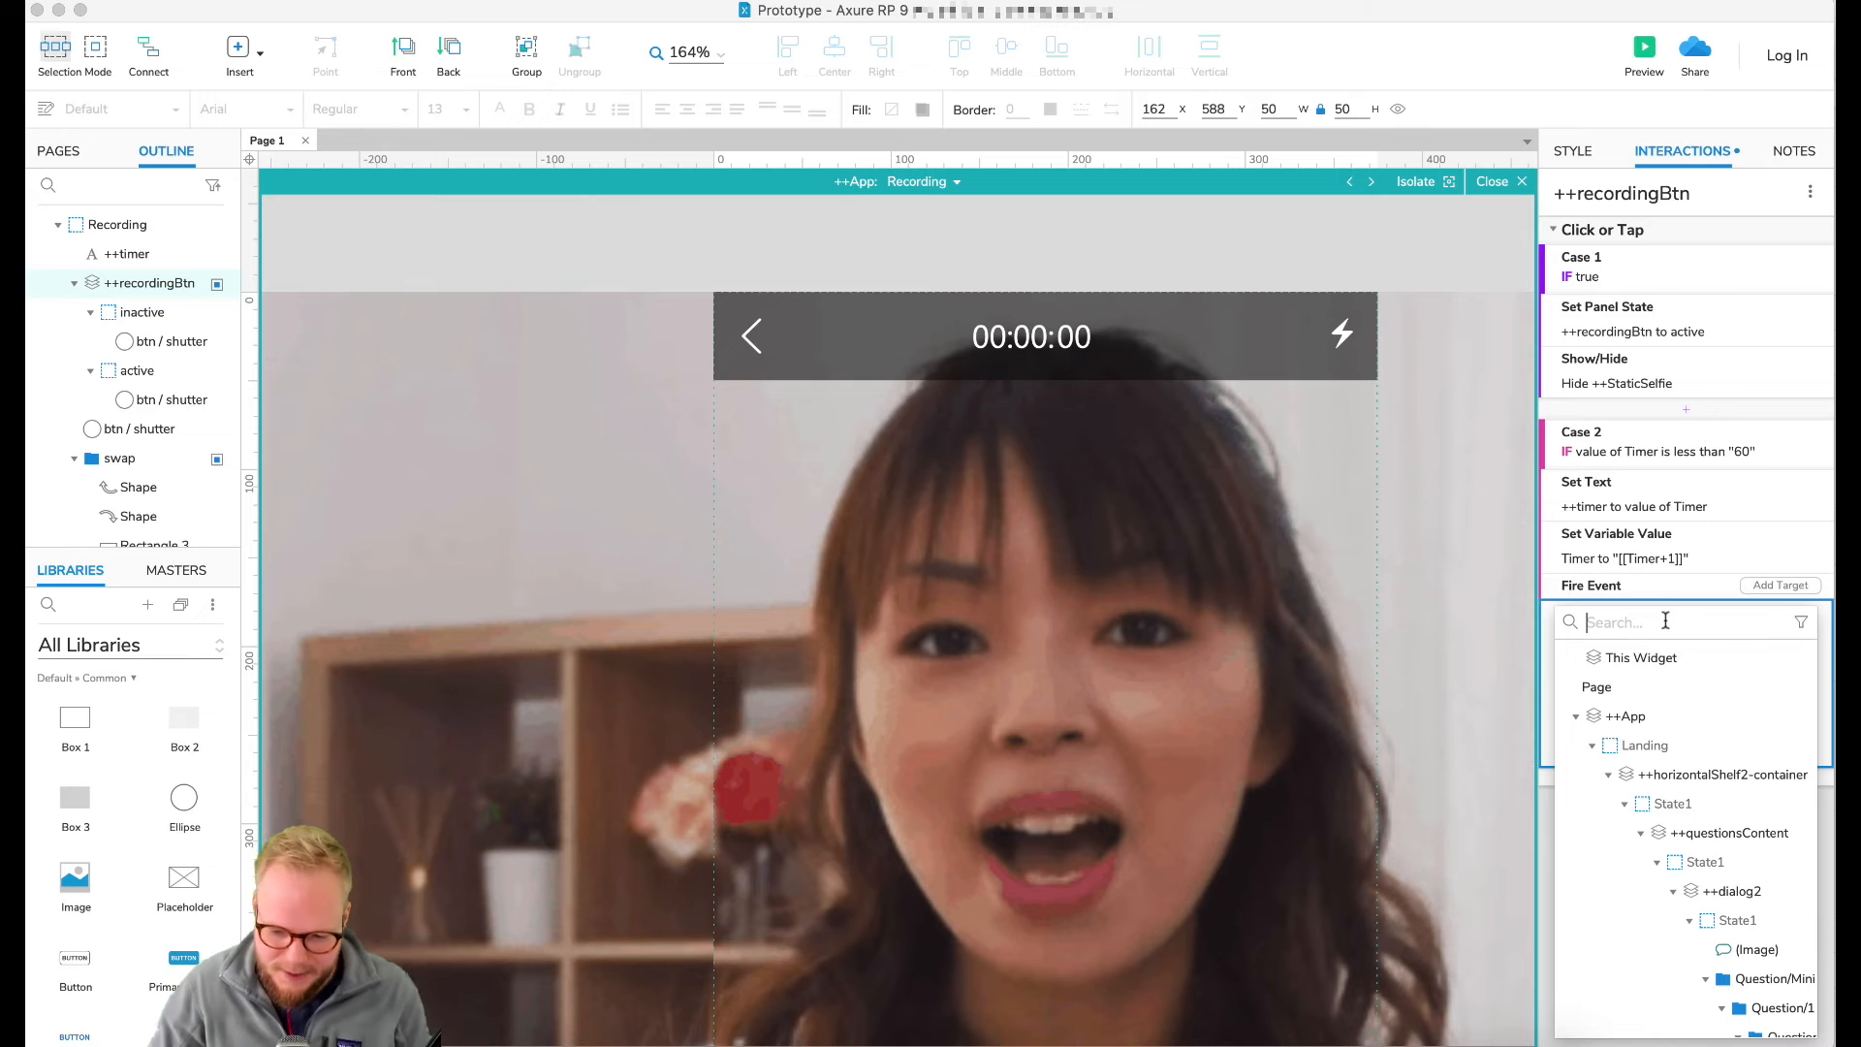
{"action": "type", "text": "recordi"}
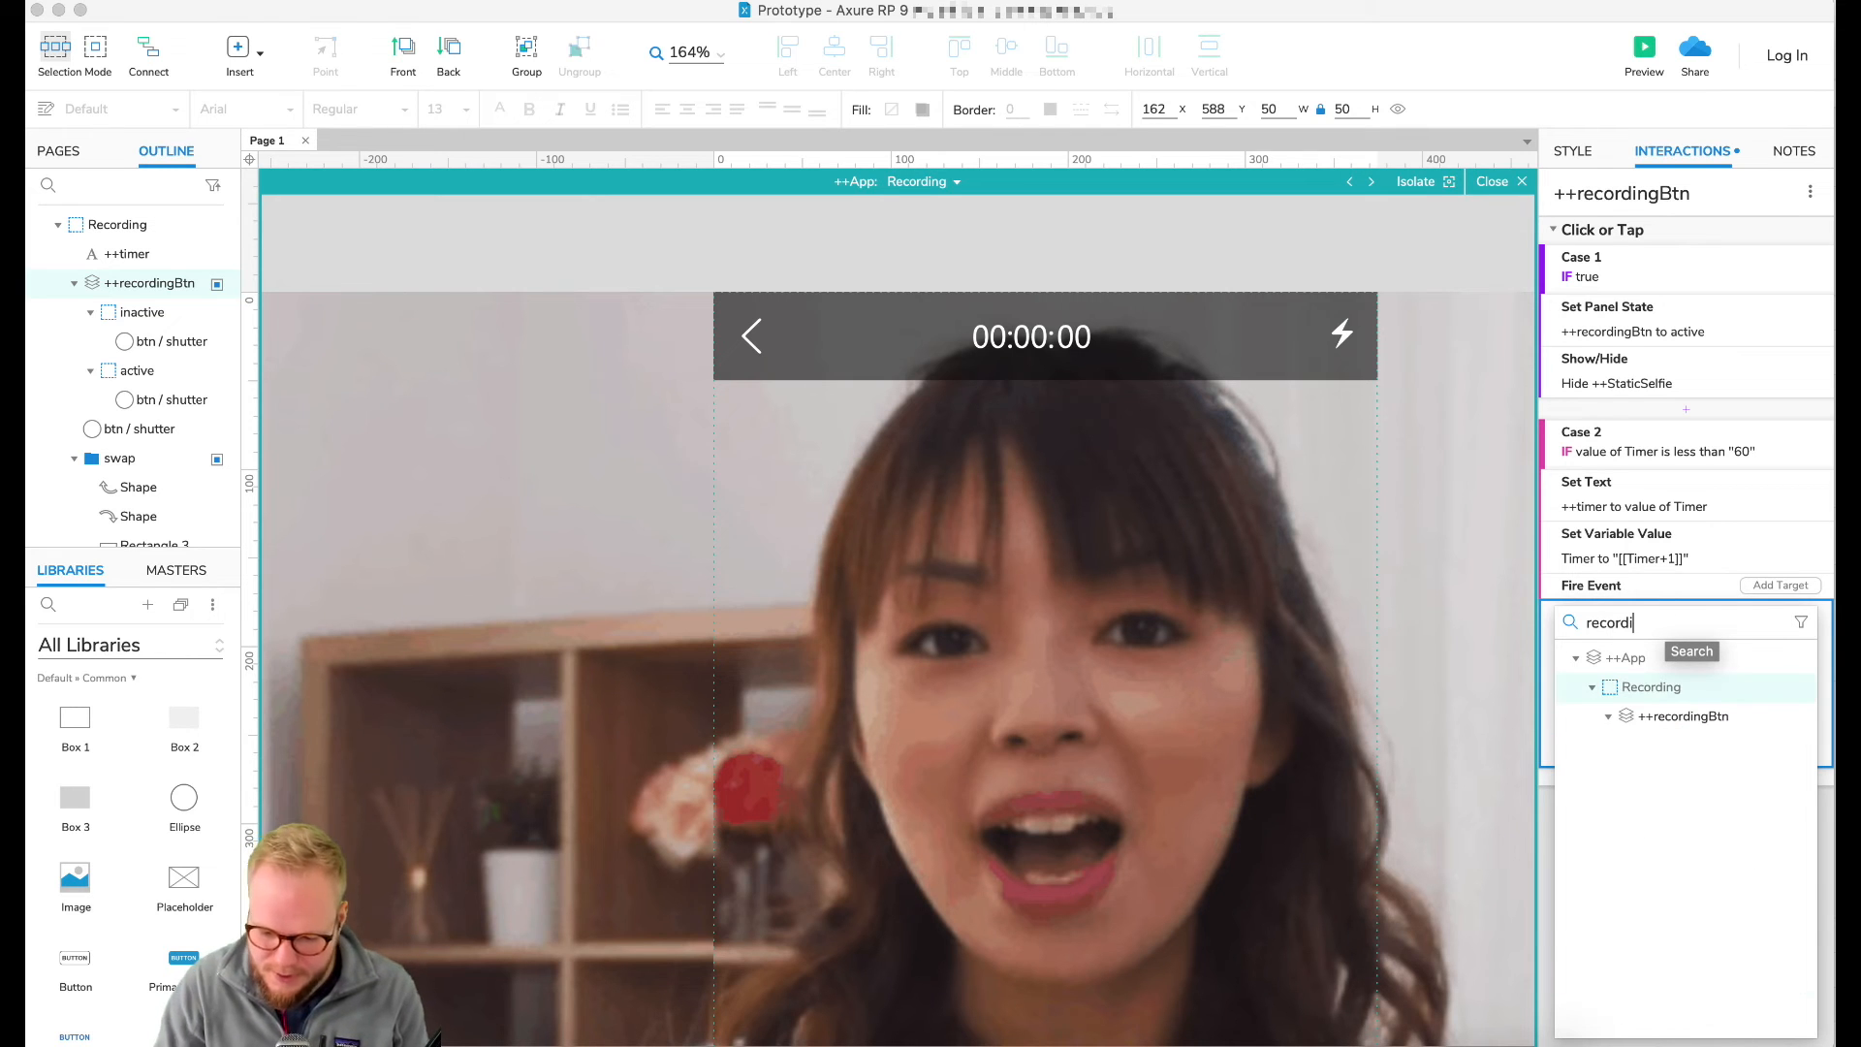
{"action": "left_click", "coordinate": [1692, 717]}
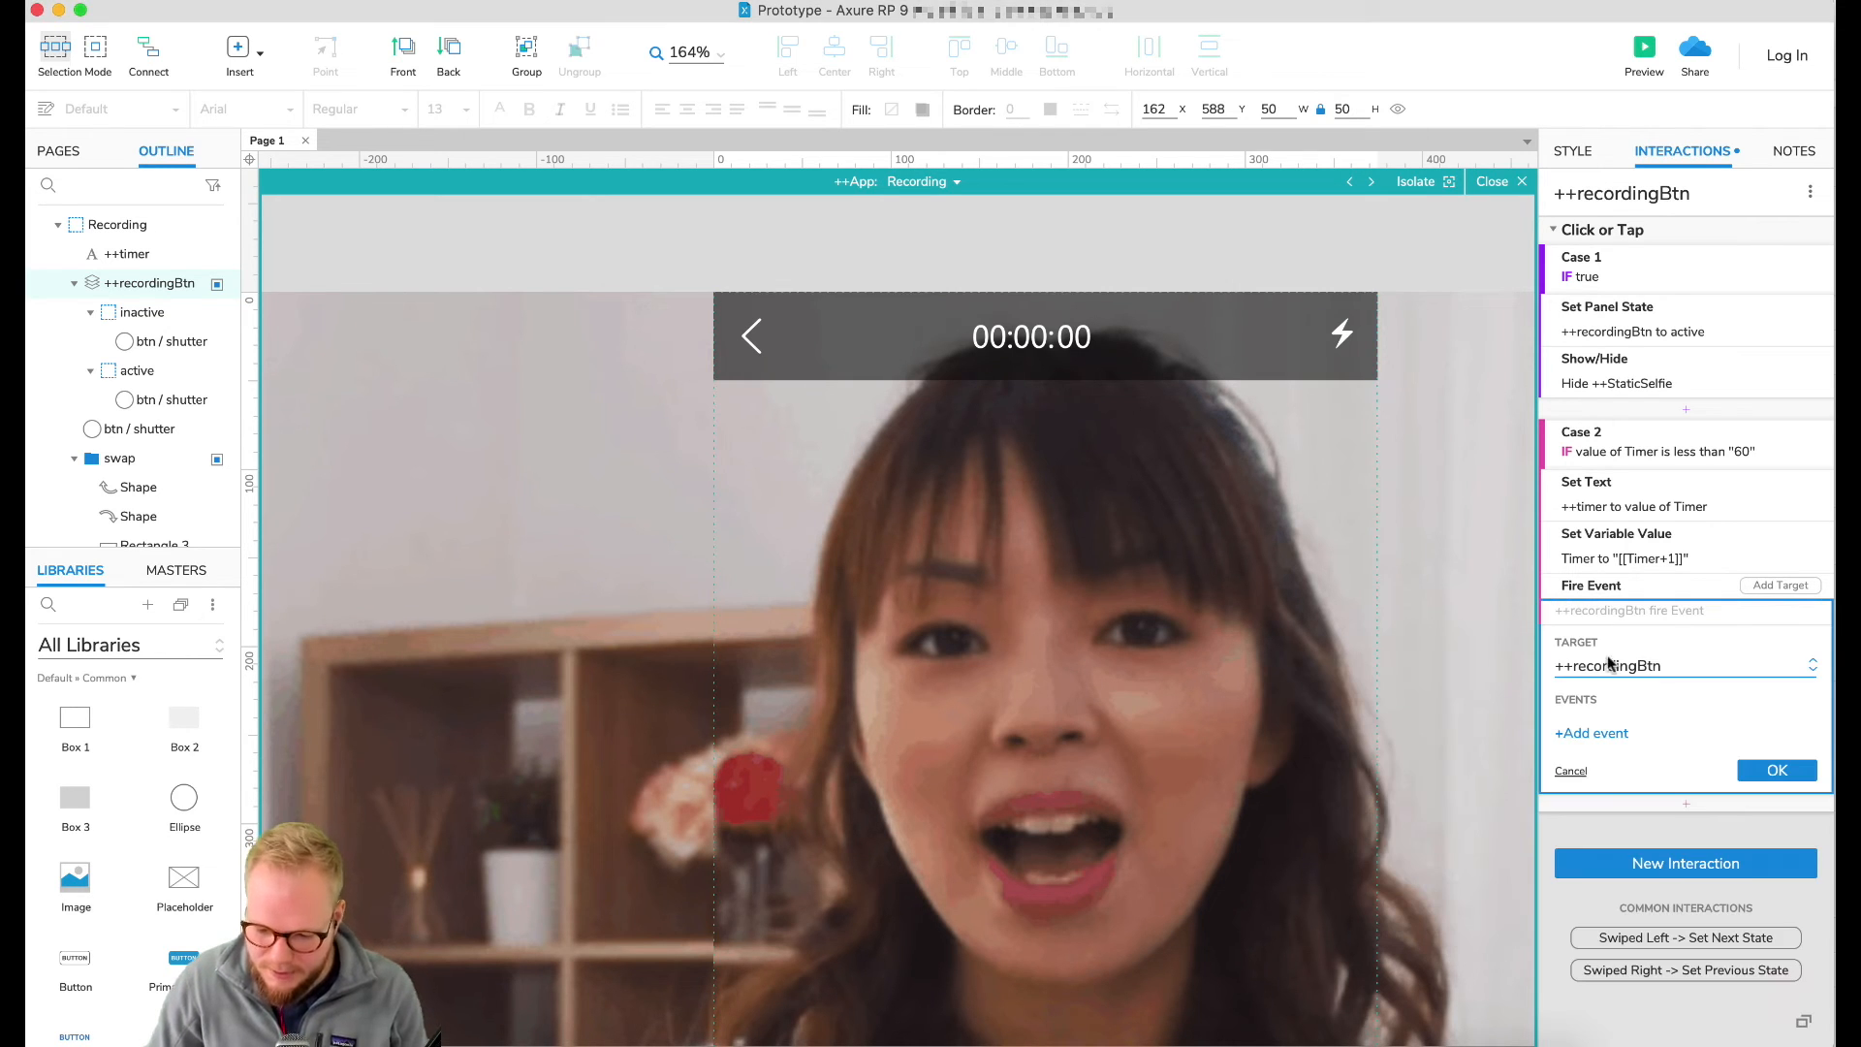
{"action": "left_click", "coordinate": [1610, 737]}
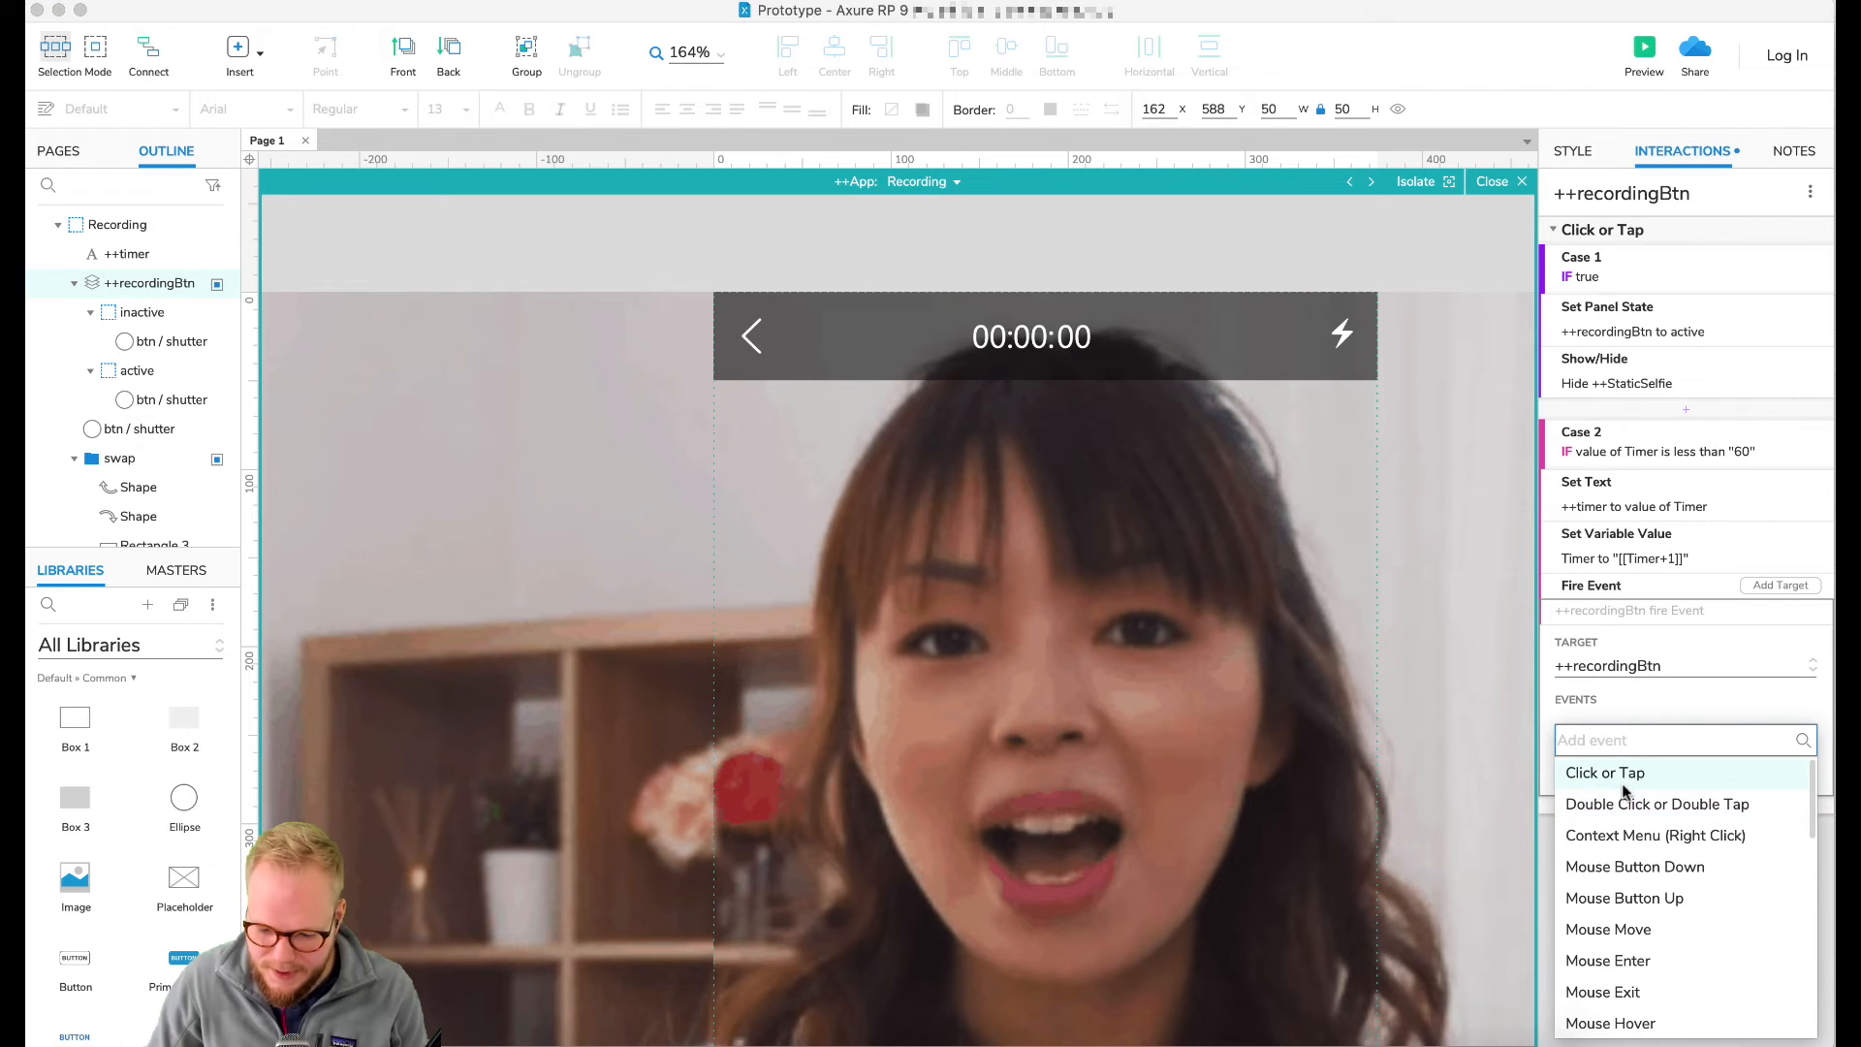
{"action": "left_click", "coordinate": [1620, 773]}
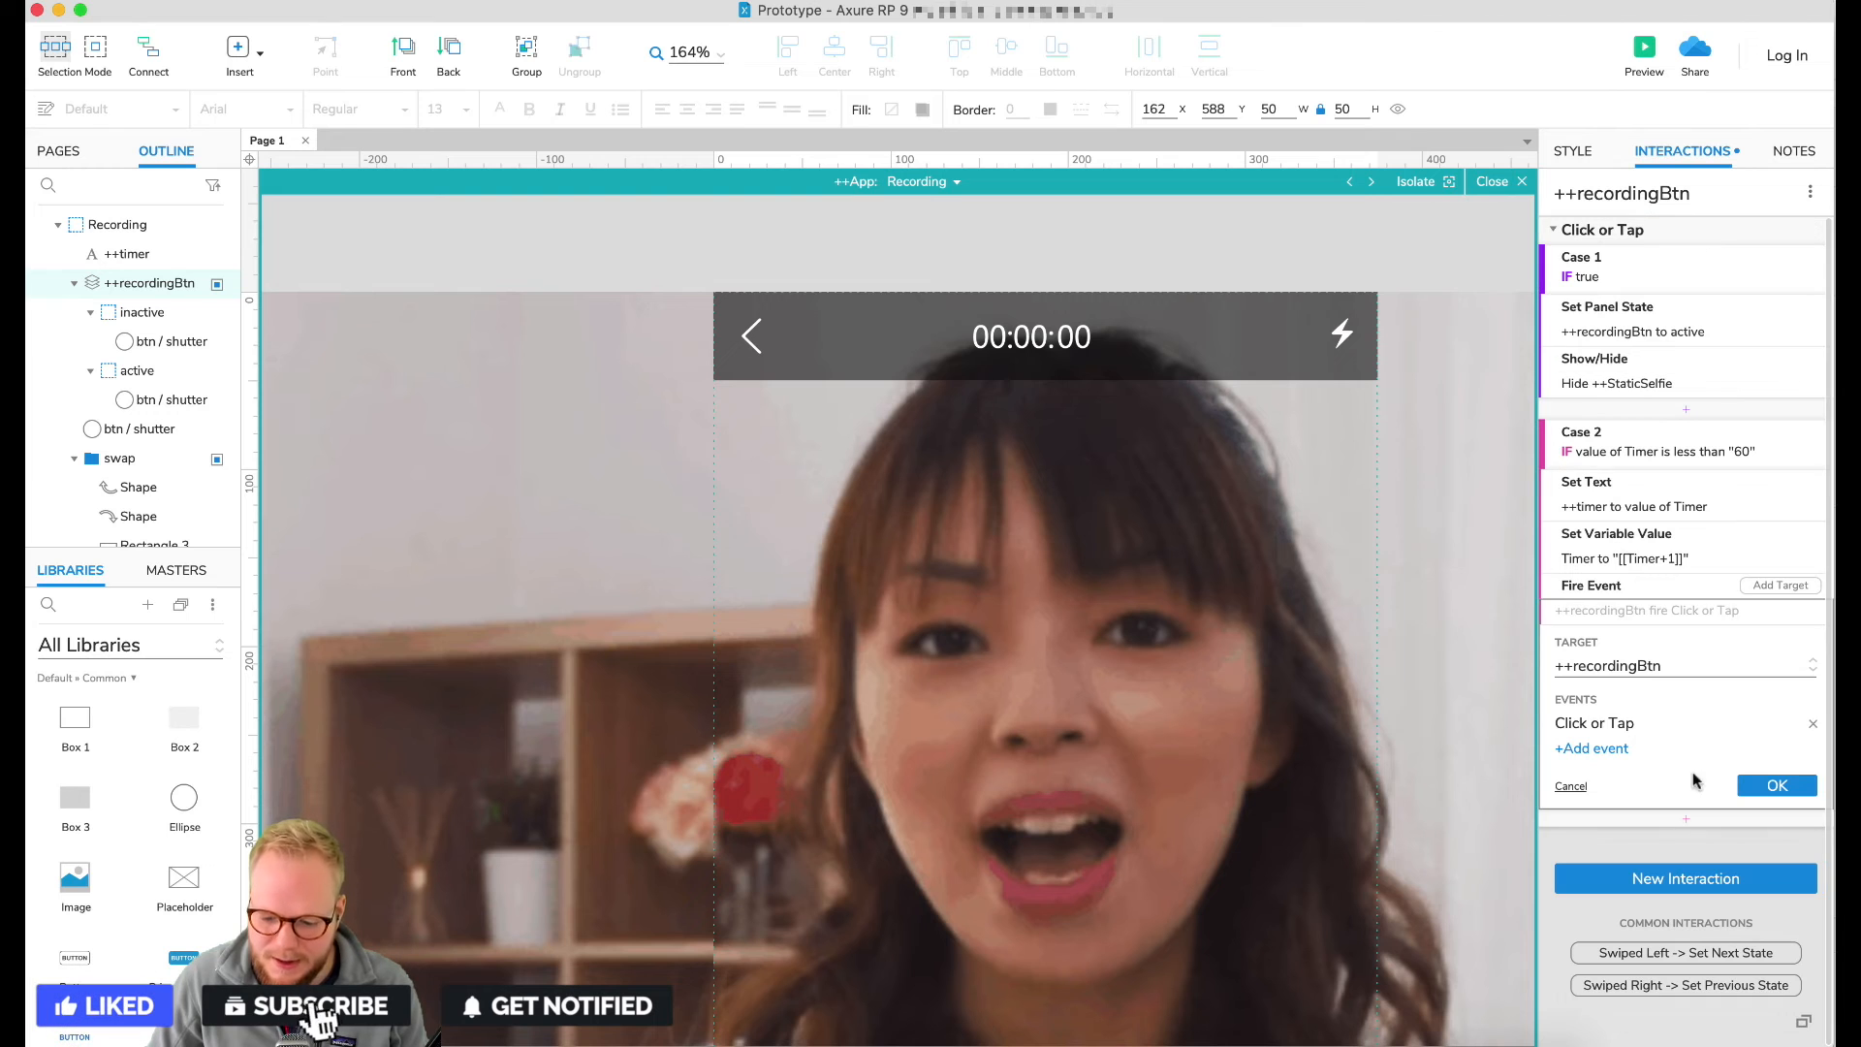
{"action": "left_click", "coordinate": [1775, 785]}
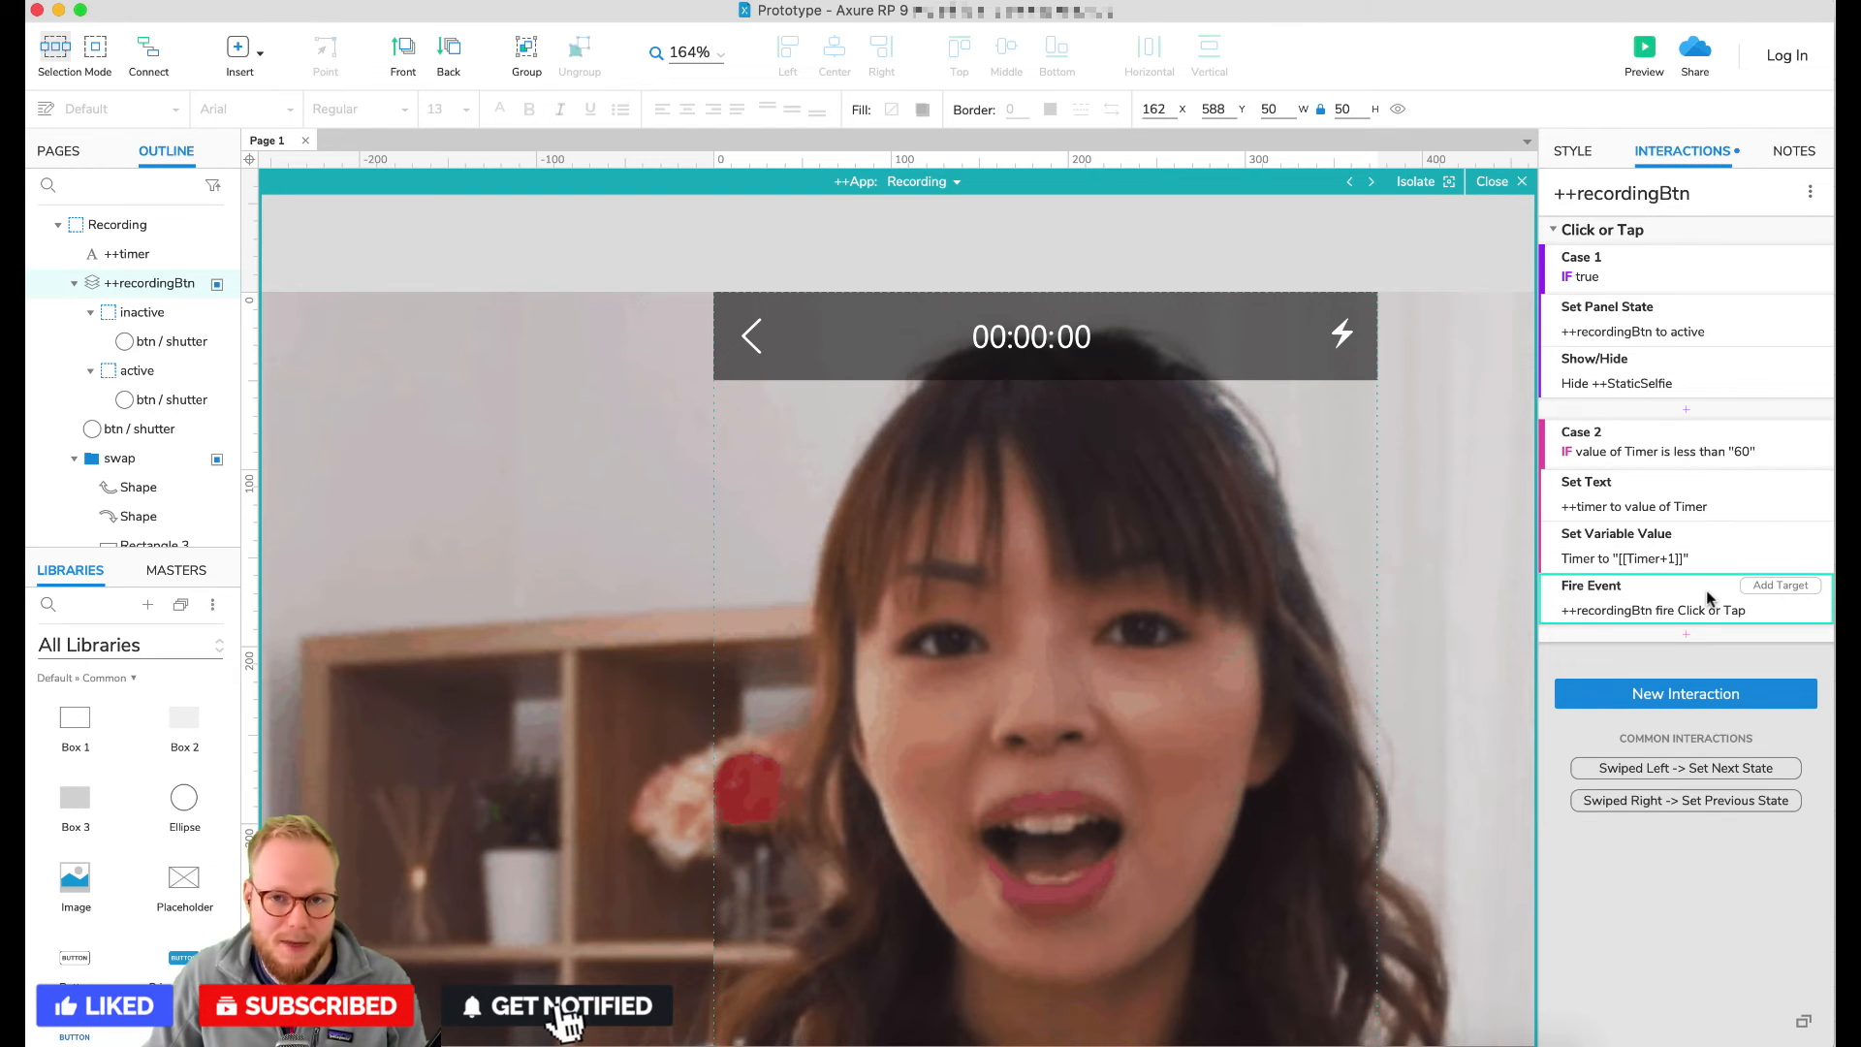
{"action": "left_click", "coordinate": [1720, 537]}
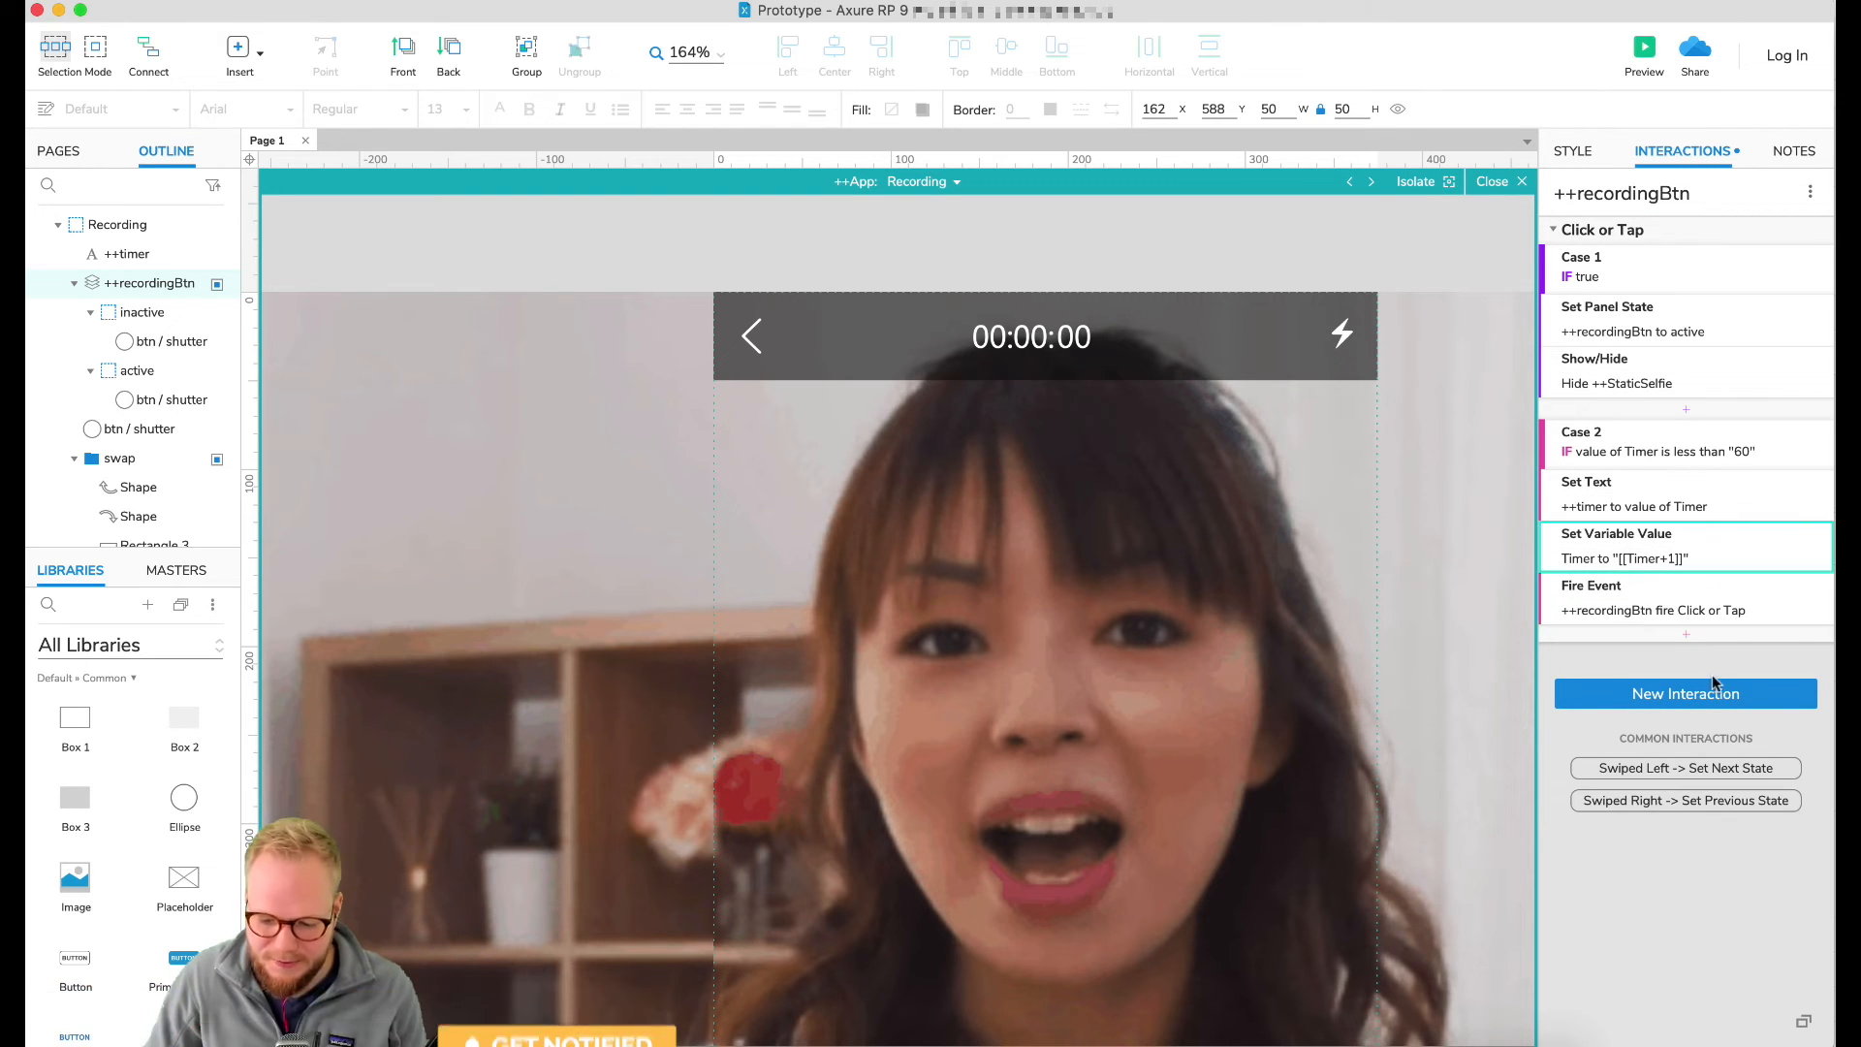
Step: Add a 1000 ms Wait action to Case 2 of ++recordingBtn and place it before the Fire Event action
{"action": "left_click", "coordinate": [1701, 637]}
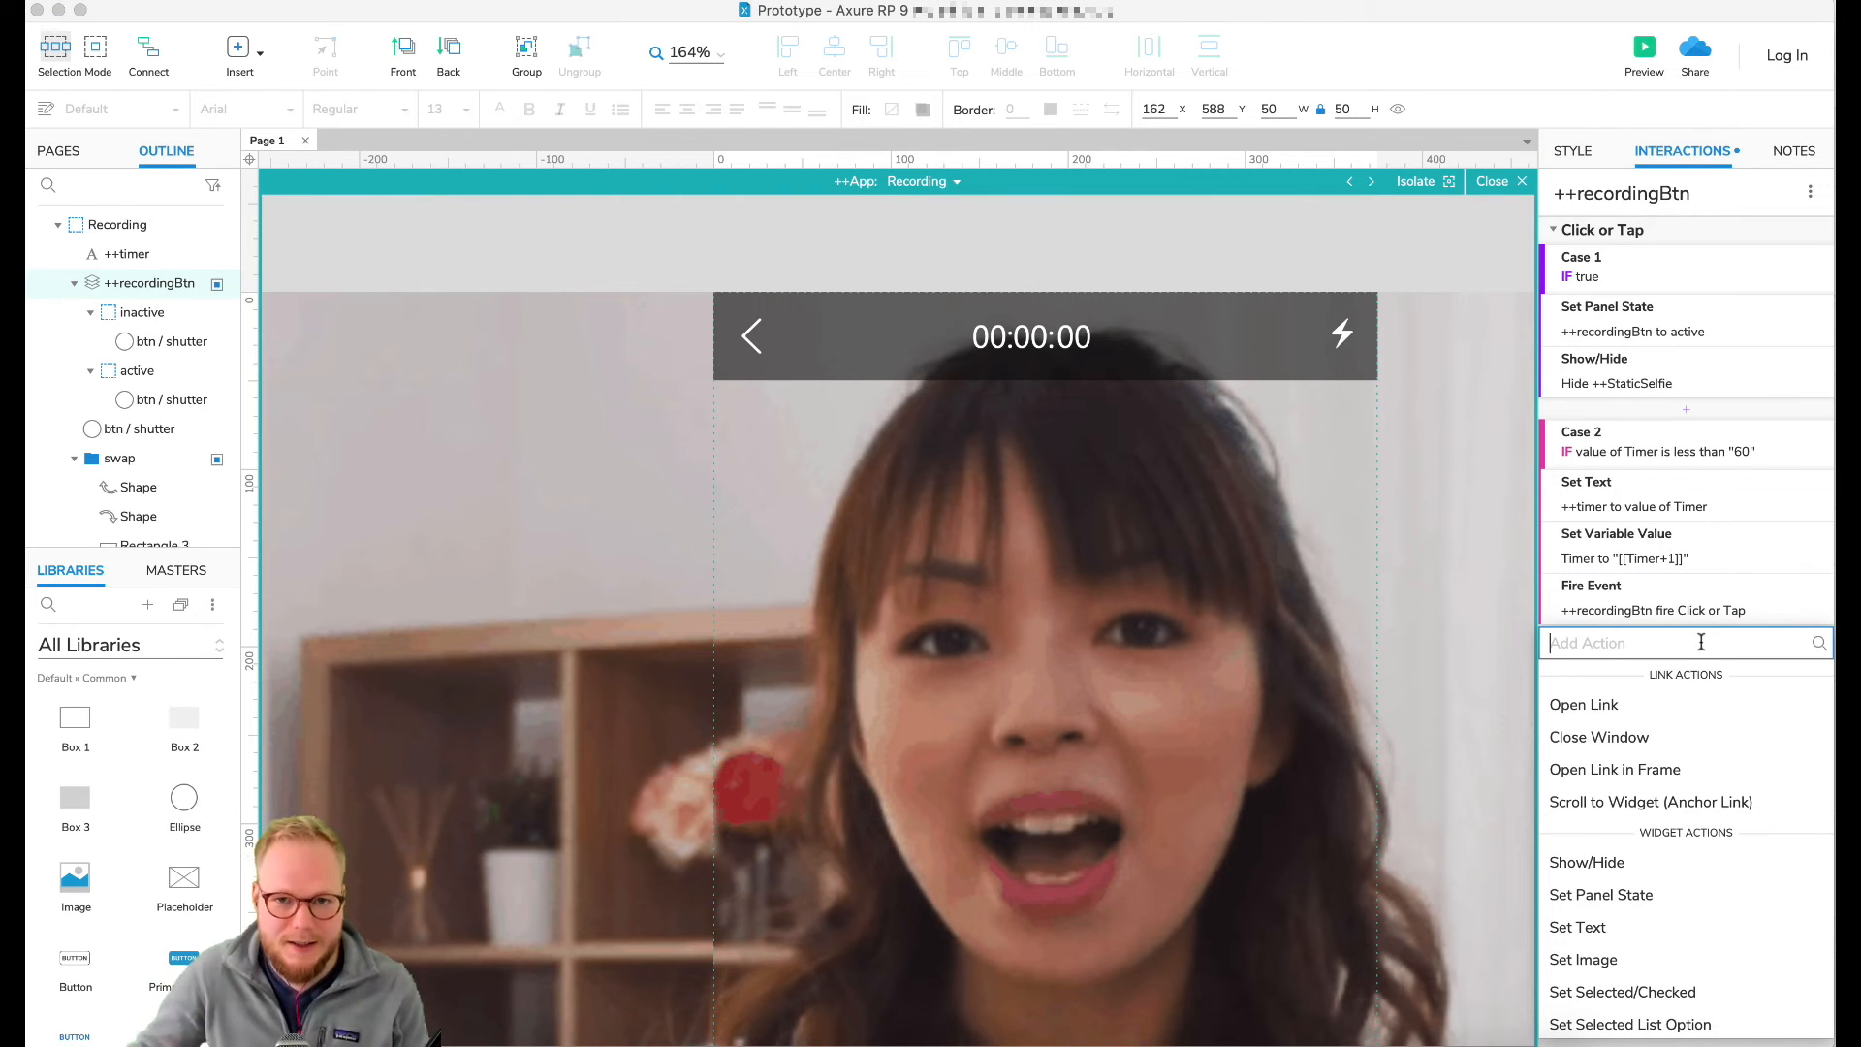
{"action": "scroll", "coordinate": [1648, 776], "scroll_direction": "down", "scroll_amount": 10}
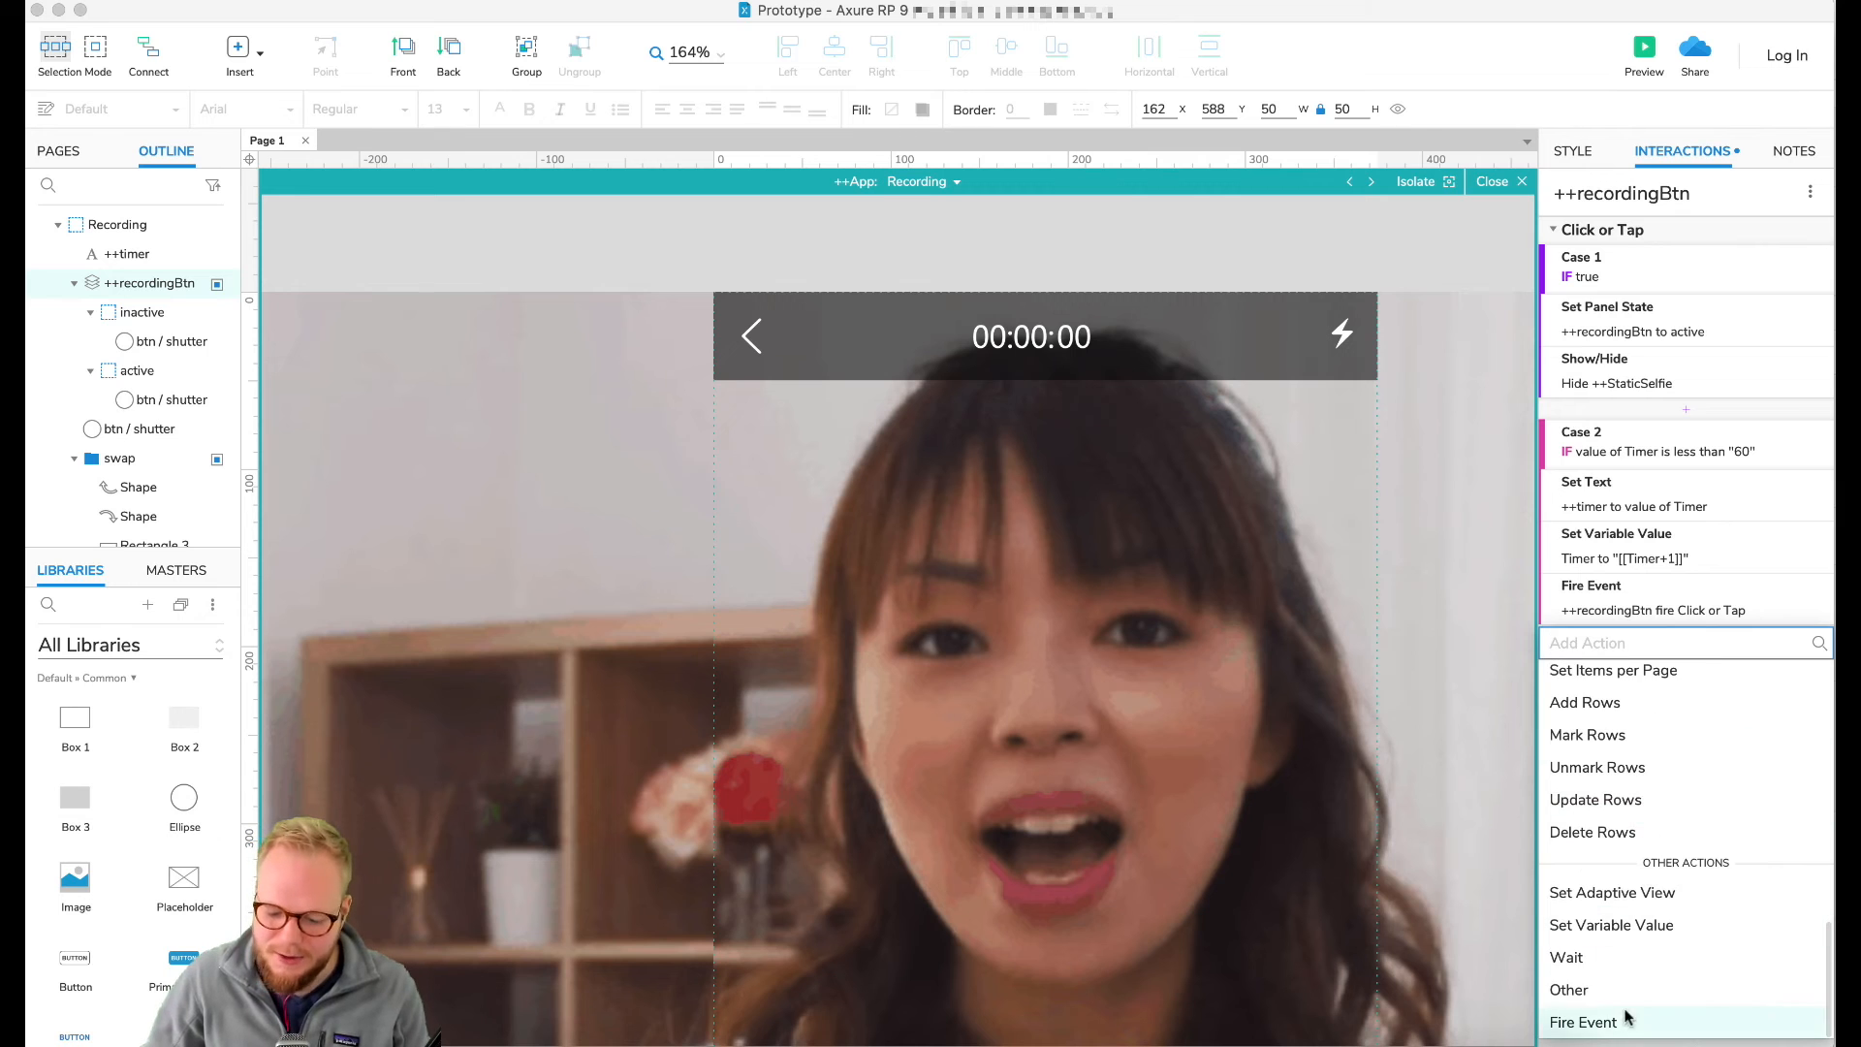
{"action": "left_click", "coordinate": [1614, 959]}
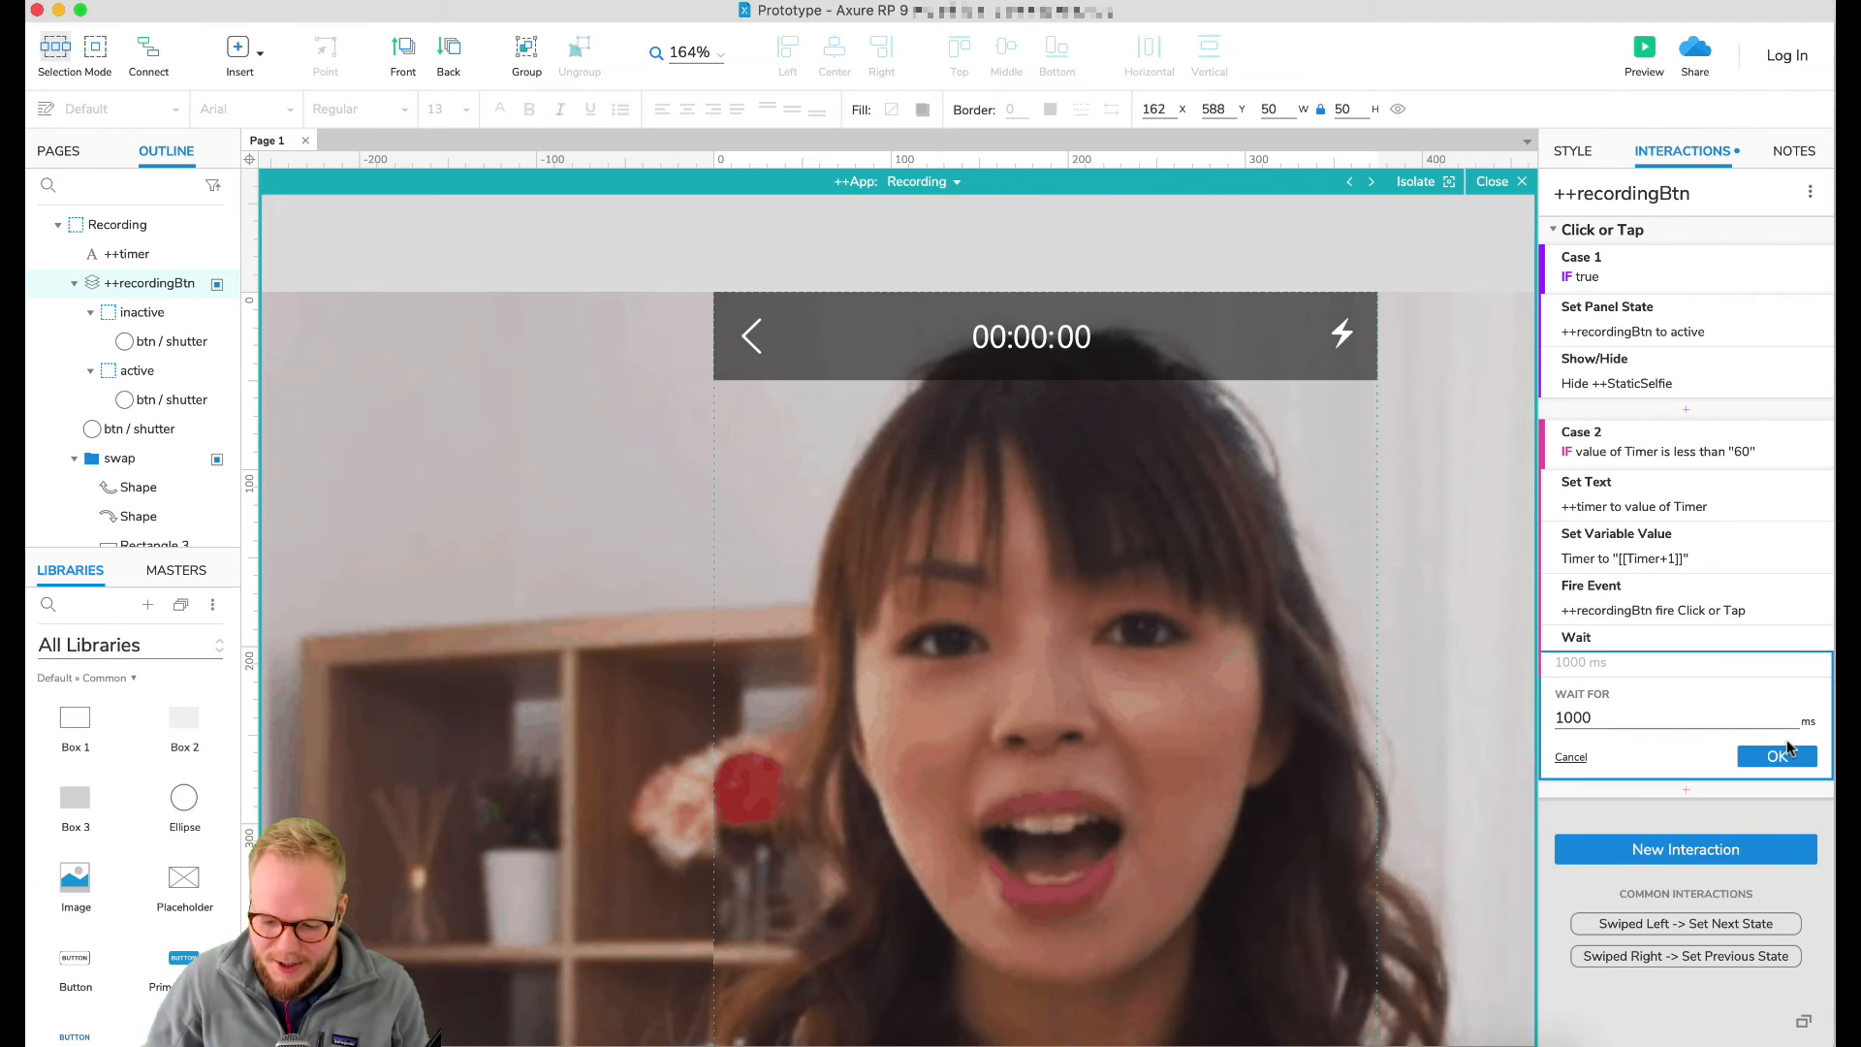
{"action": "left_click", "coordinate": [1787, 753]}
{"action": "left_click_drag", "start_coordinate": [1632, 582], "coordinate": [1645, 590]}
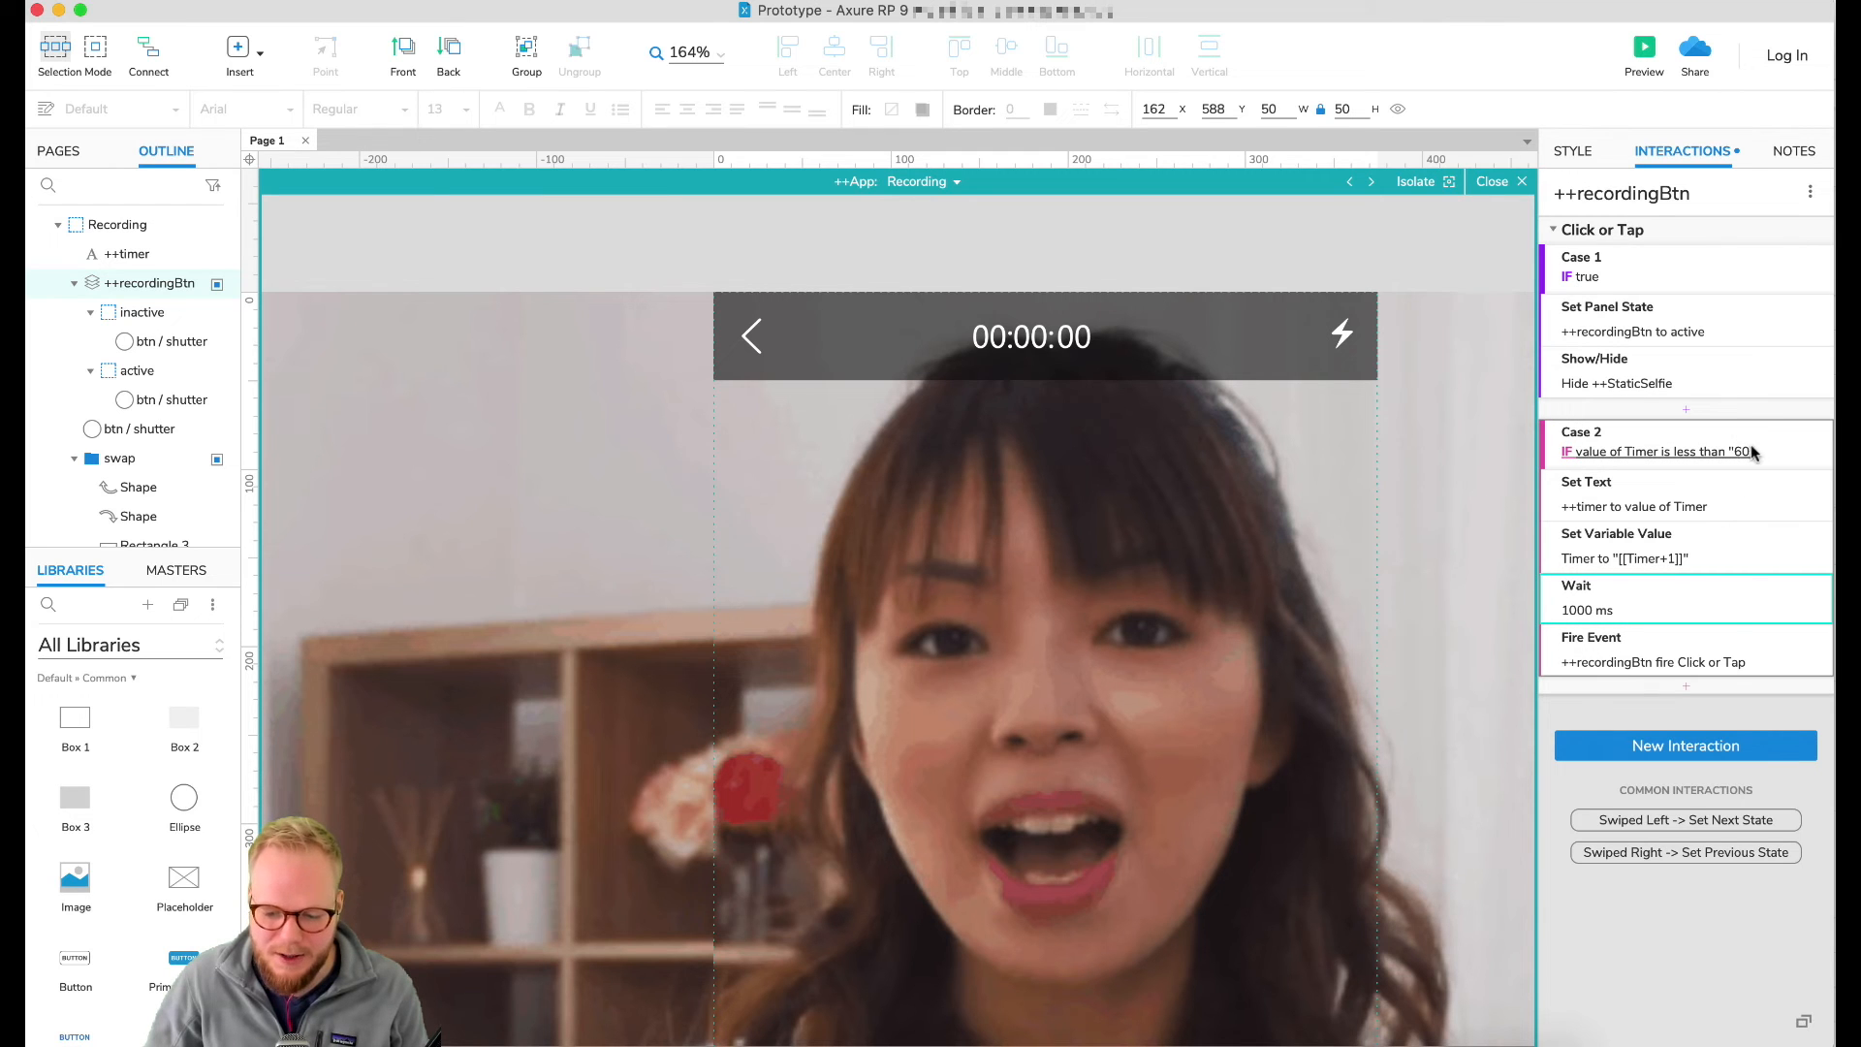
Step: Preview the prototype, open the client management tips question and start a recording to check the timer's pace
{"action": "left_click", "coordinate": [1645, 48]}
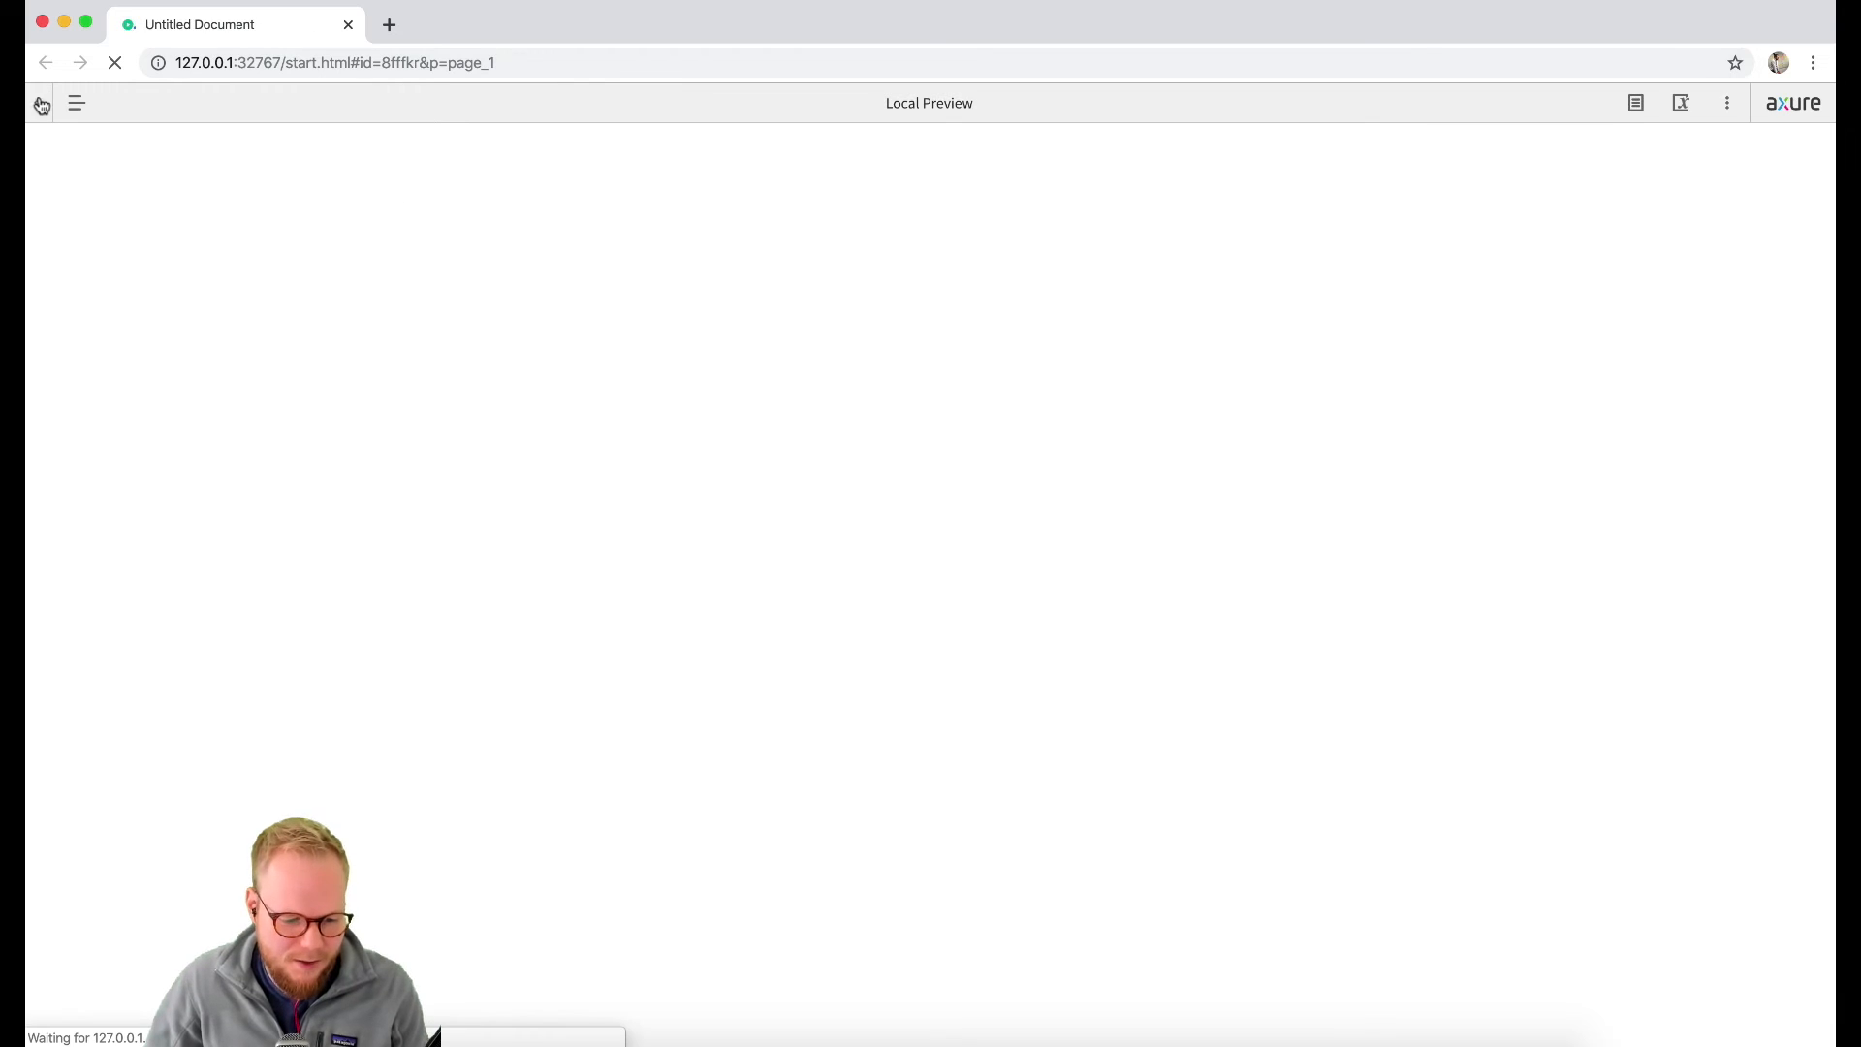
{"action": "left_click", "coordinate": [41, 105]}
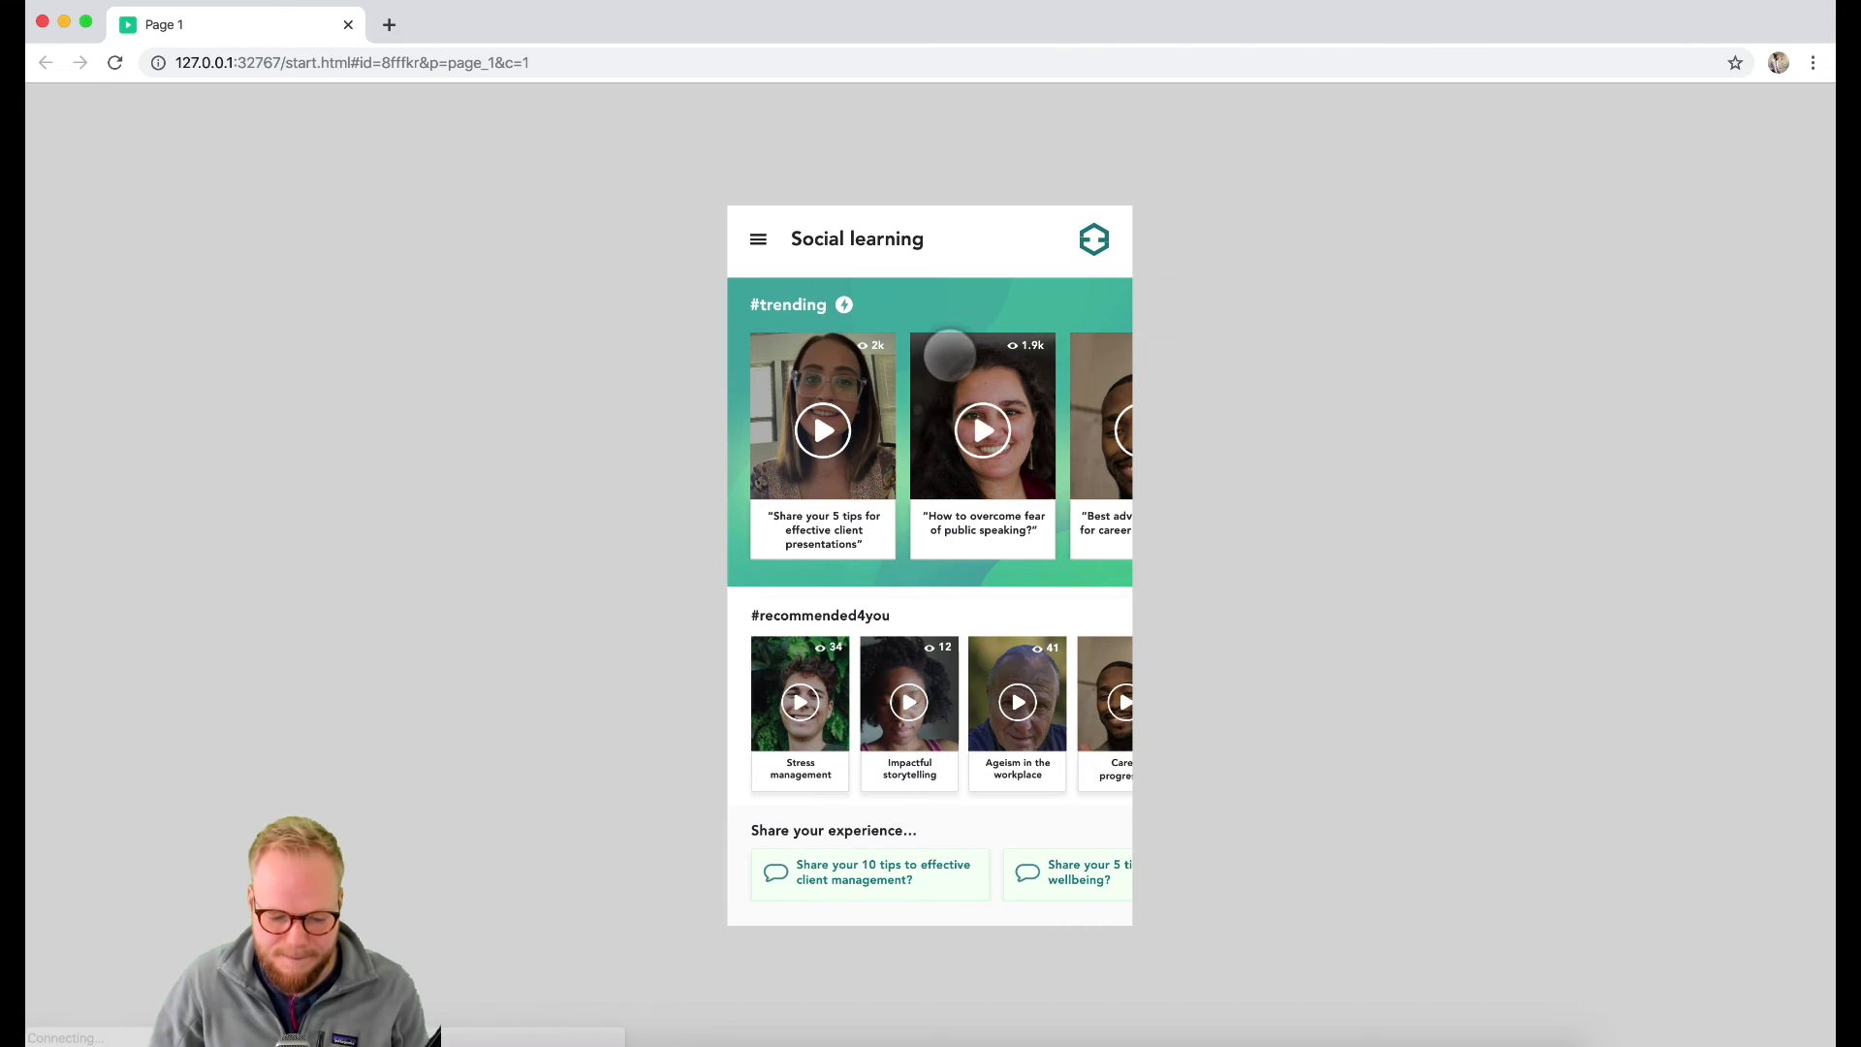
{"action": "left_click", "coordinate": [877, 878]}
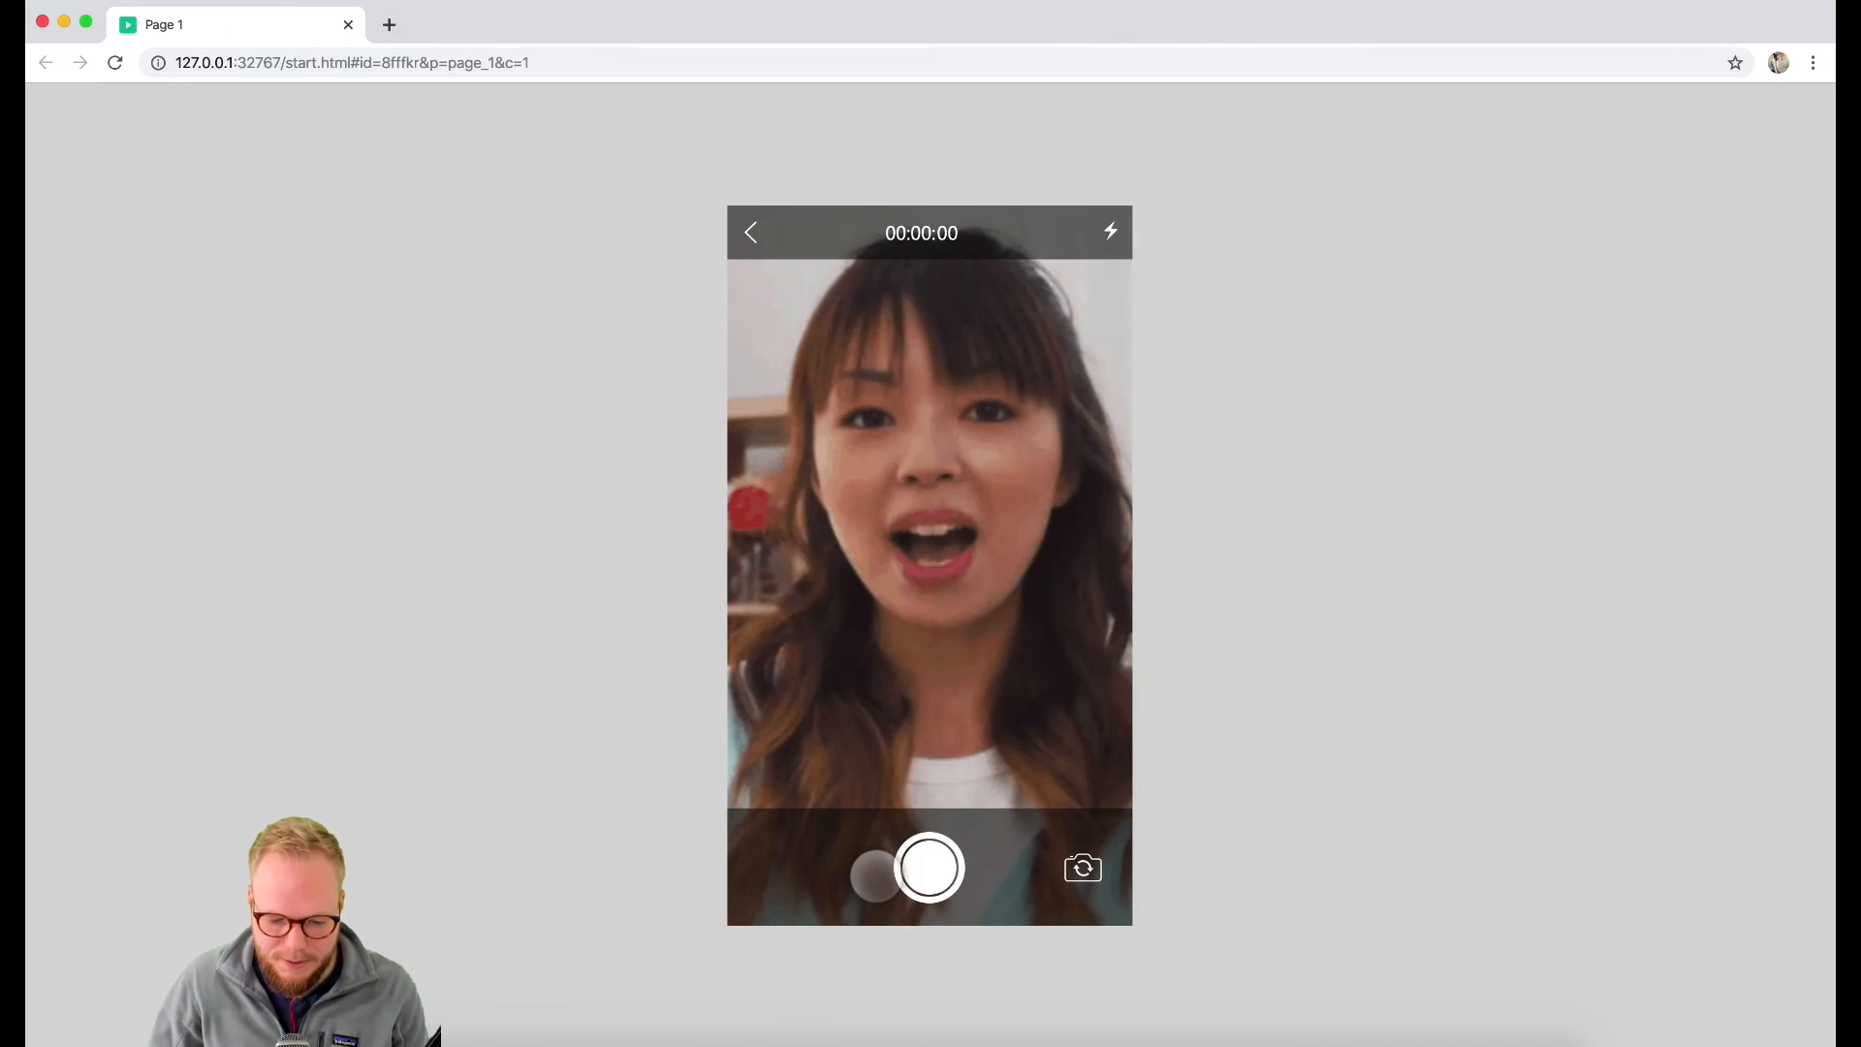
{"action": "left_click", "coordinate": [928, 867]}
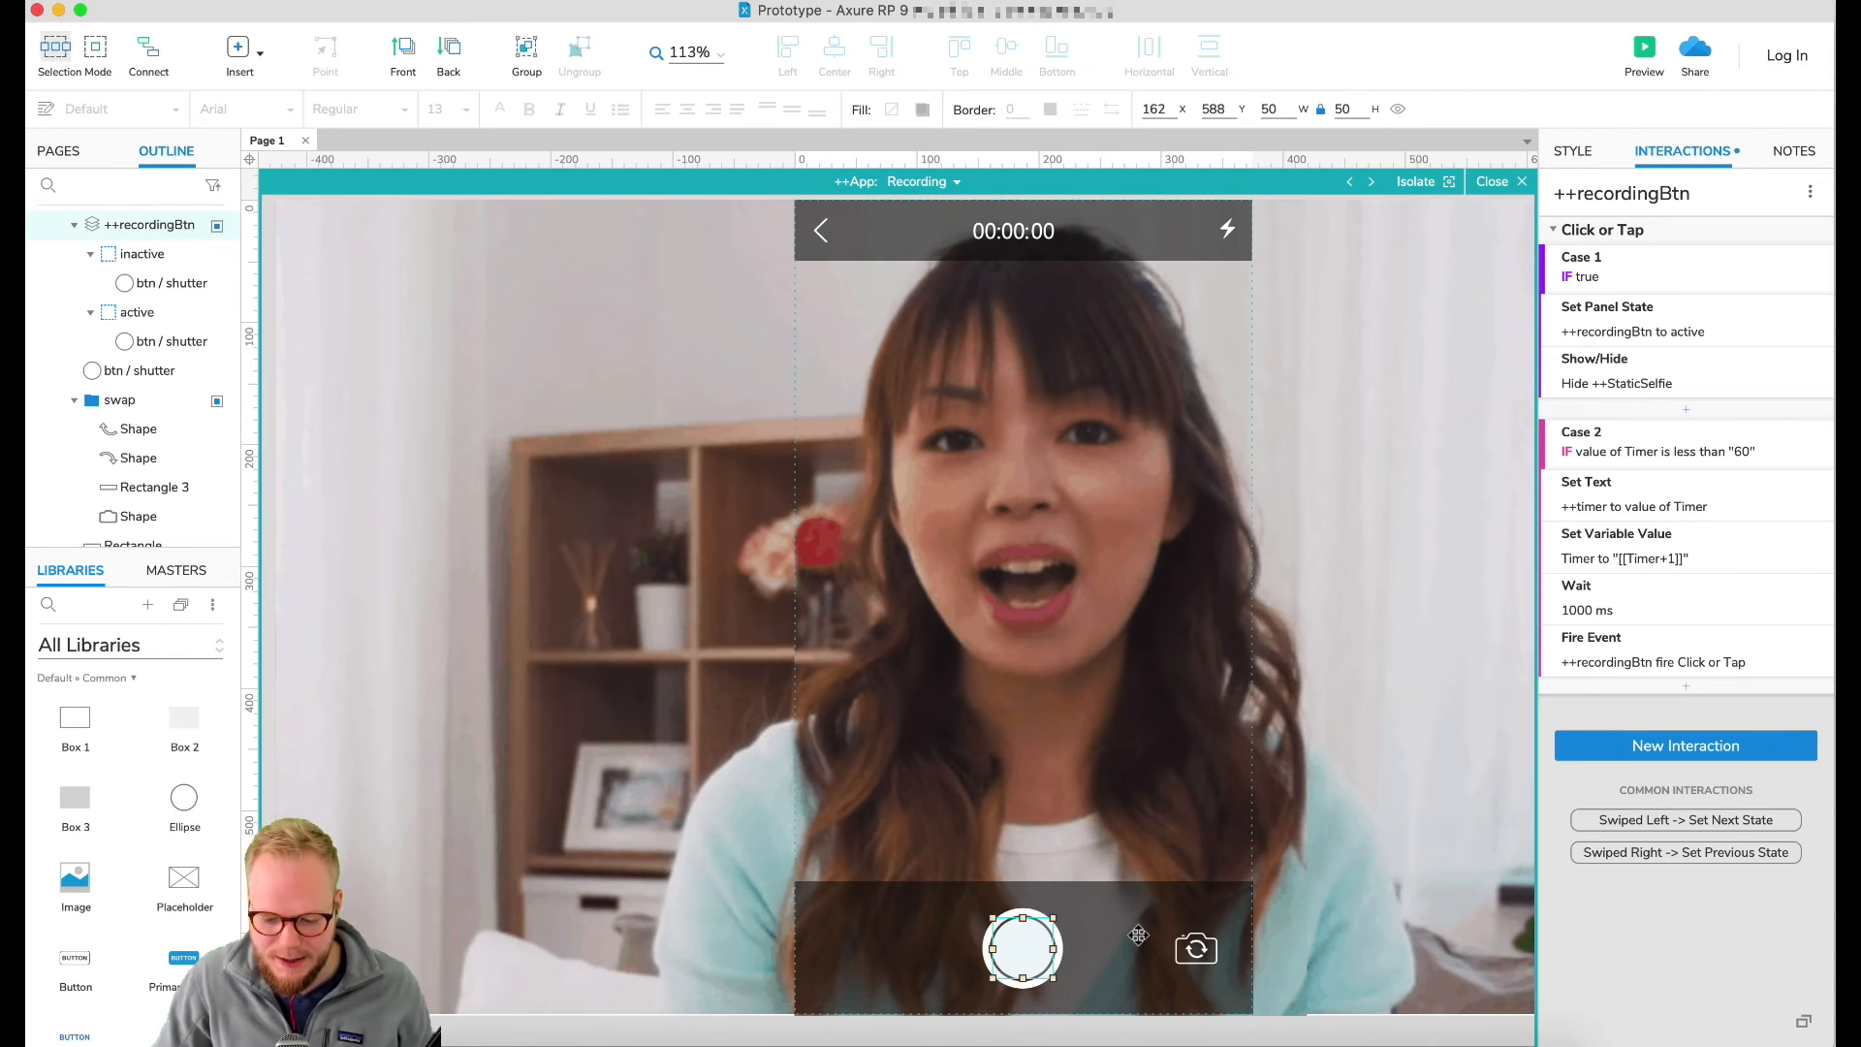
Step: Duplicate the ++recordingBtn panel and place the copy just below and beside the original at about X 220, Y 646
{"action": "scroll", "coordinate": [1377, 790], "scroll_direction": "down", "scroll_amount": 1}
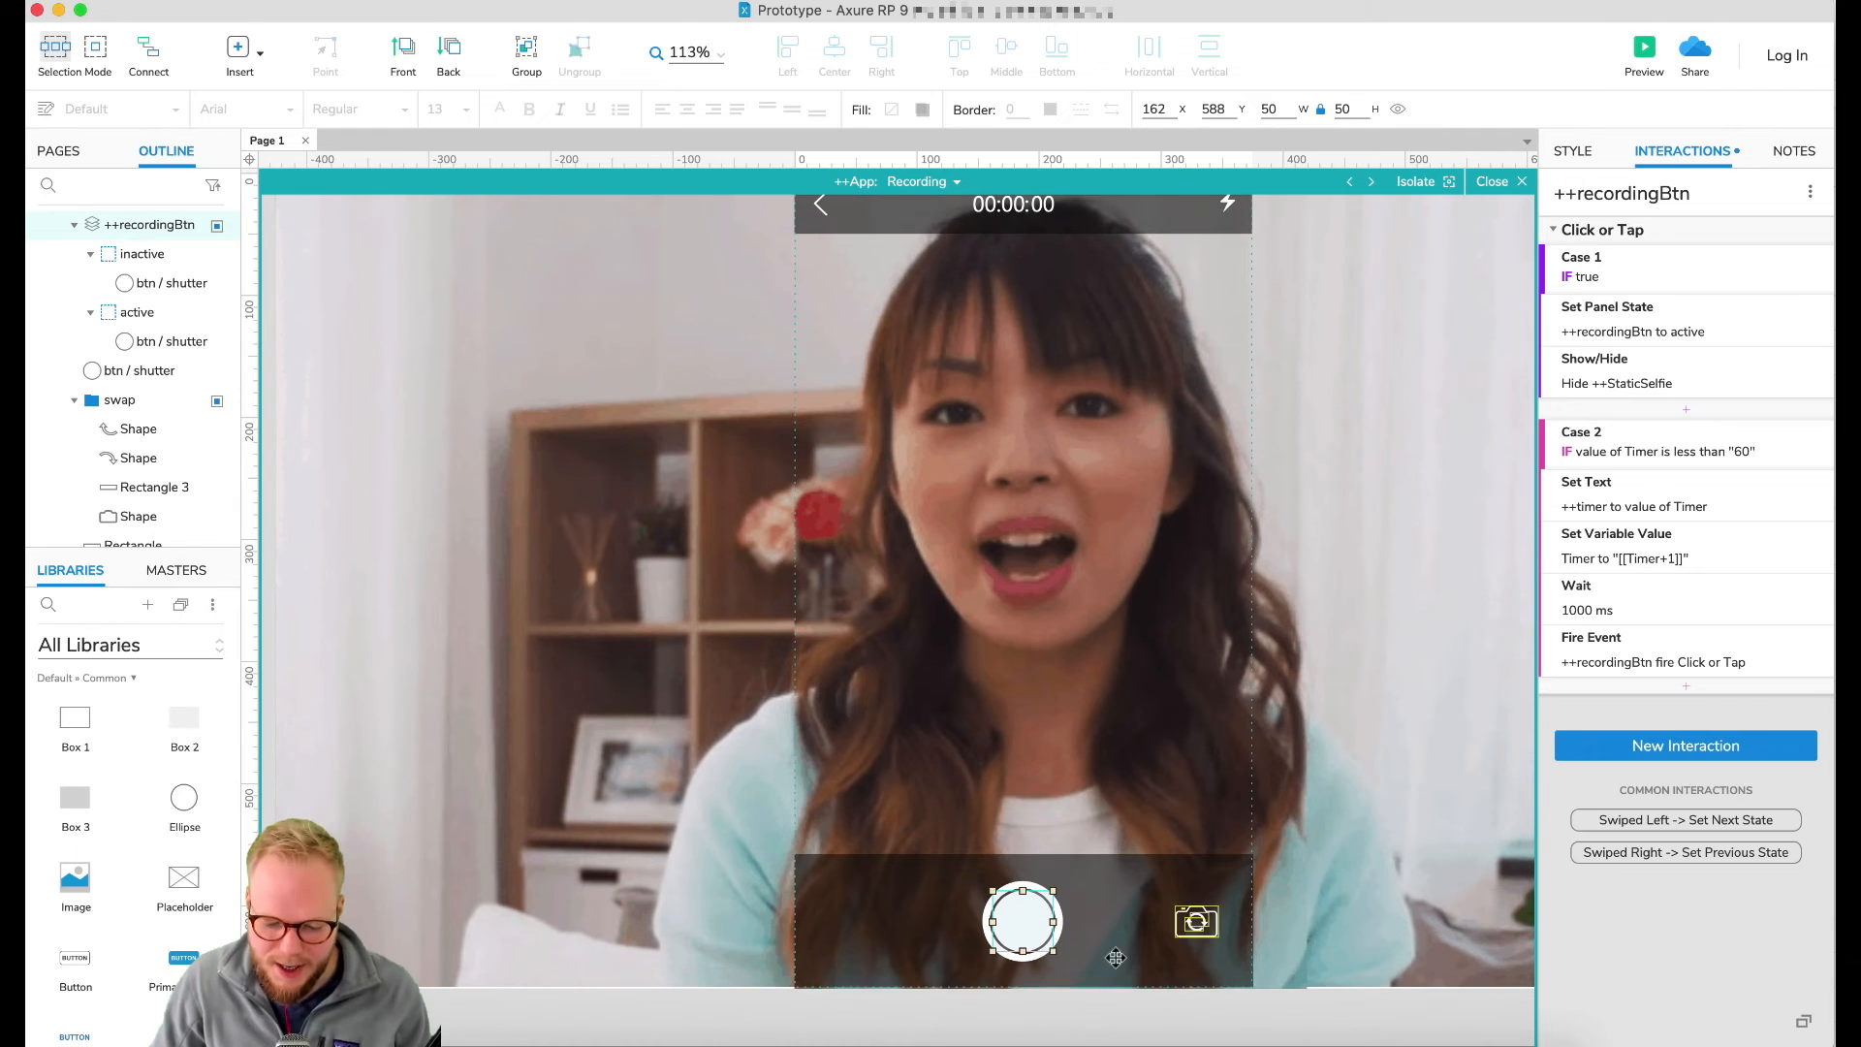
{"action": "left_click", "coordinate": [1069, 1002]}
{"action": "left_click", "coordinate": [1027, 923]}
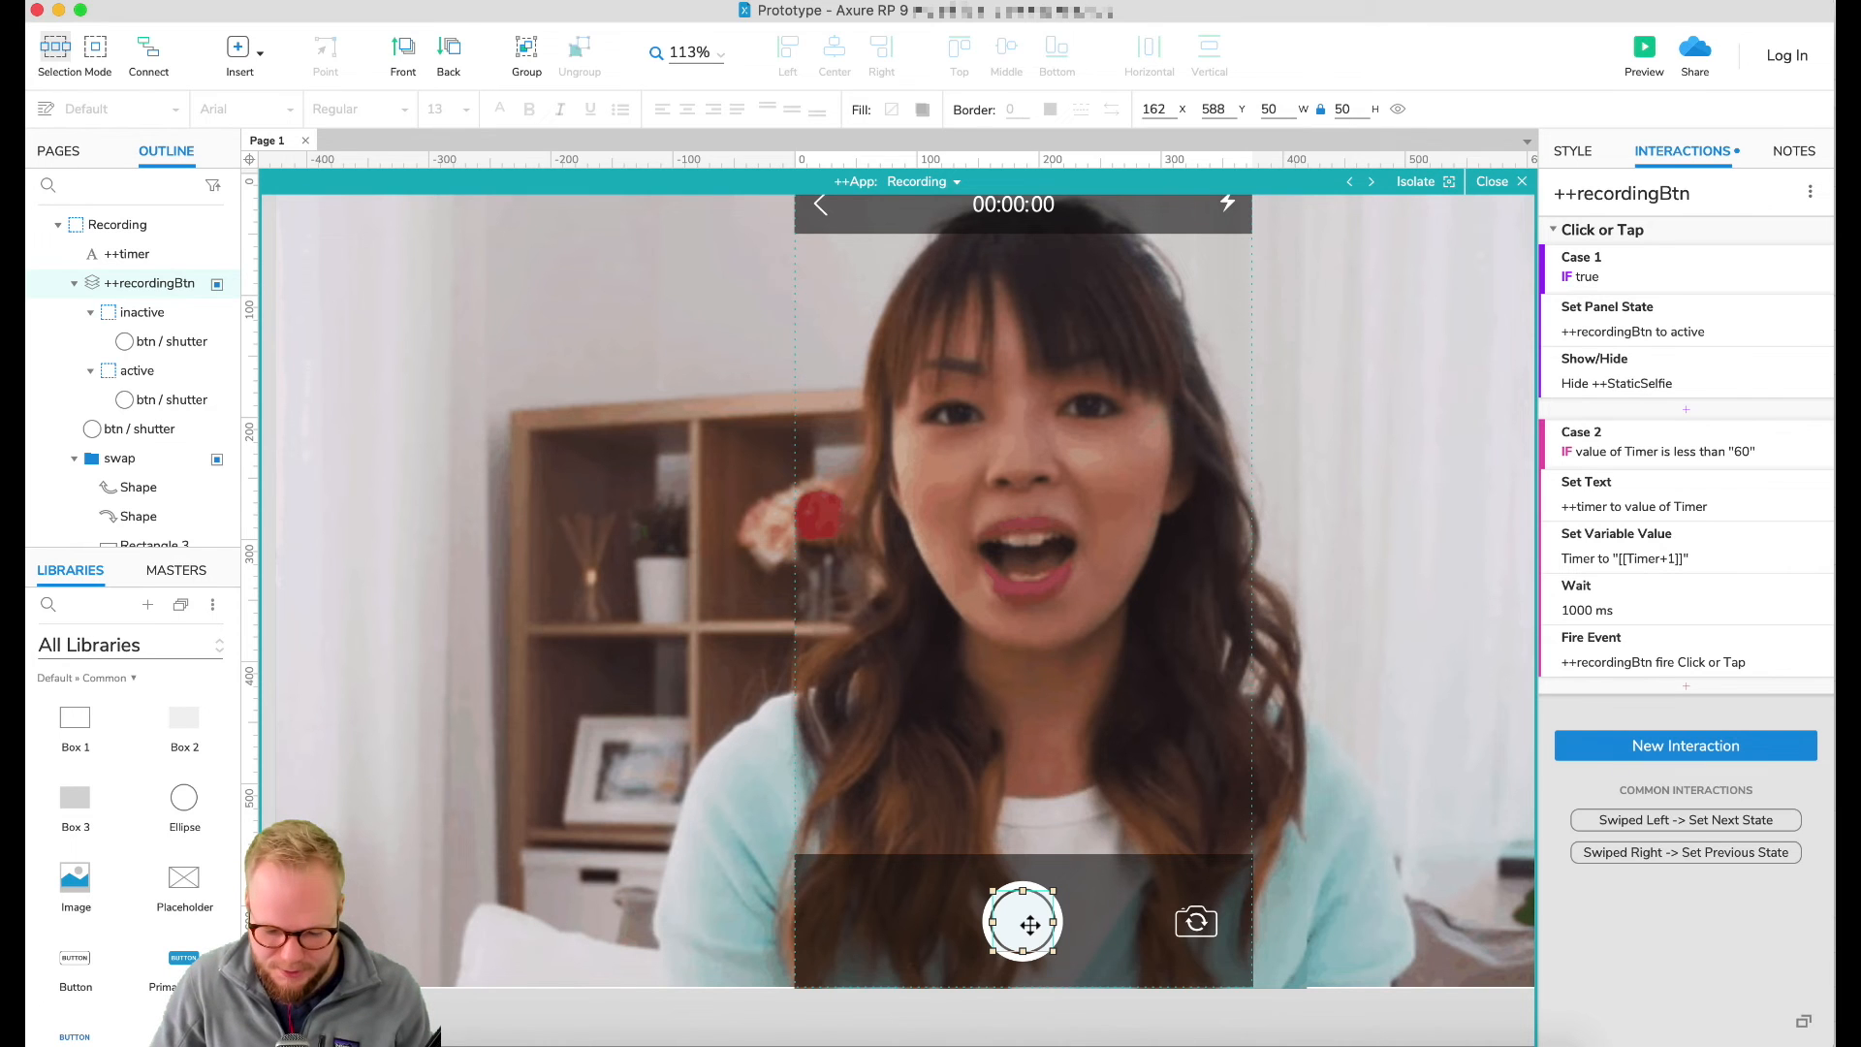
{"action": "key", "text": "super+d"}
{"action": "left_click_drag", "start_coordinate": [1084, 967], "coordinate": [1088, 985]}
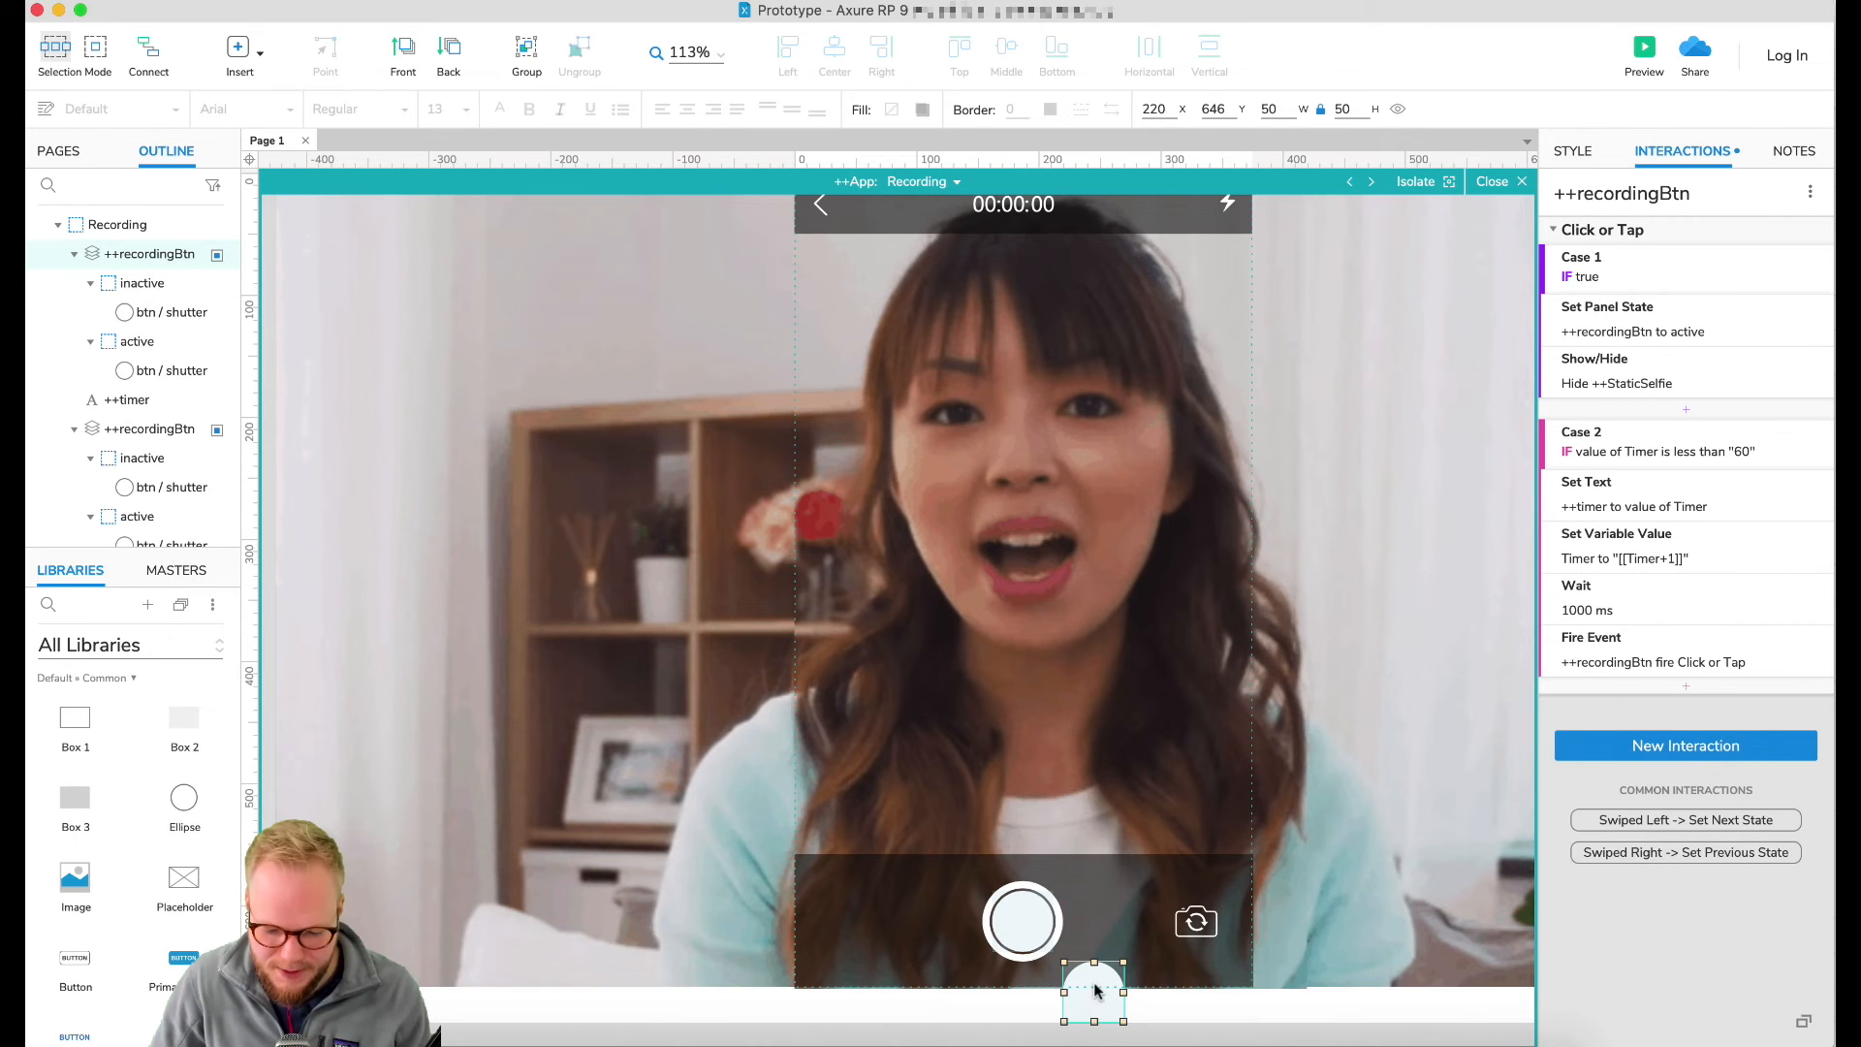
Step: Reorder the duplicated button's panel states so active comes before inactive, and finish editing the panel
{"action": "double_click", "coordinate": [1088, 985]}
{"action": "left_click", "coordinate": [972, 187]}
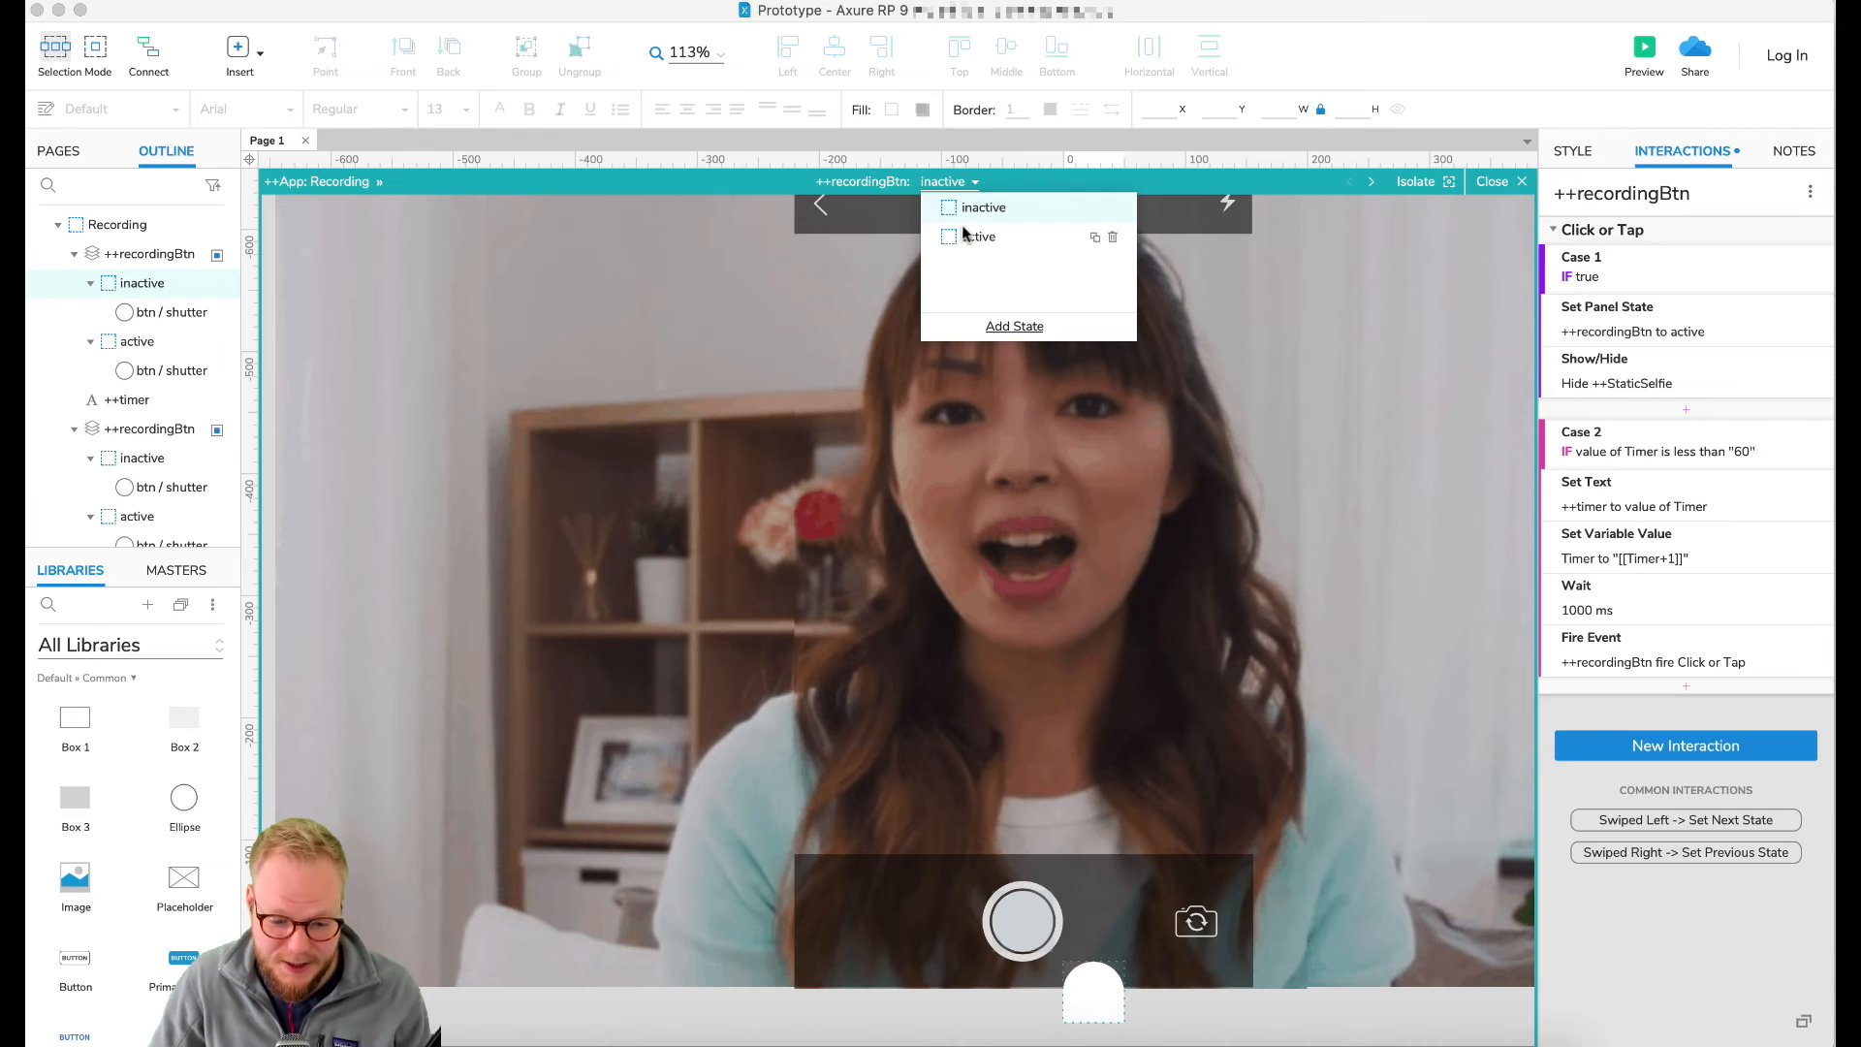
{"action": "left_click", "coordinate": [977, 238]}
{"action": "left_click_drag", "start_coordinate": [996, 206], "coordinate": [988, 251]}
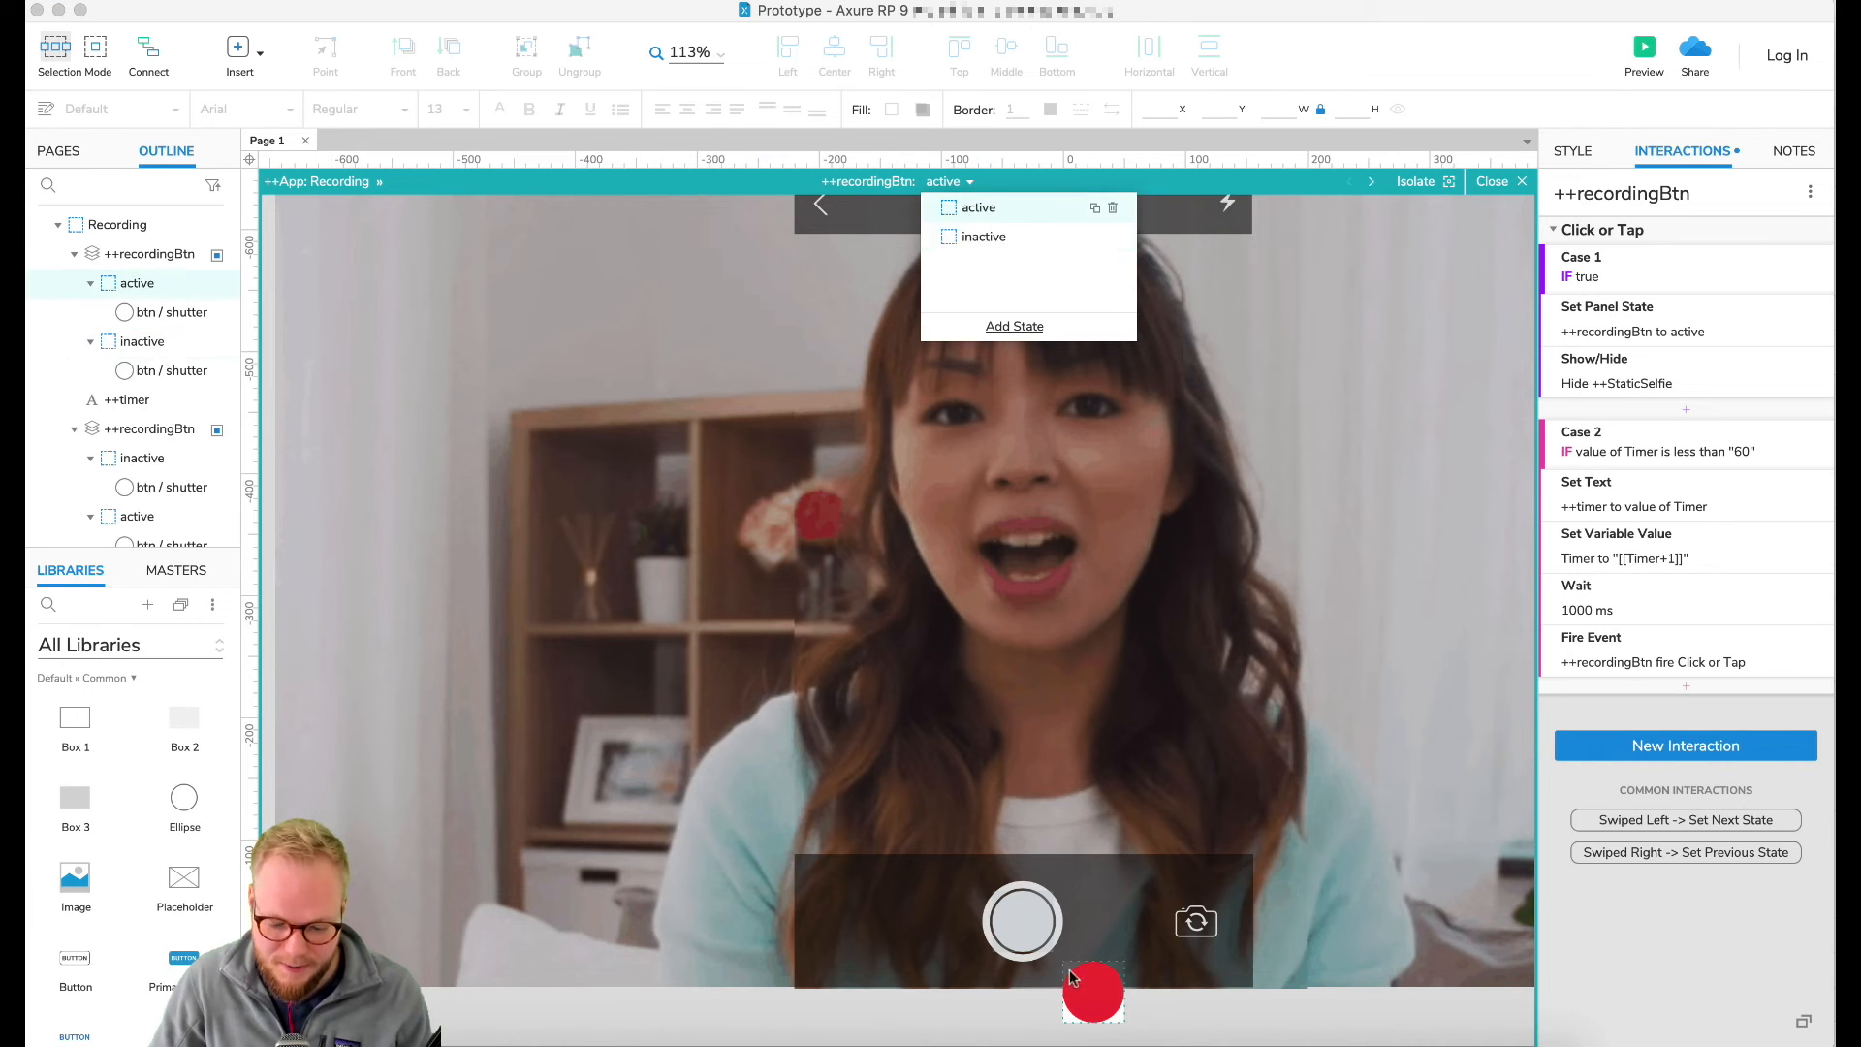
{"action": "left_click", "coordinate": [1105, 995]}
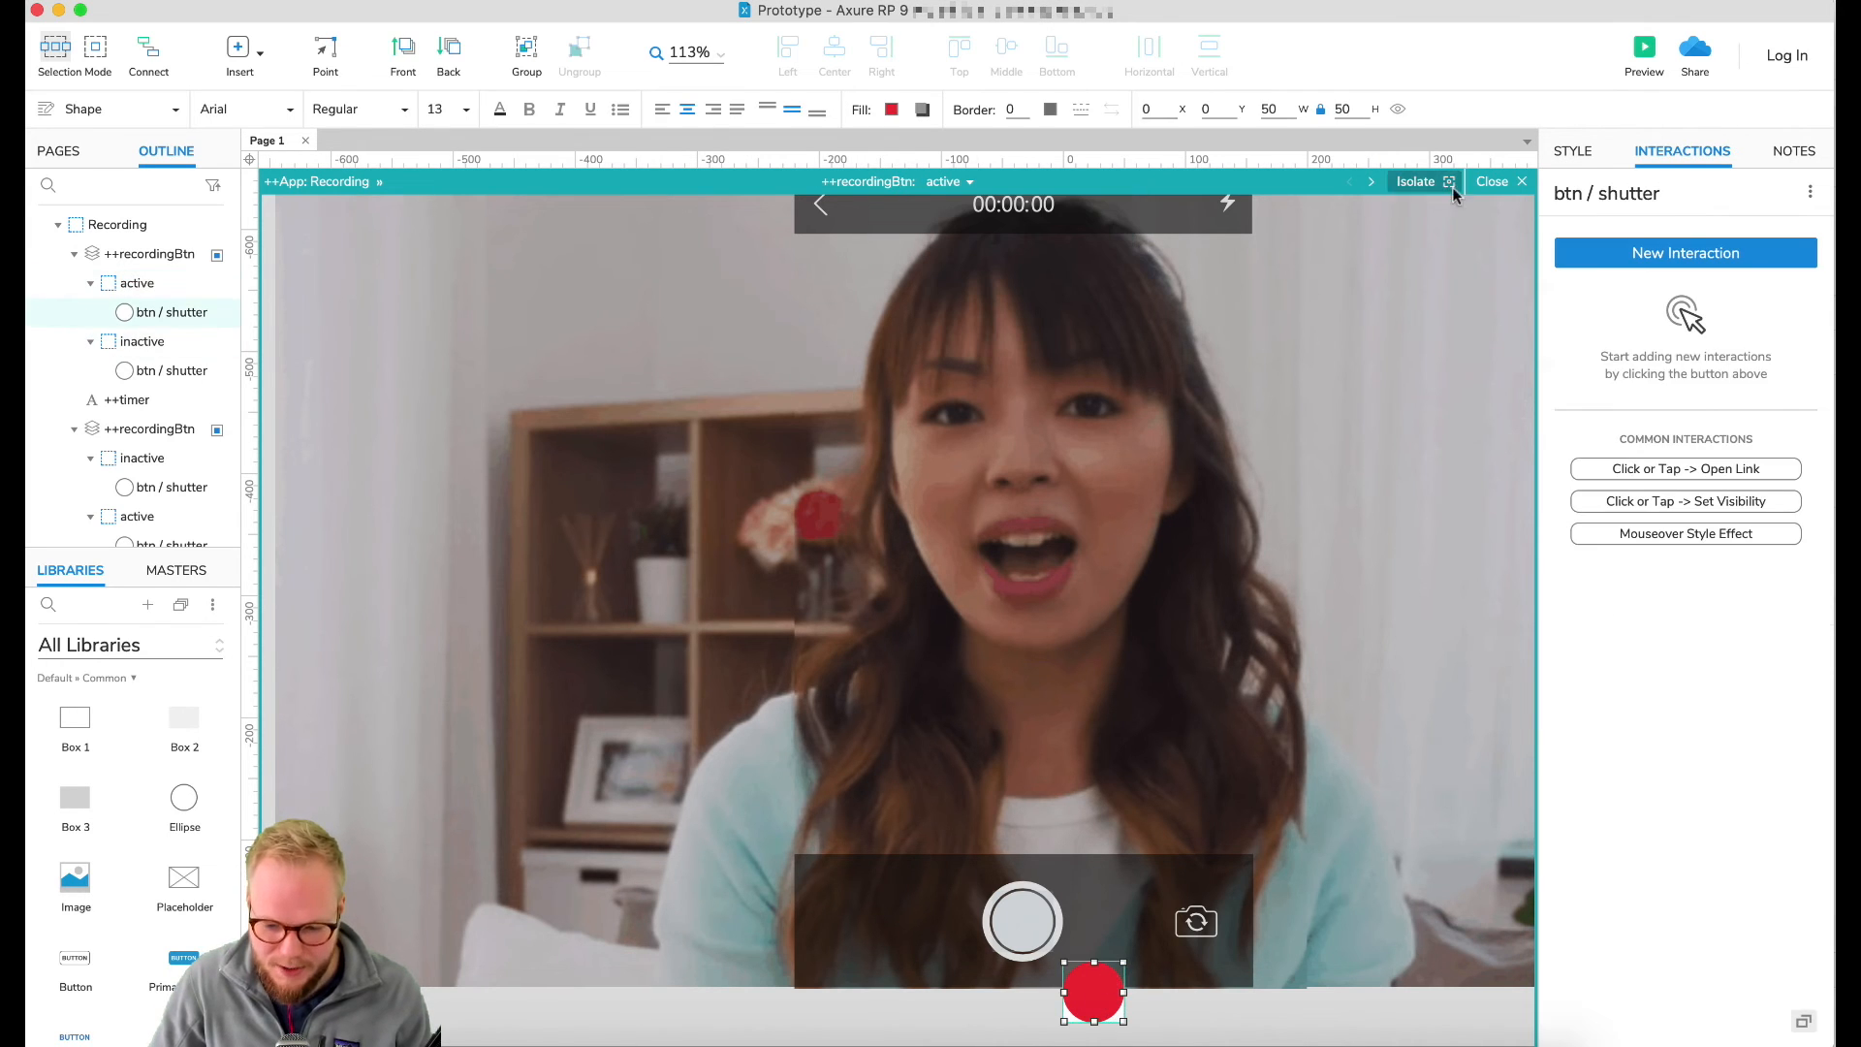
{"action": "left_click", "coordinate": [1493, 184]}
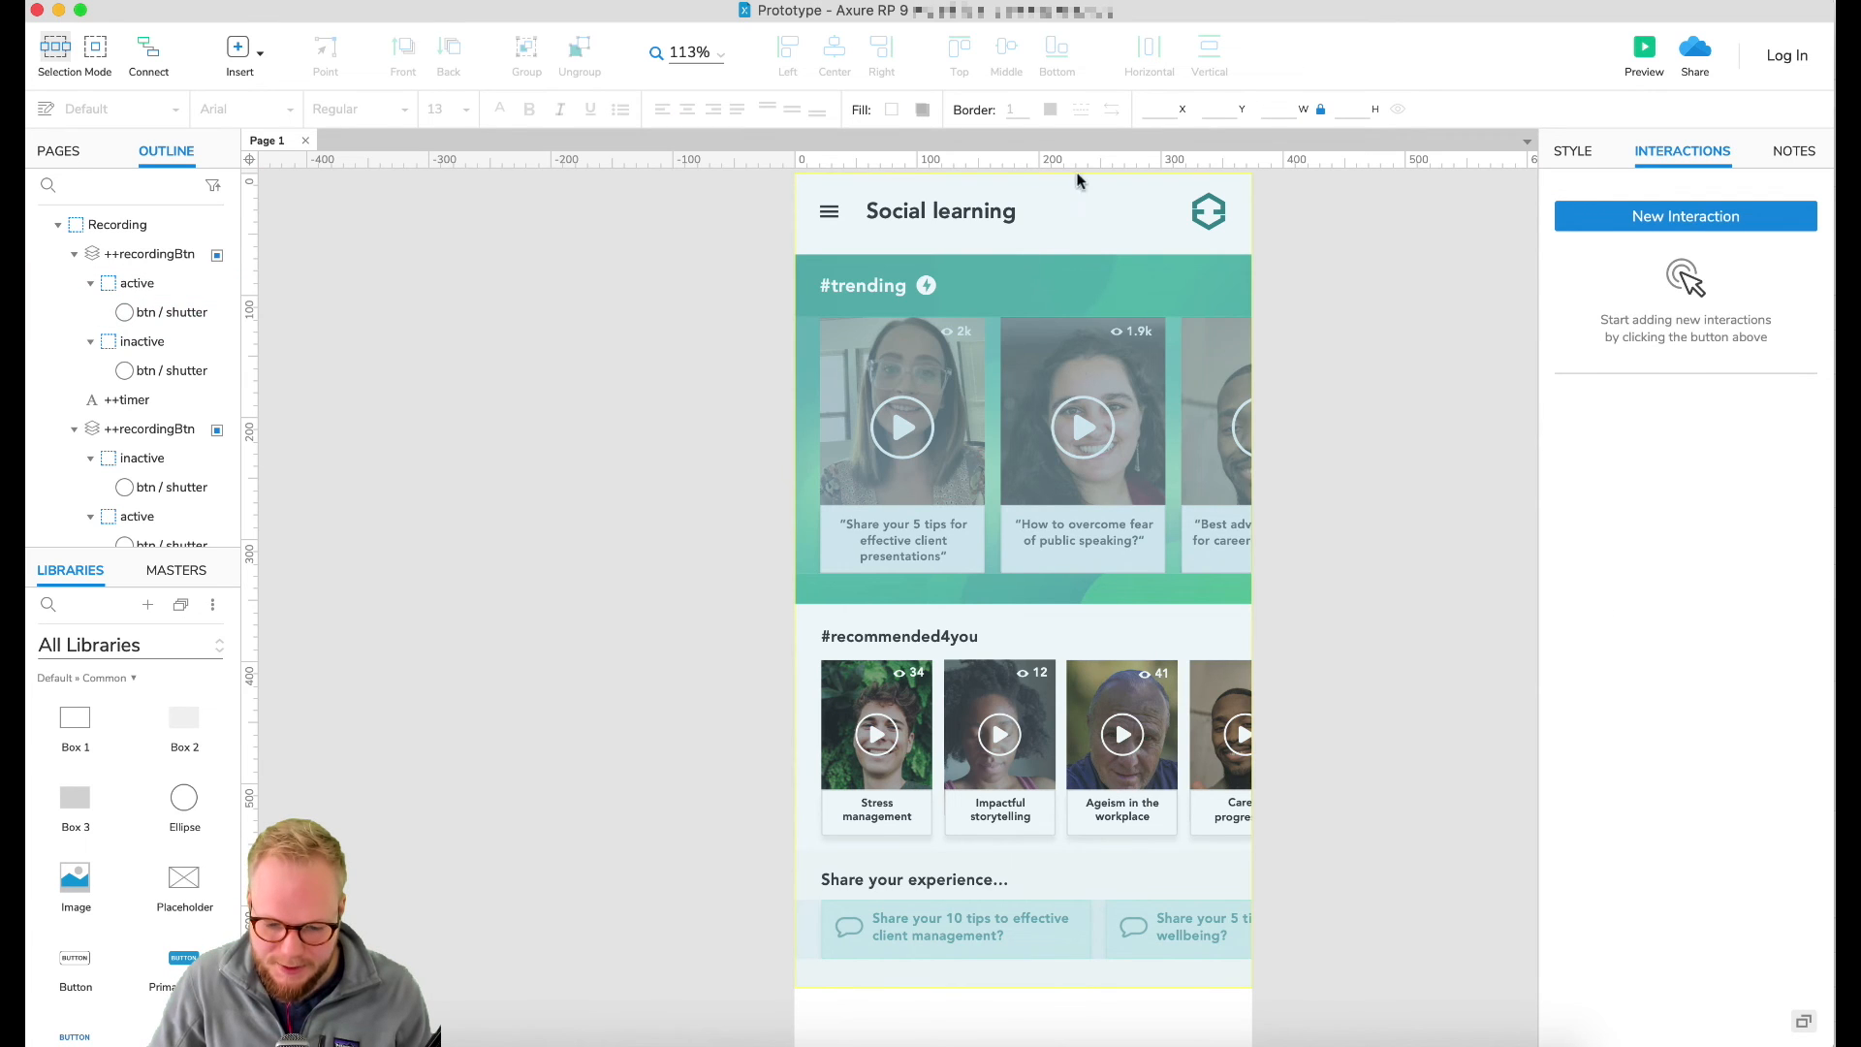
Step: Reopen the Recording state of ++App and select the original record button to review its Click or Tap cases
{"action": "double_click", "coordinate": [1063, 337]}
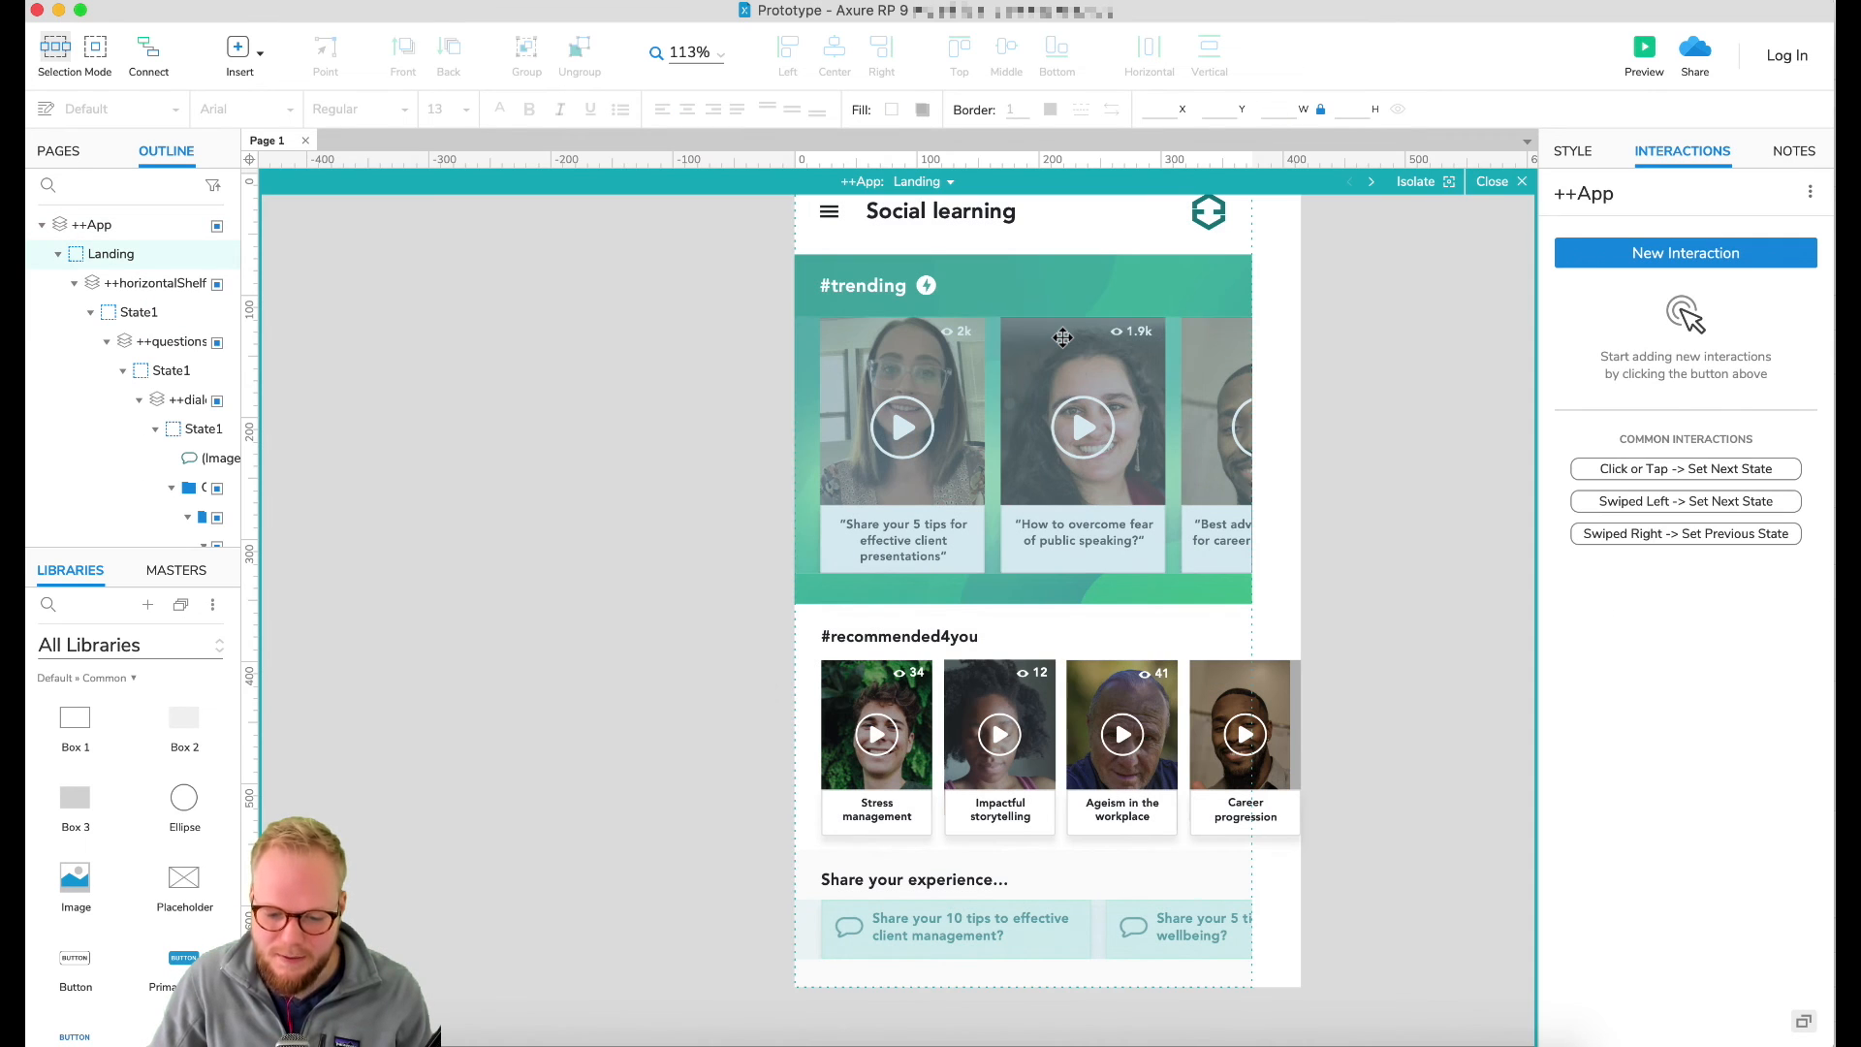
{"action": "left_click", "coordinate": [921, 181]}
{"action": "left_click", "coordinate": [960, 237]}
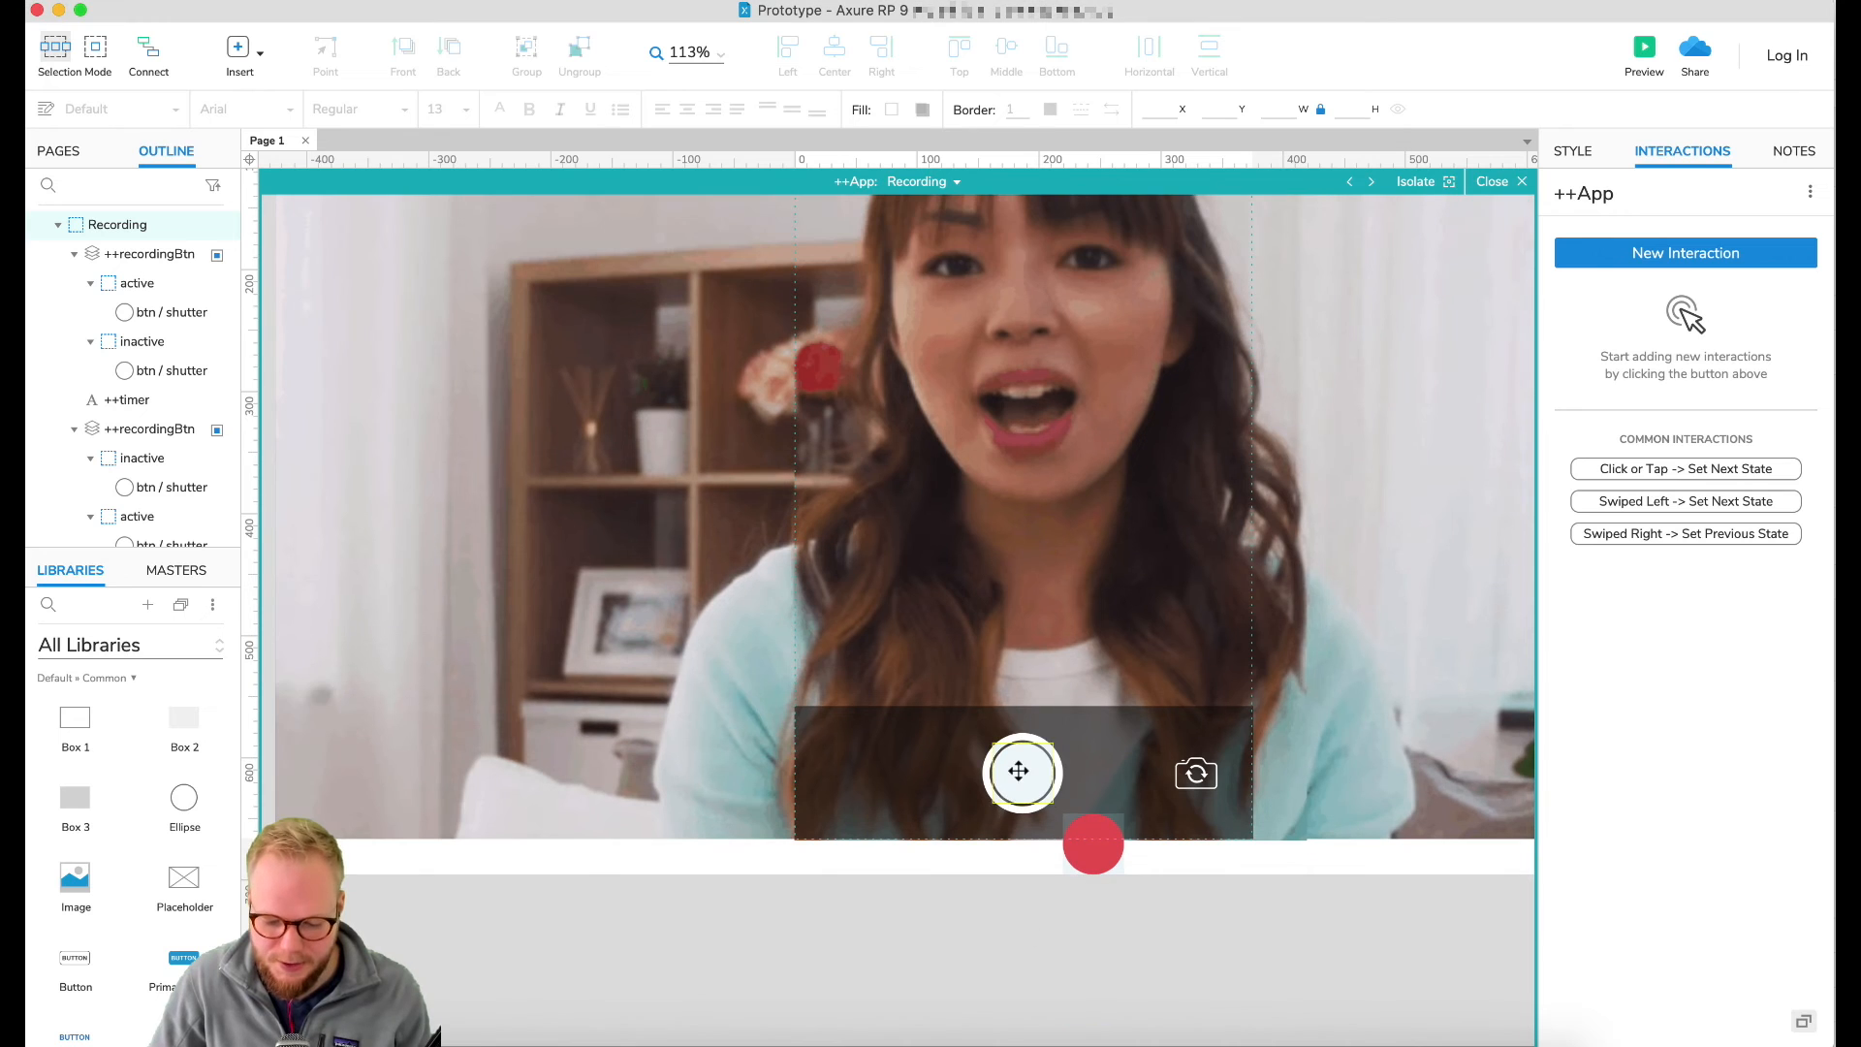
{"action": "left_click", "coordinate": [1017, 771]}
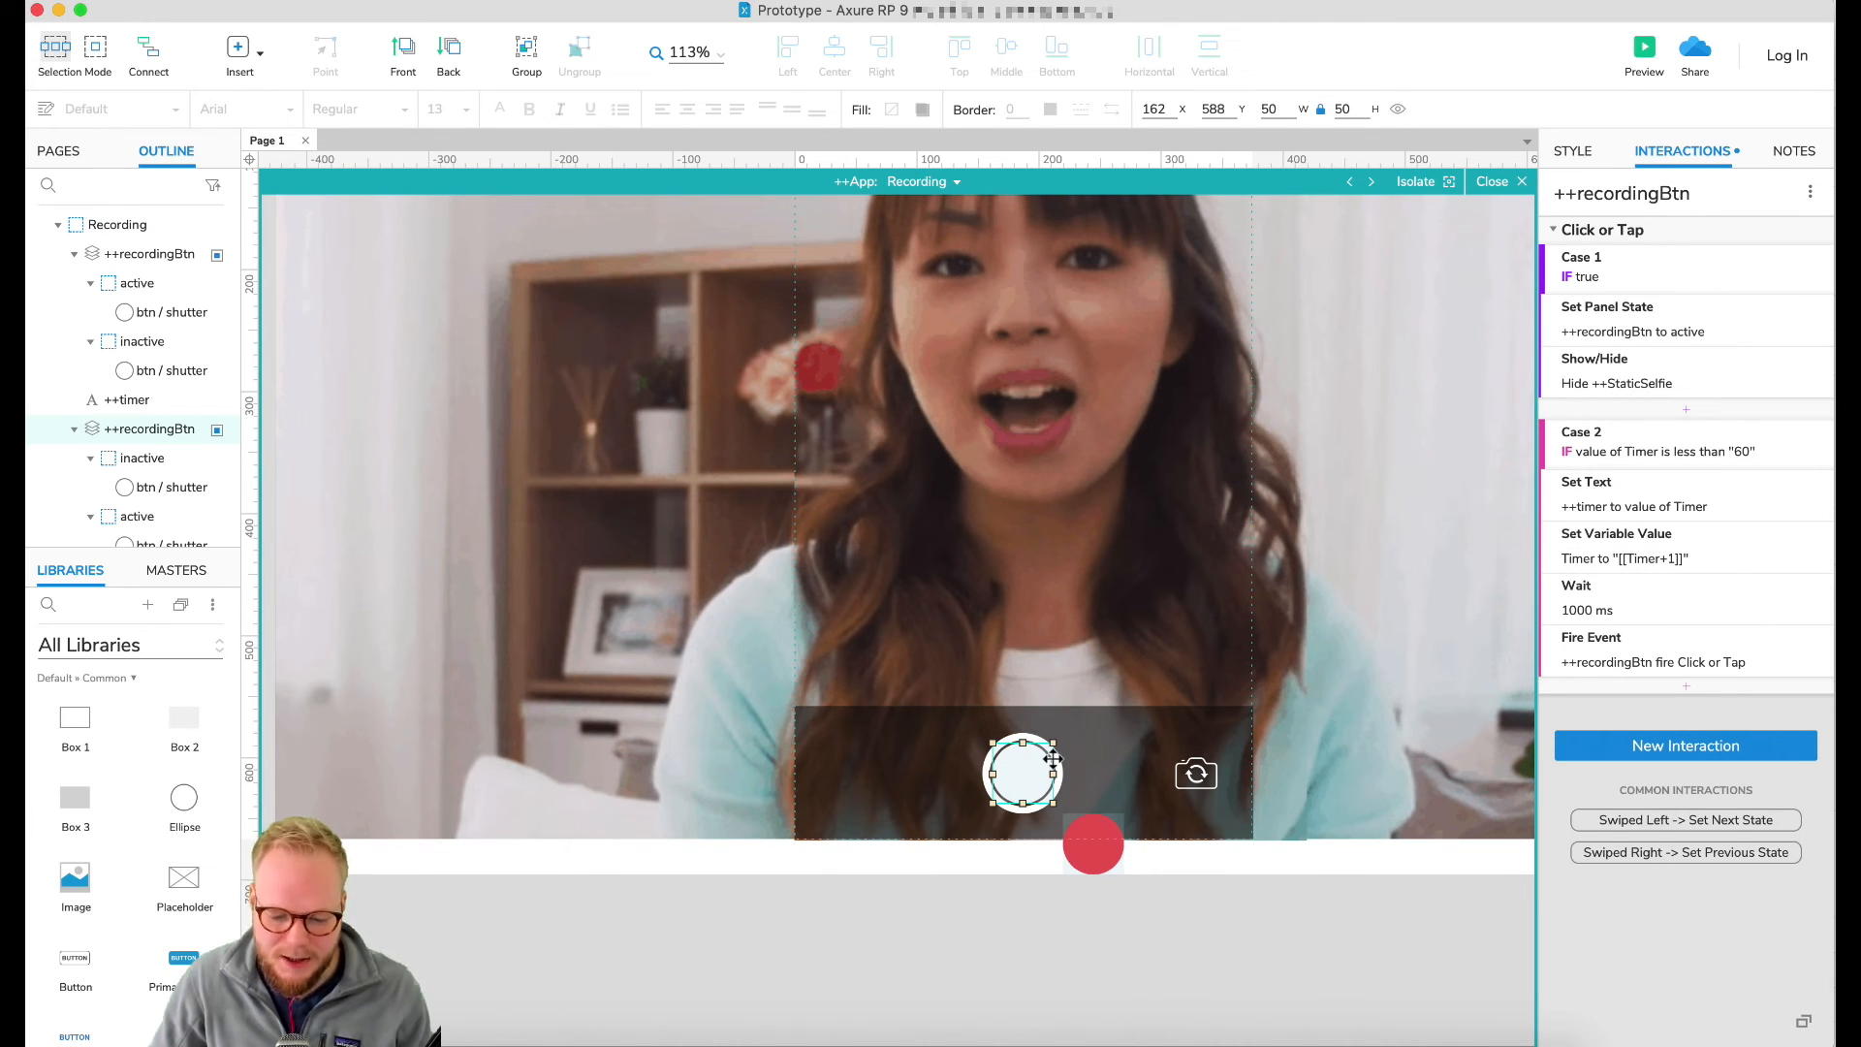
{"action": "scroll", "coordinate": [1380, 561], "scroll_direction": "right", "scroll_amount": 2}
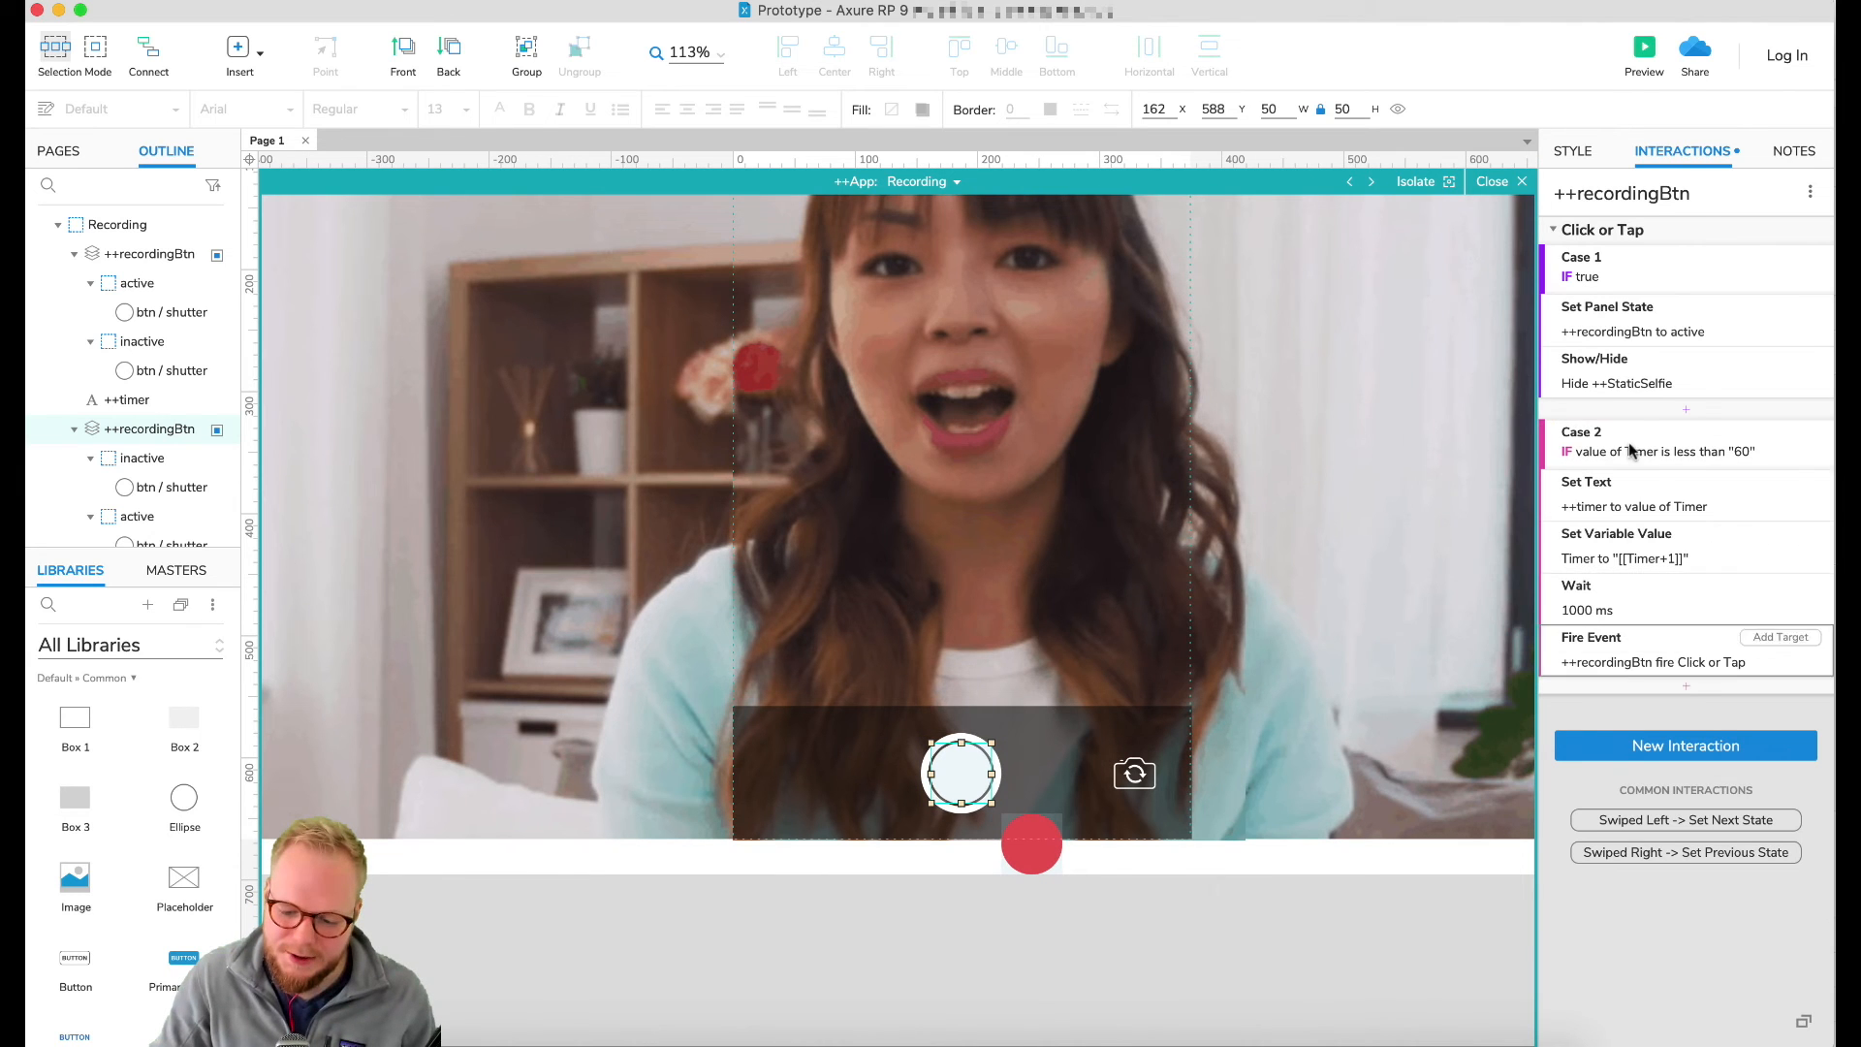
{"action": "scroll", "coordinate": [1121, 857], "scroll_direction": "right", "scroll_amount": 1}
Step: Move the red duplicate button exactly over the original record button at X 162, Y 588
{"action": "left_click", "coordinate": [1026, 883]}
{"action": "left_click", "coordinate": [1010, 851]}
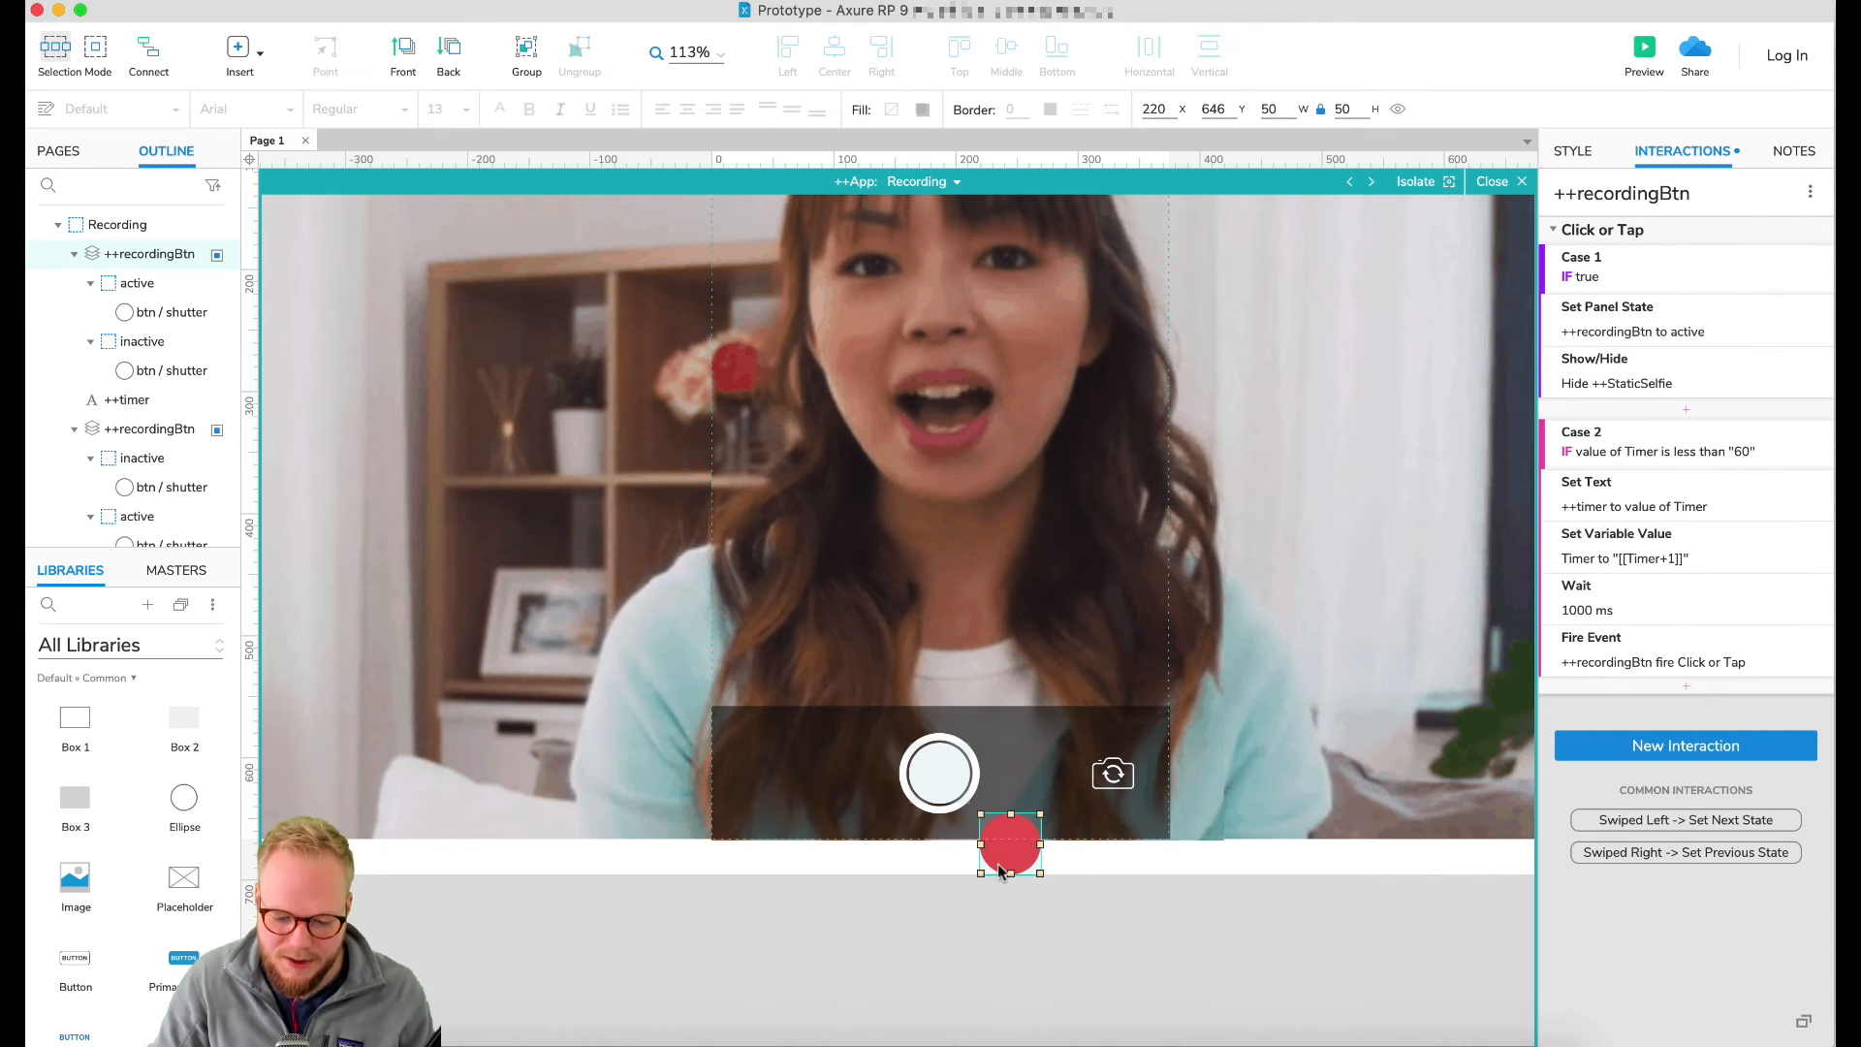
{"action": "scroll", "coordinate": [1003, 868], "scroll_direction": "up", "scroll_amount": 2}
{"action": "left_click_drag", "start_coordinate": [1012, 846], "coordinate": [934, 788]}
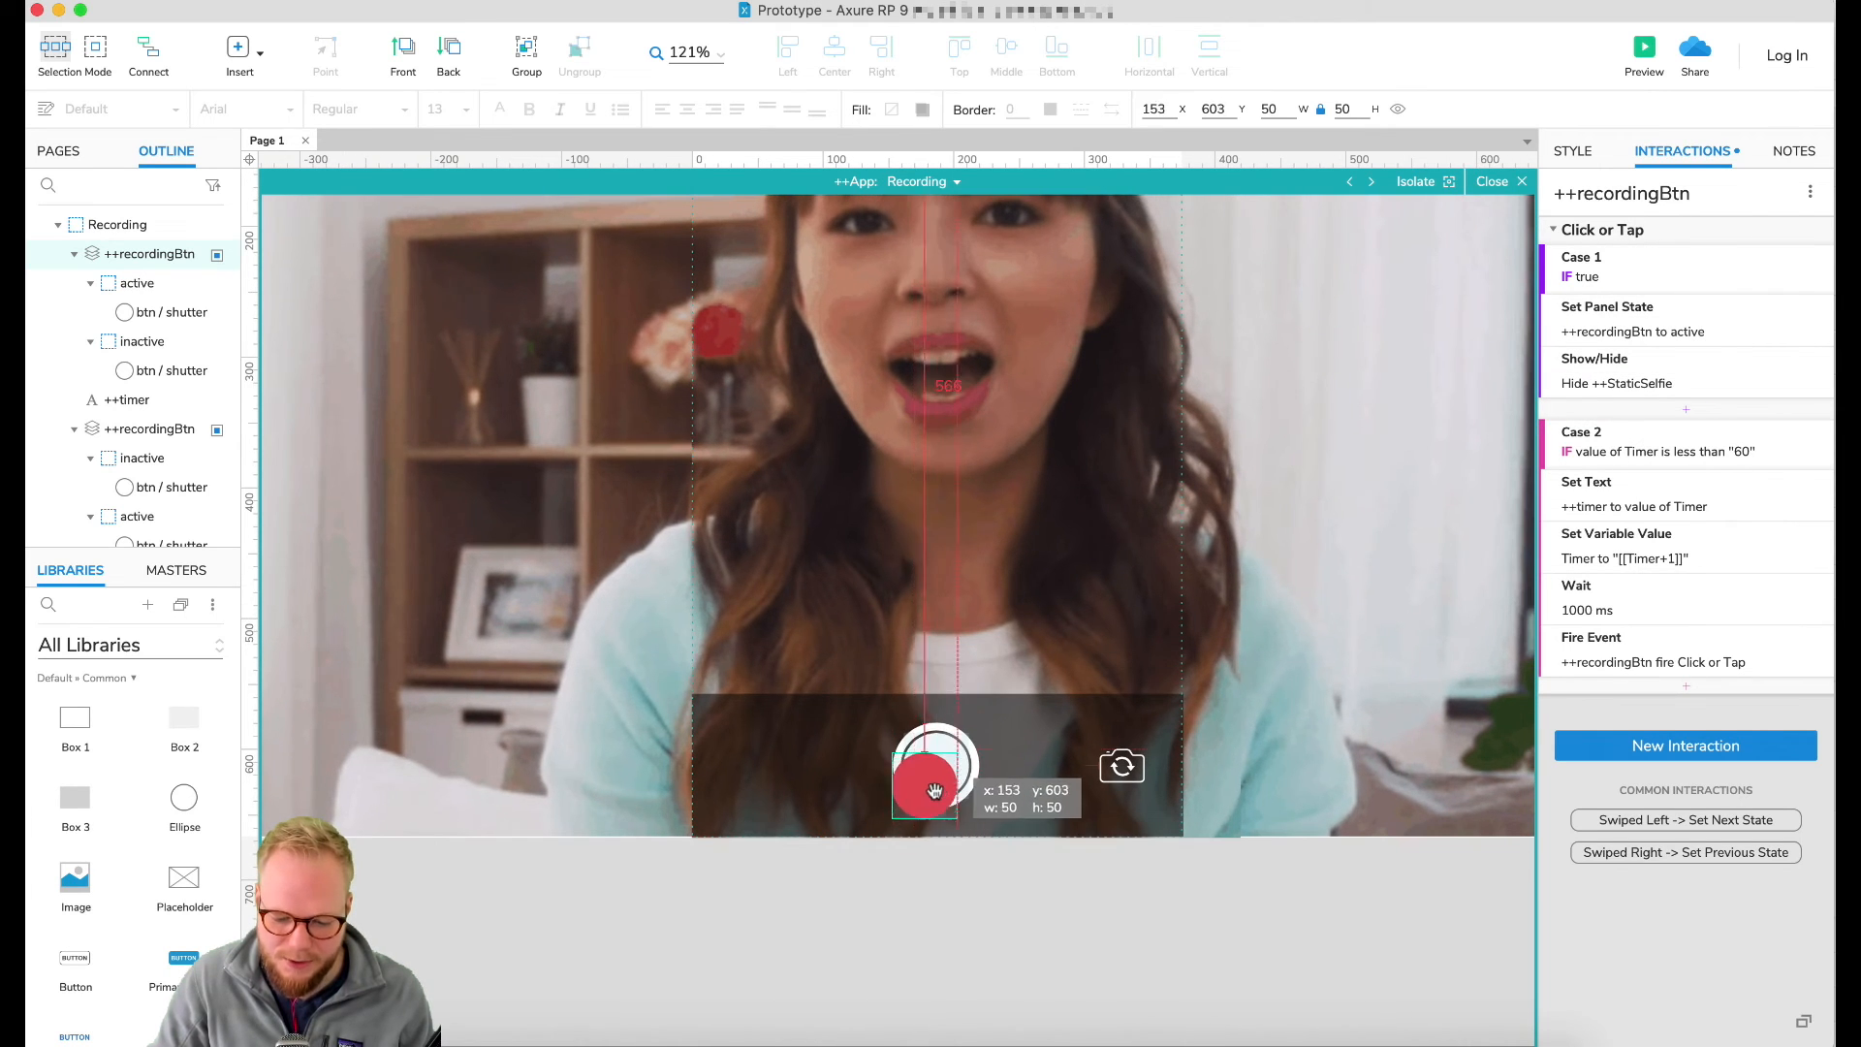
{"action": "scroll", "coordinate": [934, 785], "scroll_direction": "up", "scroll_amount": 5}
{"action": "scroll", "coordinate": [934, 780], "scroll_direction": "up", "scroll_amount": 2}
{"action": "mouse_move", "coordinate": [935, 779]}
{"action": "left_mouse_down"}
{"action": "mouse_move", "coordinate": [964, 752]}
{"action": "mouse_move", "coordinate": [932, 757]}
{"action": "left_mouse_up"}
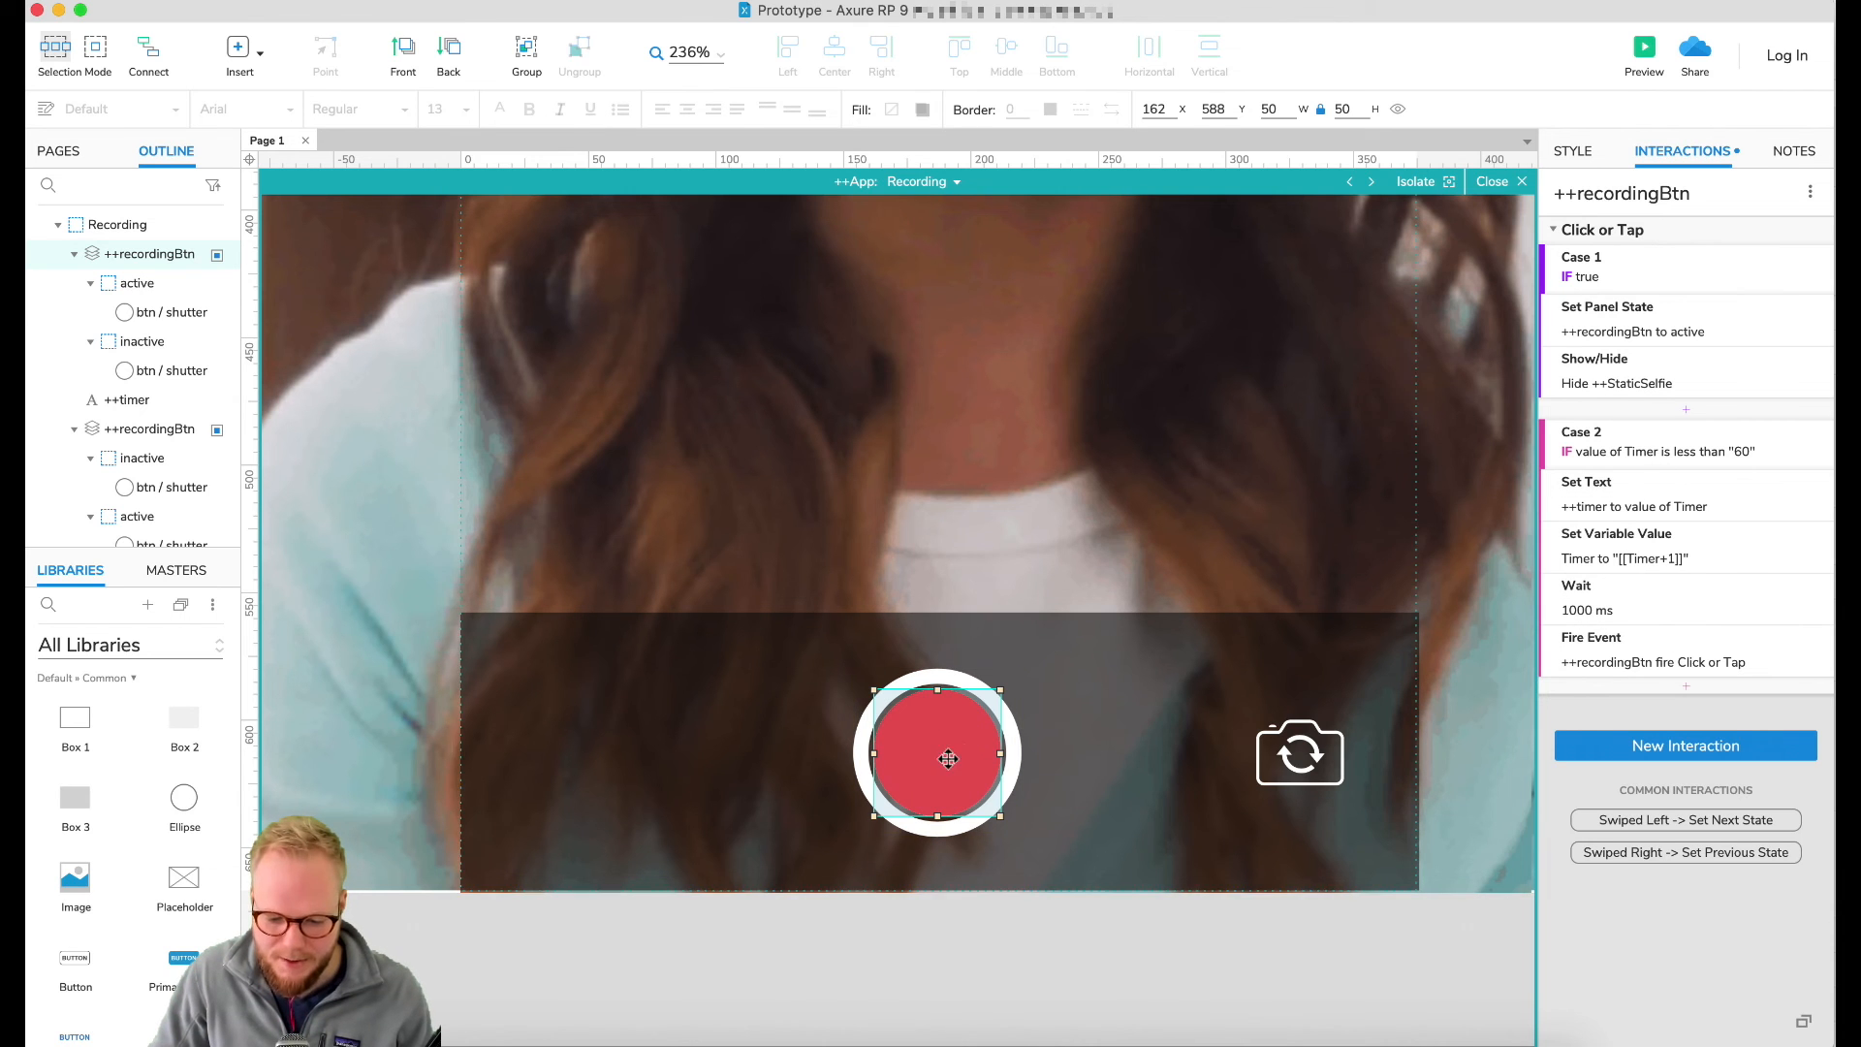
Step: Rename the red duplicate panel ++GimmickBtn and set it to hidden
{"action": "left_click_drag", "start_coordinate": [1694, 193], "coordinate": [1580, 191]}
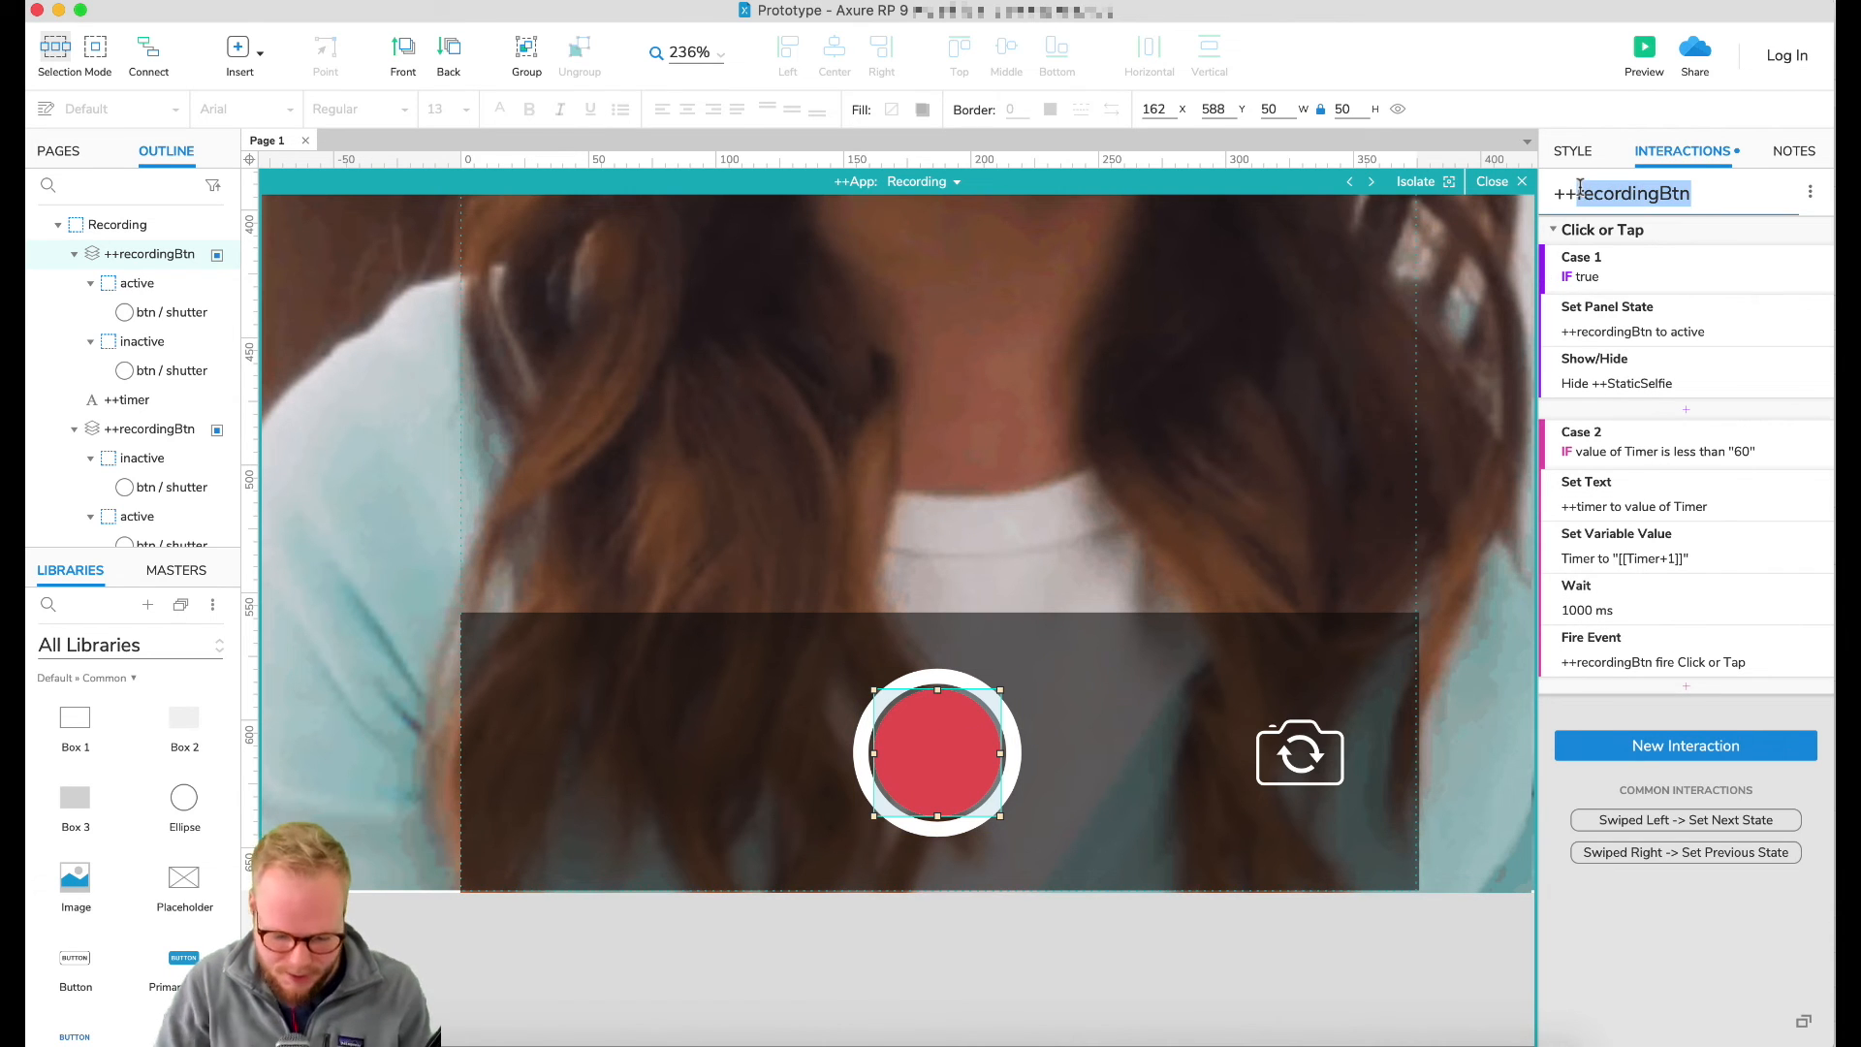
{"action": "type", "text": "GimmickBtn"}
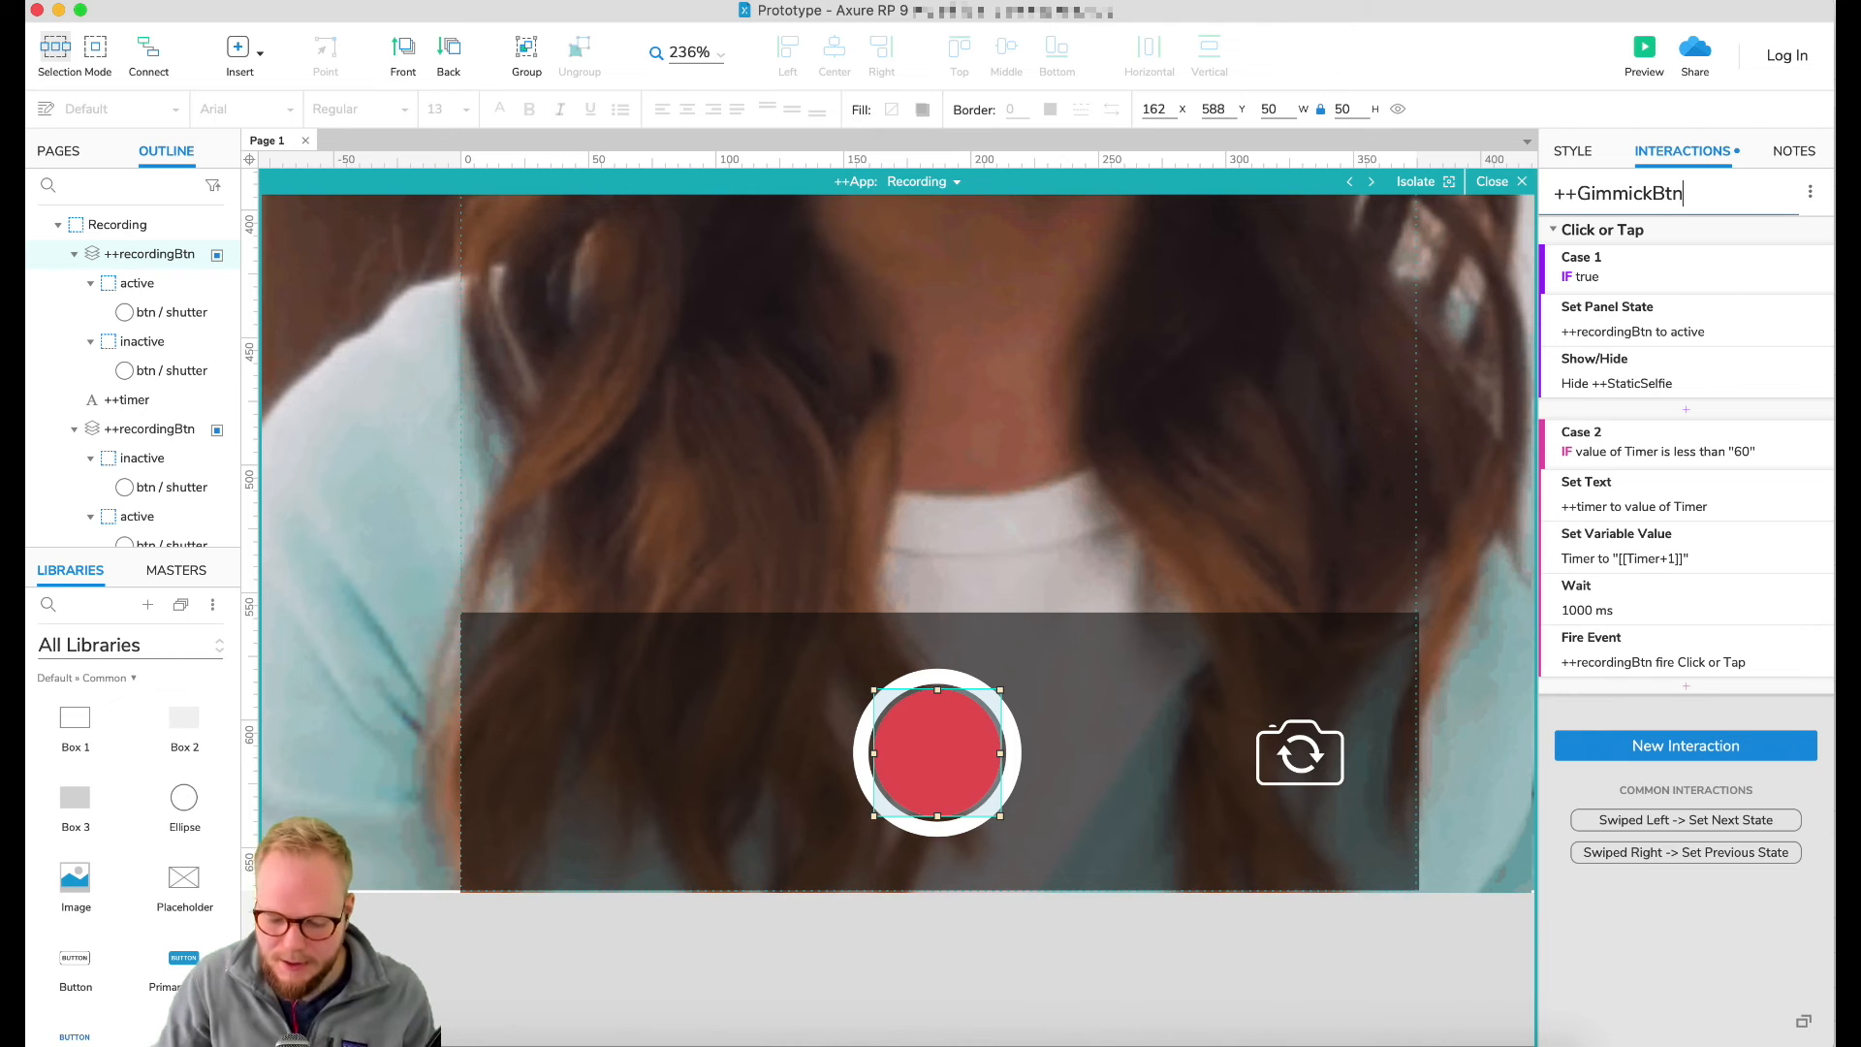
{"action": "key", "text": "Return"}
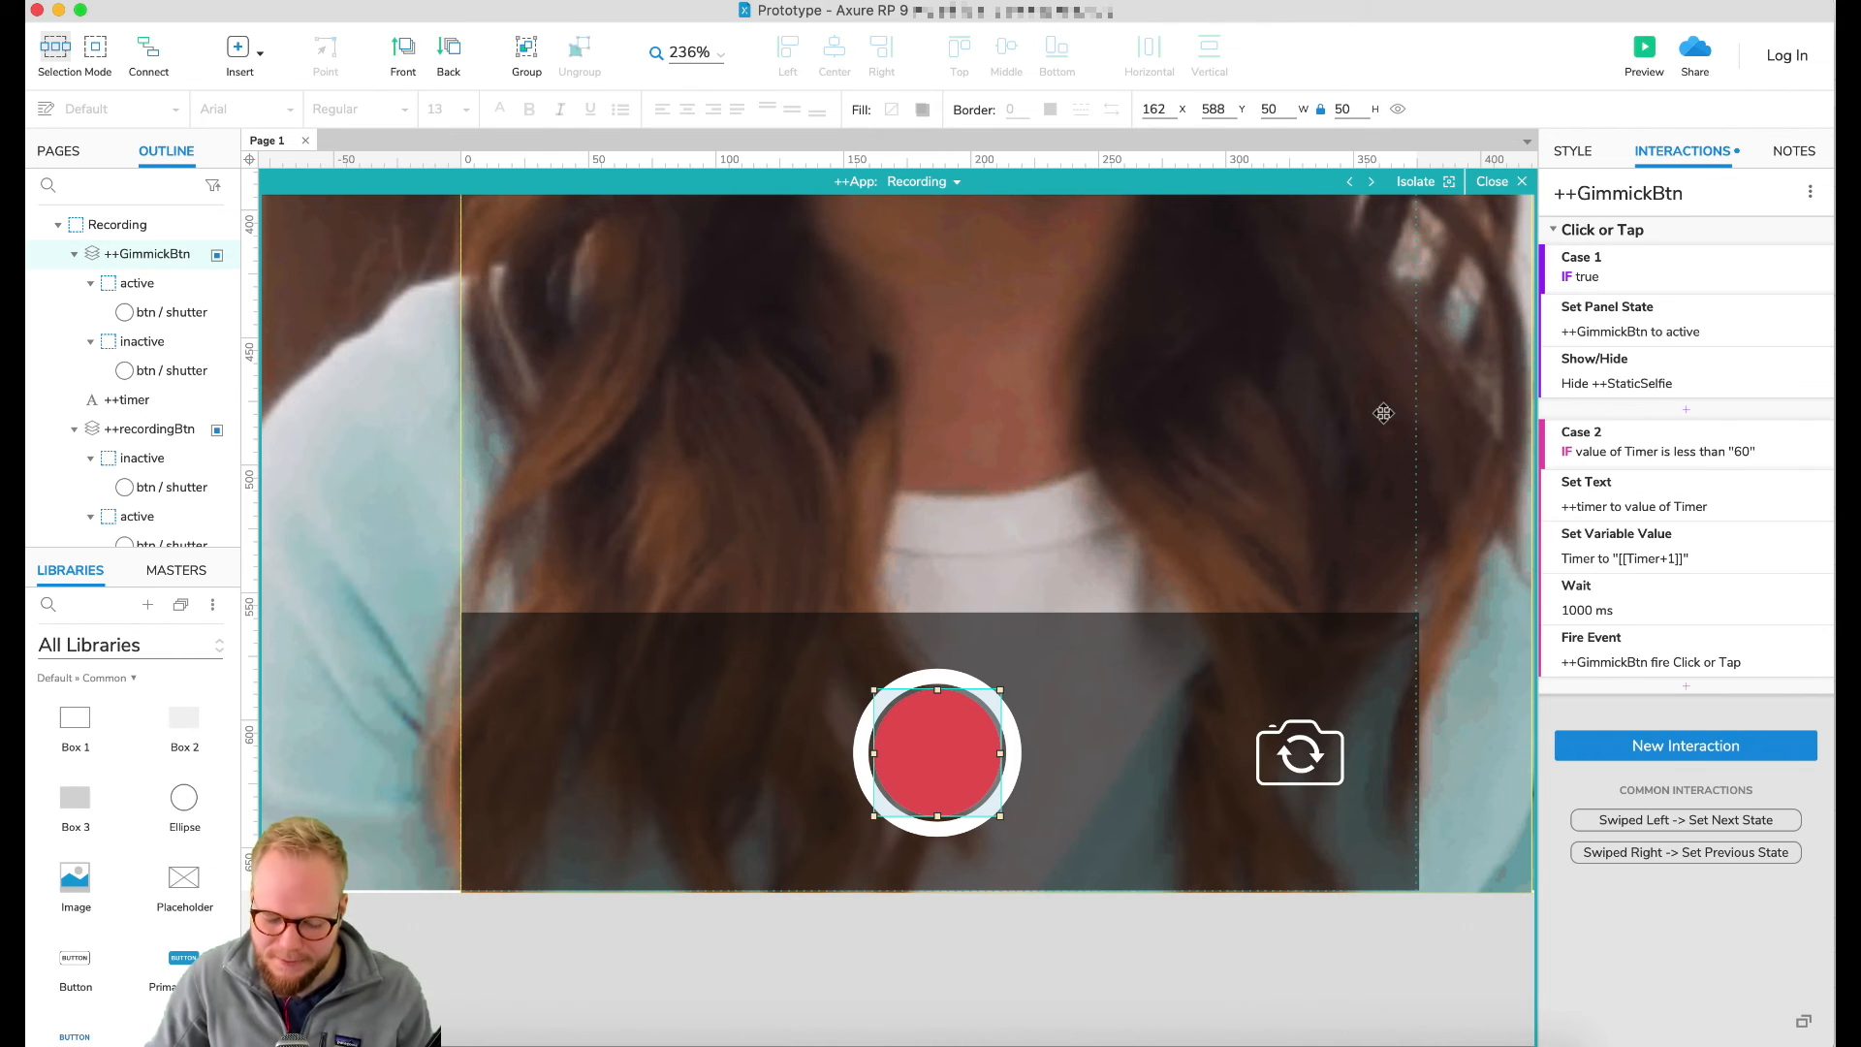
{"action": "left_click", "coordinate": [1564, 160]}
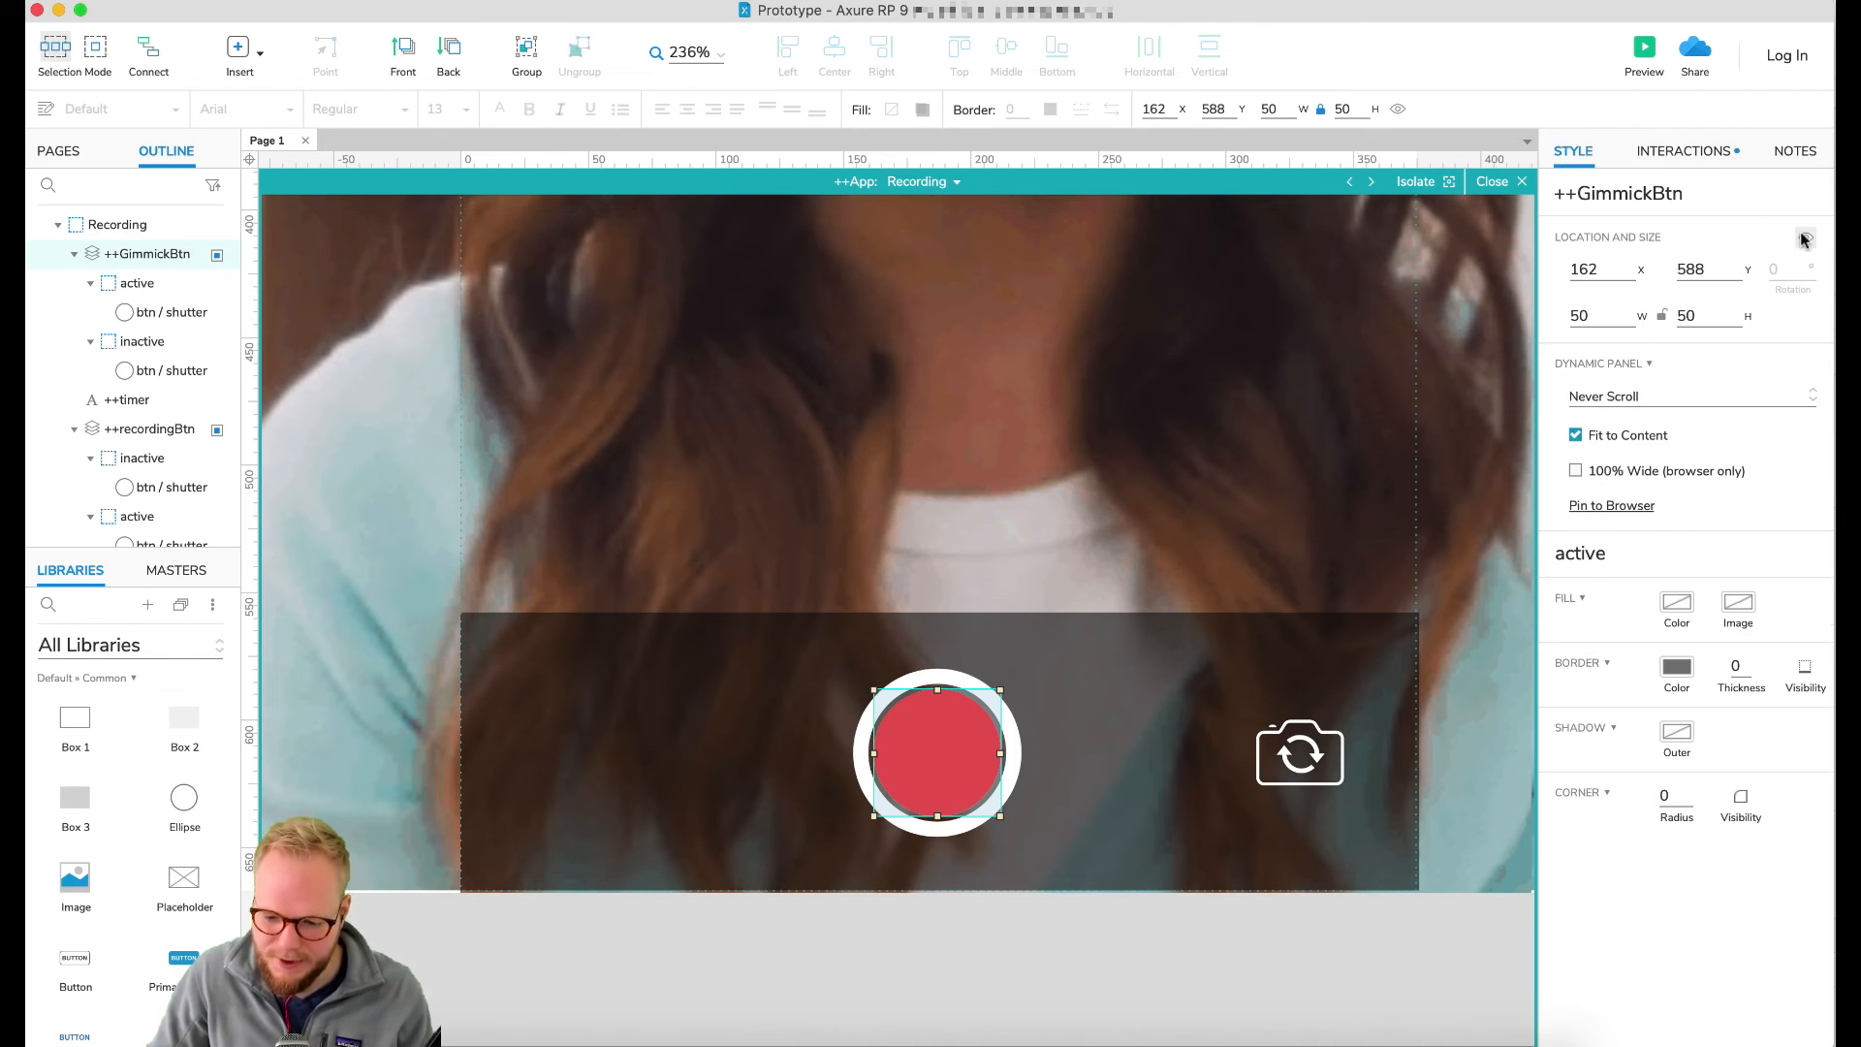
{"action": "left_click", "coordinate": [1806, 238]}
{"action": "left_click", "coordinate": [1259, 904]}
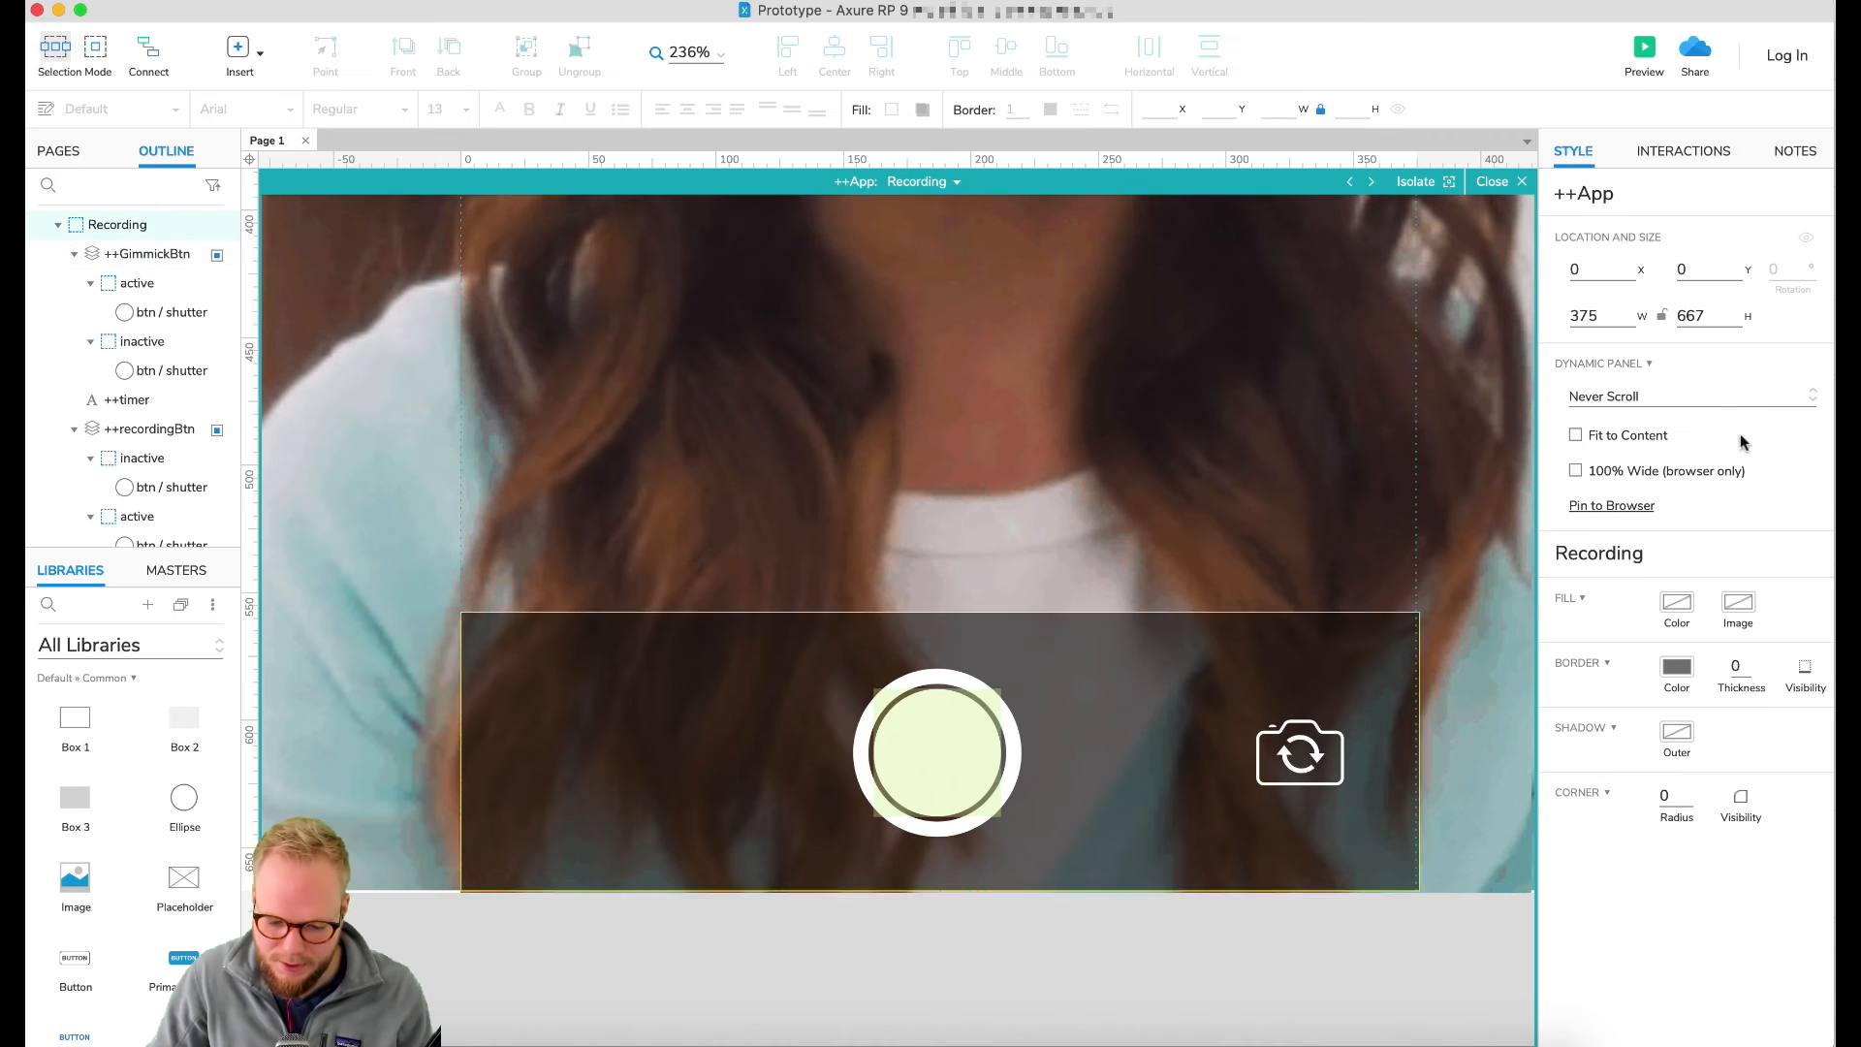
Step: Delete Case 1 and Case 2 from the Click or Tap interaction of the hidden ++GimmickBtn
{"action": "left_click", "coordinate": [1680, 151]}
{"action": "left_click", "coordinate": [948, 681]}
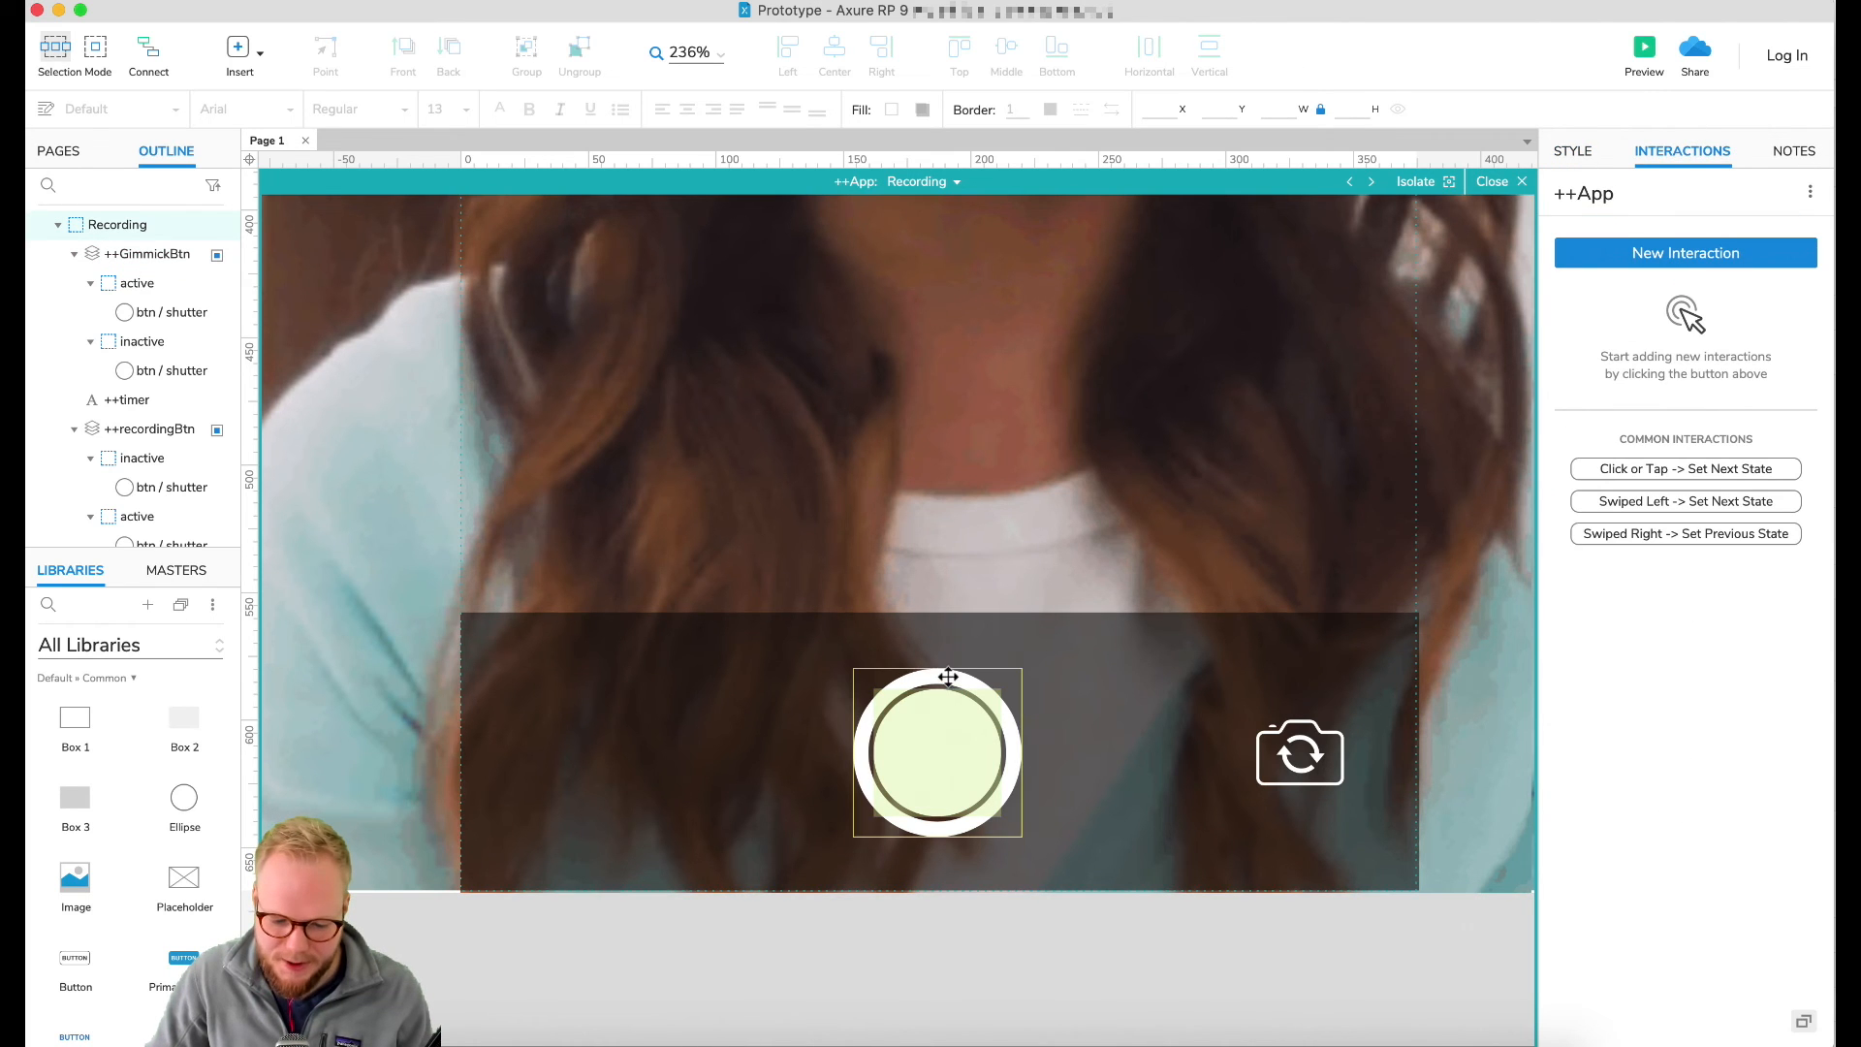
{"action": "left_click", "coordinate": [948, 689]}
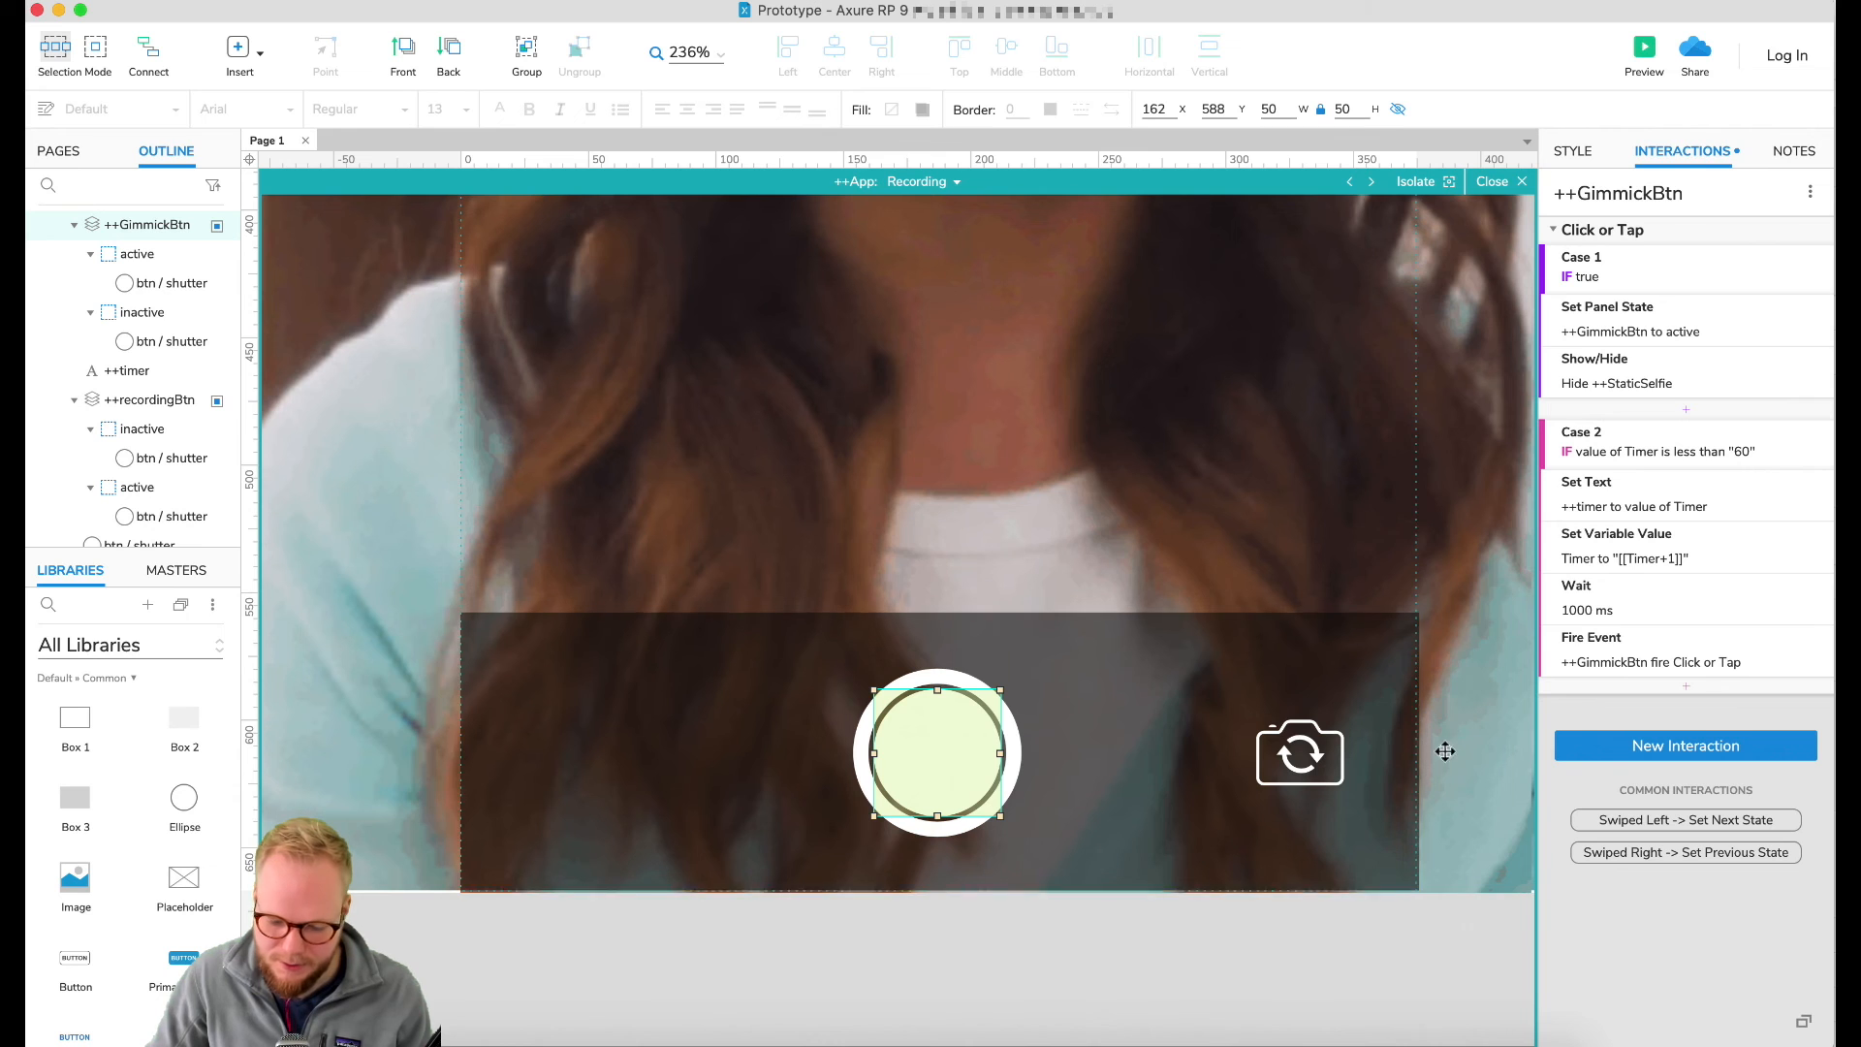
{"action": "left_click", "coordinate": [1672, 260]}
{"action": "key", "text": "Delete"}
{"action": "left_click", "coordinate": [1672, 264]}
{"action": "key", "text": "Delete"}
Step: Add a Show/Hide action to Case 1 of ++recordingBtn that shows ++GimmickBtn without animation
{"action": "left_click", "coordinate": [941, 727]}
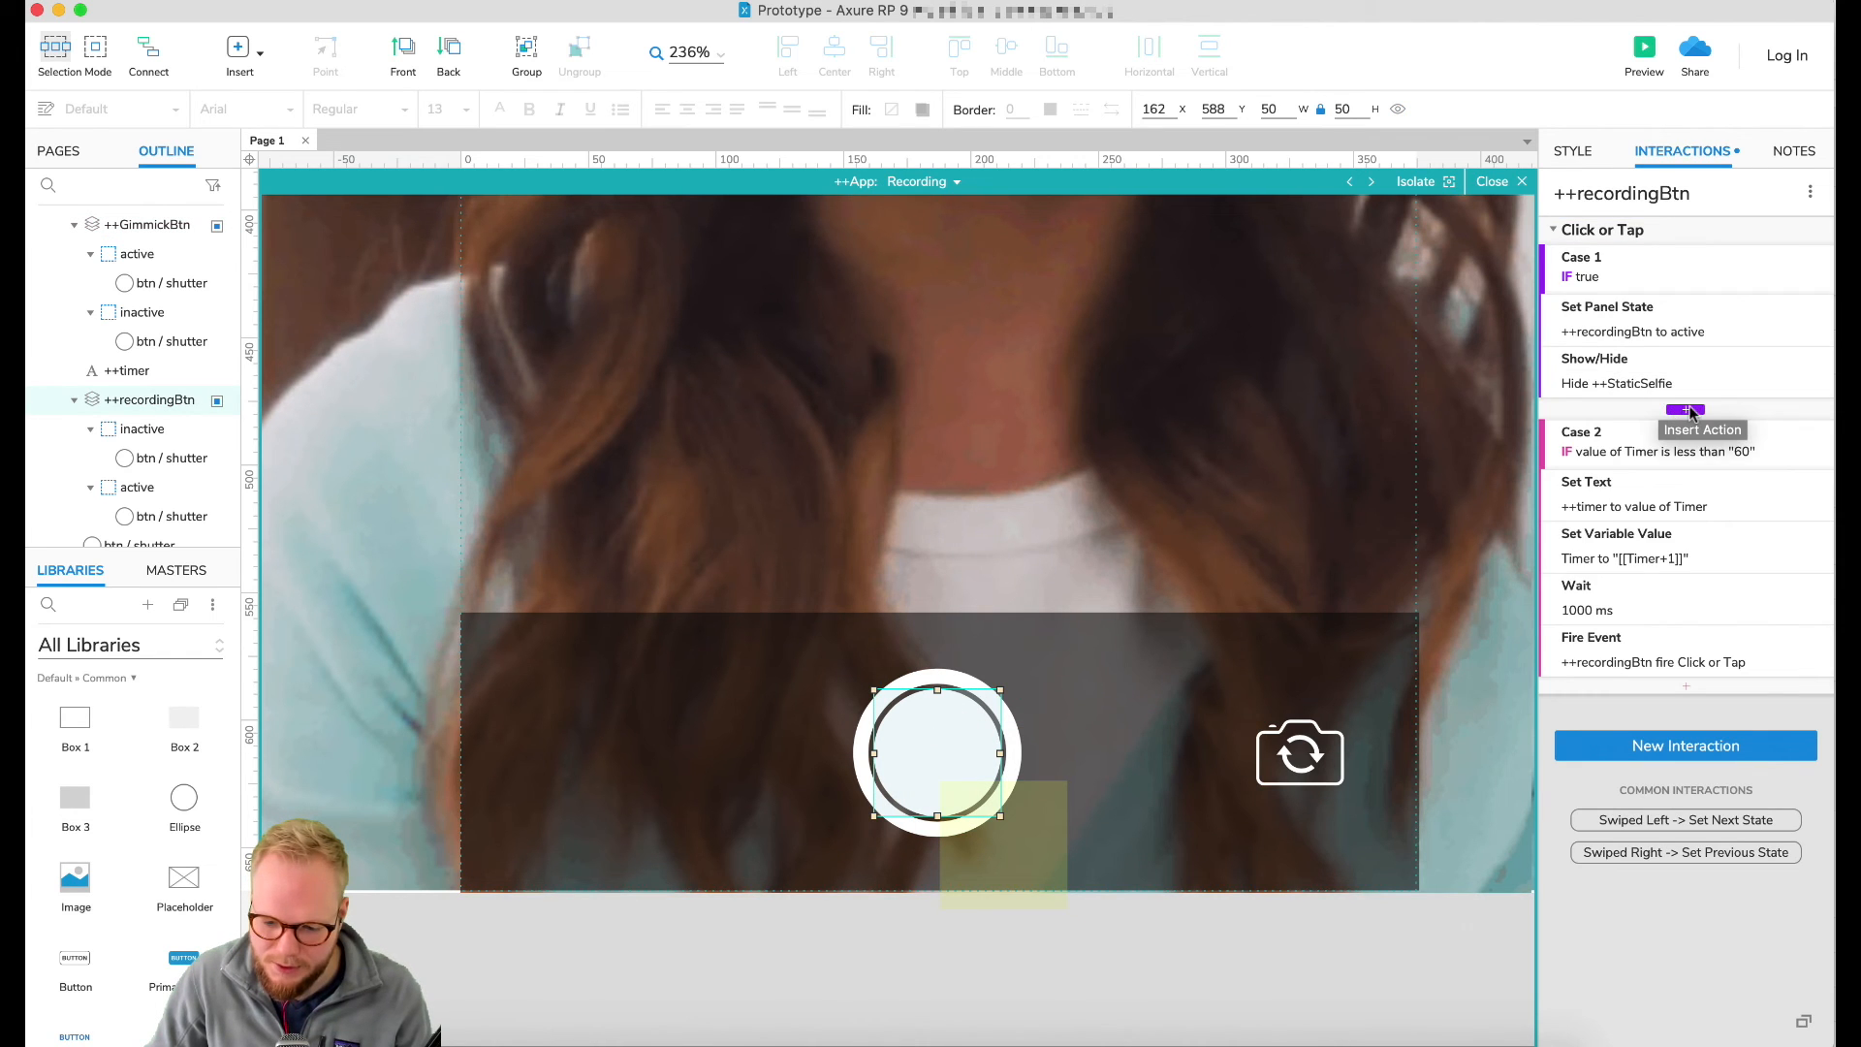
{"action": "left_click", "coordinate": [1690, 411]}
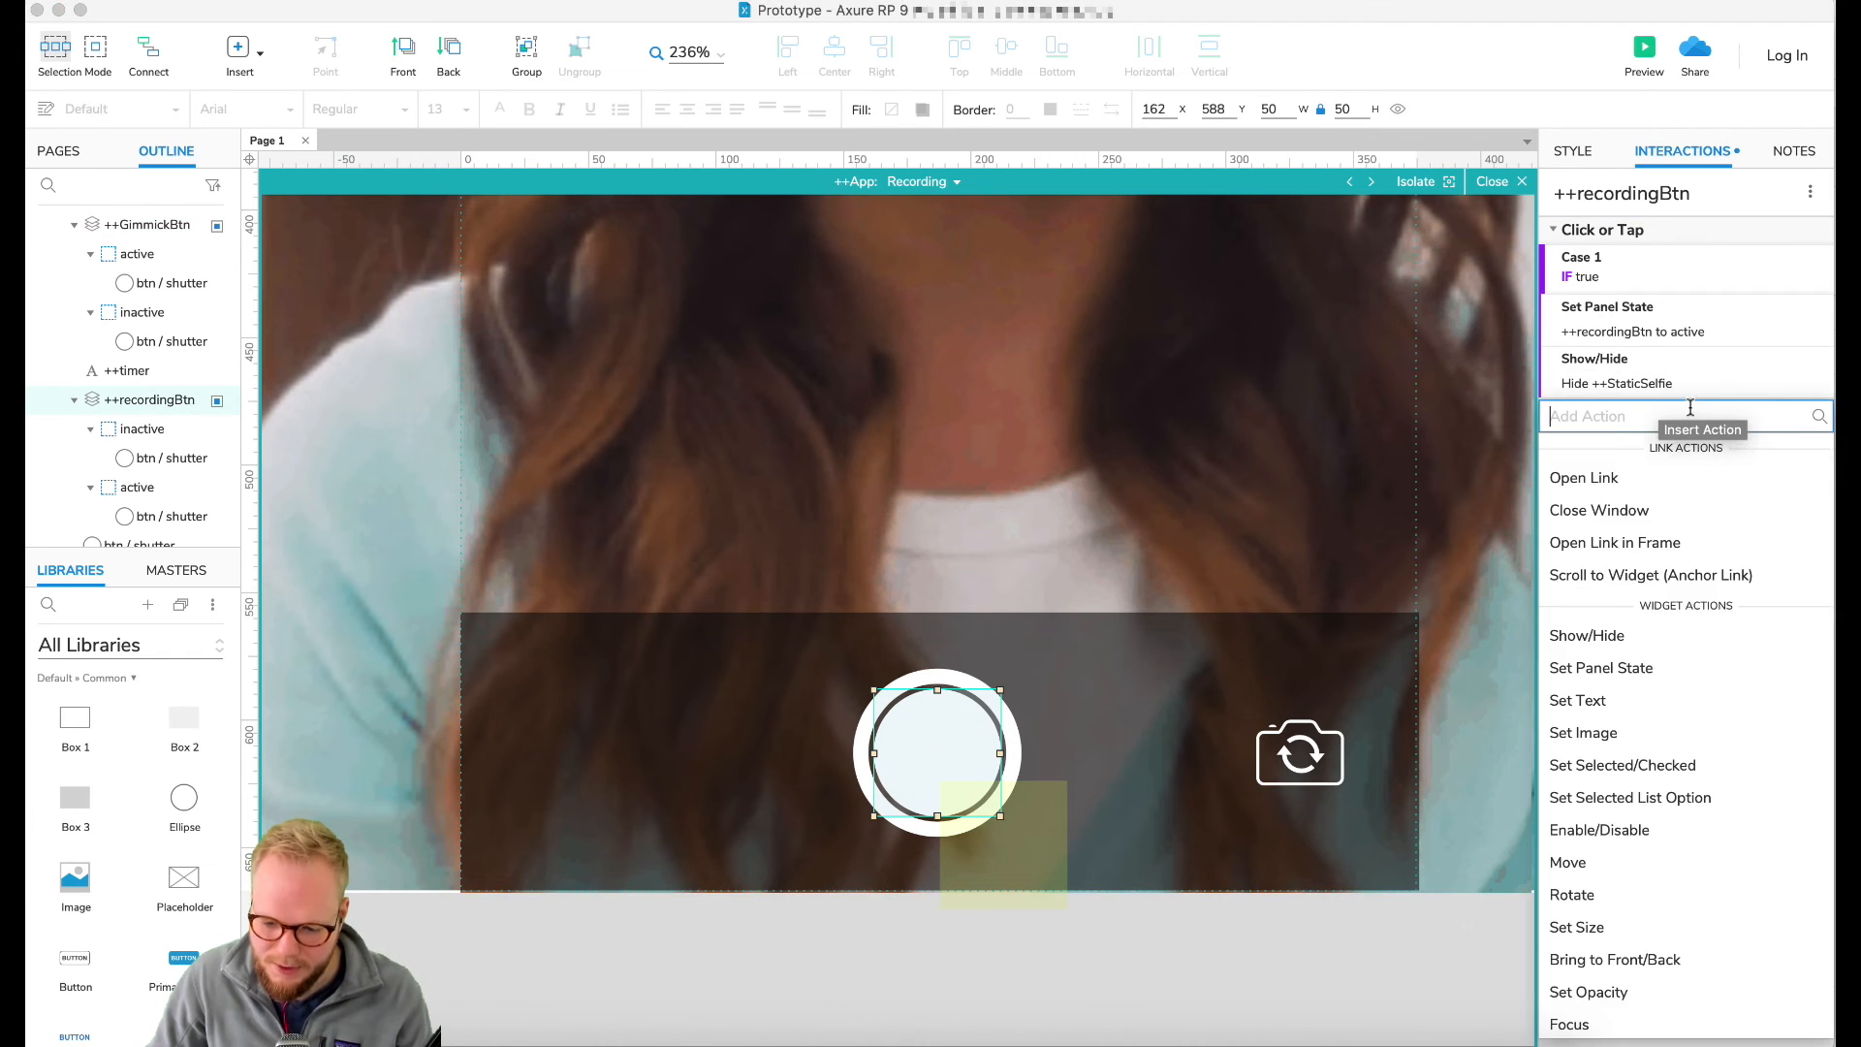
{"action": "left_click", "coordinate": [1611, 632]}
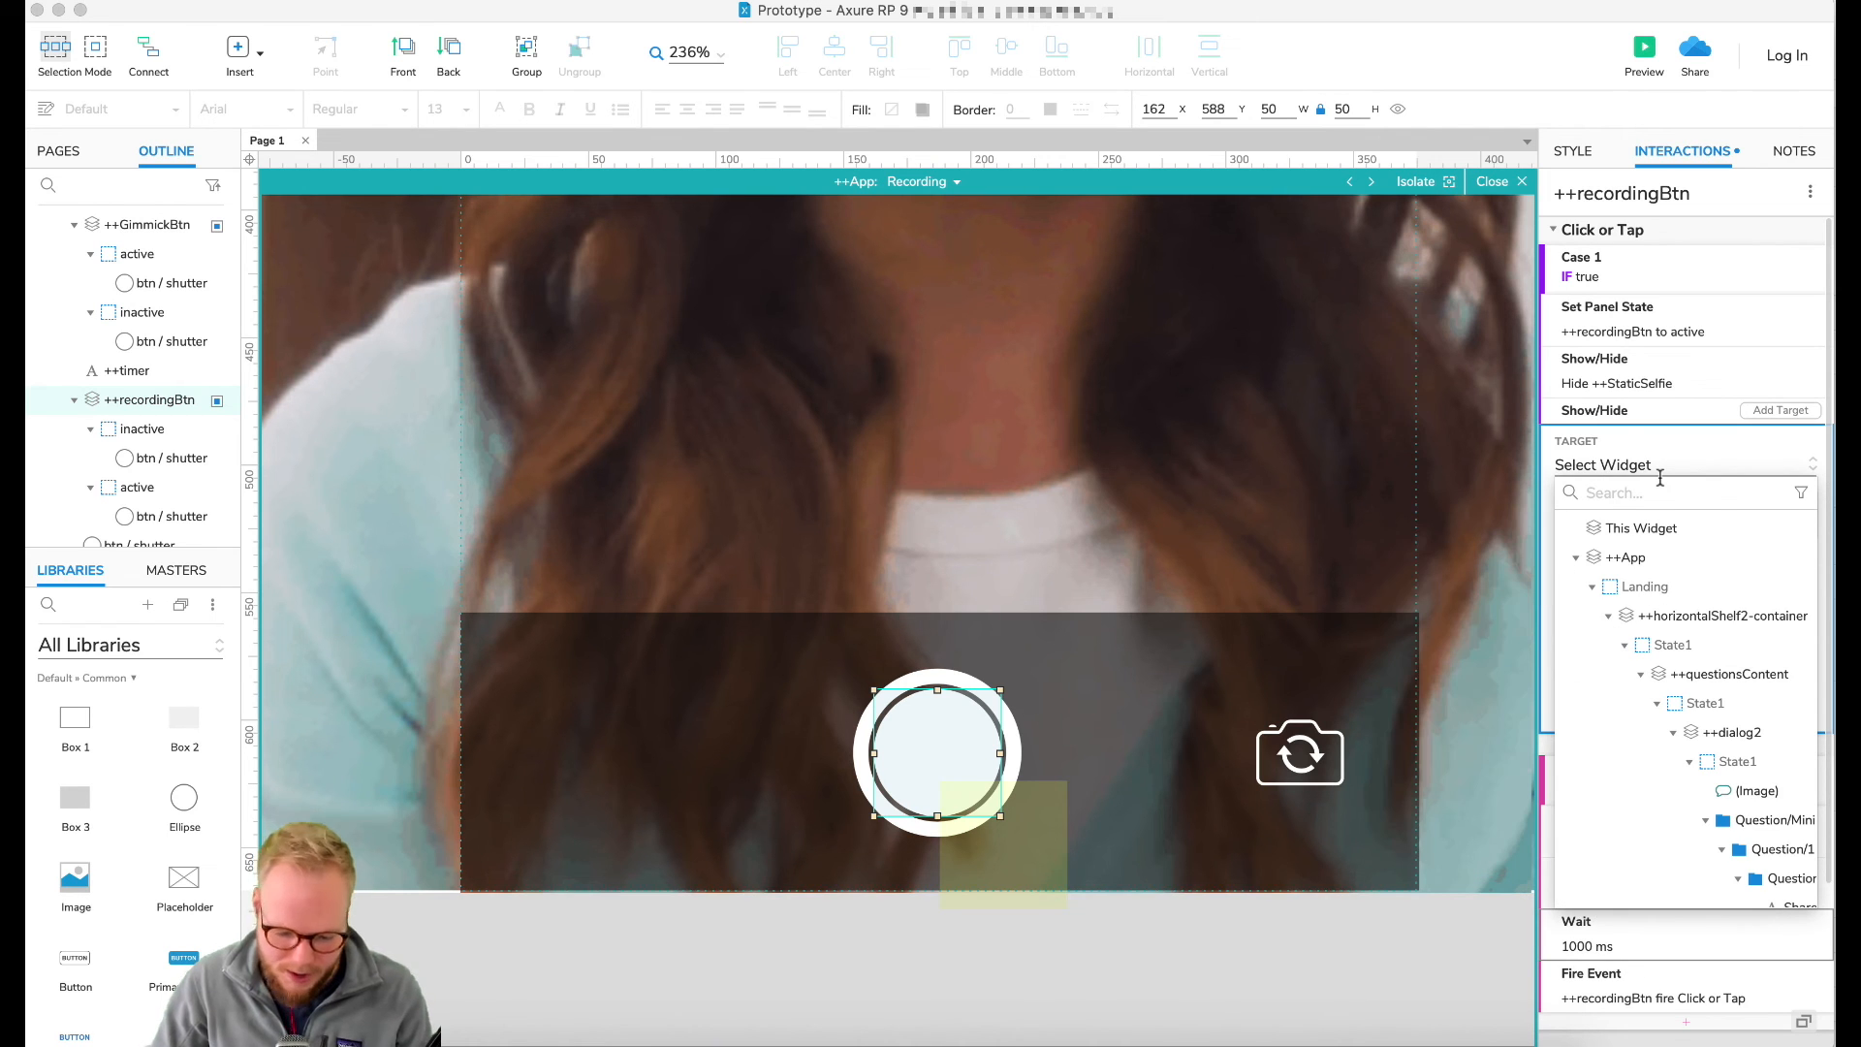
{"action": "type", "text": "gimmick"}
{"action": "left_click", "coordinate": [1687, 586]}
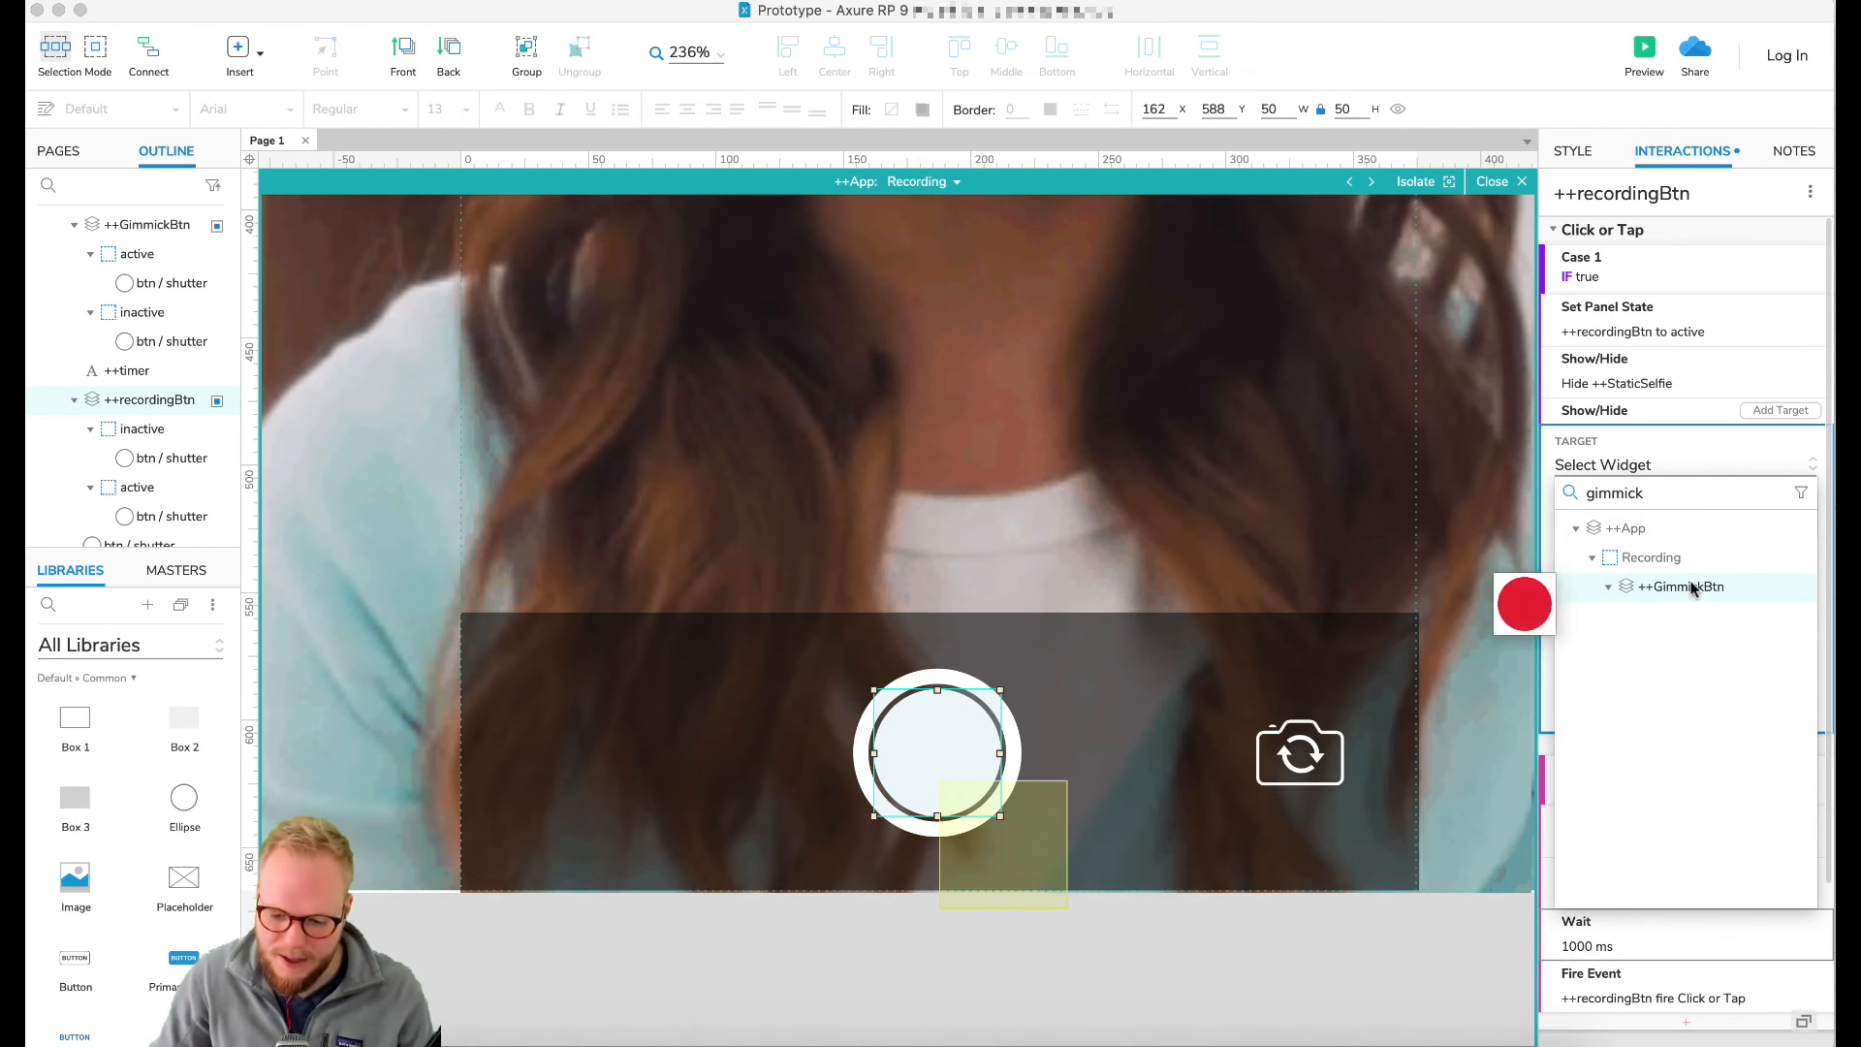
{"action": "left_click", "coordinate": [1777, 678]}
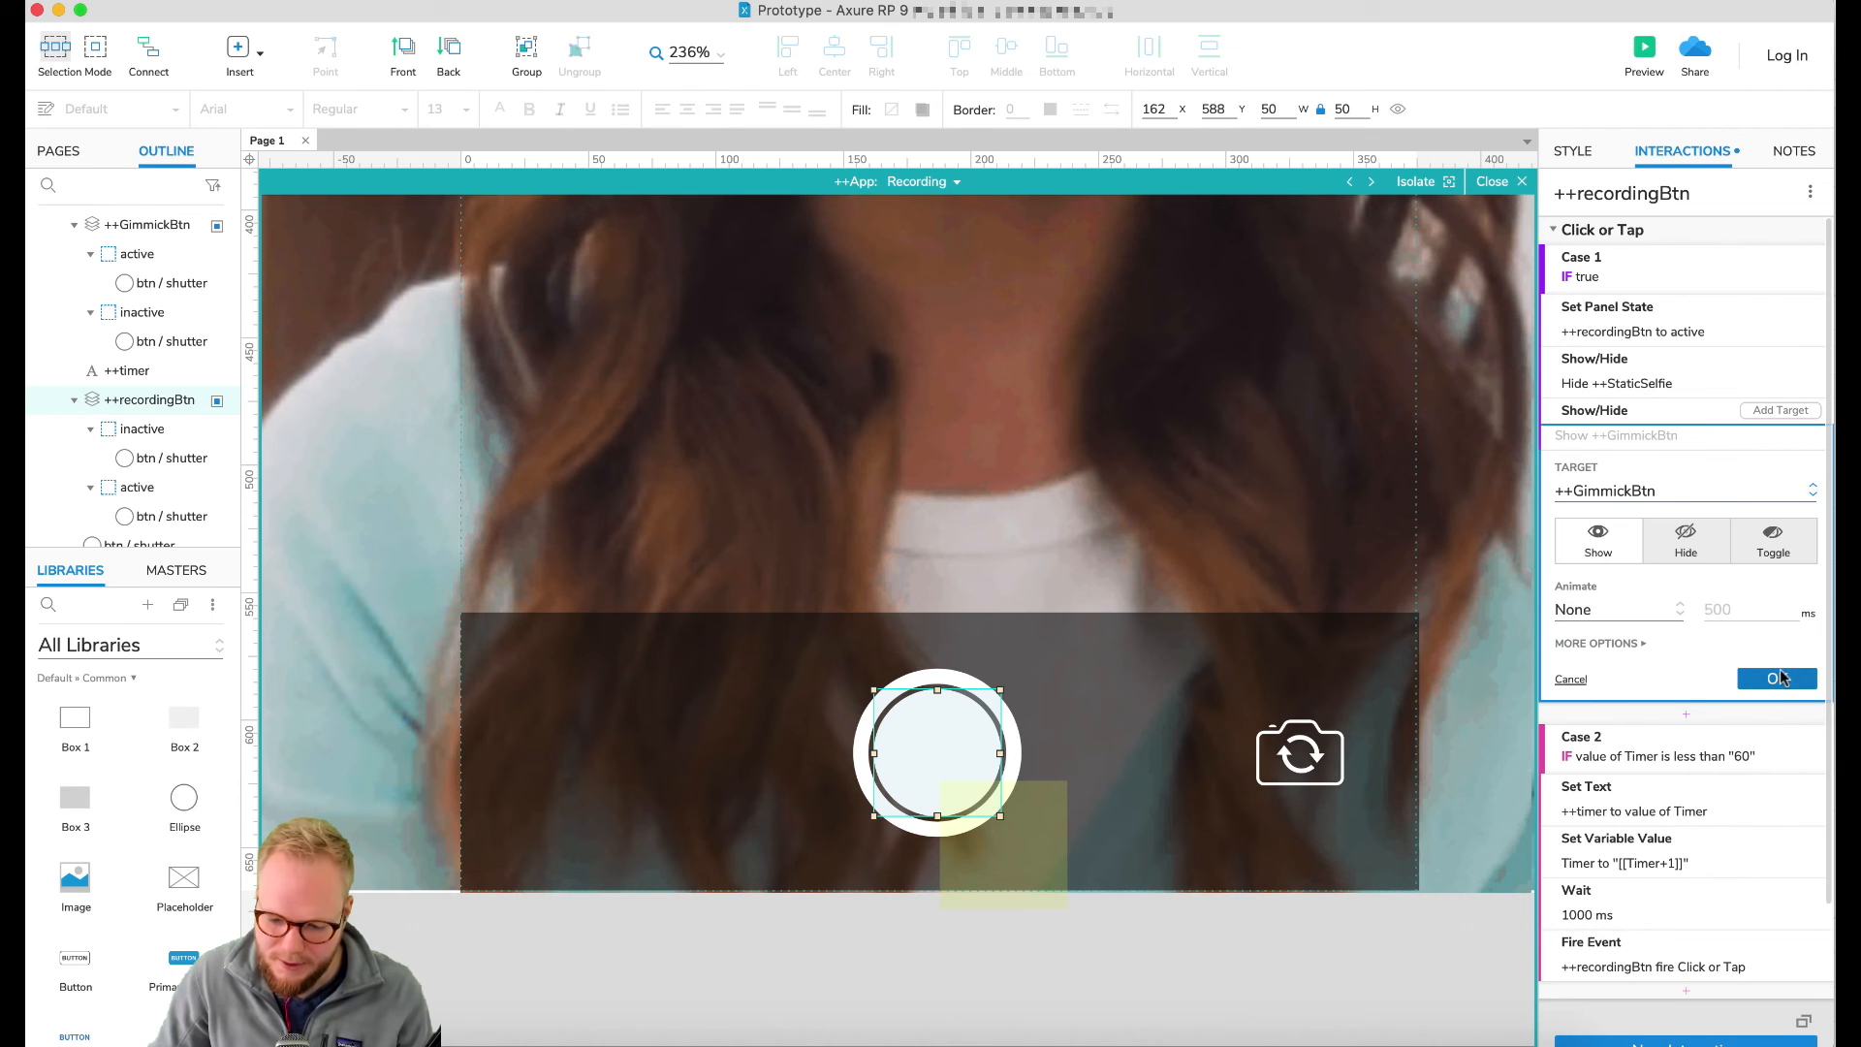
Step: Move the hidden ++GimmickBtn back over the record button at X 162, Y 588
{"action": "left_click", "coordinate": [1000, 863]}
{"action": "left_click_drag", "start_coordinate": [999, 863], "coordinate": [938, 768]}
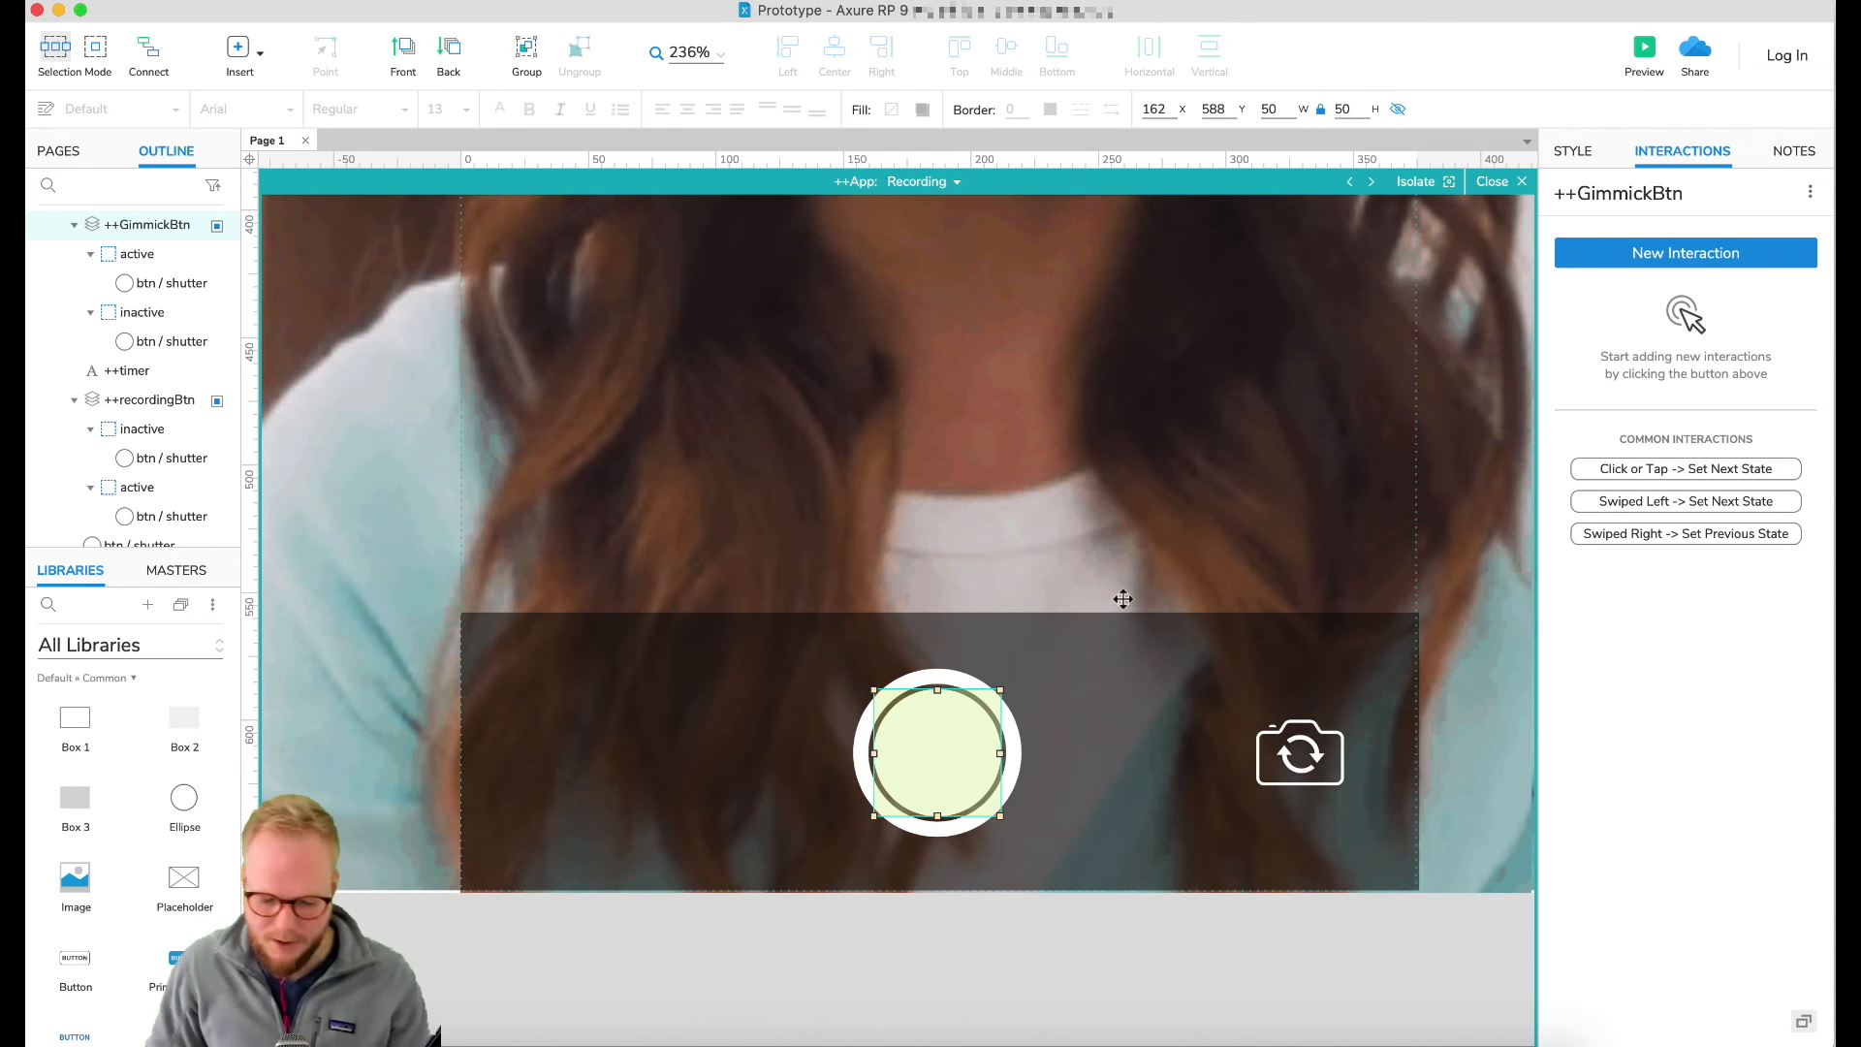
Step: Give ++GimmickBtn a Click or Tap interaction with a Set Panel State action that switches ++App to Publish
{"action": "left_click", "coordinate": [1660, 260]}
{"action": "left_click", "coordinate": [1640, 295]}
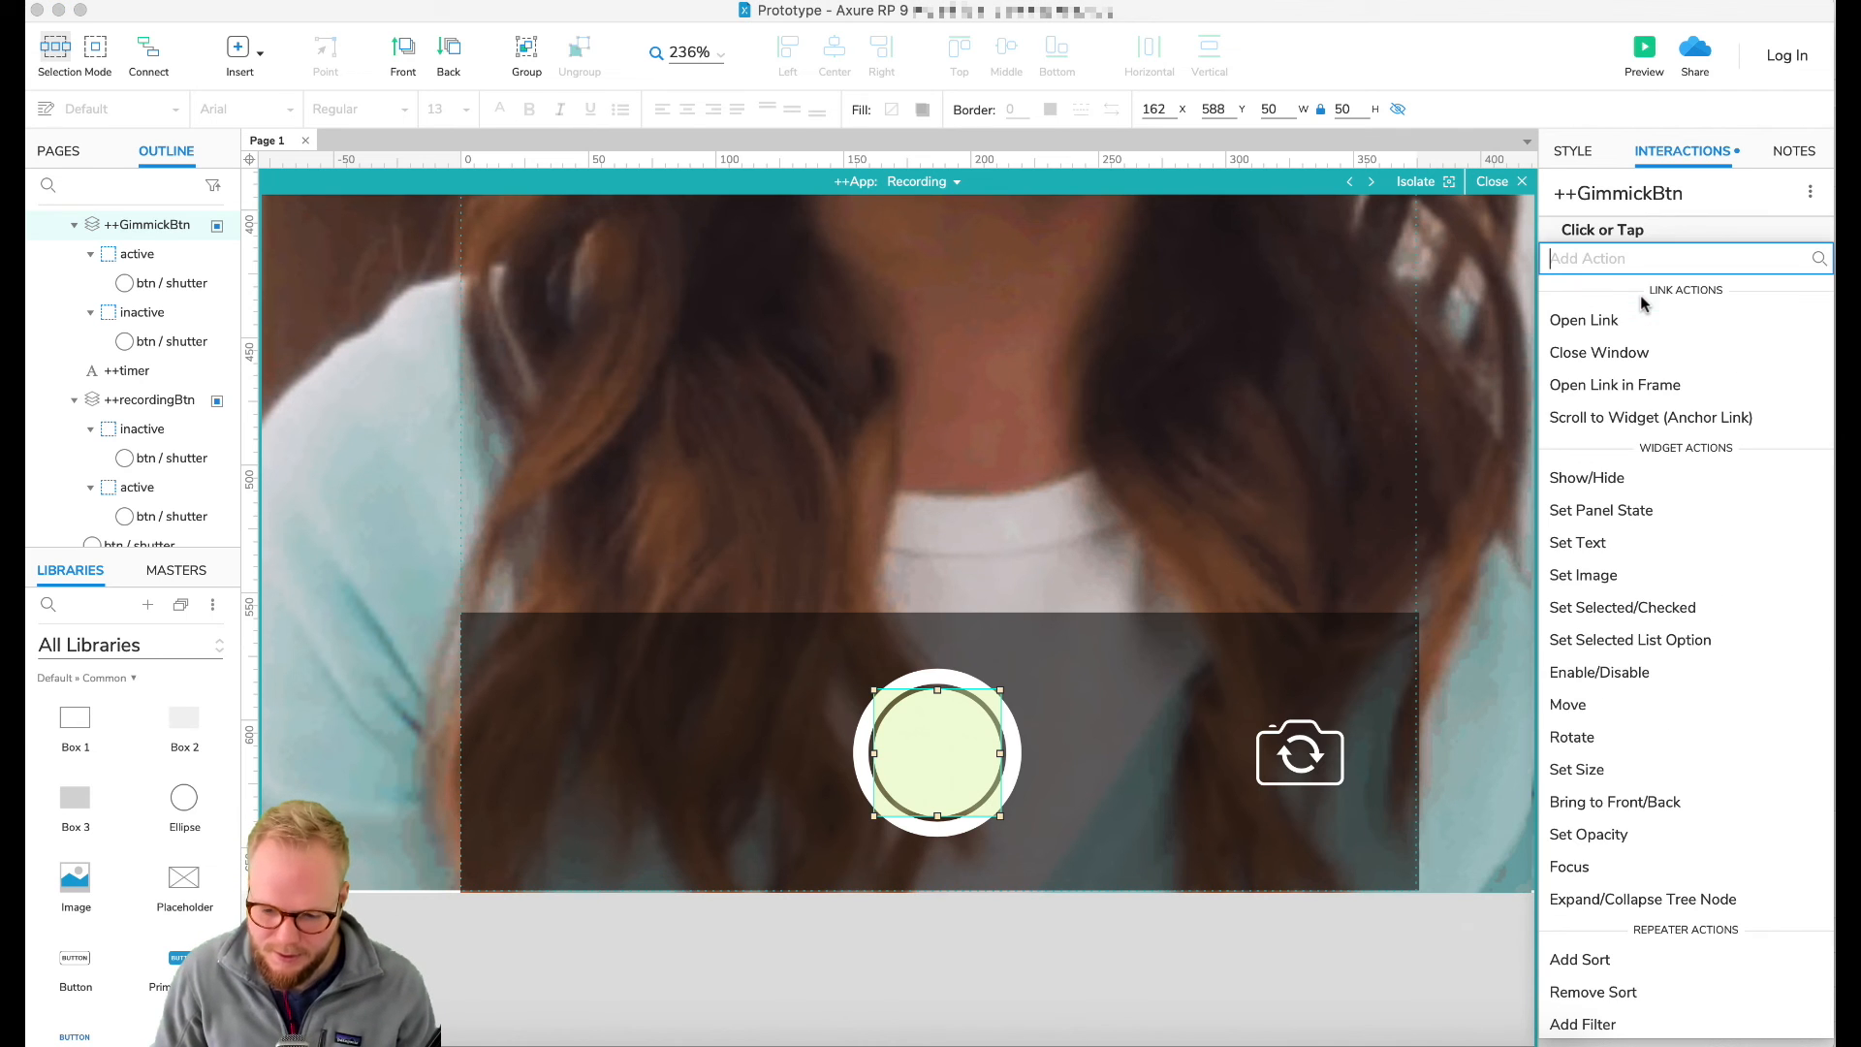
{"action": "left_click", "coordinate": [1638, 516]}
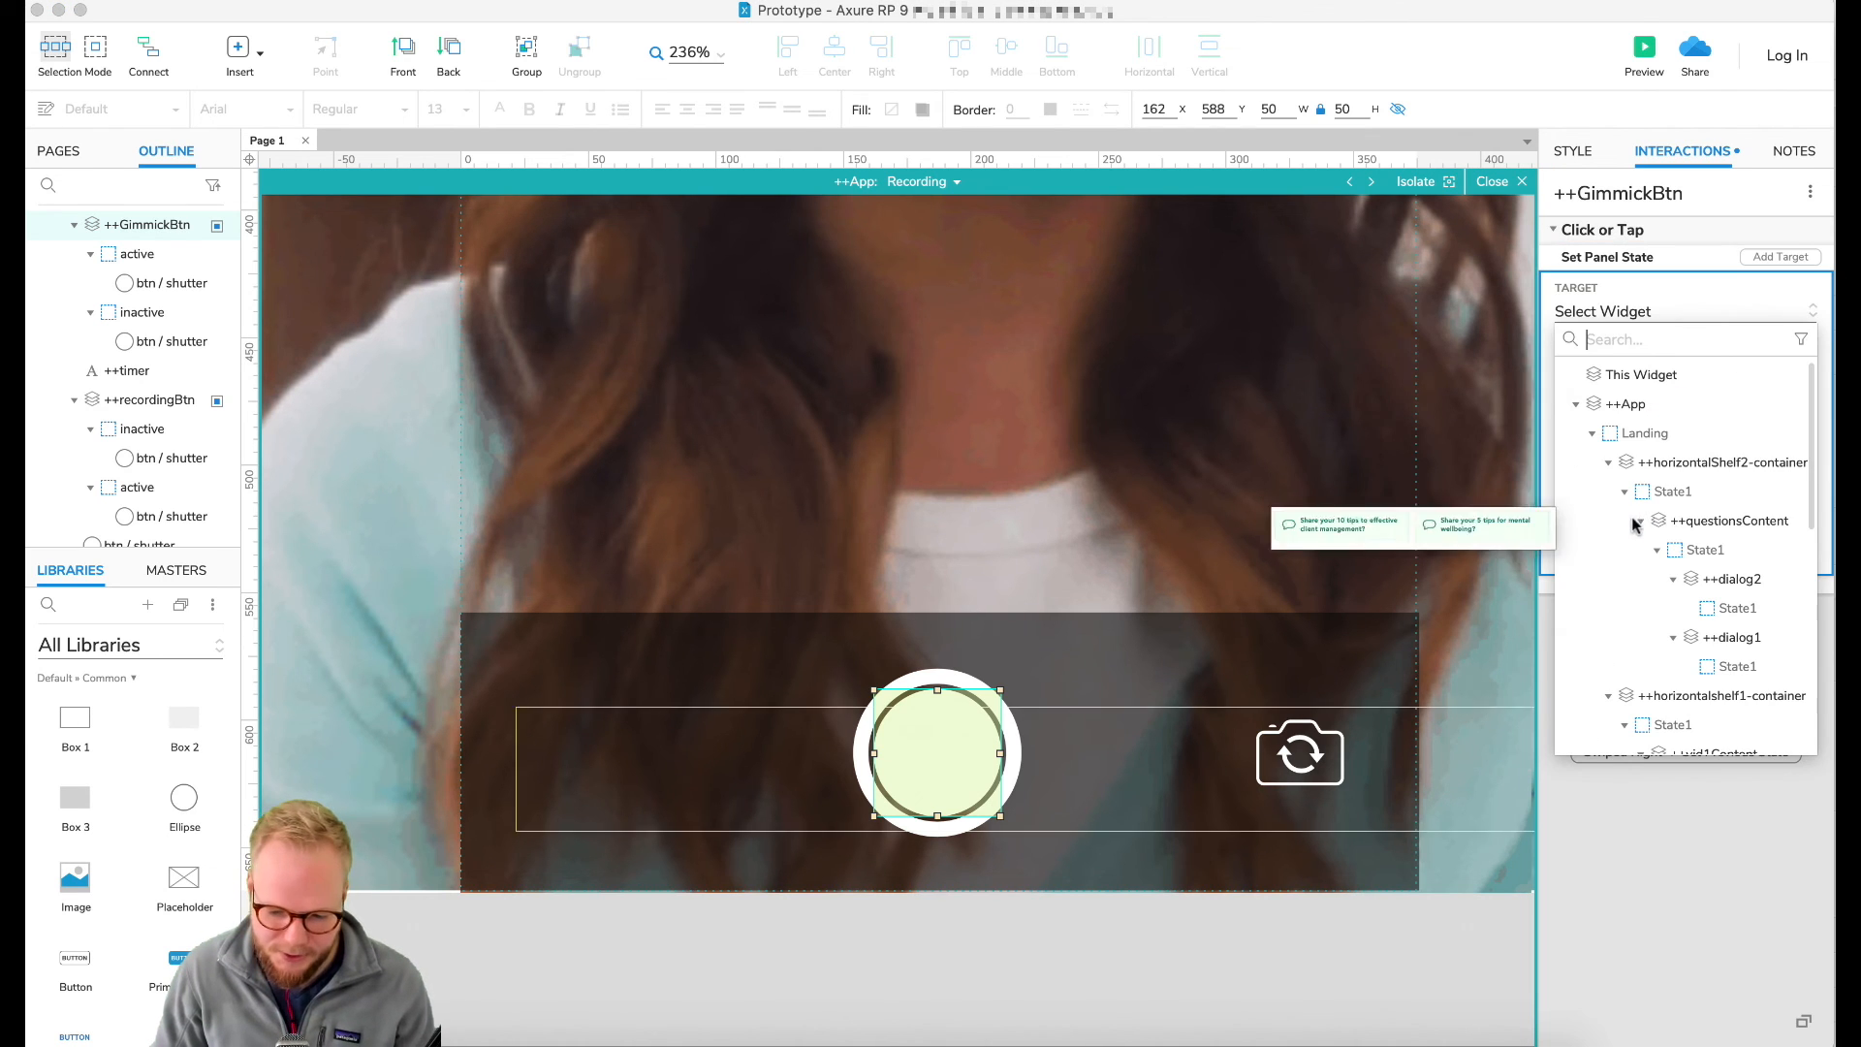
{"action": "left_click", "coordinate": [1669, 418]}
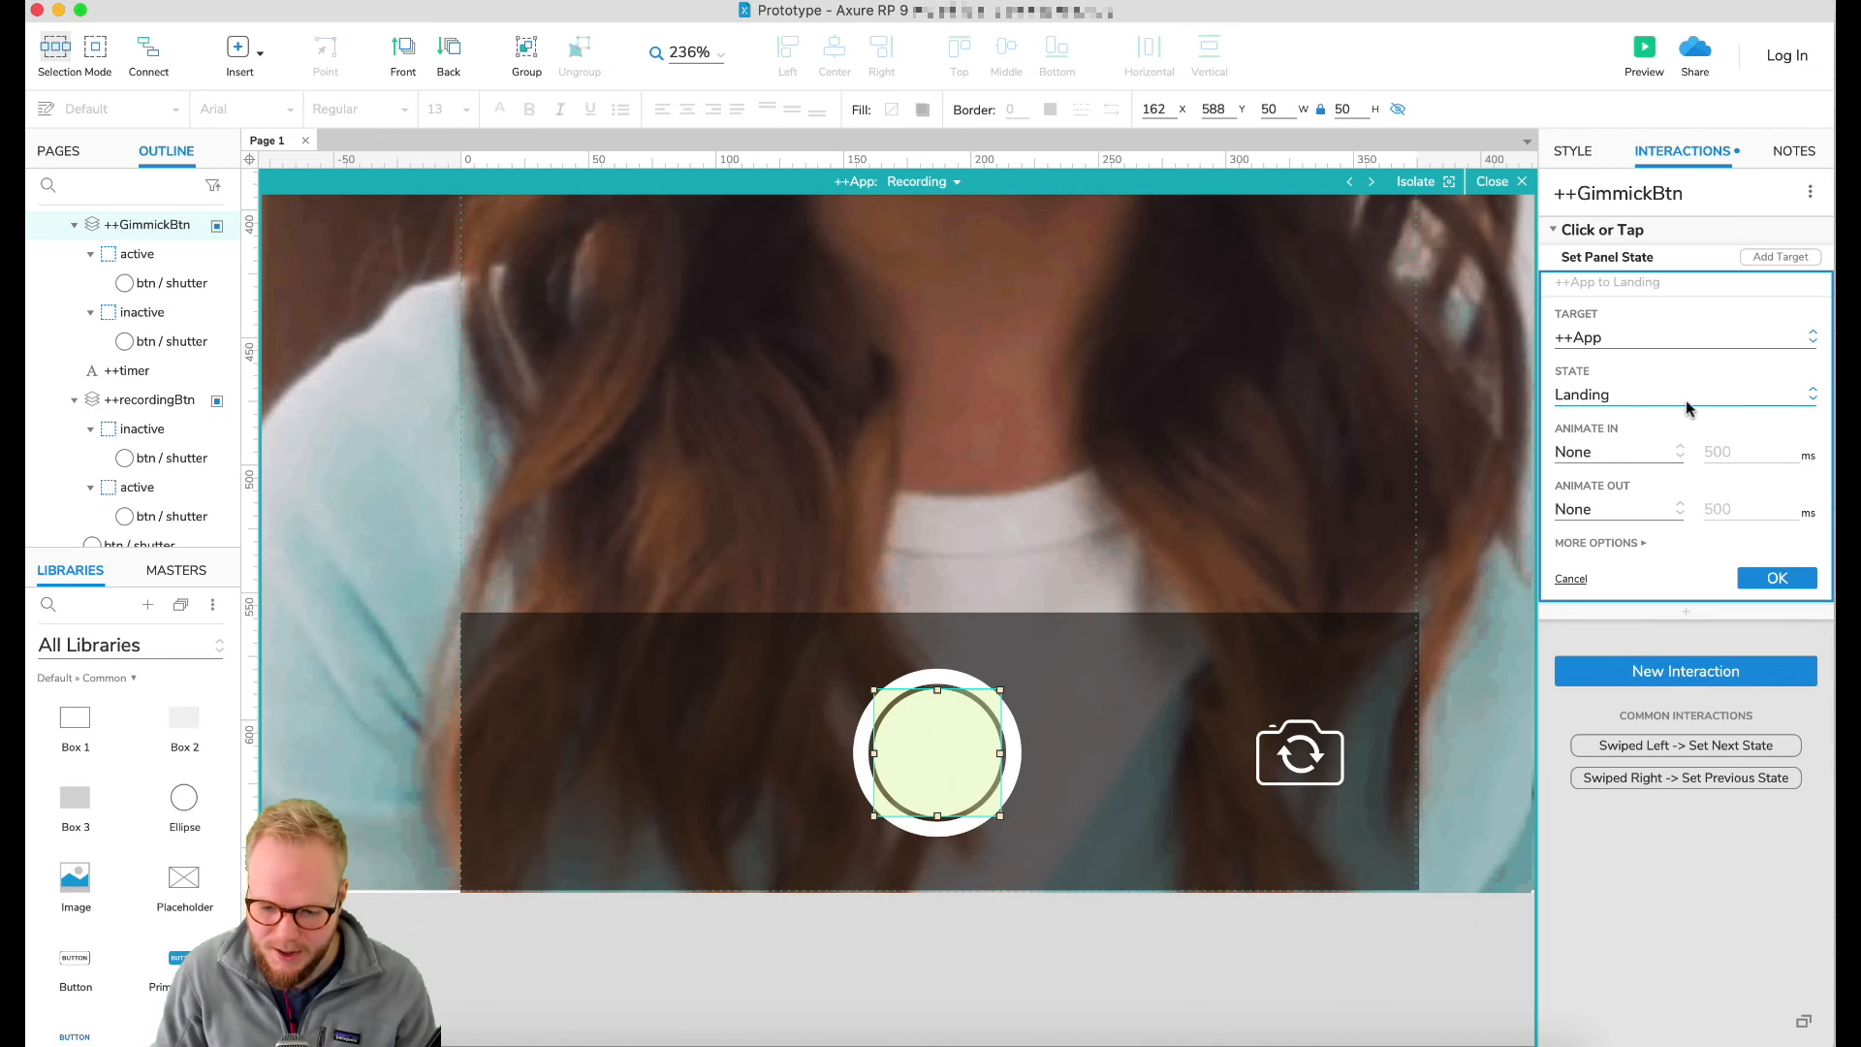
{"action": "left_click", "coordinate": [1685, 401]}
{"action": "left_click", "coordinate": [1648, 486]}
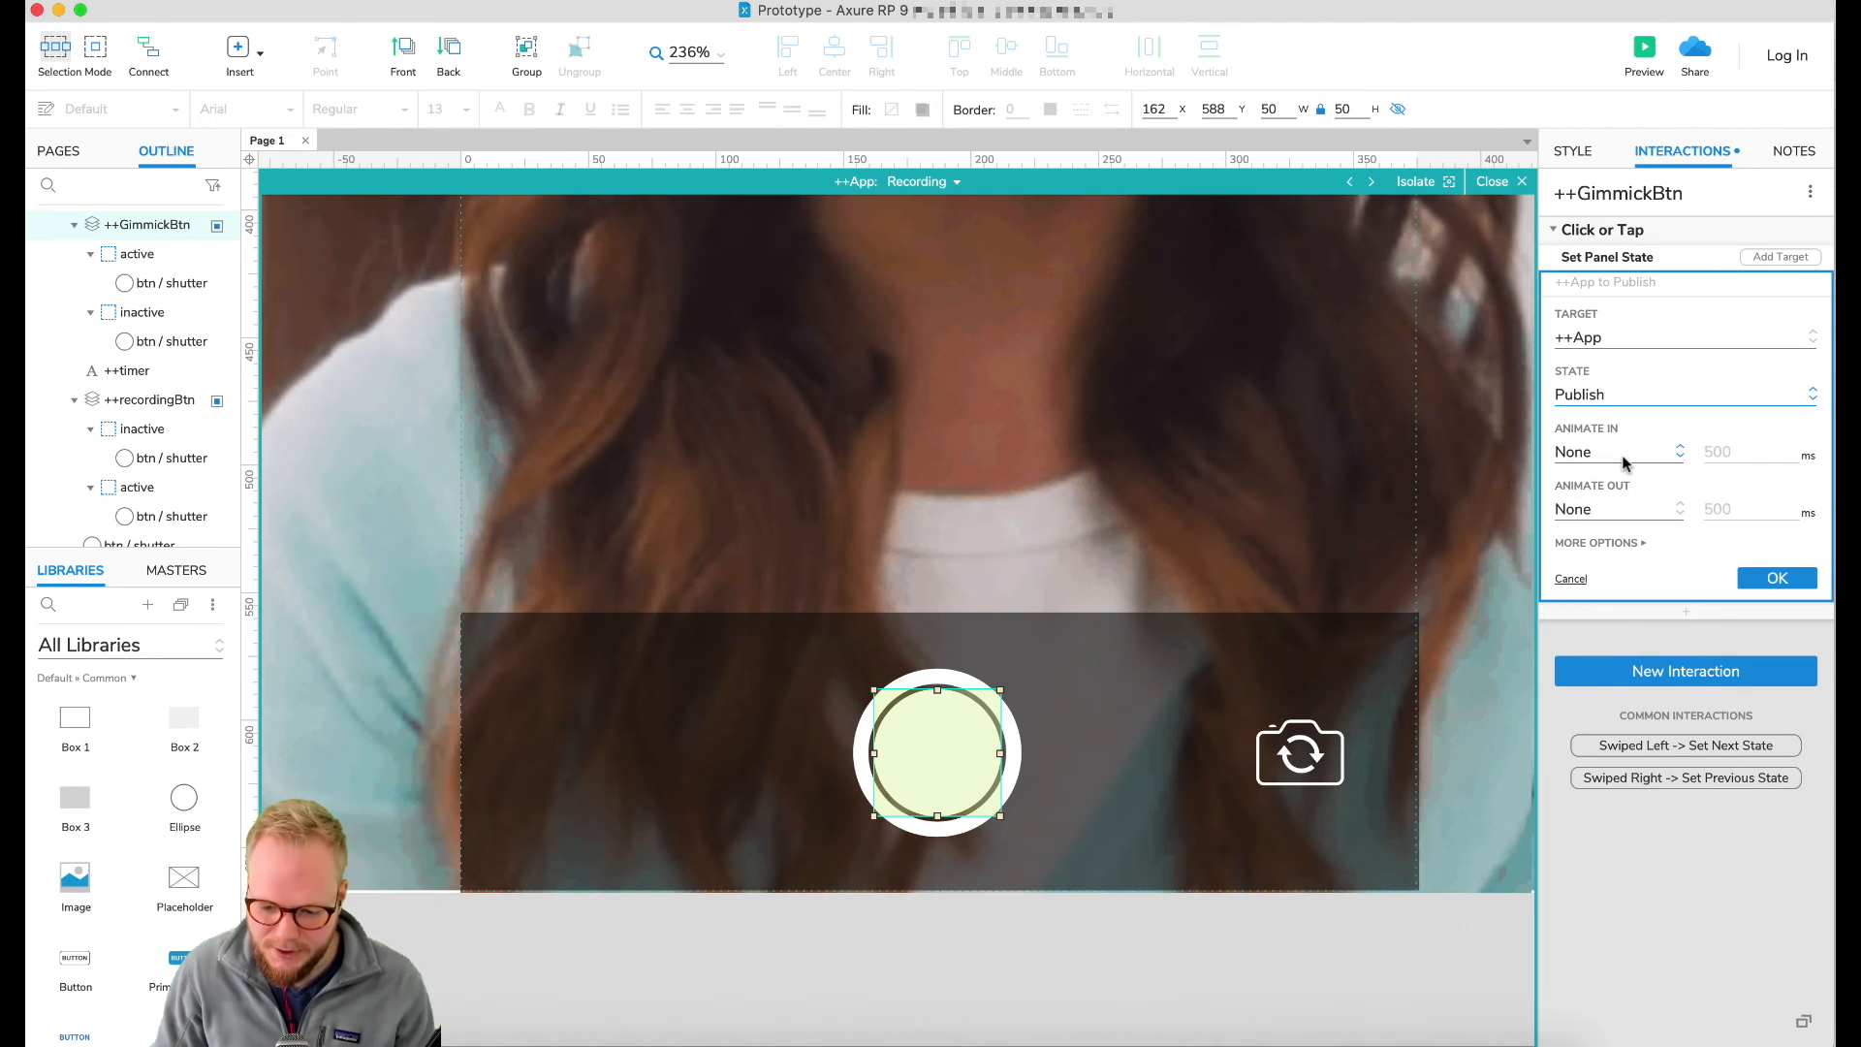
Step: Animate the switch to the Publish state with Slide Left over 500 ms and accept the action
{"action": "left_click", "coordinate": [1625, 456]}
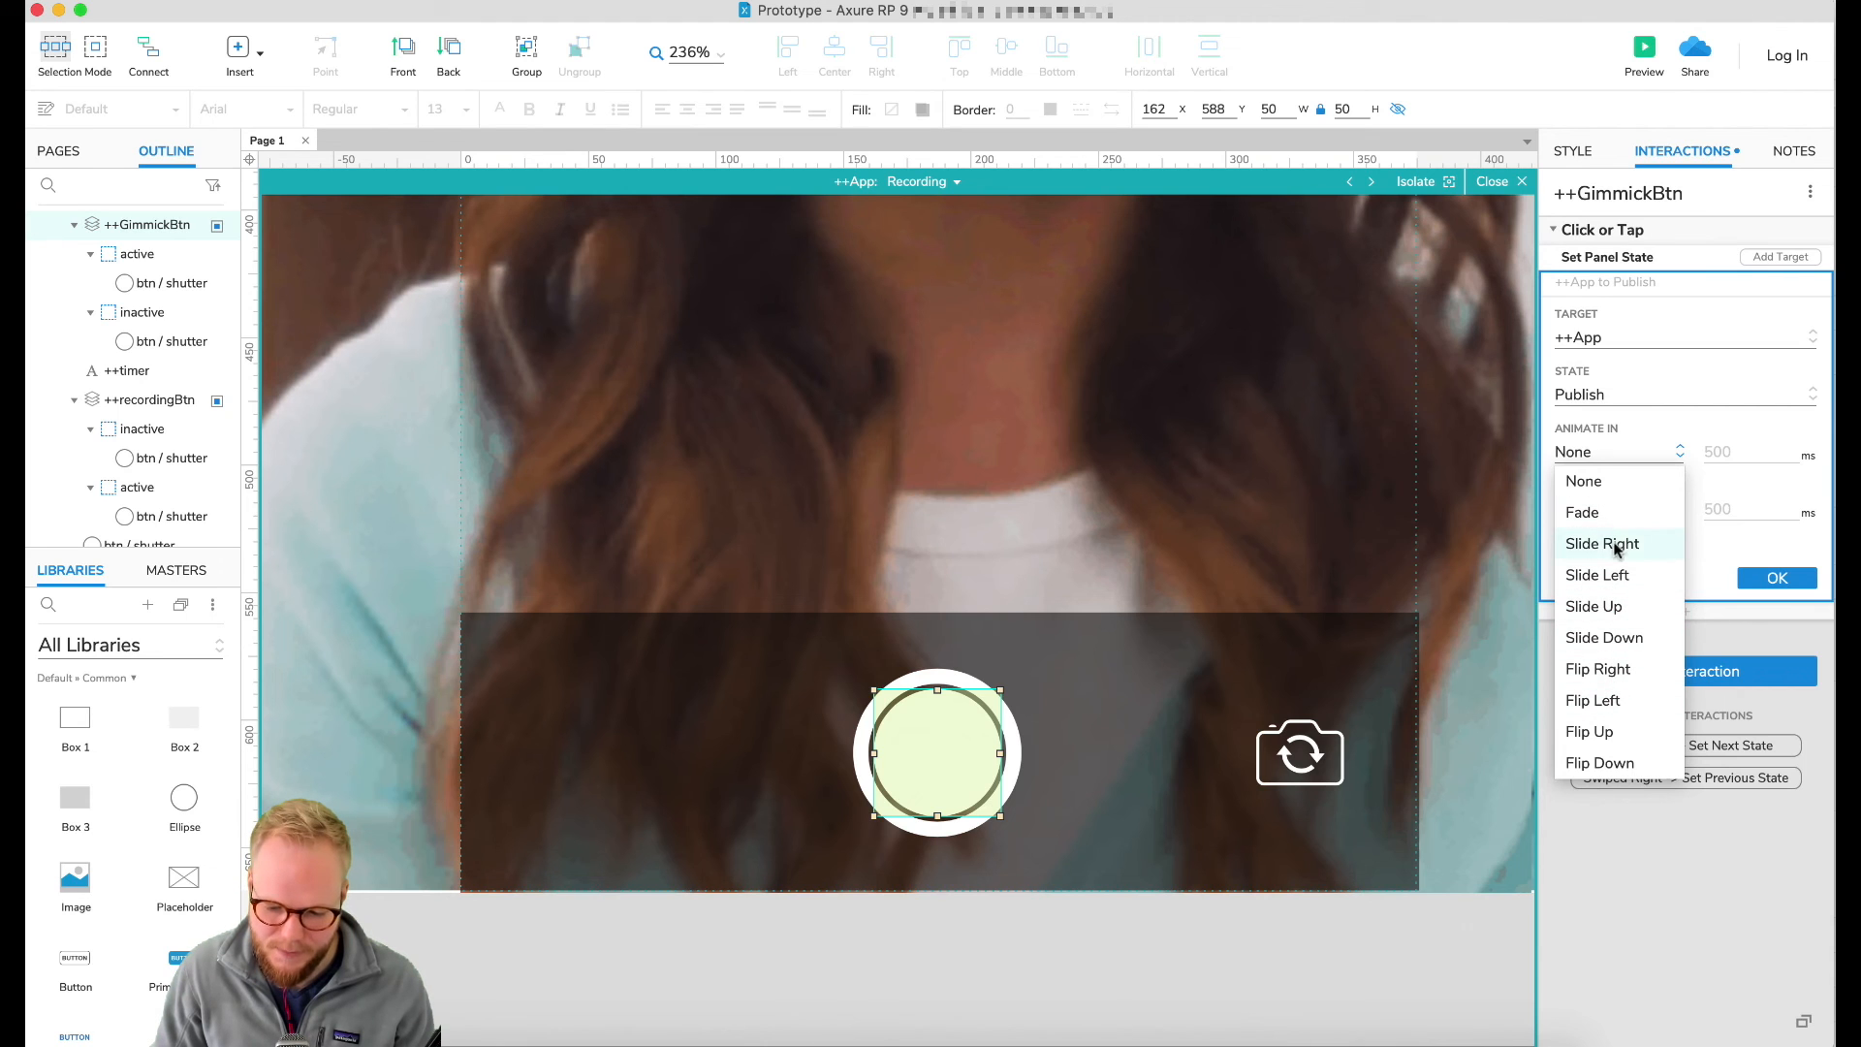
{"action": "left_click", "coordinate": [1623, 575]}
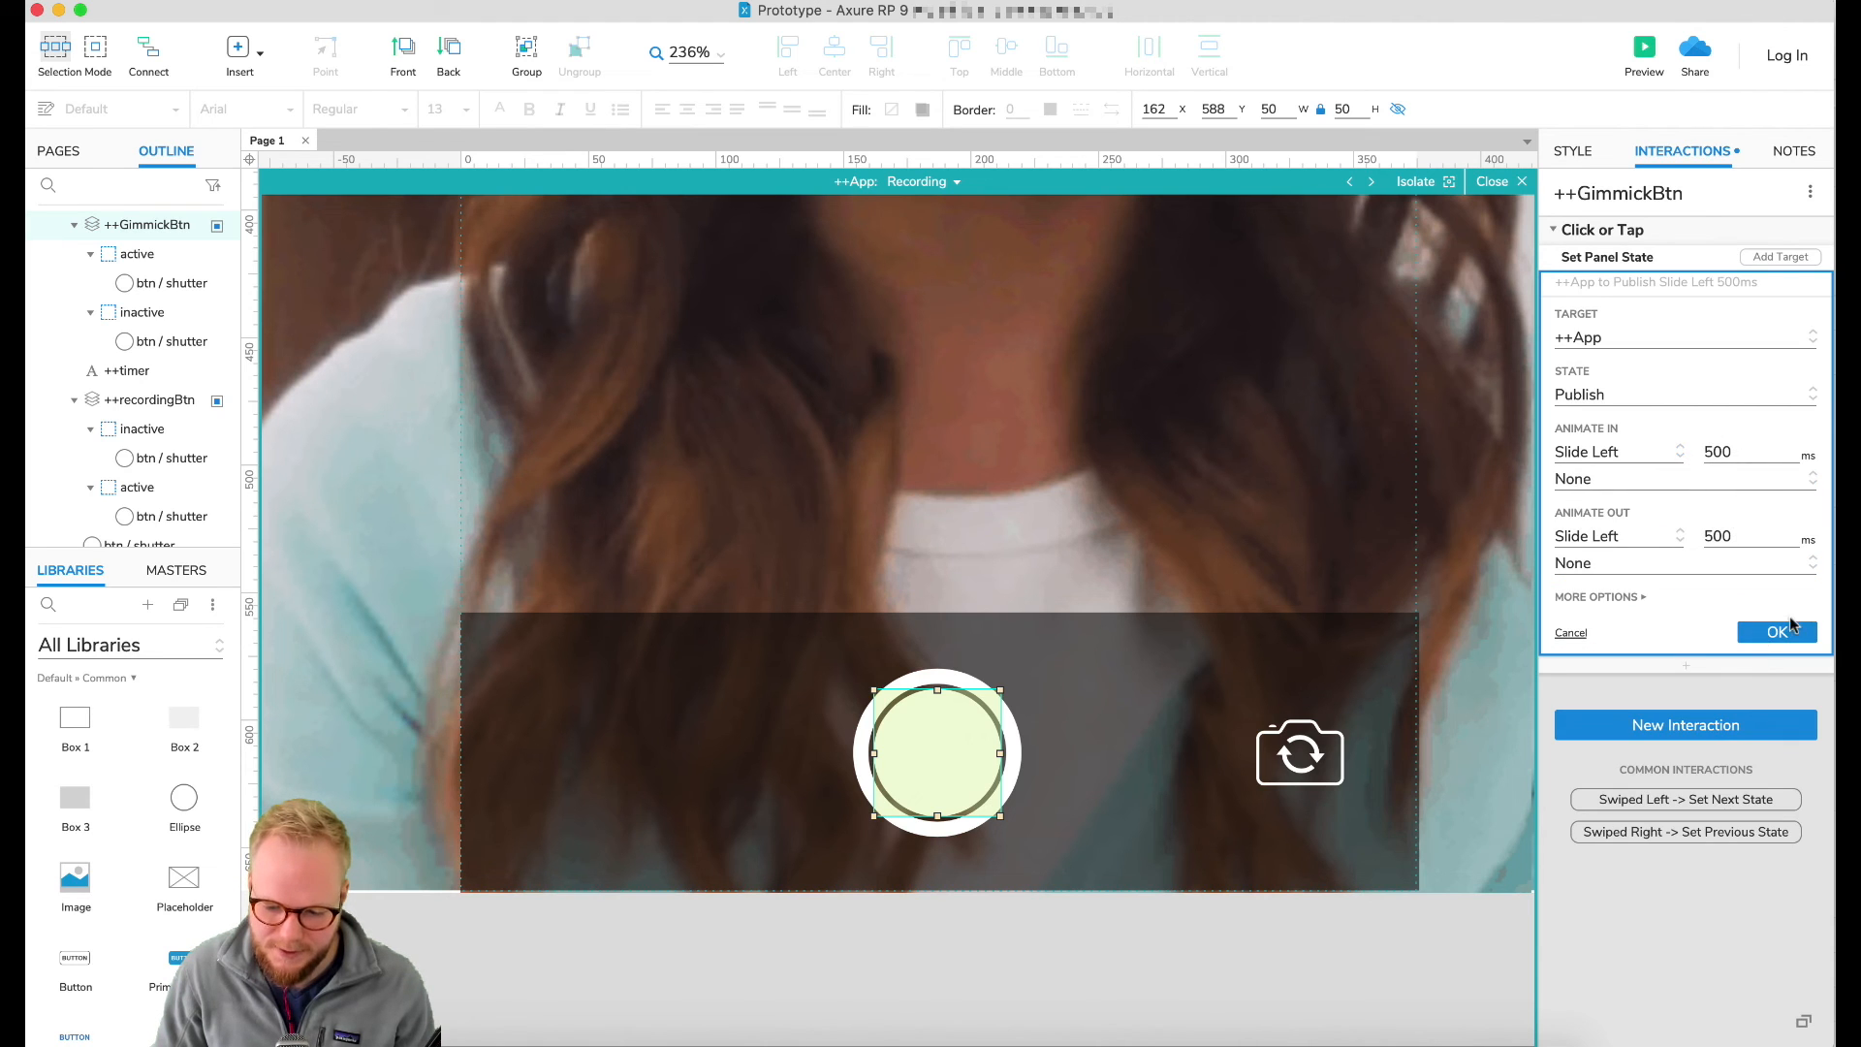
{"action": "left_click", "coordinate": [1789, 633]}
{"action": "left_click", "coordinate": [1648, 234]}
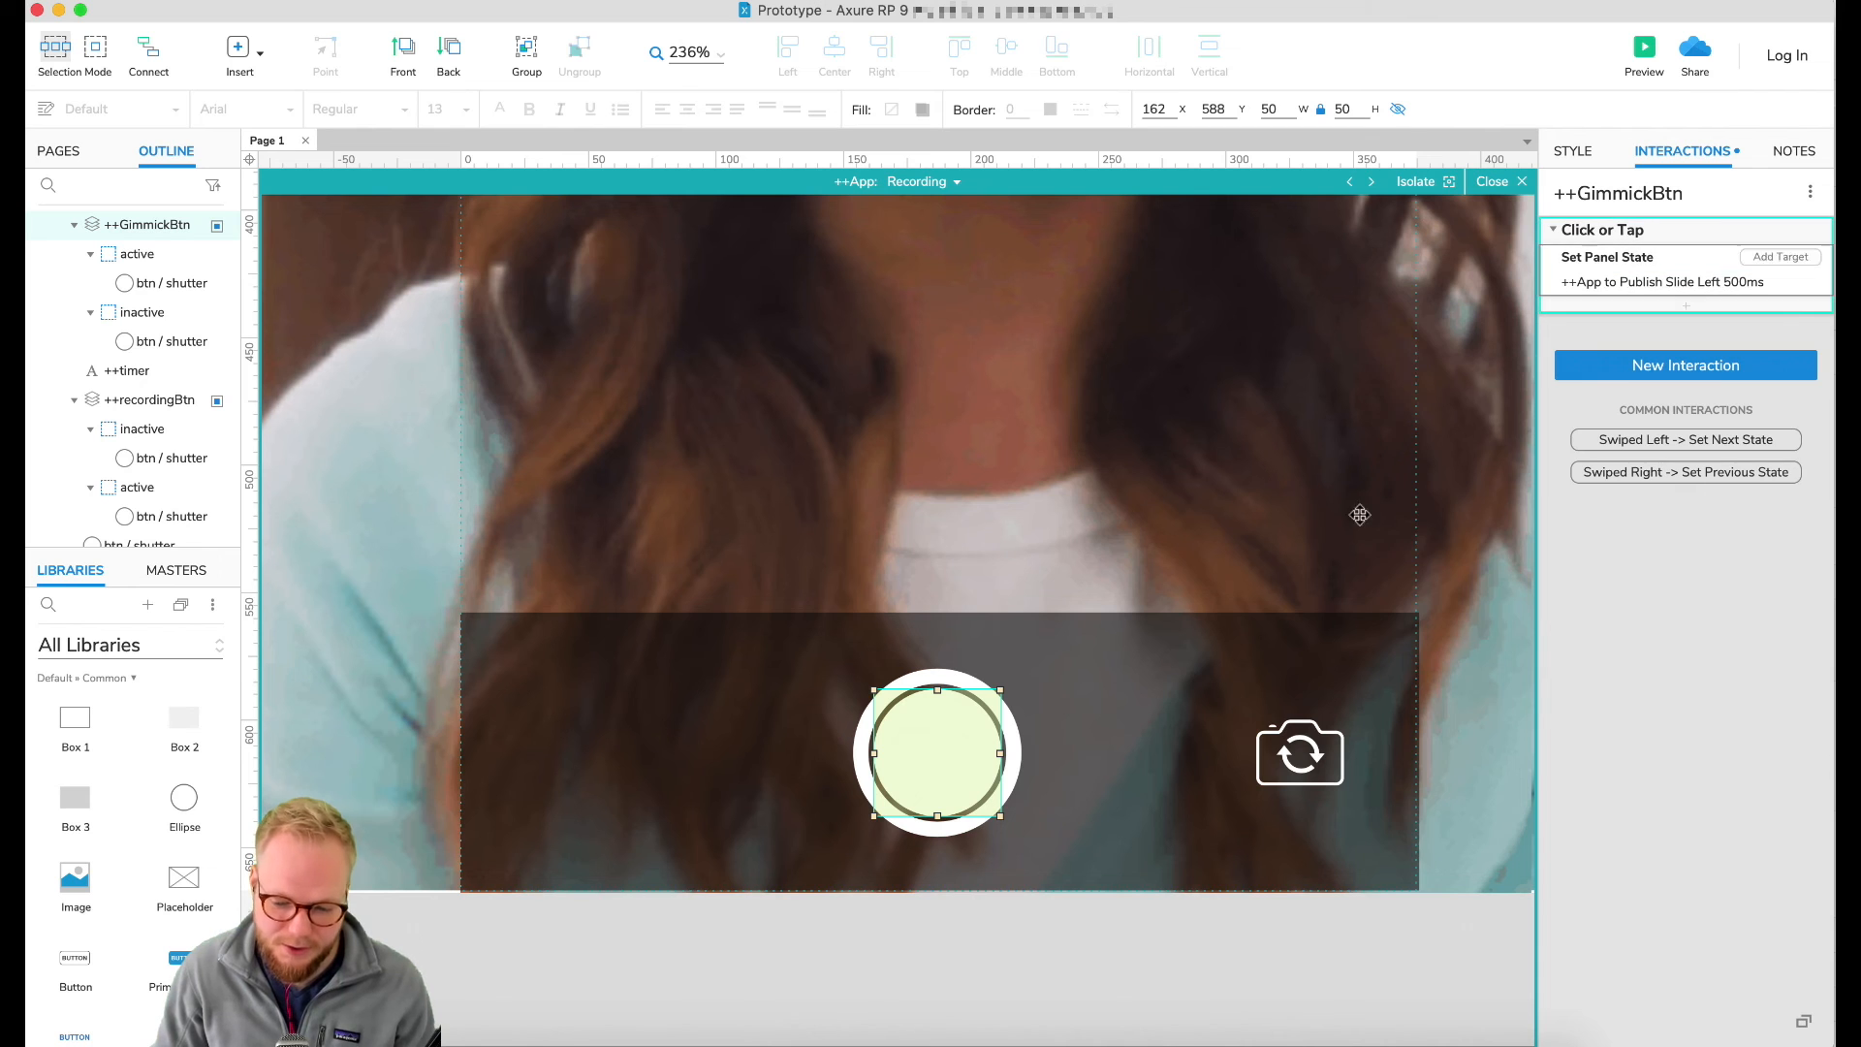
{"action": "left_click", "coordinate": [1113, 930]}
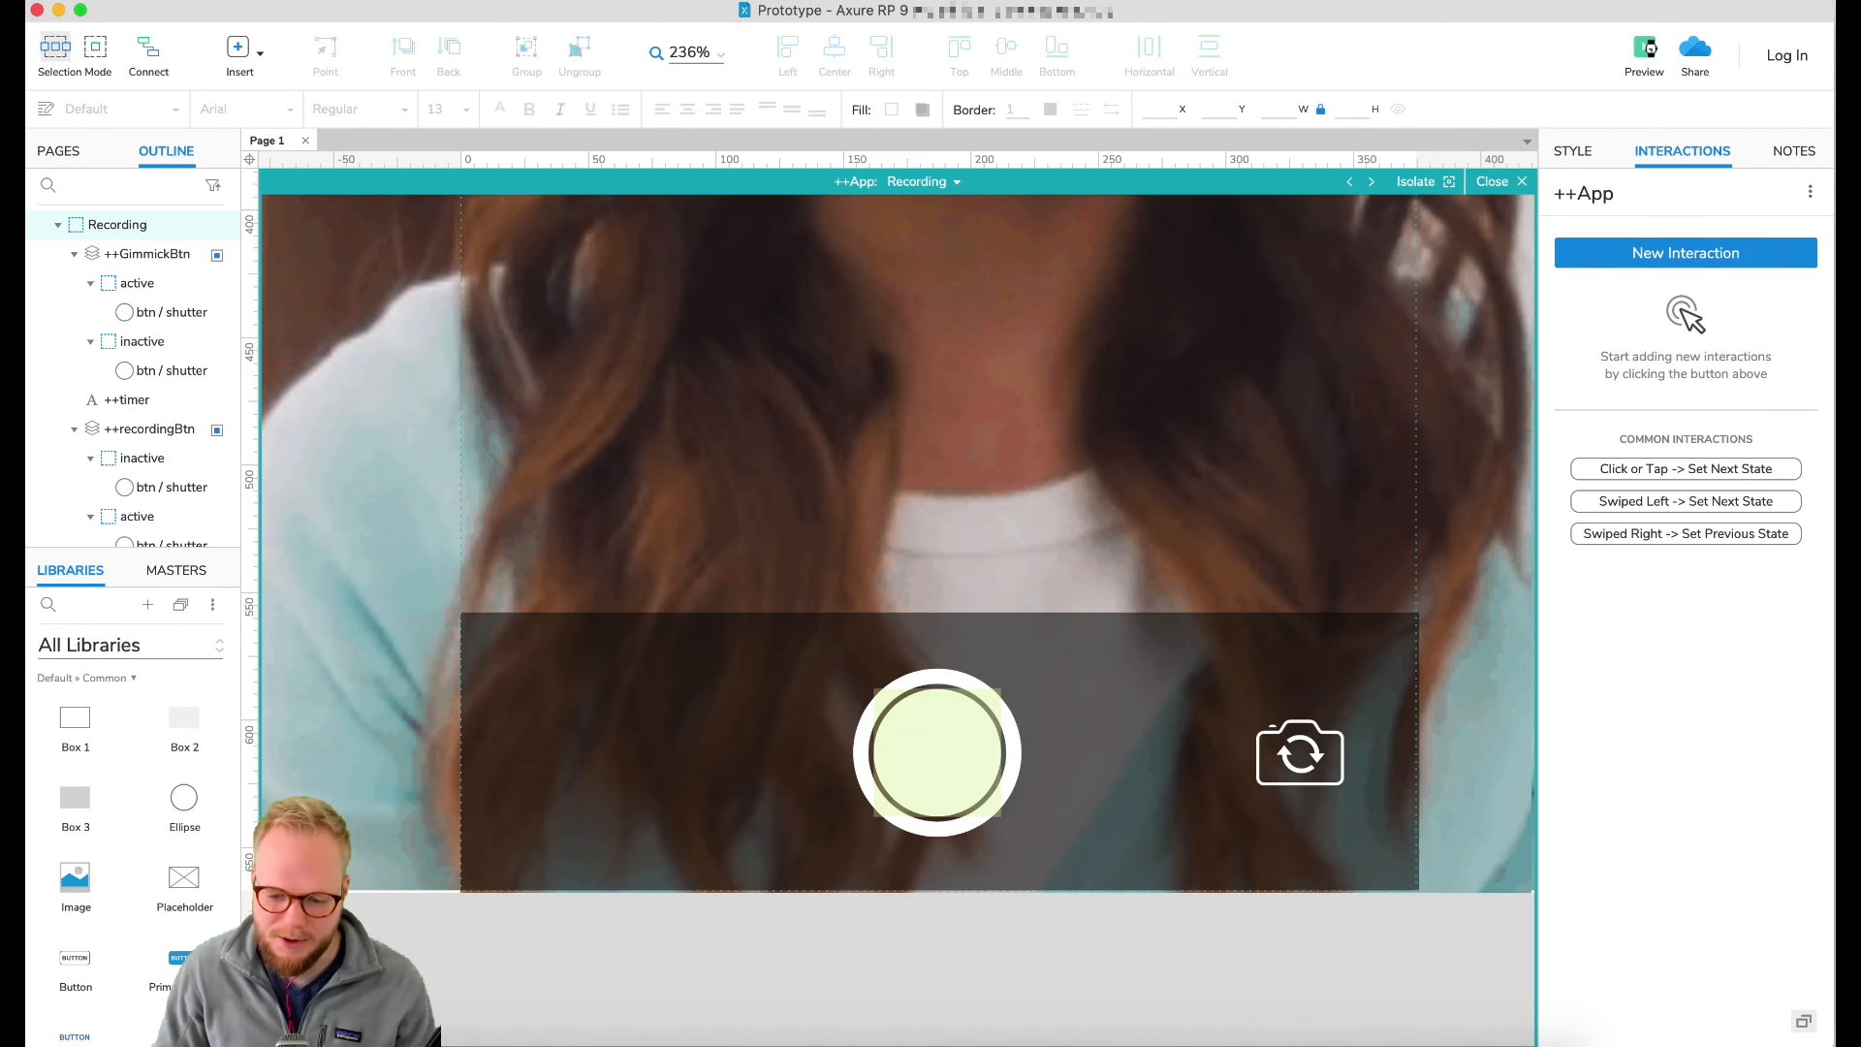
Step: Preview the prototype in the browser and test the client management question card, starting the recording and tapping the red button
{"action": "left_click", "coordinate": [1648, 54]}
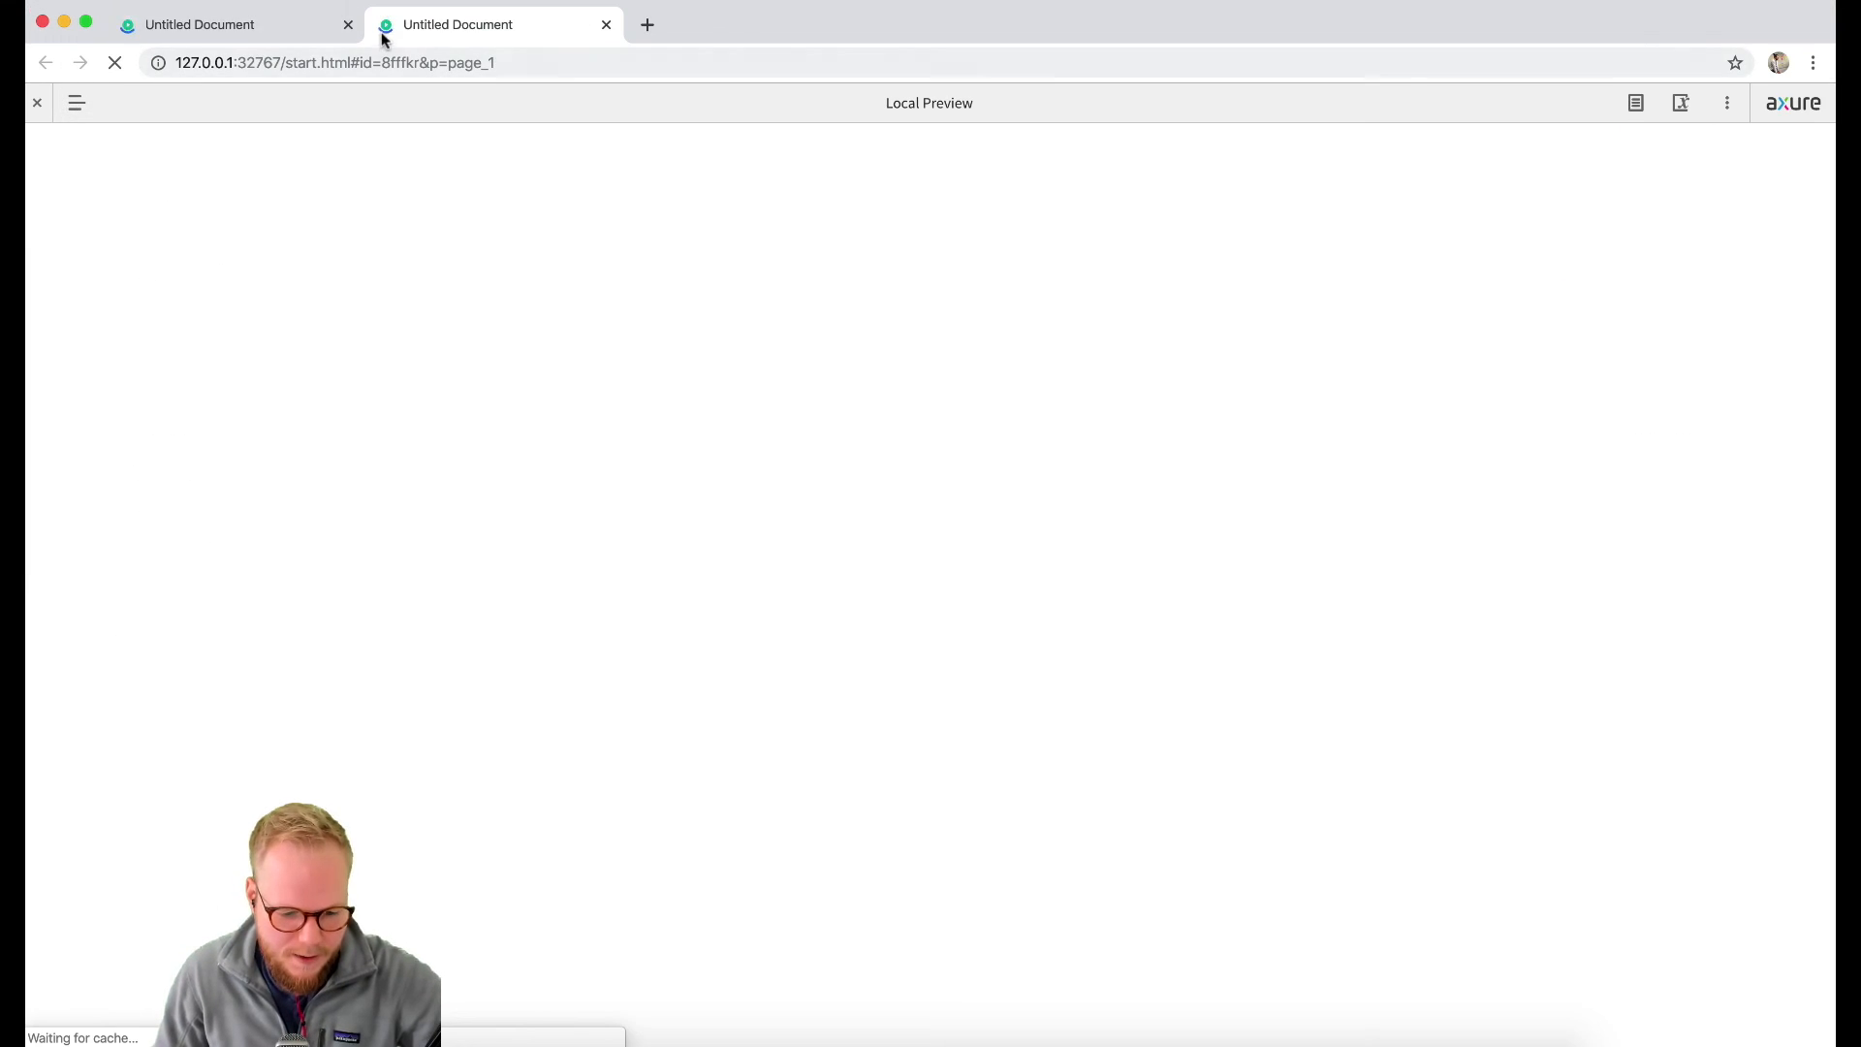
{"action": "left_click", "coordinate": [344, 24]}
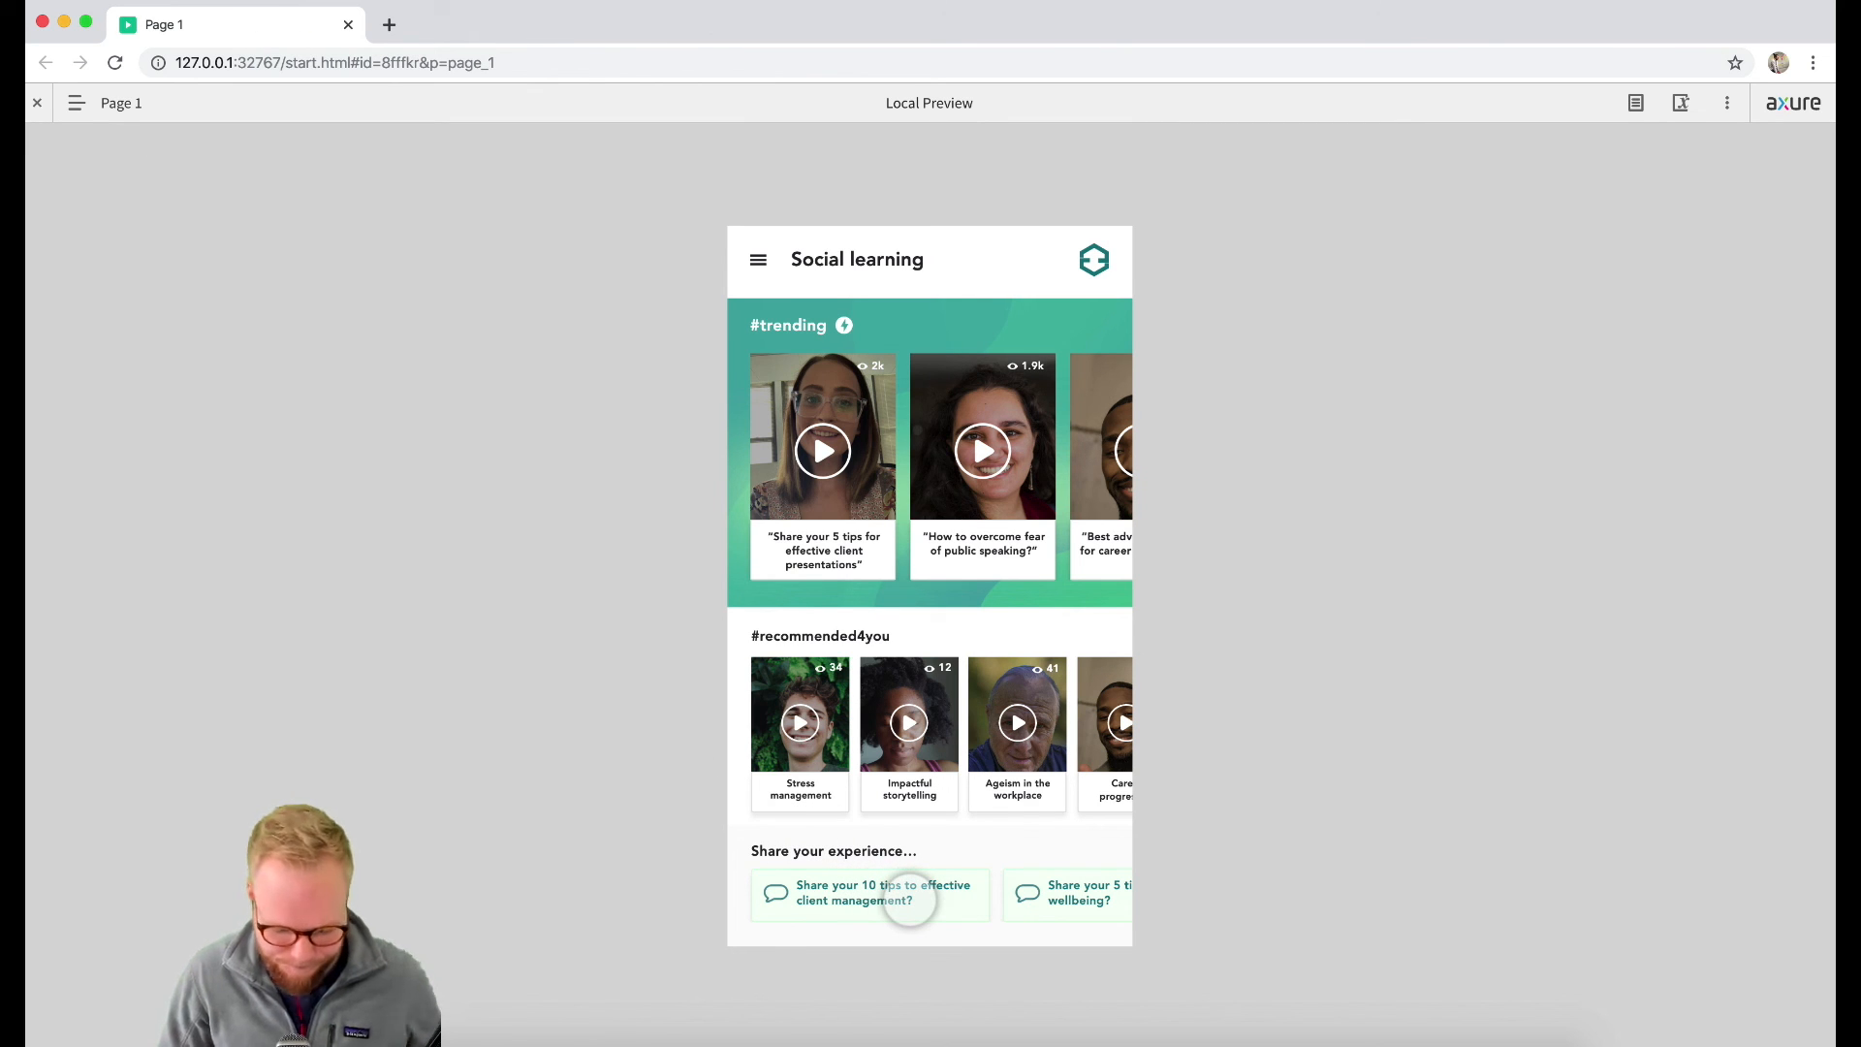
{"action": "left_click", "coordinate": [906, 899]}
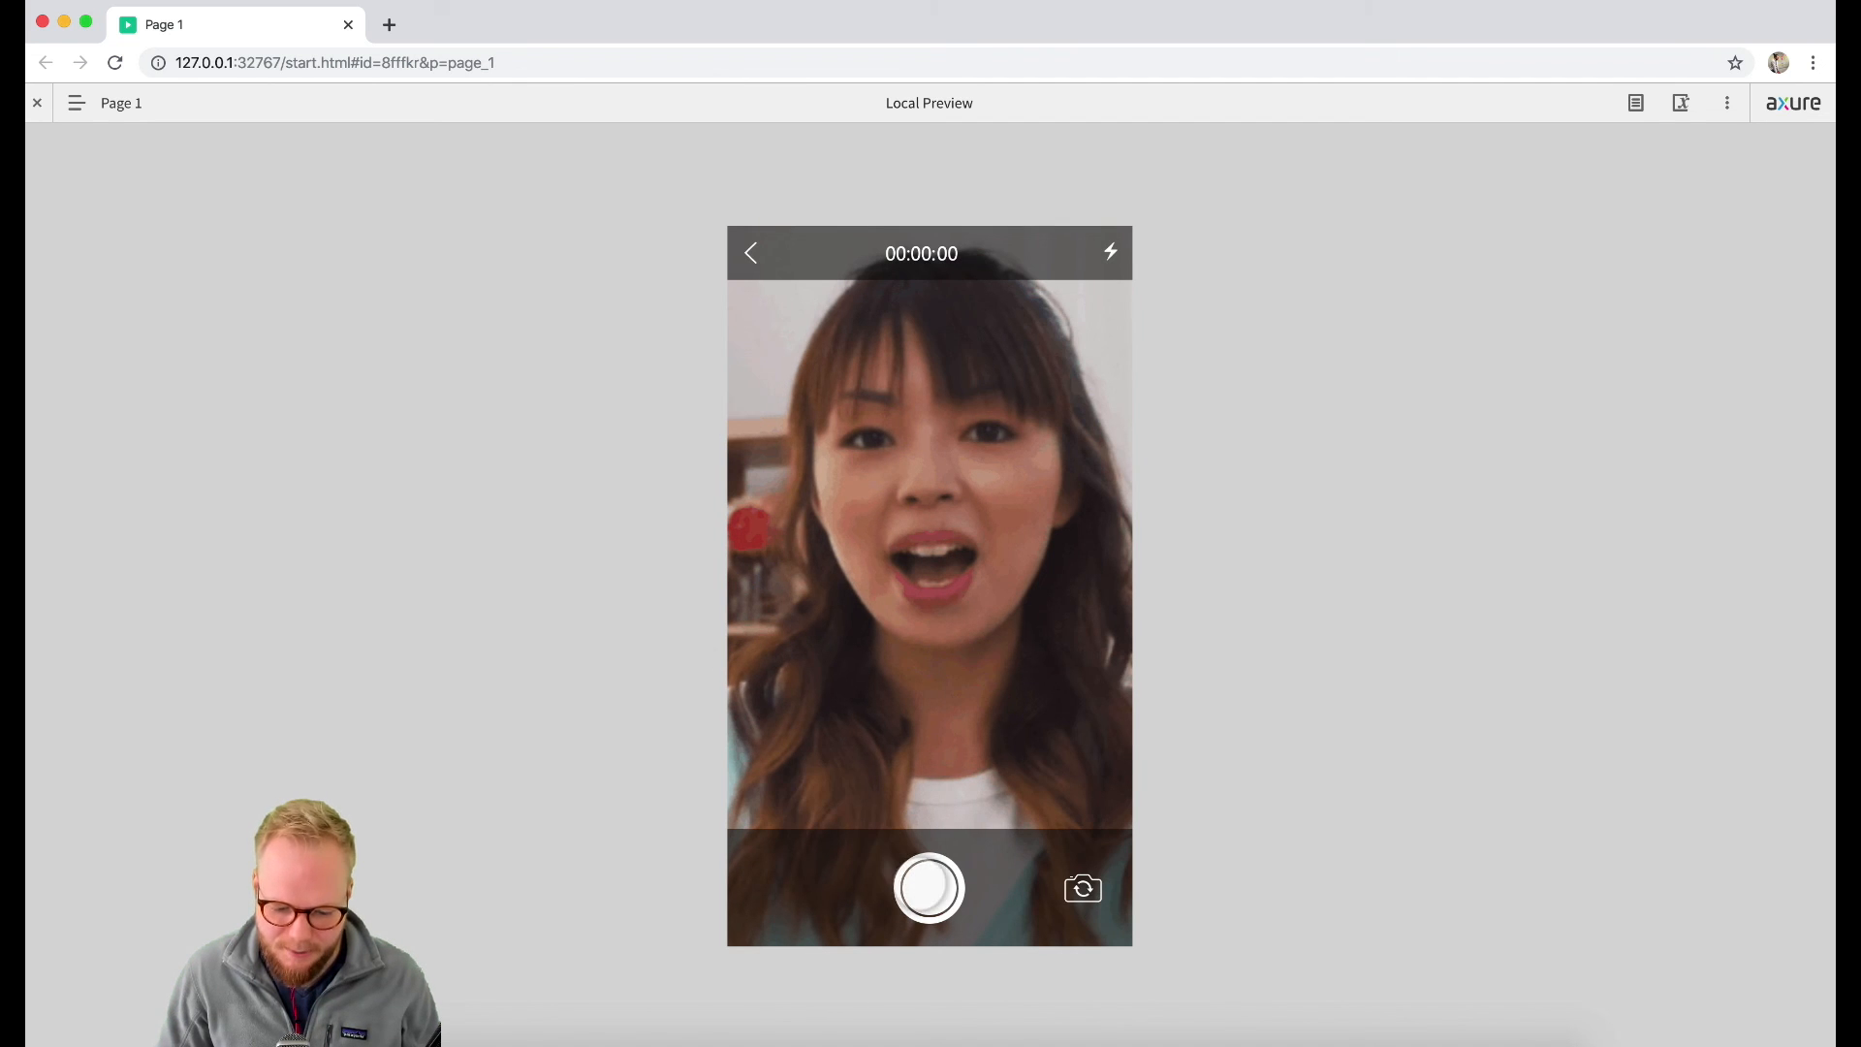
{"action": "left_click", "coordinate": [928, 888]}
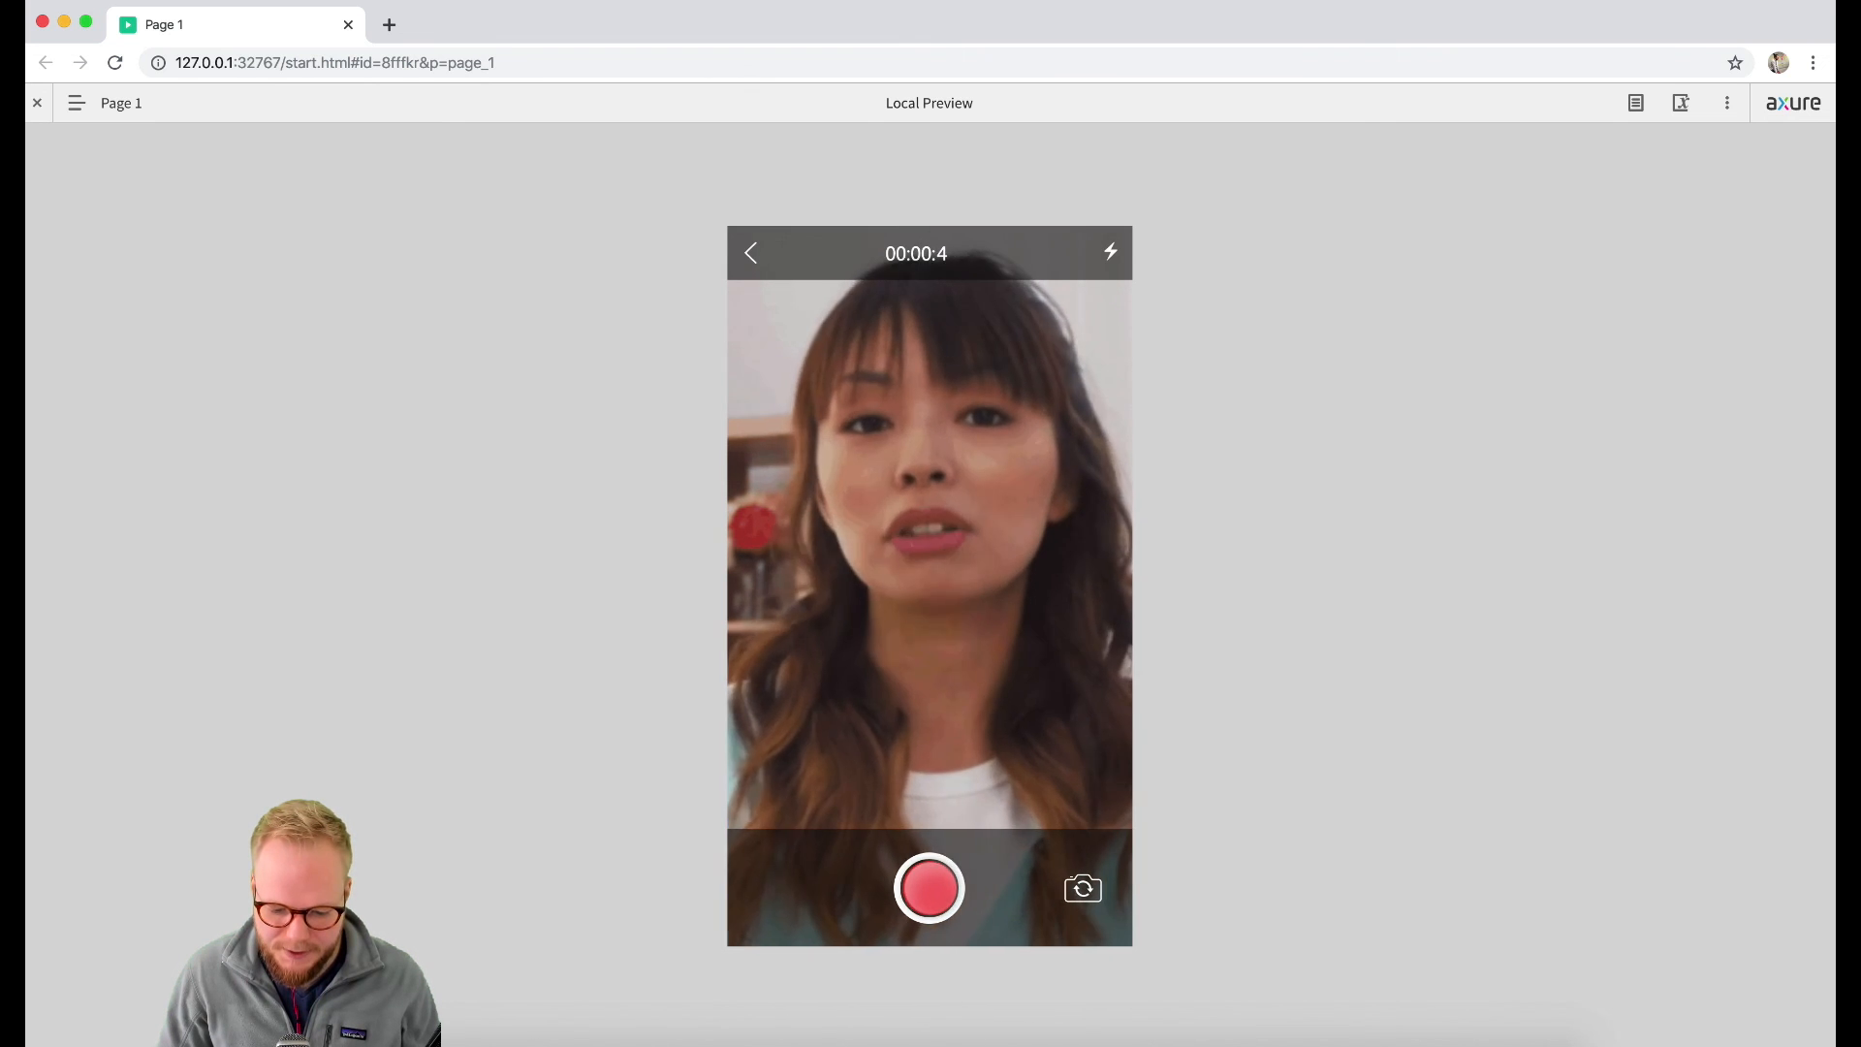
{"action": "left_click", "coordinate": [929, 887]}
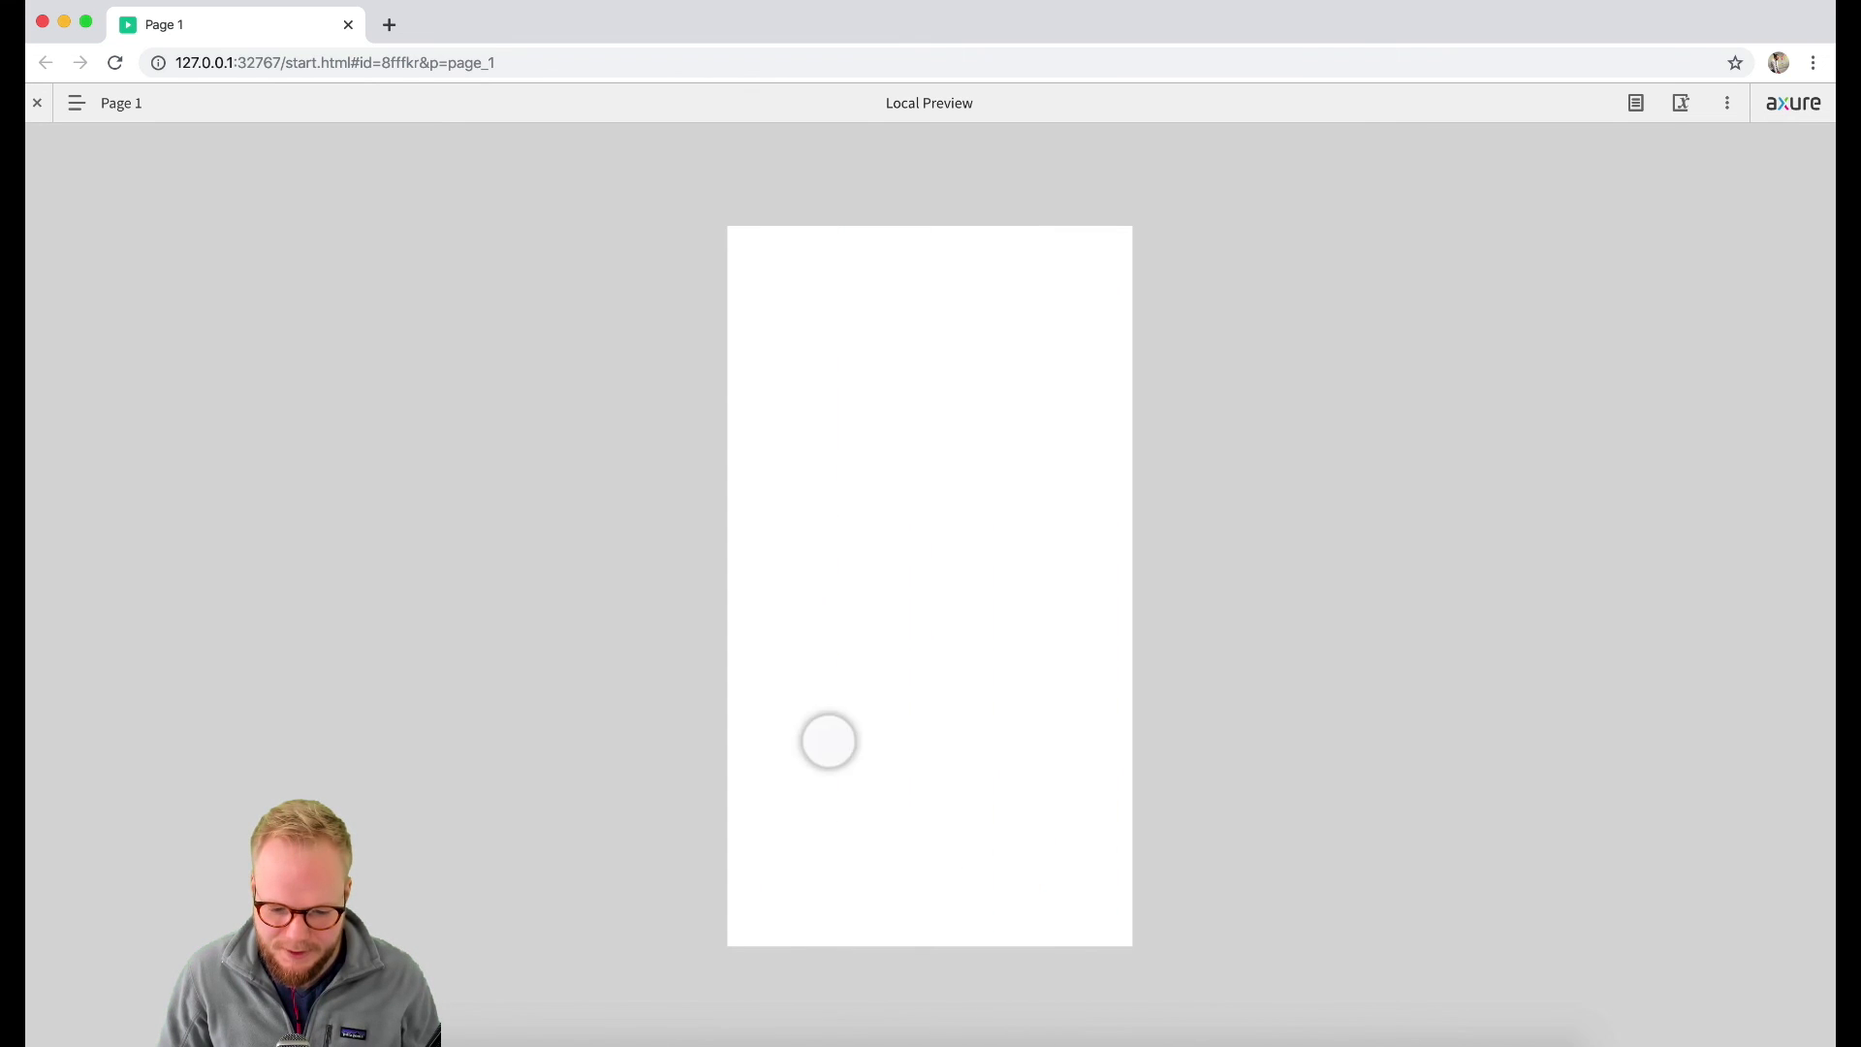
Step: Switch back to Axure RP and show the Publish state of the ++App dynamic panel
{"action": "key", "text": "super+Tab"}
{"action": "scroll", "coordinate": [922, 753], "scroll_direction": "down", "scroll_amount": 4}
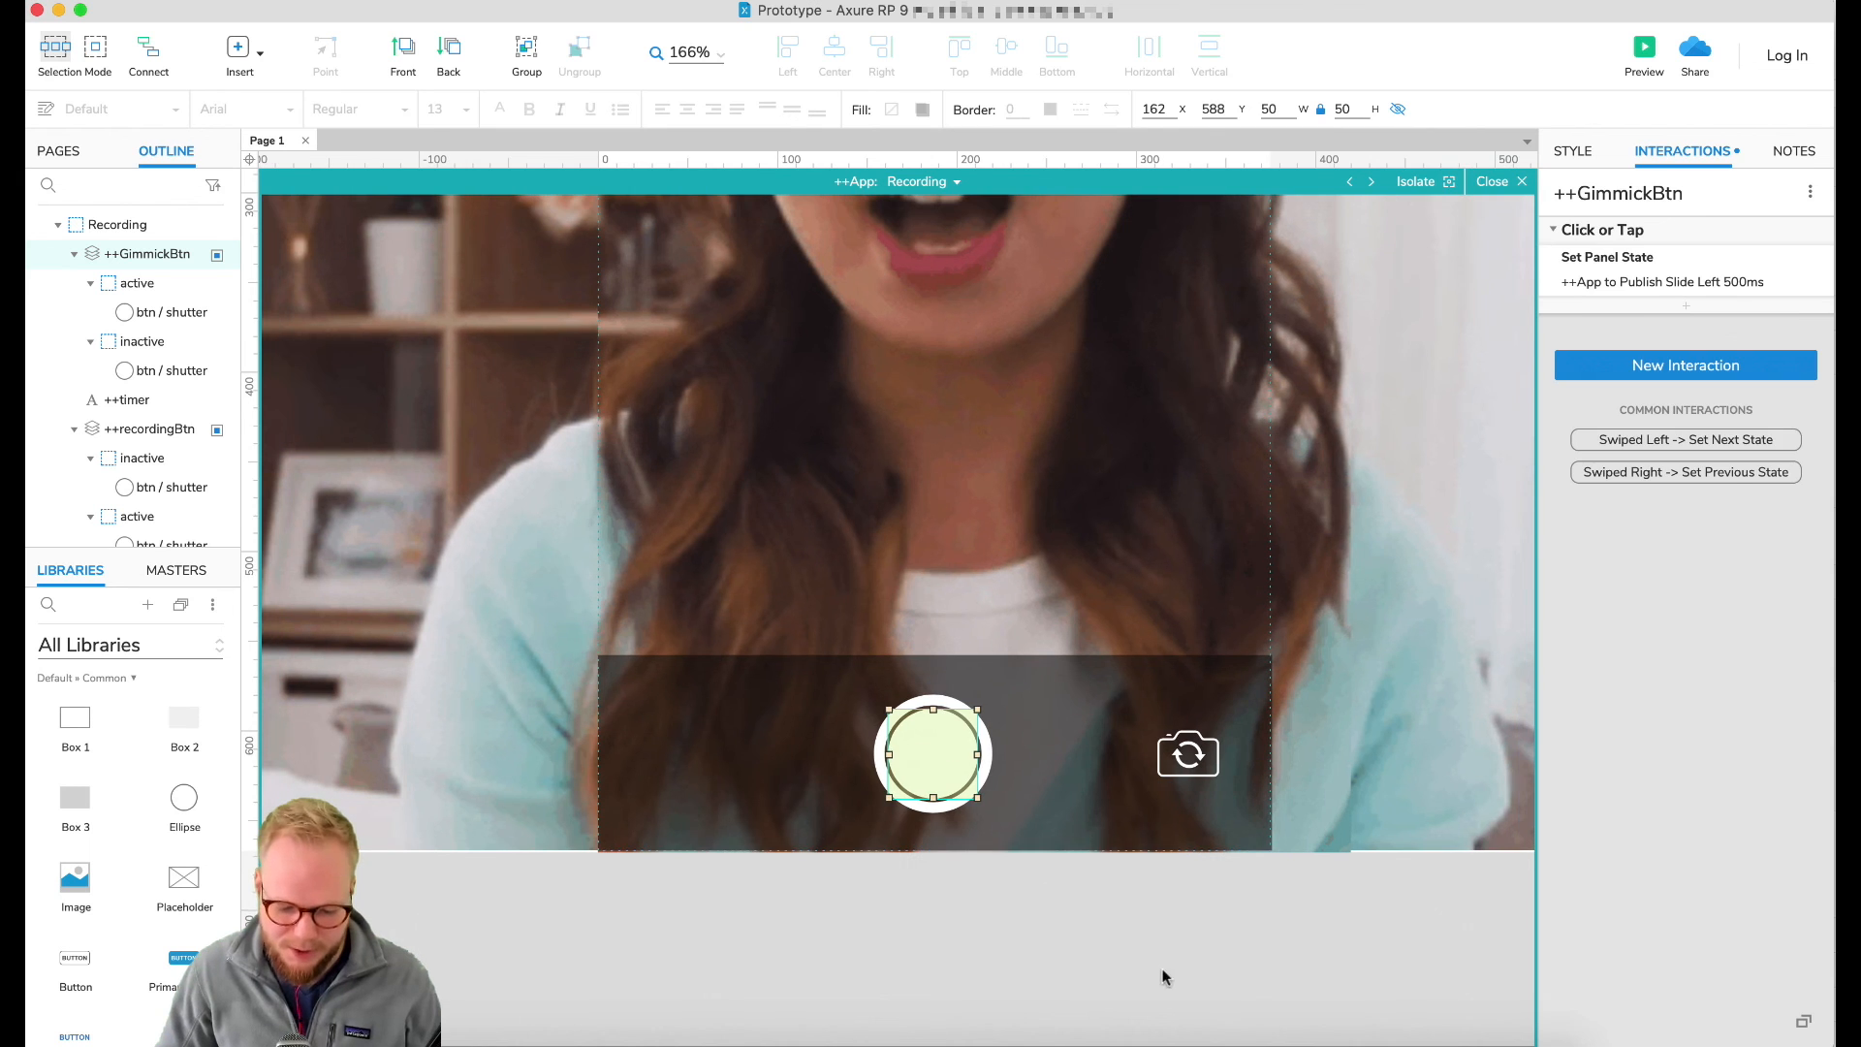
{"action": "left_click", "coordinate": [1163, 977]}
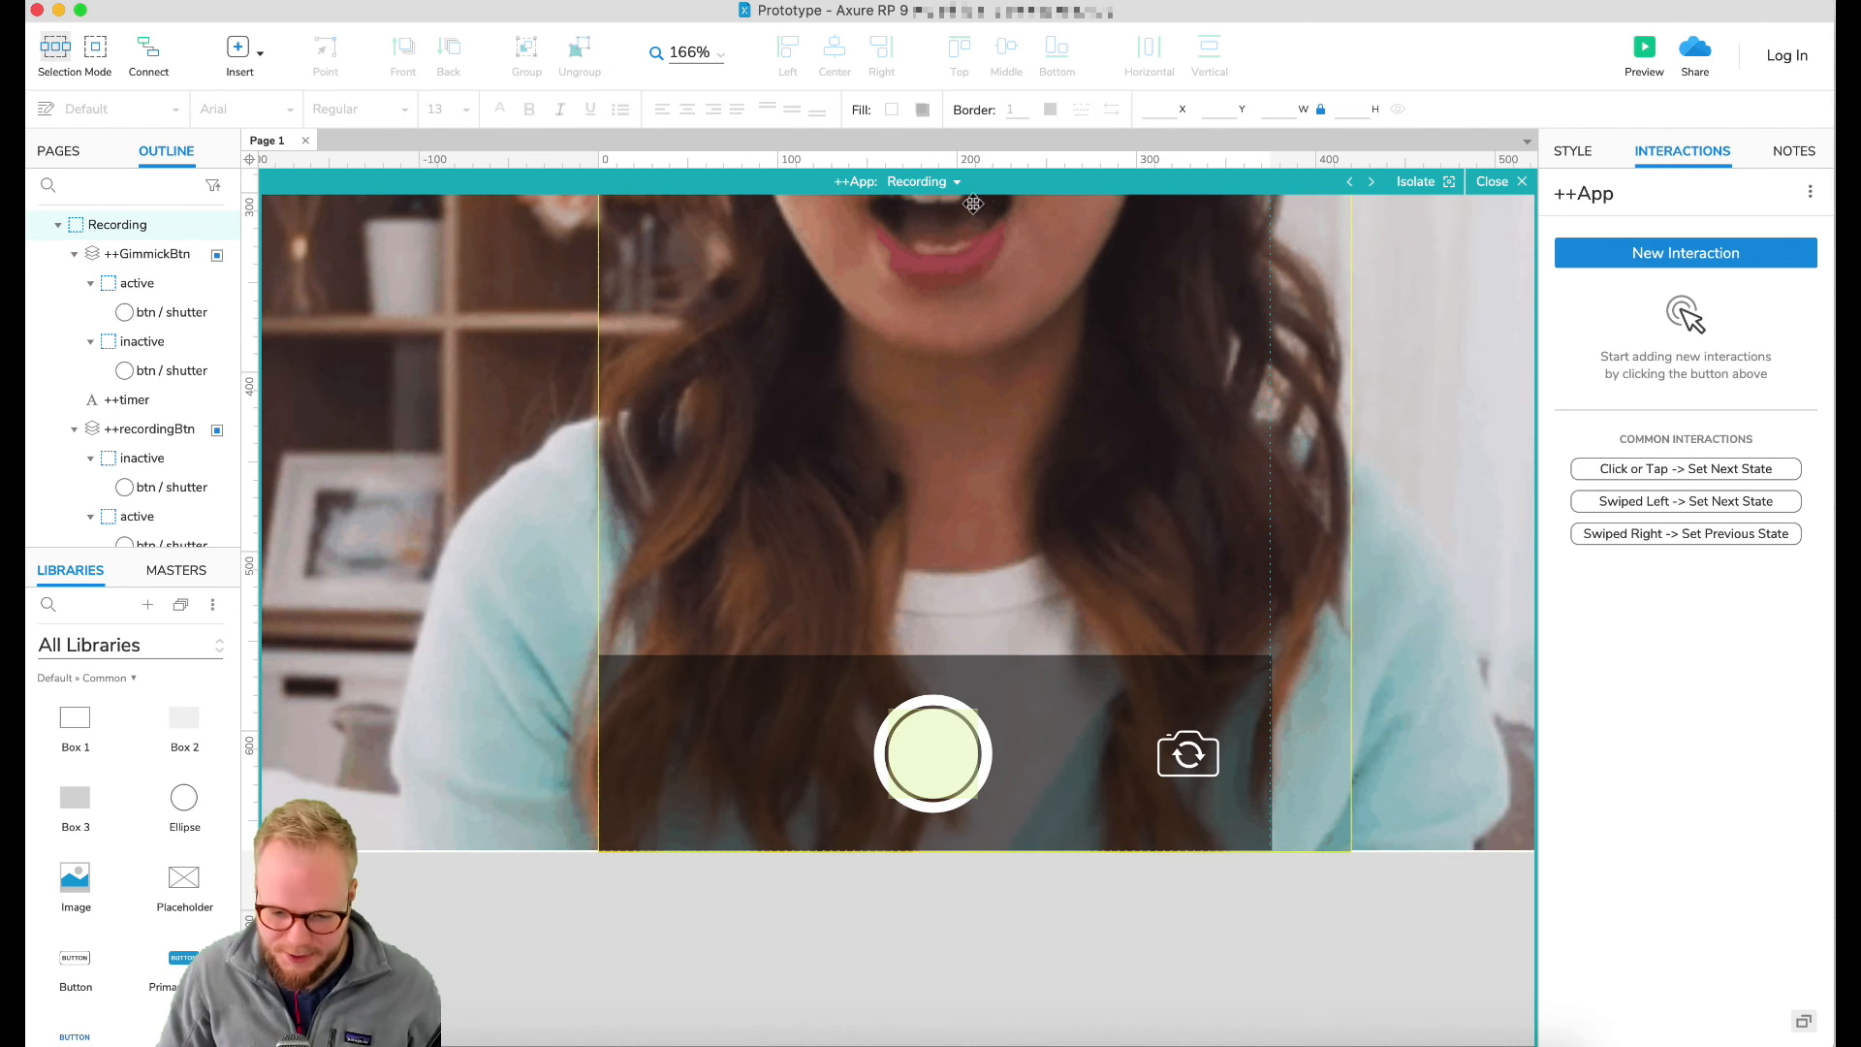
{"action": "left_click", "coordinate": [939, 192]}
{"action": "left_click", "coordinate": [951, 266]}
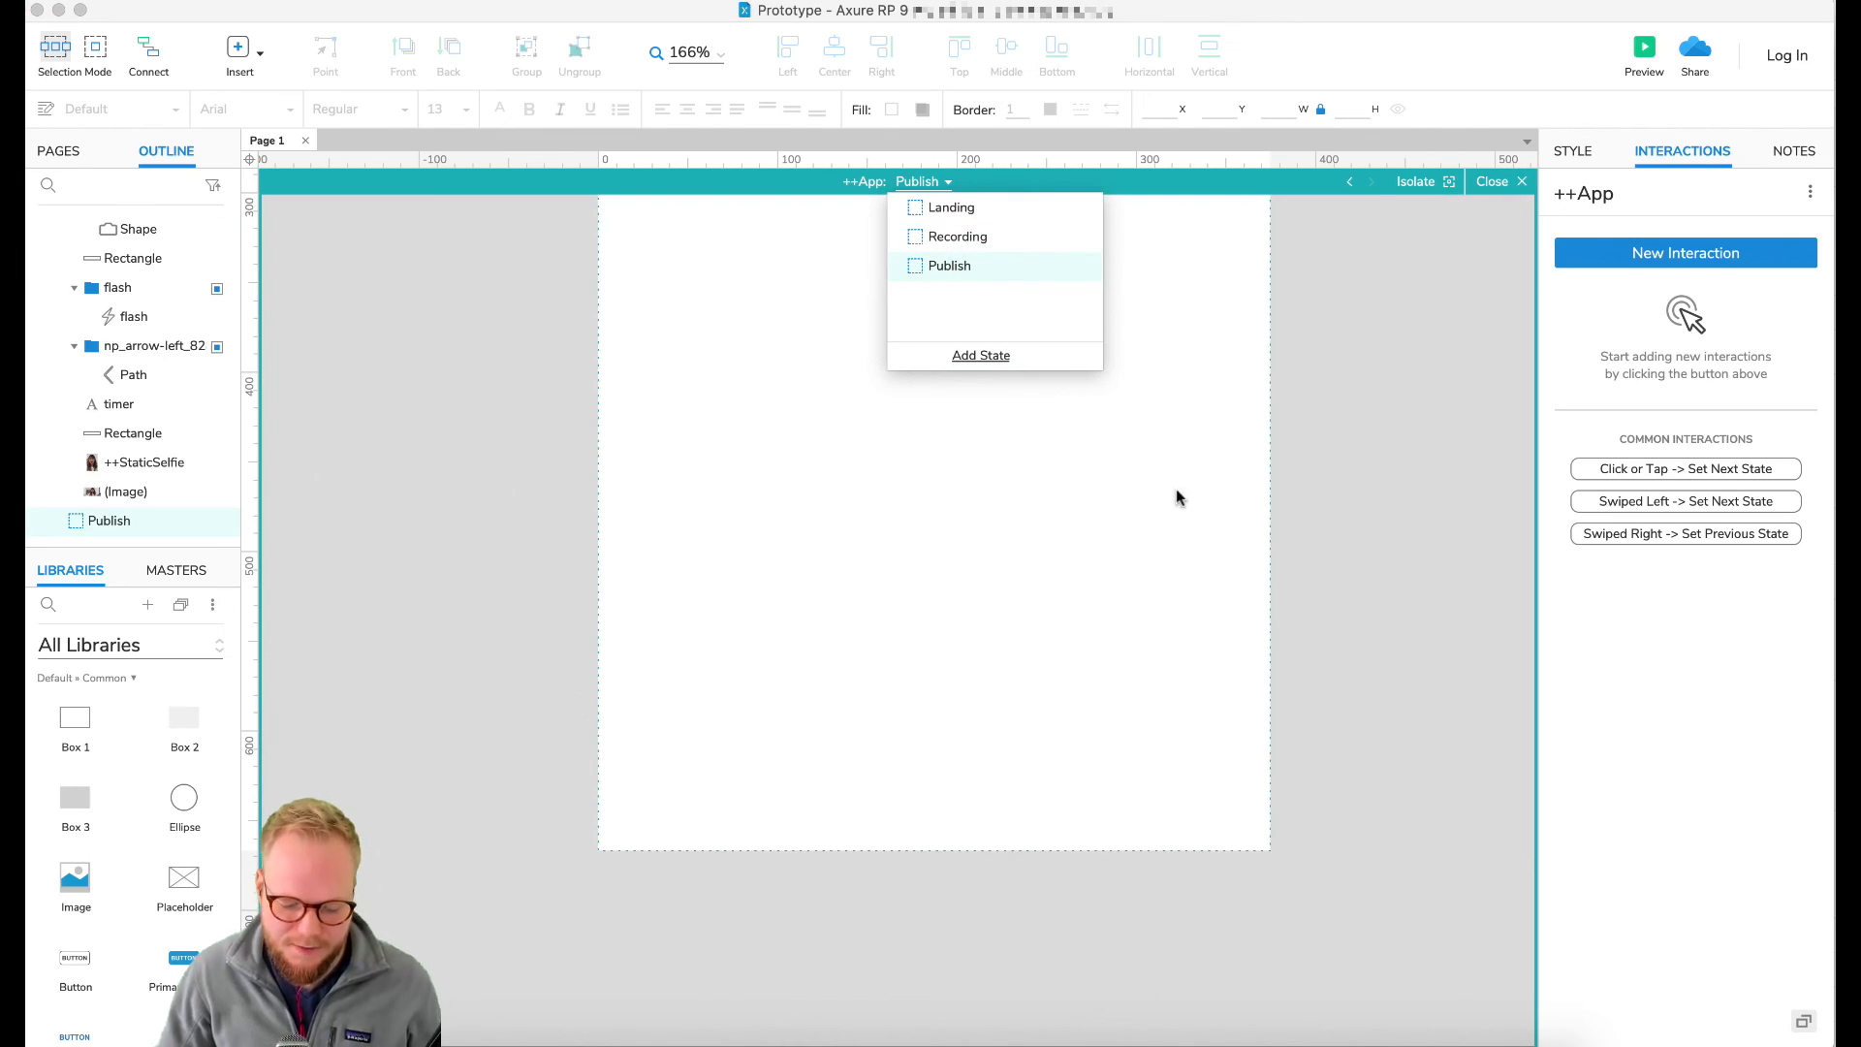
{"action": "scroll", "coordinate": [1360, 474], "scroll_direction": "down", "scroll_amount": 2}
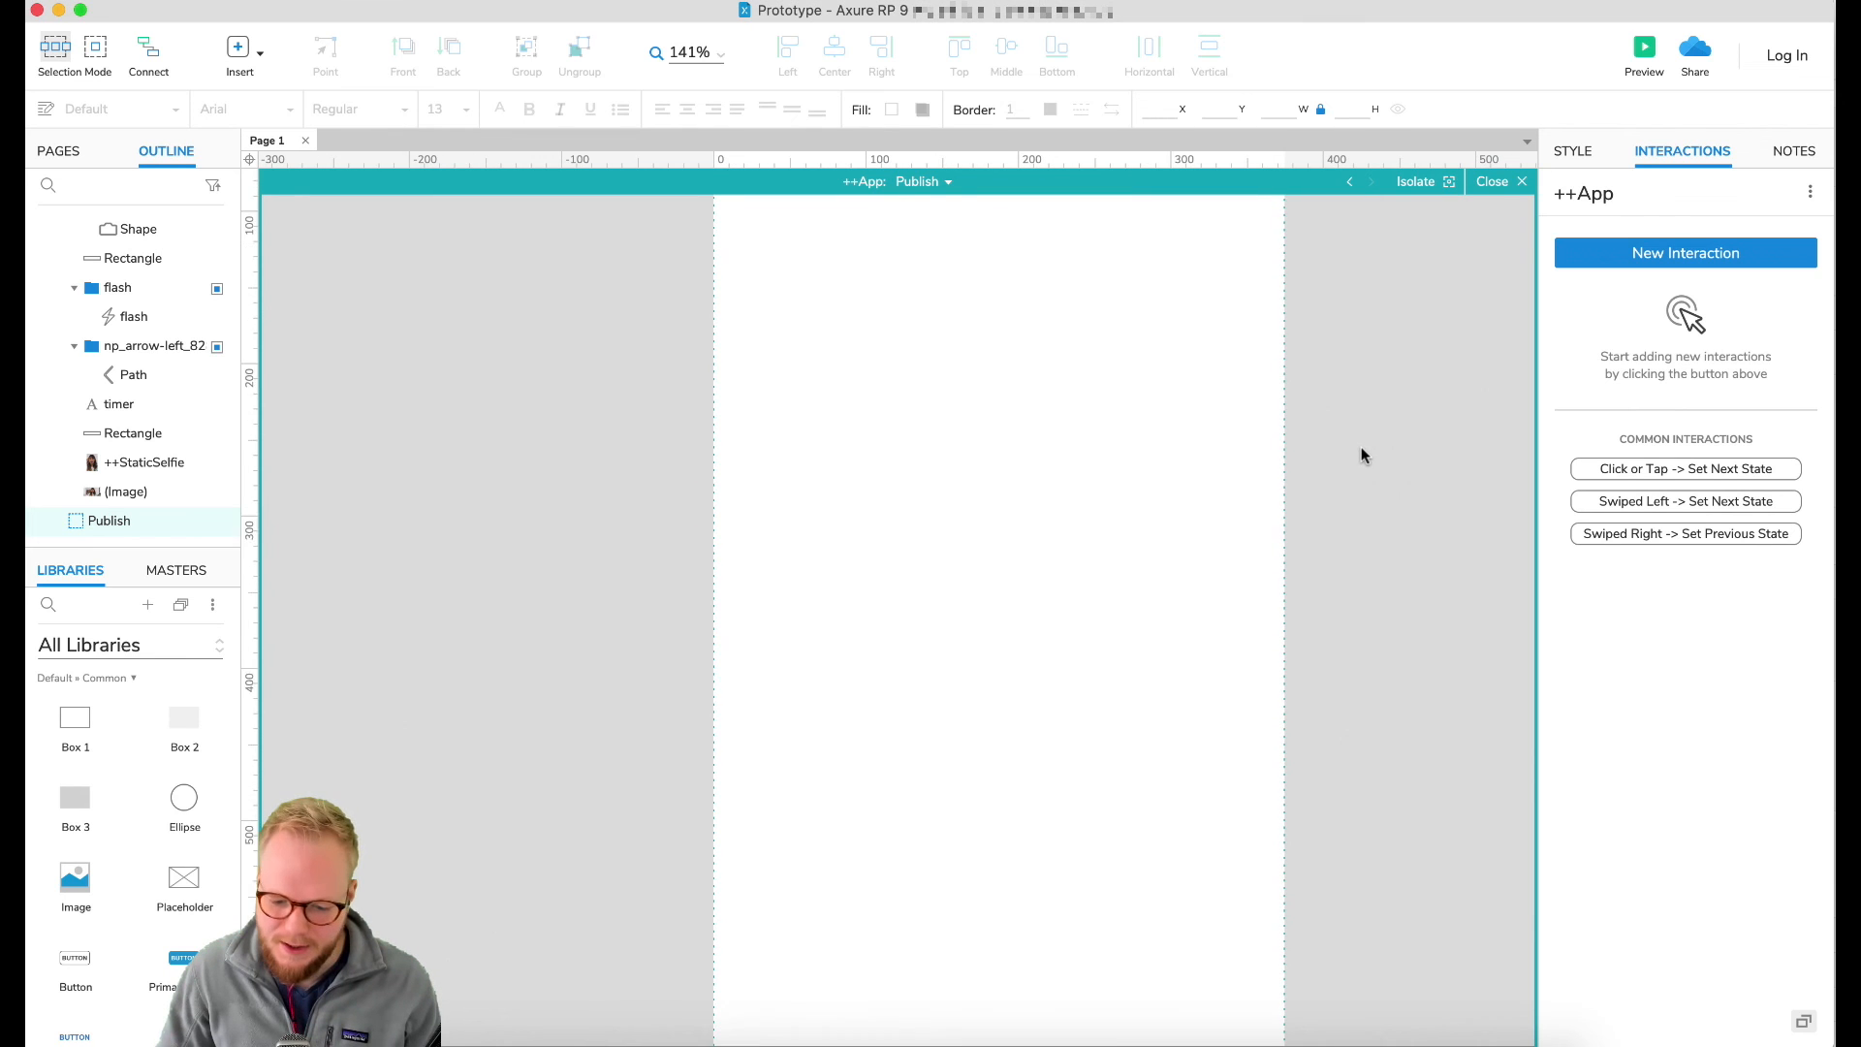
{"action": "scroll", "coordinate": [1362, 455], "scroll_direction": "up", "scroll_amount": 5}
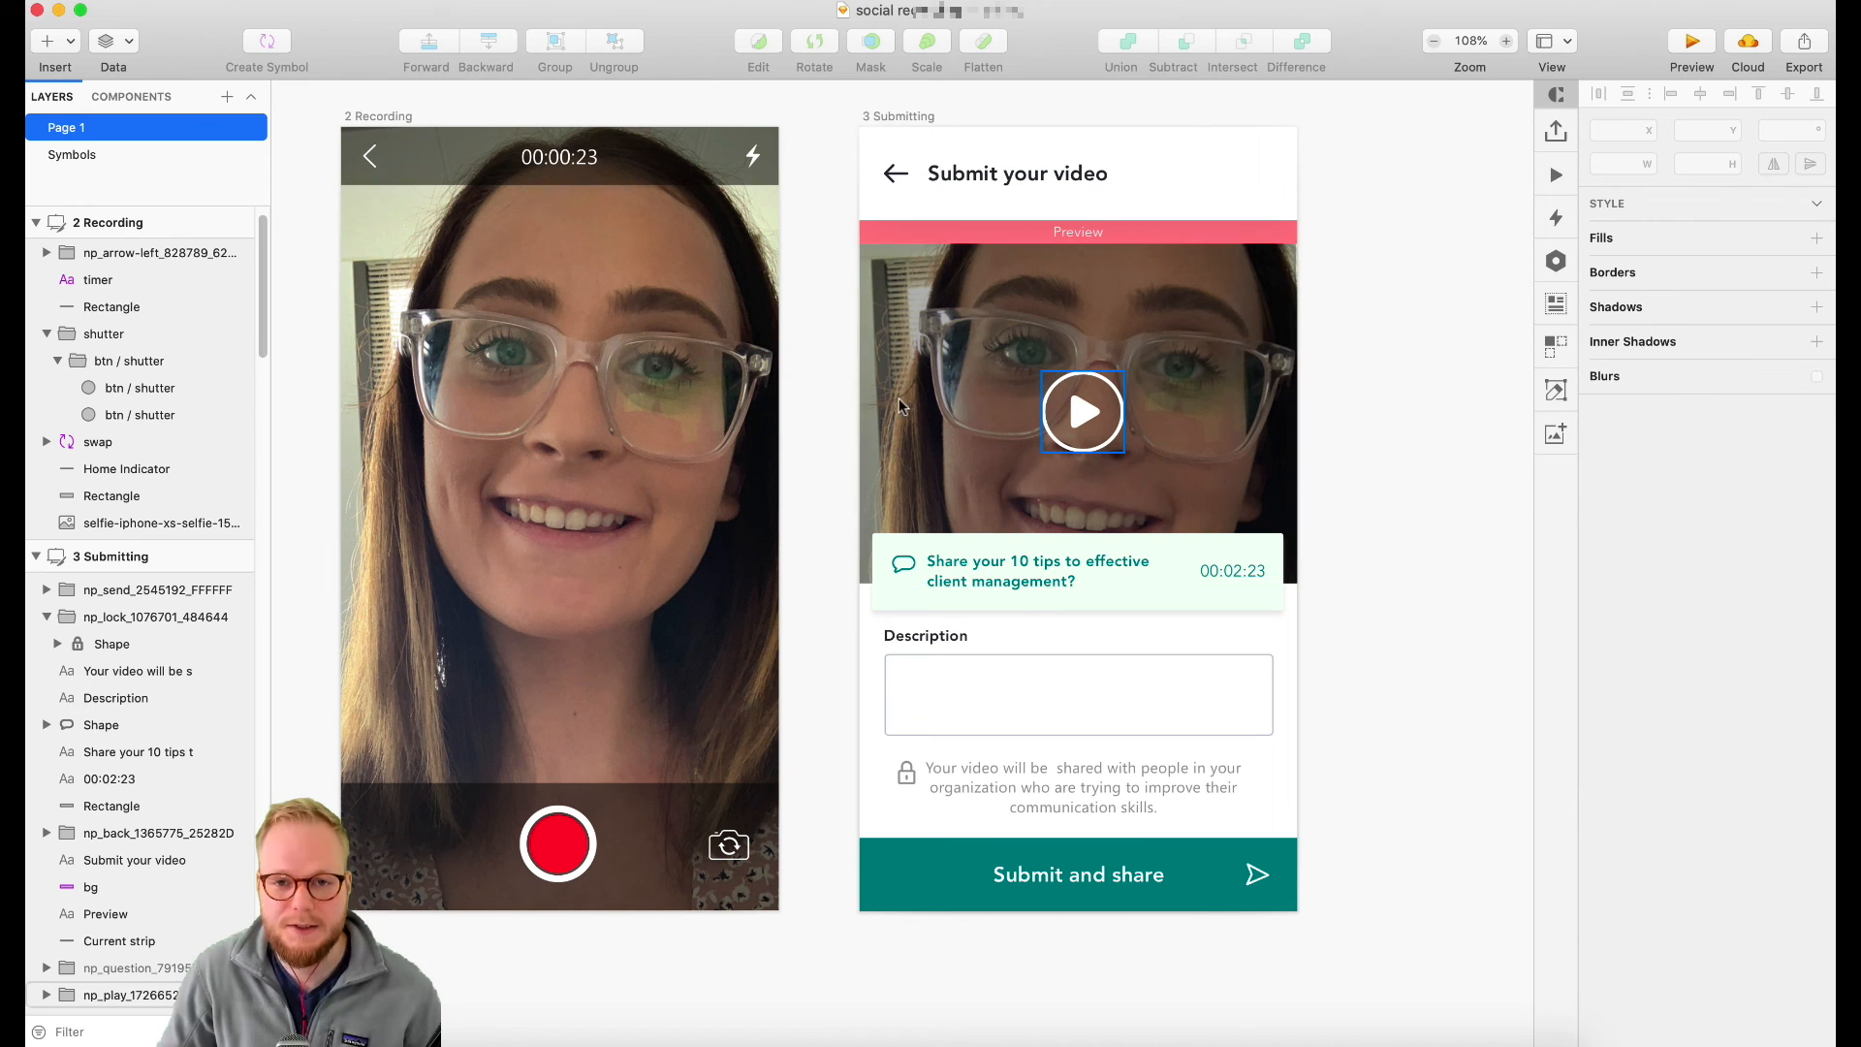
Step: Examine the 3 Submitting artboard in the Sketch design alongside the other screens
{"action": "left_click", "coordinate": [811, 383]}
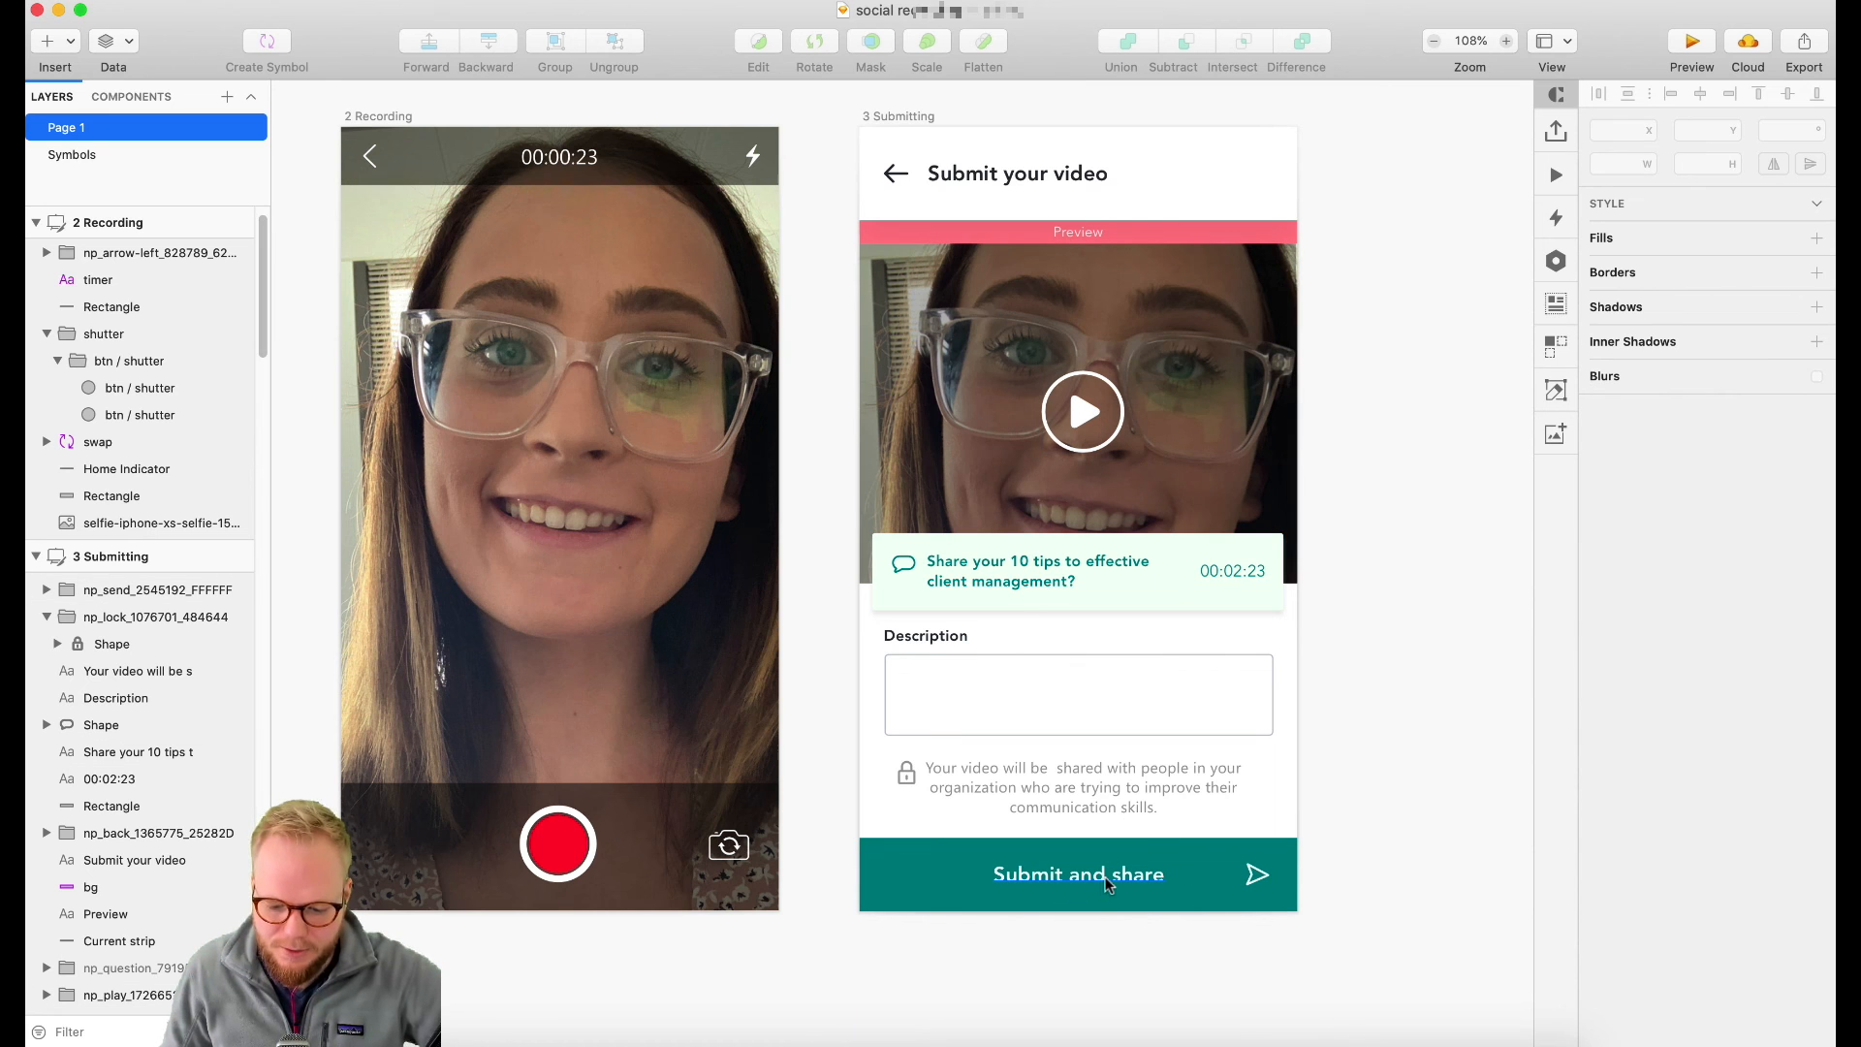
{"action": "scroll", "coordinate": [1163, 791], "scroll_direction": "down", "scroll_amount": 5}
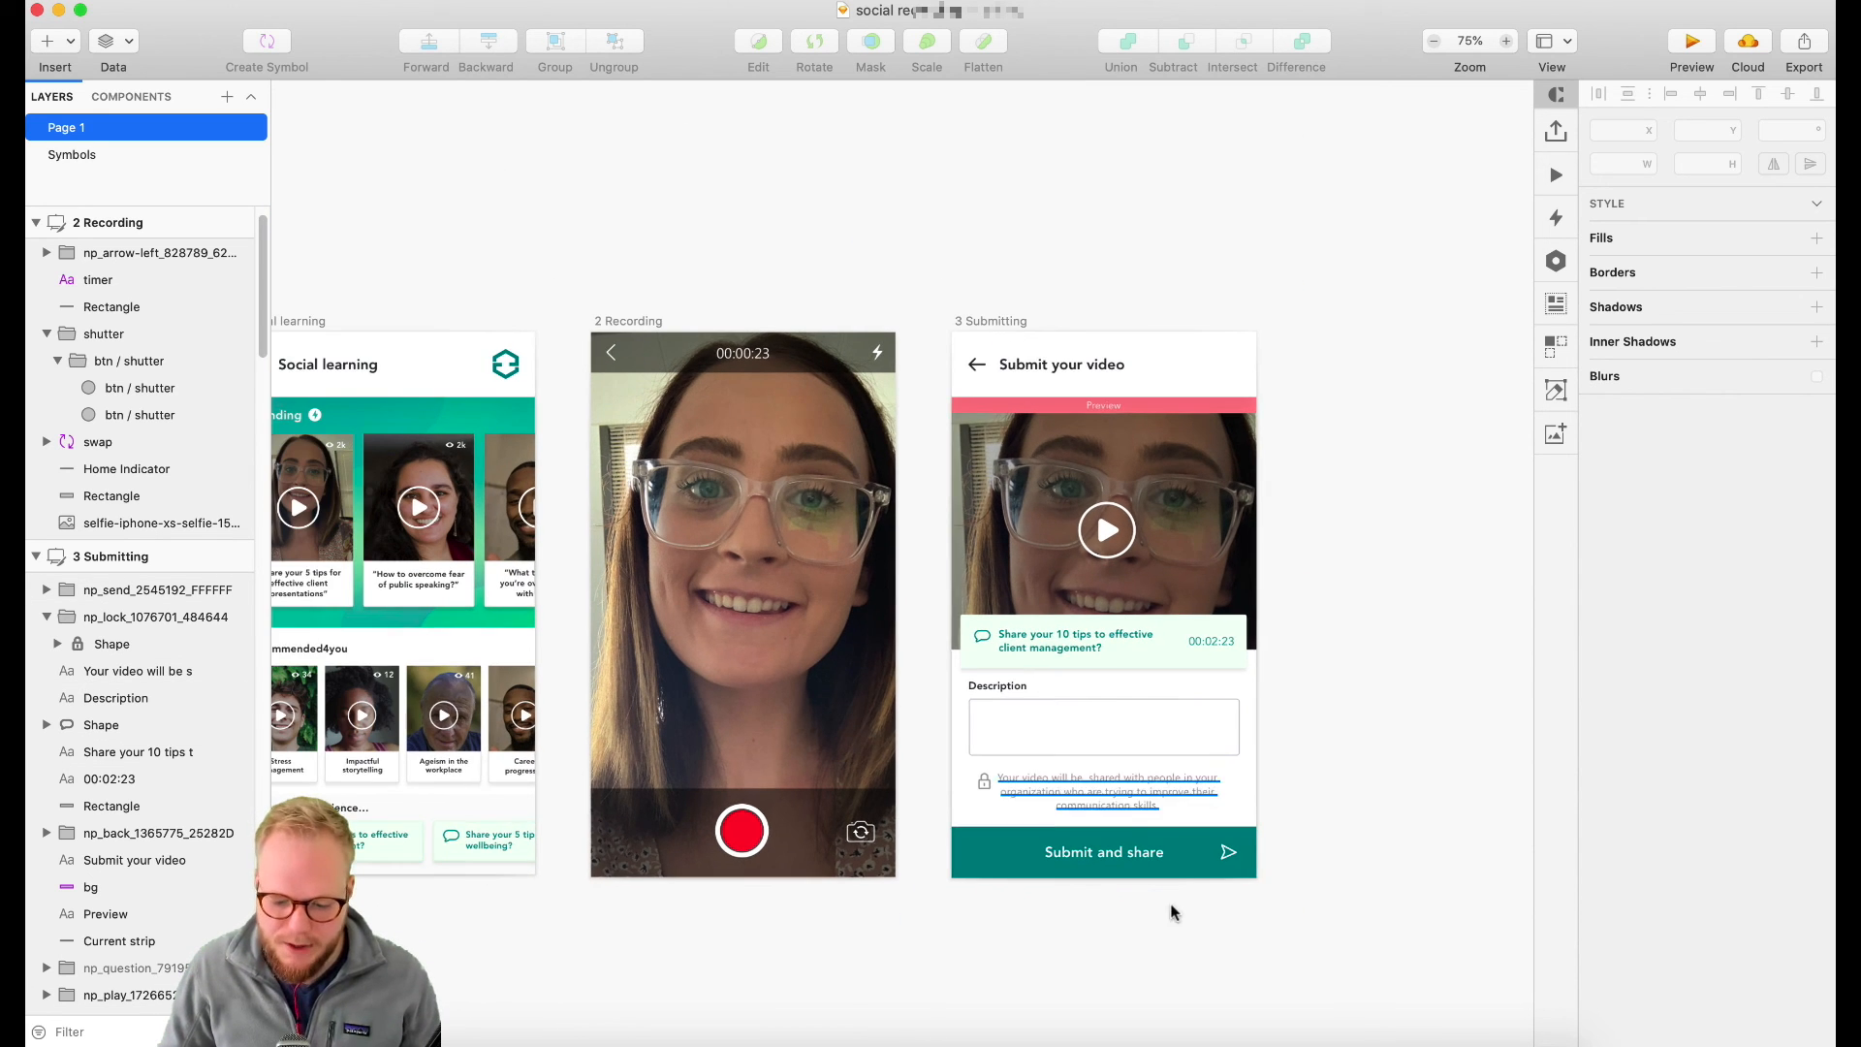
{"action": "scroll", "coordinate": [1167, 877], "scroll_direction": "left", "scroll_amount": 4}
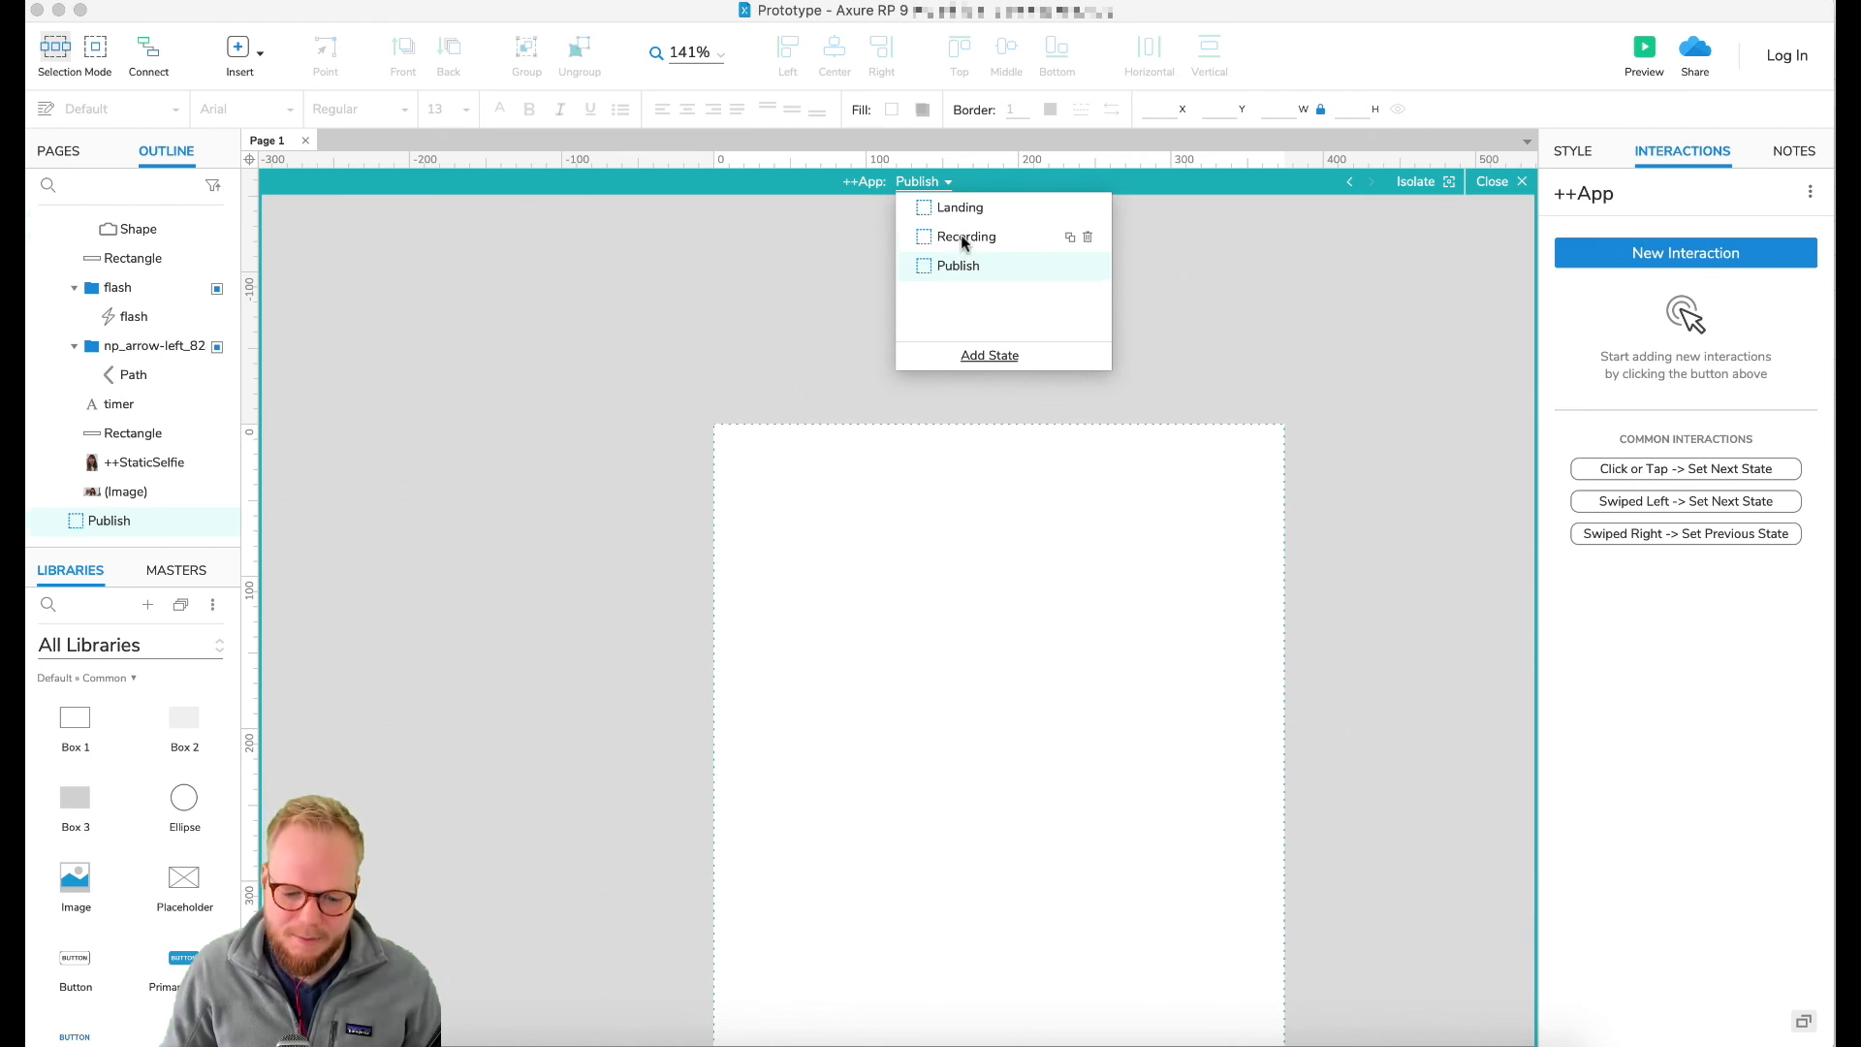
Step: In Axure RP, view the Recording state of the ++App panel and then its Landing state
{"action": "left_click", "coordinate": [963, 237]}
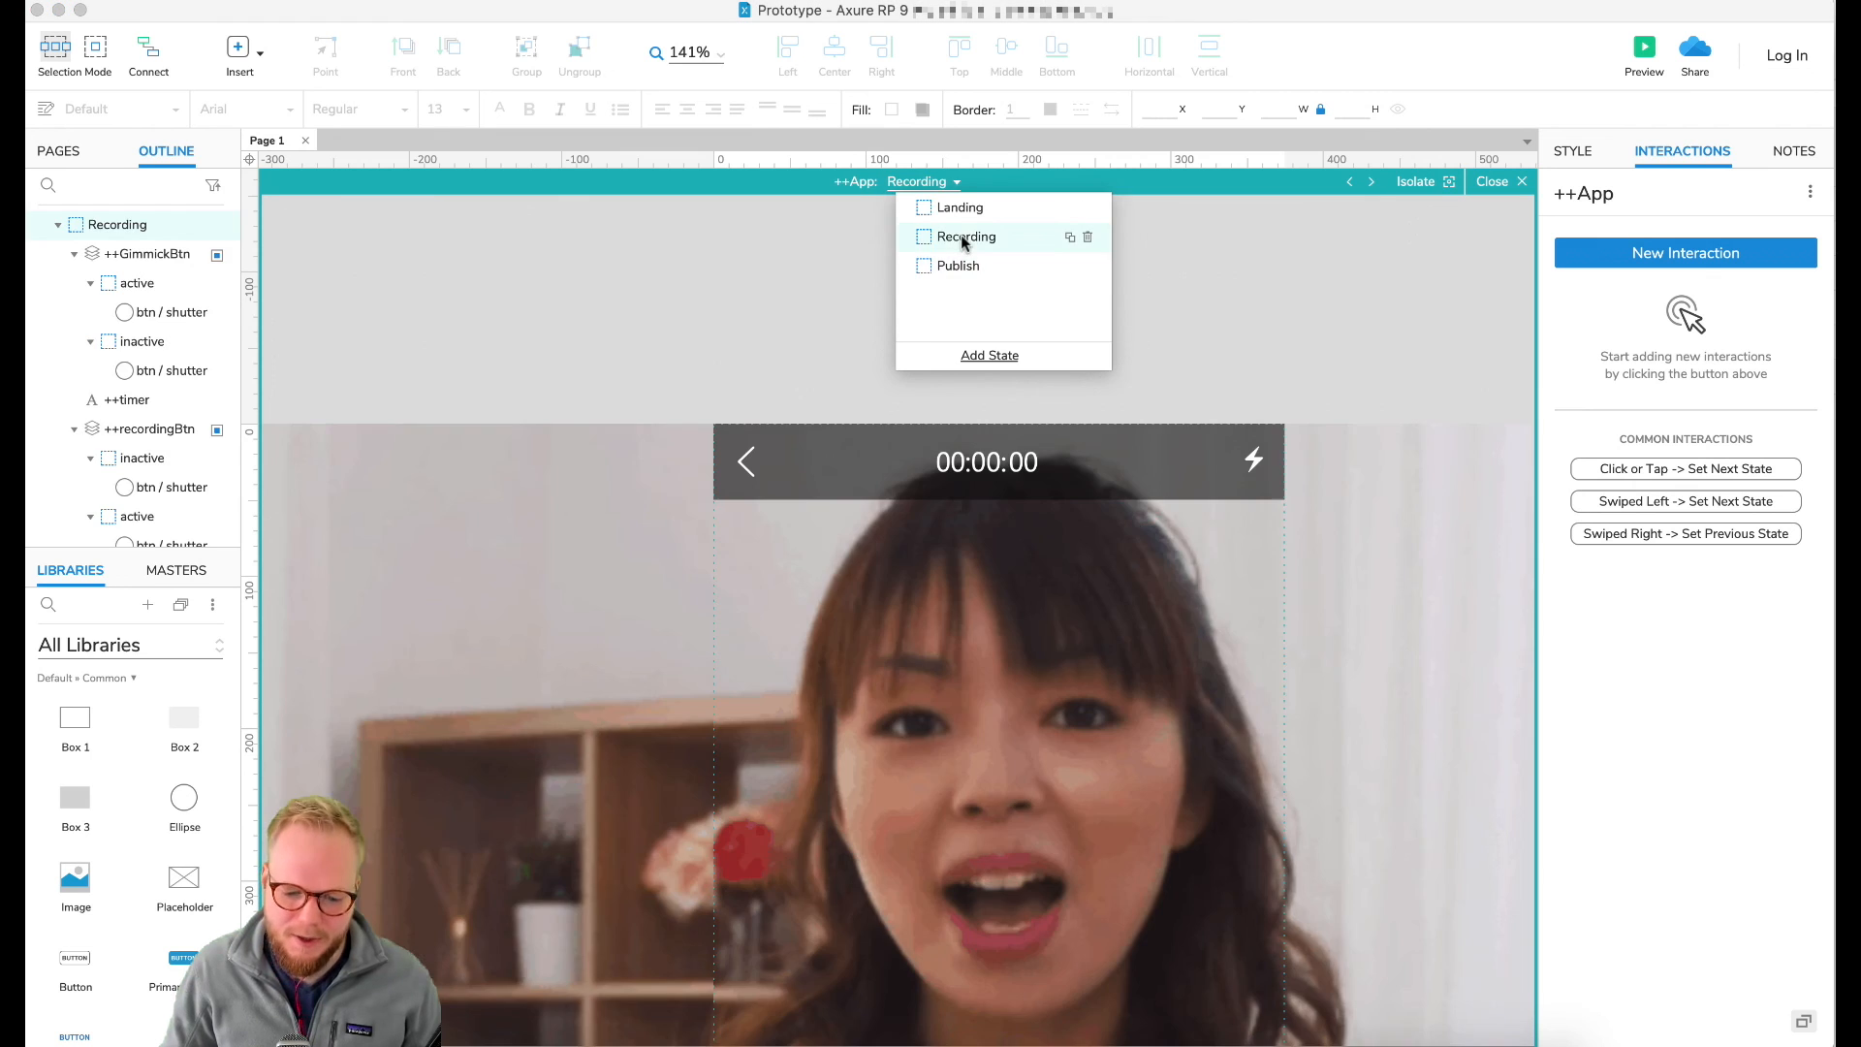
{"action": "left_click", "coordinate": [981, 213]}
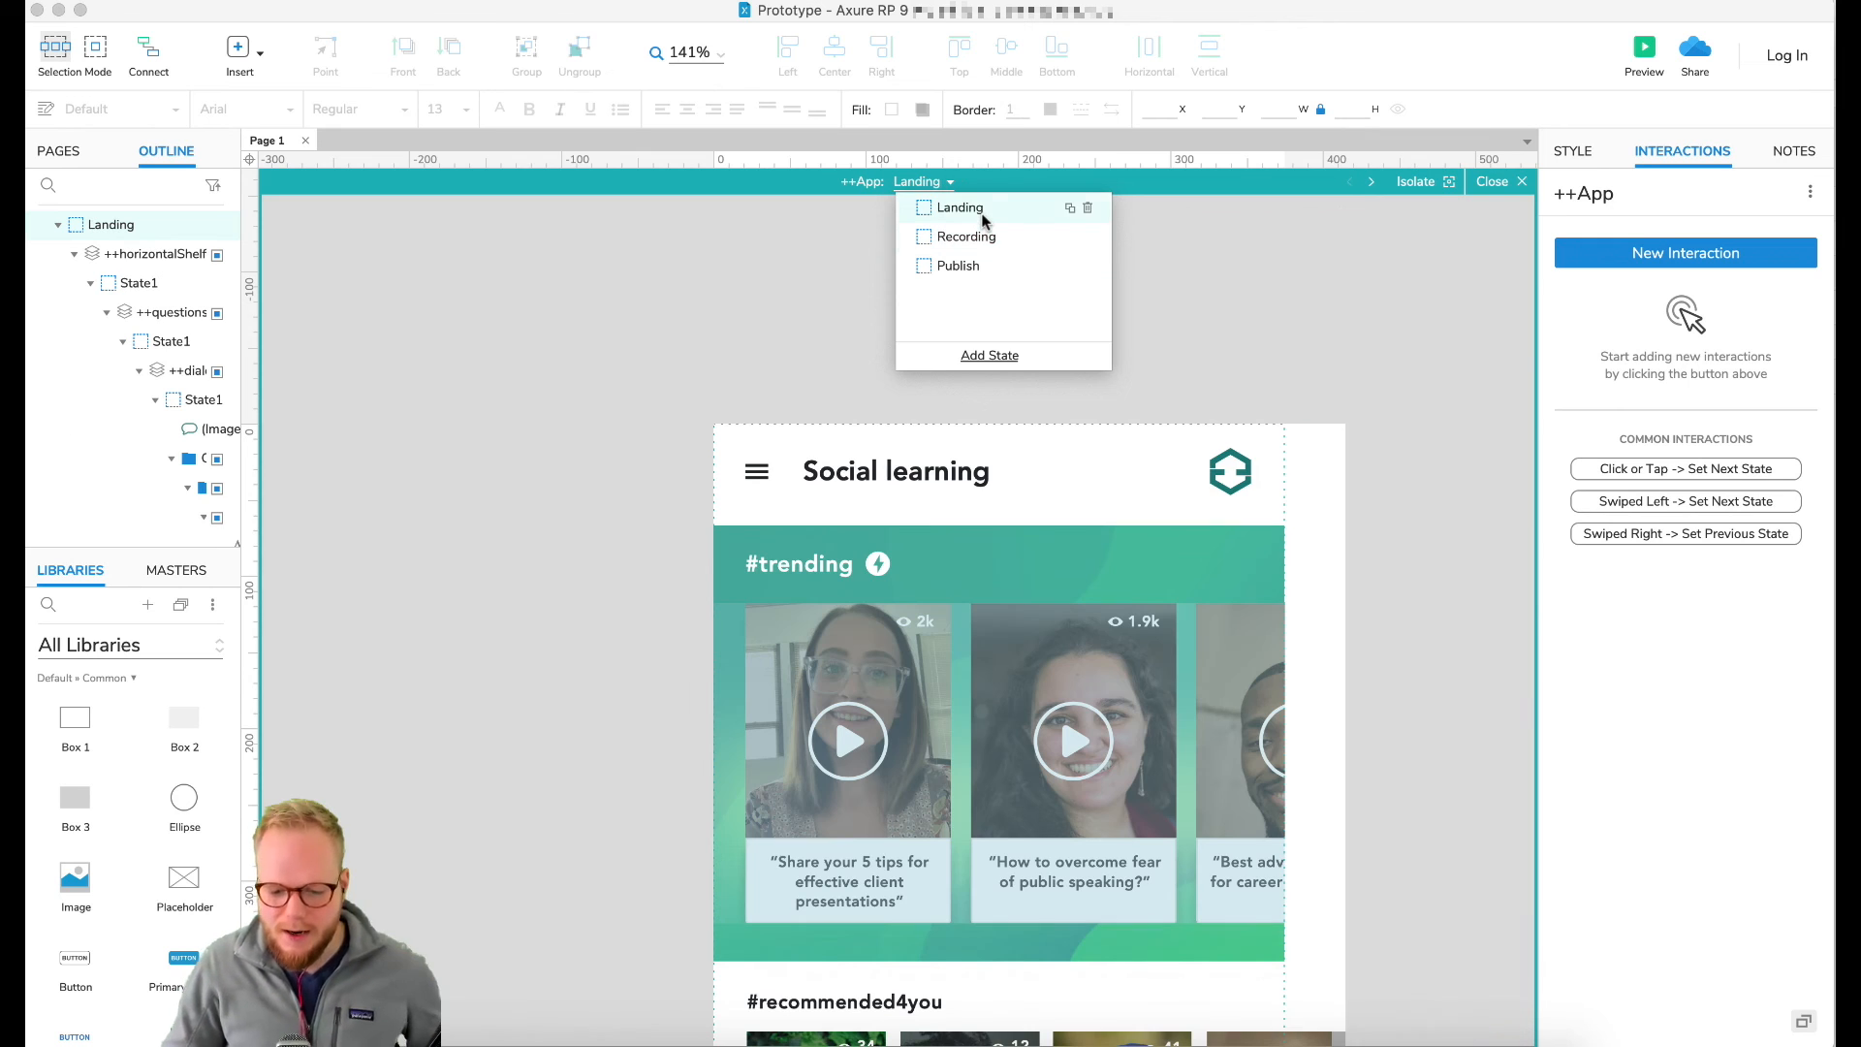
{"action": "scroll", "coordinate": [1392, 705], "scroll_direction": "down", "scroll_amount": 1}
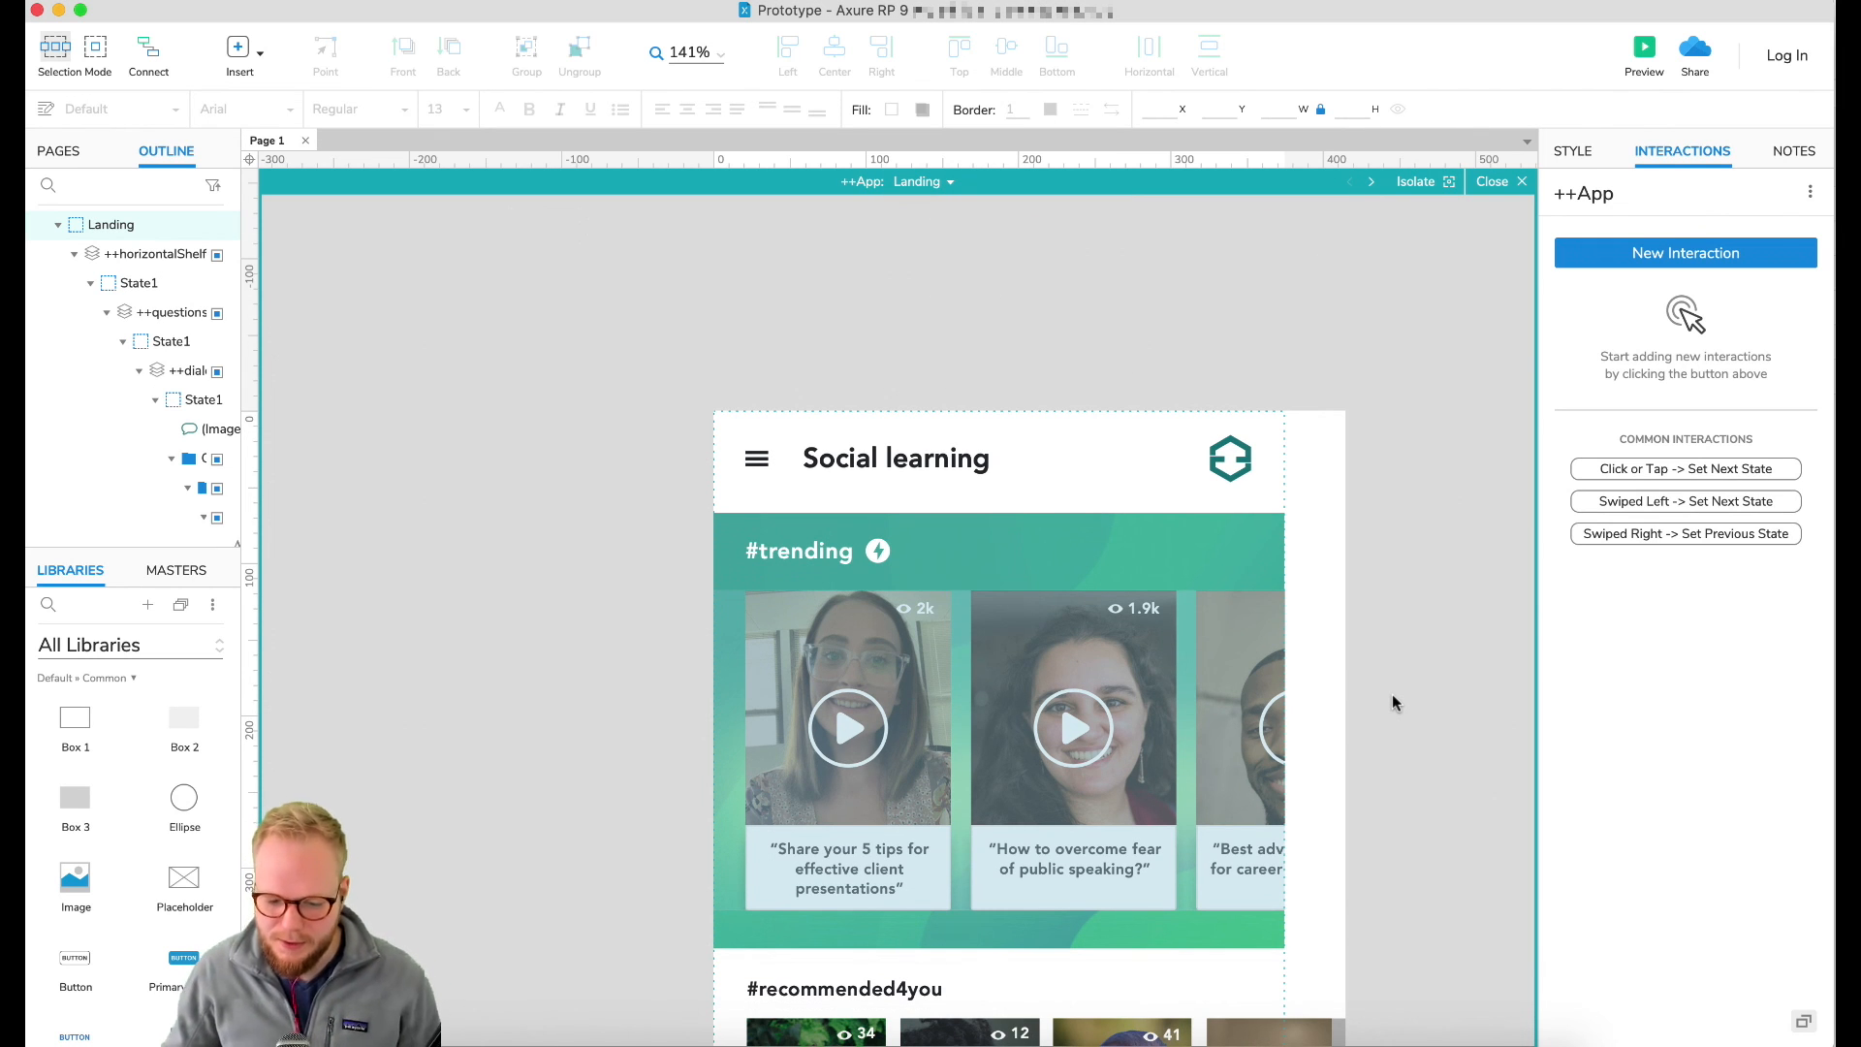